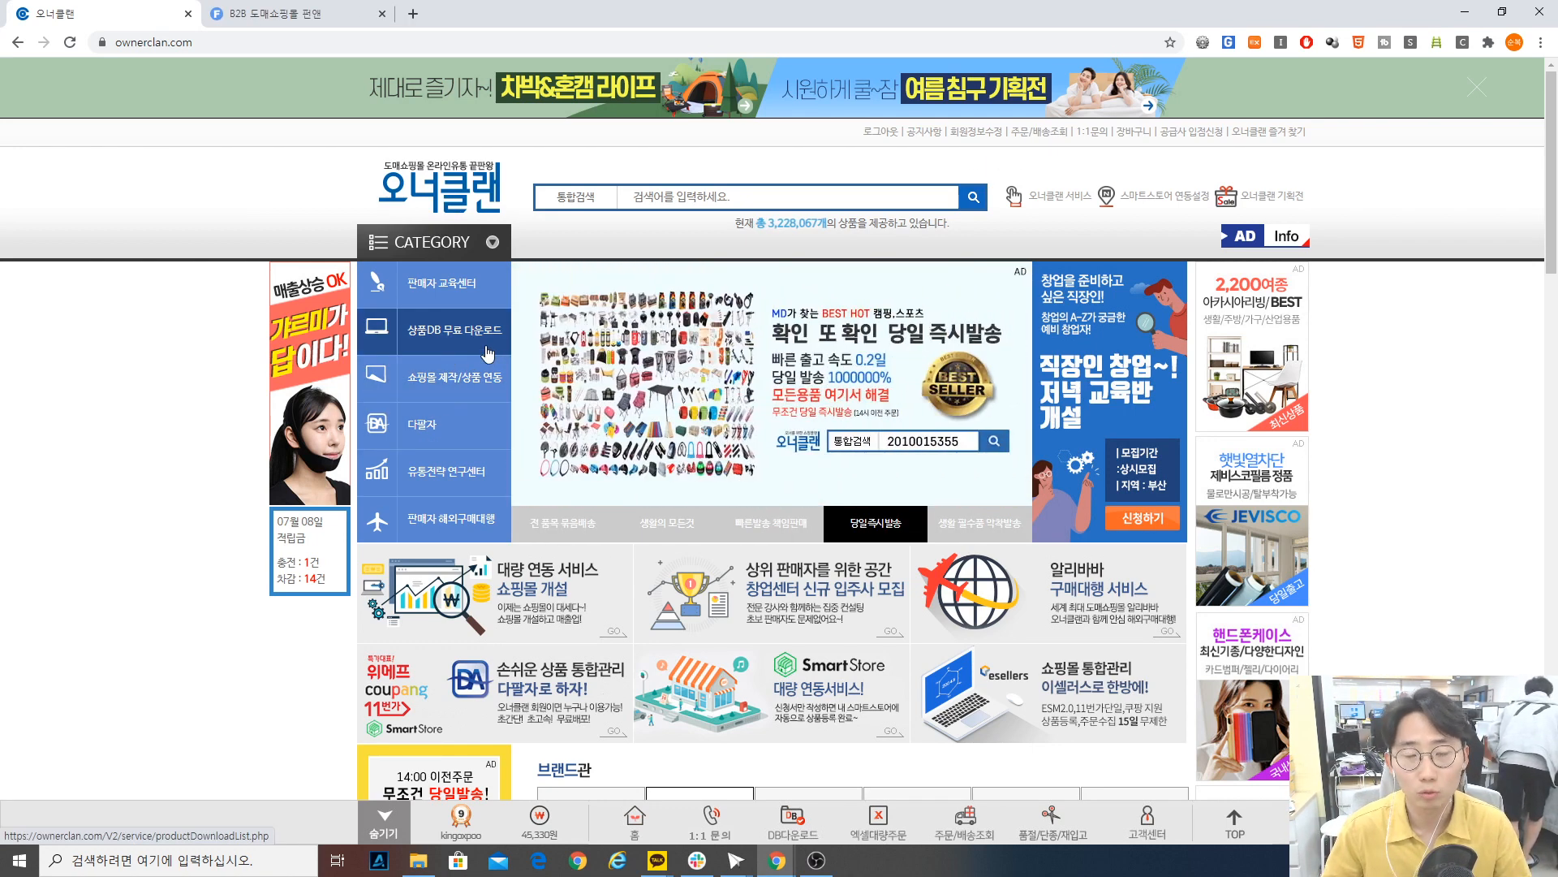
- Open the free product DB download page (상품DB 무료 다운로드) and start making a new download set
{"action": "left_click", "coordinate": [424, 328]}
{"action": "scroll", "coordinate": [777, 498], "scroll_direction": "down", "scroll_amount": 1}
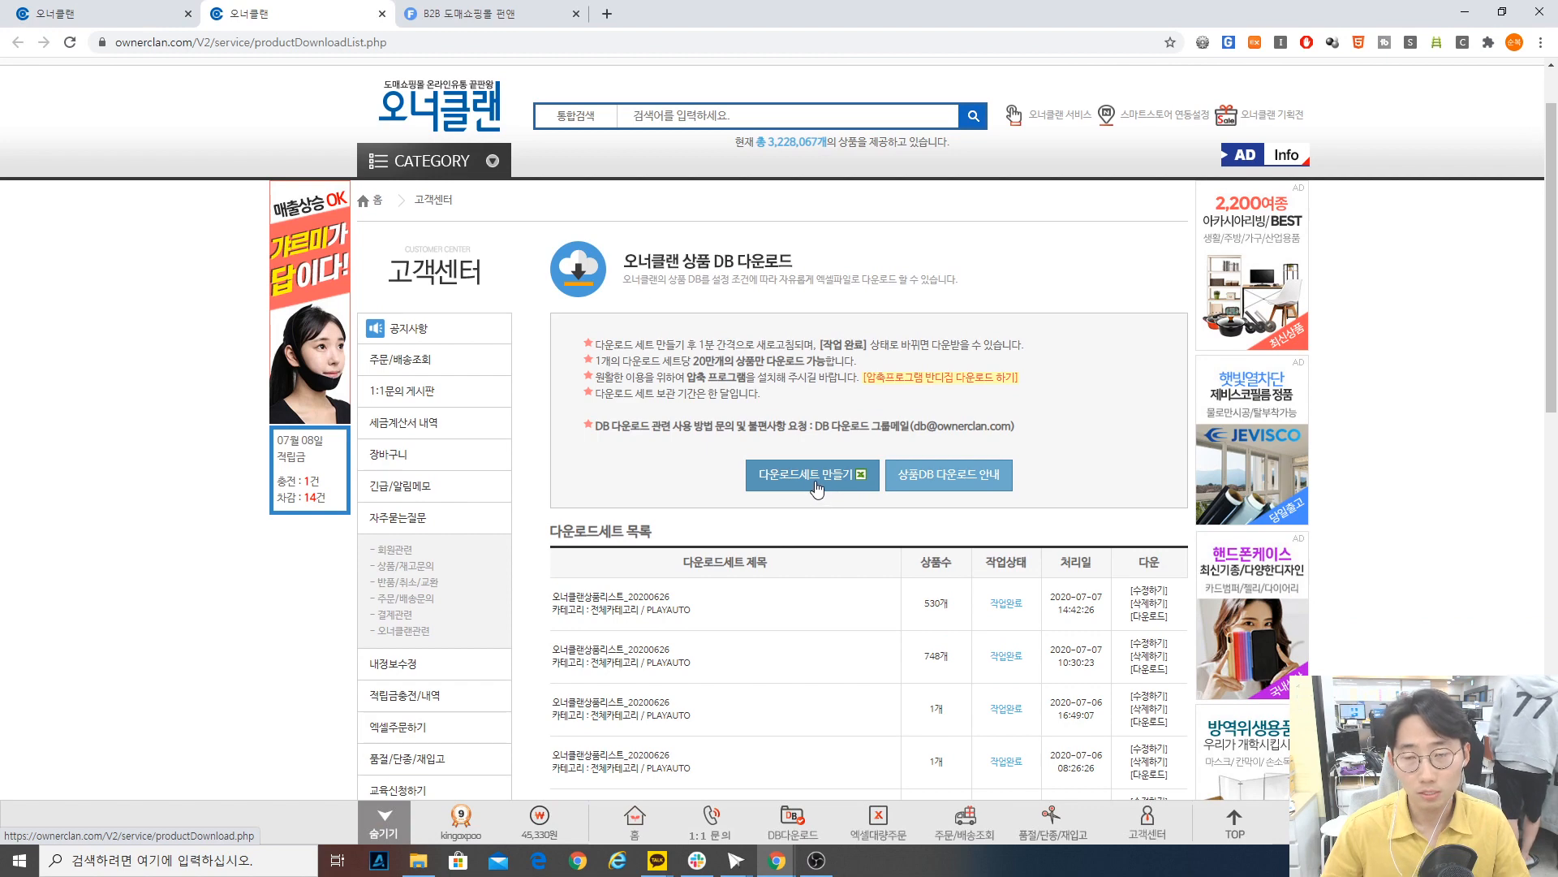
{"action": "left_click", "coordinate": [814, 475]}
{"action": "scroll", "coordinate": [588, 251], "scroll_direction": "down", "scroll_amount": 2}
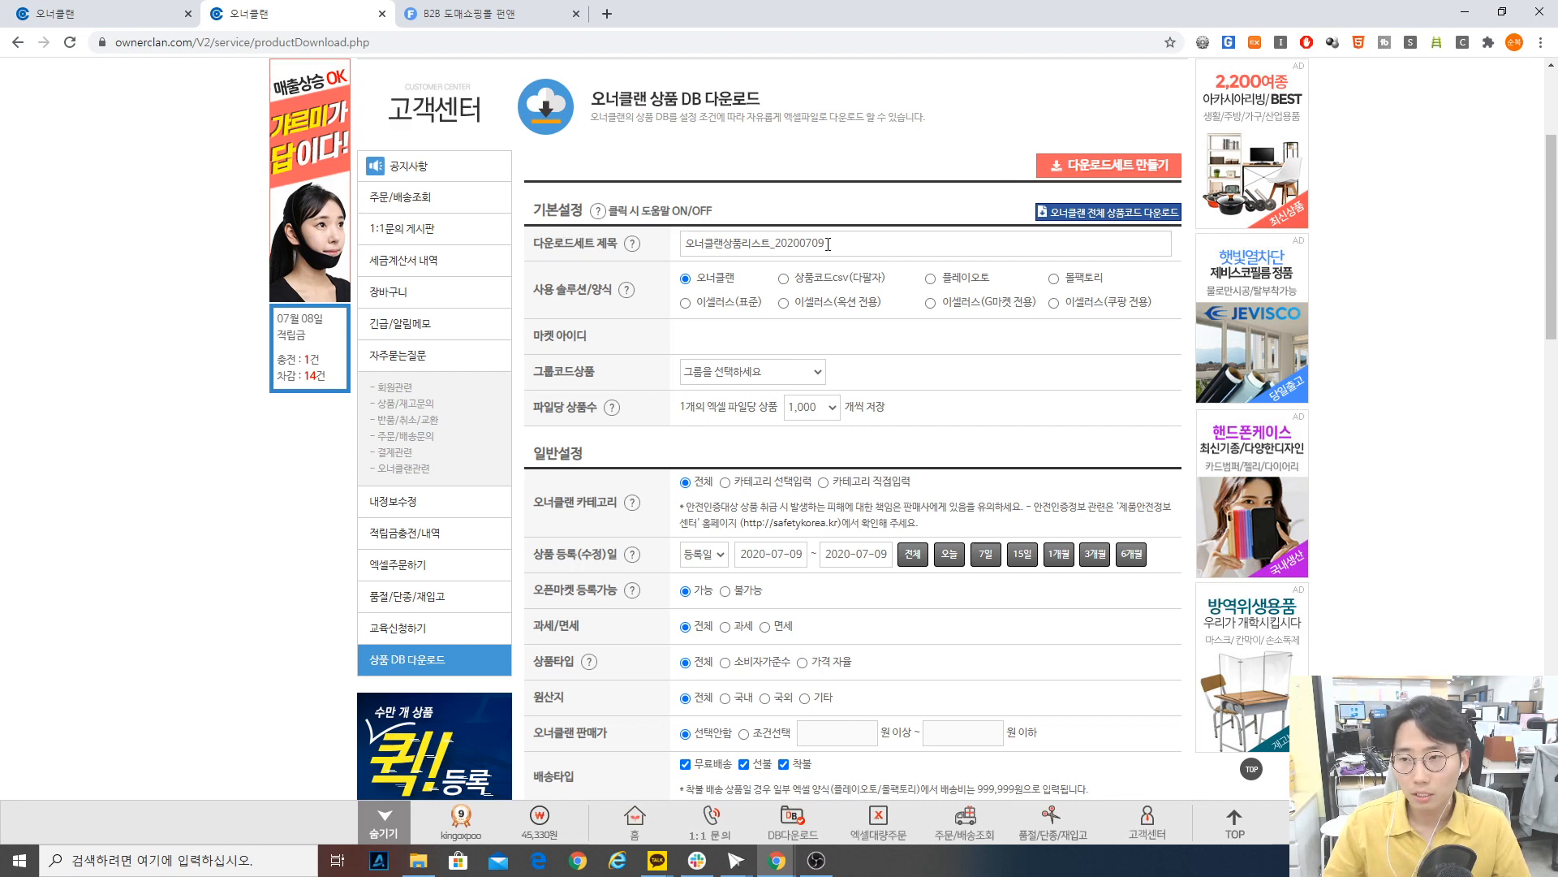
- Choose 플레이오토 as the solution format for the new download set
{"action": "left_click_drag", "start_coordinate": [828, 245], "coordinate": [423, 270]}
{"action": "left_click", "coordinate": [944, 290]}
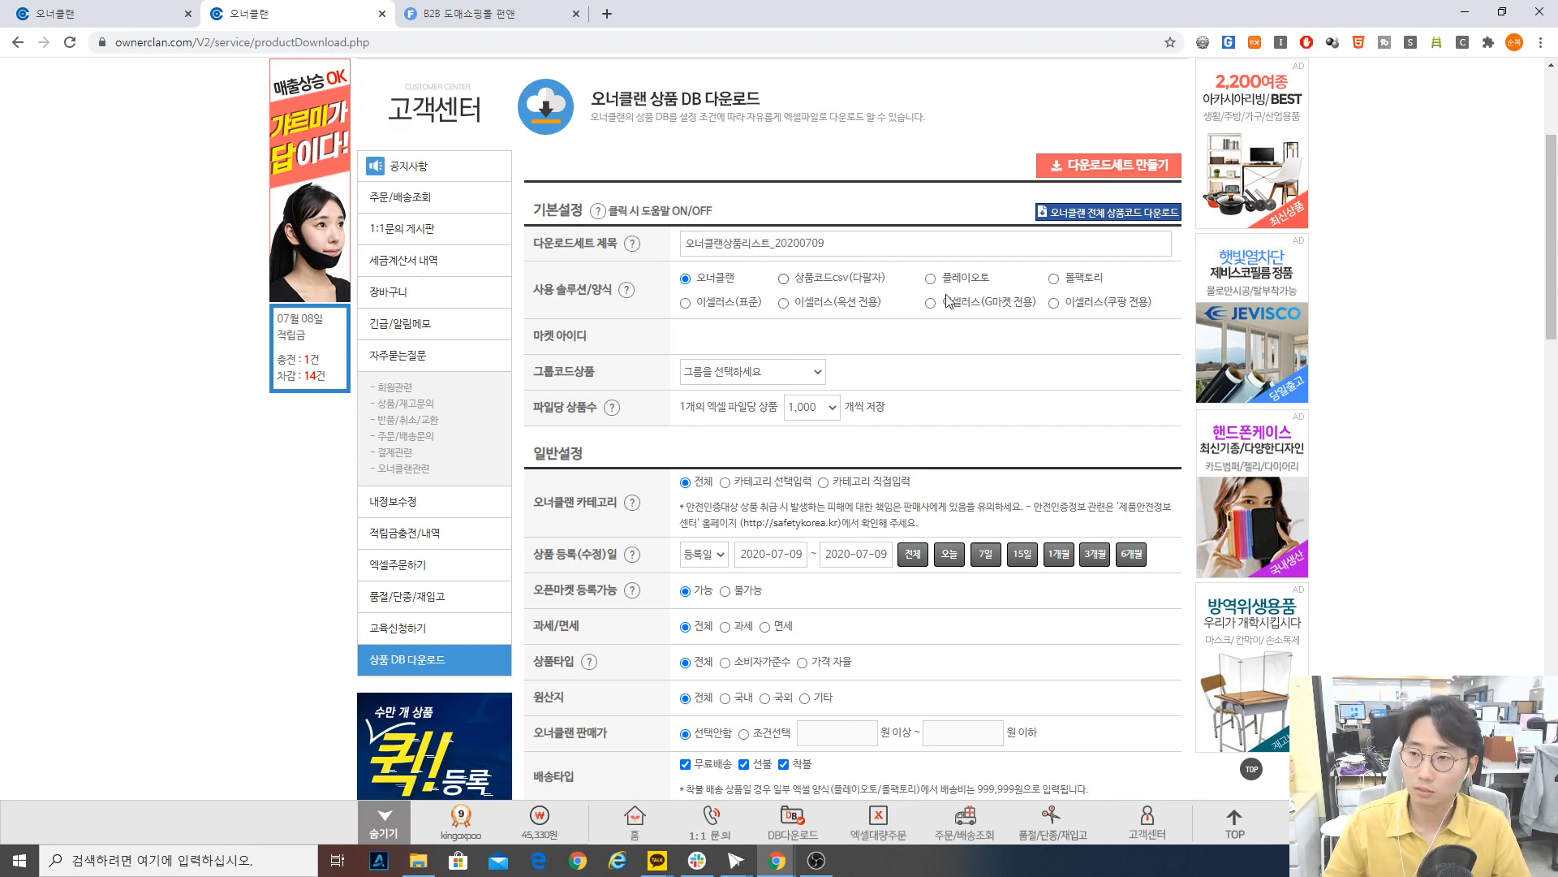
{"action": "left_click", "coordinate": [938, 280]}
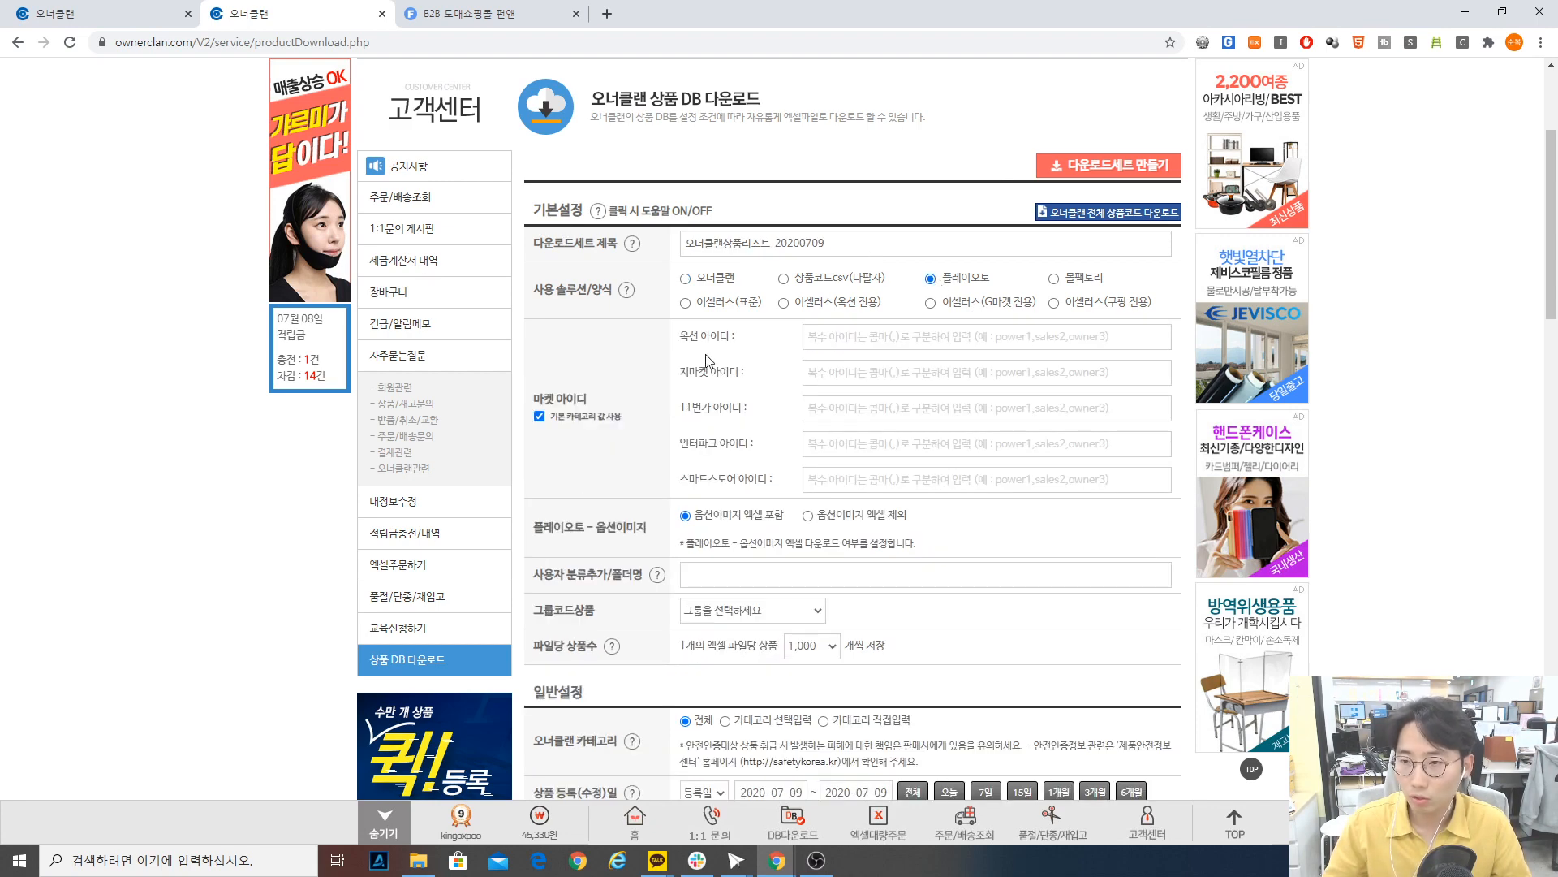
- Fill in the saved seller IDs for the 옥션, 지마켓, 11번가, 인터파크 and 스마트스토어 markets
{"action": "double_click", "coordinate": [774, 340]}
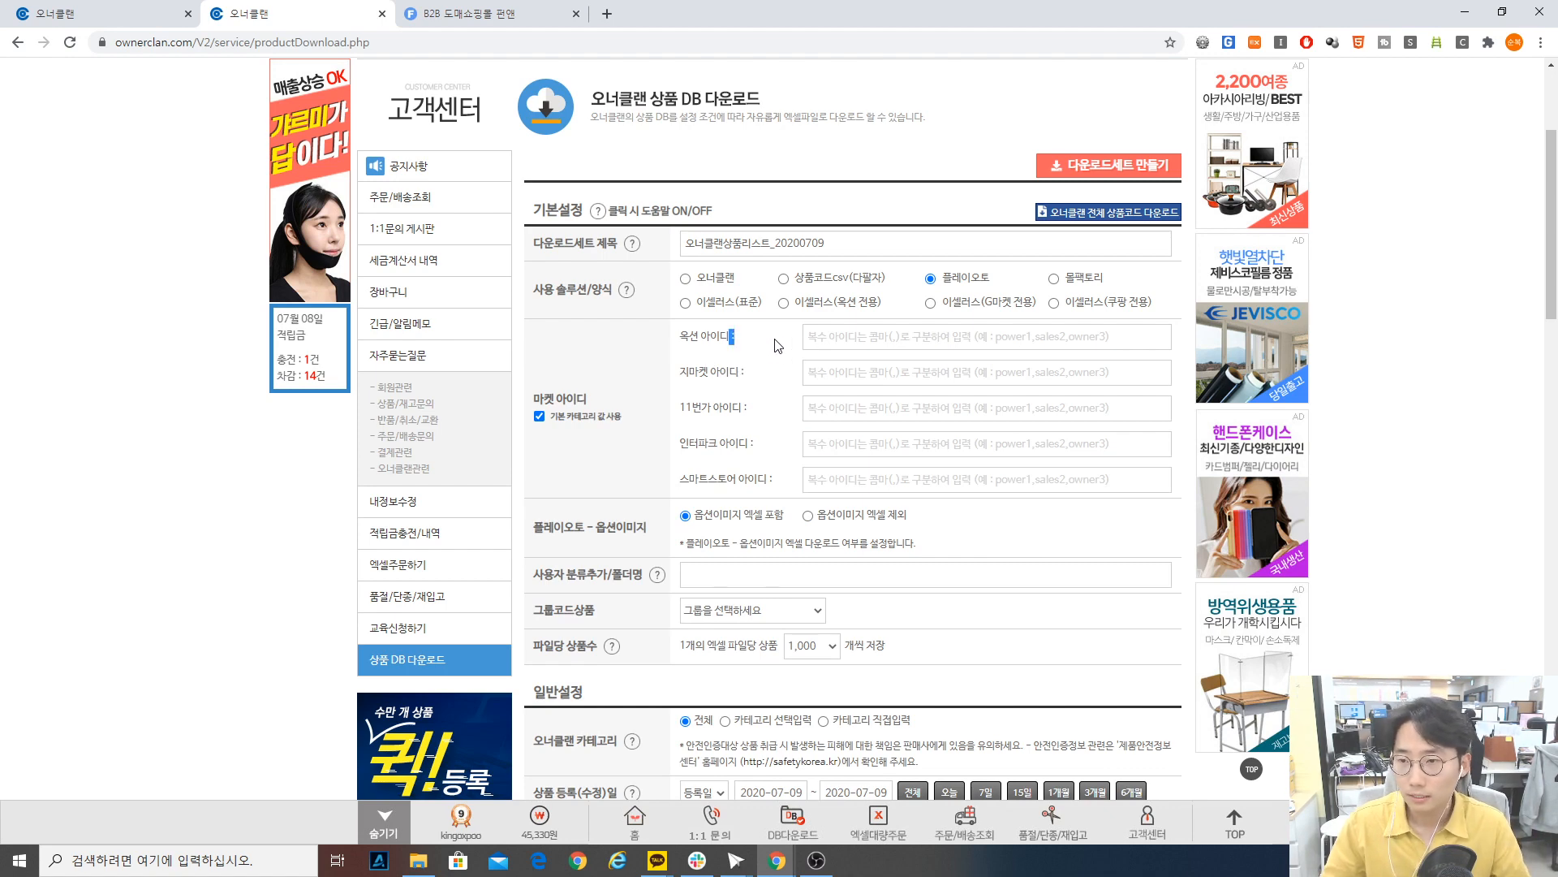
{"action": "left_click", "coordinate": [792, 346]}
{"action": "left_click", "coordinate": [859, 344]}
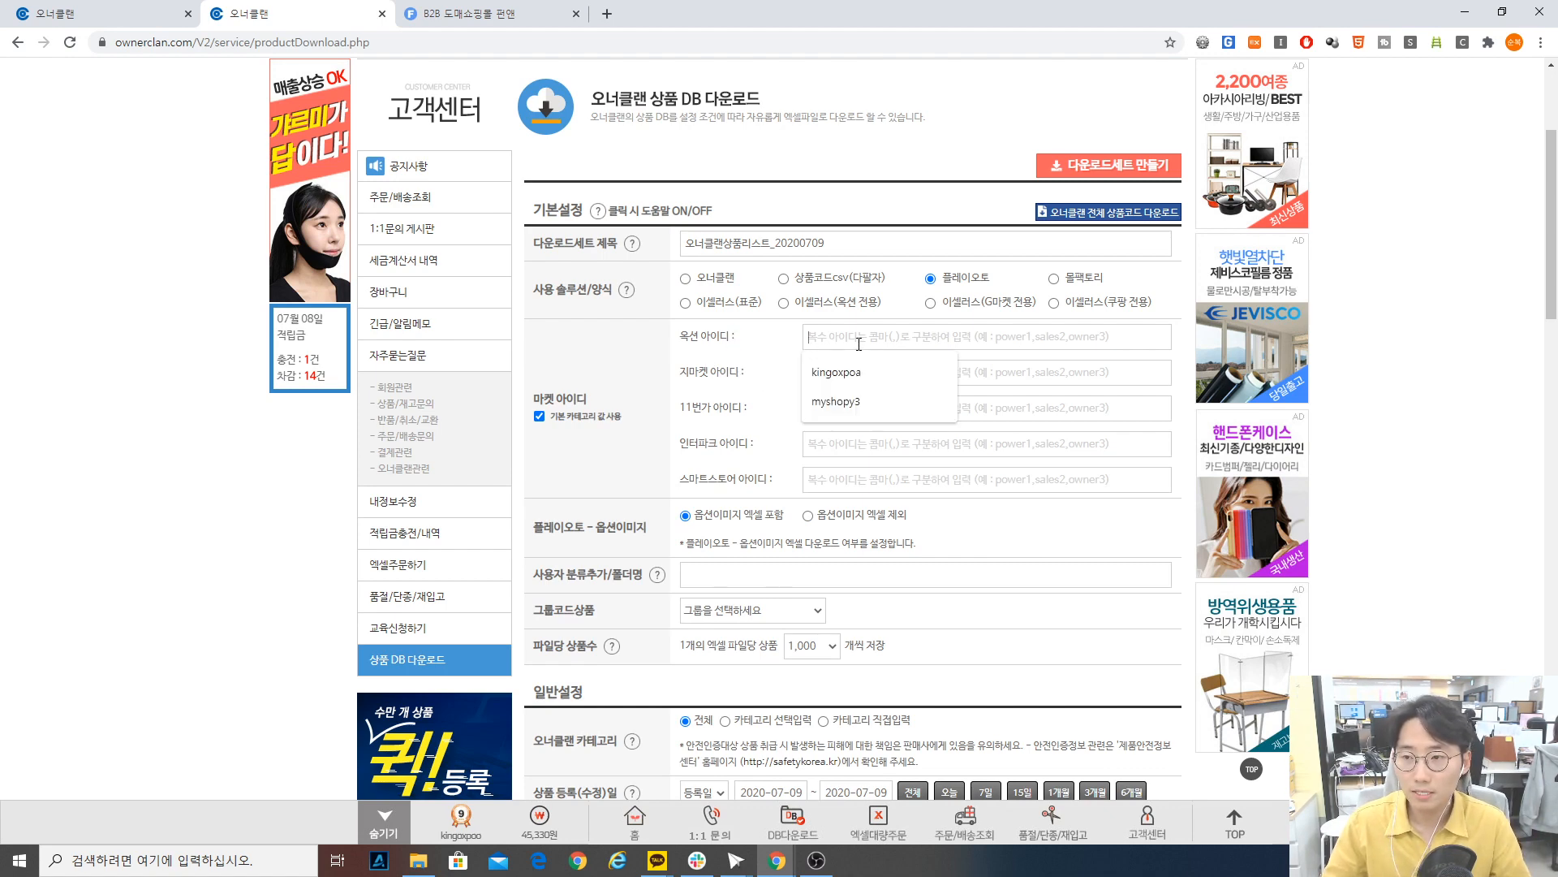
{"action": "left_click", "coordinate": [850, 372]}
{"action": "left_click", "coordinate": [850, 374]}
{"action": "left_click", "coordinate": [849, 407]}
{"action": "left_click", "coordinate": [849, 409]}
{"action": "left_click", "coordinate": [848, 444]}
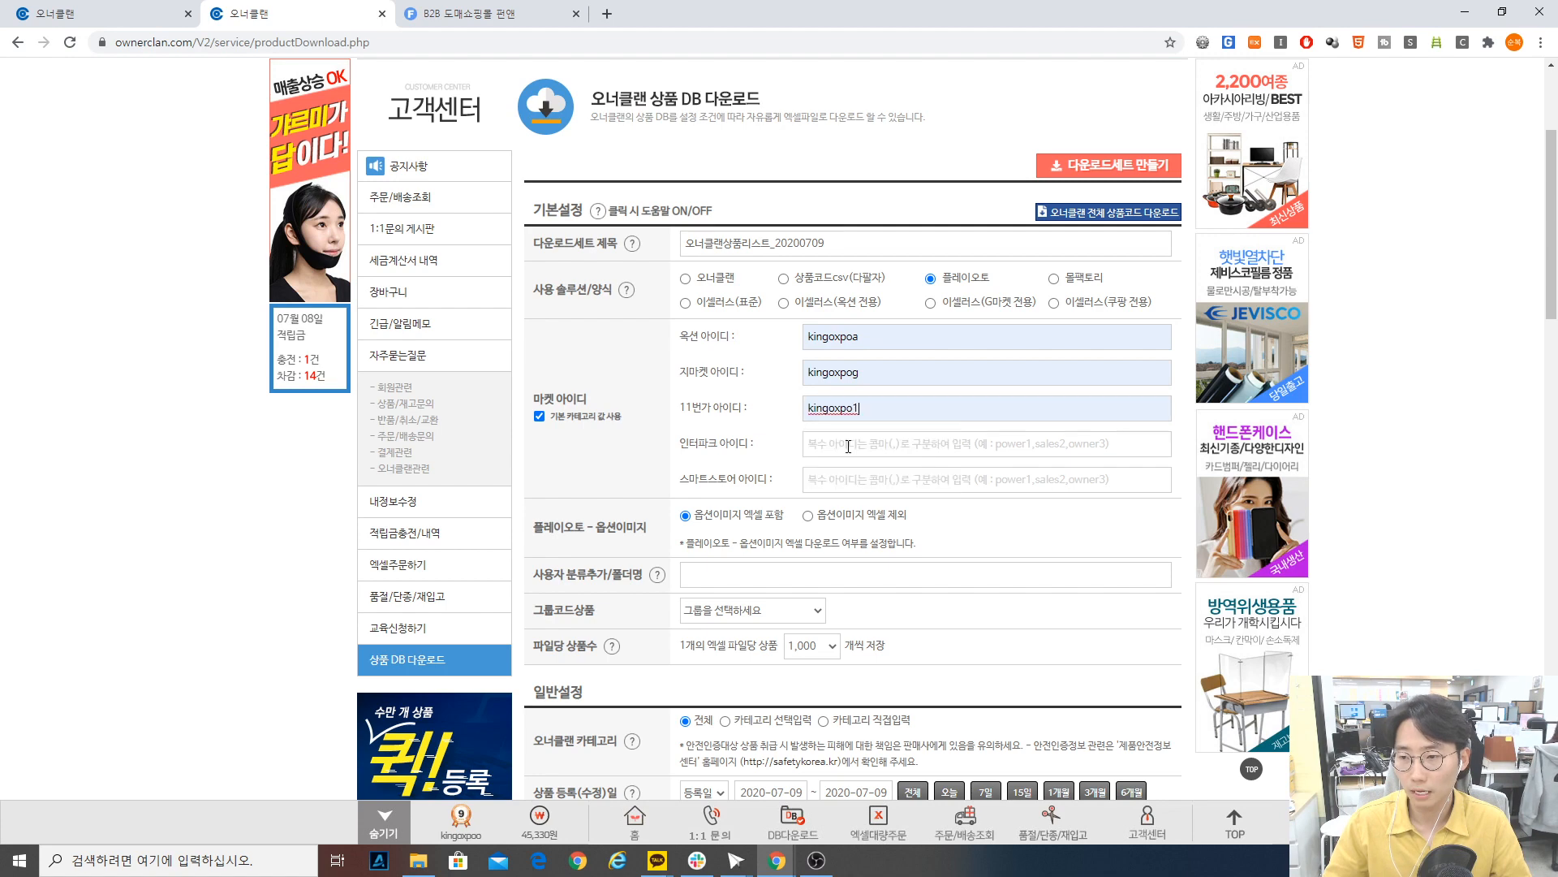
{"action": "left_click", "coordinate": [849, 446]}
{"action": "left_click", "coordinate": [848, 479]}
{"action": "left_click", "coordinate": [846, 481]}
{"action": "left_click", "coordinate": [844, 516]}
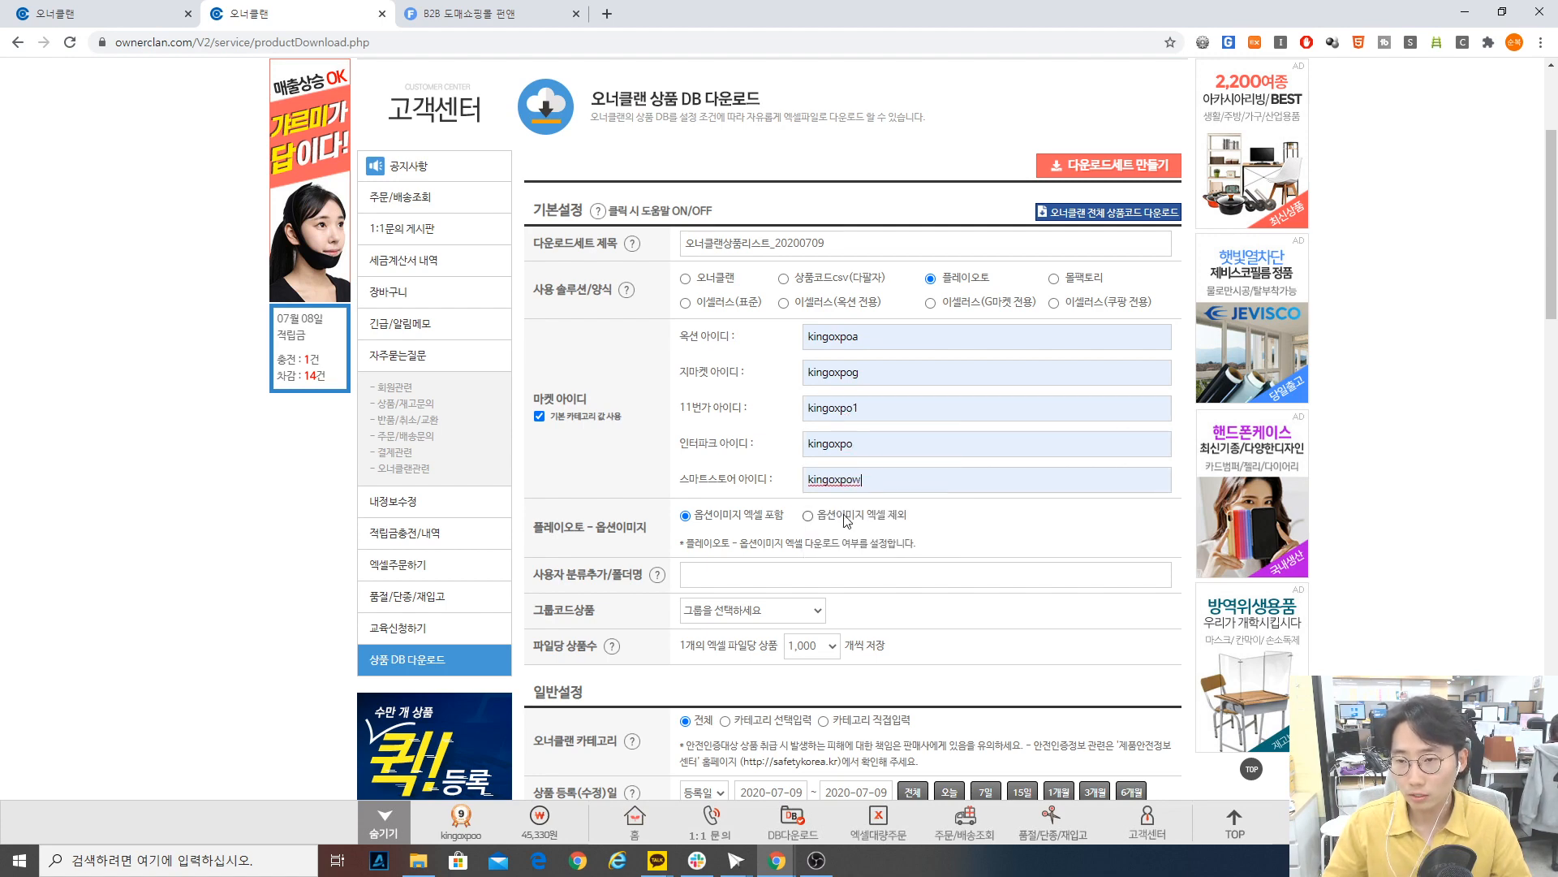
- Exclude the option image Excel (옵션이미지 엑셀 제외) and set the number of products per Excel file to 30,000
{"action": "left_click", "coordinate": [998, 544]}
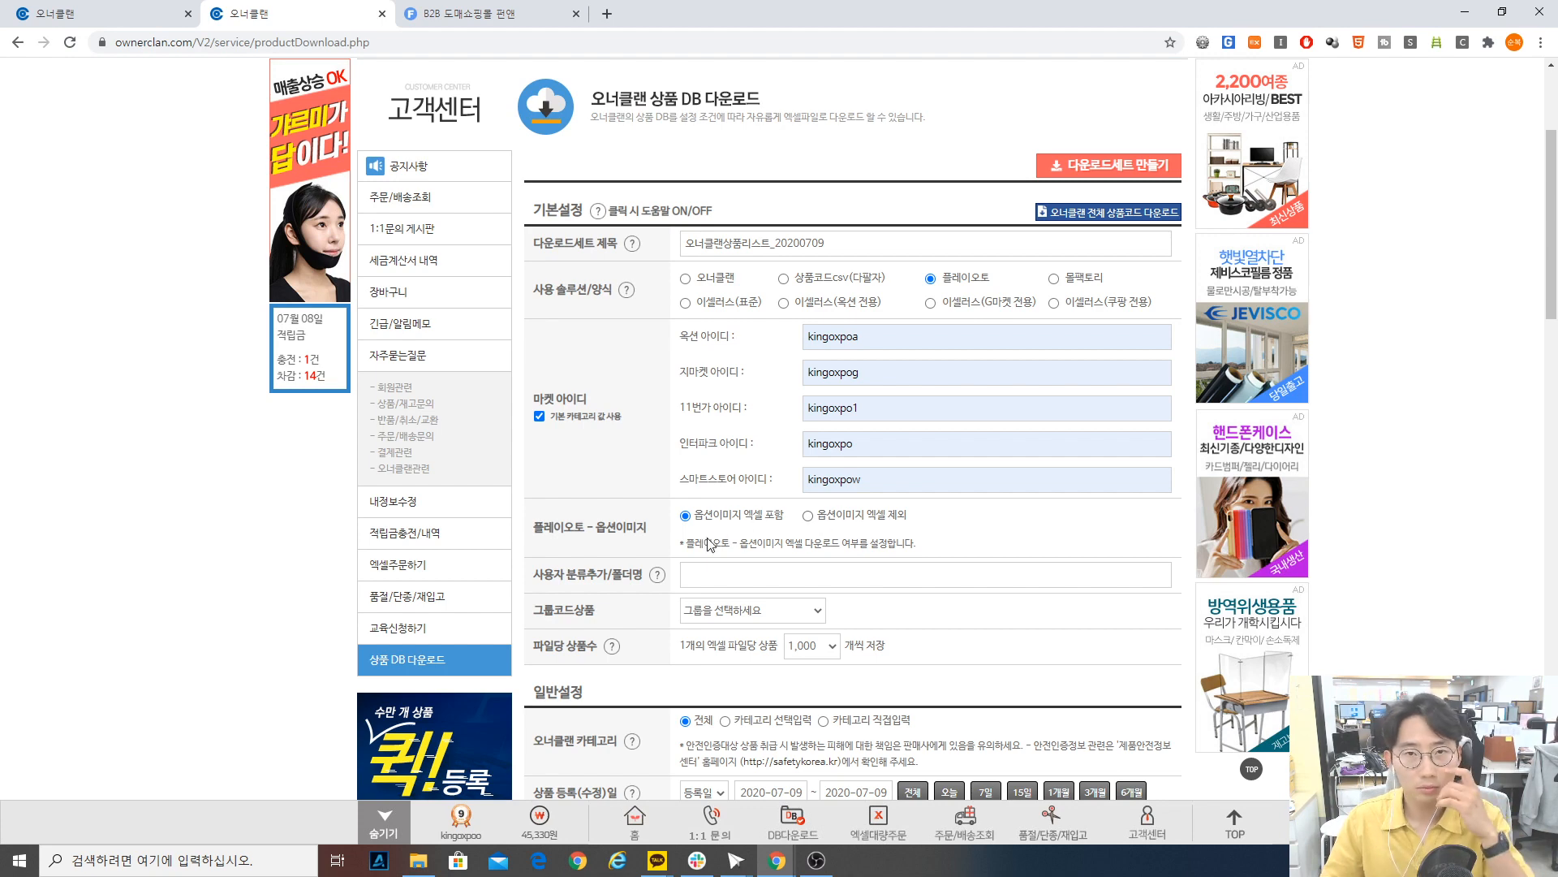
{"action": "left_click", "coordinate": [822, 518]}
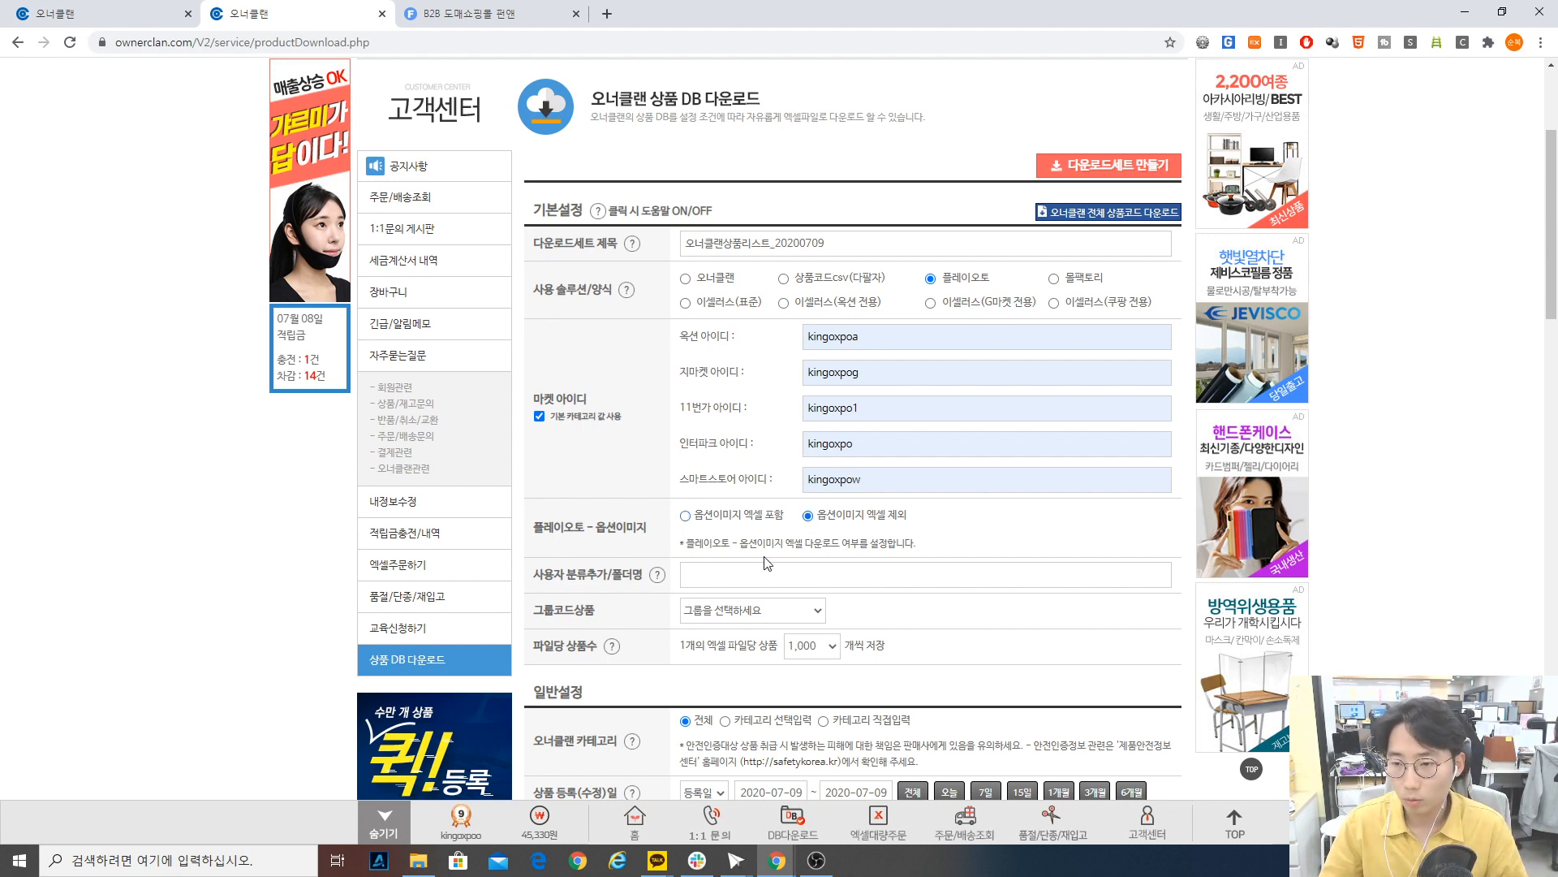
{"action": "scroll", "coordinate": [731, 560], "scroll_direction": "down", "scroll_amount": 1}
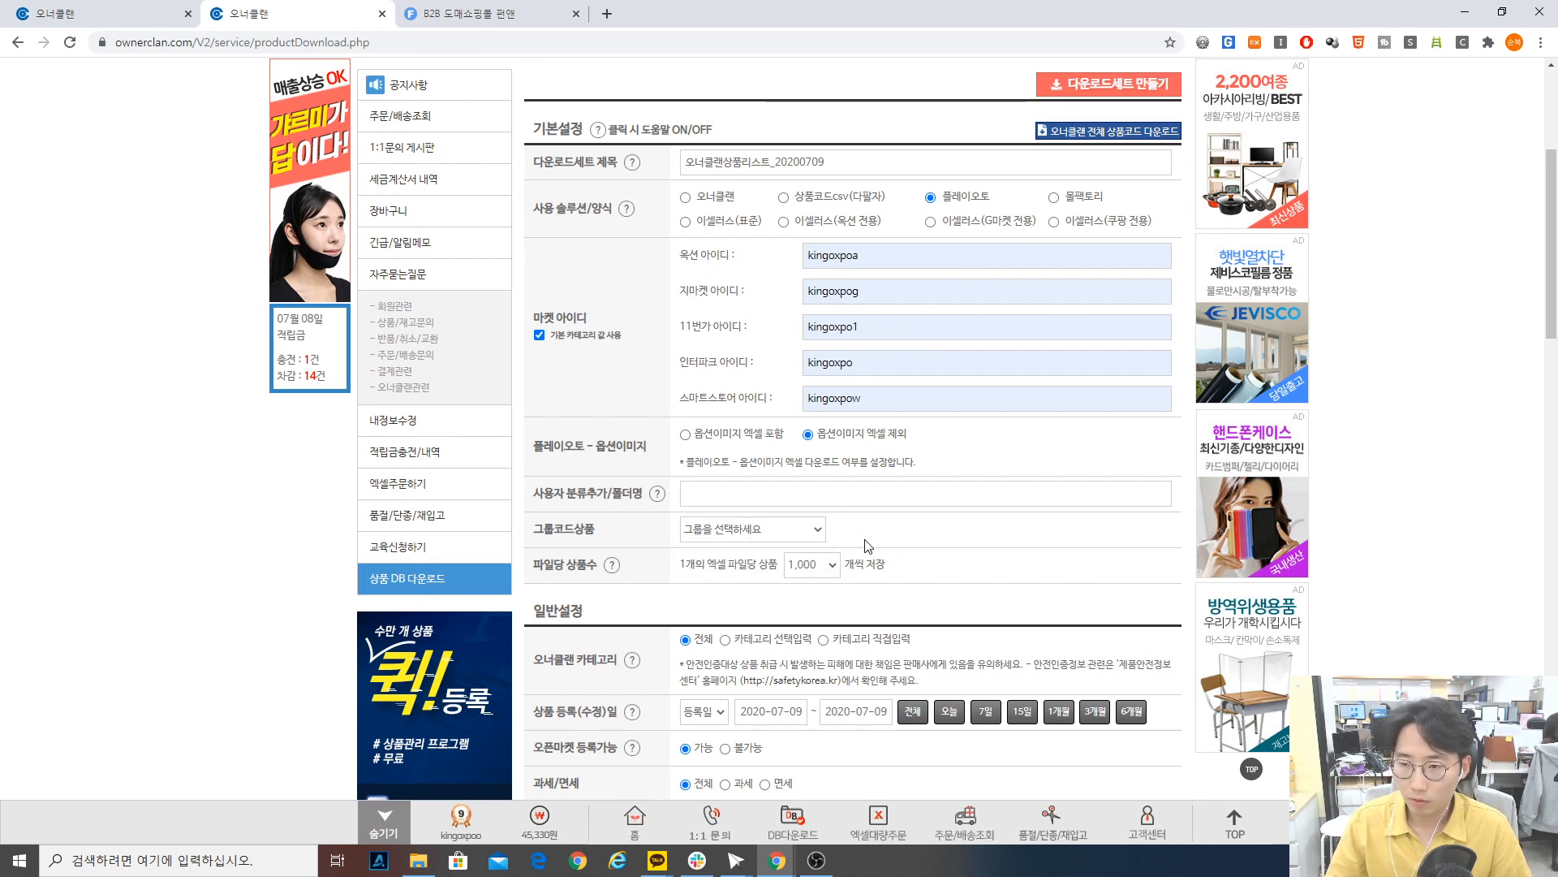
{"action": "scroll", "coordinate": [771, 528], "scroll_direction": "down", "scroll_amount": 1}
{"action": "left_click_drag", "start_coordinate": [695, 451], "coordinate": [752, 470]}
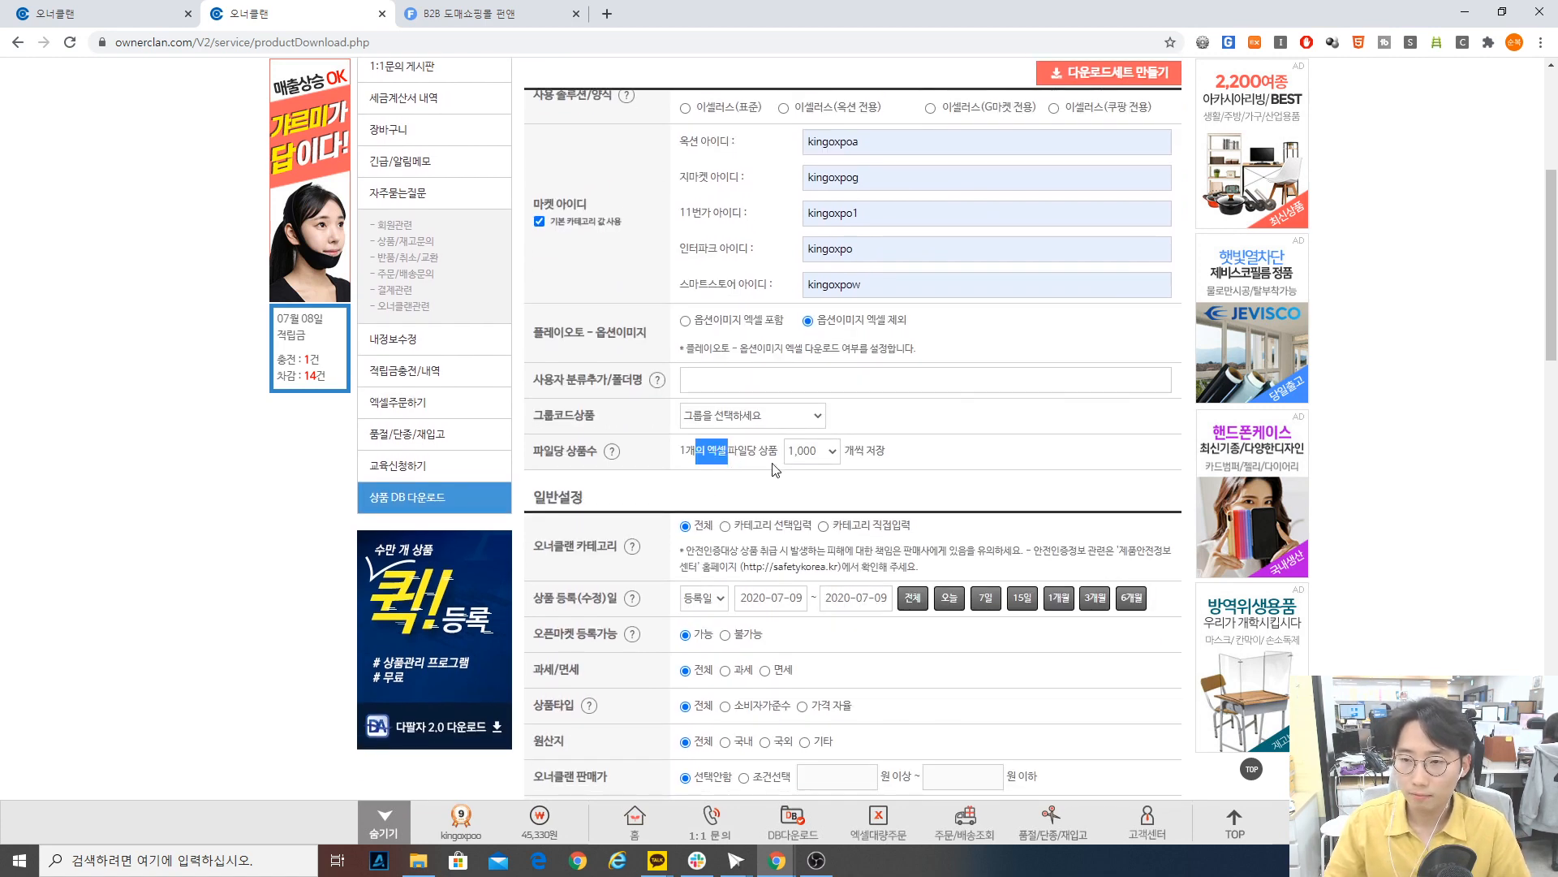
{"action": "left_click", "coordinate": [771, 464]}
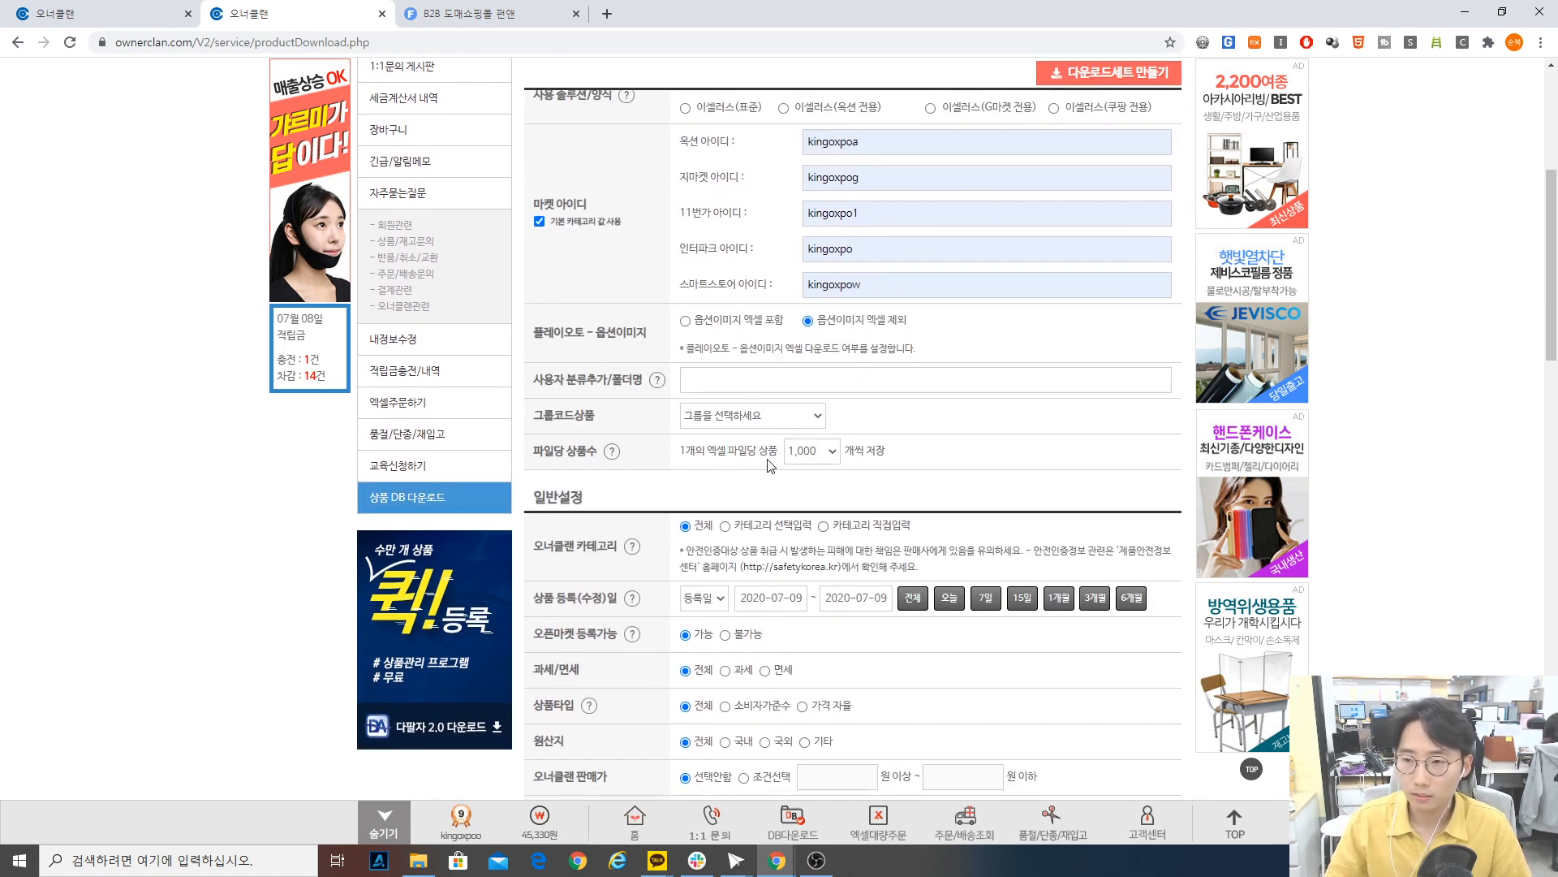
{"action": "left_click", "coordinate": [821, 458]}
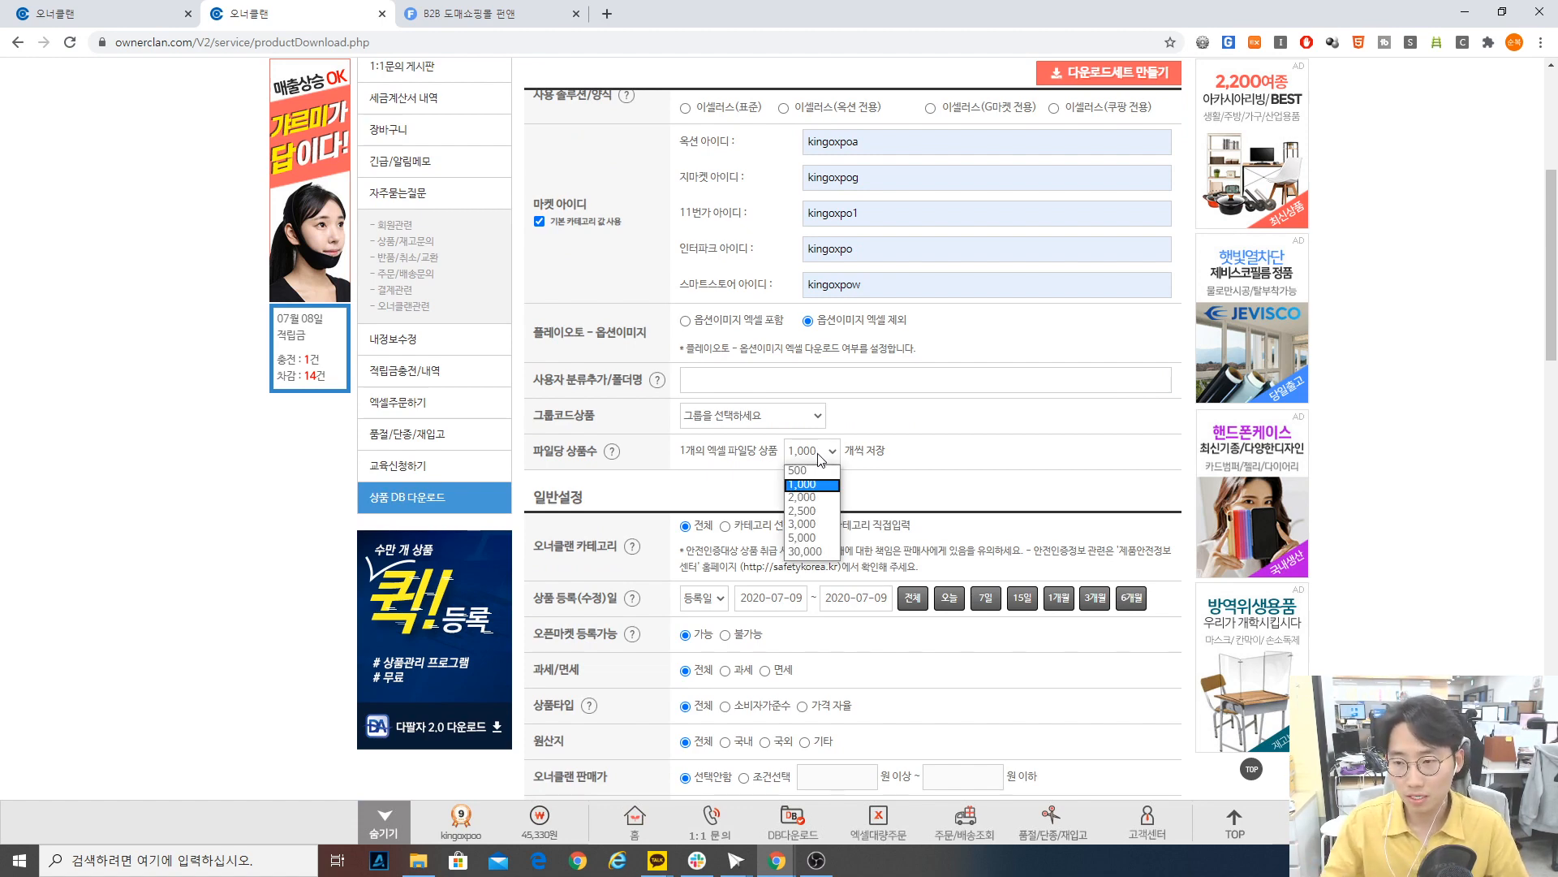
{"action": "left_click", "coordinate": [805, 552]}
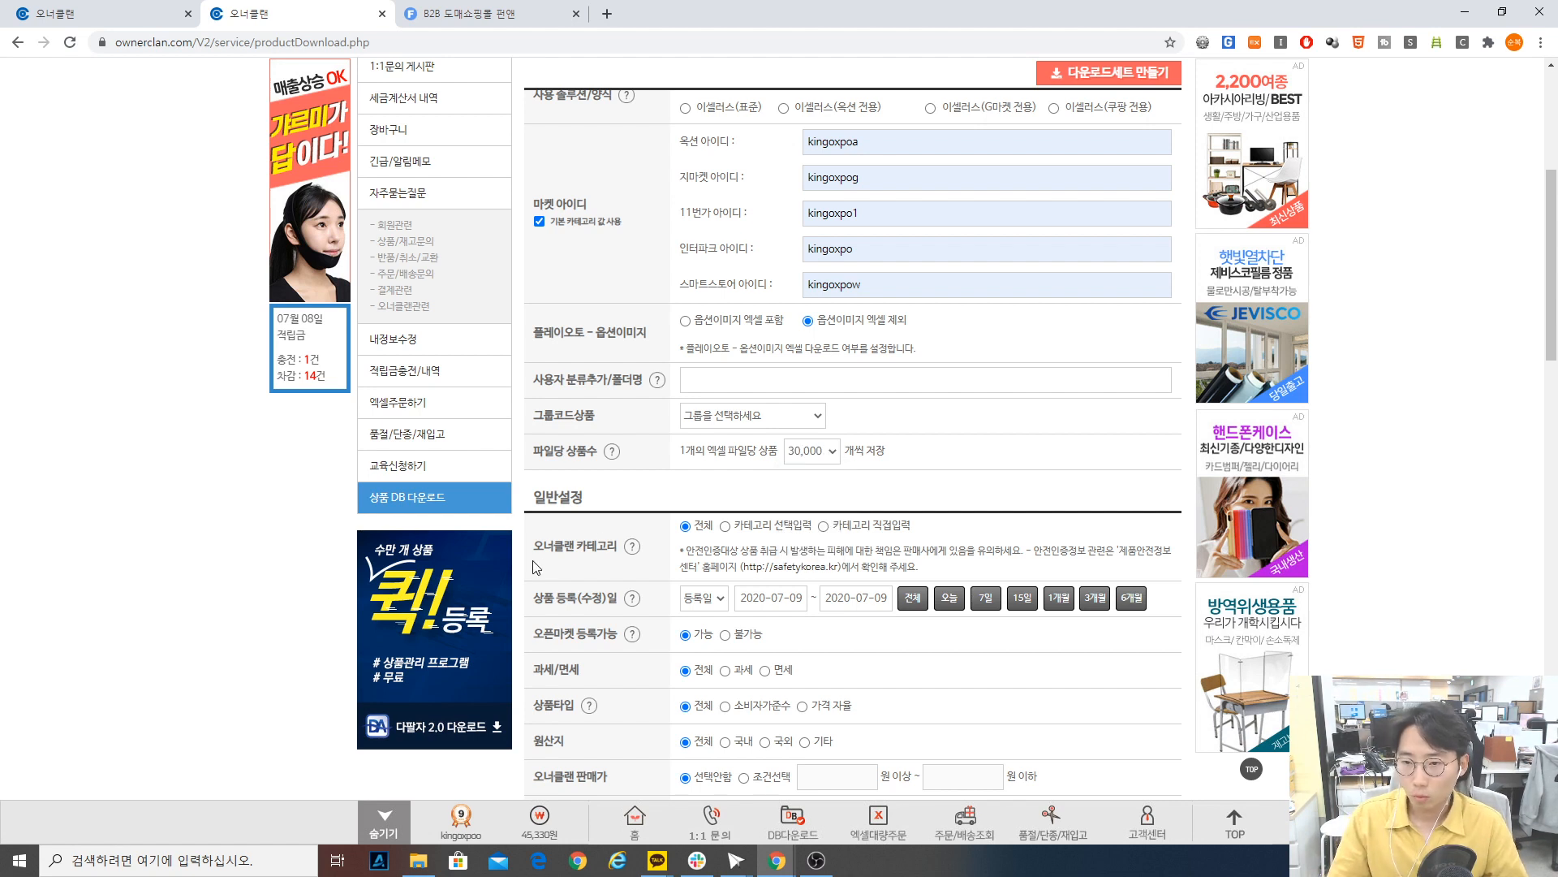
- Check the registration date and price settings of an existing download set, and return to the new set's form
{"action": "scroll", "coordinate": [667, 553], "scroll_direction": "down", "scroll_amount": 2}
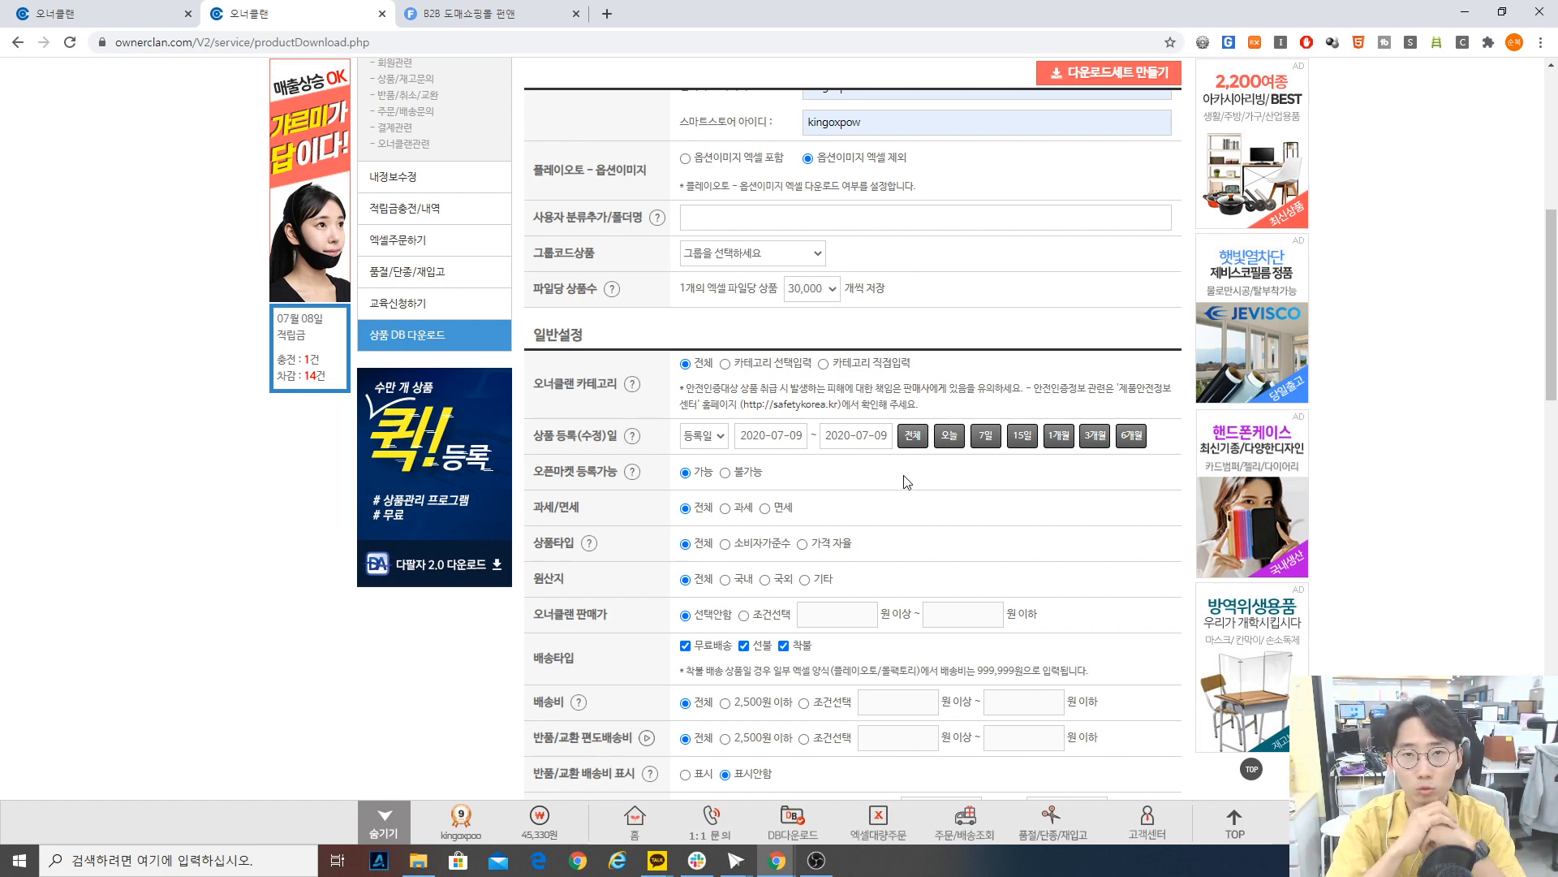
{"action": "scroll", "coordinate": [907, 482], "scroll_direction": "up", "scroll_amount": 10}
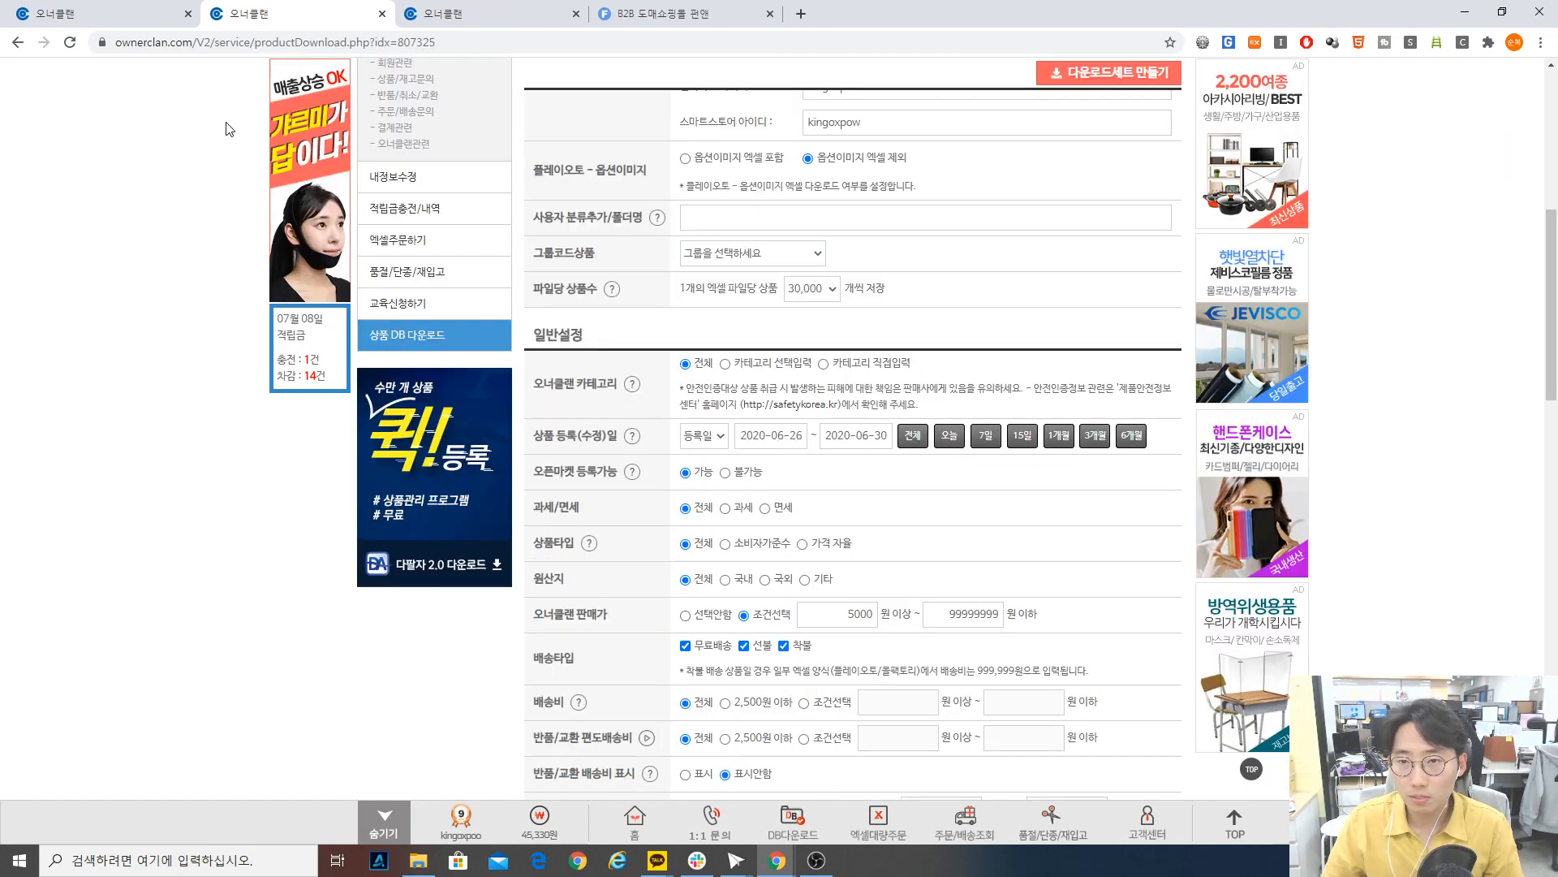
{"action": "left_click", "coordinate": [103, 6]}
{"action": "left_click", "coordinate": [261, 13]}
{"action": "left_click", "coordinate": [455, 13]}
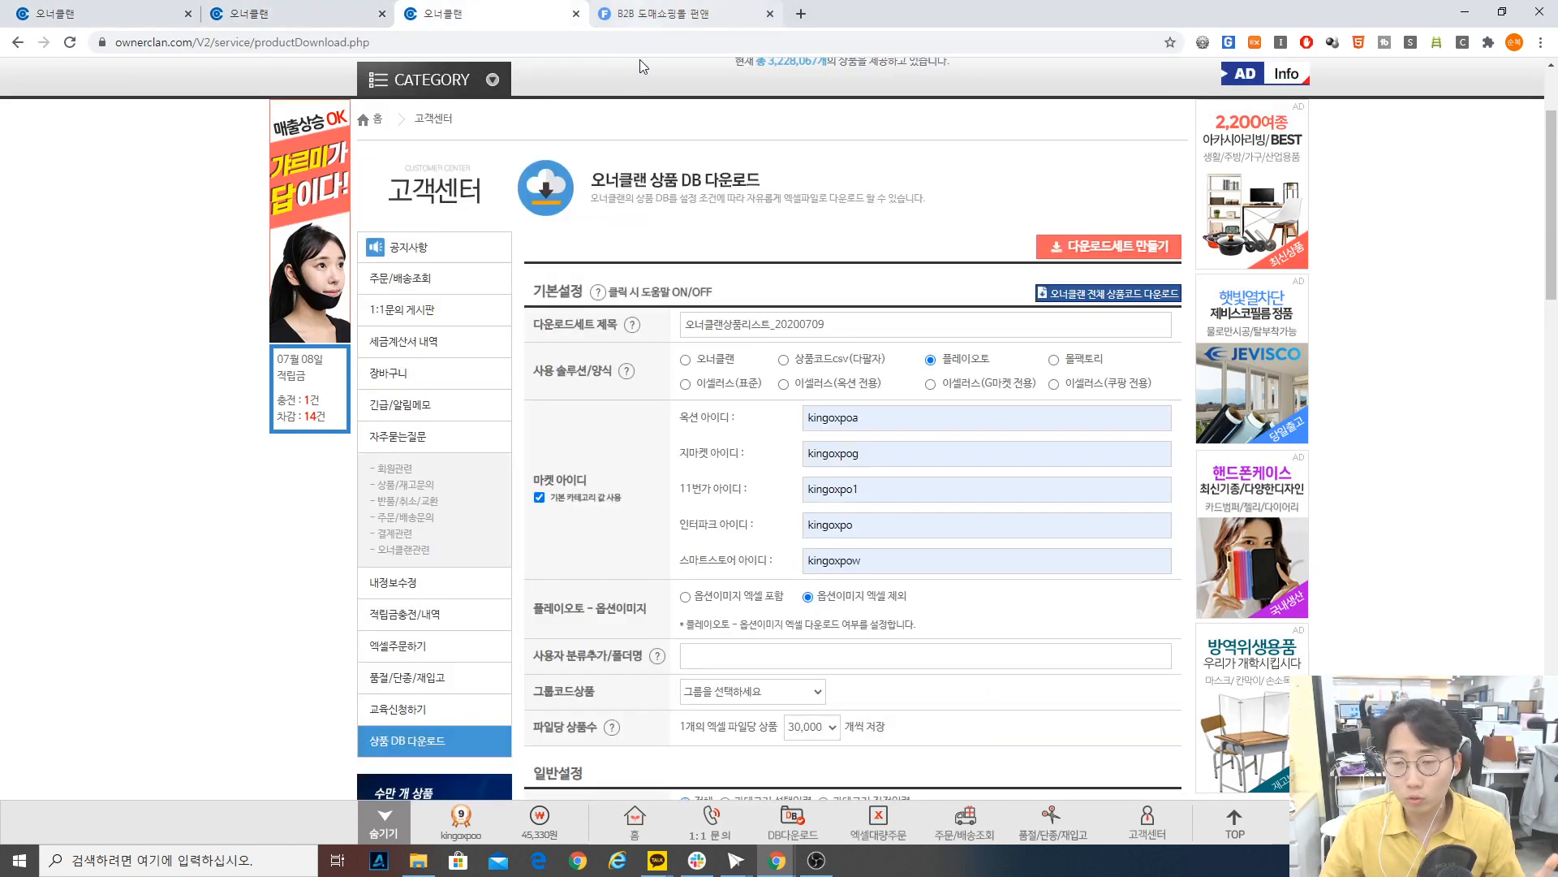
- Set the start of the product registration date range to 2020-07-01
{"action": "scroll", "coordinate": [824, 520], "scroll_direction": "down", "scroll_amount": 5}
{"action": "left_click", "coordinate": [824, 519]}
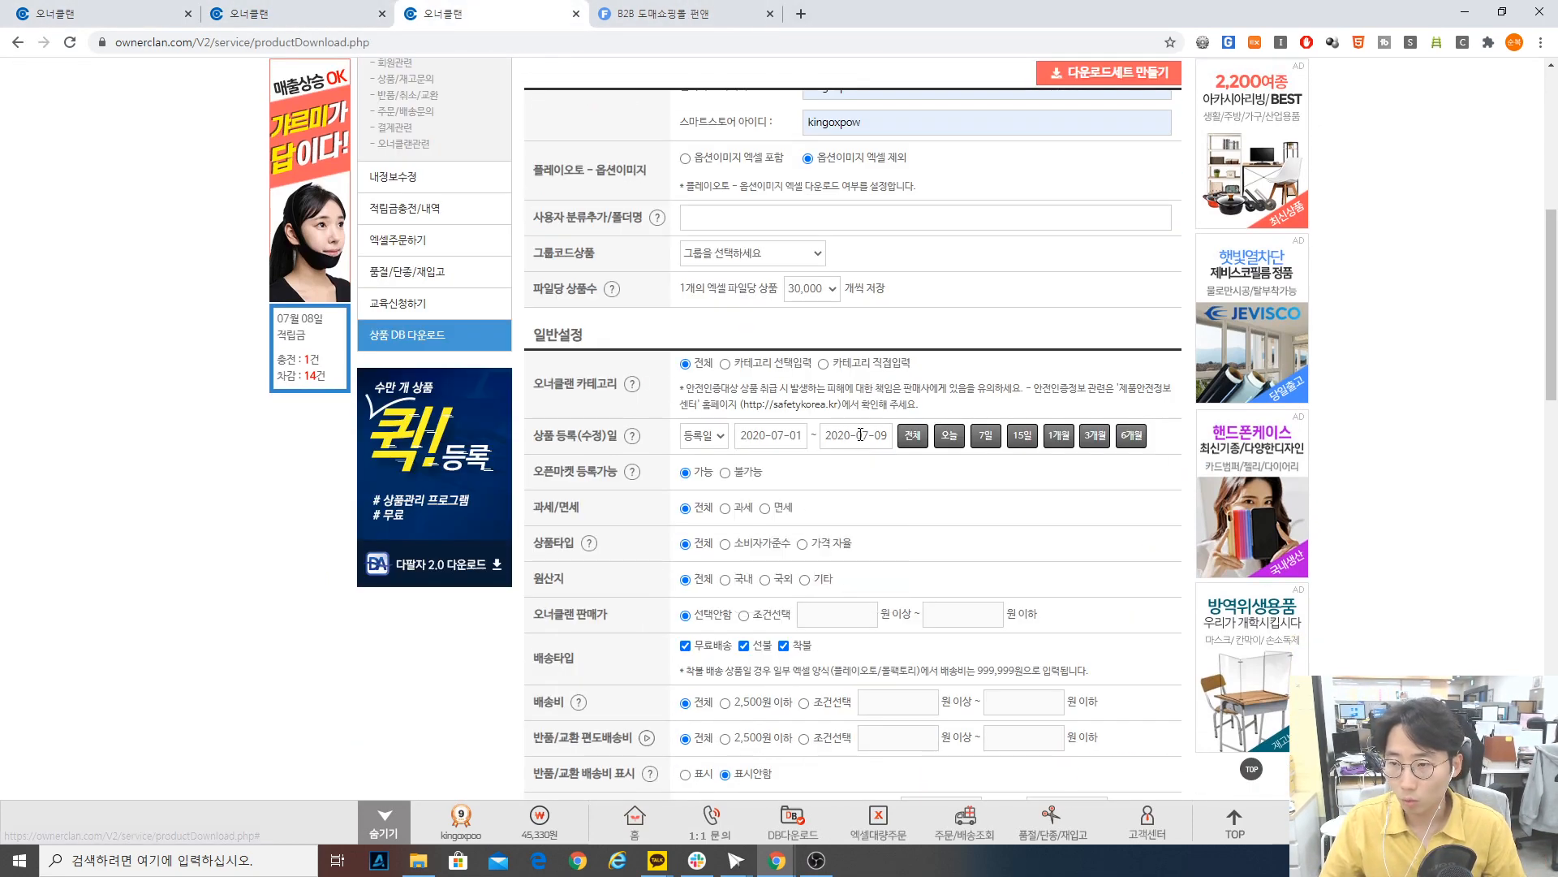
{"action": "left_click", "coordinate": [793, 481]}
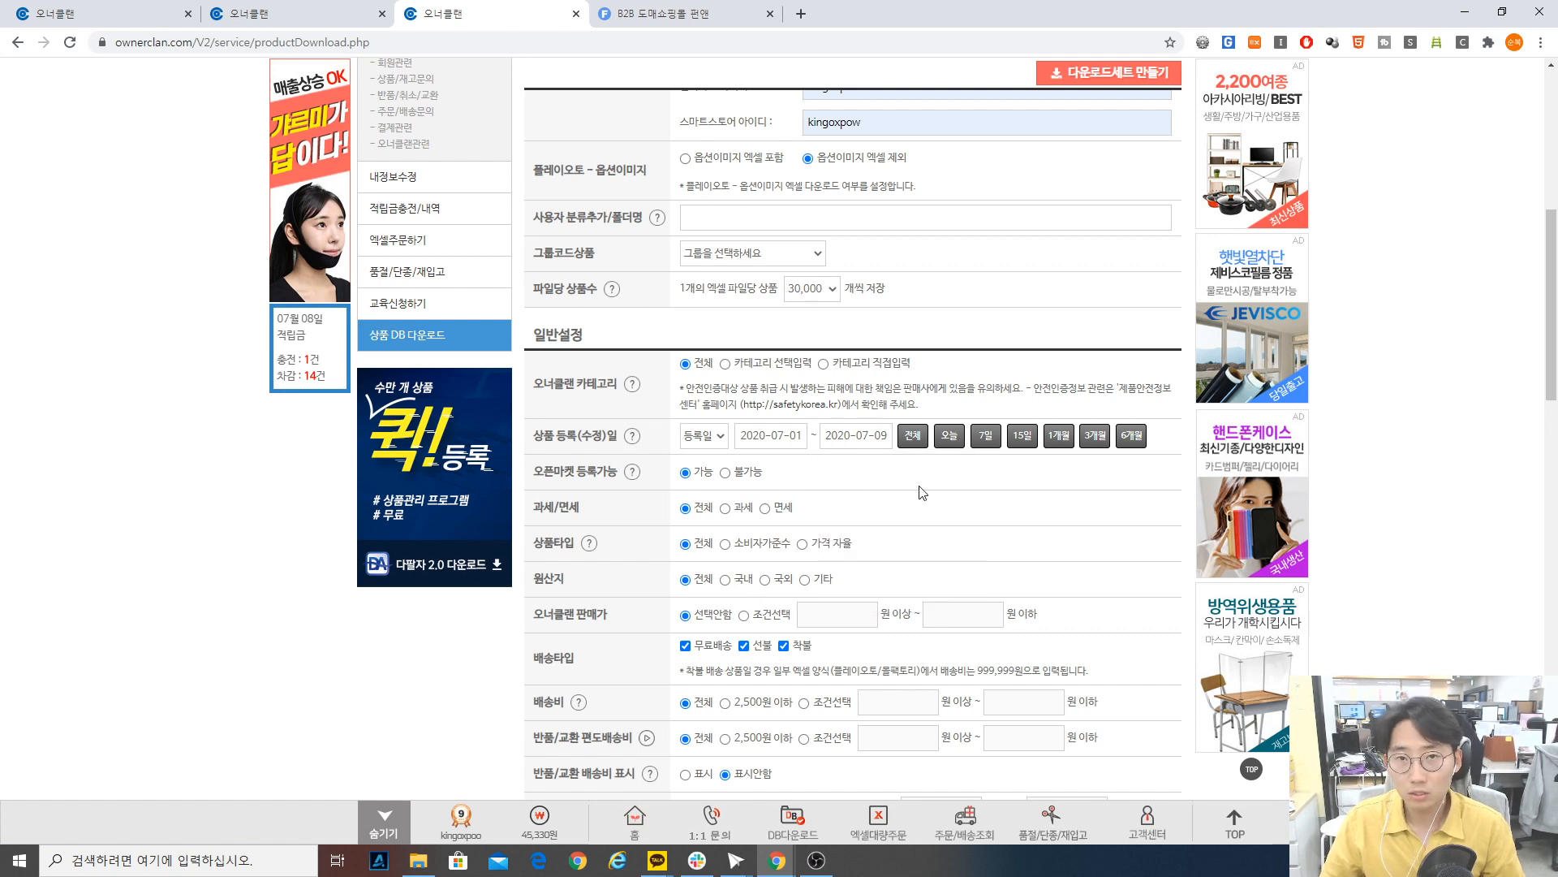
{"action": "left_click", "coordinate": [586, 490]}
- Switch the 오너클랜 판매가 filter to 조건선택 so that a price range can be entered
{"action": "scroll", "coordinate": [647, 487], "scroll_direction": "down", "scroll_amount": 1}
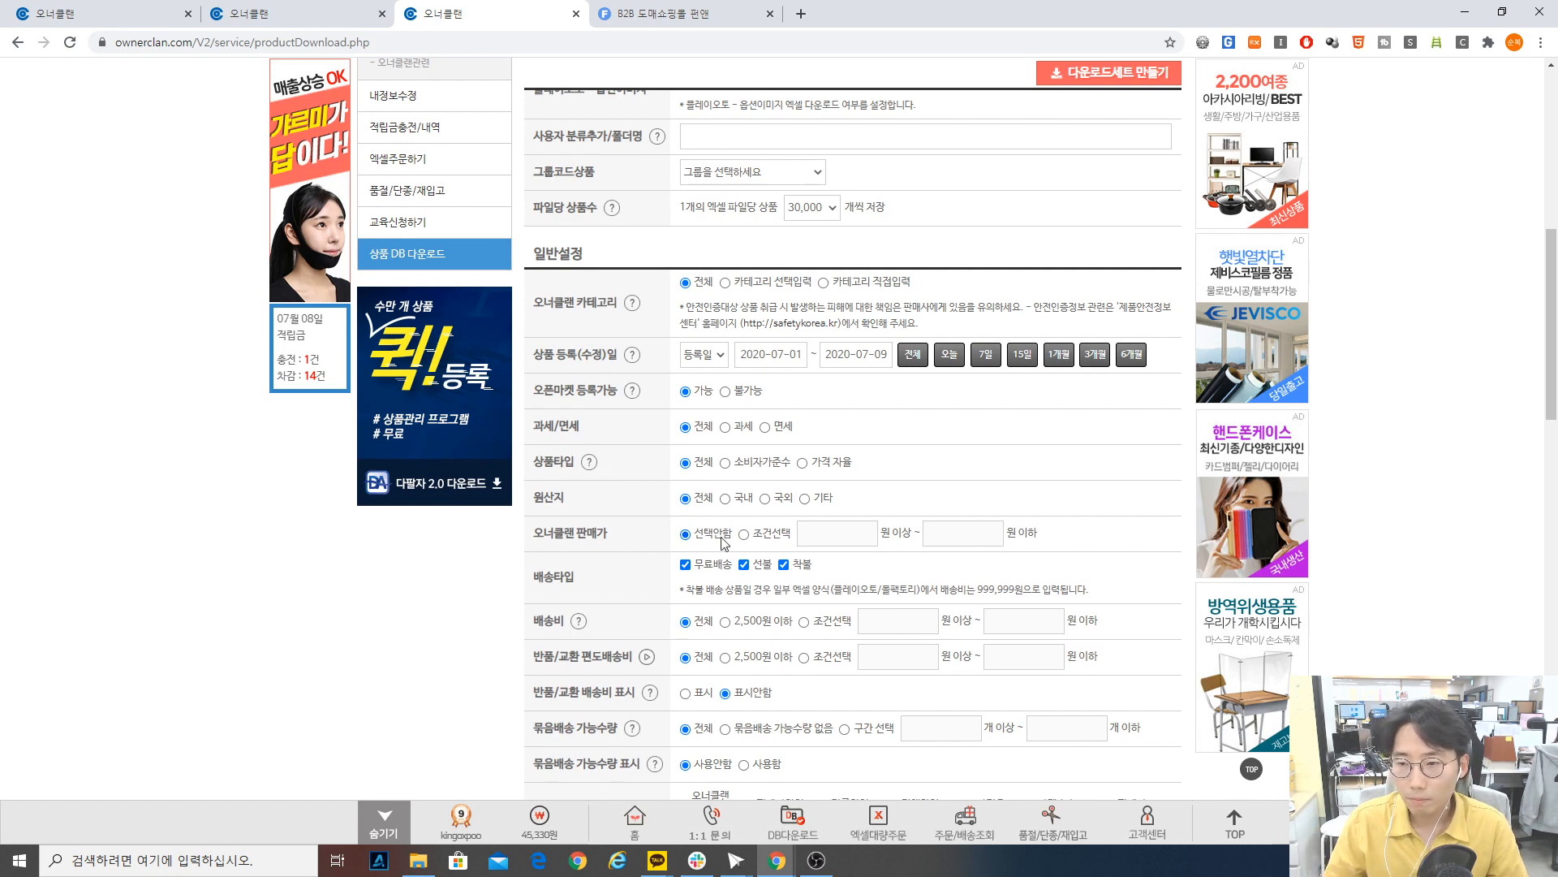
{"action": "left_click", "coordinate": [744, 536]}
{"action": "left_click", "coordinate": [836, 534]}
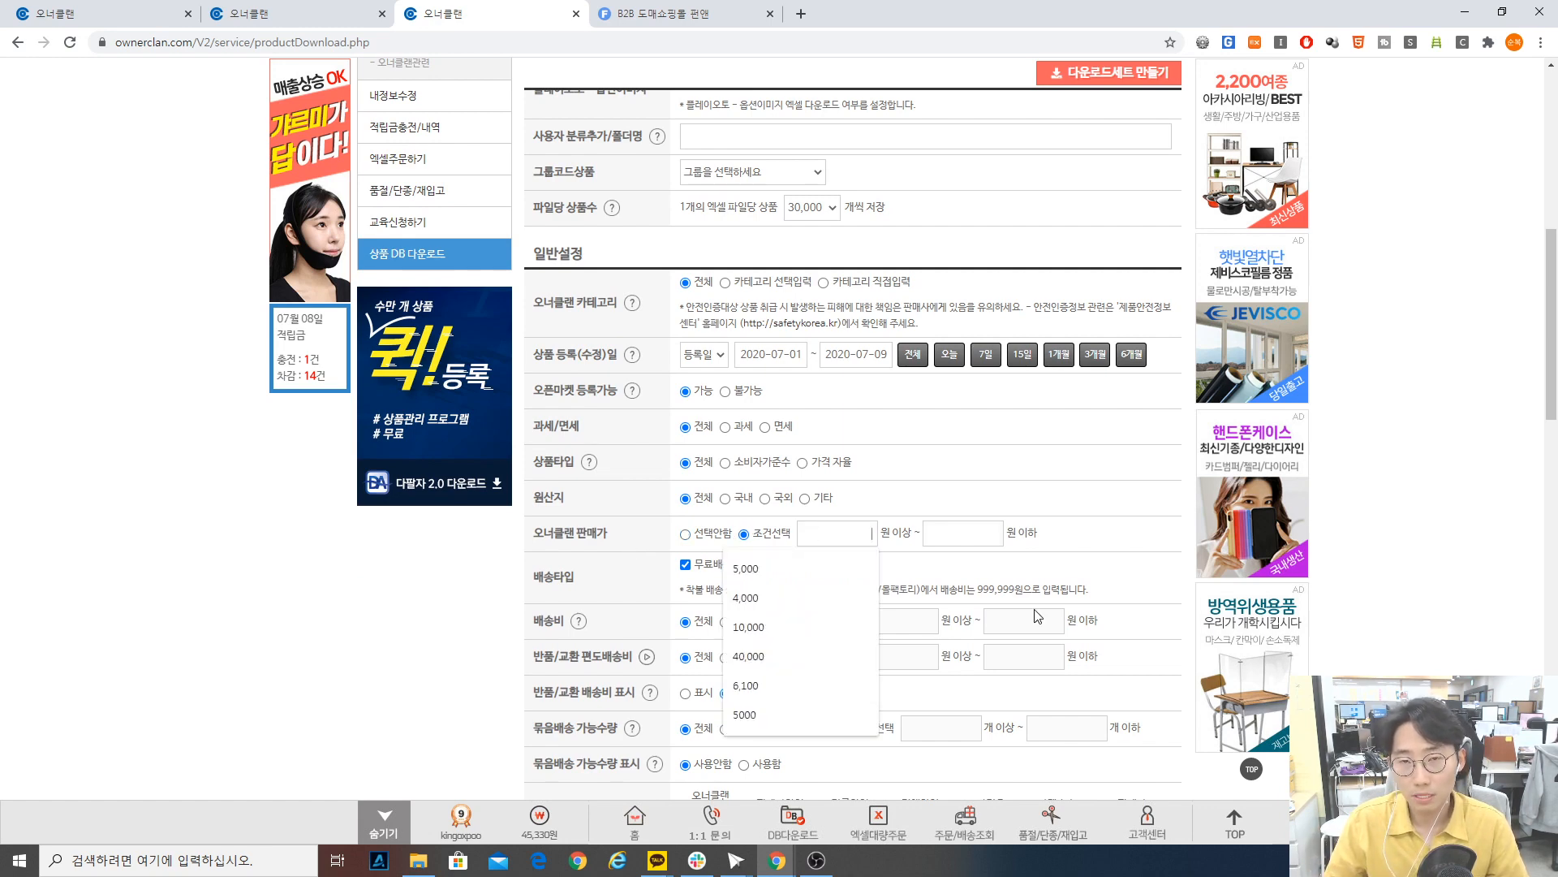
{"action": "left_click", "coordinate": [872, 512]}
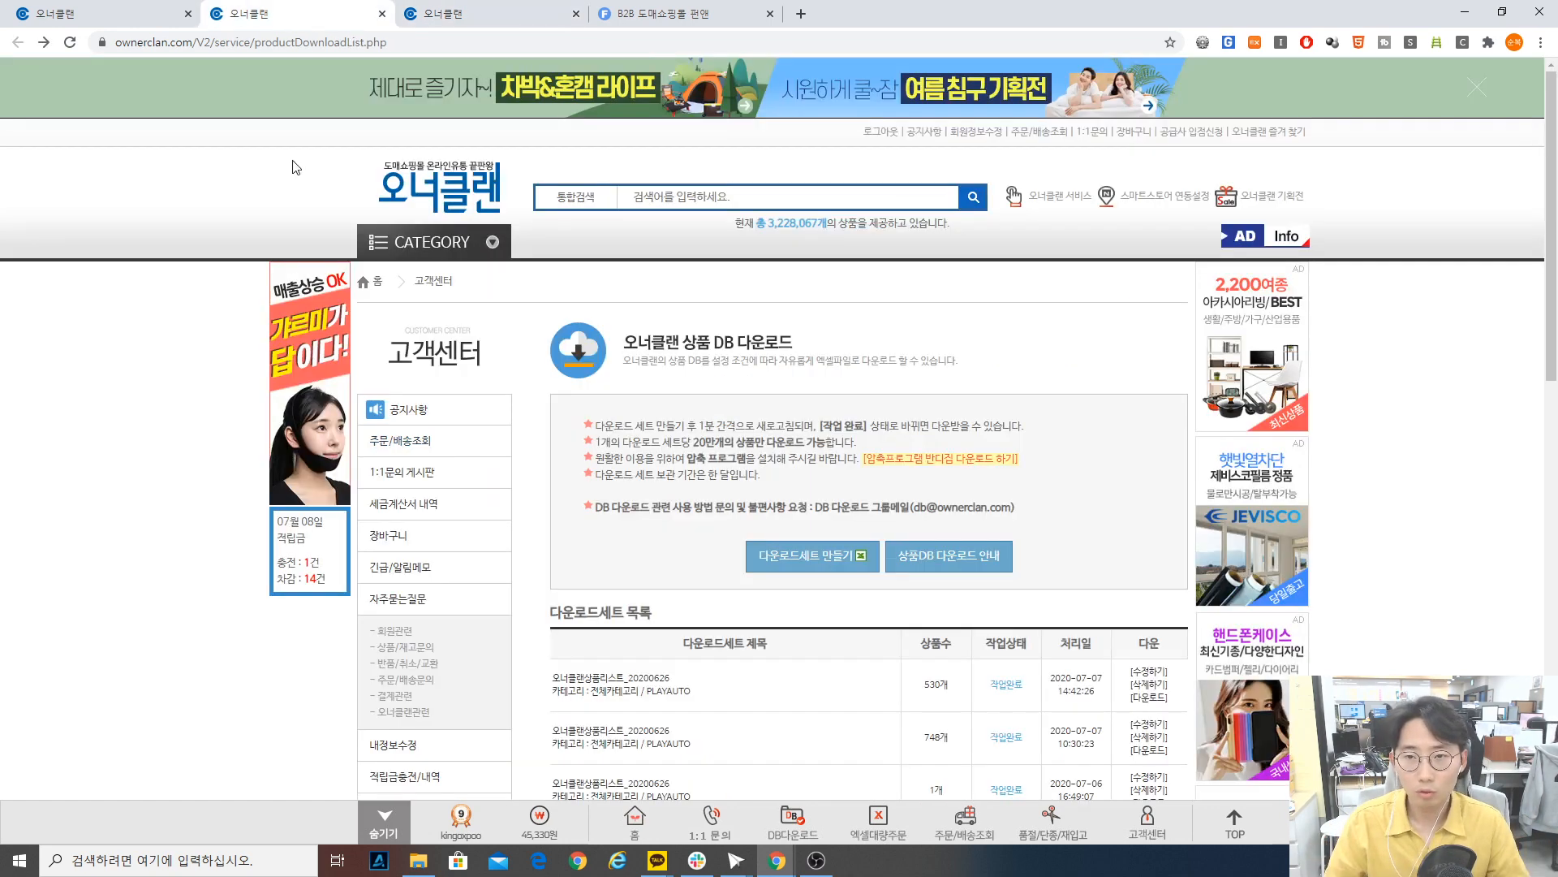
- Open the air purifier product W289B95 from the Ownerclan home page and examine its shipping fee and total price
{"action": "left_click", "coordinate": [411, 206]}
{"action": "scroll", "coordinate": [836, 592], "scroll_direction": "down", "scroll_amount": 4}
{"action": "scroll", "coordinate": [836, 591], "scroll_direction": "down", "scroll_amount": 8}
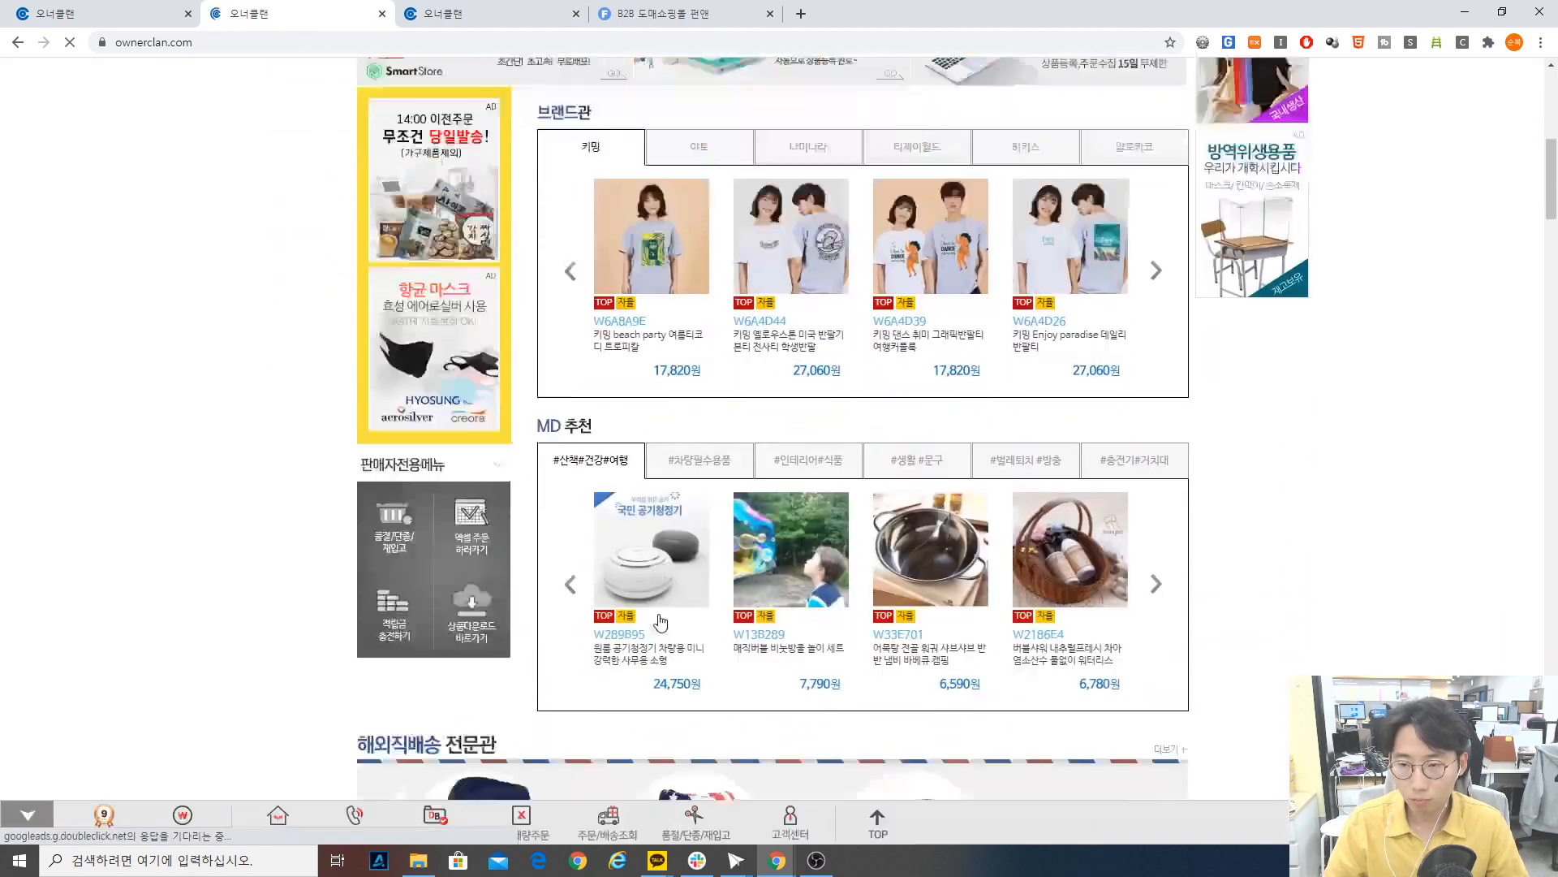
{"action": "left_click", "coordinate": [674, 349]}
{"action": "scroll", "coordinate": [884, 539], "scroll_direction": "down", "scroll_amount": 2}
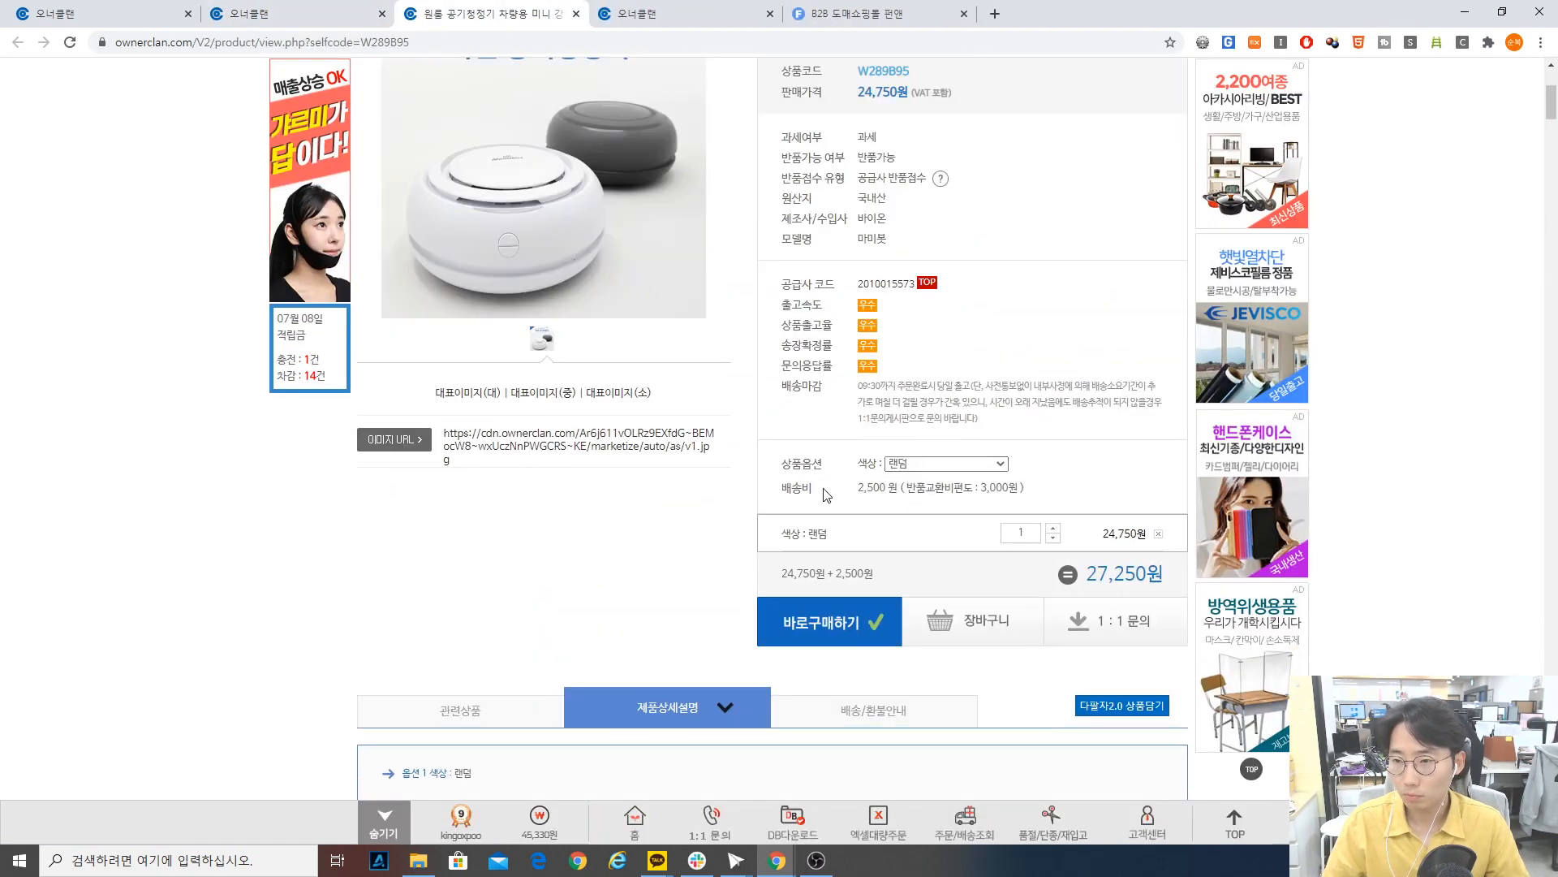
{"action": "left_click_drag", "start_coordinate": [858, 496], "coordinate": [896, 495]}
{"action": "left_click", "coordinate": [897, 494]}
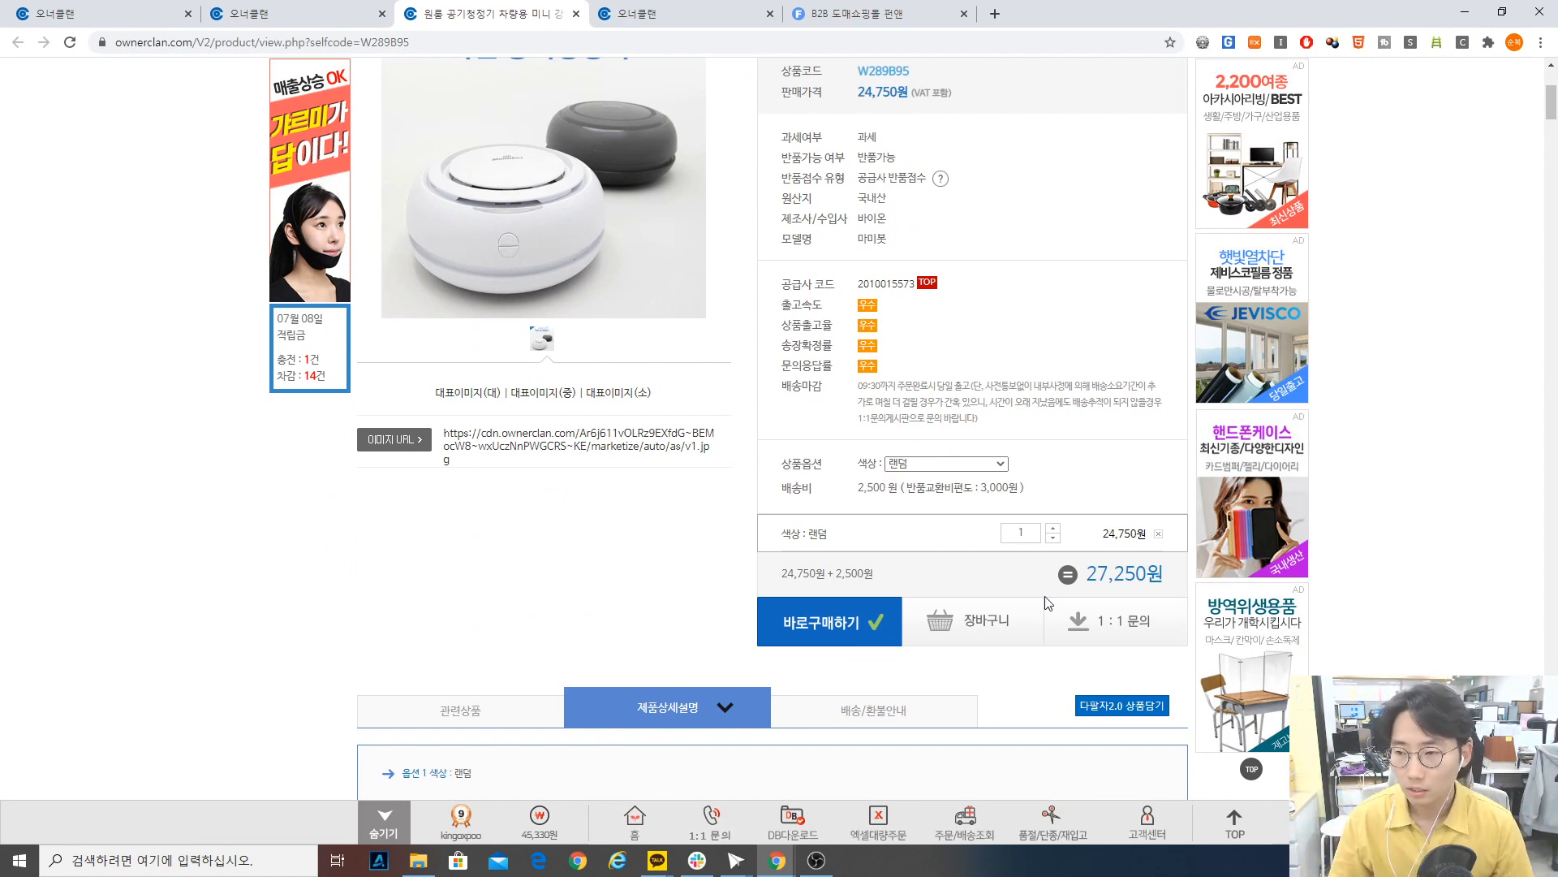
{"action": "left_click_drag", "start_coordinate": [1086, 573], "coordinate": [1144, 573]}
{"action": "left_click", "coordinate": [1145, 573]}
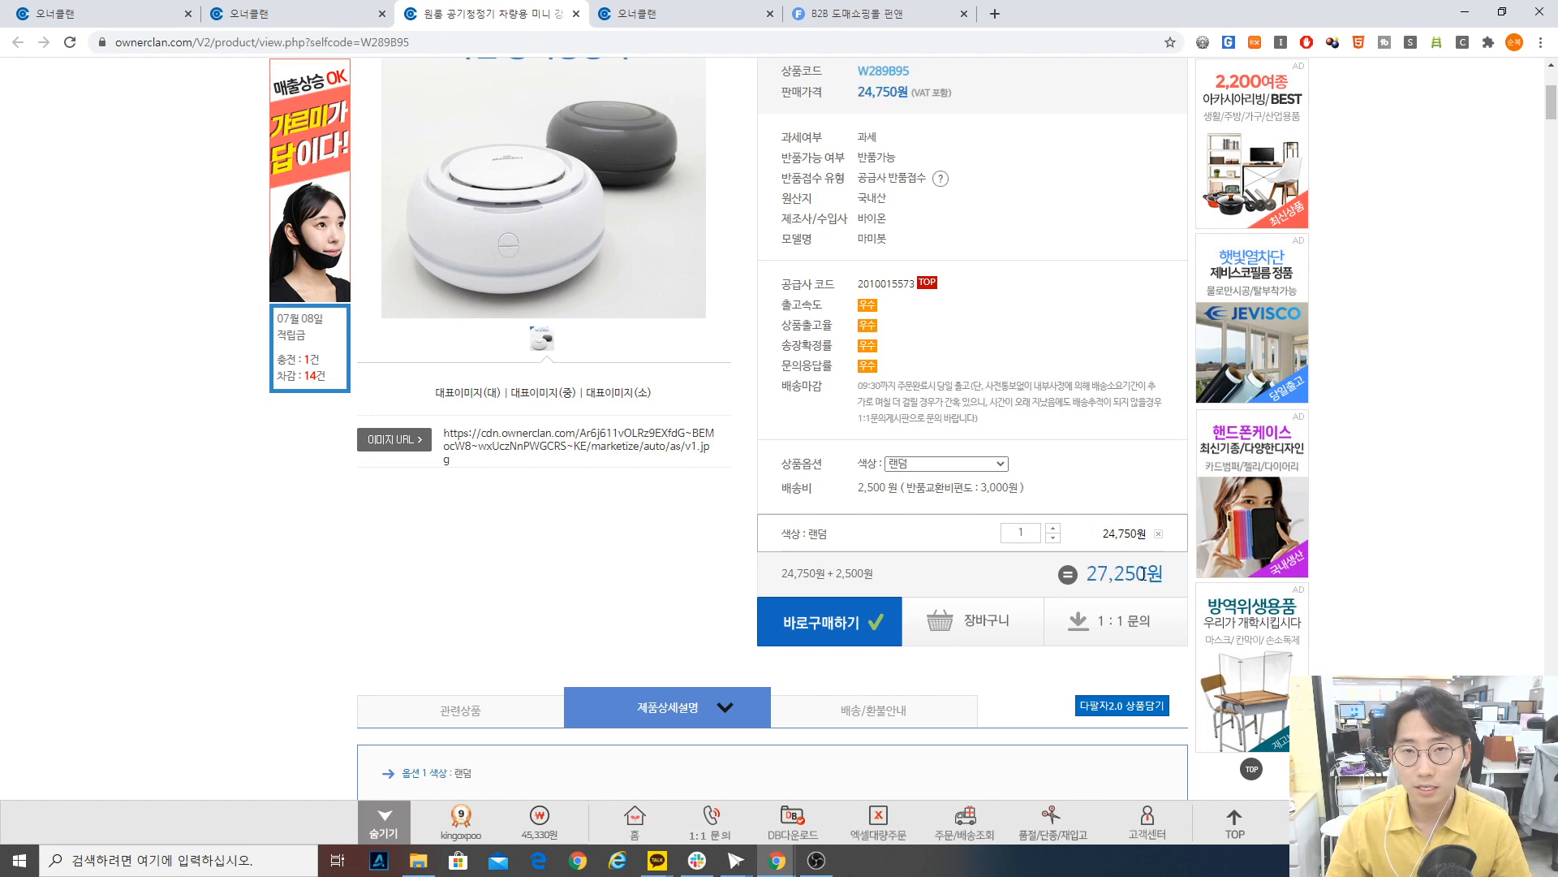
{"action": "double_click", "coordinate": [1144, 573]}
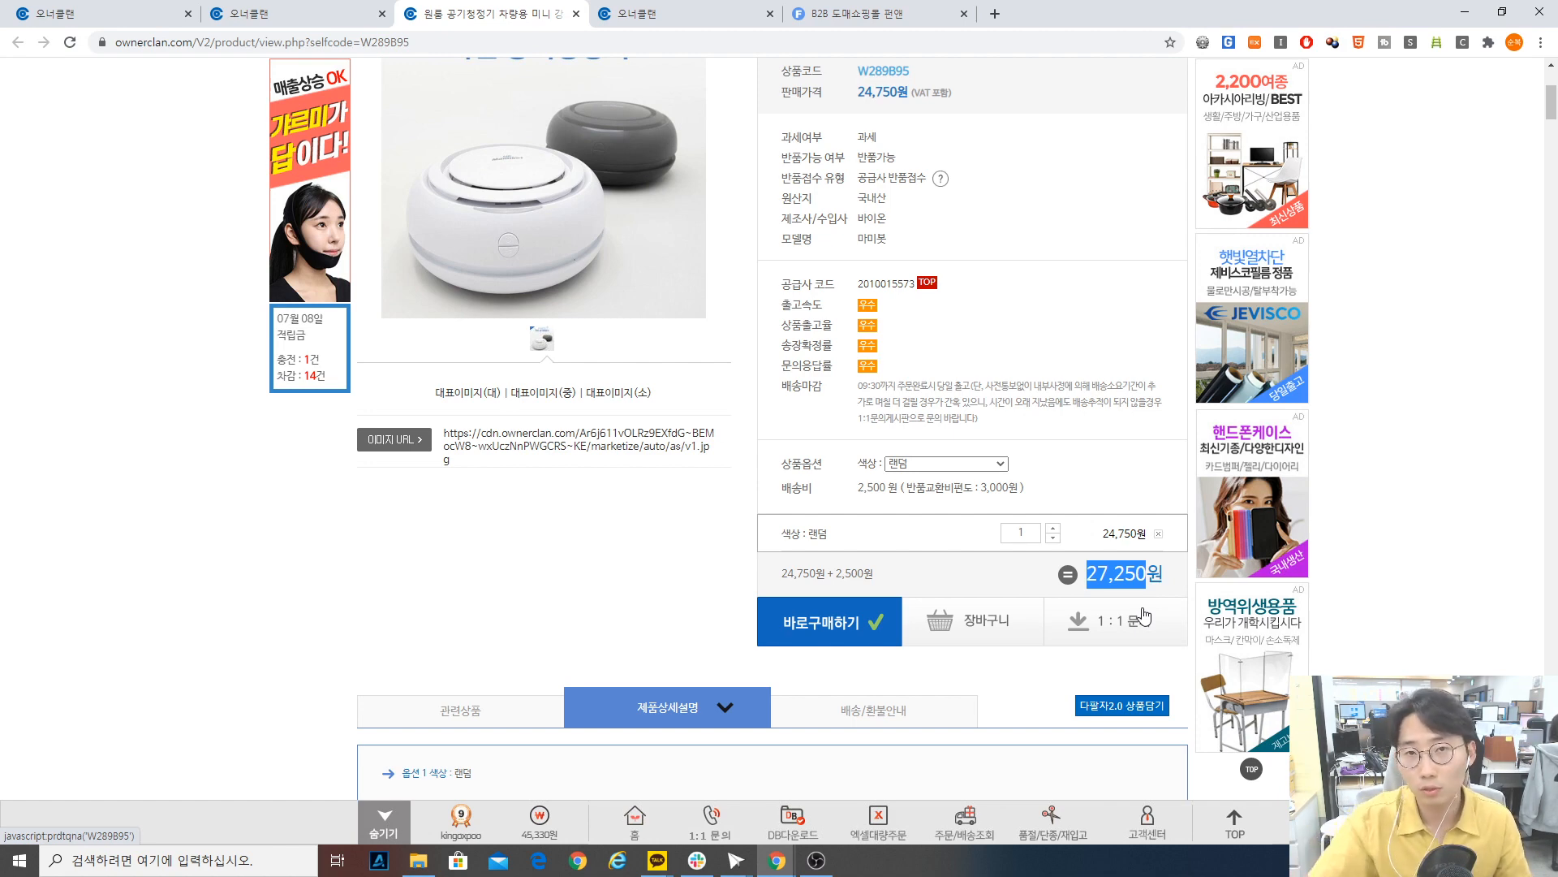
- Back in the download set form, set the 오너클랜 판매가 range from 5,000 to 99,999,999 won
{"action": "left_click", "coordinate": [642, 14]}
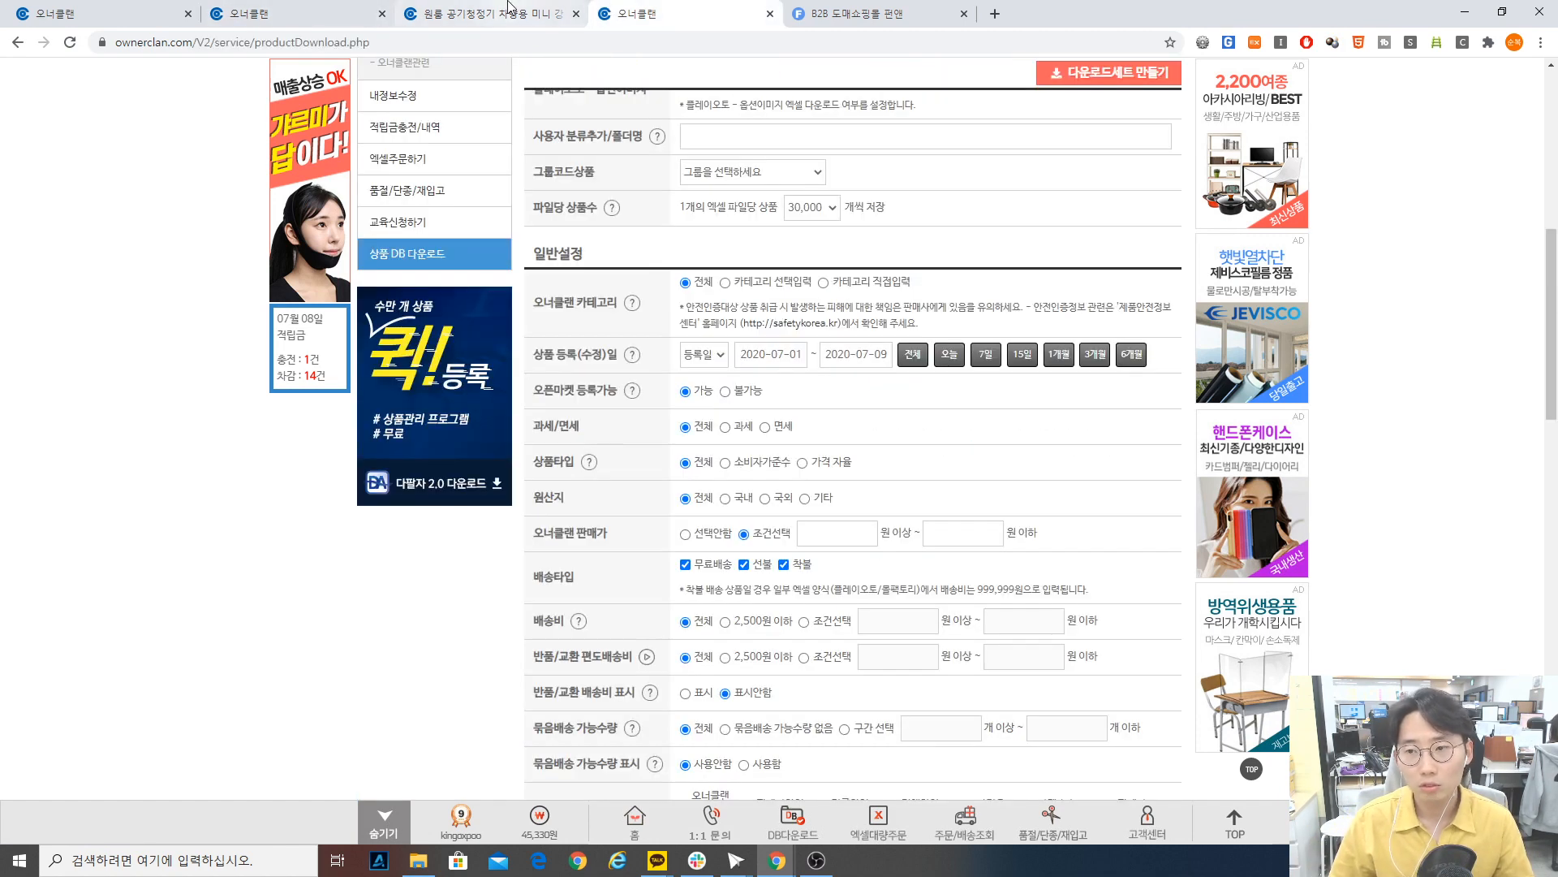
{"action": "left_click", "coordinate": [851, 534]}
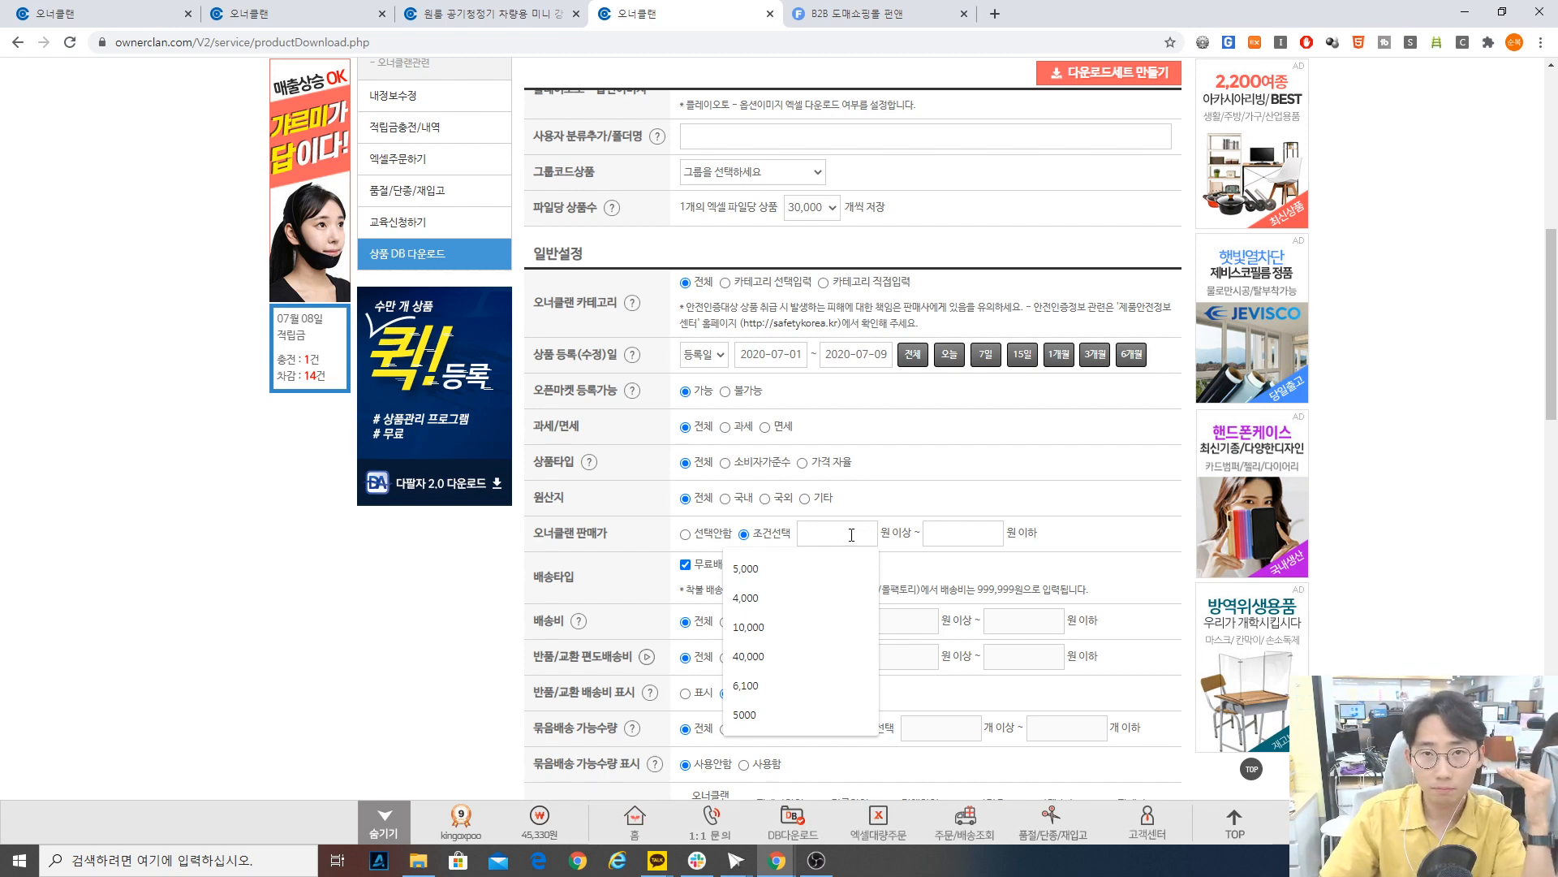
{"action": "type", "text": "5000"}
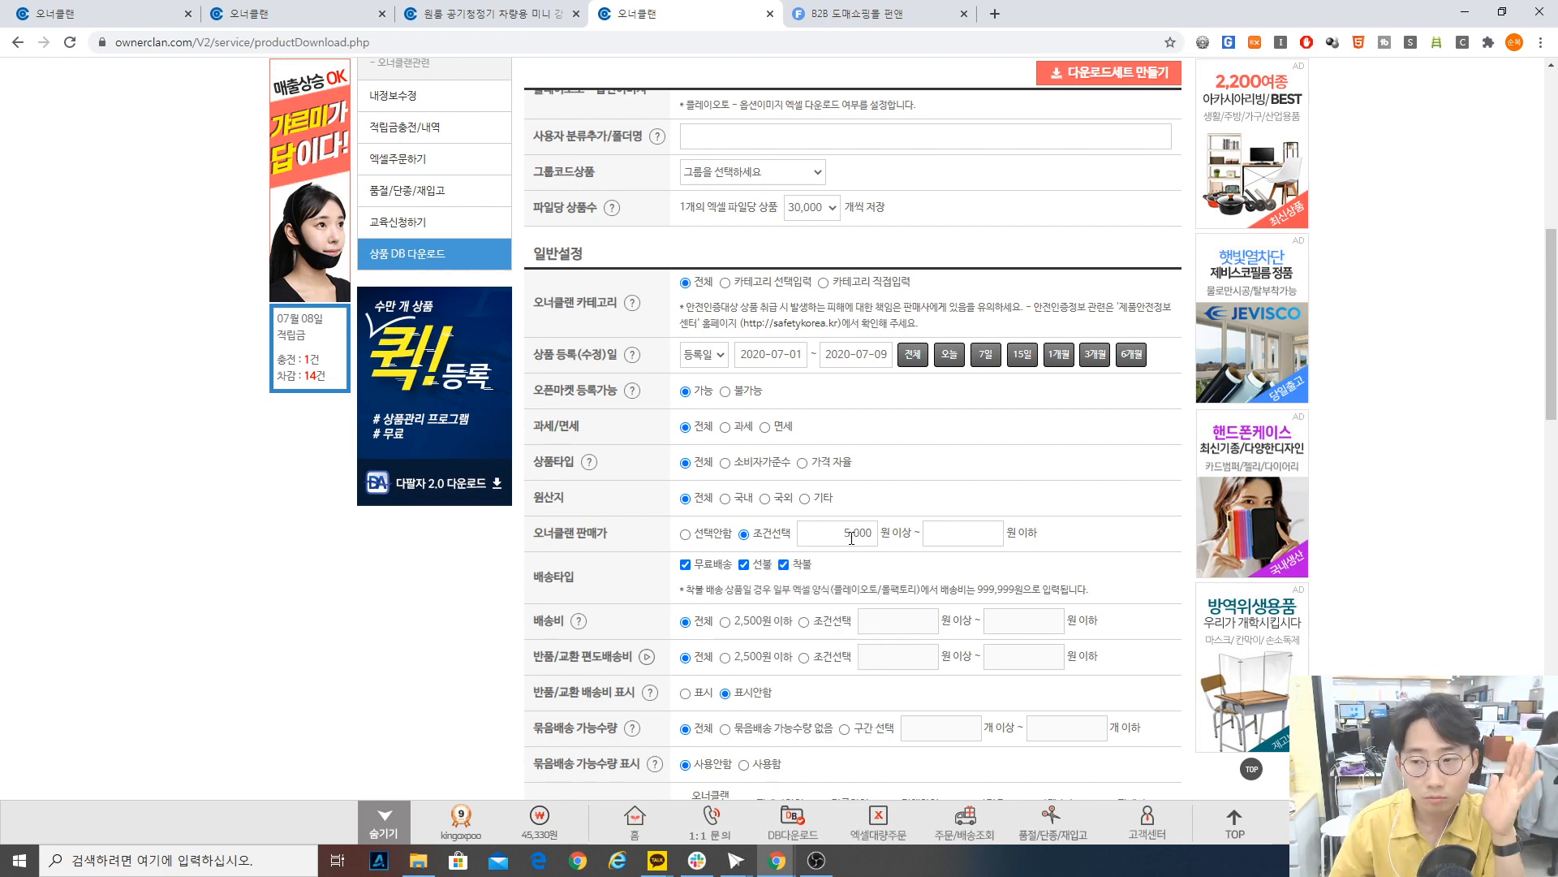
{"action": "left_click", "coordinate": [957, 532]}
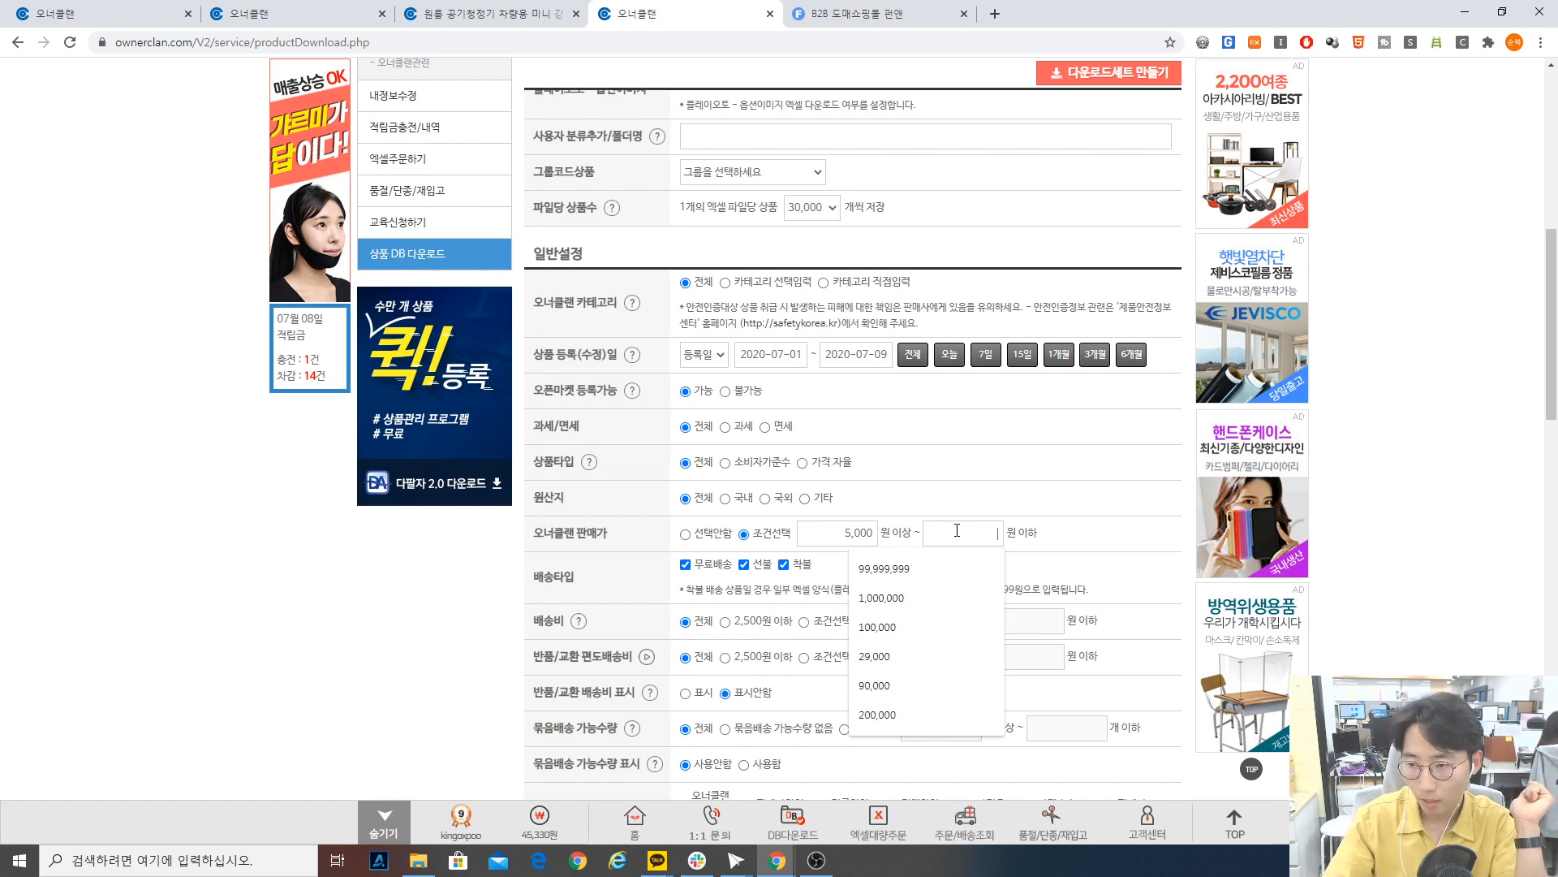
{"action": "type", "text": "99999999"}
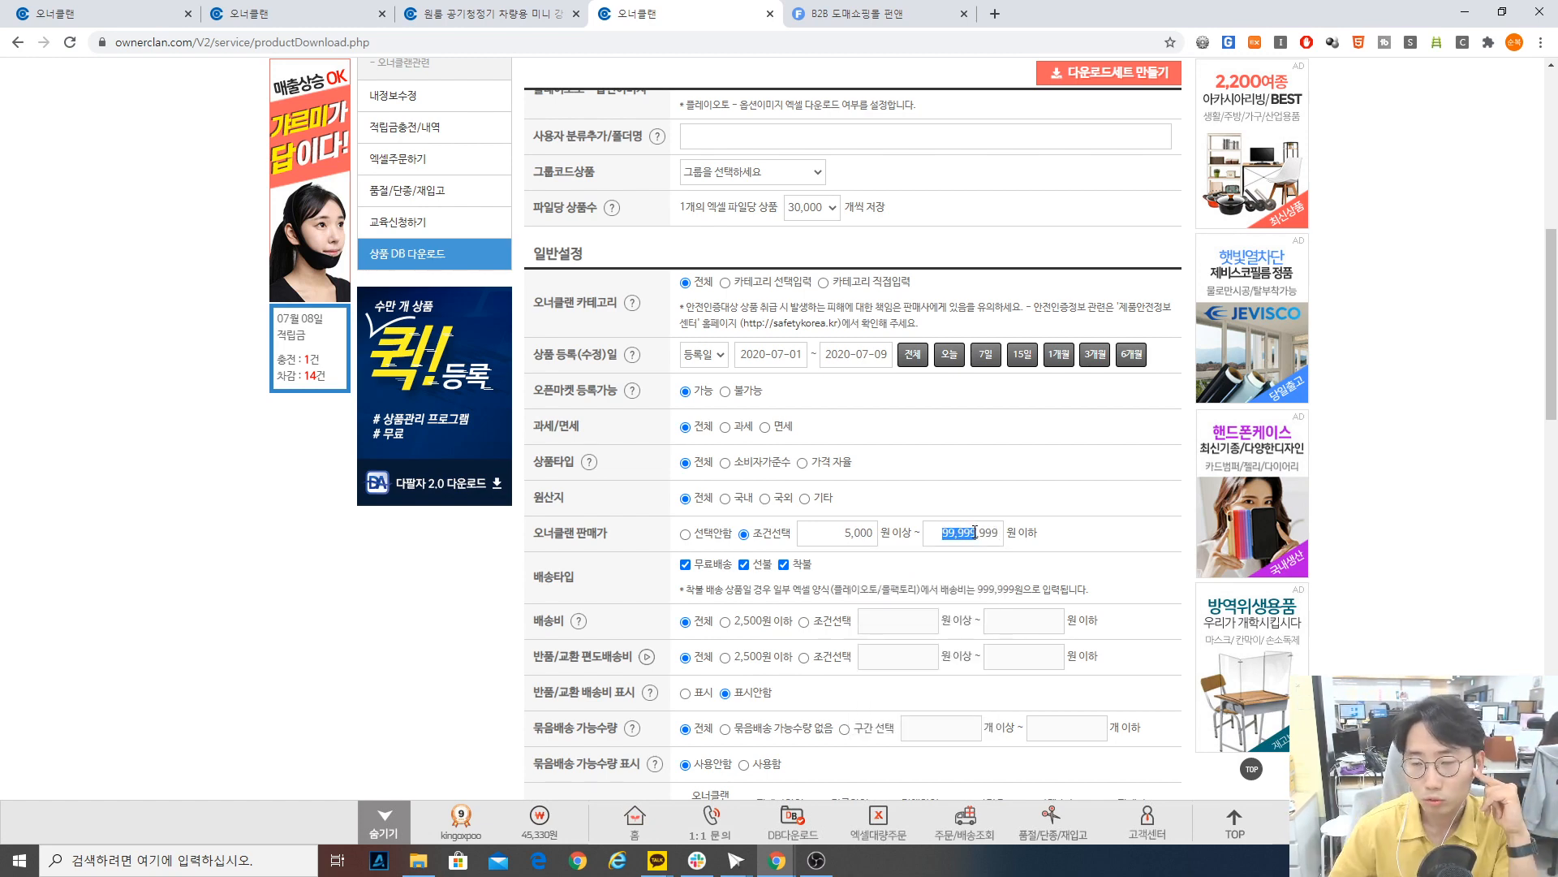
{"action": "left_click_drag", "start_coordinate": [955, 532], "coordinate": [1079, 546]}
{"action": "left_click", "coordinate": [939, 534]}
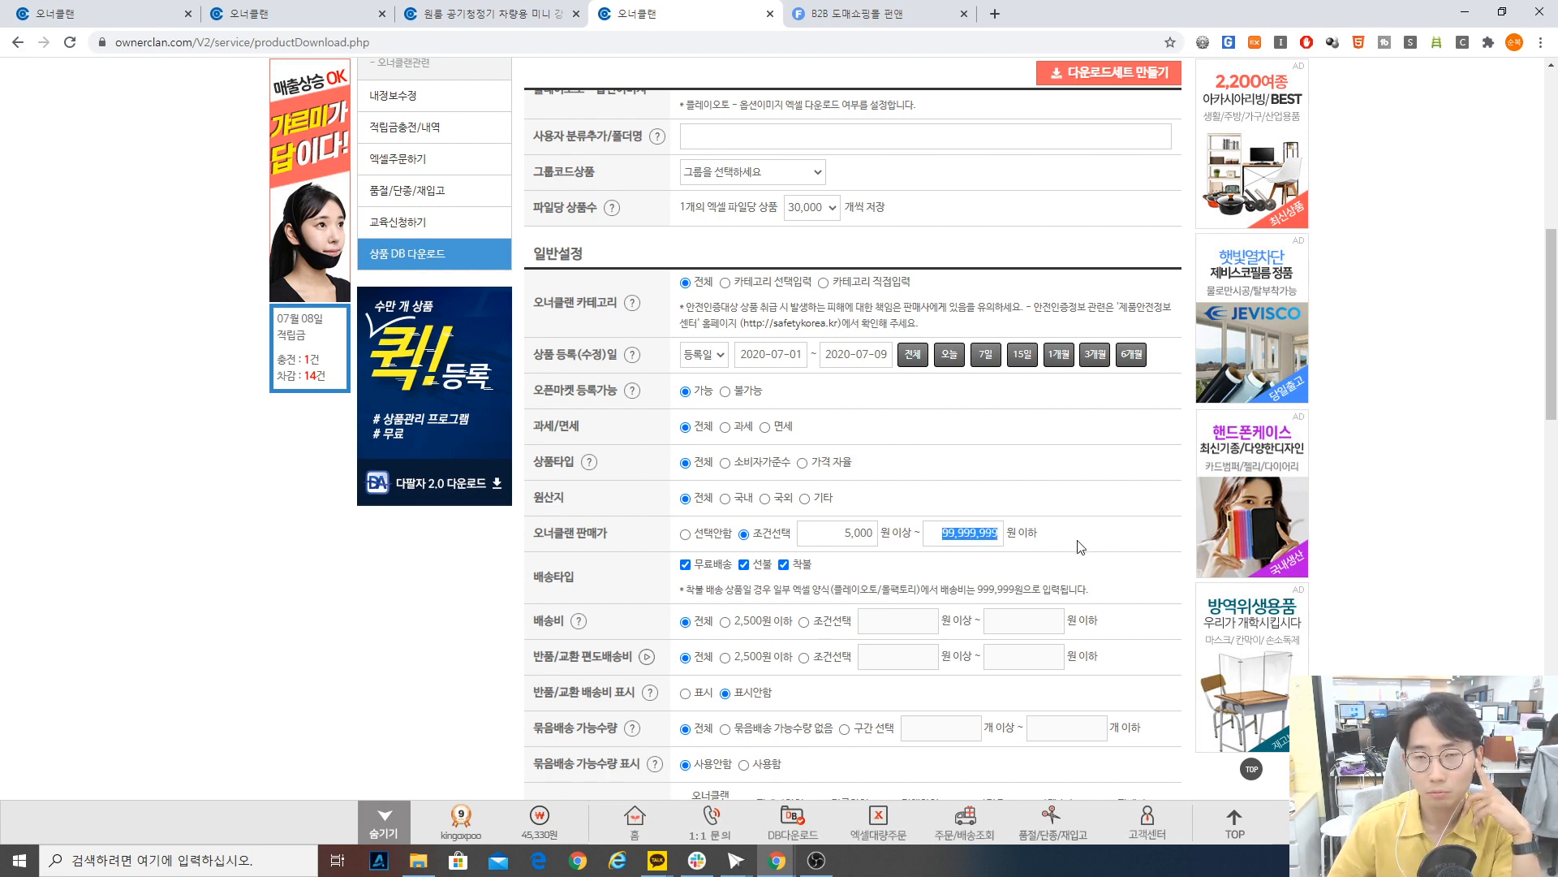
{"action": "left_click", "coordinate": [1078, 541]}
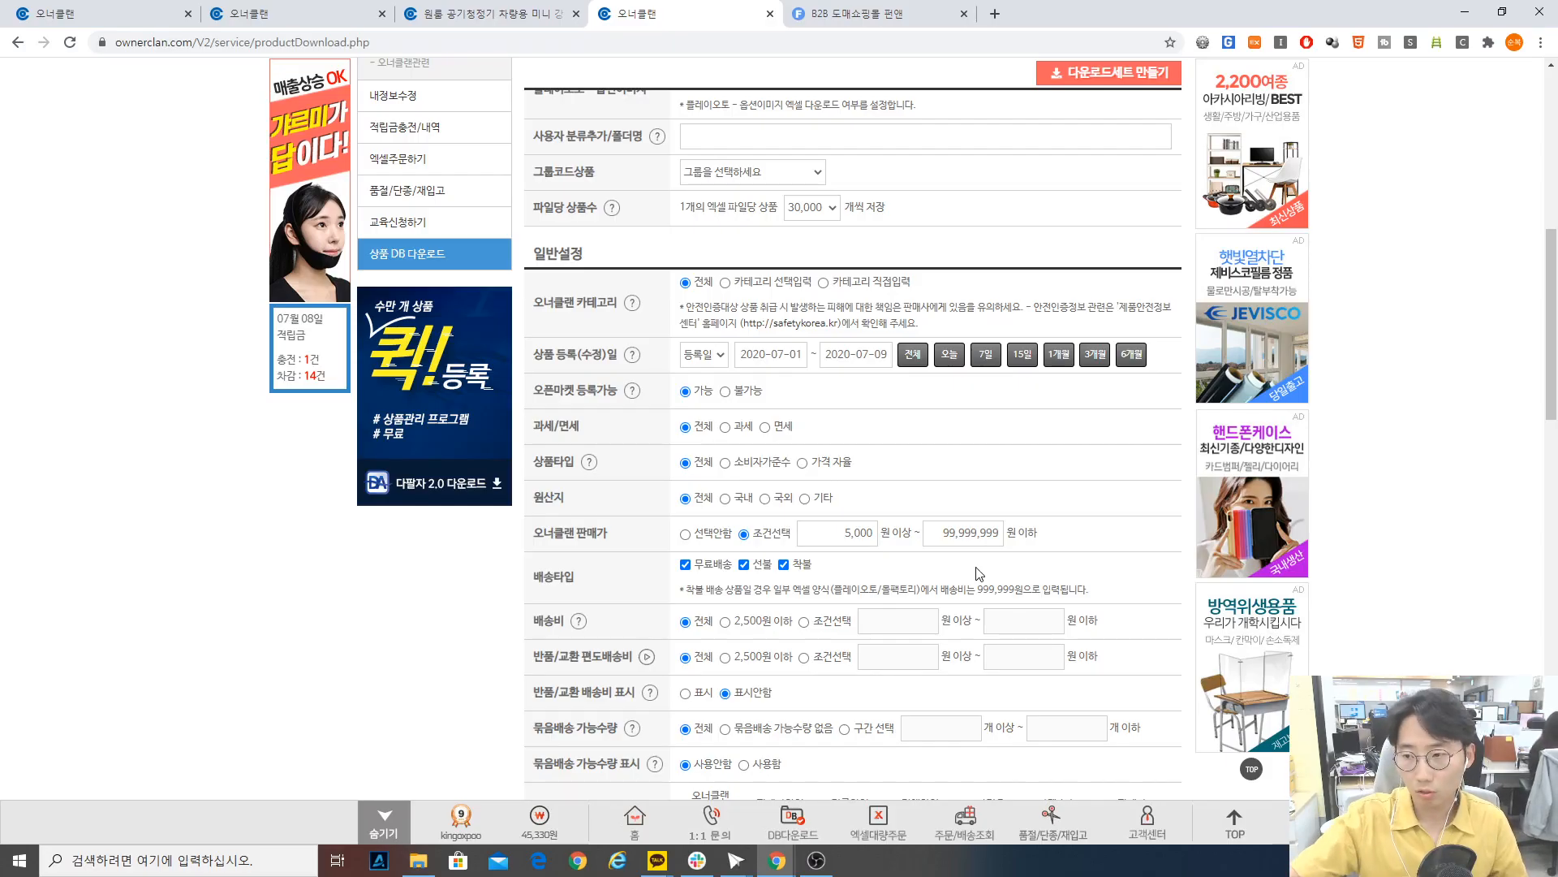
- Exclude 착불 products from the 배송타입 filter, keeping 무료배송 and 선불 selected
{"action": "scroll", "coordinate": [928, 573], "scroll_direction": "down", "scroll_amount": 1}
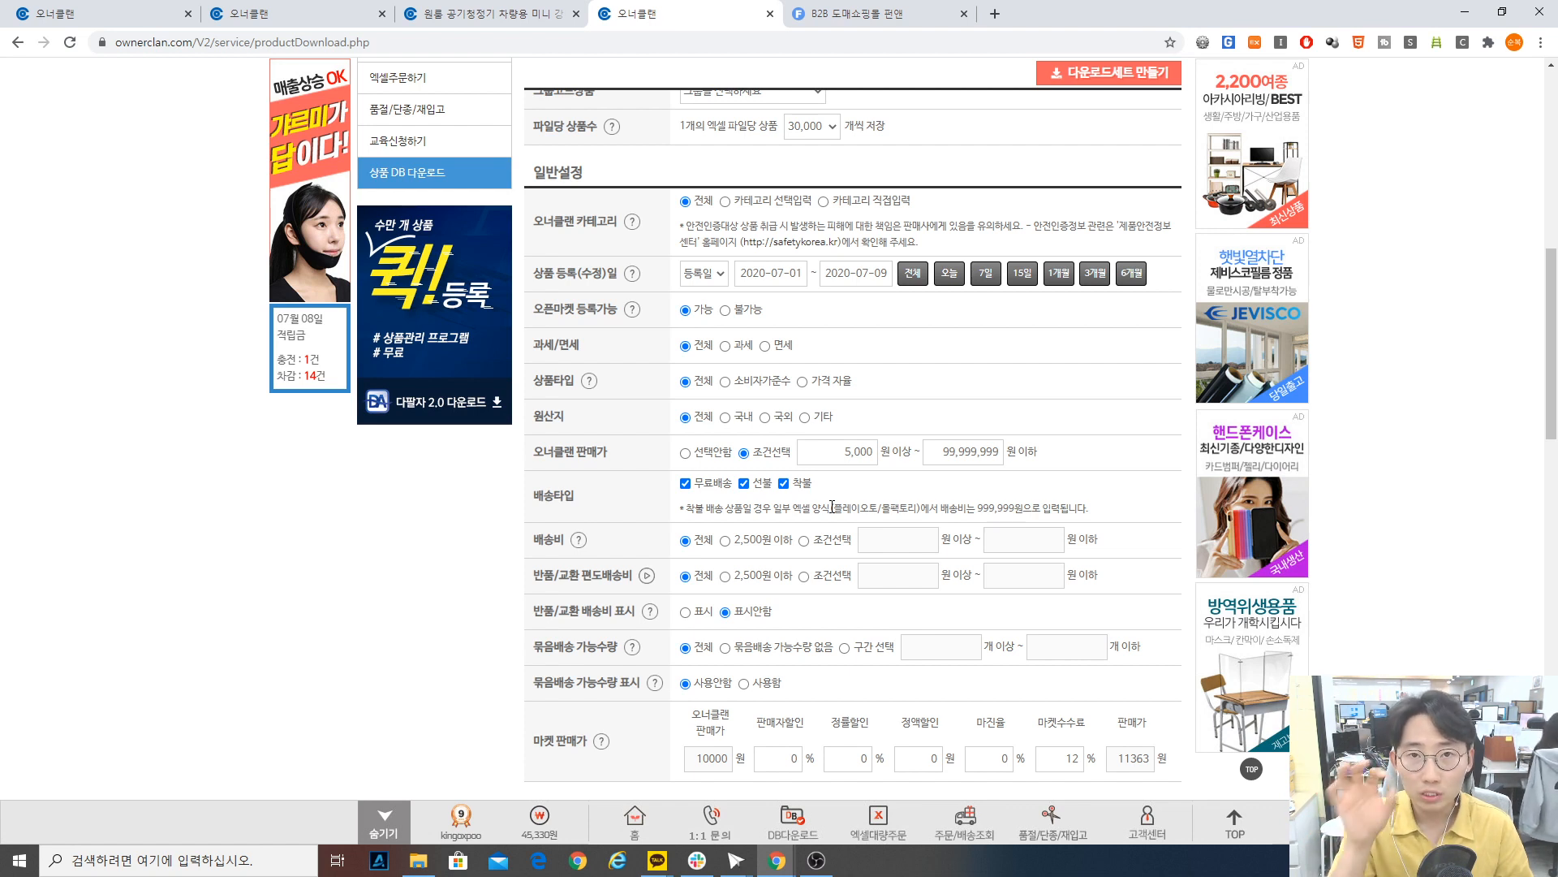
{"action": "left_click", "coordinate": [794, 487]}
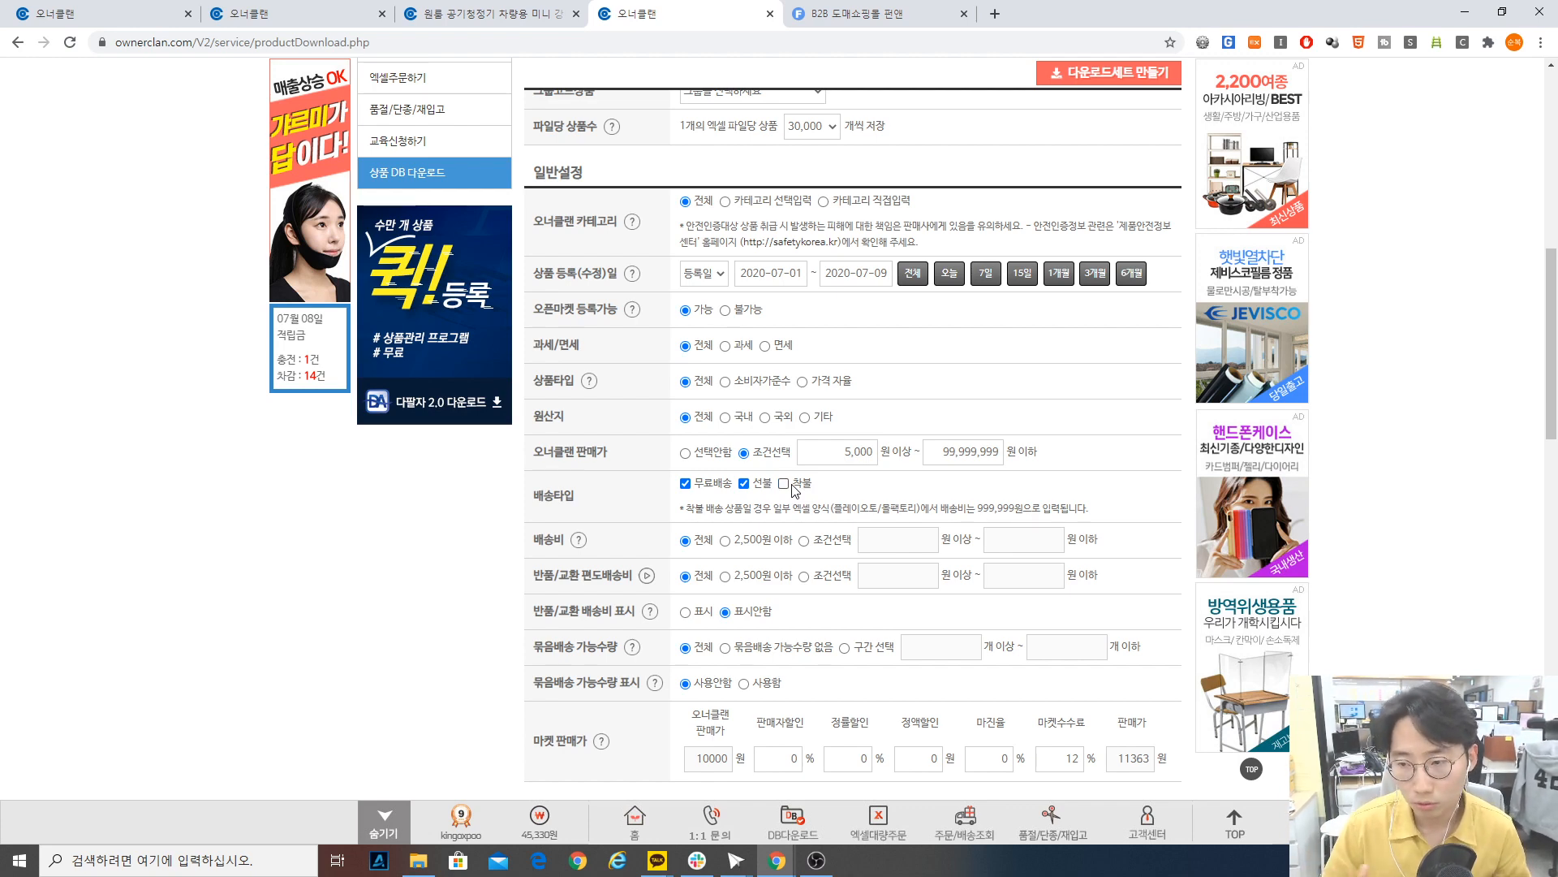
- Set the 마켓수수료 in the 마켓 판매가 settings to 0%
{"action": "scroll", "coordinate": [794, 490], "scroll_direction": "down", "scroll_amount": 2}
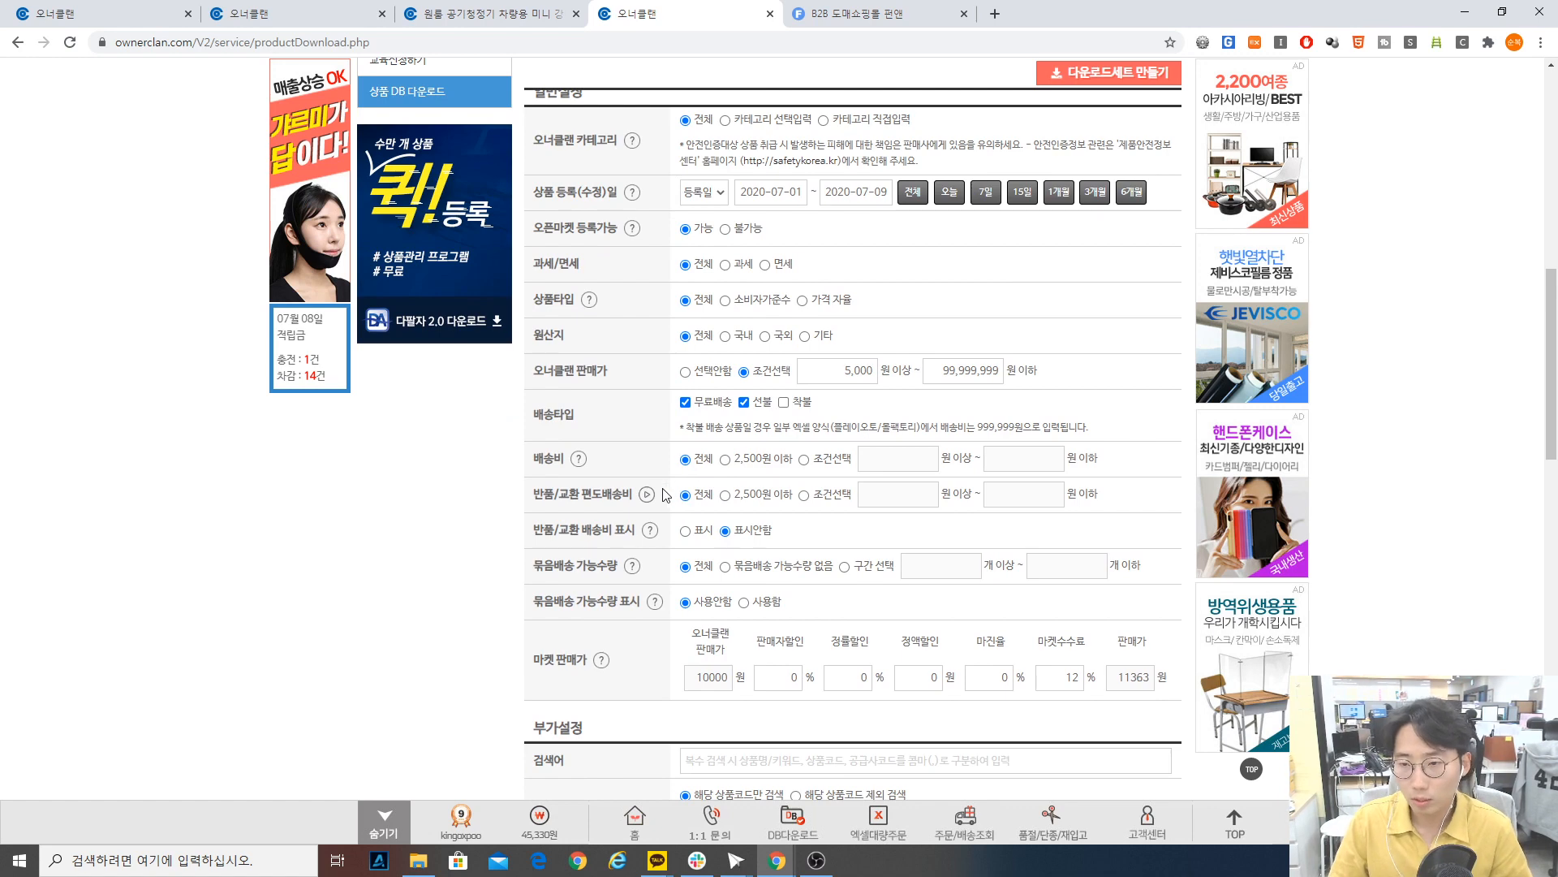
{"action": "scroll", "coordinate": [569, 463], "scroll_direction": "down", "scroll_amount": 1}
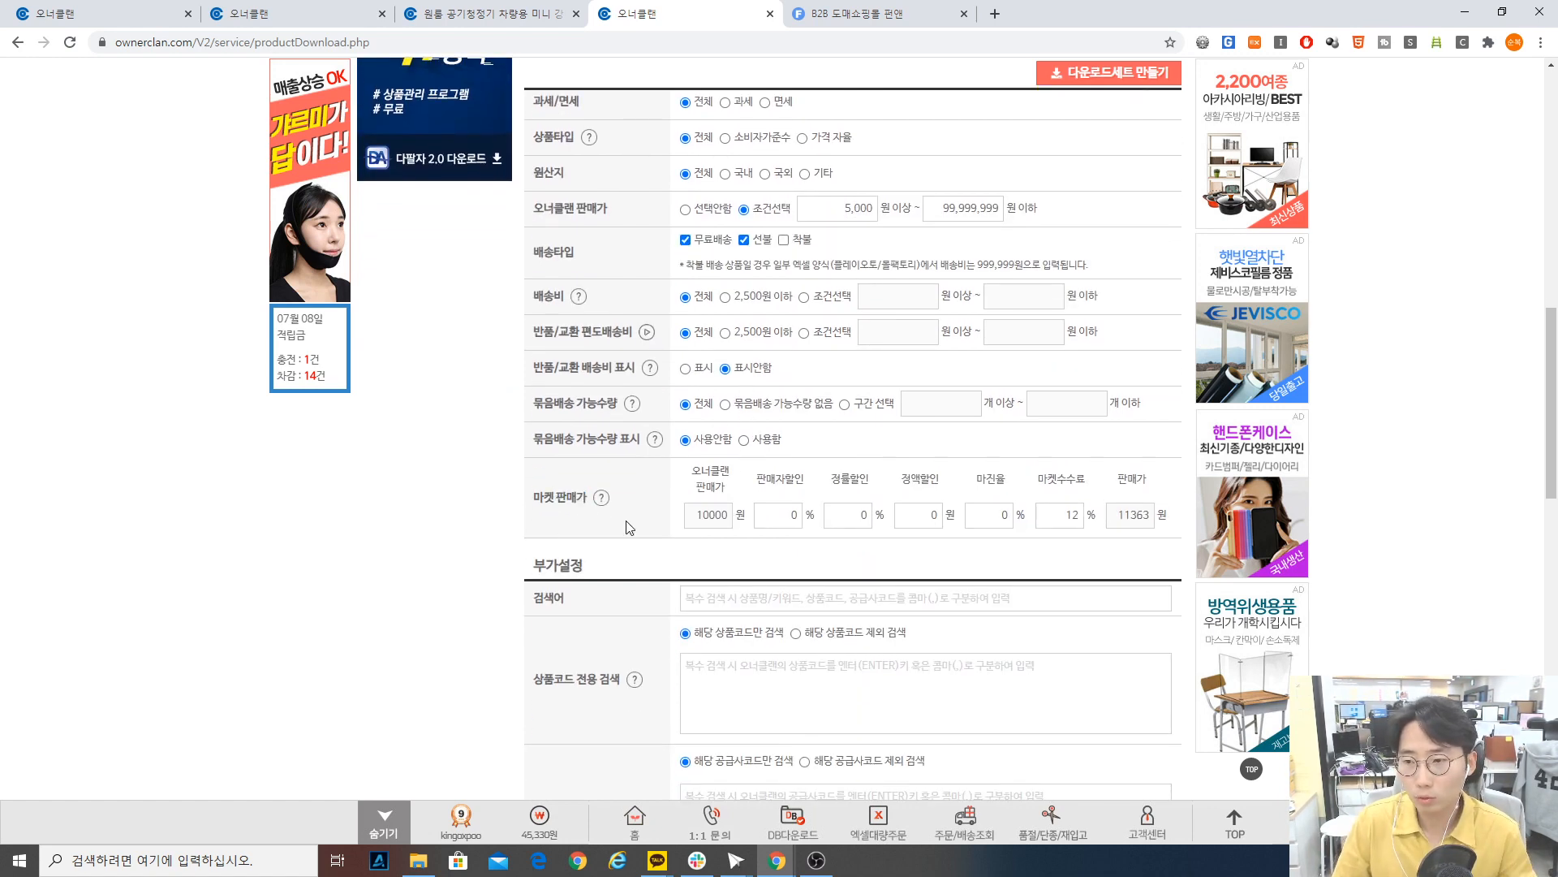
{"action": "left_click", "coordinate": [799, 514]}
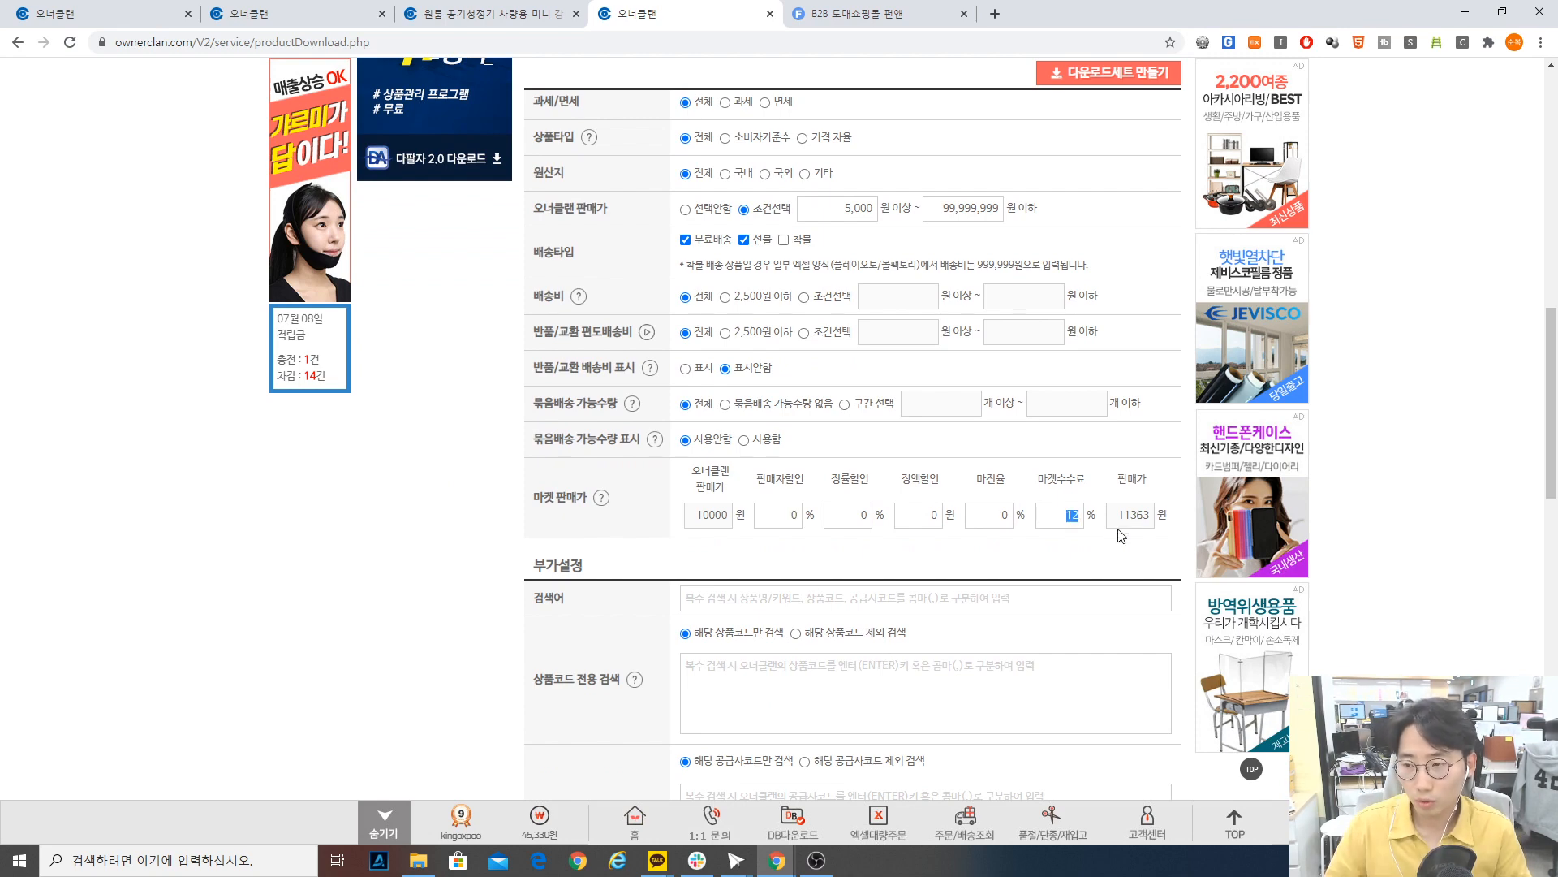
{"action": "left_click", "coordinate": [1073, 516]}
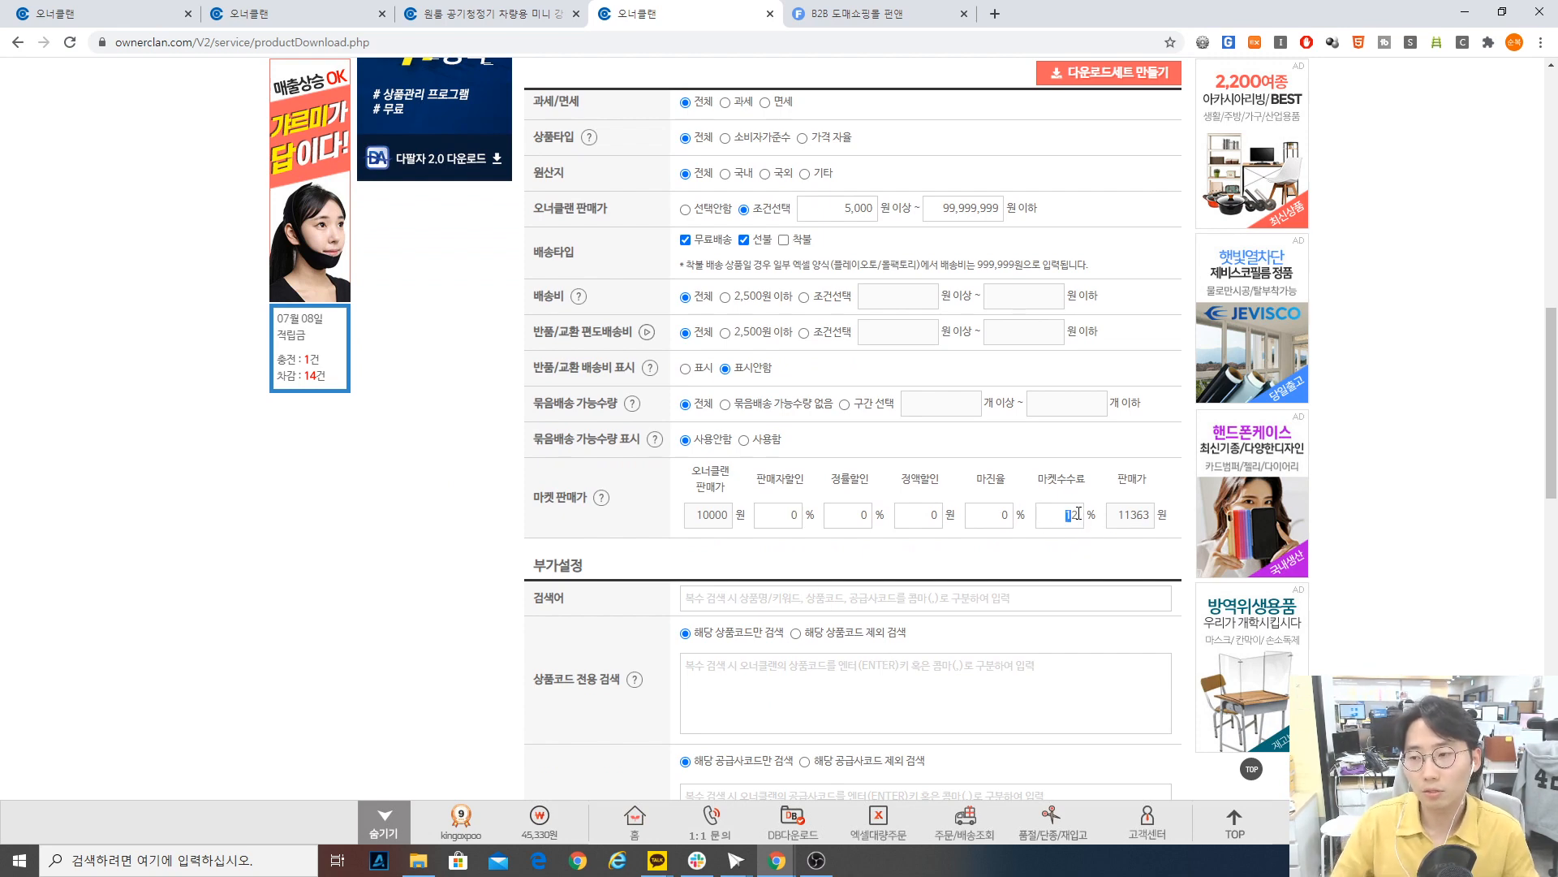
{"action": "left_click", "coordinate": [1056, 518]}
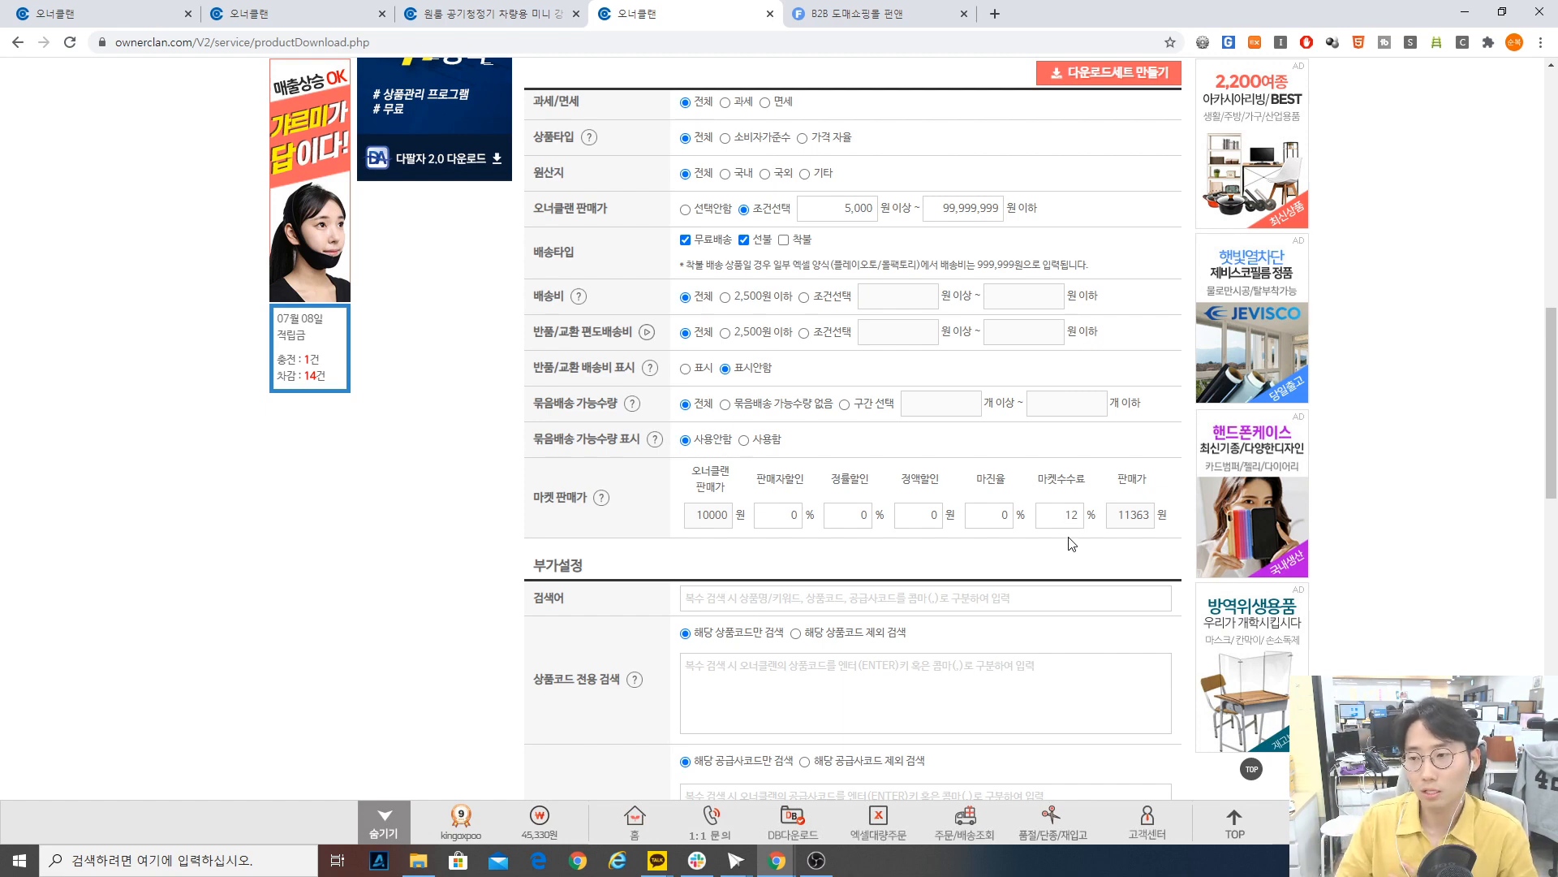
{"action": "double_click", "coordinate": [1071, 515]}
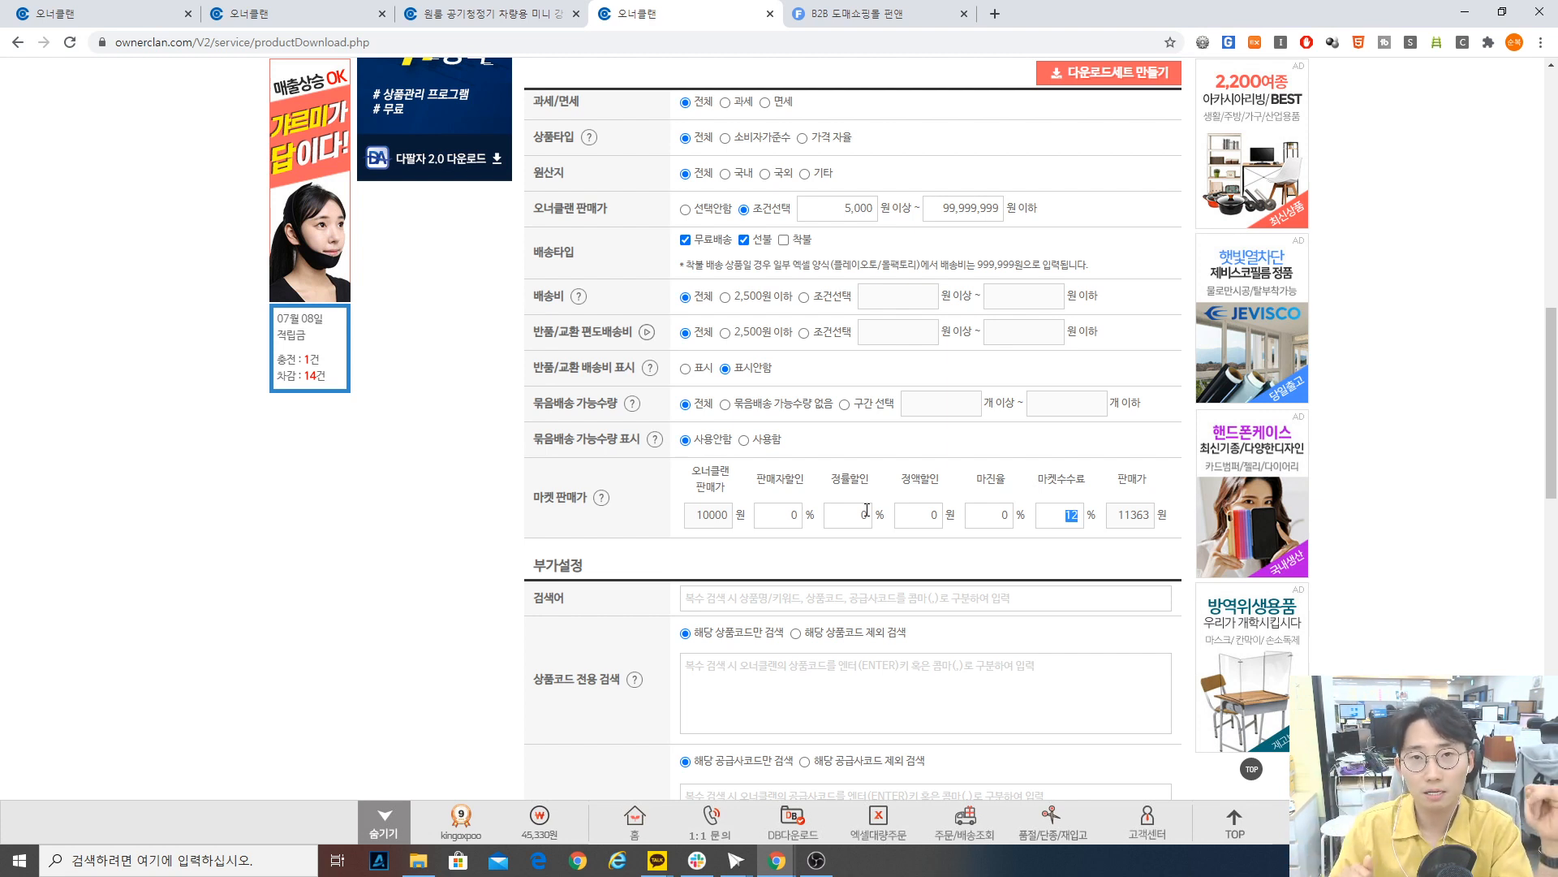
{"action": "left_click", "coordinate": [867, 511]}
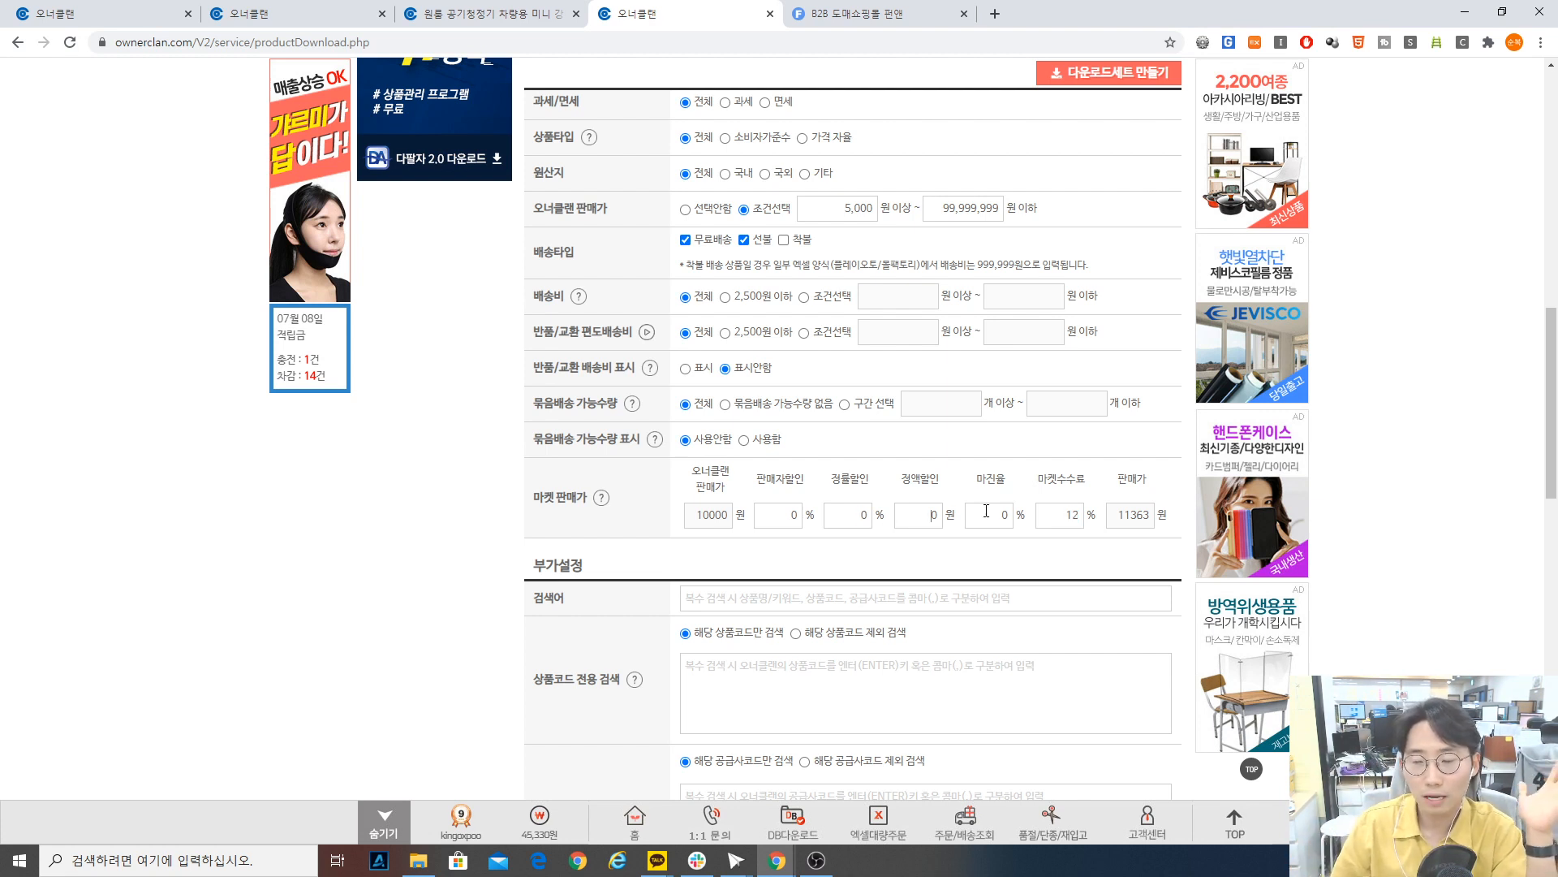
{"action": "left_click_drag", "start_coordinate": [777, 517], "coordinate": [826, 527]}
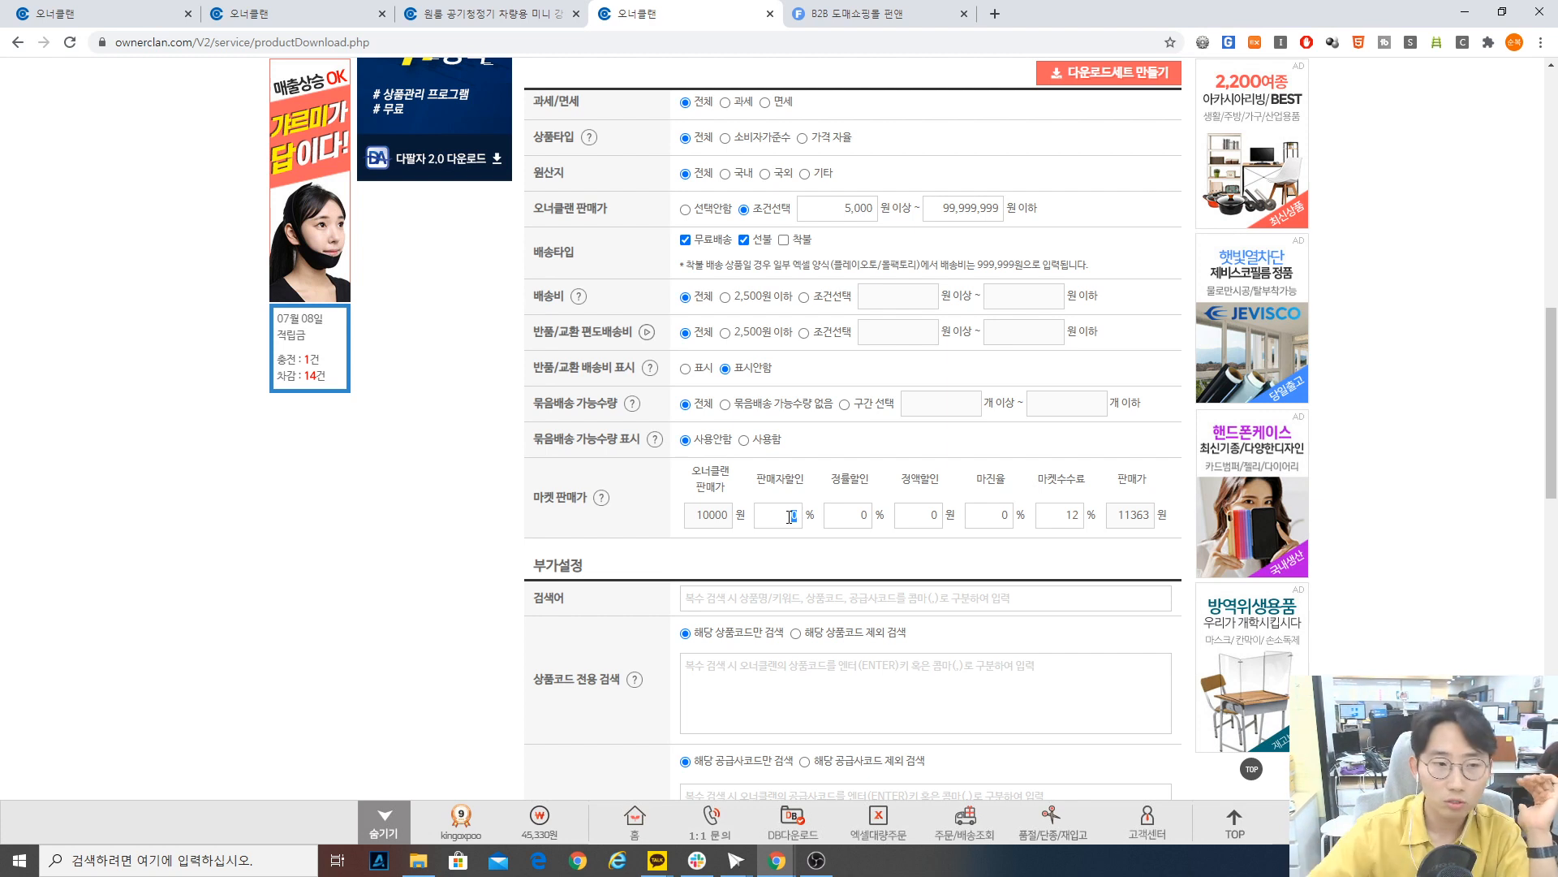
{"action": "left_click", "coordinate": [732, 529]}
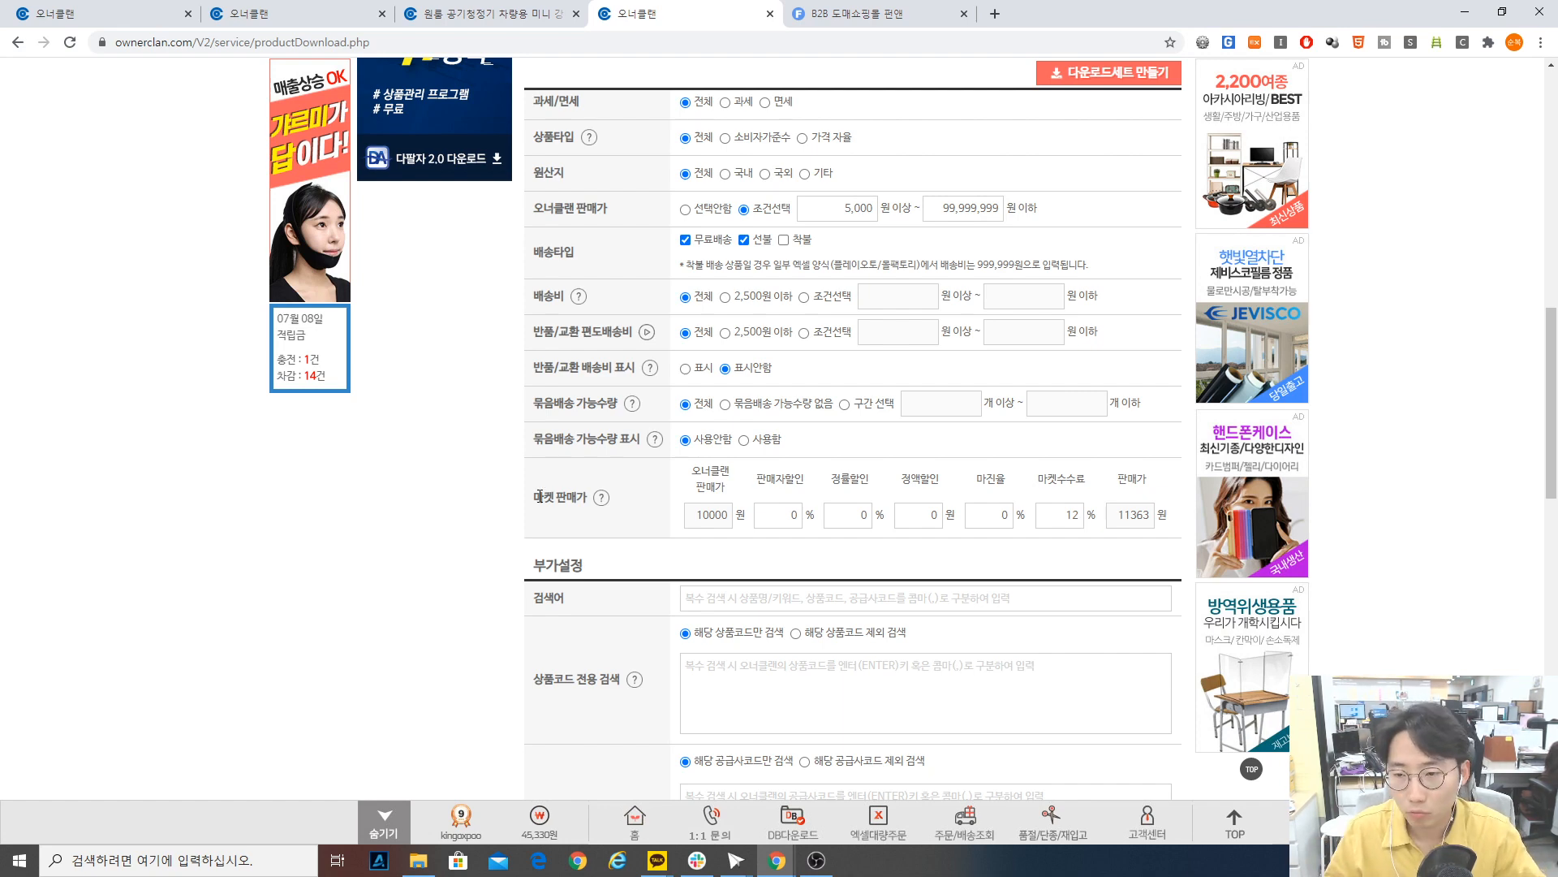
{"action": "left_click_drag", "start_coordinate": [540, 496], "coordinate": [1047, 544]}
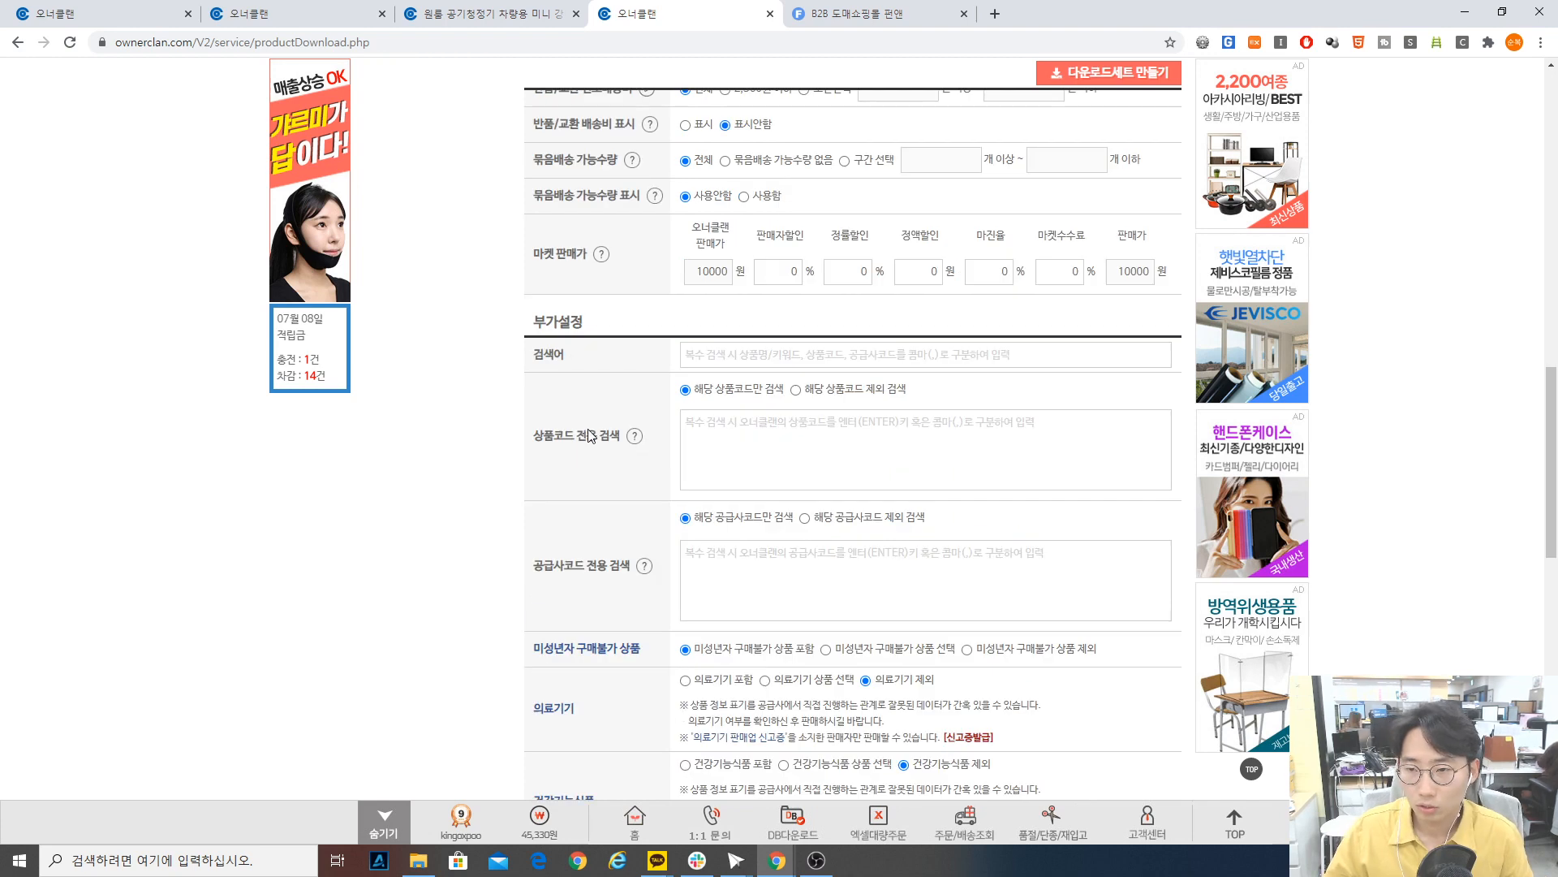
- Review the 부가설정 options, from the product code search to the 상세설명 상단 and 하단 HTML fields
{"action": "scroll", "coordinate": [629, 468], "scroll_direction": "down", "scroll_amount": 2}
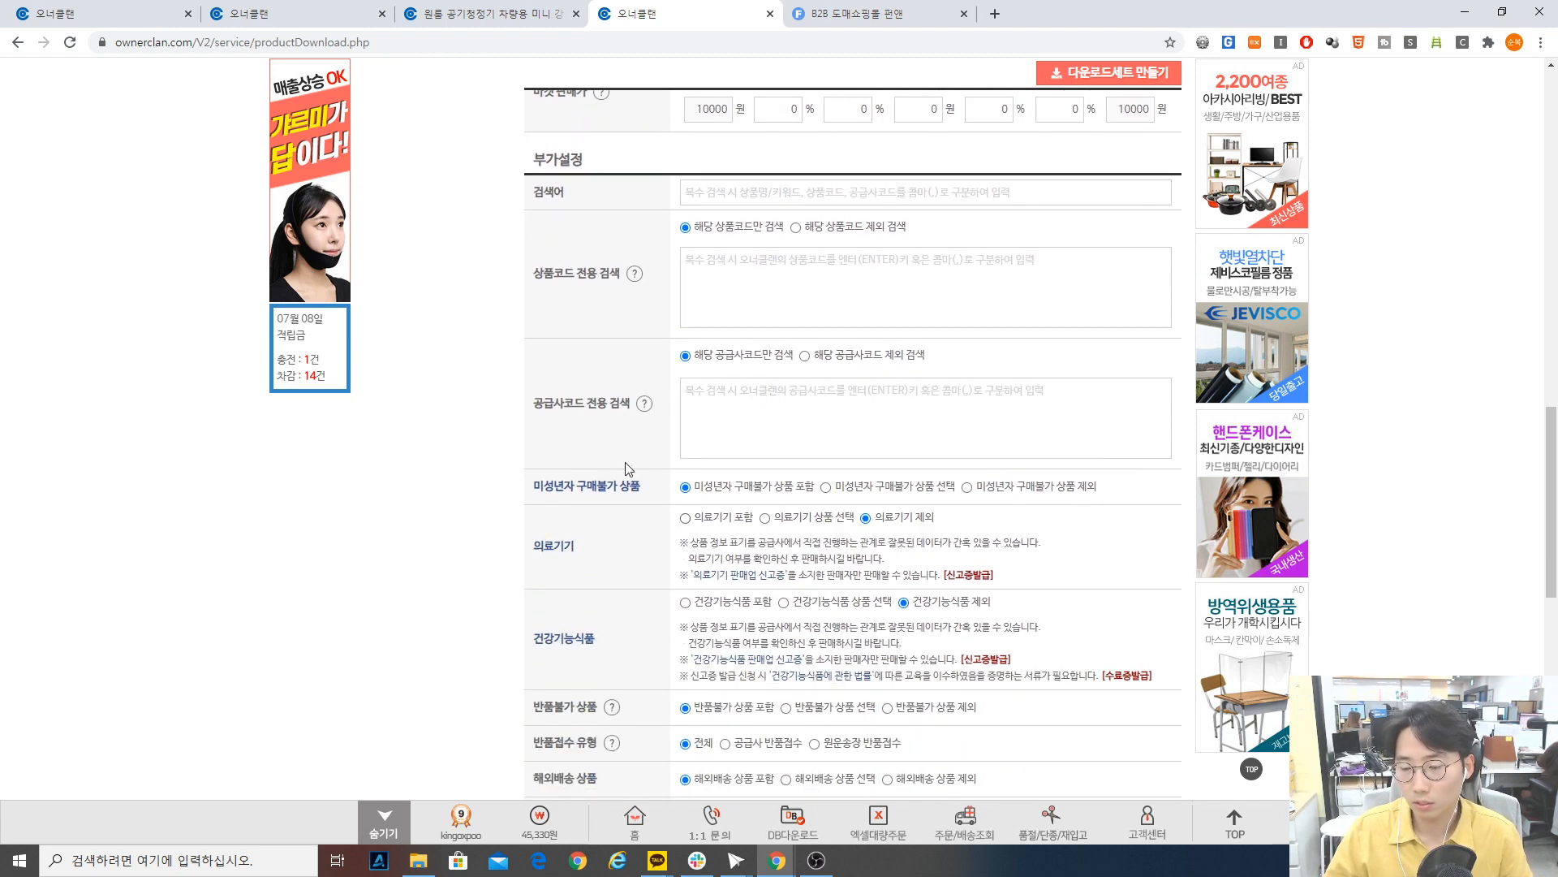
{"action": "left_click", "coordinate": [870, 300]}
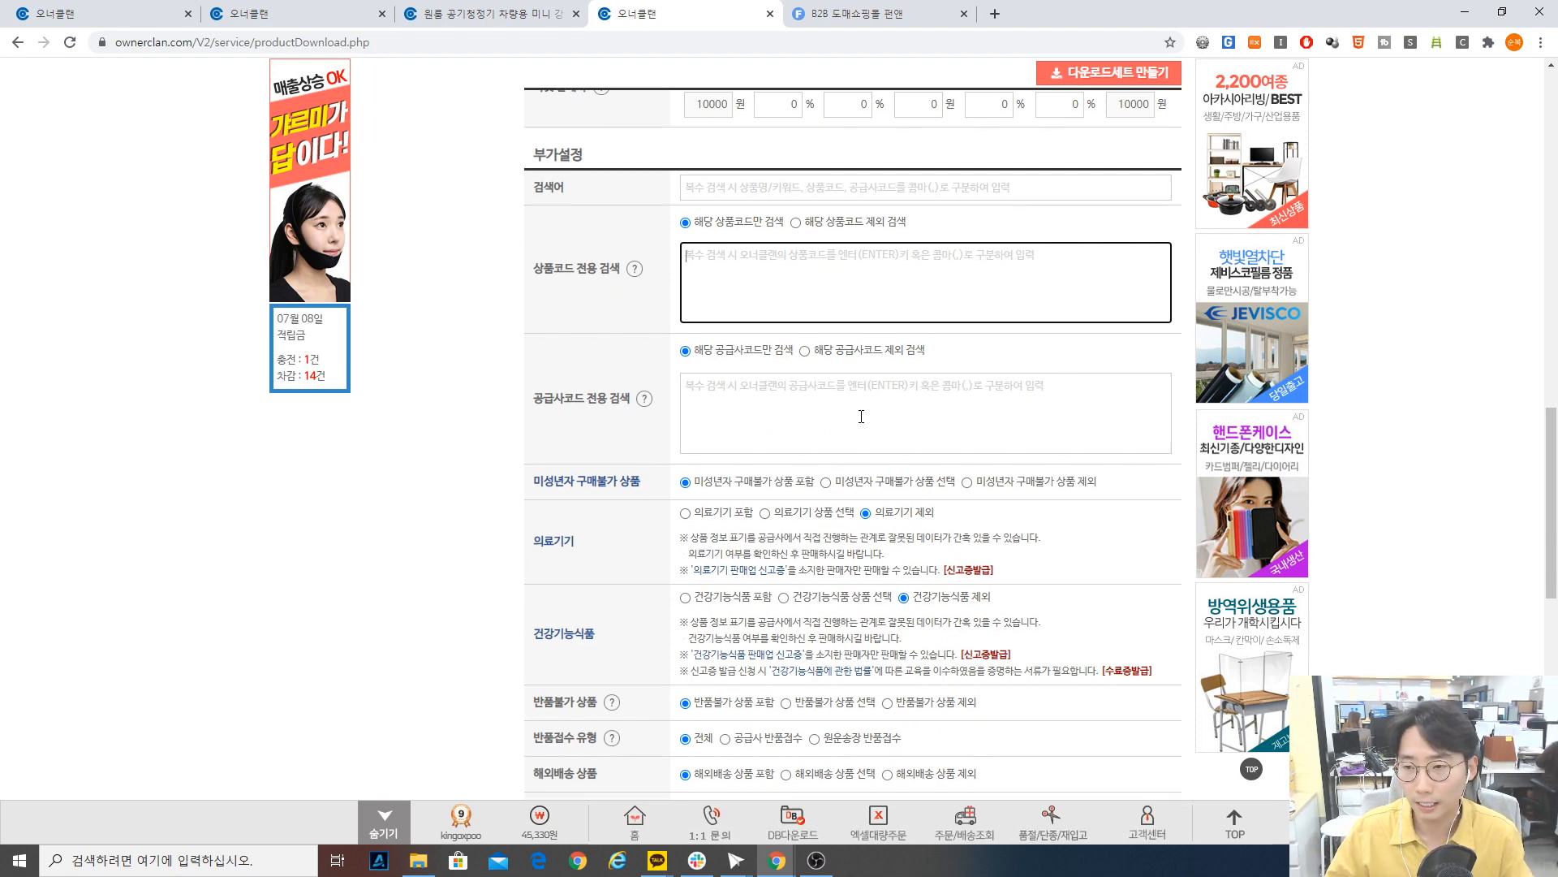
{"action": "scroll", "coordinate": [643, 473], "scroll_direction": "down", "scroll_amount": 2}
{"action": "scroll", "coordinate": [644, 472], "scroll_direction": "down", "scroll_amount": 4}
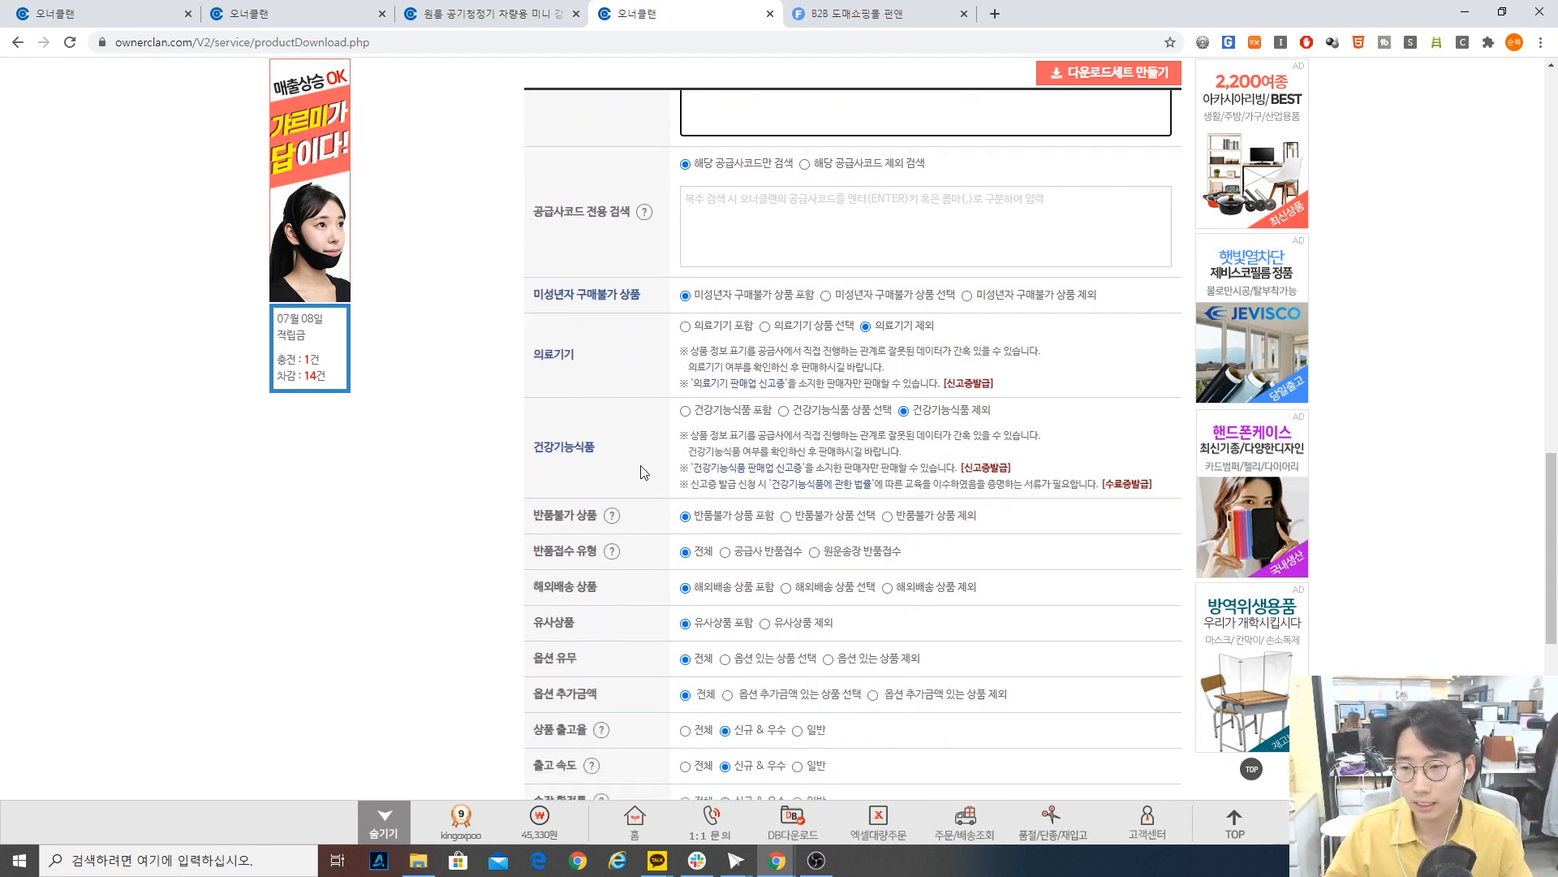
{"action": "scroll", "coordinate": [523, 463], "scroll_direction": "down", "scroll_amount": 2}
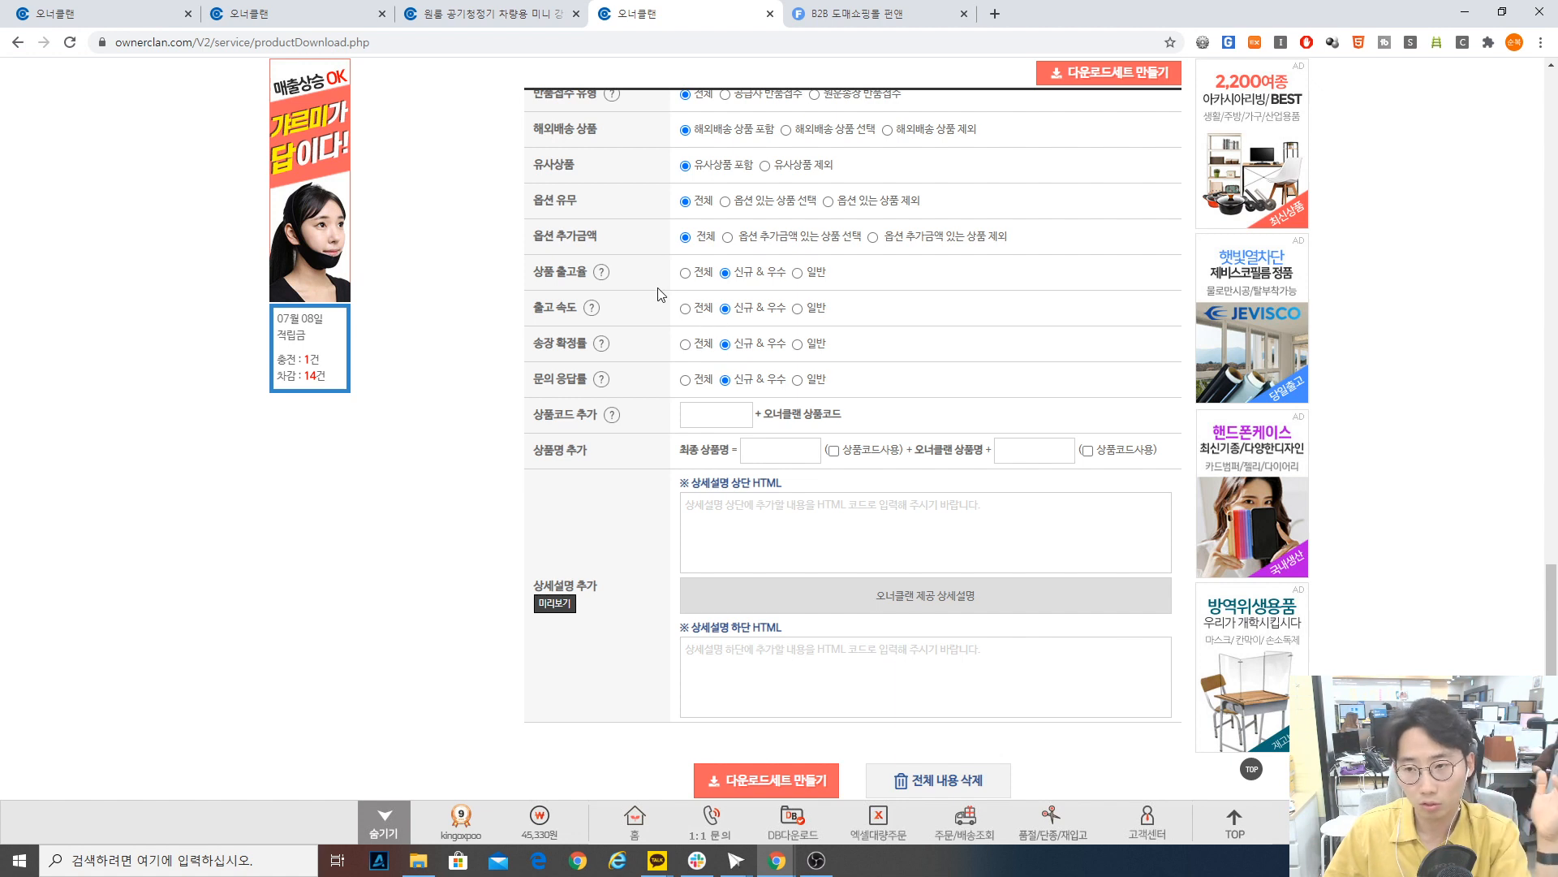
{"action": "scroll", "coordinate": [678, 597], "scroll_direction": "down", "scroll_amount": 1}
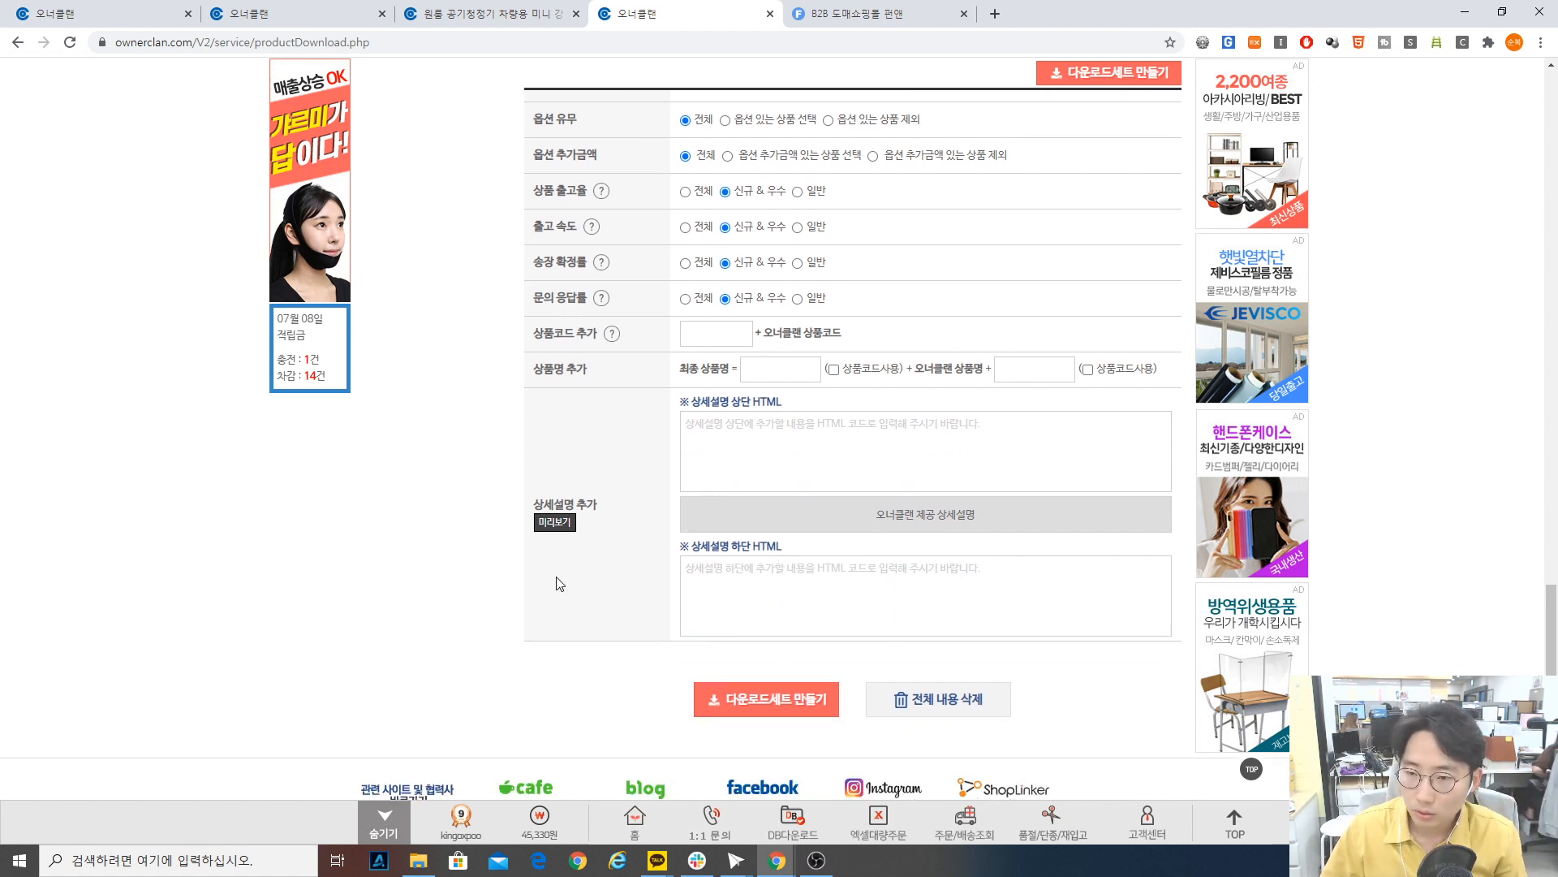
{"action": "left_click", "coordinate": [893, 561]}
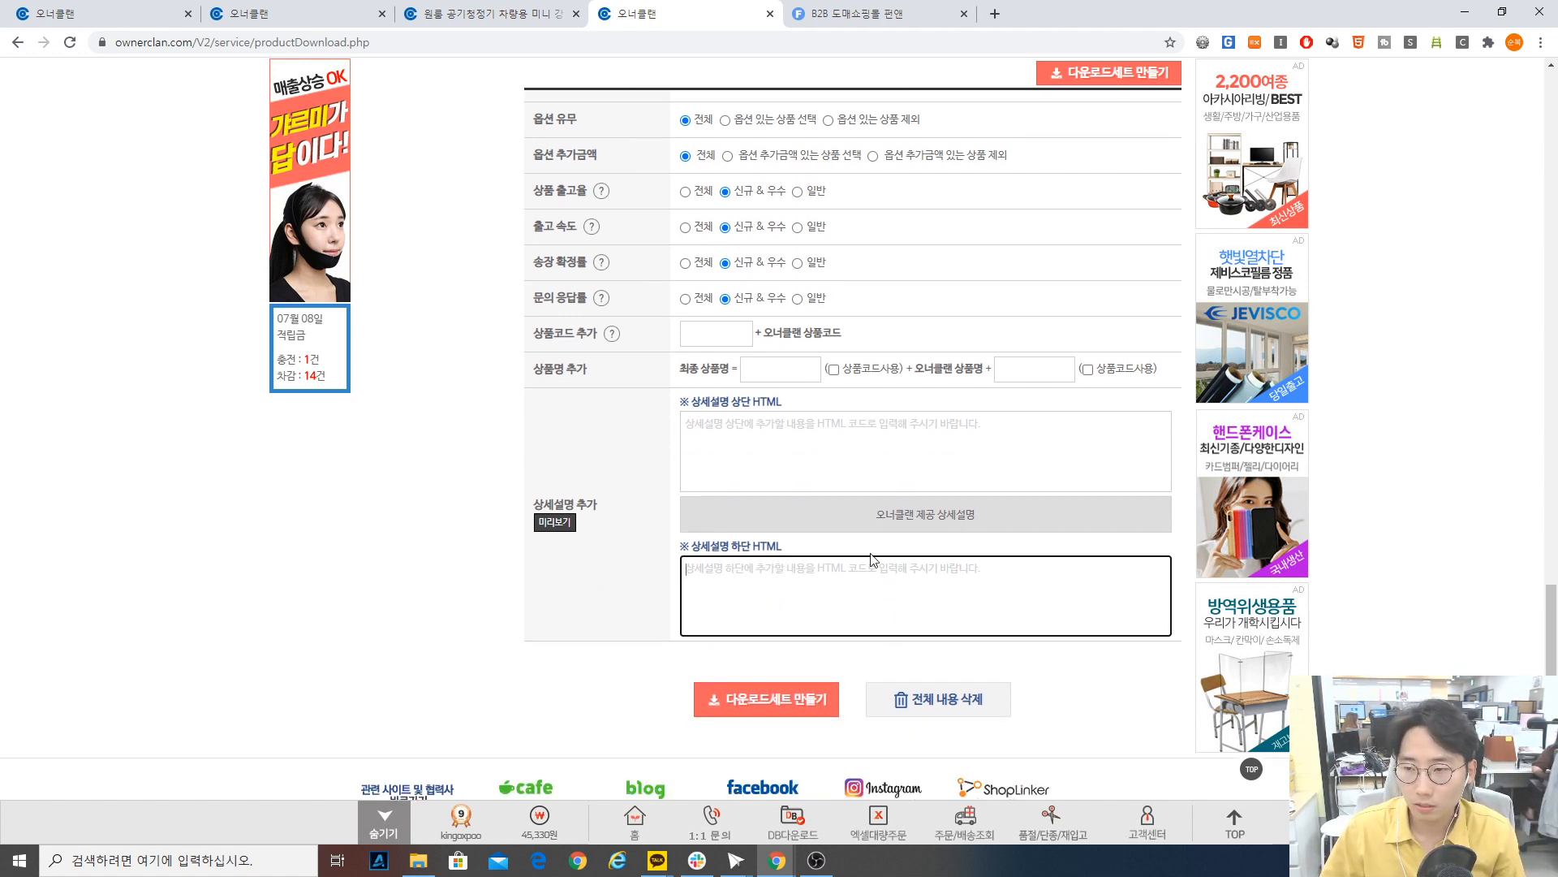
{"action": "left_click", "coordinate": [788, 483]}
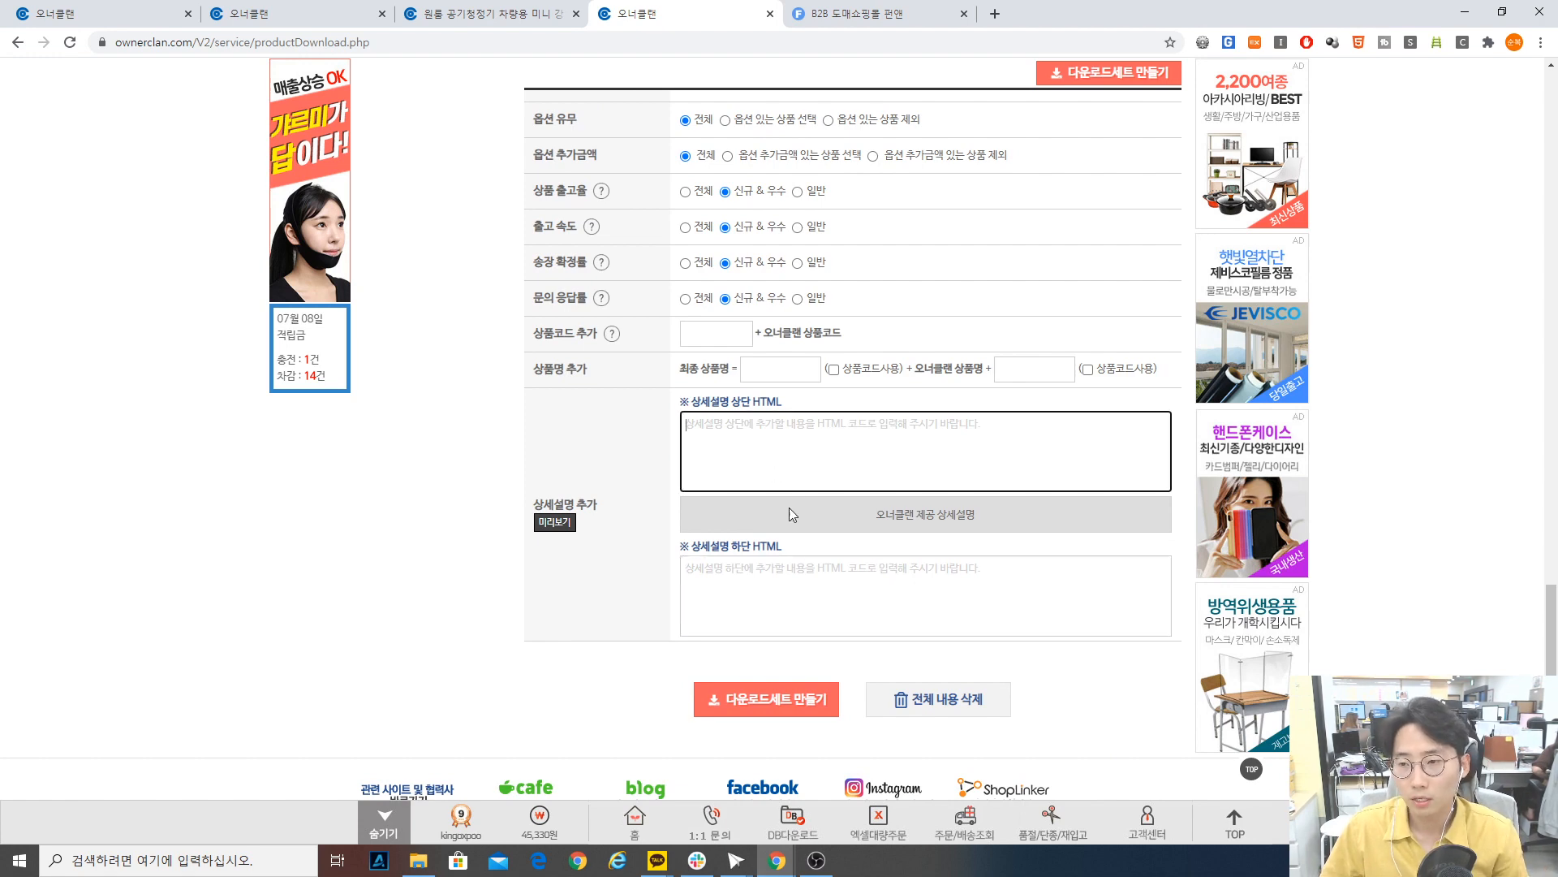
- Look back at the air purifier product page W289B95 and open a new browser tab
{"action": "left_click", "coordinate": [318, 9]}
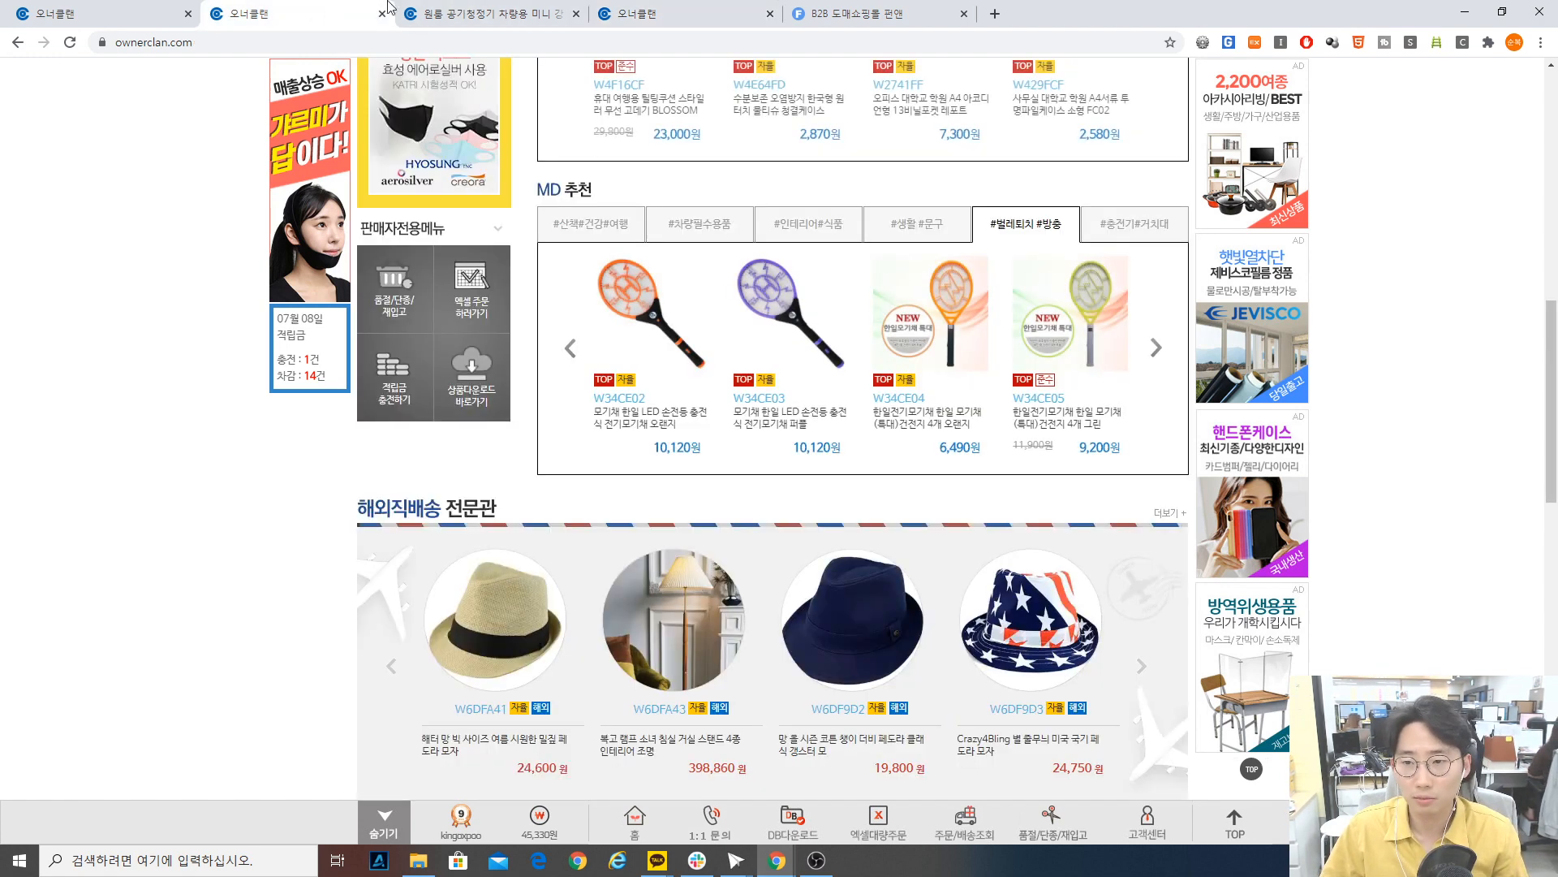
{"action": "left_click", "coordinate": [519, 13]}
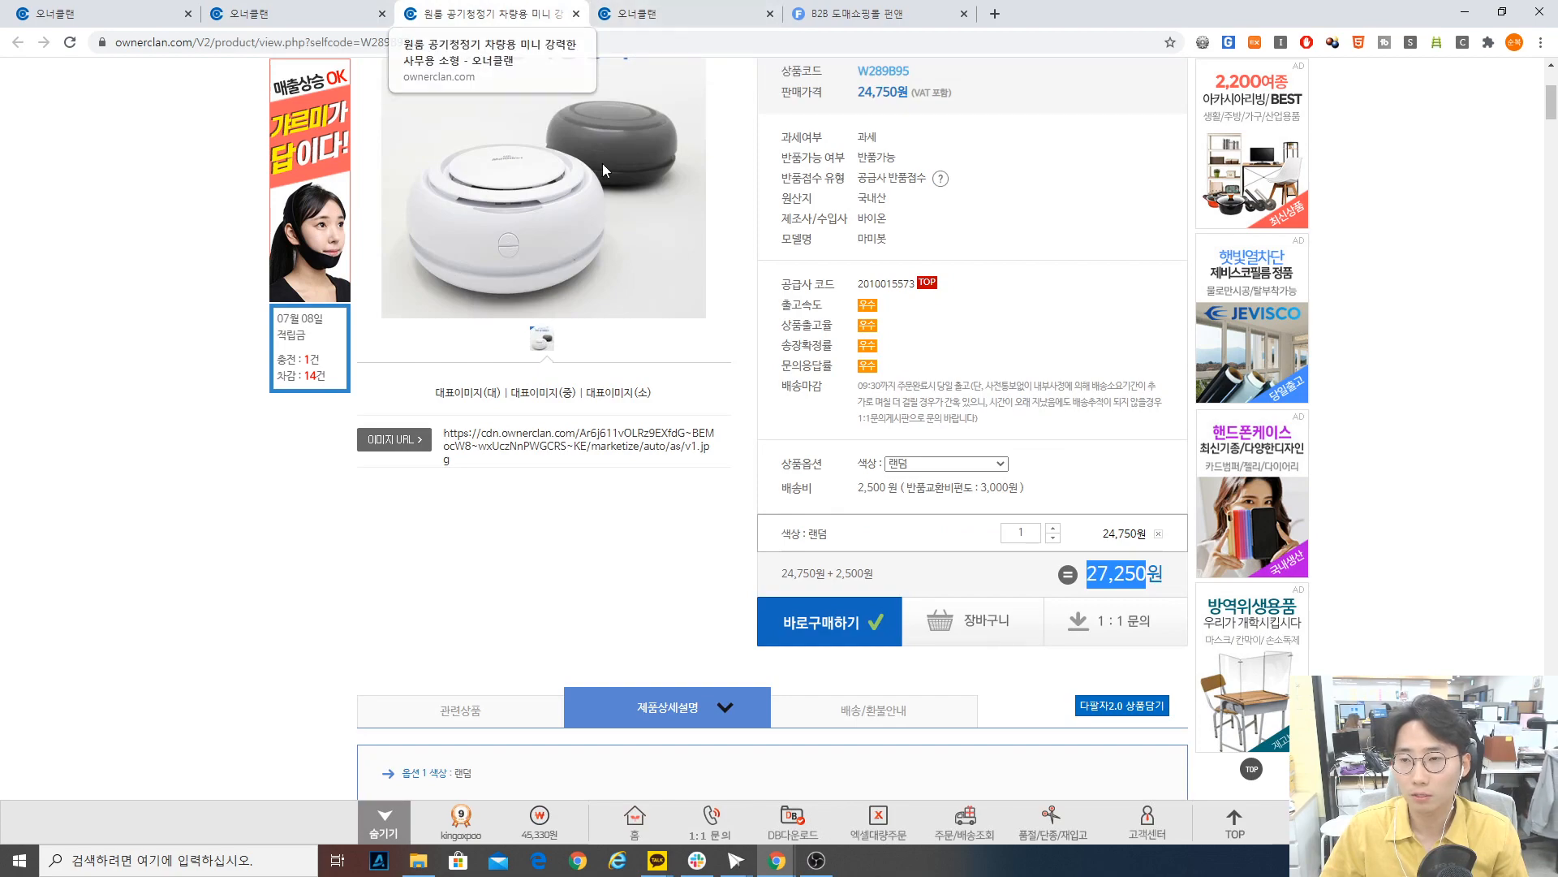
{"action": "scroll", "coordinate": [602, 163], "scroll_direction": "up", "scroll_amount": 4}
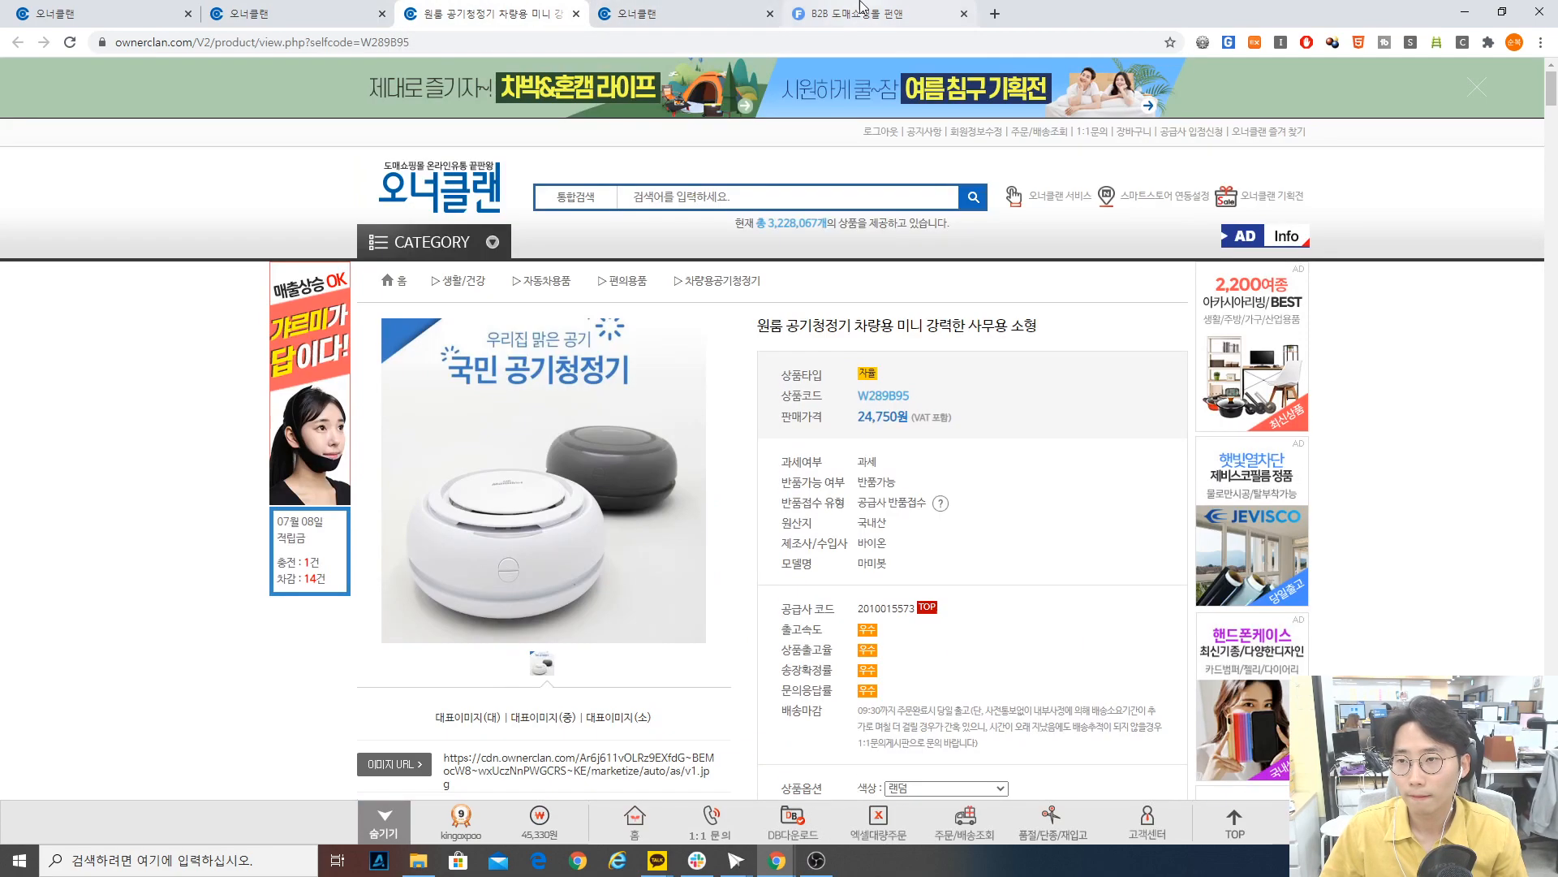
{"action": "left_click", "coordinate": [995, 14]}
{"action": "type", "text": "ㅇ"}
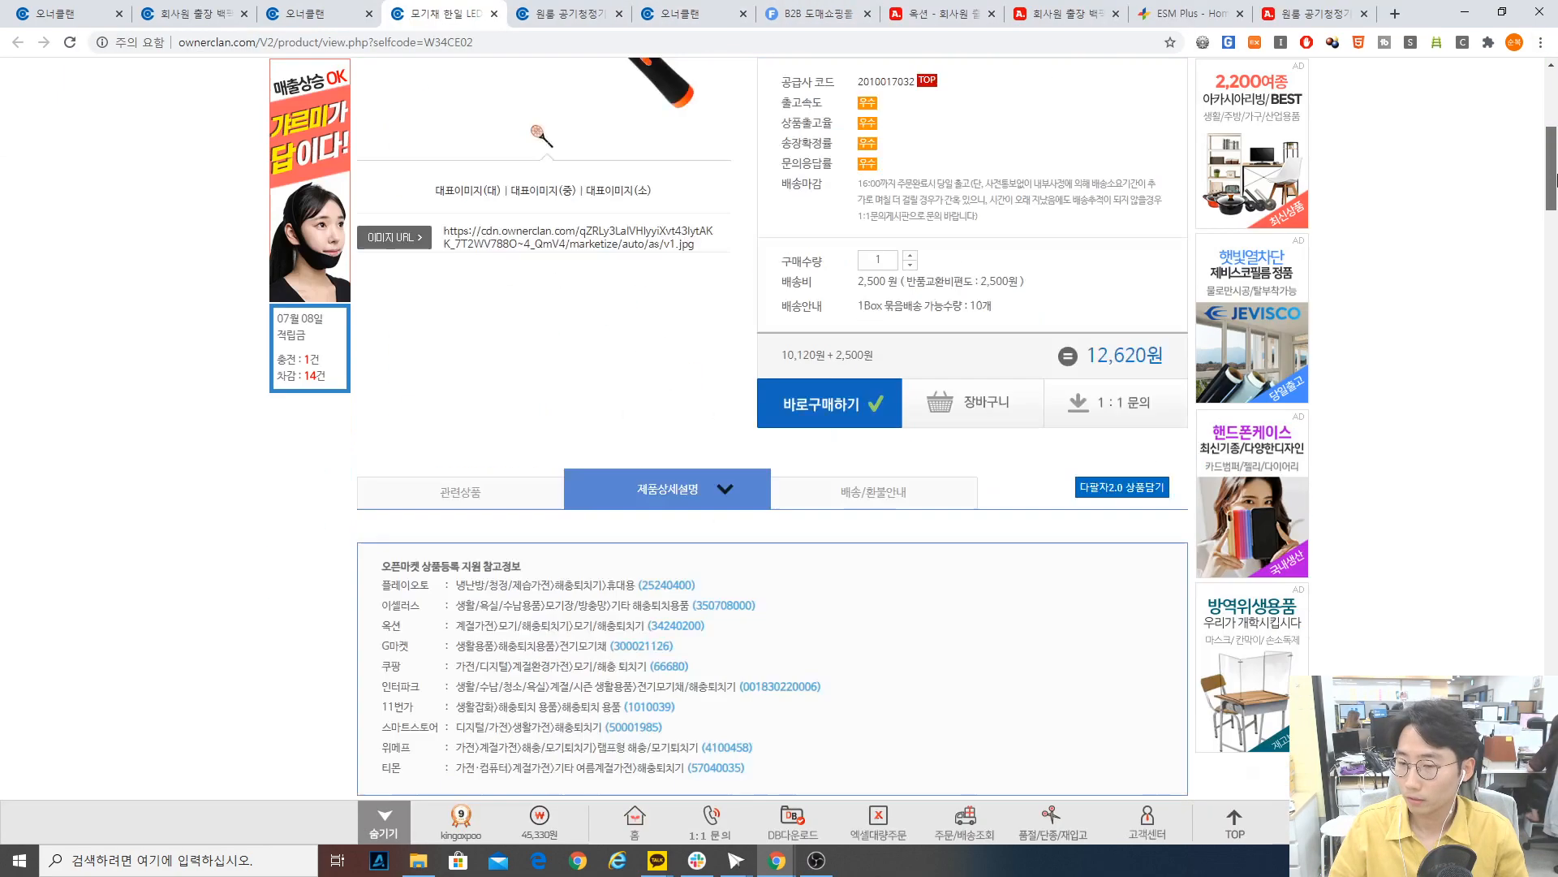
- Examine the full detail description of the electric mosquito swatter W34CE02 on its Ownerclan product page
{"action": "scroll", "coordinate": [1553, 305], "scroll_direction": "down", "scroll_amount": 10}
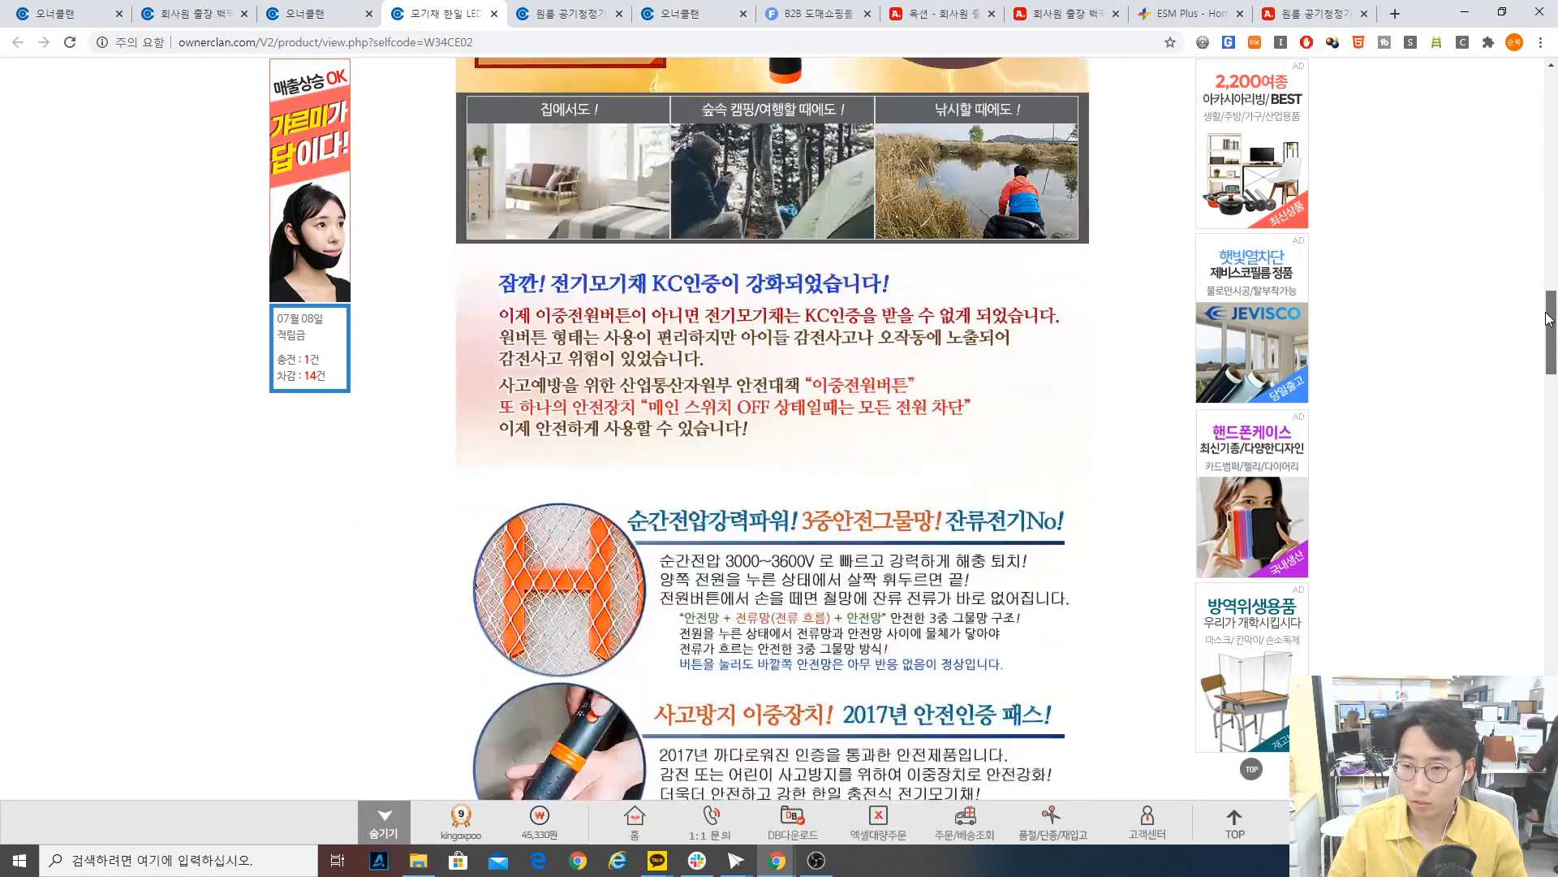
{"action": "left_click_drag", "start_coordinate": [1553, 304], "coordinate": [1553, 586]}
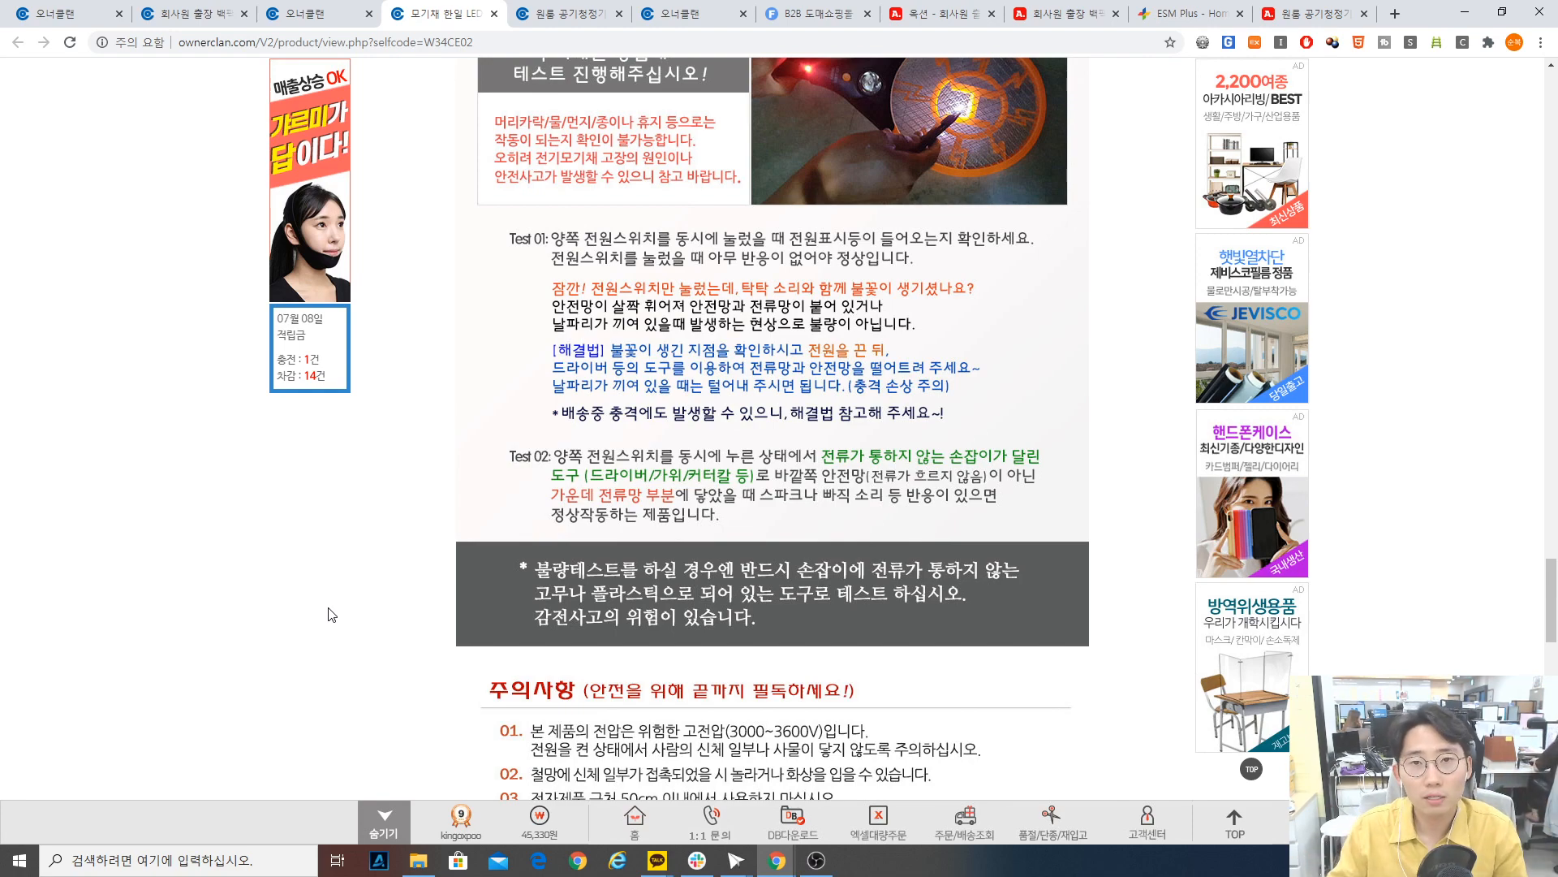
{"action": "left_click_drag", "start_coordinate": [1551, 595], "coordinate": [1549, 140]}
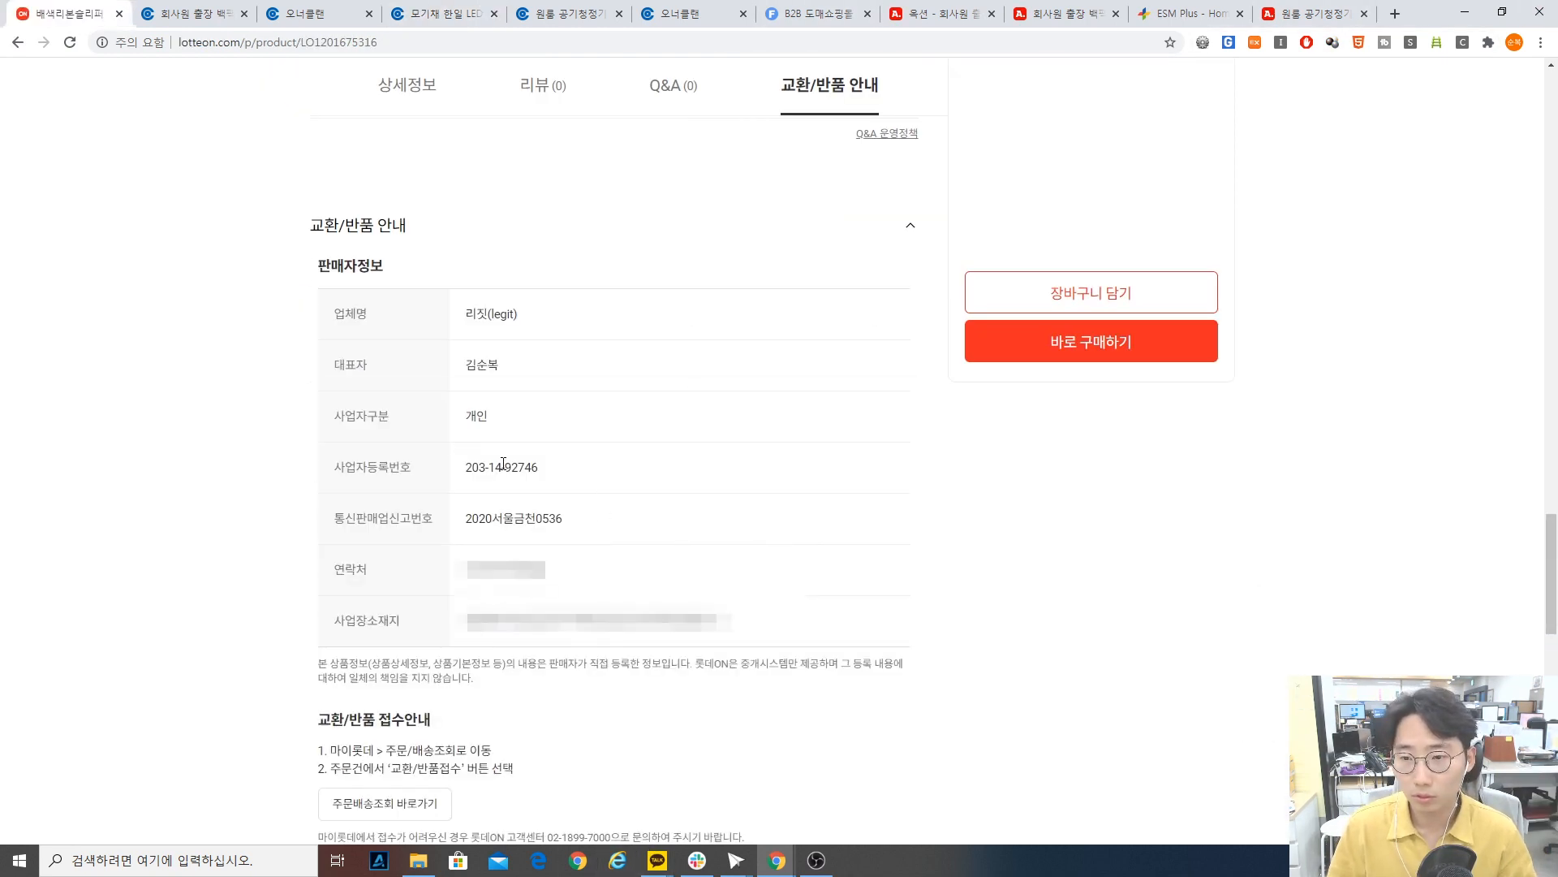
- On the Lotte ON slipper listing, examine the seller information and the exchange/return notice at the end of the 상세정보
{"action": "scroll", "coordinate": [591, 487], "scroll_direction": "down", "scroll_amount": 2}
{"action": "left_click_drag", "start_coordinate": [479, 458], "coordinate": [701, 479]}
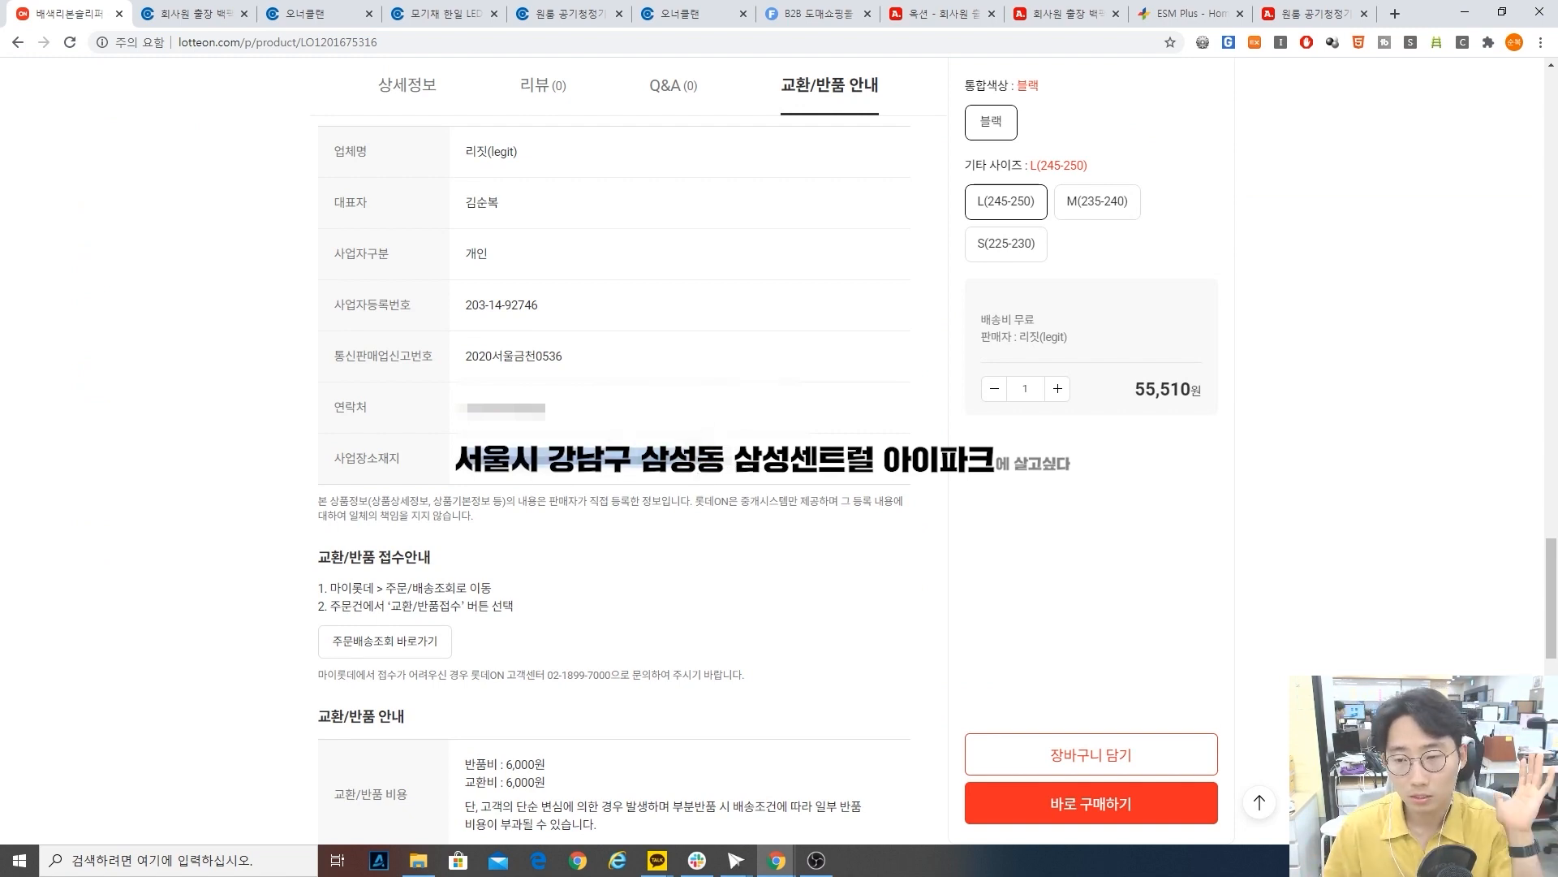
{"action": "scroll", "coordinate": [800, 173], "scroll_direction": "up", "scroll_amount": 2}
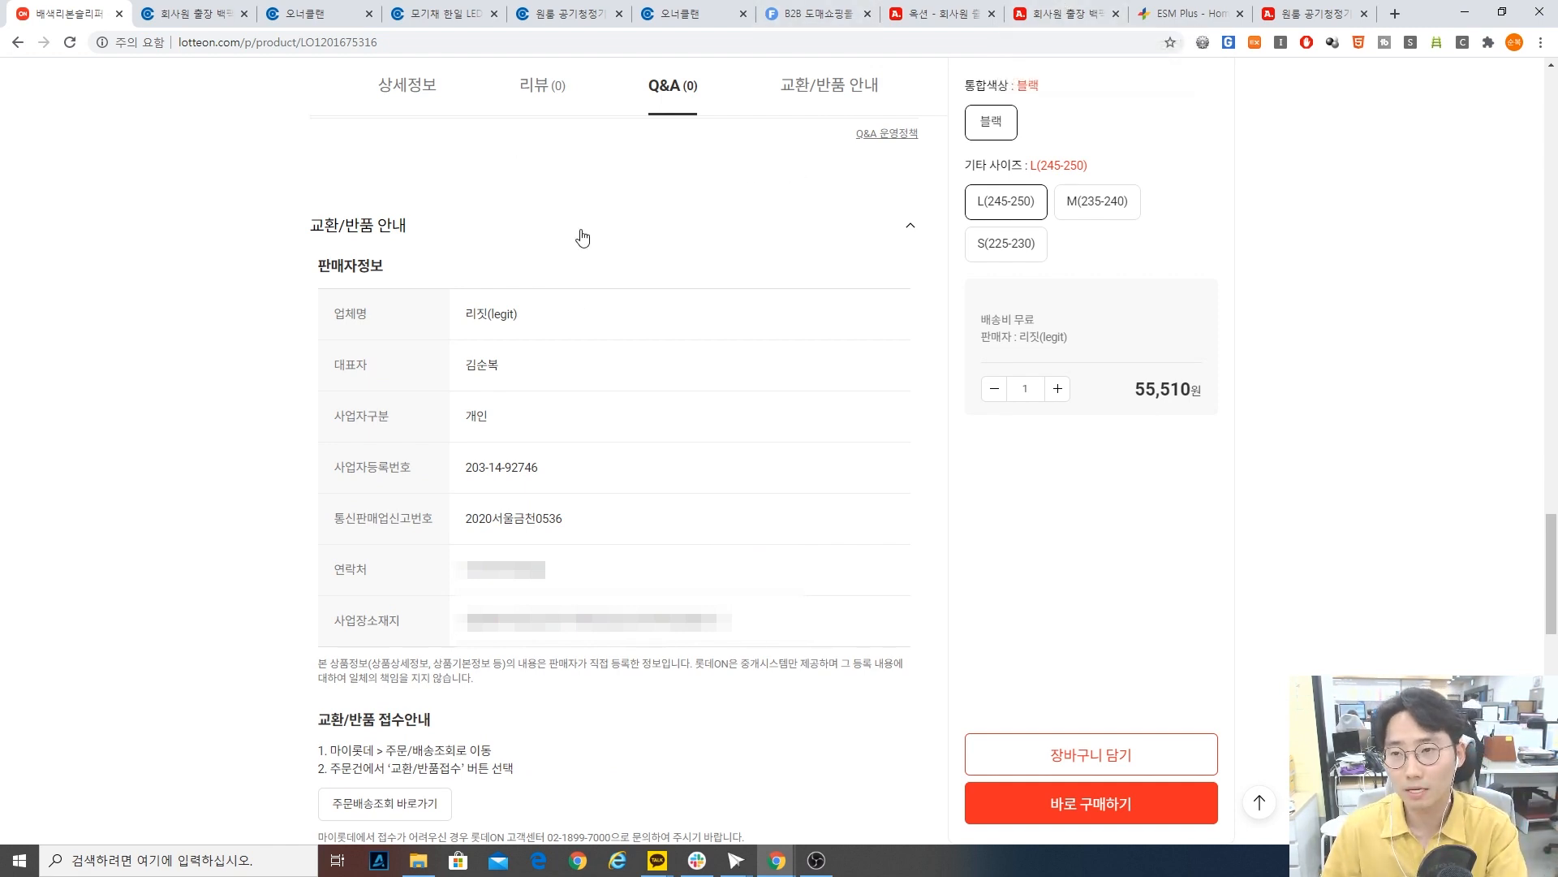
{"action": "scroll", "coordinate": [397, 142], "scroll_direction": "up", "scroll_amount": 4}
{"action": "left_click", "coordinate": [385, 95]}
{"action": "scroll", "coordinate": [460, 441], "scroll_direction": "down", "scroll_amount": 10}
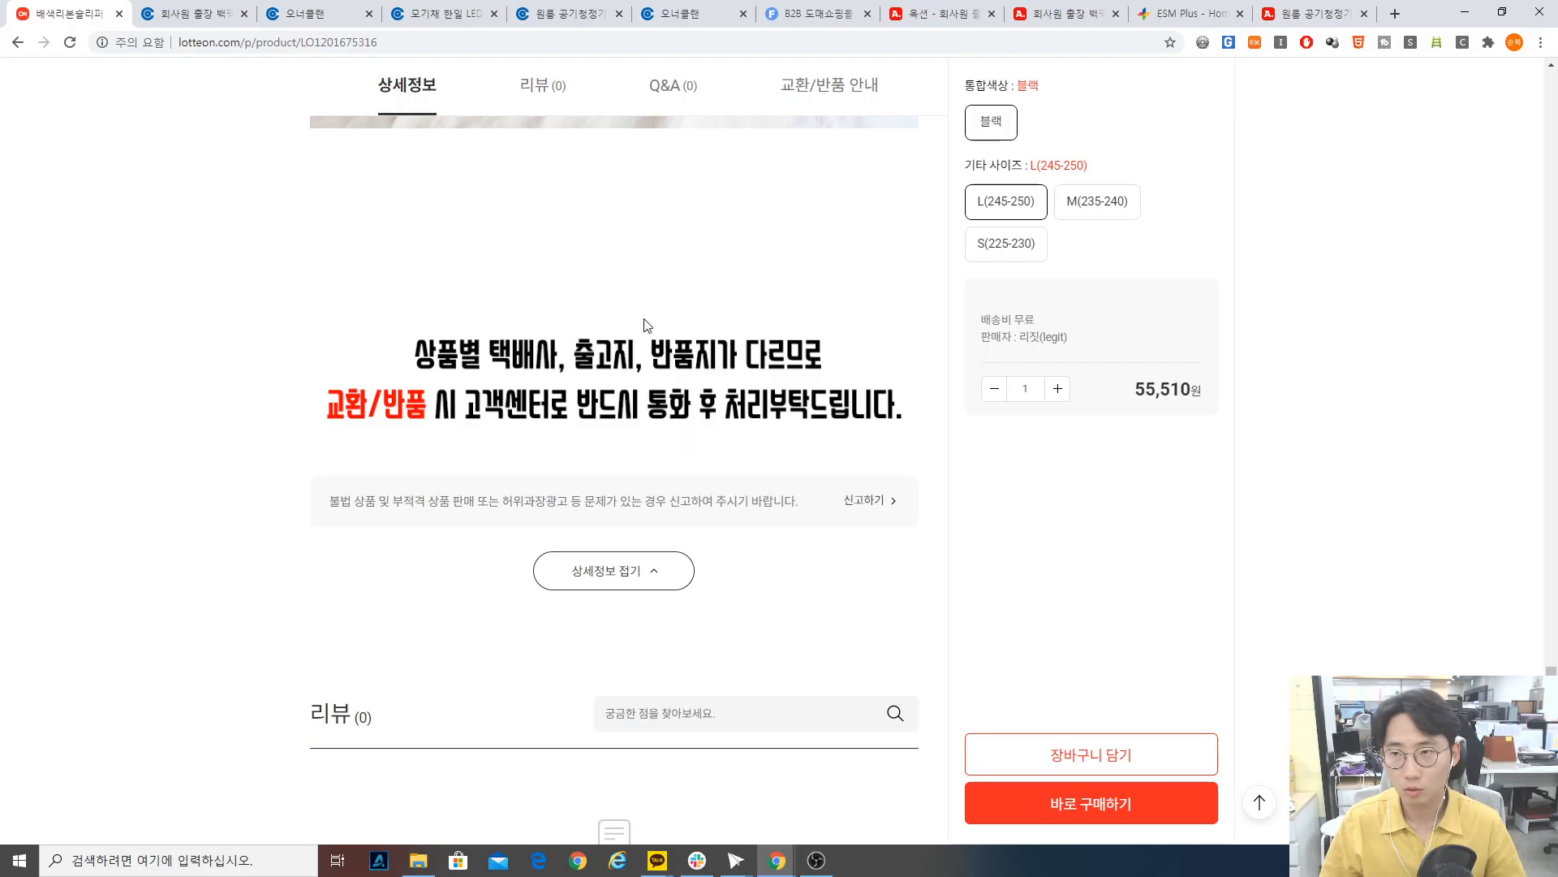
- Open eBay 이미지호스팅 from ESM Plus, select 공지사항.jpg in 내 드라이브 and bring up the upload options
{"action": "left_click", "coordinate": [1189, 14]}
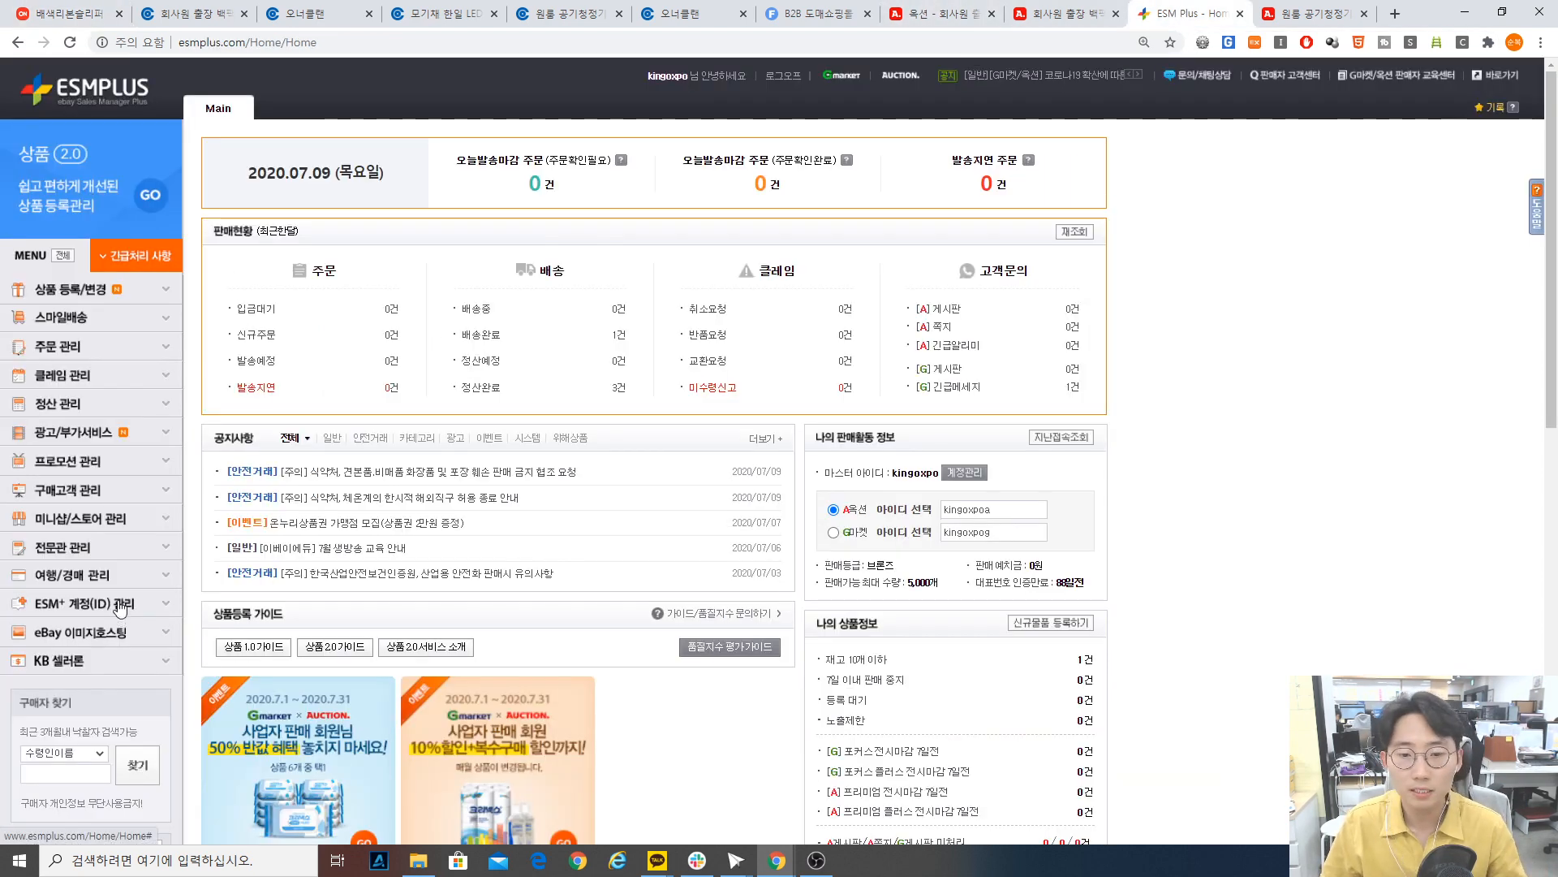
{"action": "left_click", "coordinate": [86, 637]}
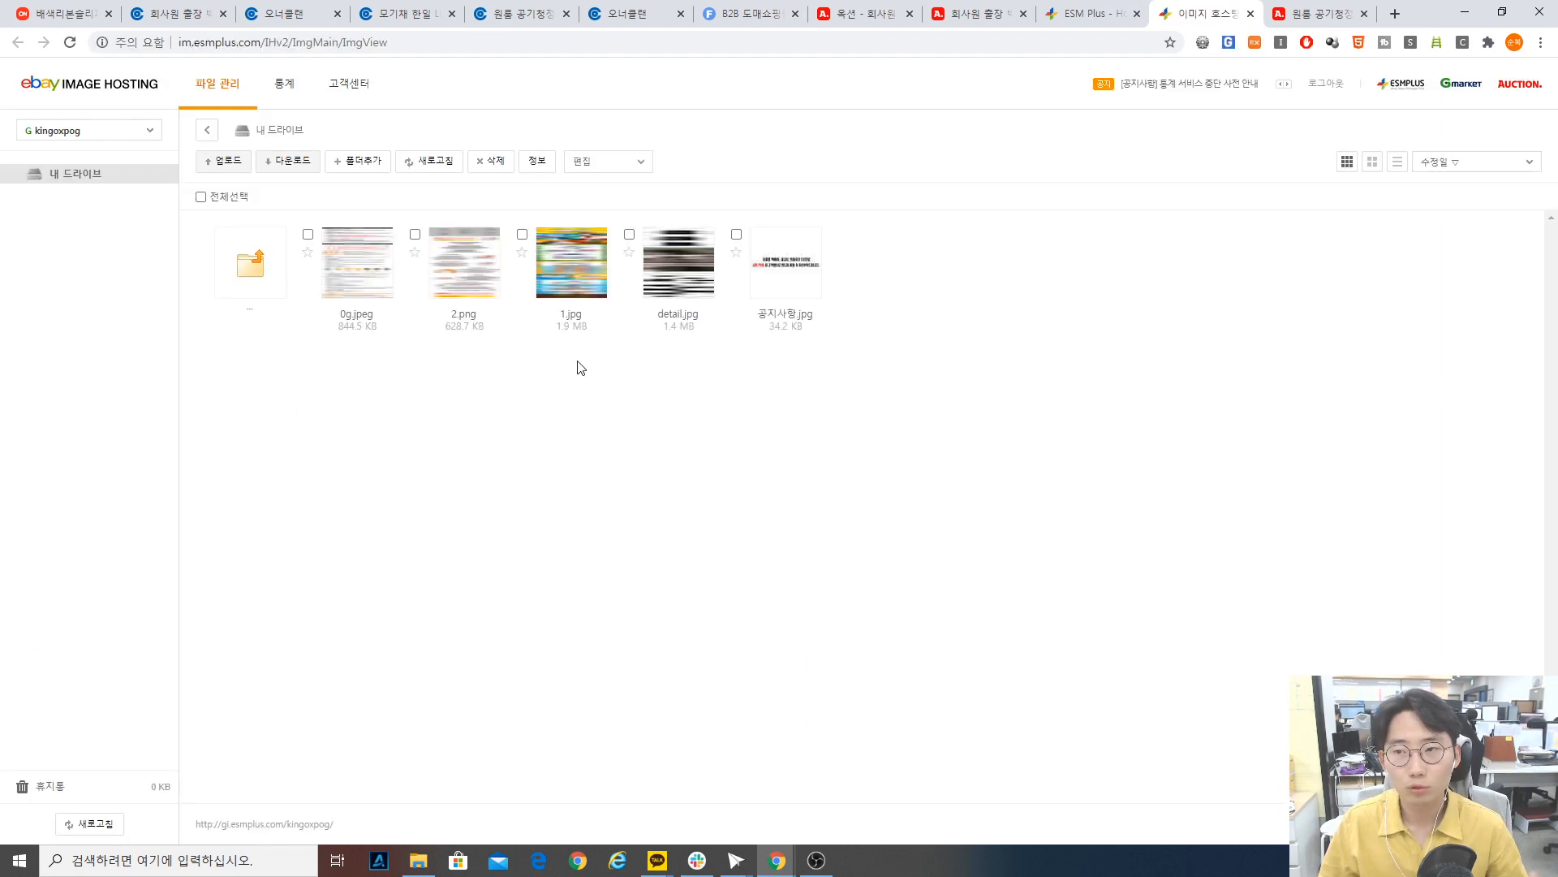
{"action": "right_click", "coordinate": [796, 281]}
{"action": "left_click", "coordinate": [232, 166]}
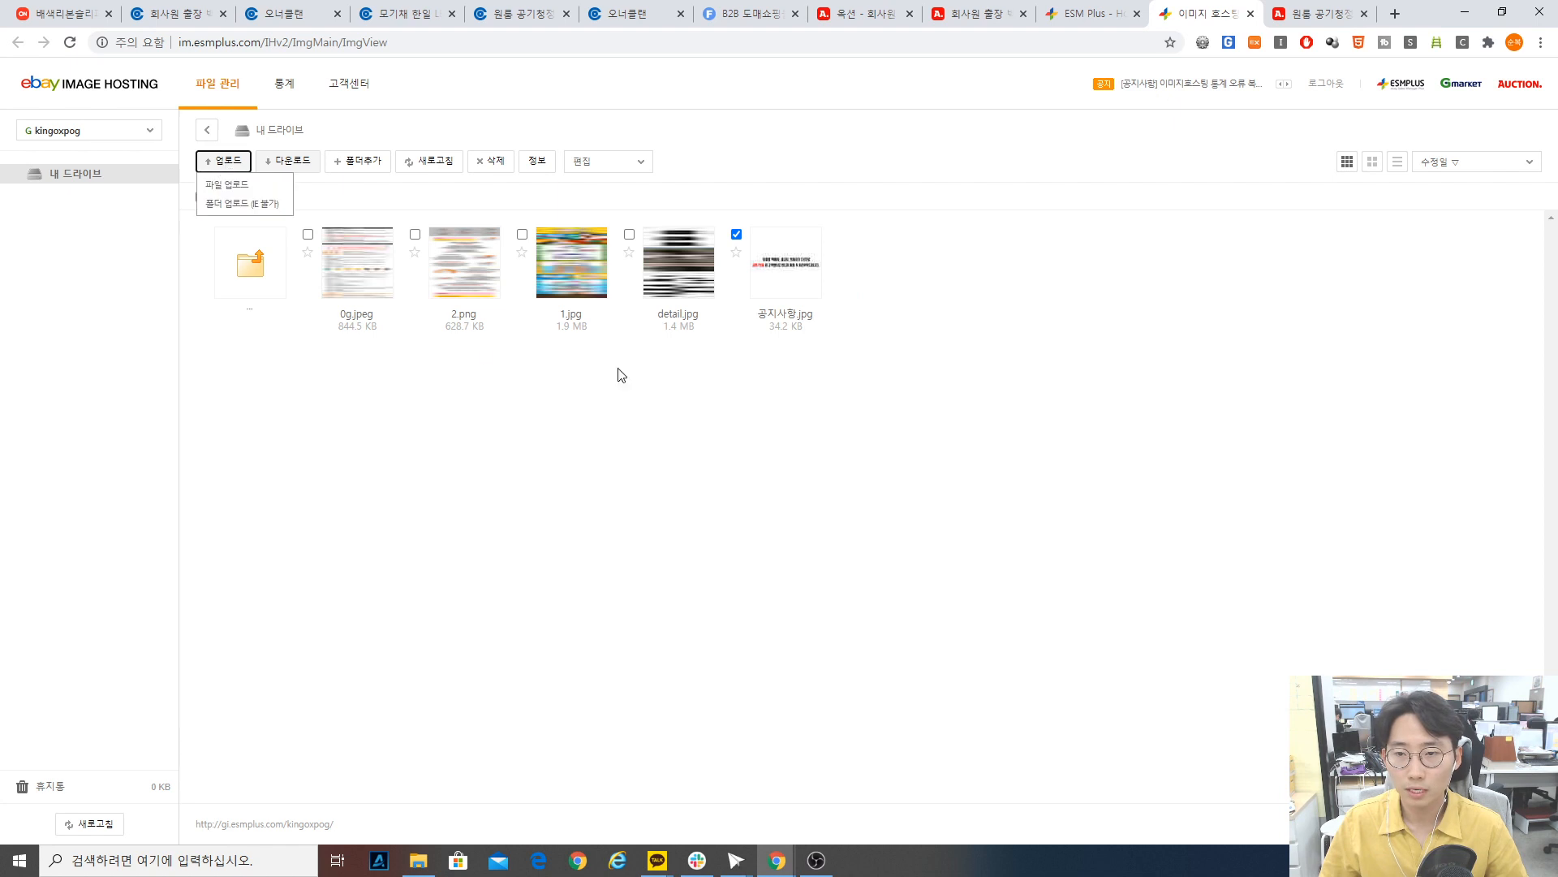
{"action": "left_click", "coordinate": [261, 196]}
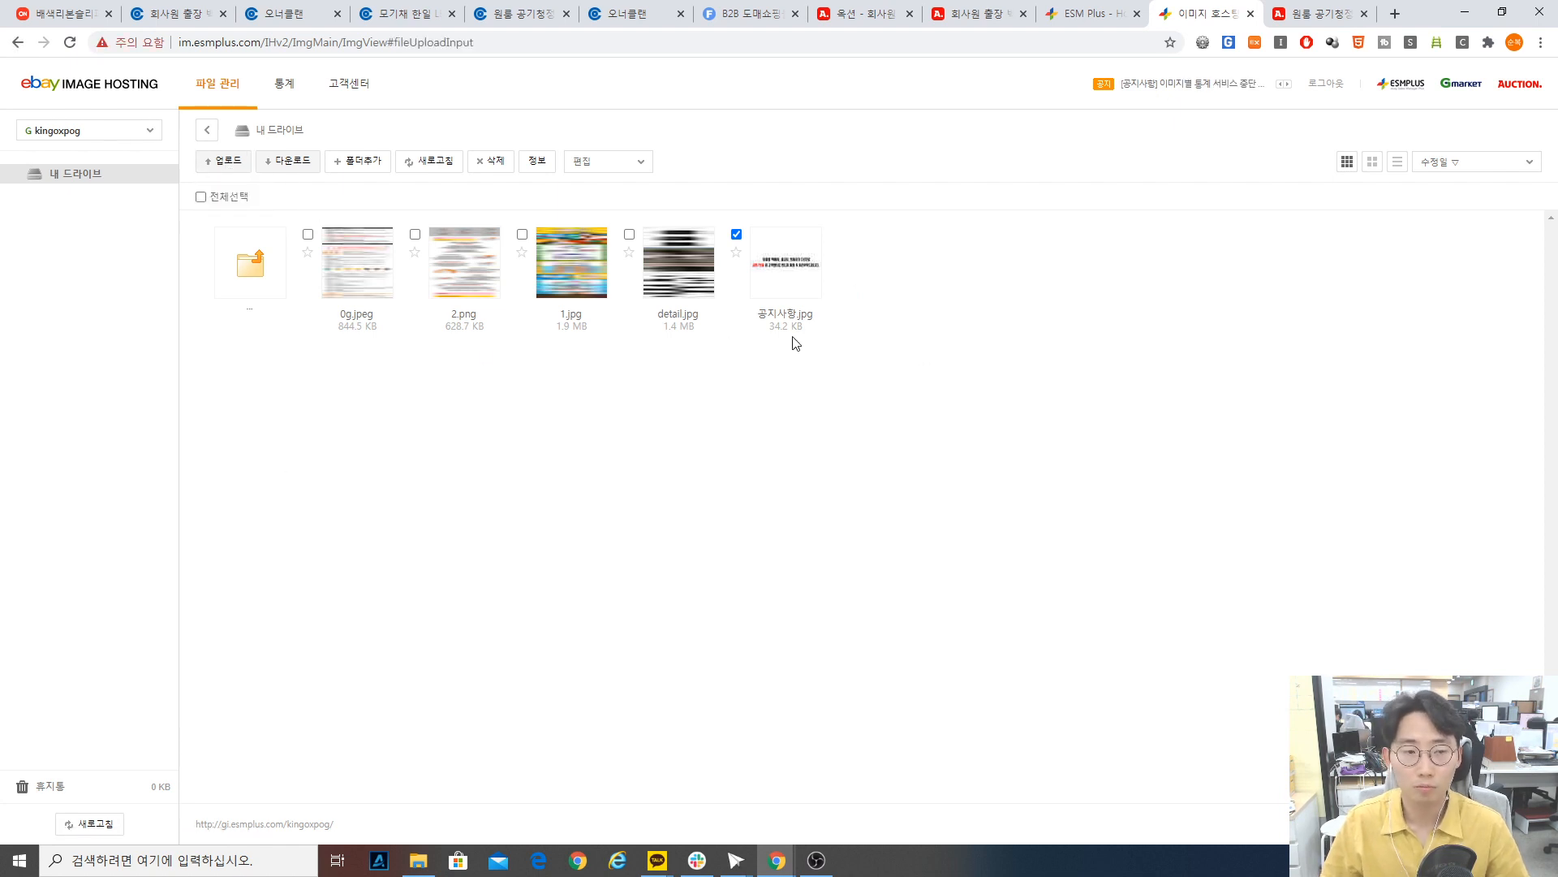
- Copy the HTML image tag of 공지사항.jpg from the image hosting drive
{"action": "right_click", "coordinate": [784, 264]}
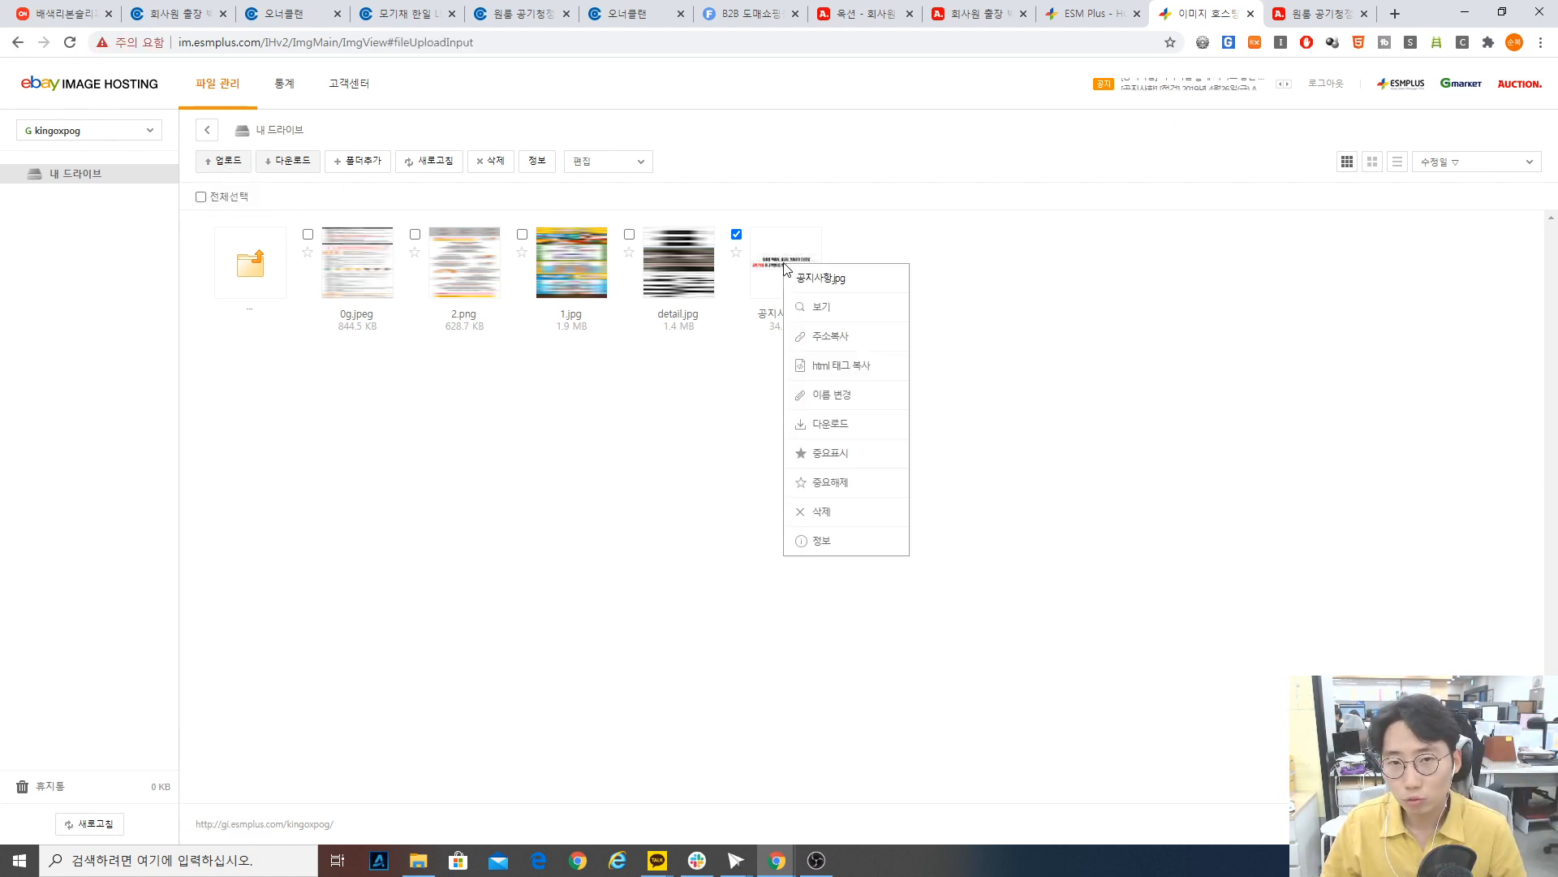
{"action": "left_click", "coordinate": [835, 371]}
{"action": "left_click", "coordinate": [637, 339]}
{"action": "key", "text": "ctrl+c"}
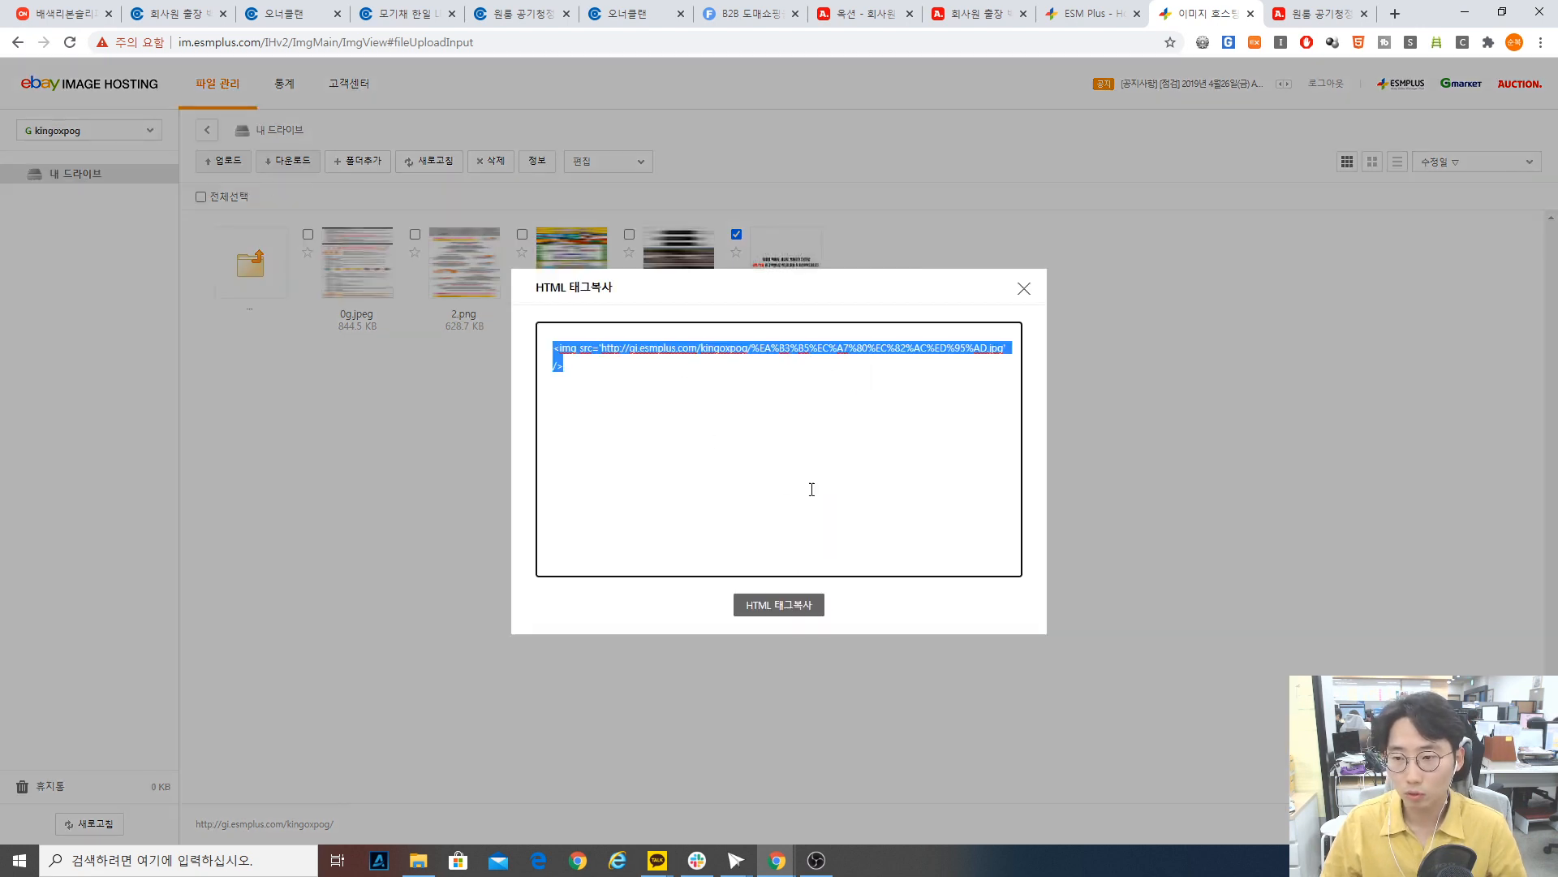
- Paste the copied 공지사항.jpg image tag into the 상세설명 하단 HTML field of the Ownerclan download set form
{"action": "left_click", "coordinate": [1023, 288]}
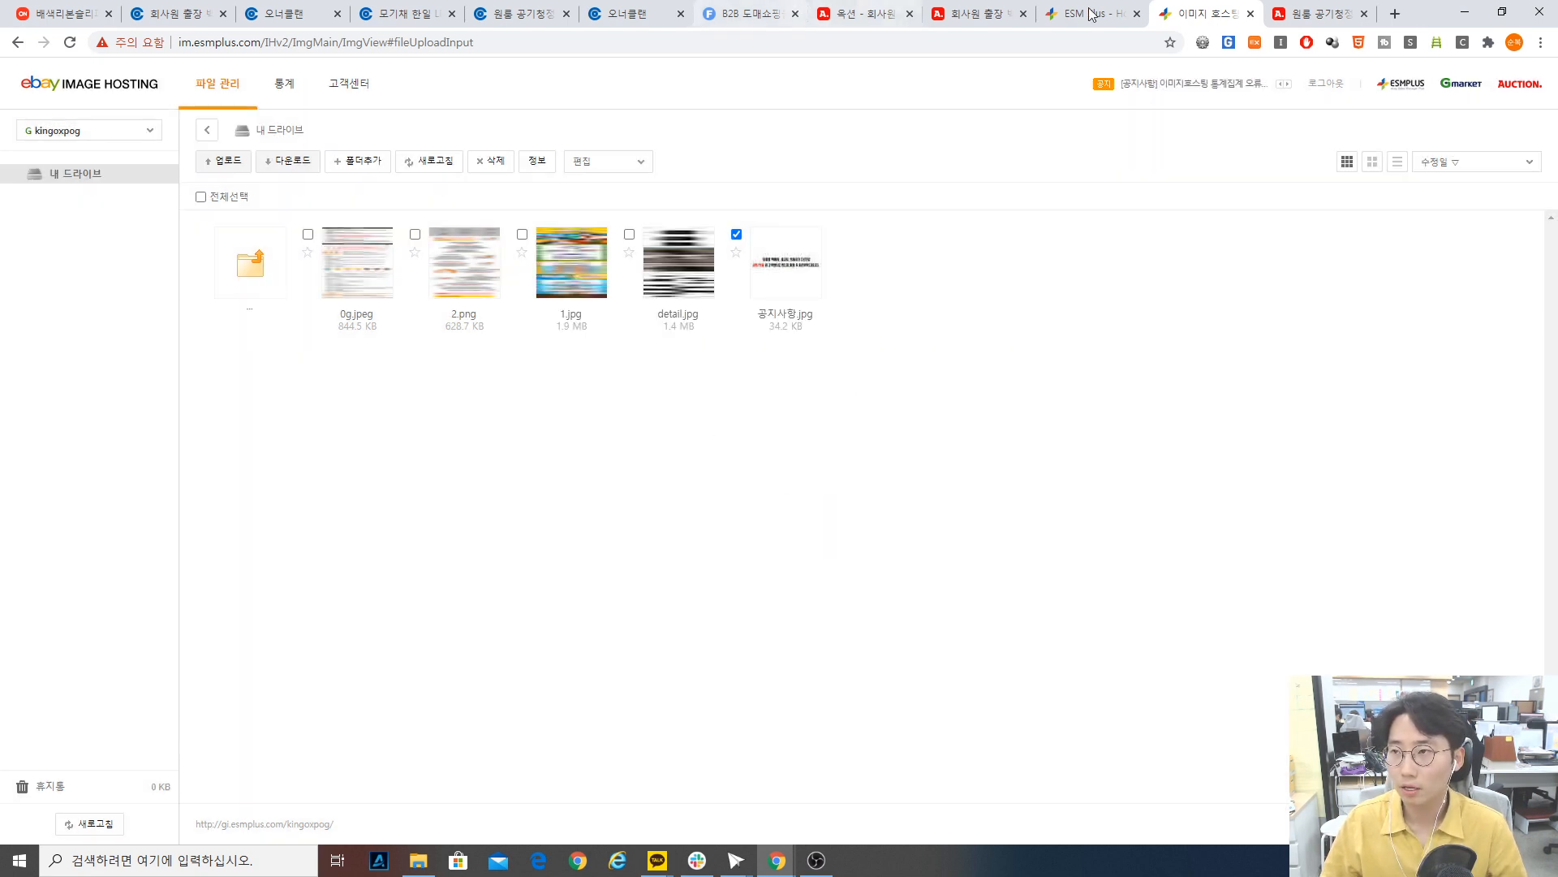
{"action": "left_click", "coordinate": [629, 14]}
{"action": "left_click", "coordinate": [749, 589]}
{"action": "left_click", "coordinate": [749, 447]}
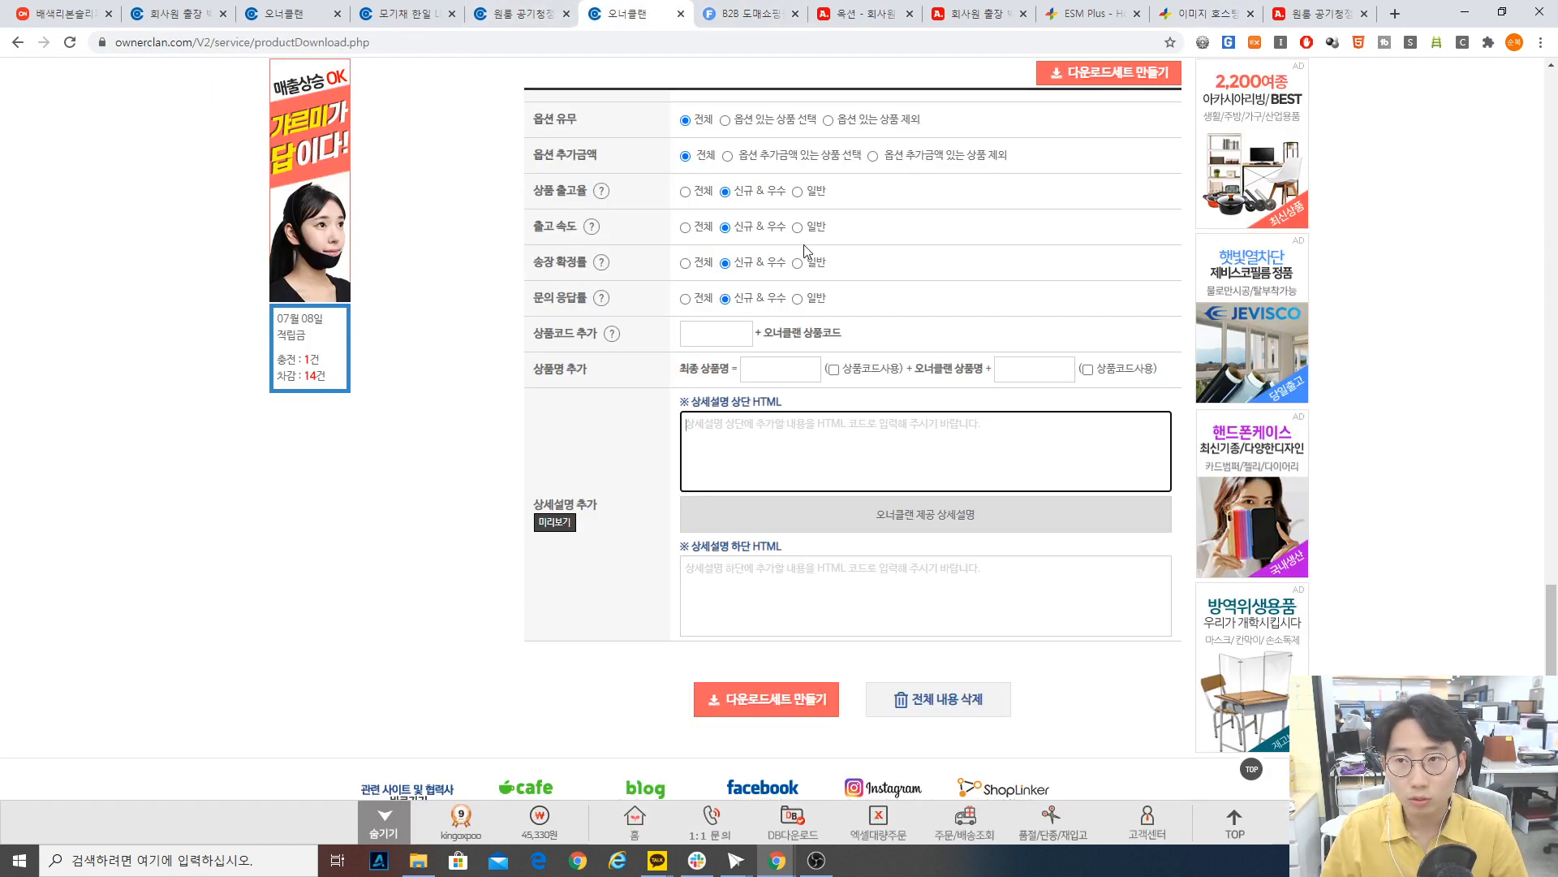
{"action": "left_click", "coordinate": [923, 599]}
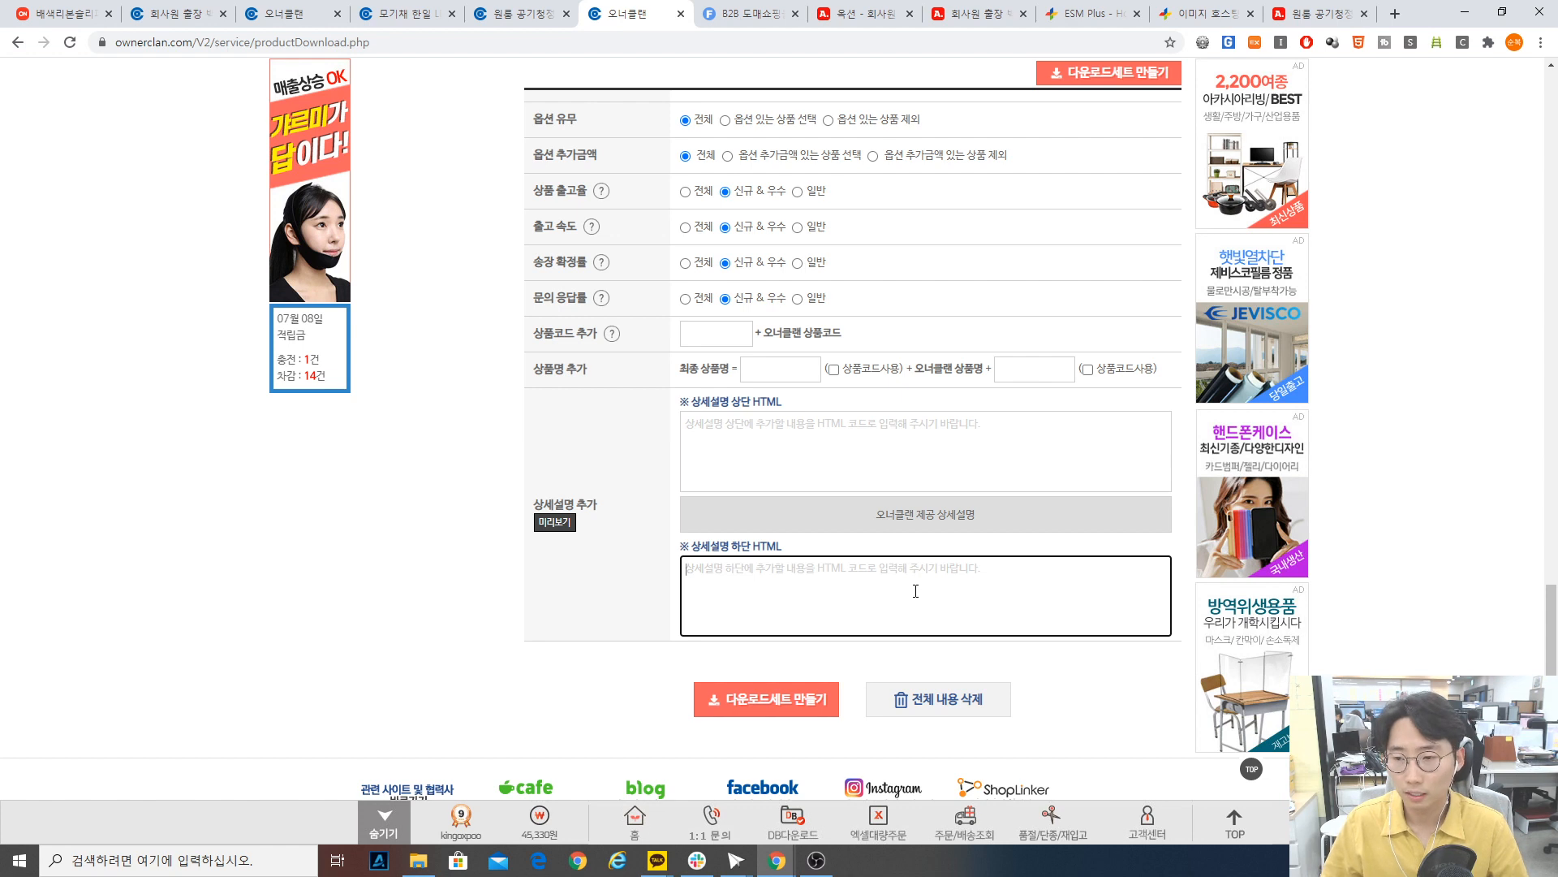
{"action": "key", "text": "ctrl+v"}
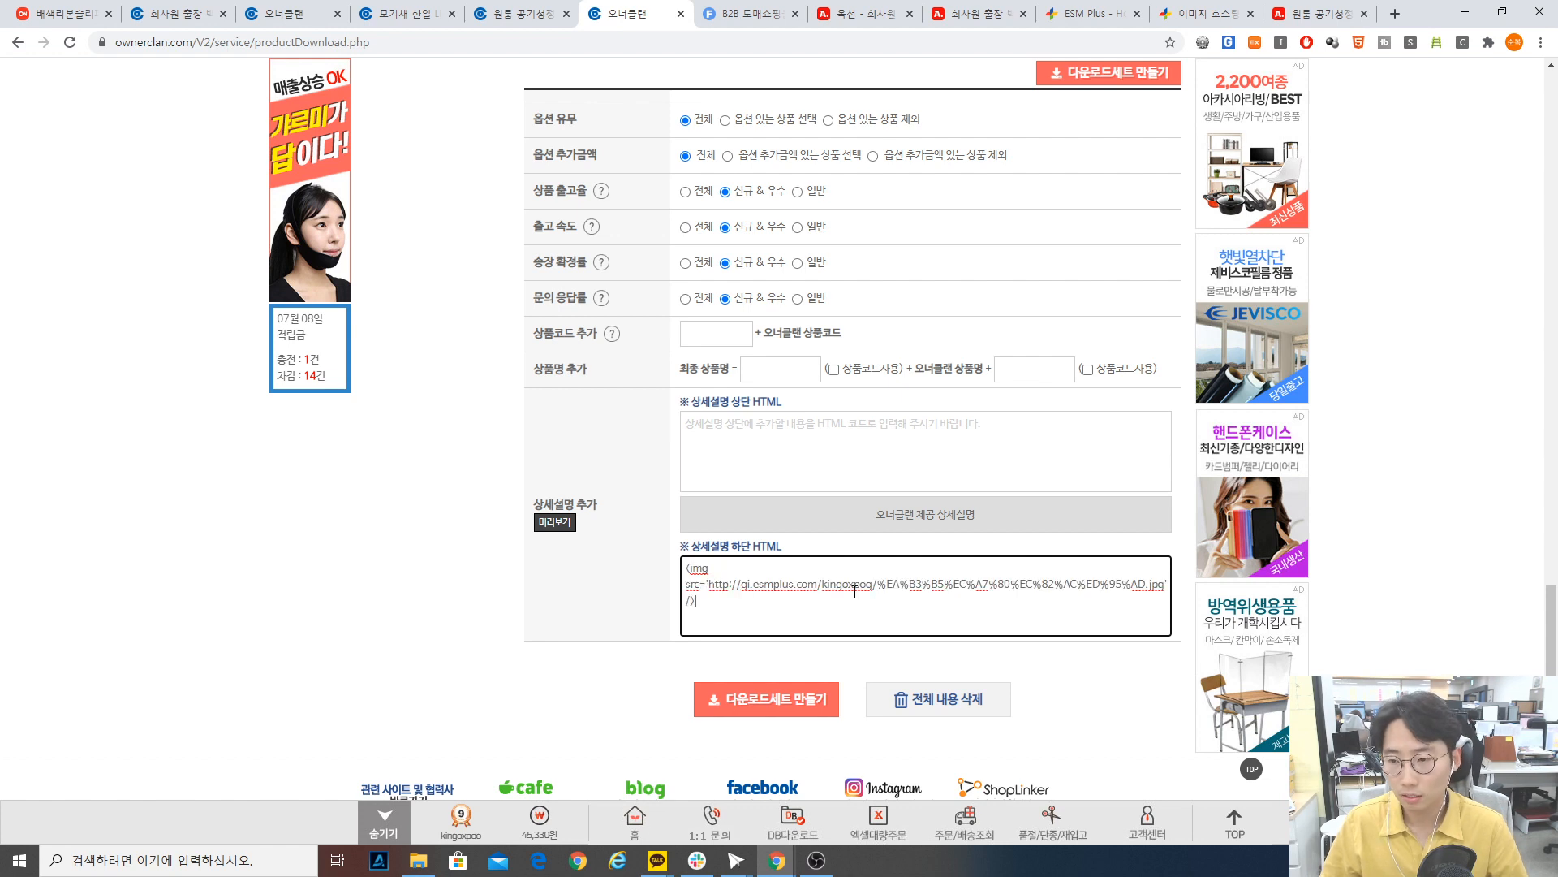
- Create the download set with the current settings, accept the download confirmation and bring up the download set list
{"action": "left_click", "coordinate": [752, 711]}
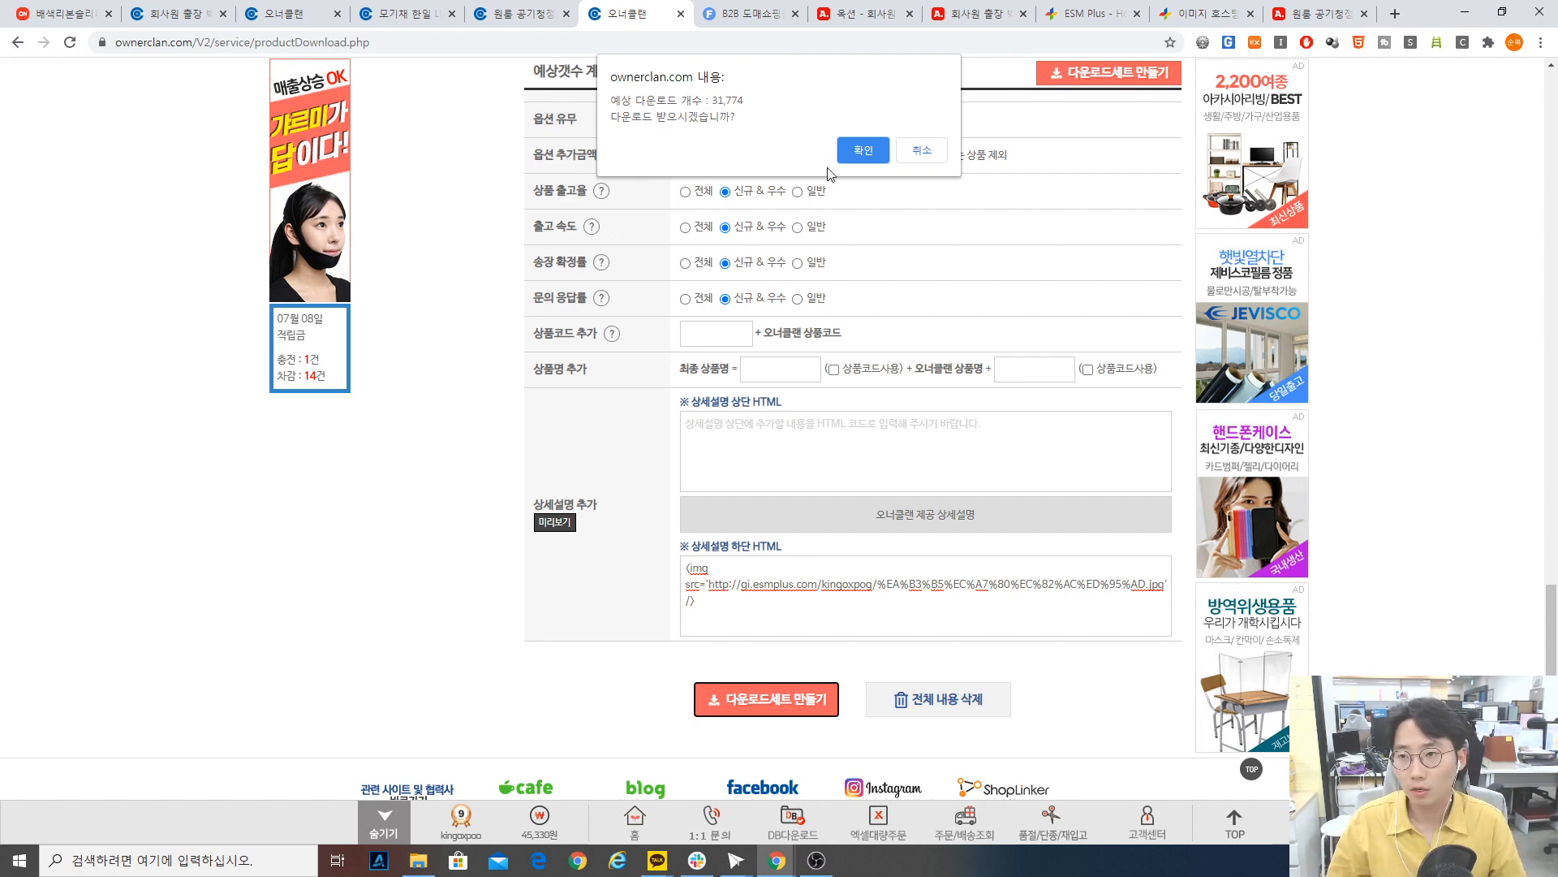
{"action": "left_click", "coordinate": [862, 151]}
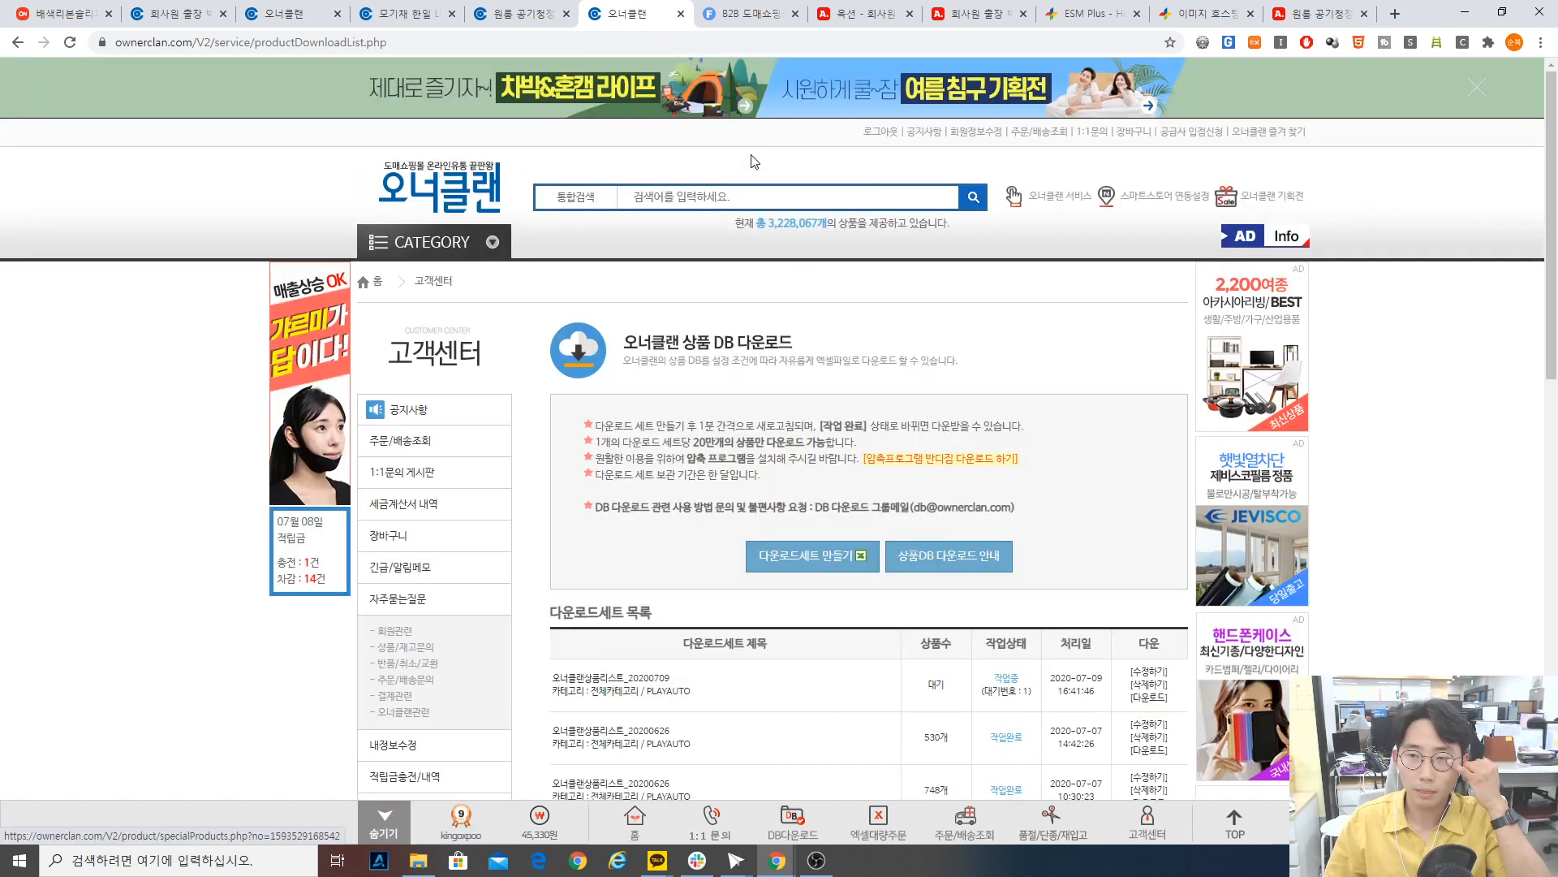
{"action": "scroll", "coordinate": [865, 476], "scroll_direction": "down", "scroll_amount": 3}
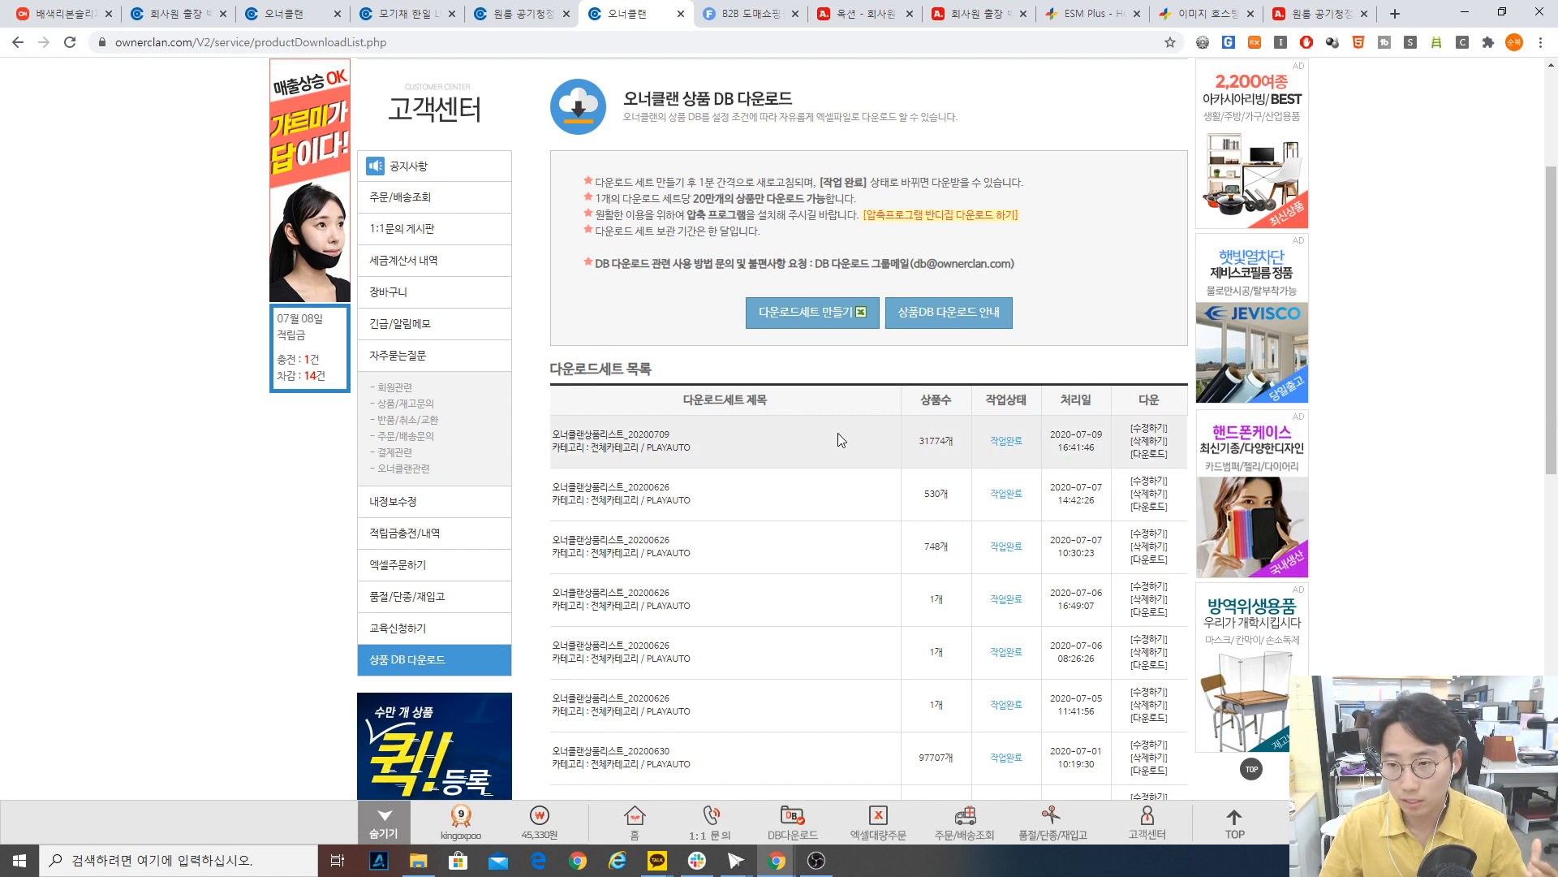
- Download parts 01 and 02 of the 오너클랜상품리스트_20200709 set and open the downloaded archives
{"action": "left_click", "coordinate": [1140, 454]}
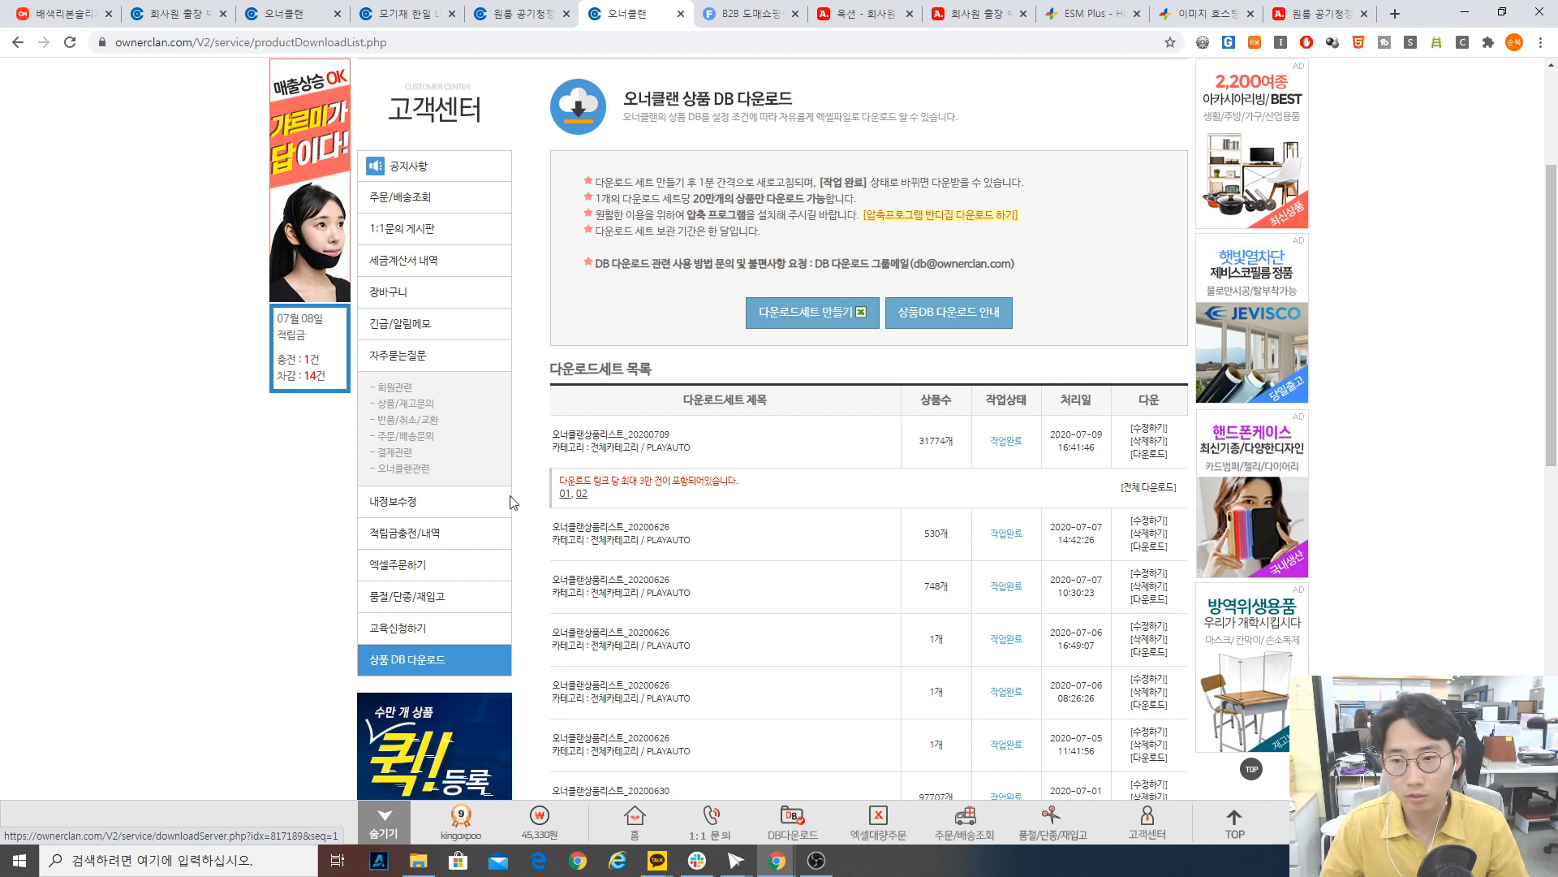
{"action": "left_click", "coordinate": [566, 494]}
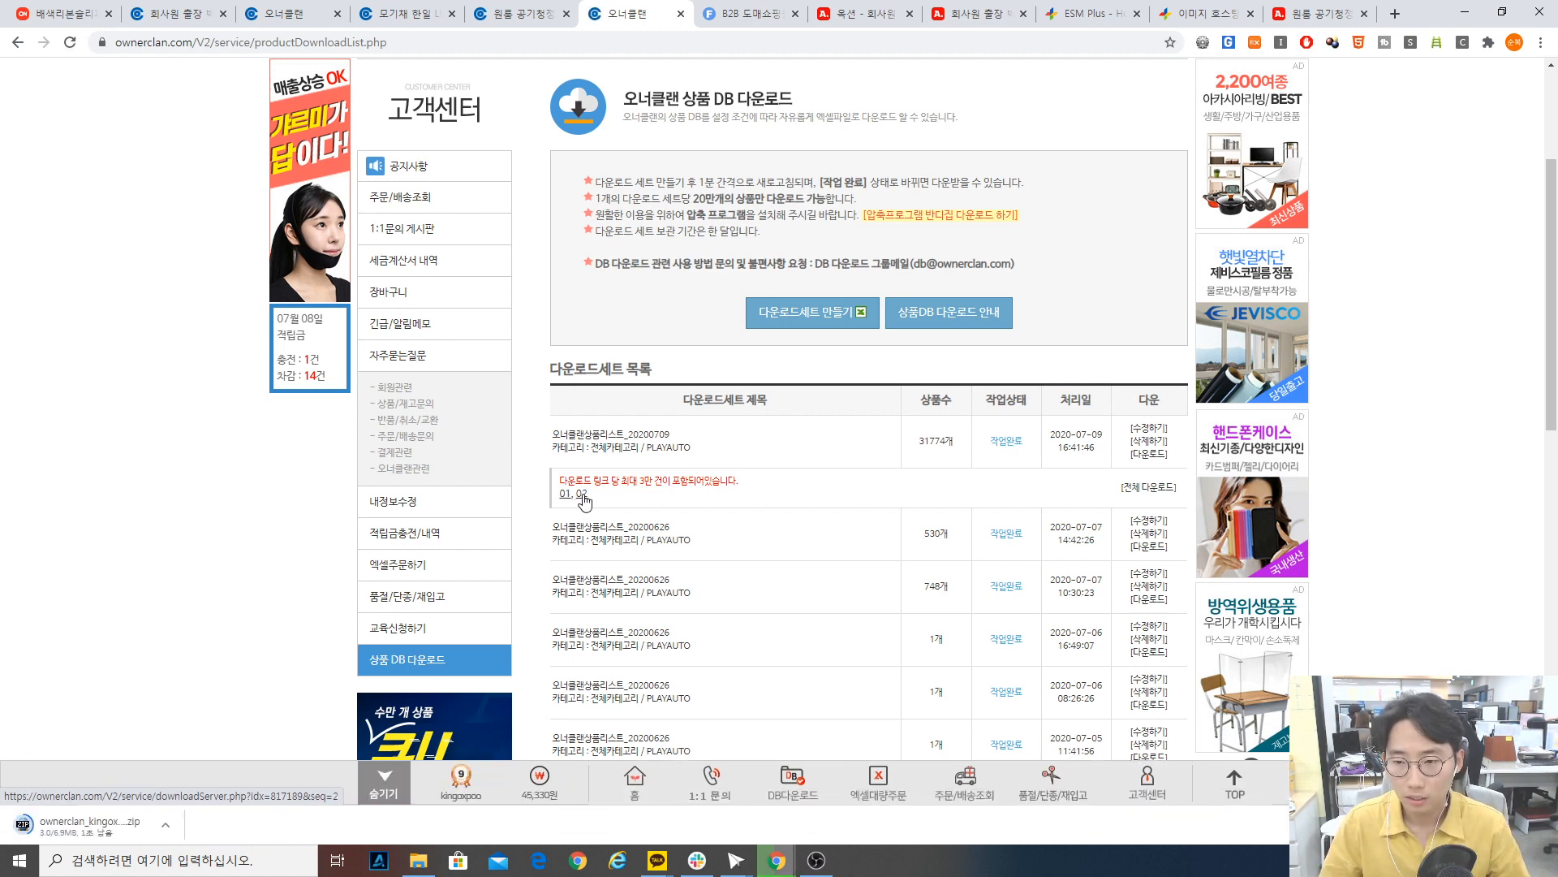
{"action": "left_click", "coordinate": [581, 495]}
{"action": "left_click", "coordinate": [207, 825]}
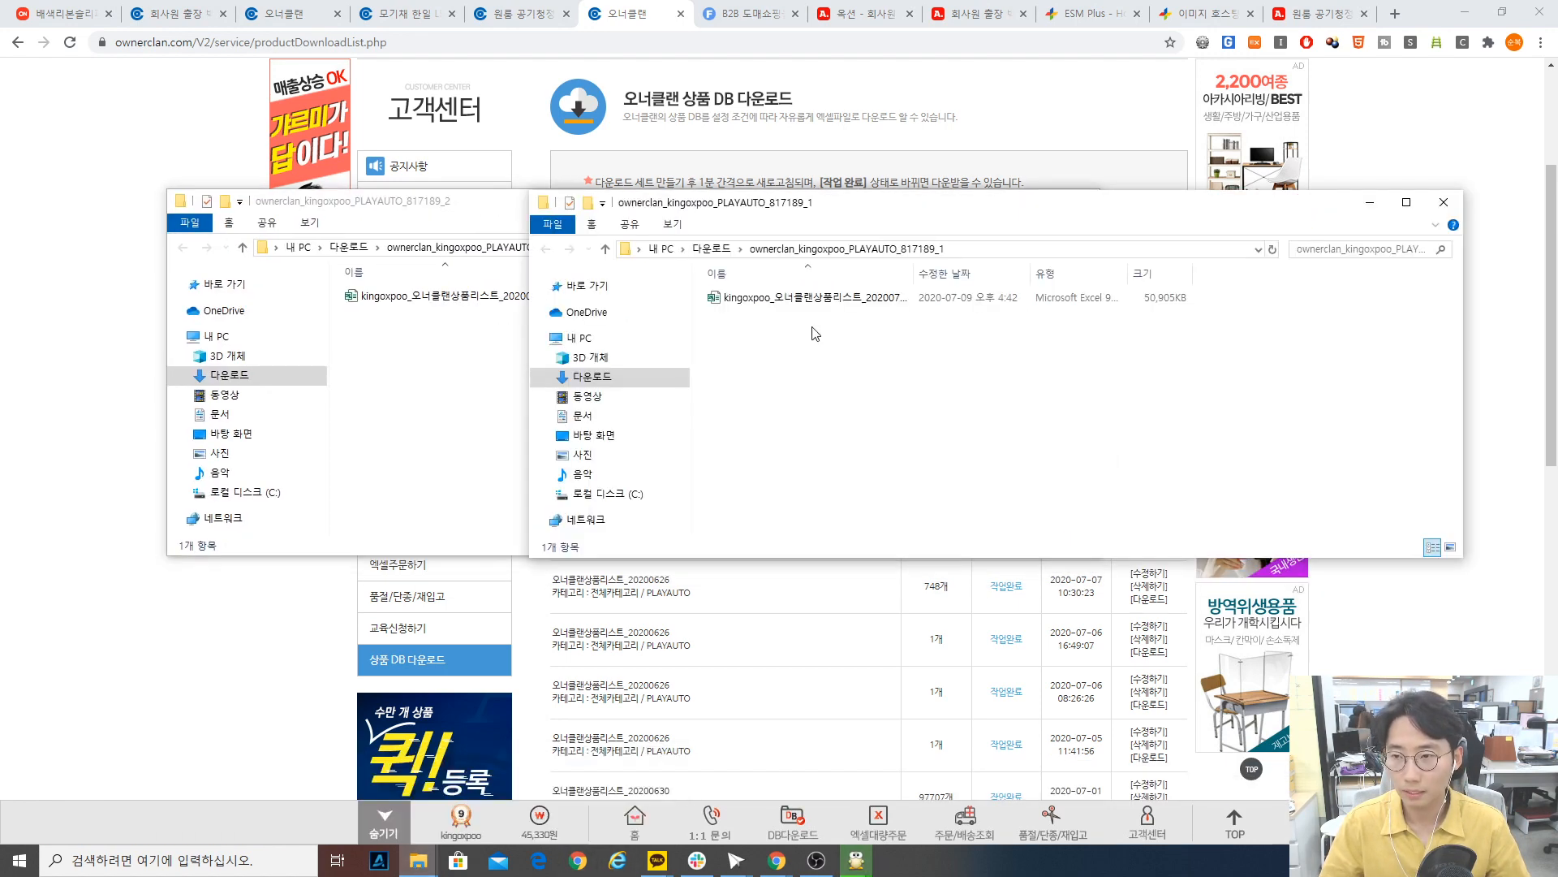
- Open the Excel product lists from both extracted folders, 817189_1 and 817189_2
{"action": "left_click", "coordinate": [837, 299]}
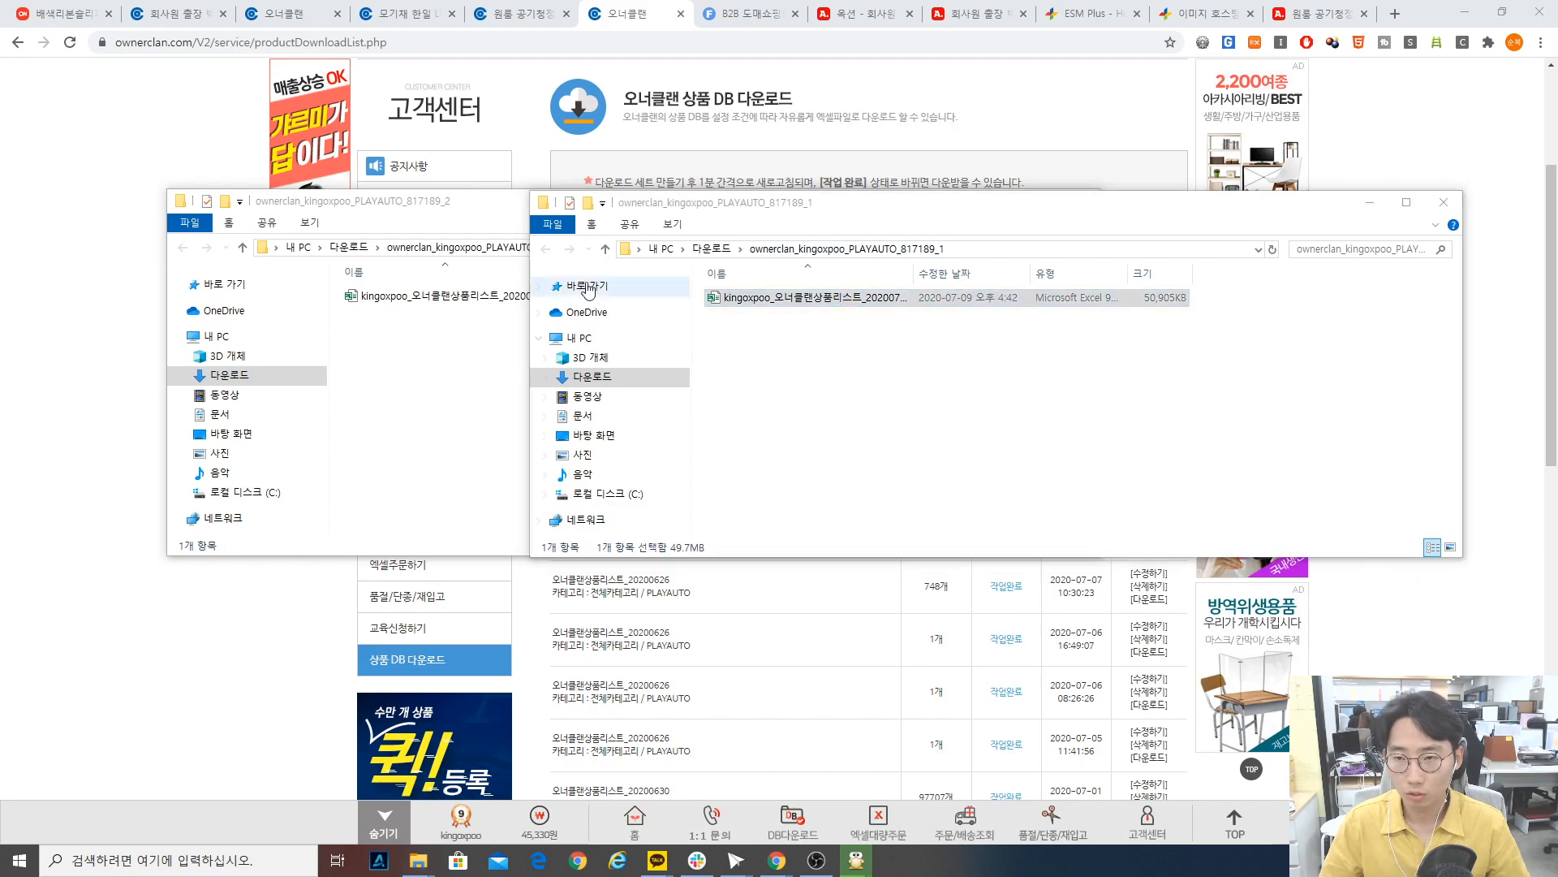
{"action": "key", "text": "Return"}
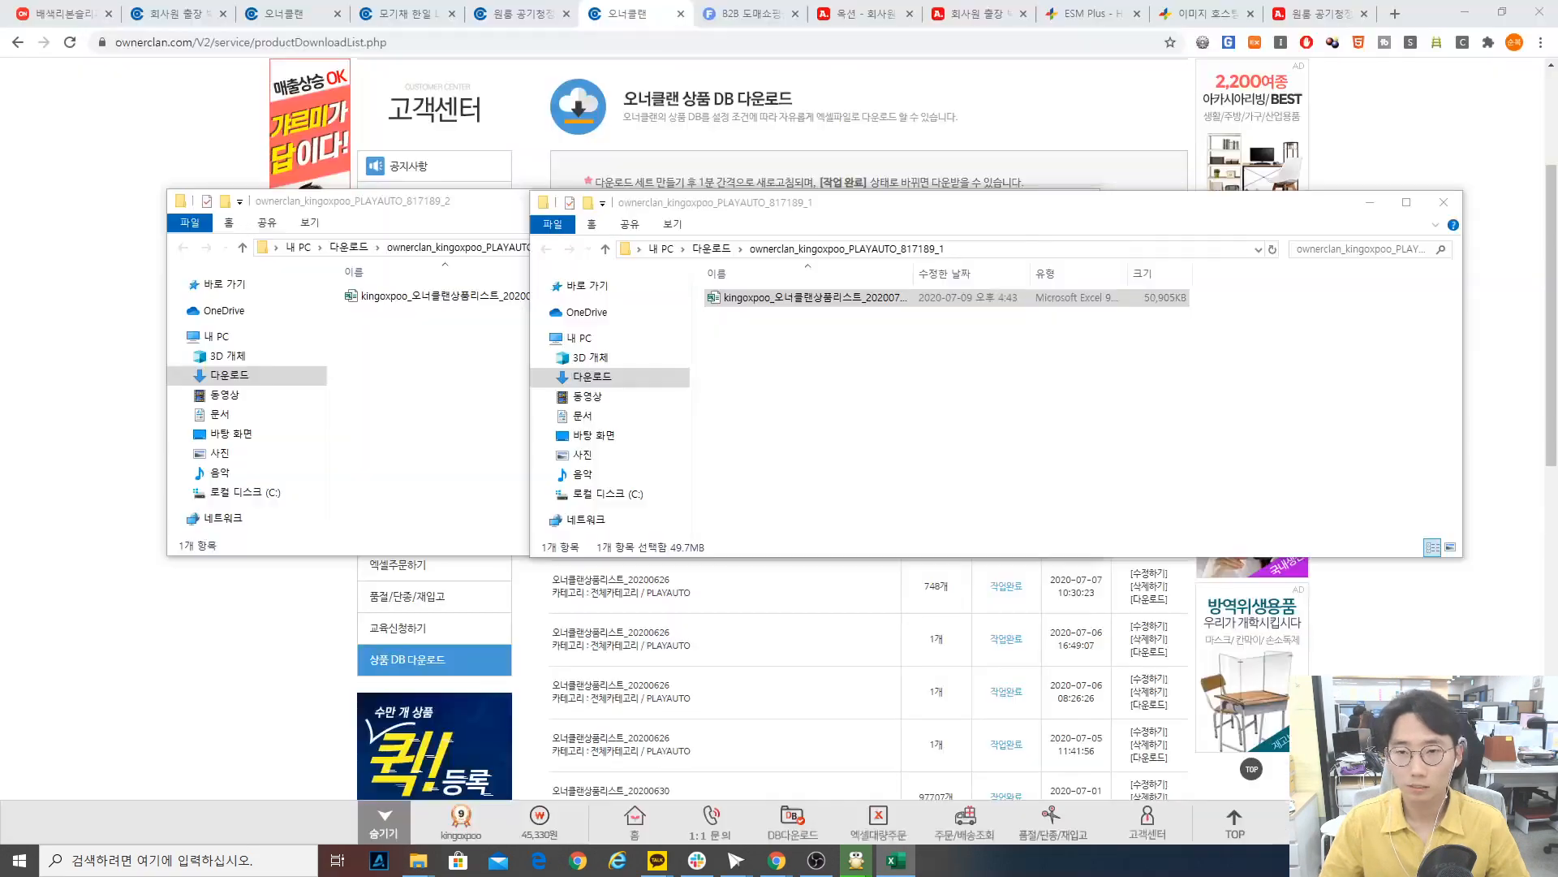
{"action": "left_click", "coordinate": [407, 359]}
{"action": "double_click", "coordinate": [416, 296]}
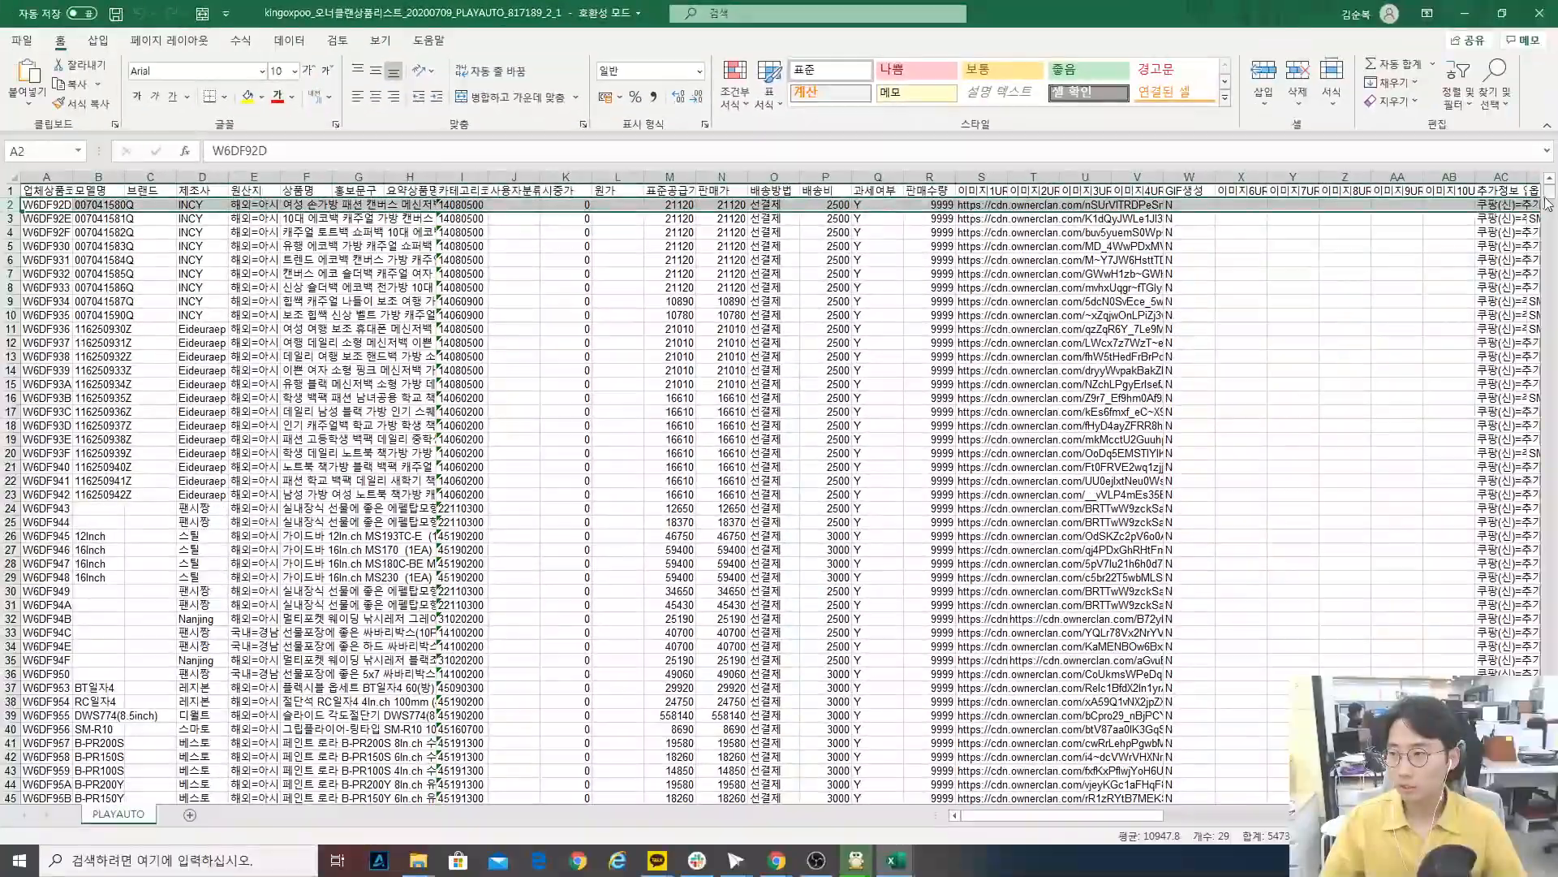
- Copy all product rows, from row 2 to row 1775, in the second workbook (PLAYAUTO_817189_2_1)
{"action": "left_click_drag", "start_coordinate": [1547, 203], "coordinate": [1542, 161]}
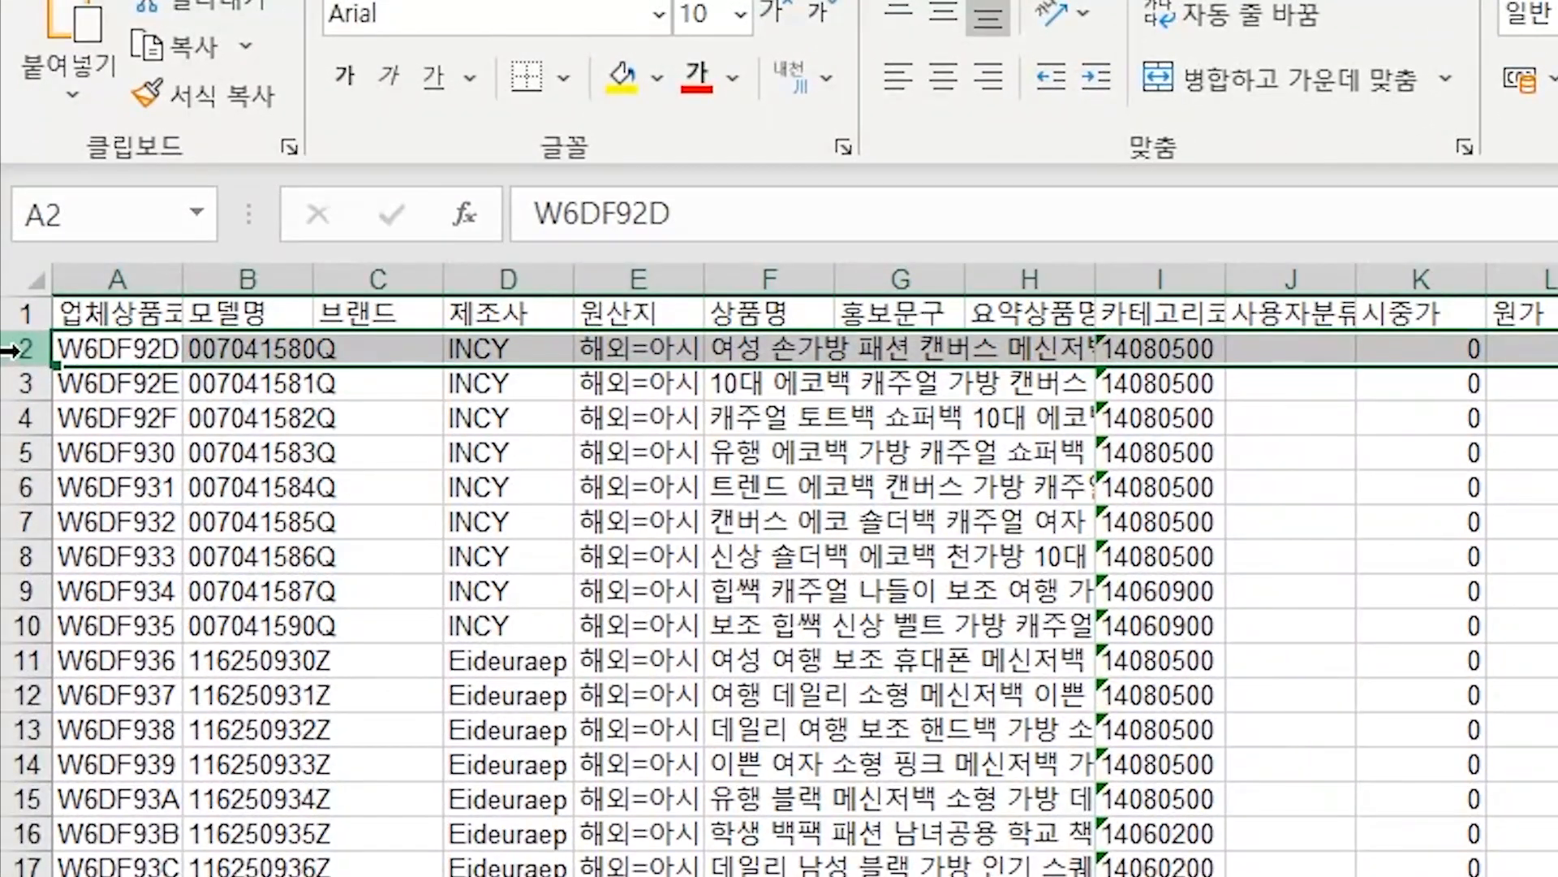
{"action": "left_click_drag", "start_coordinate": [1552, 341], "coordinate": [1552, 869]}
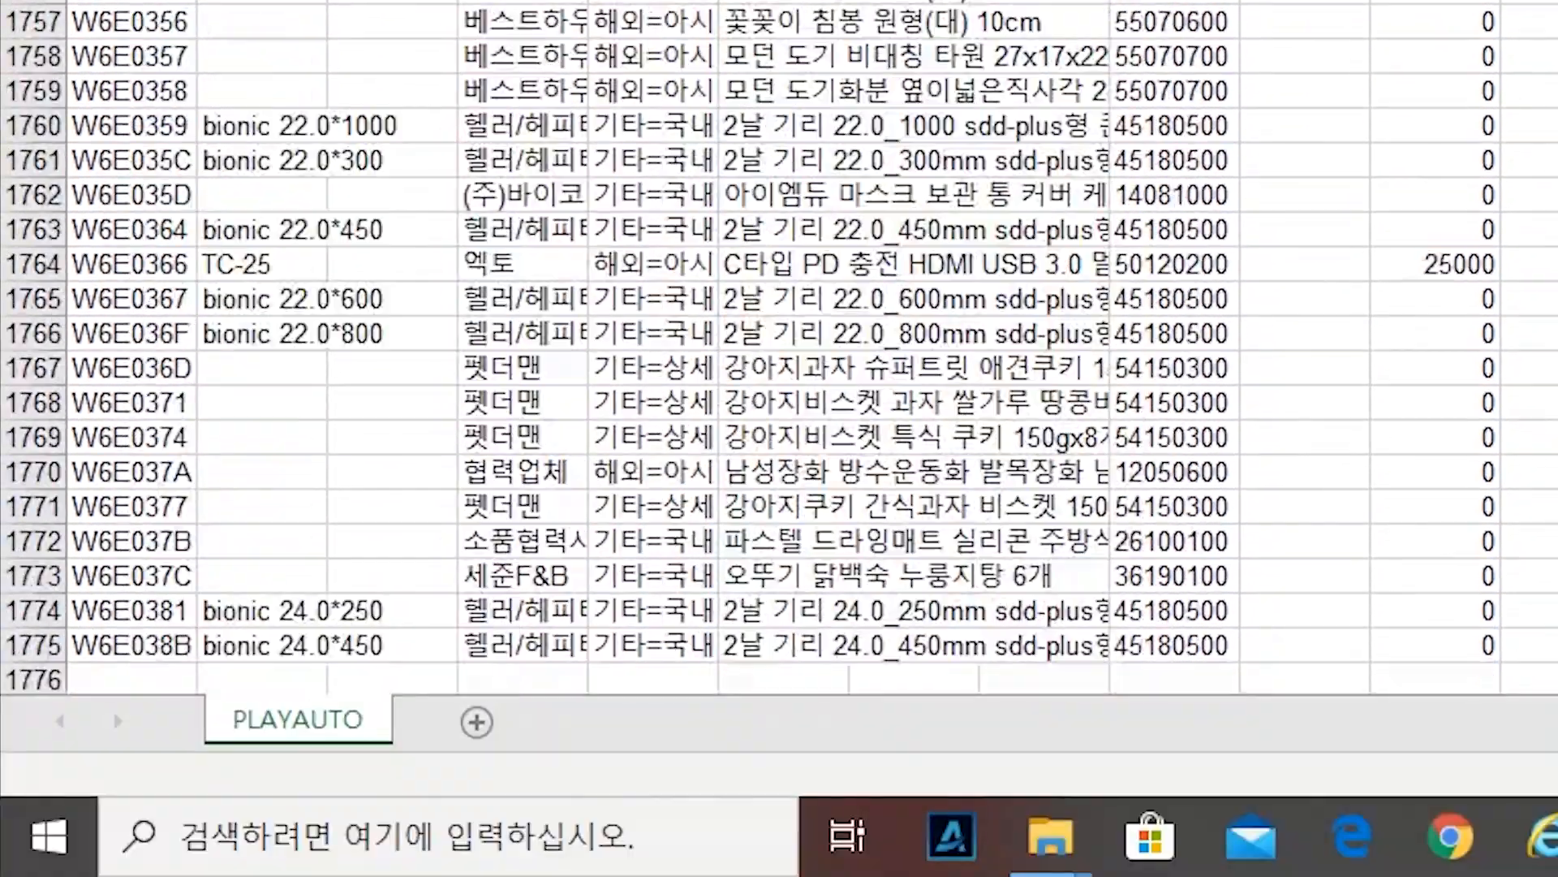
{"action": "left_click", "coordinate": [28, 645], "text": "shift"}
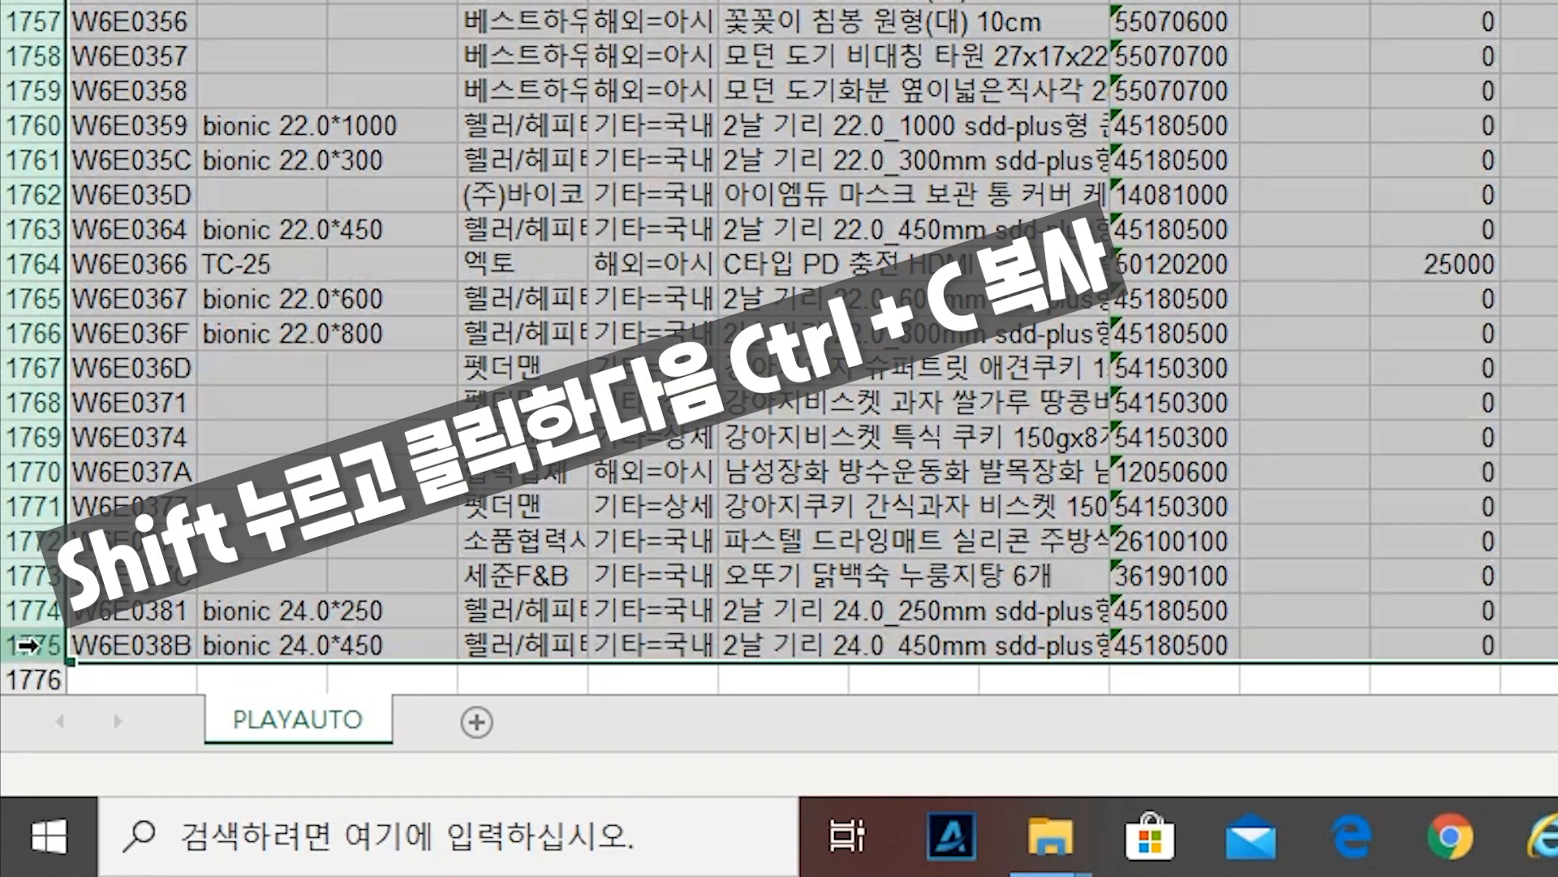
{"action": "key", "text": "ctrl+c"}
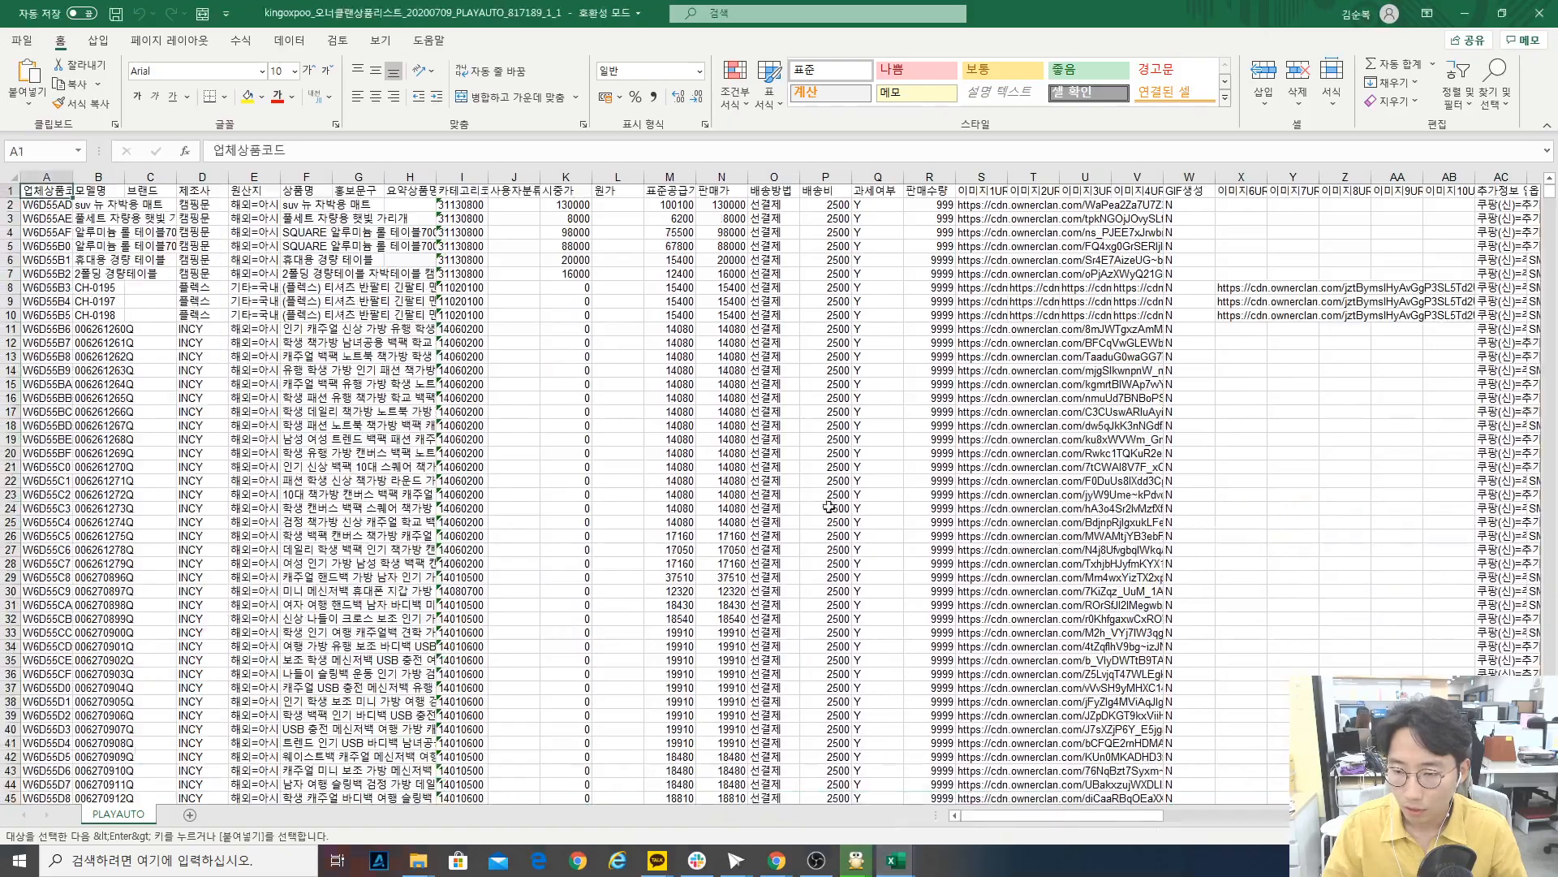
- Paste the copied product rows into the PLAYAUTO_817189_1_1 workbook, starting at the first empty row, 30002
{"action": "left_click", "coordinate": [493, 314]}
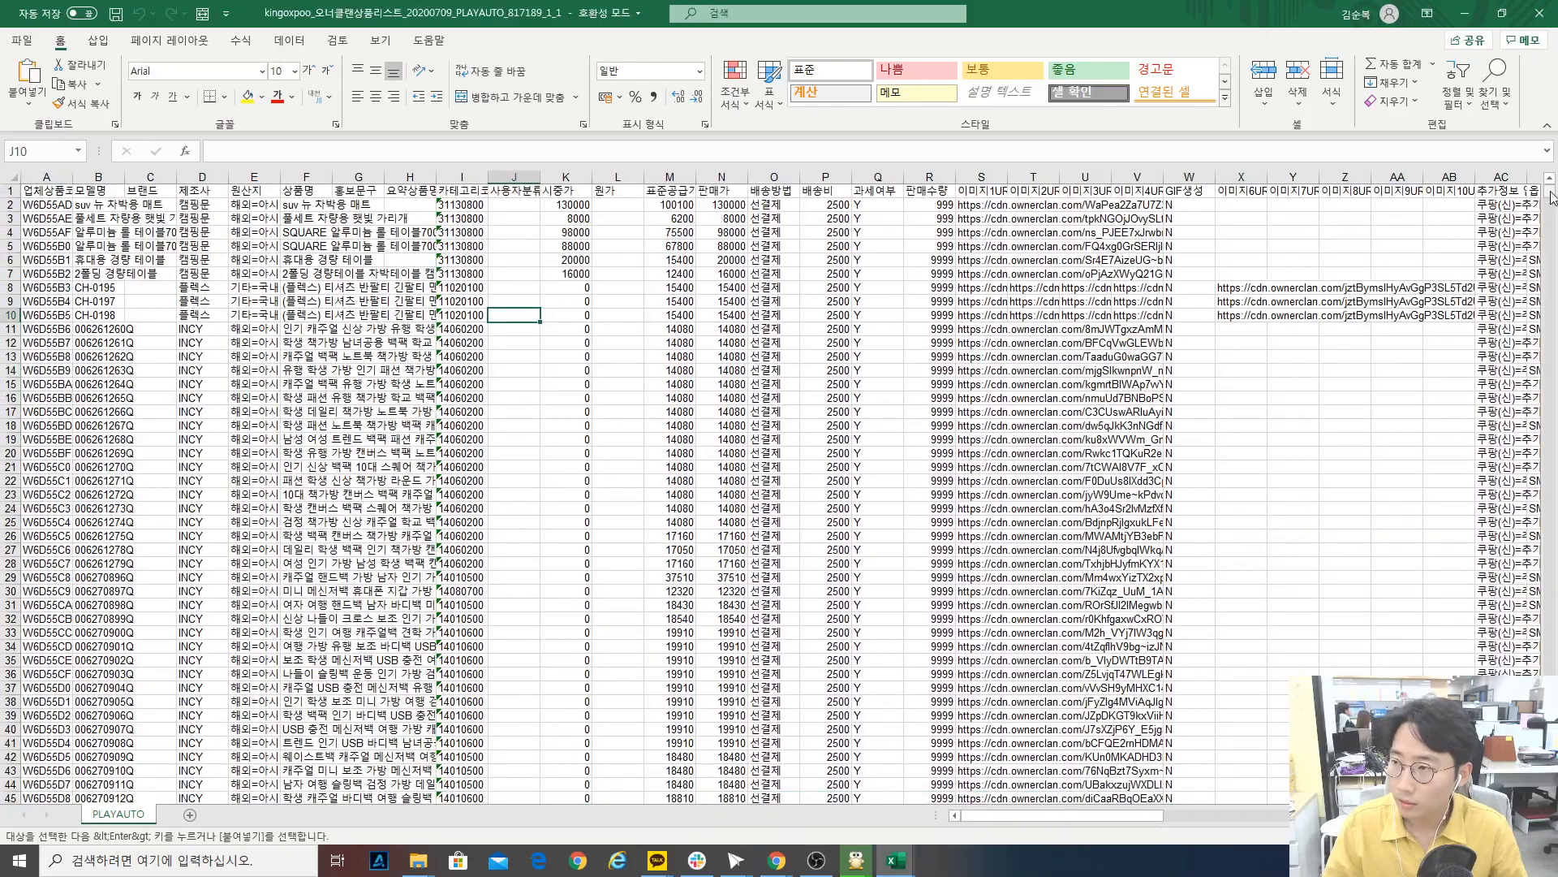
{"action": "left_click_drag", "start_coordinate": [1552, 193], "coordinate": [1551, 771]}
{"action": "left_click", "coordinate": [8, 633]}
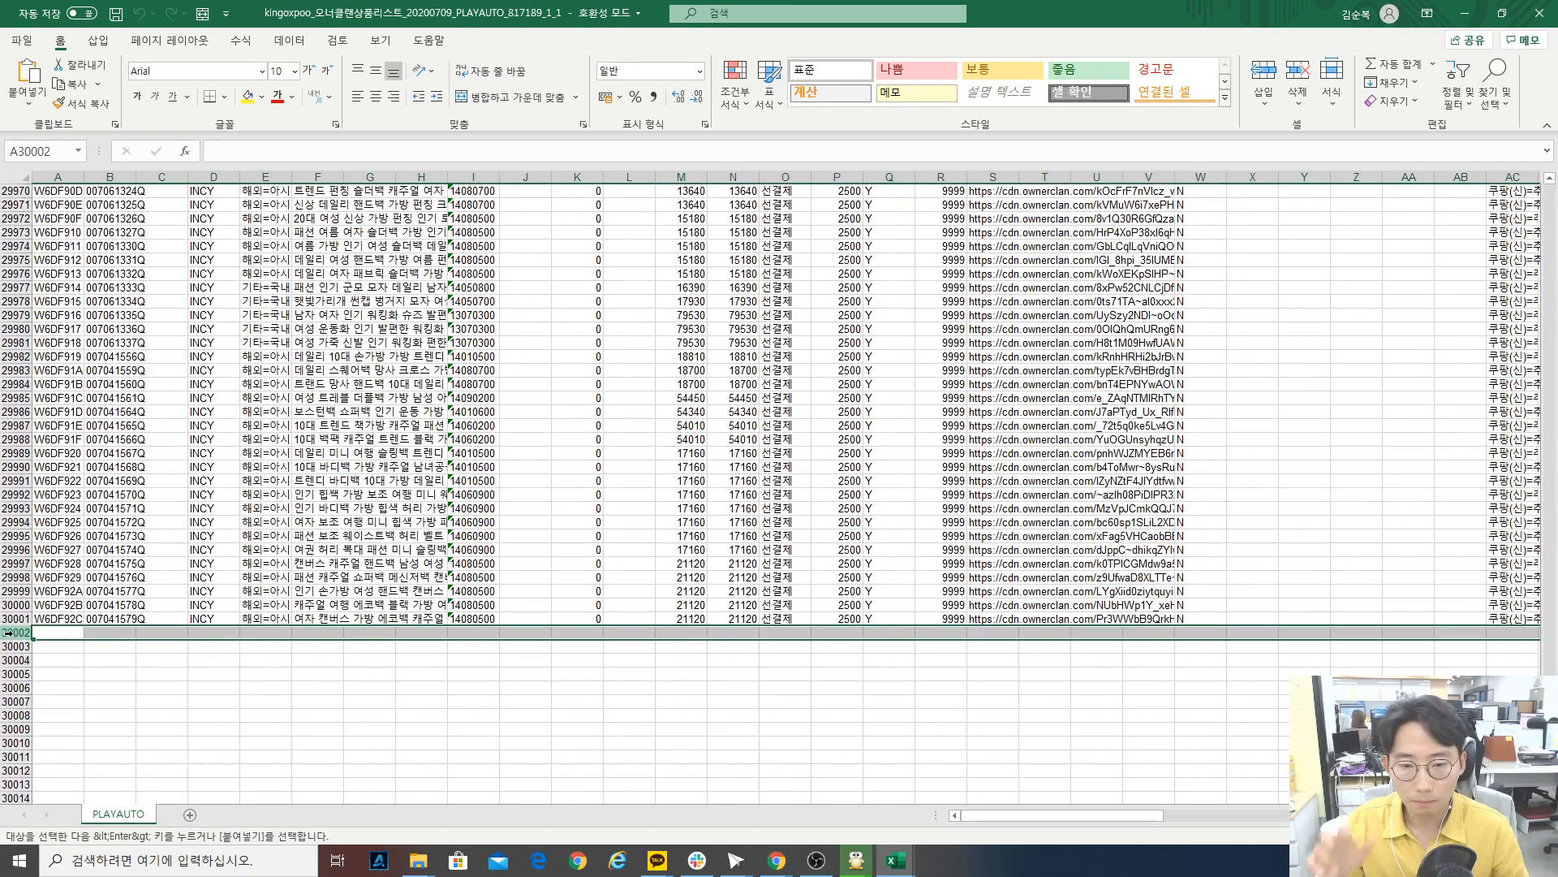
{"action": "key", "text": "ctrl+v"}
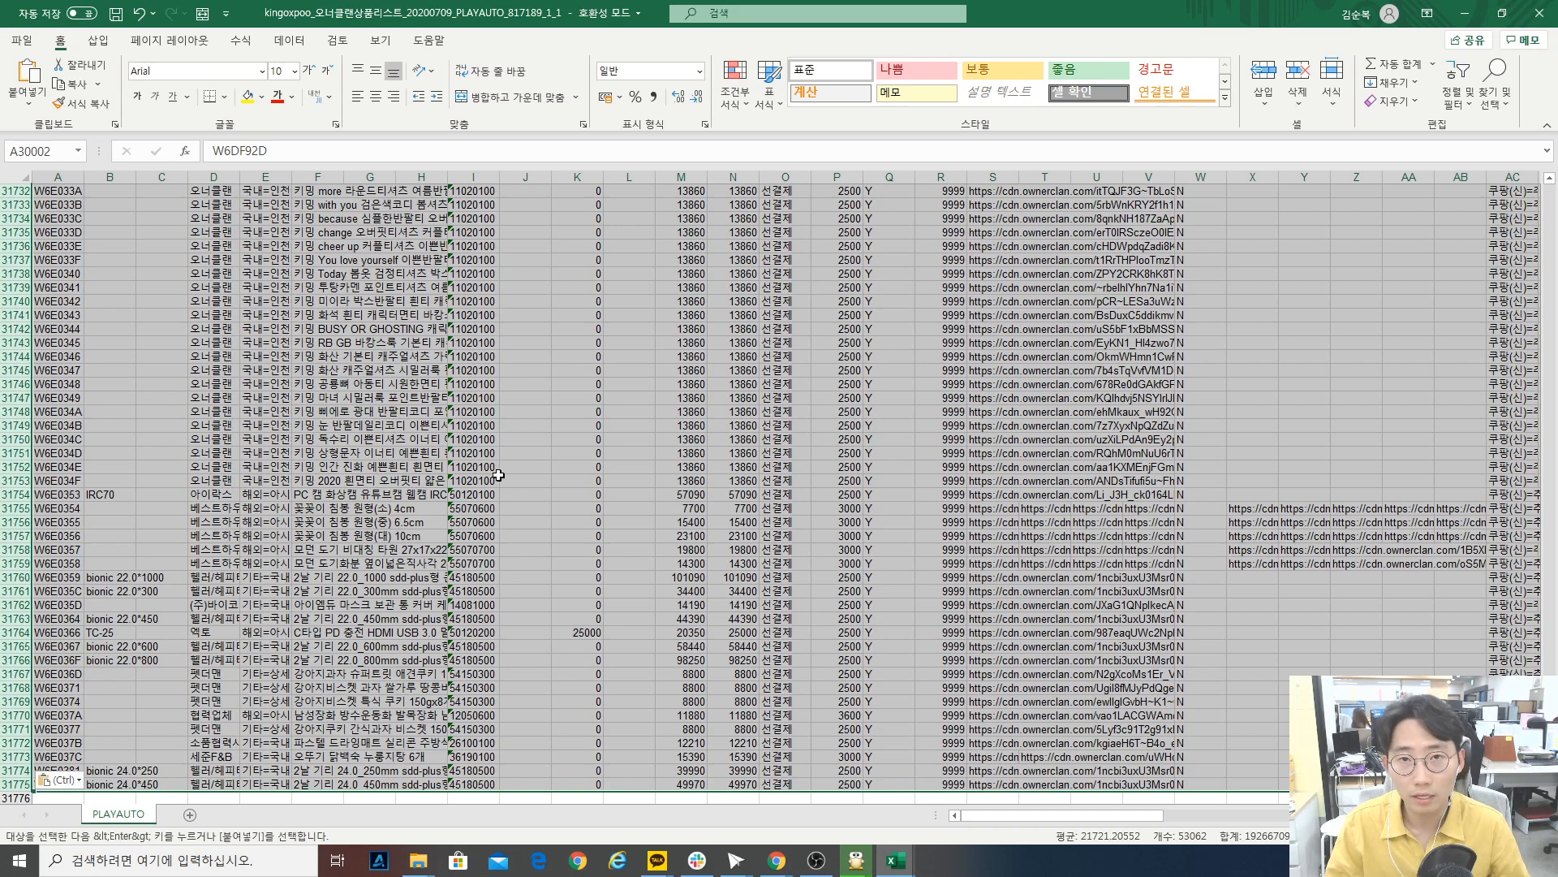
- Close the second product list workbook without saving it, keeping the combined PLAYAUTO_817189_1_1 workbook open
{"action": "left_click", "coordinate": [798, 634]}
{"action": "left_click", "coordinate": [909, 872]}
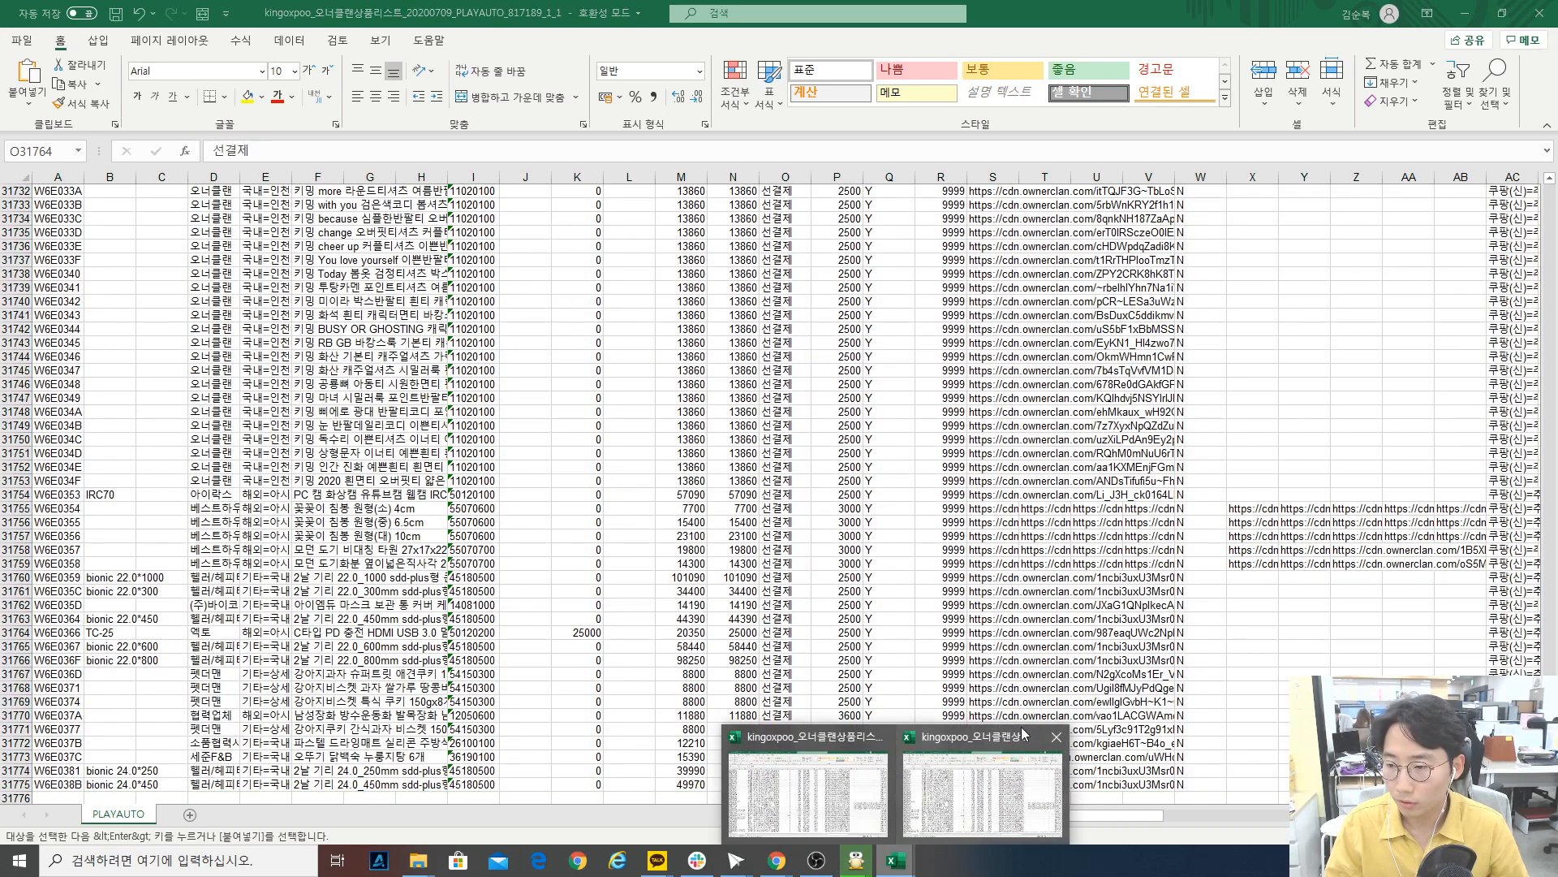
{"action": "left_click", "coordinate": [1058, 739]}
{"action": "left_click", "coordinate": [773, 488]}
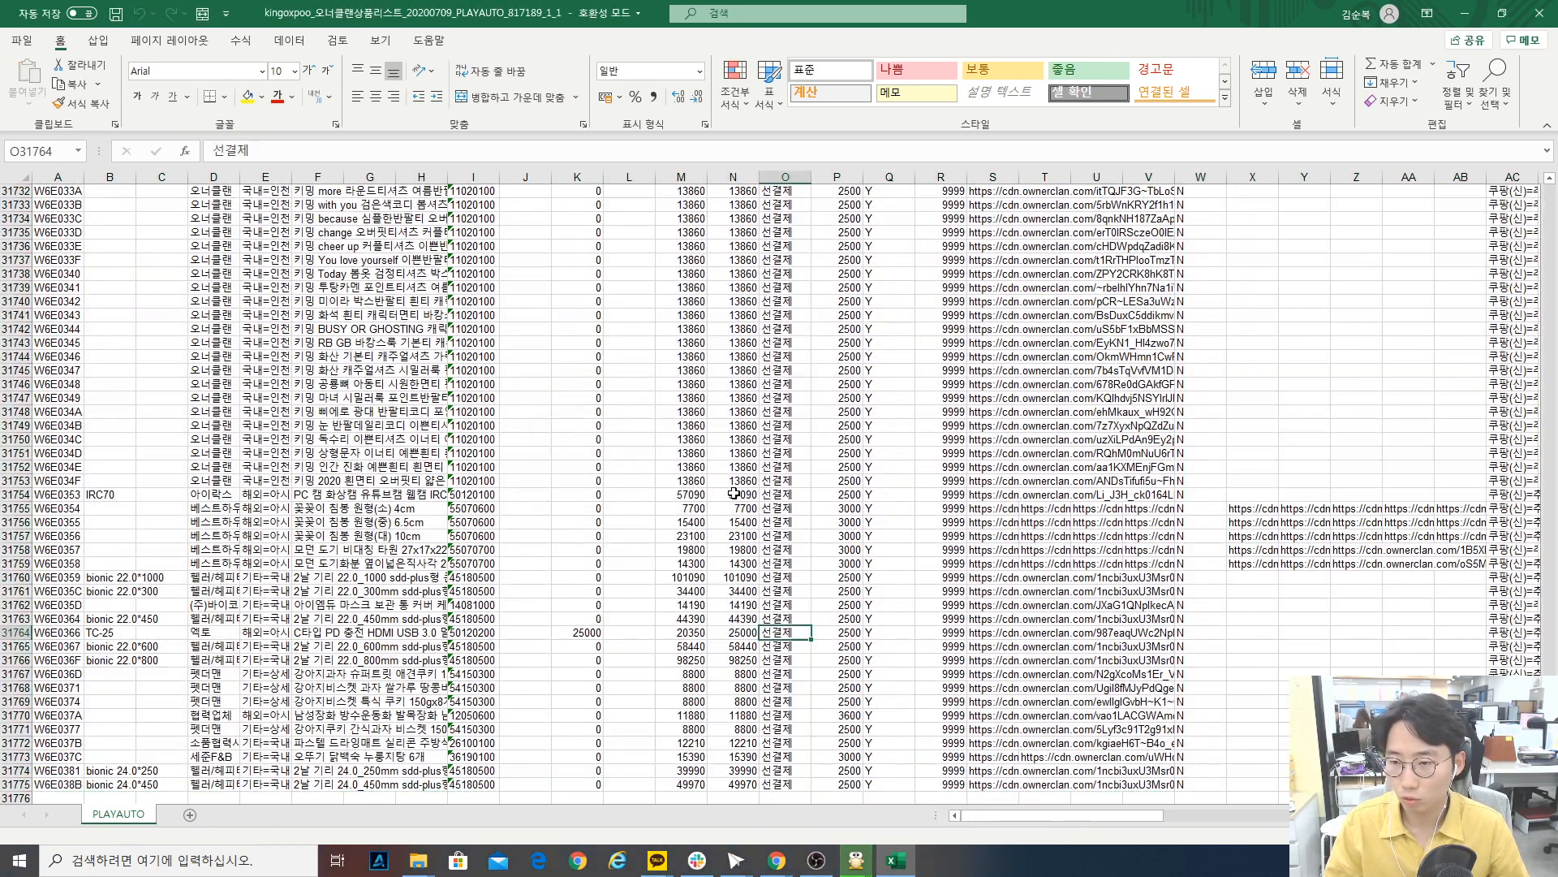
- Return to the start of the combined product list and compare the 브랜드 and 제조사 columns
{"action": "left_click", "coordinate": [734, 494]}
{"action": "left_click_drag", "start_coordinate": [1550, 785], "coordinate": [1553, 175]}
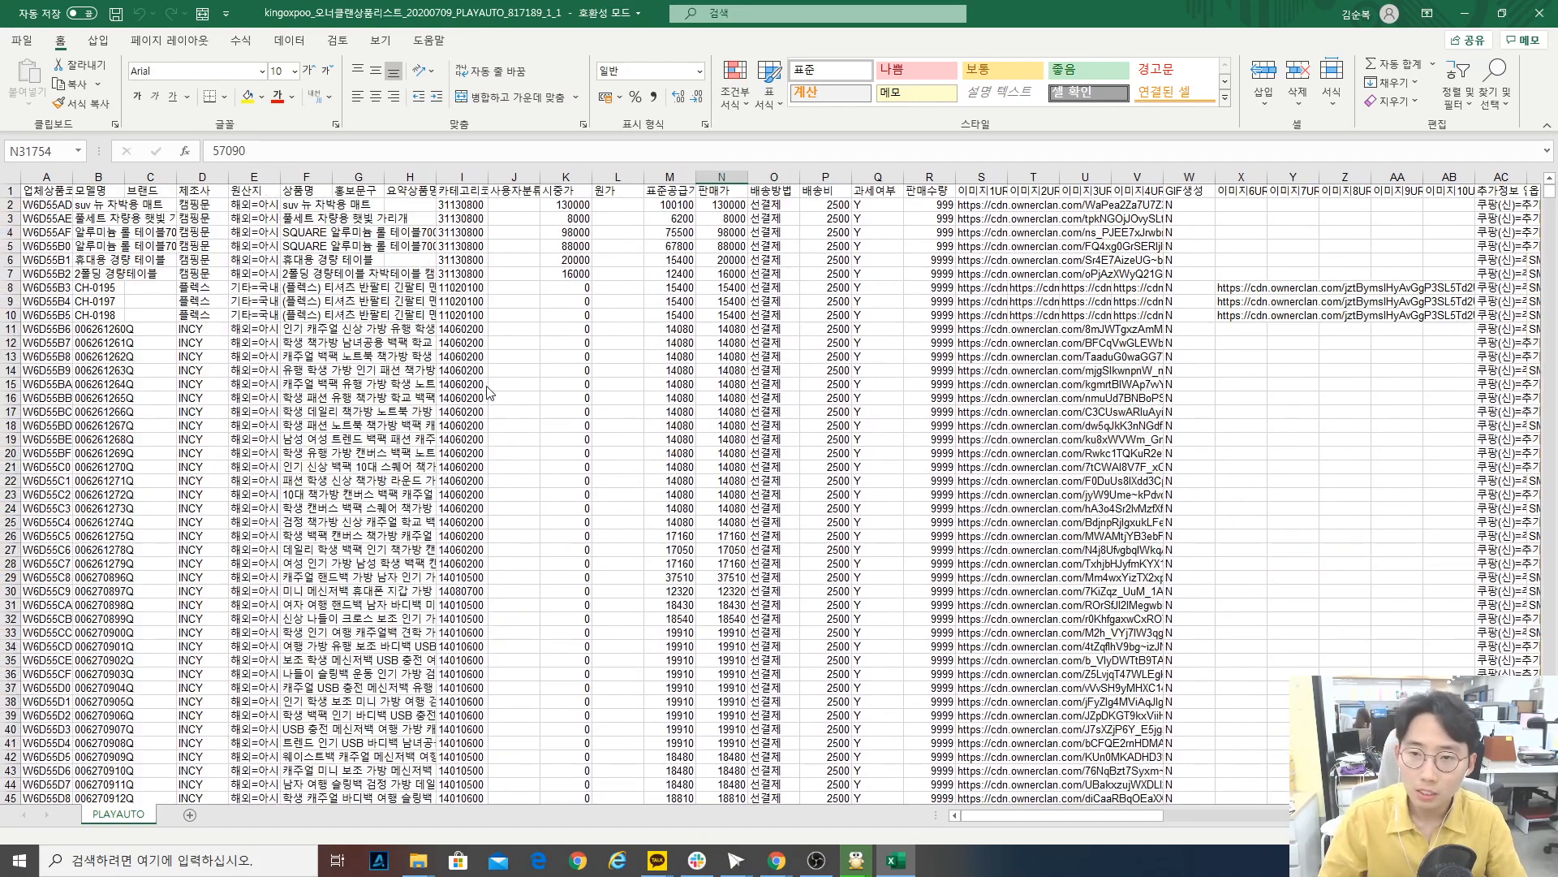
{"action": "left_click", "coordinate": [486, 385]}
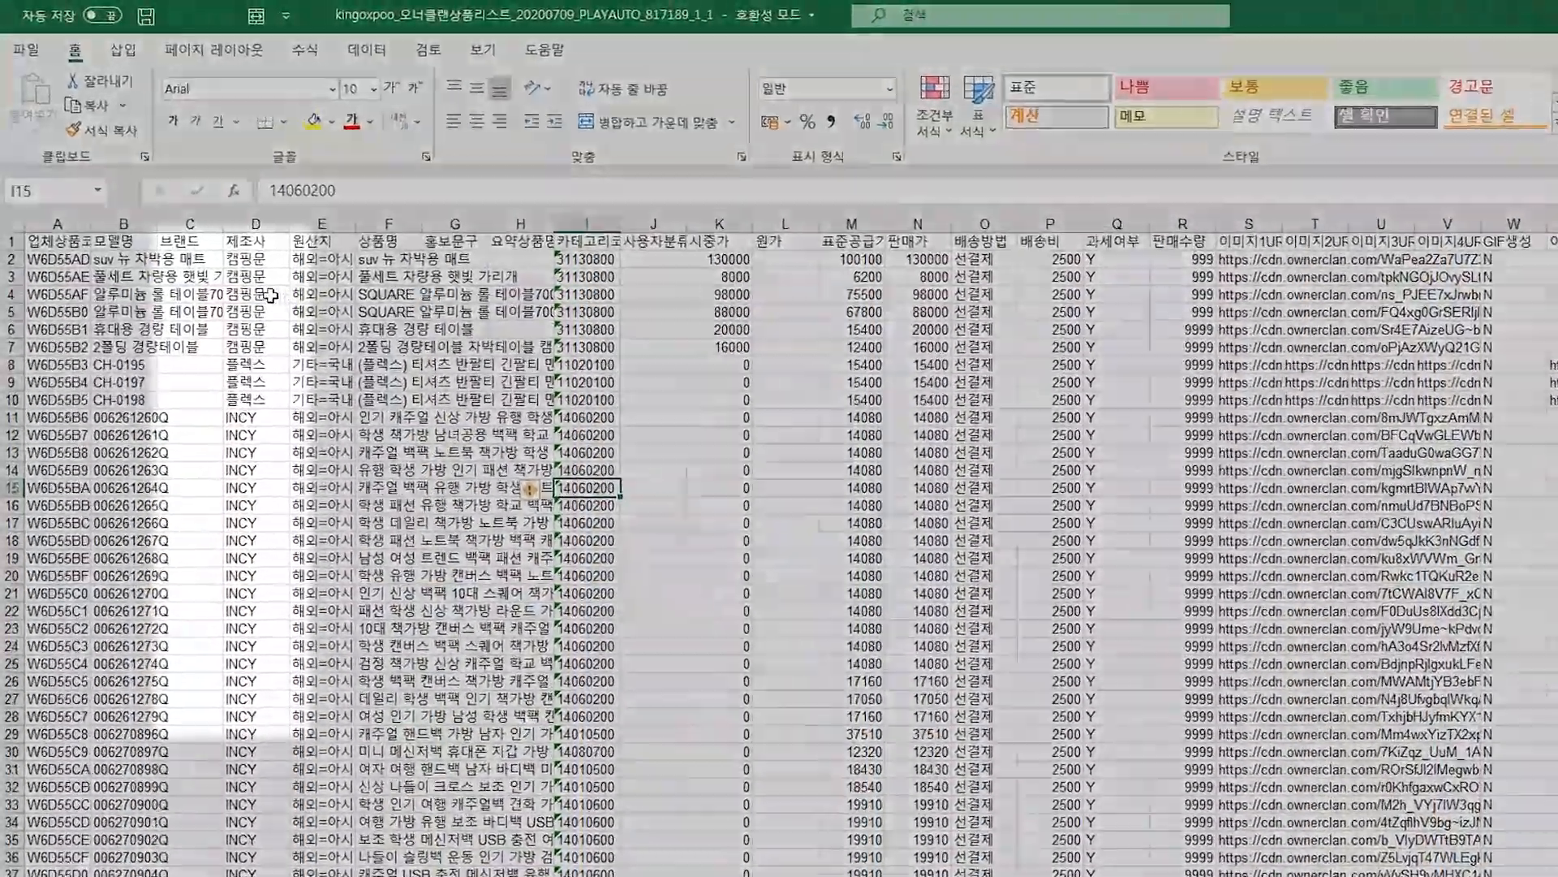
{"action": "left_click", "coordinate": [190, 192]}
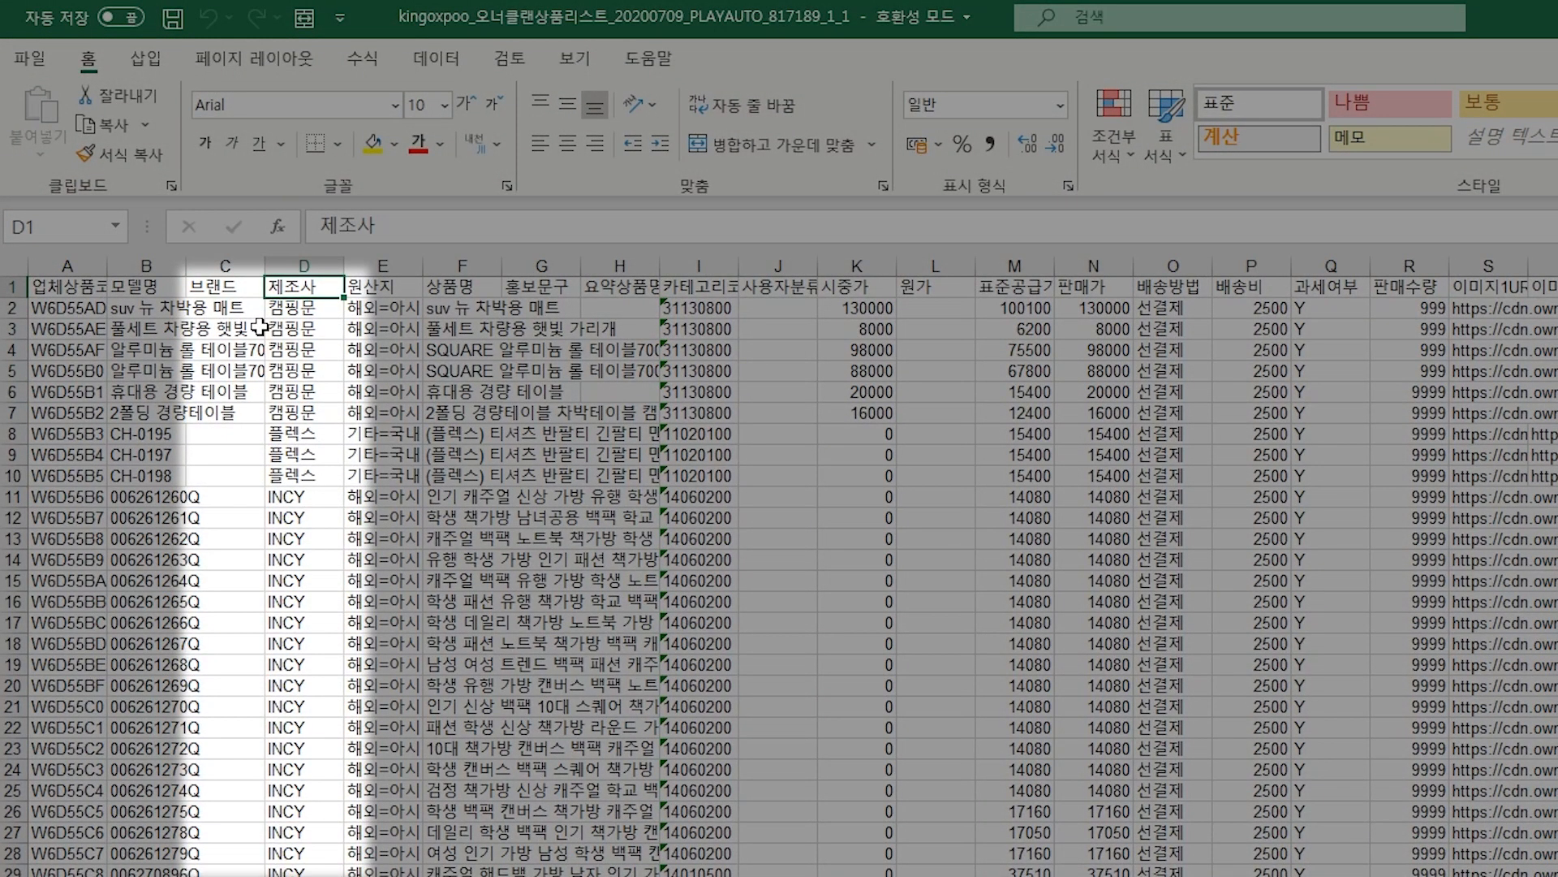
{"action": "left_click", "coordinate": [253, 315]}
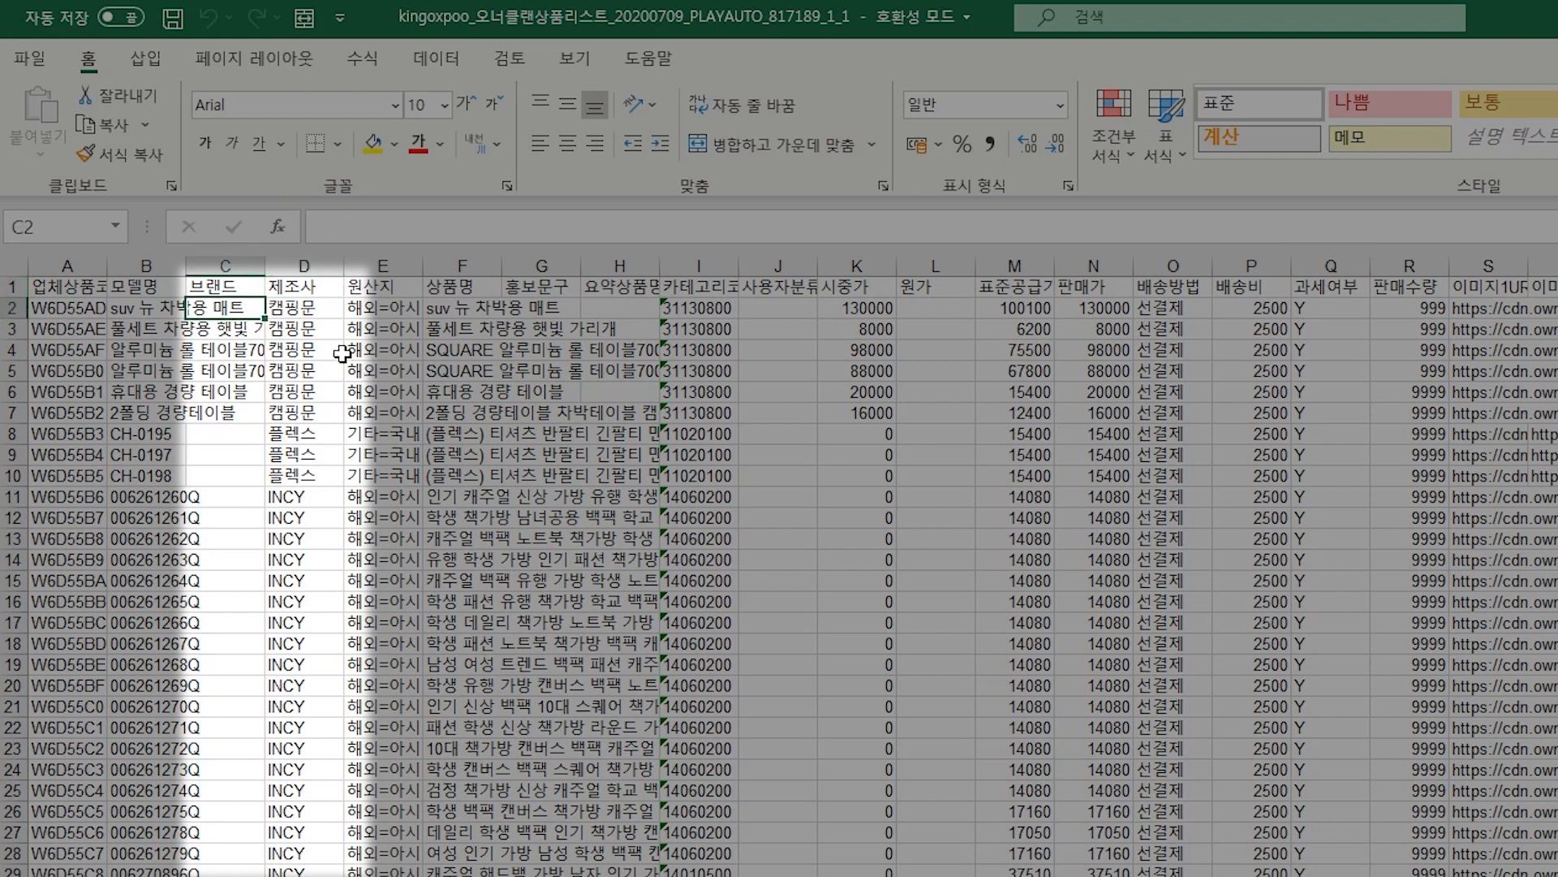
- Copy all 제조사 values from D2 down to the last product row, D31775
{"action": "left_click", "coordinate": [296, 312]}
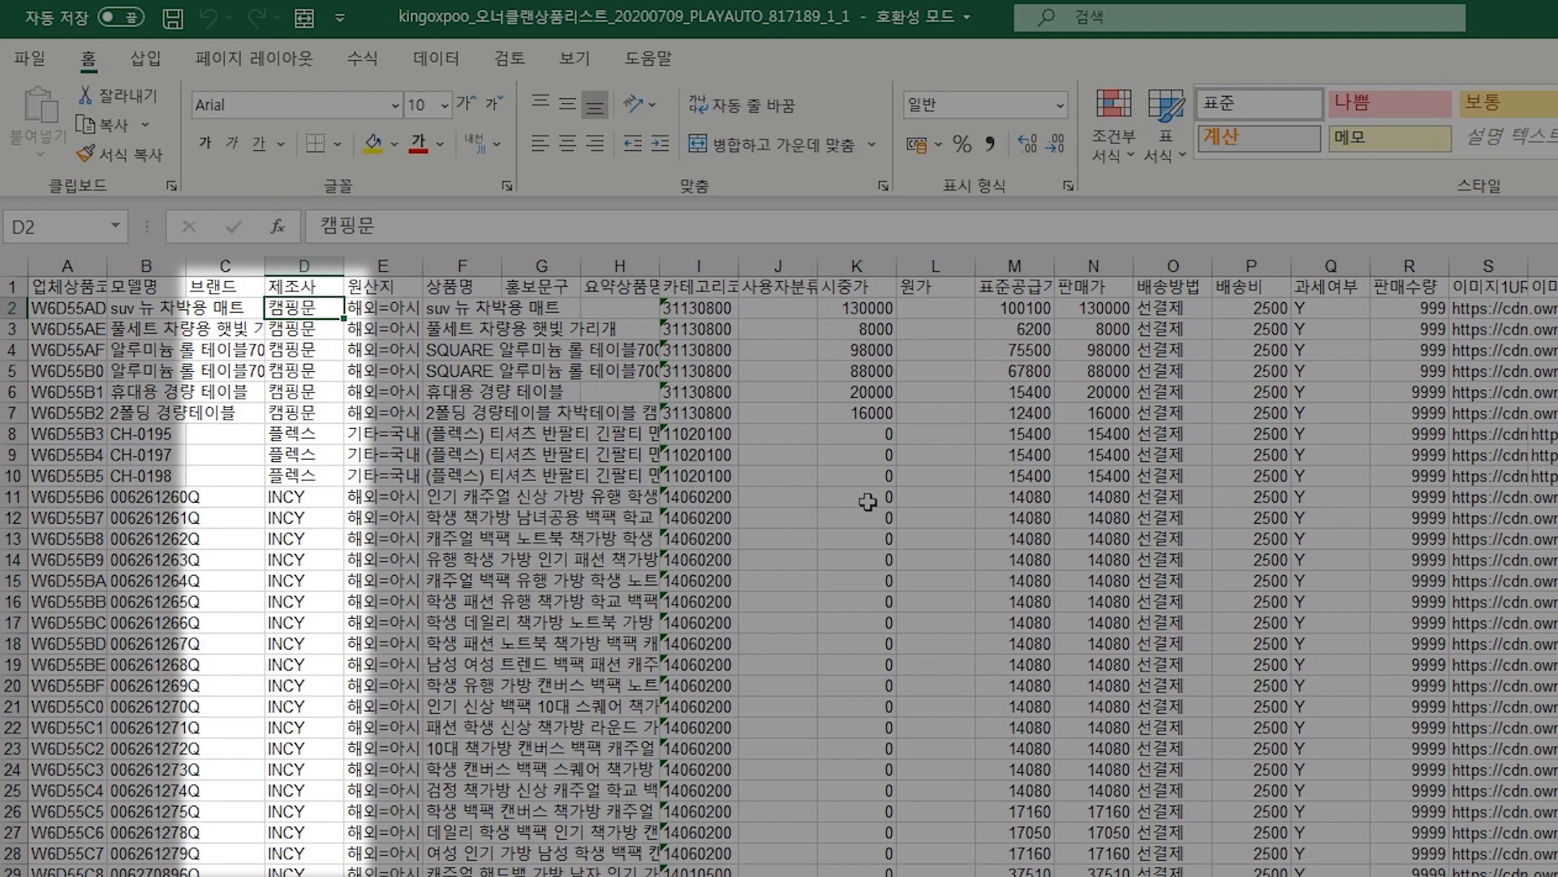
{"action": "scroll", "coordinate": [780, 568], "scroll_direction": "down", "scroll_amount": 20}
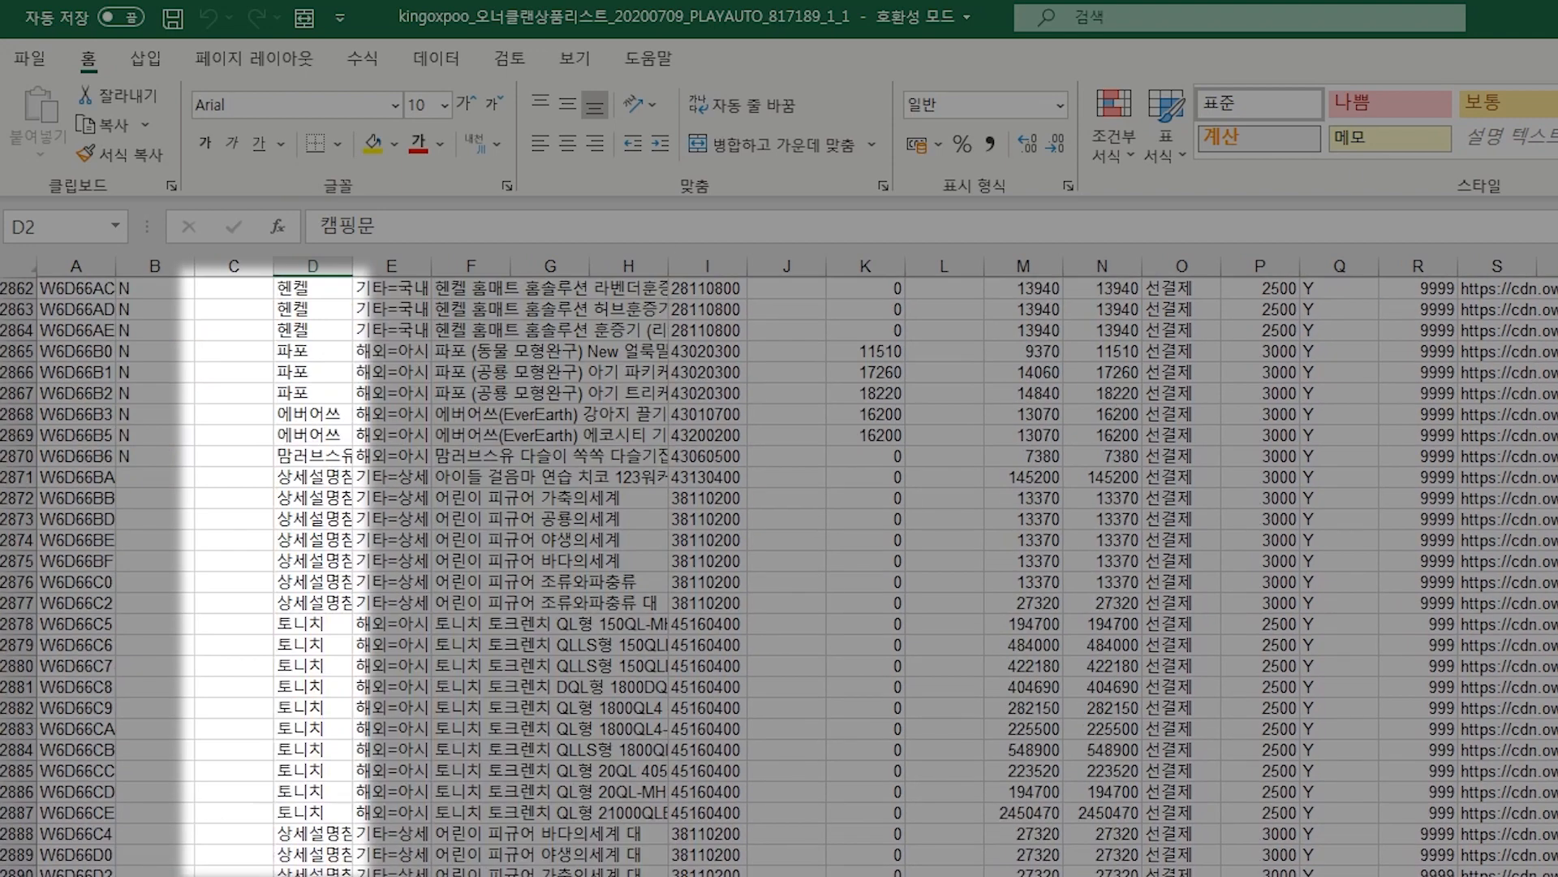
{"action": "scroll", "coordinate": [779, 568], "scroll_direction": "down", "scroll_amount": 20}
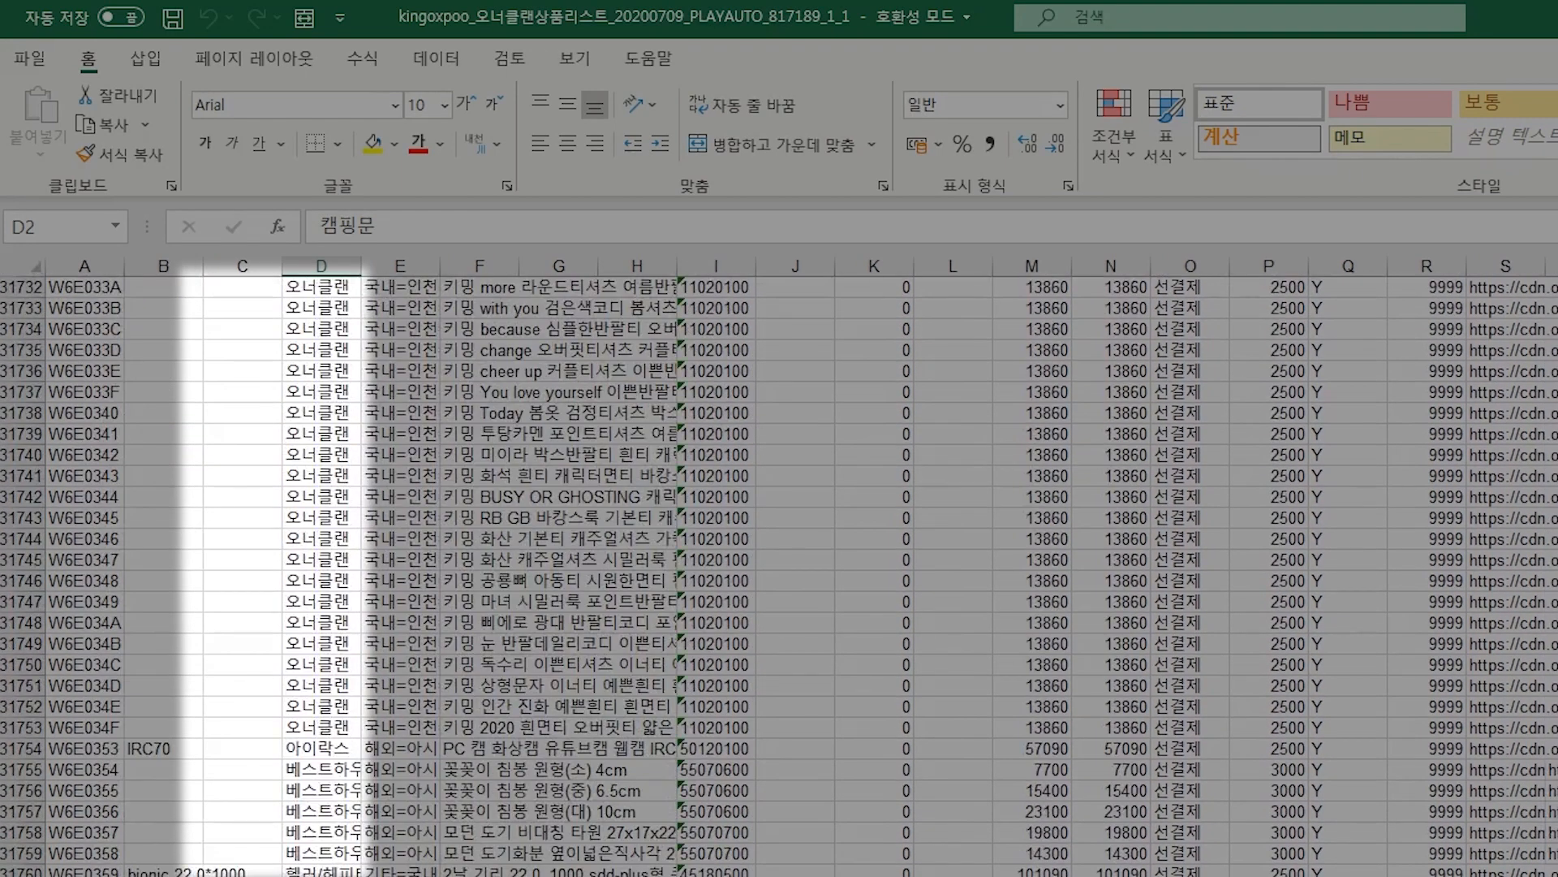
{"action": "left_click", "coordinate": [321, 873], "text": "shift"}
{"action": "key", "text": "ctrl+c"}
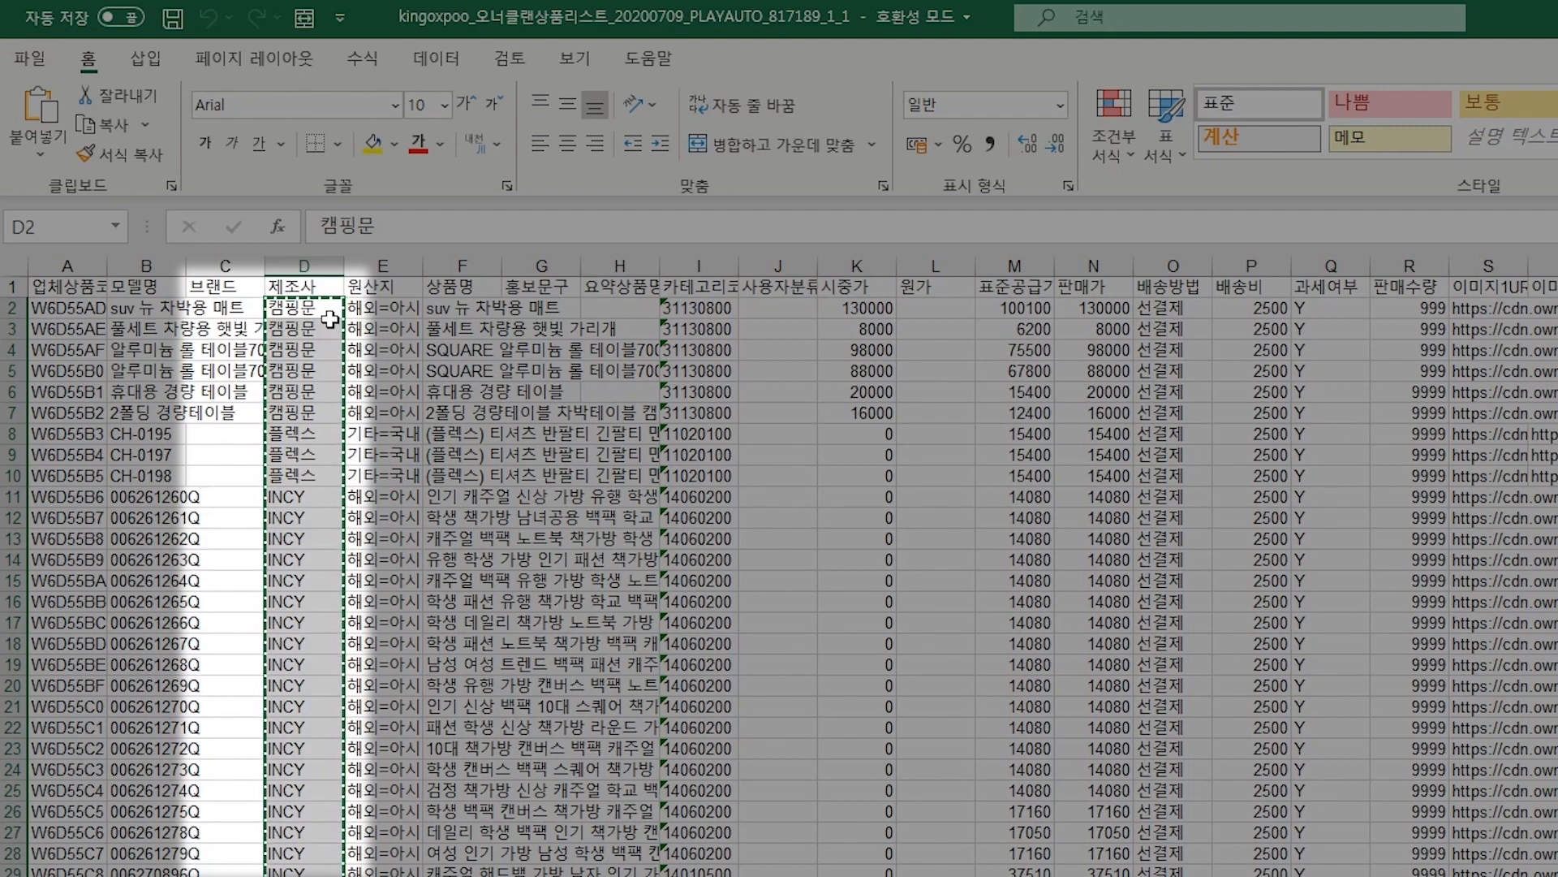
{"action": "left_click", "coordinate": [281, 309]}
{"action": "scroll", "coordinate": [779, 569], "scroll_direction": "down", "scroll_amount": 20}
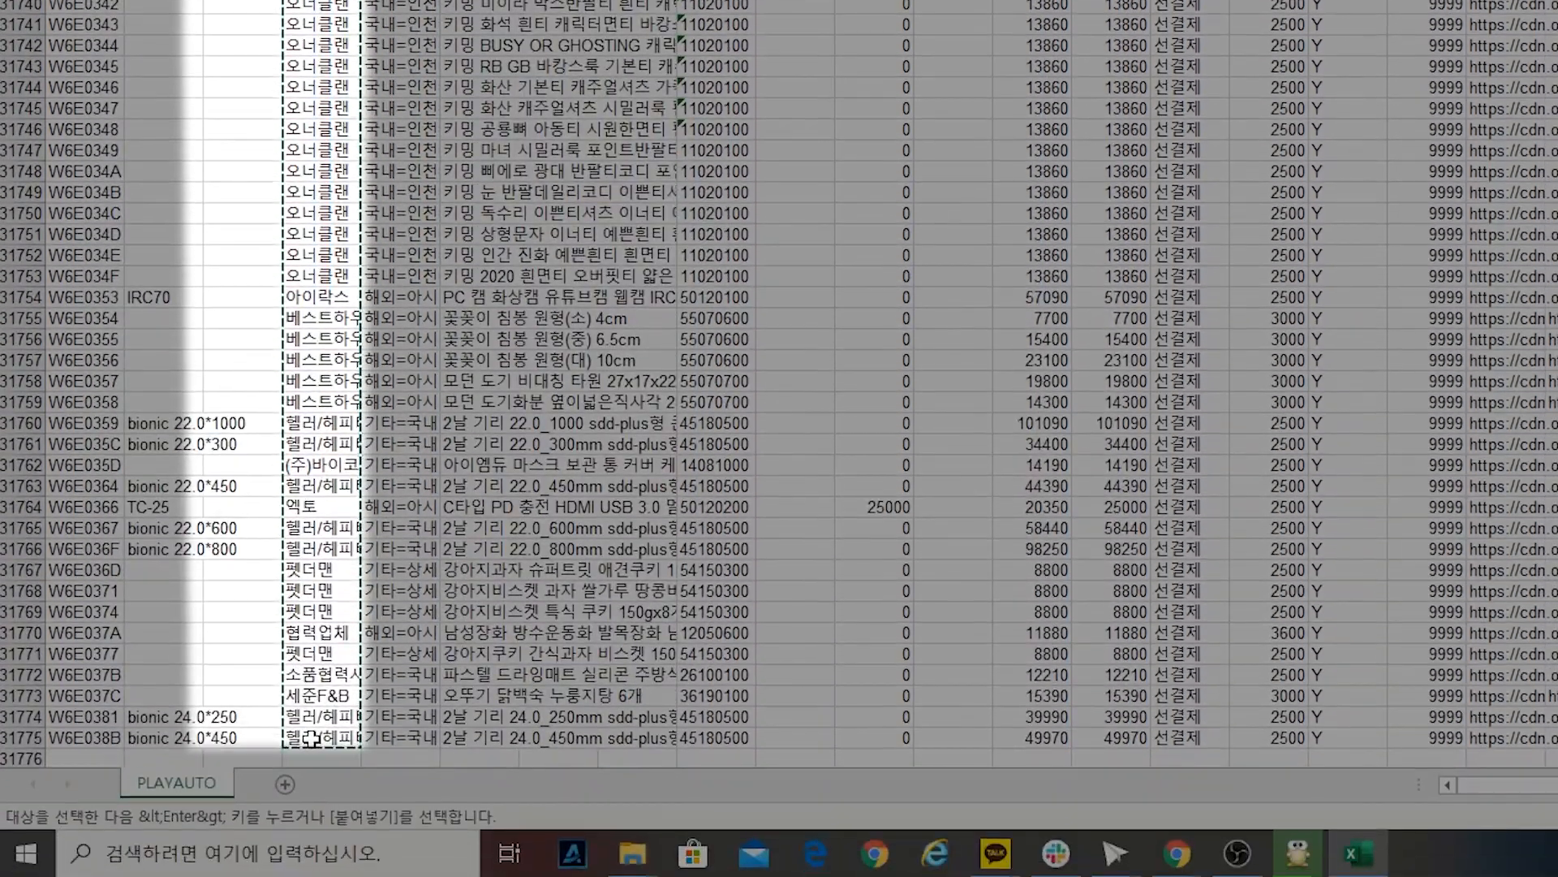
{"action": "left_click", "coordinate": [312, 739], "text": "shift"}
{"action": "key", "text": "ctrl+v"}
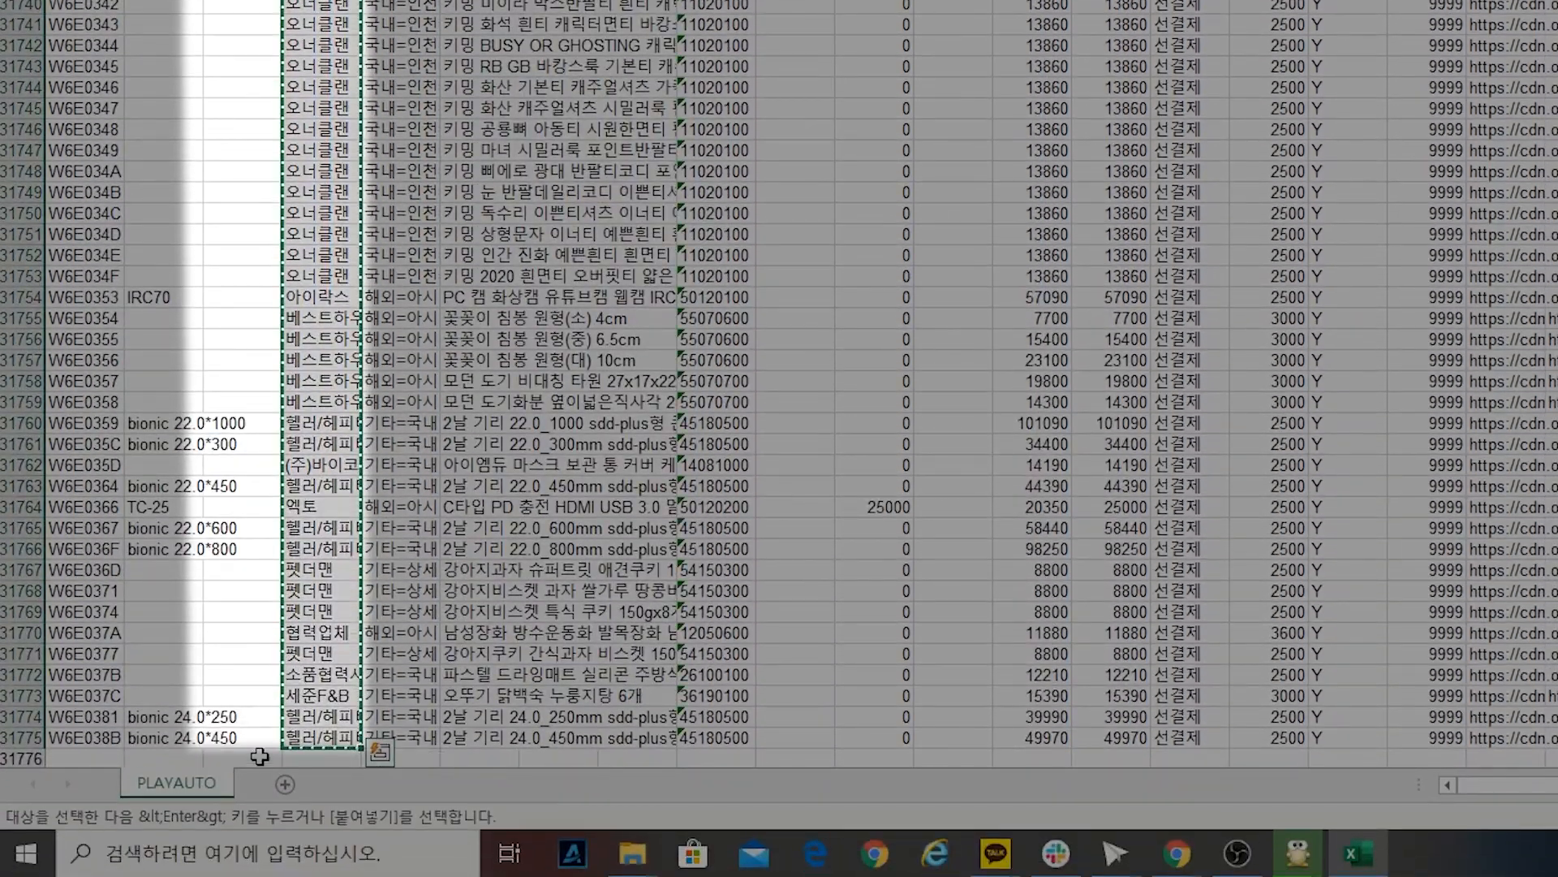
- Paste the copied 제조사 values into the 브랜드 column, starting at C2
{"action": "scroll", "coordinate": [271, 740], "scroll_direction": "up", "scroll_amount": 20}
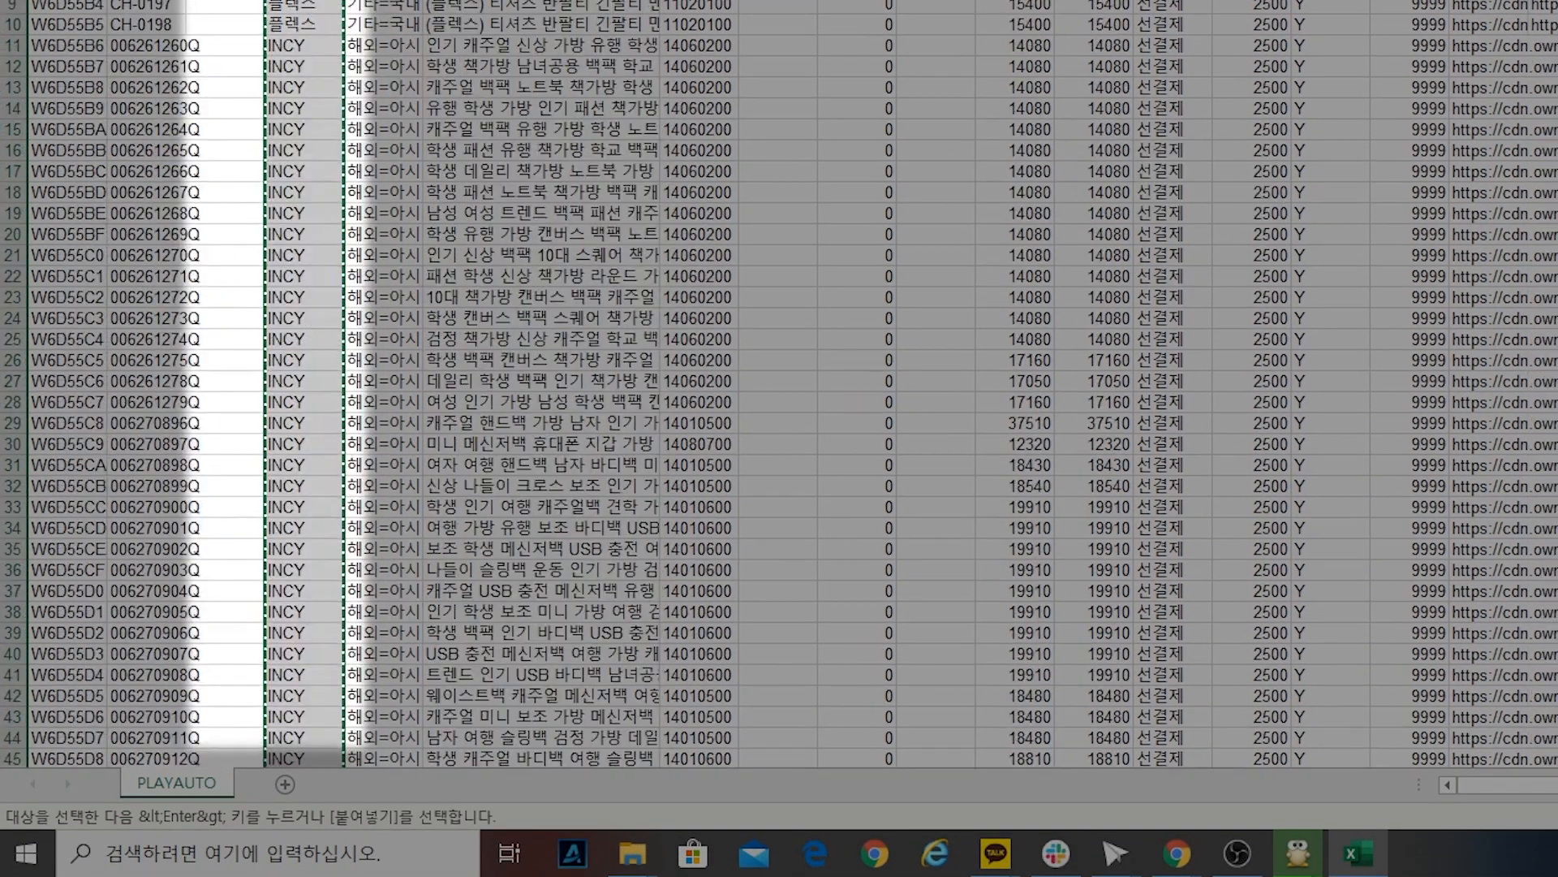
{"action": "left_click", "coordinate": [226, 99]}
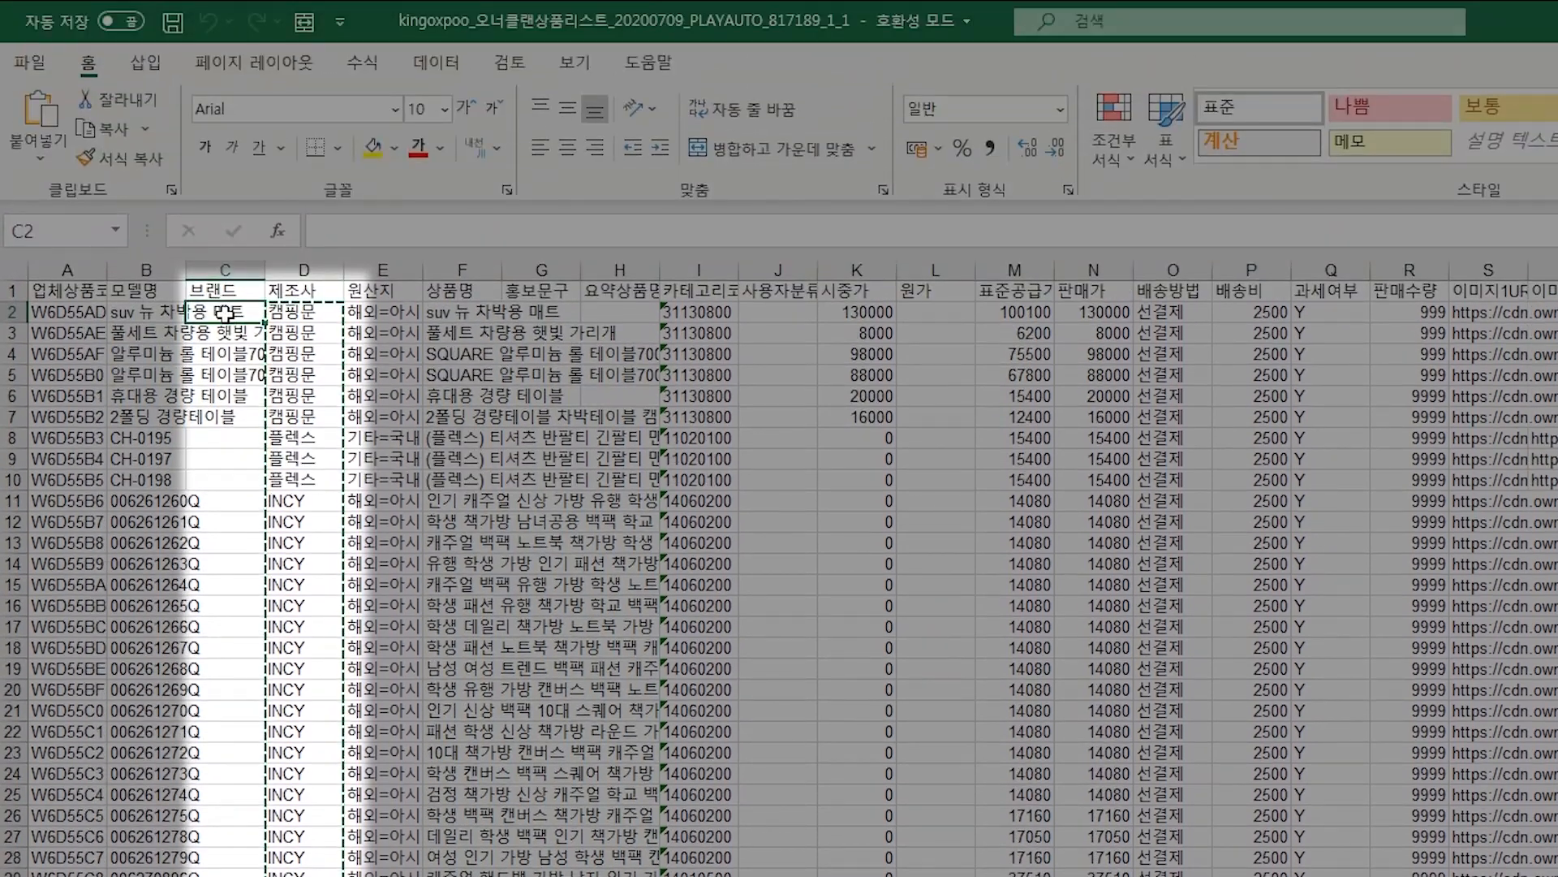
{"action": "key", "text": "ctrl+v"}
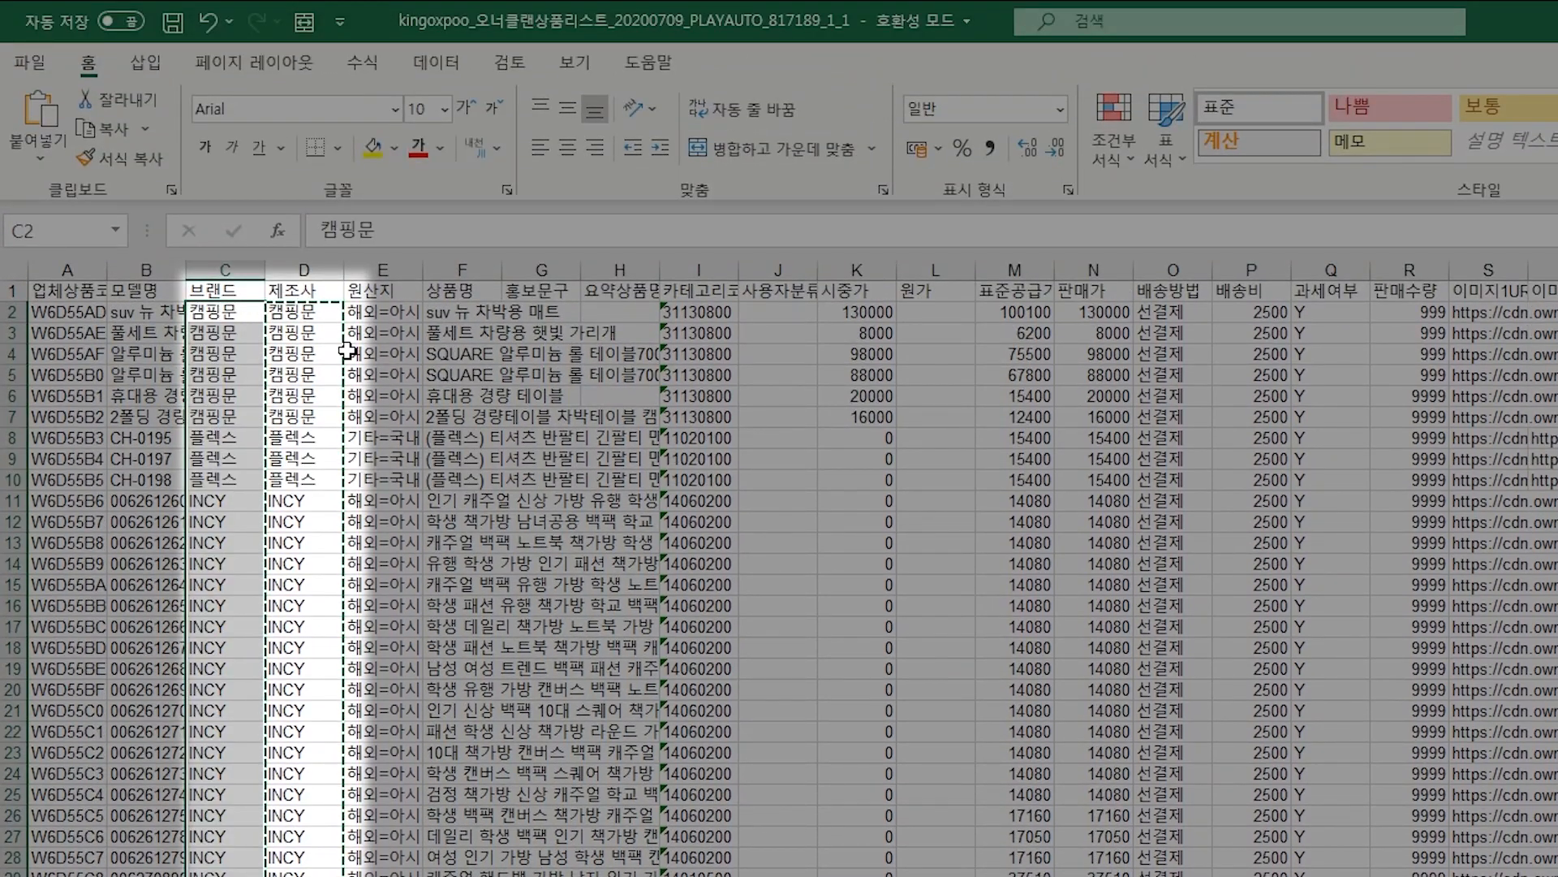
- Check the pasted 브랜드 values against the 제조사 values row by row down to row 23
{"action": "key", "text": "Down"}
{"action": "key", "text": "Down"}
{"action": "key", "text": "Down"}
{"action": "key", "text": "Down"}
{"action": "key", "text": "Down"}
{"action": "key", "text": "Down"}
{"action": "key", "text": "Down"}
{"action": "key", "text": "Down"}
{"action": "key", "text": "Down"}
{"action": "key", "text": "Down"}
{"action": "key", "text": "Down"}
{"action": "key", "text": "Down"}
{"action": "key", "text": "Down"}
{"action": "key", "text": "Down"}
{"action": "key", "text": "Down"}
{"action": "key", "text": "Down"}
{"action": "key", "text": "Down"}
{"action": "key", "text": "Down"}
{"action": "key", "text": "Down"}
{"action": "key", "text": "Down"}
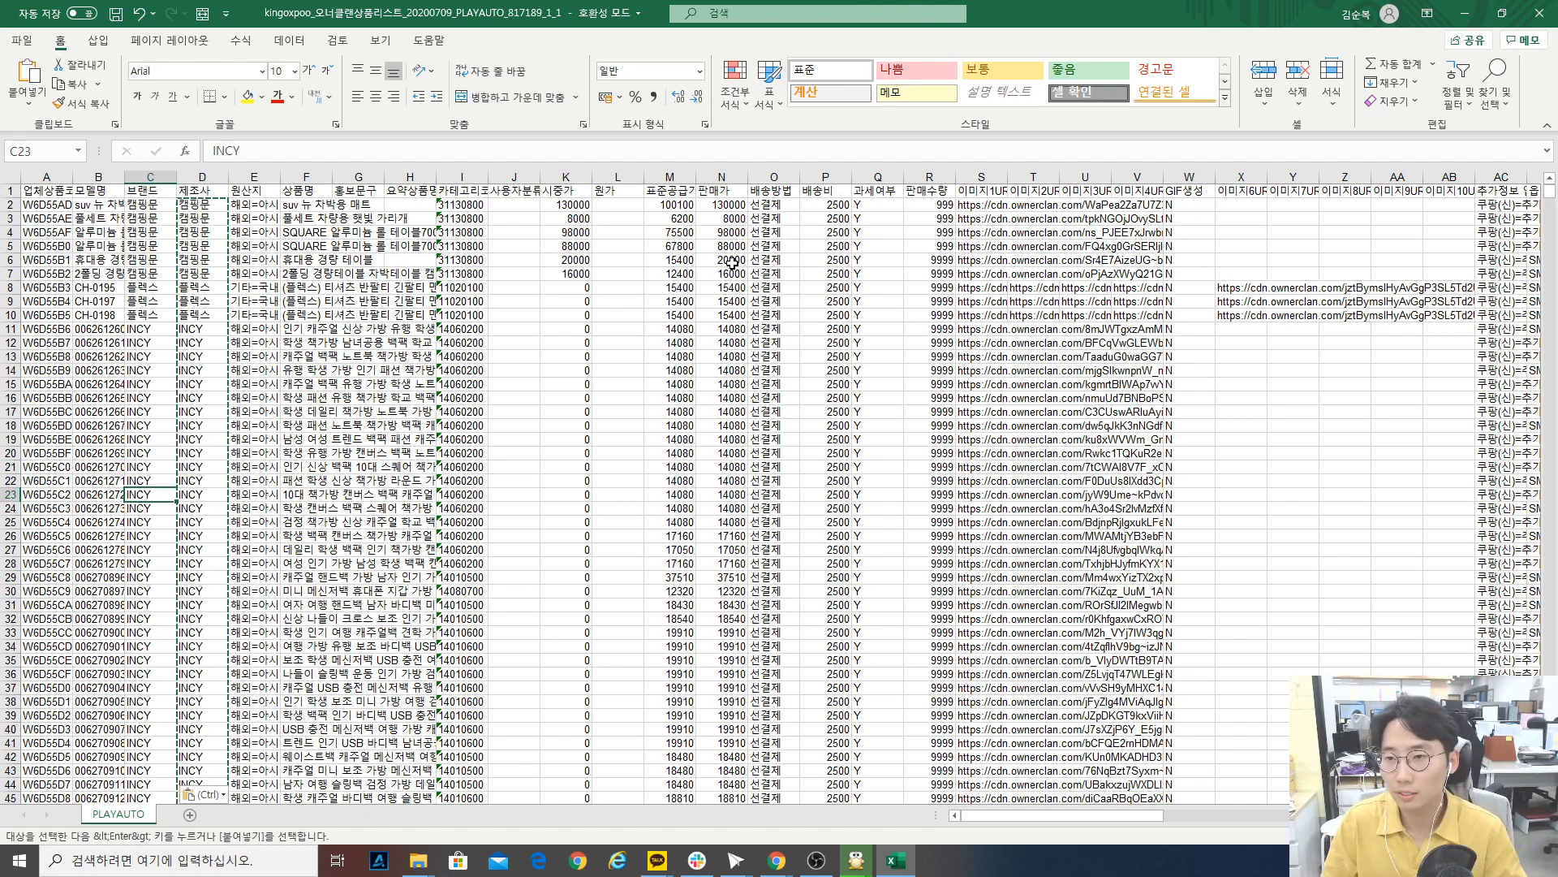
- Enter the formula =M2+P2 in L2 so 원가 adds the standard supply price and 배송비
{"action": "left_click", "coordinate": [733, 263]}
{"action": "left_click", "coordinate": [721, 205]}
{"action": "left_click", "coordinate": [637, 207]}
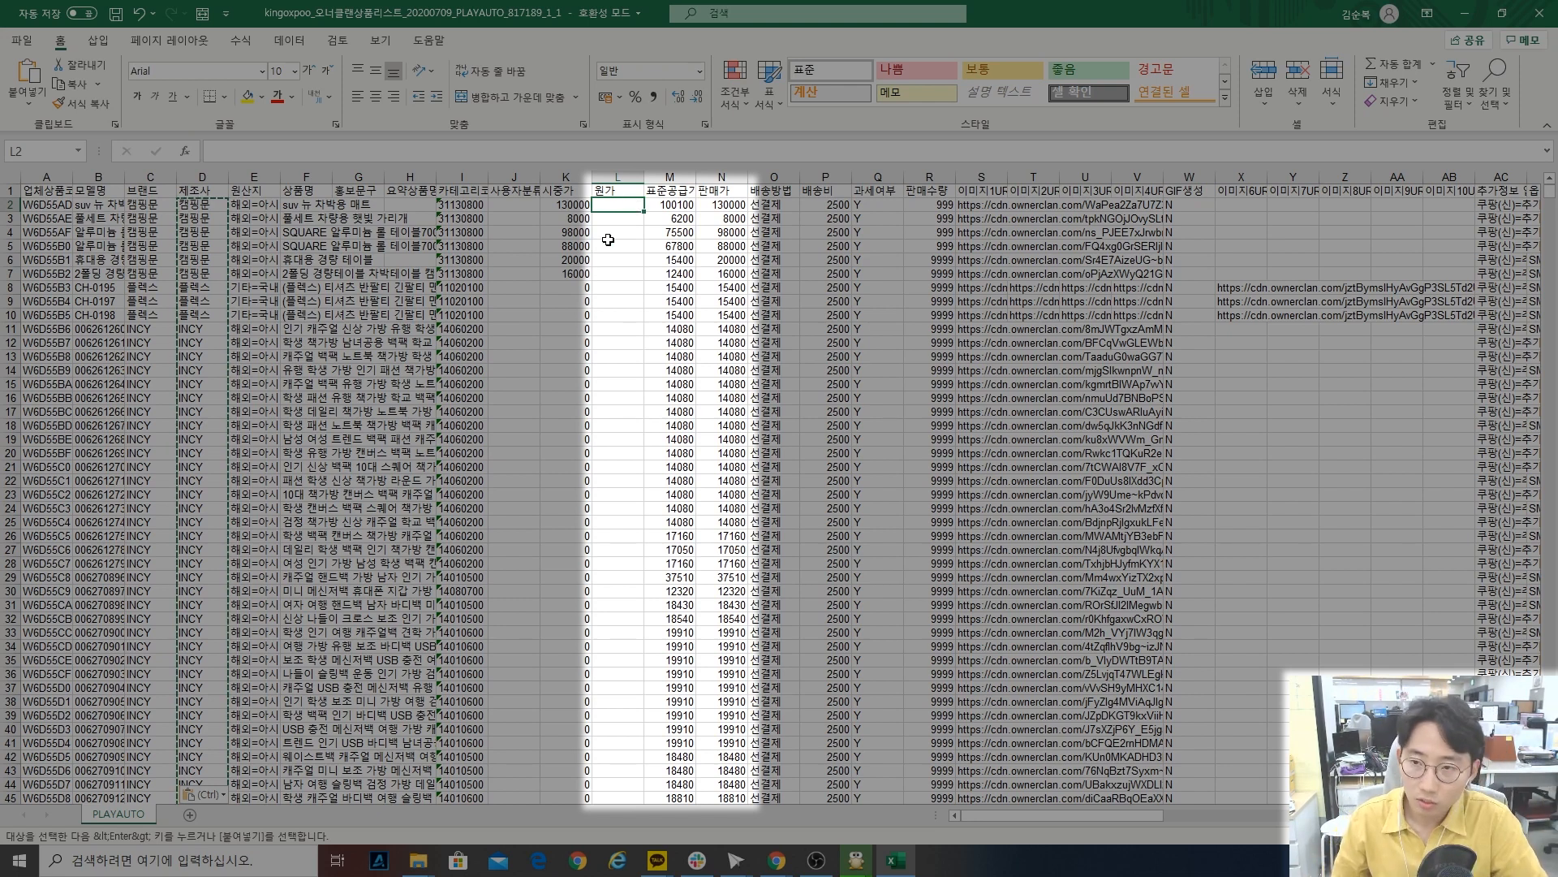
{"action": "type", "text": "="}
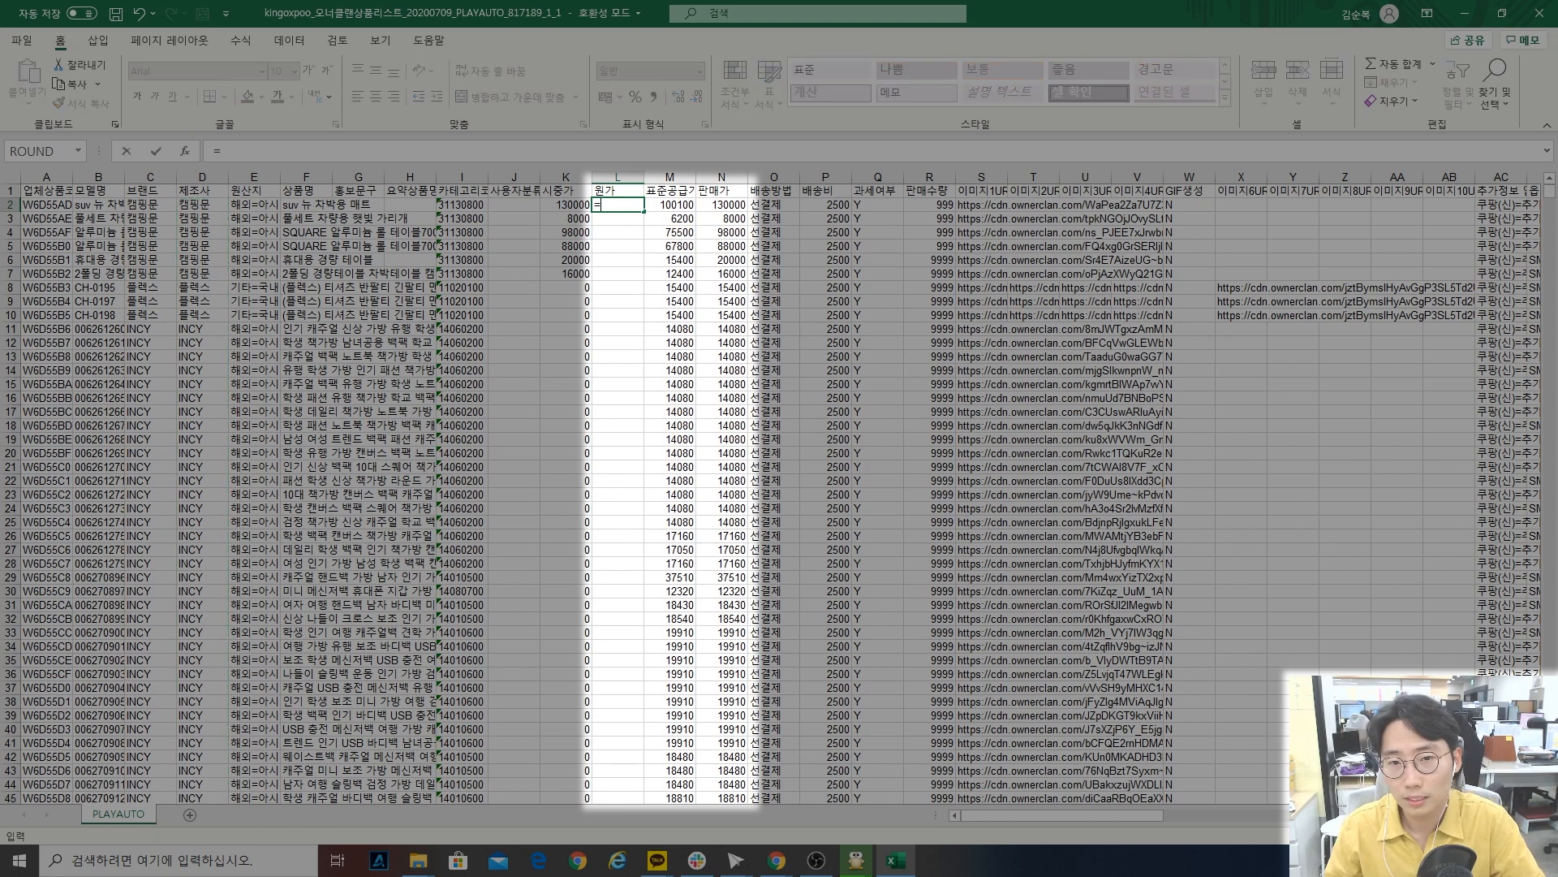
{"action": "left_click", "coordinate": [608, 204]}
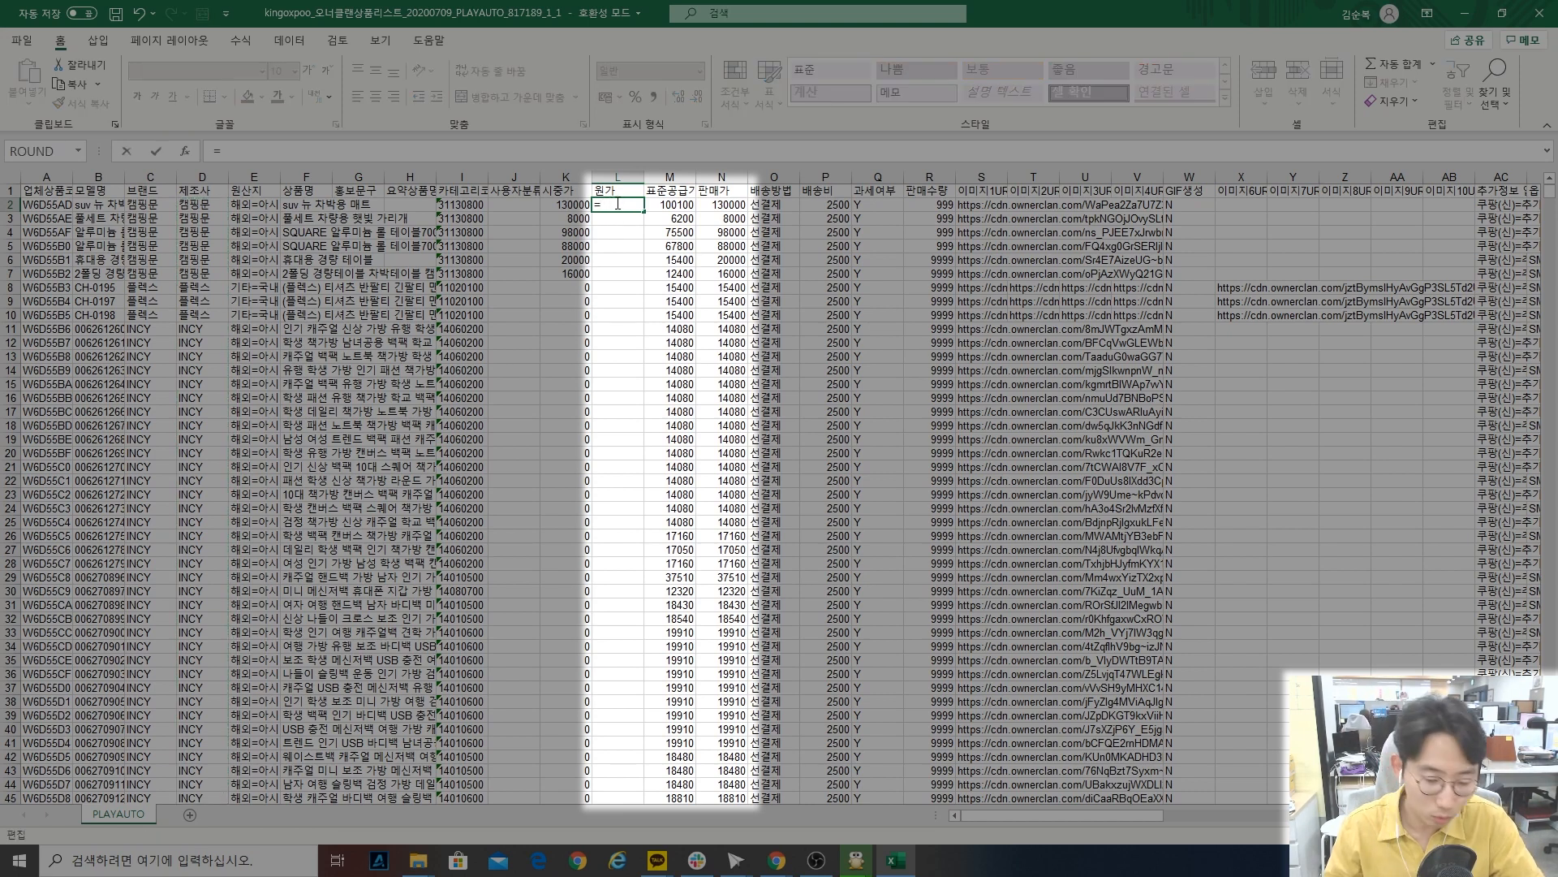
{"action": "left_click", "coordinate": [676, 204]}
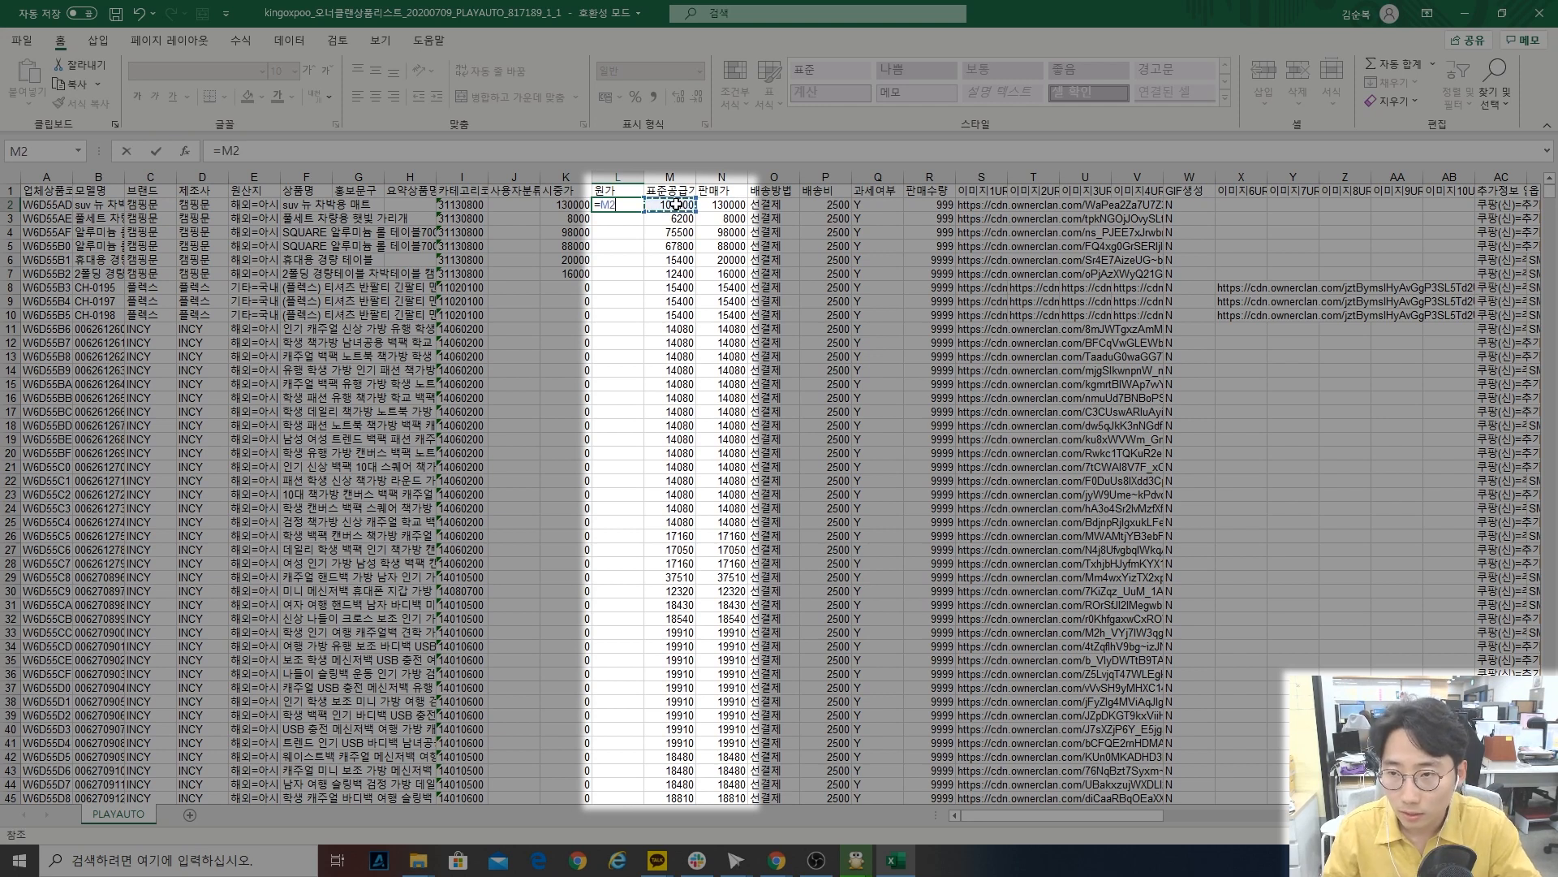
{"action": "type", "text": "+"}
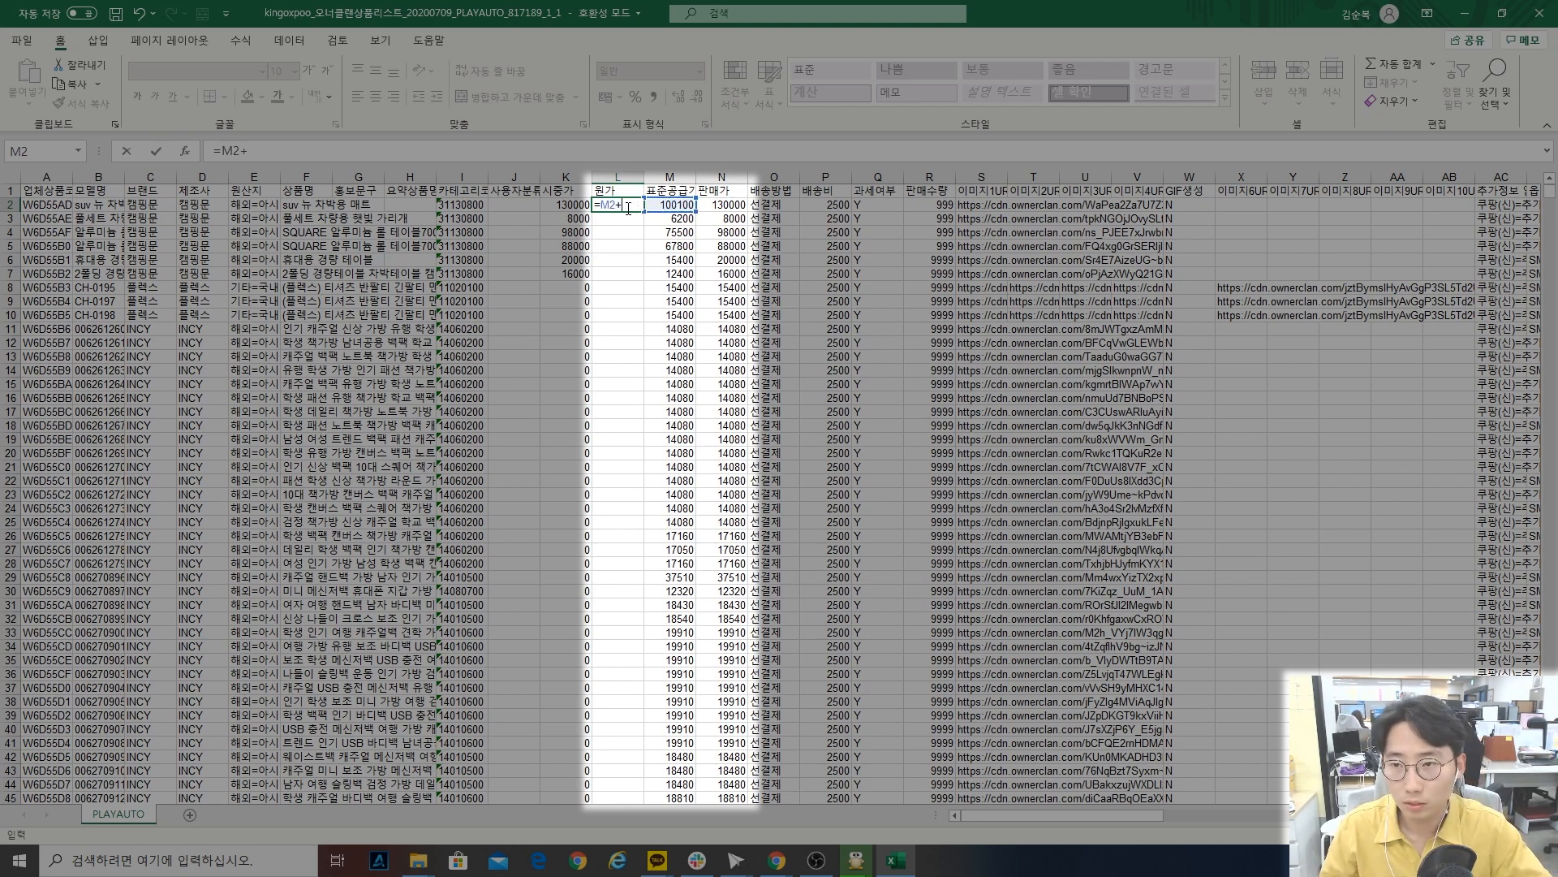
{"action": "left_click", "coordinate": [831, 207]}
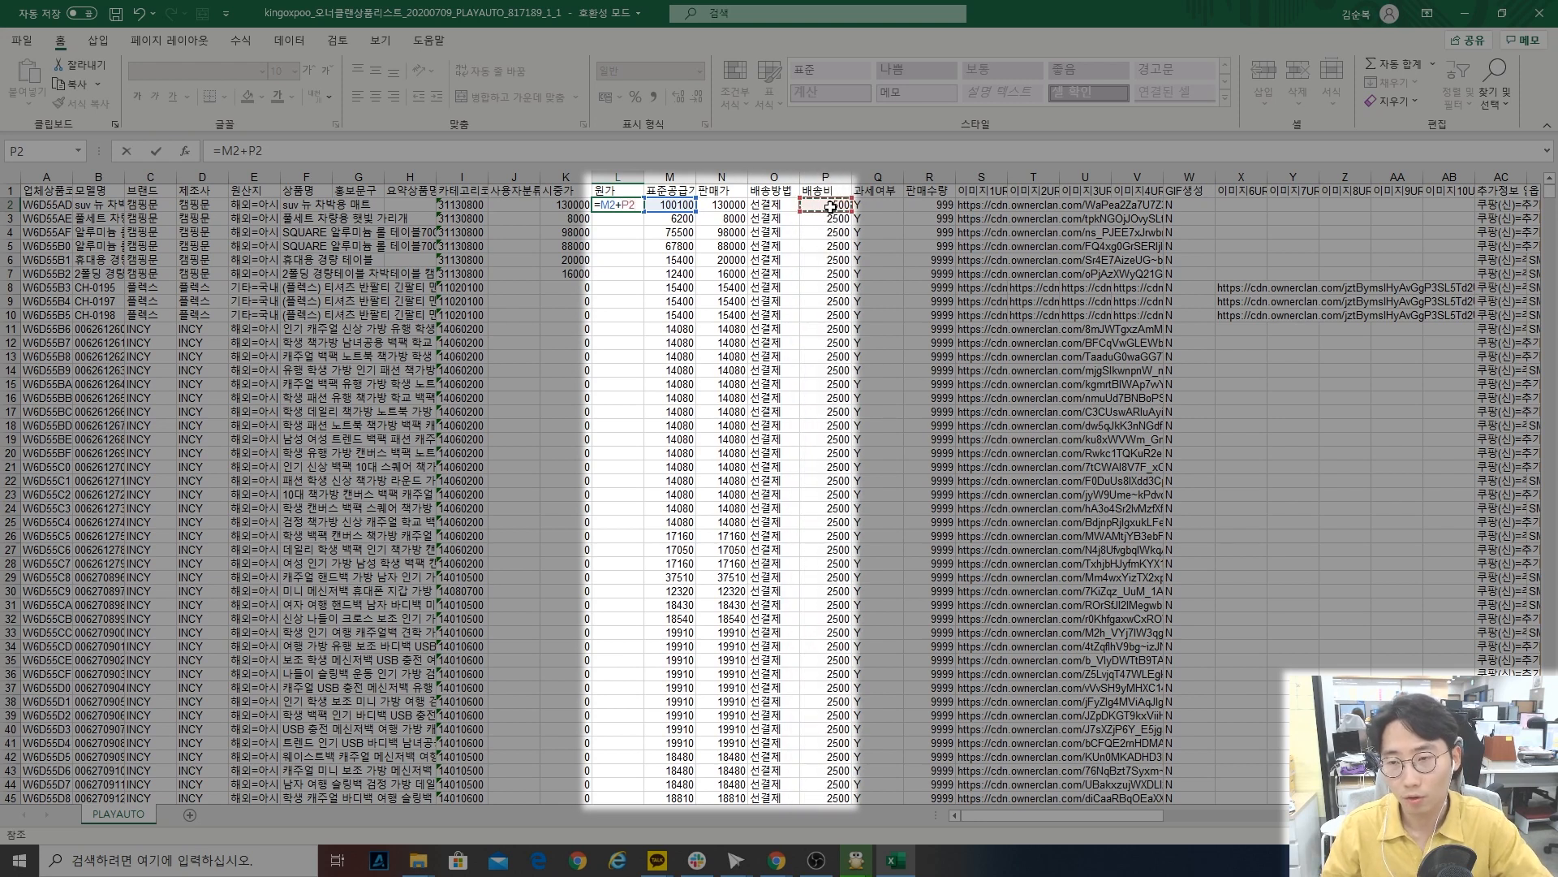
{"action": "key", "text": "Return"}
- Fill the L2 formula down the whole 원가 column to the last product row
{"action": "left_click", "coordinate": [626, 205]}
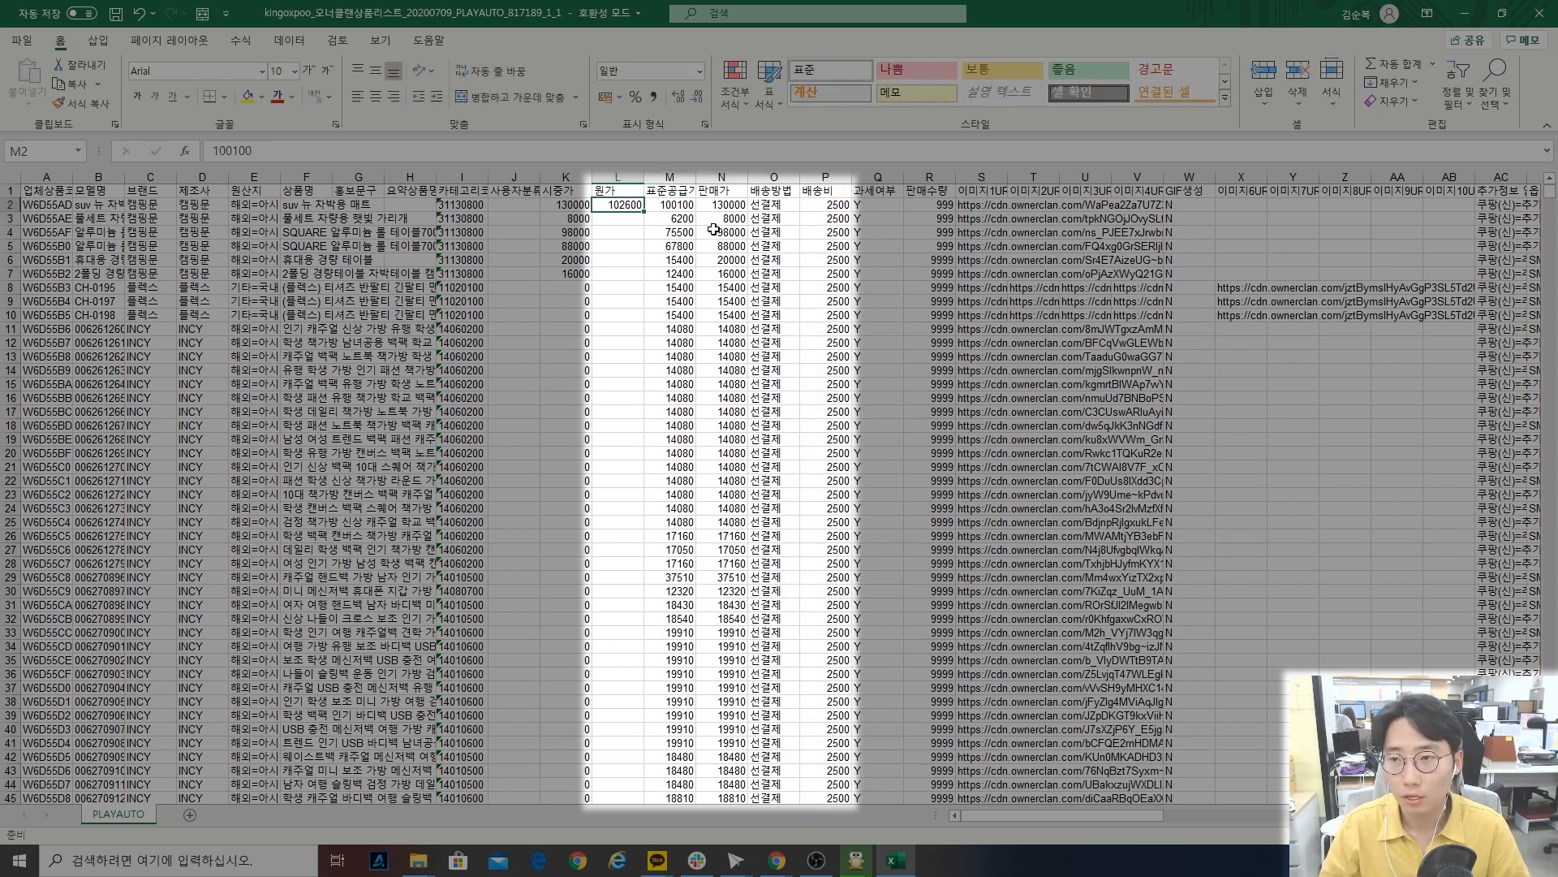
{"action": "left_click", "coordinate": [682, 208]}
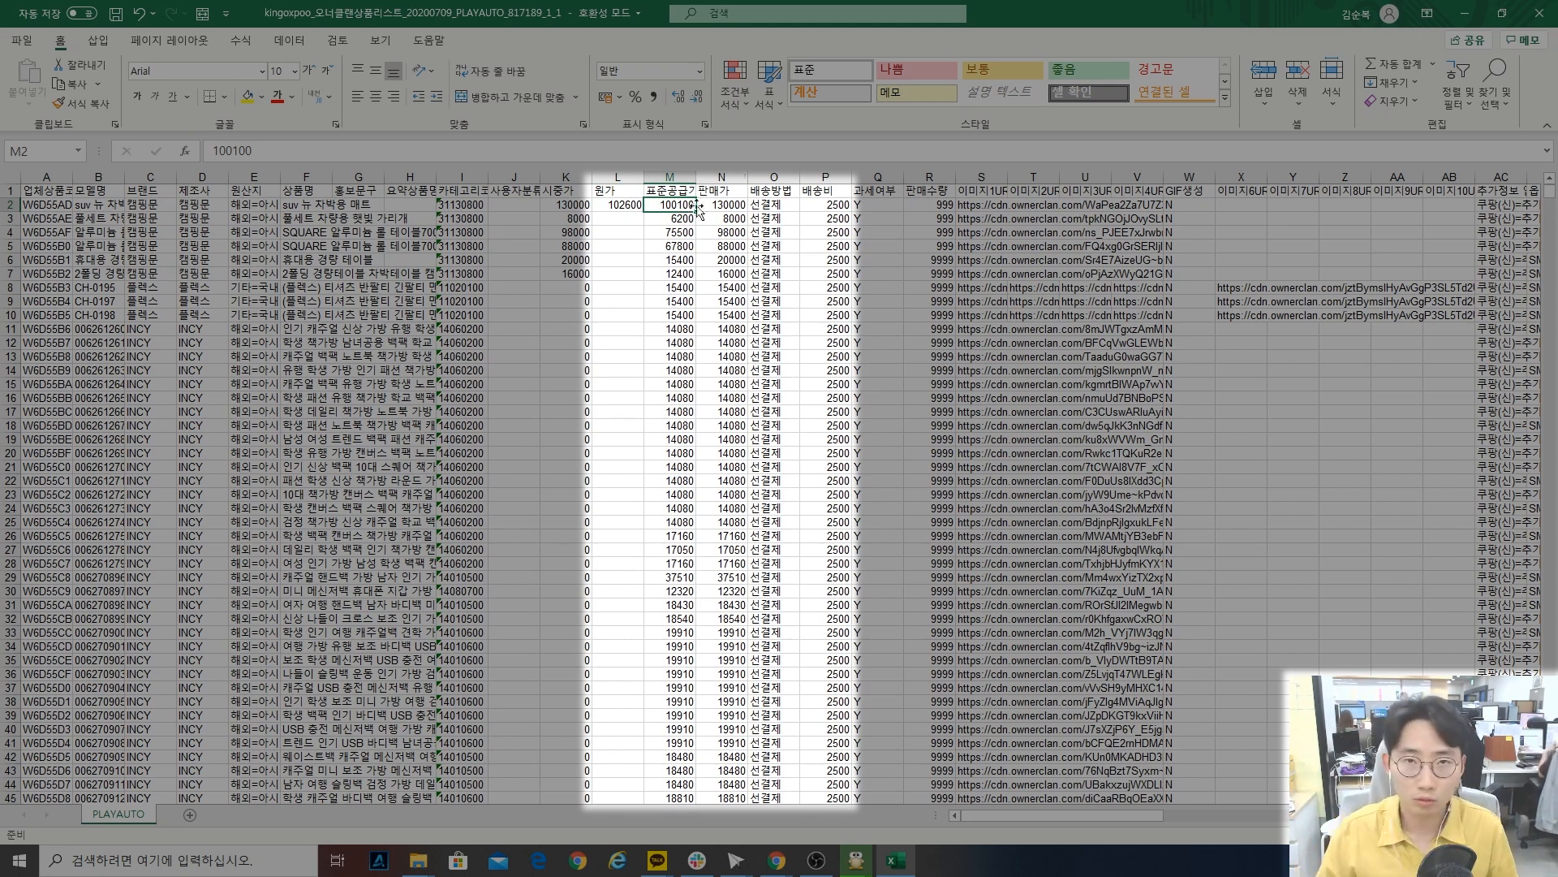
{"action": "left_click", "coordinate": [618, 206]}
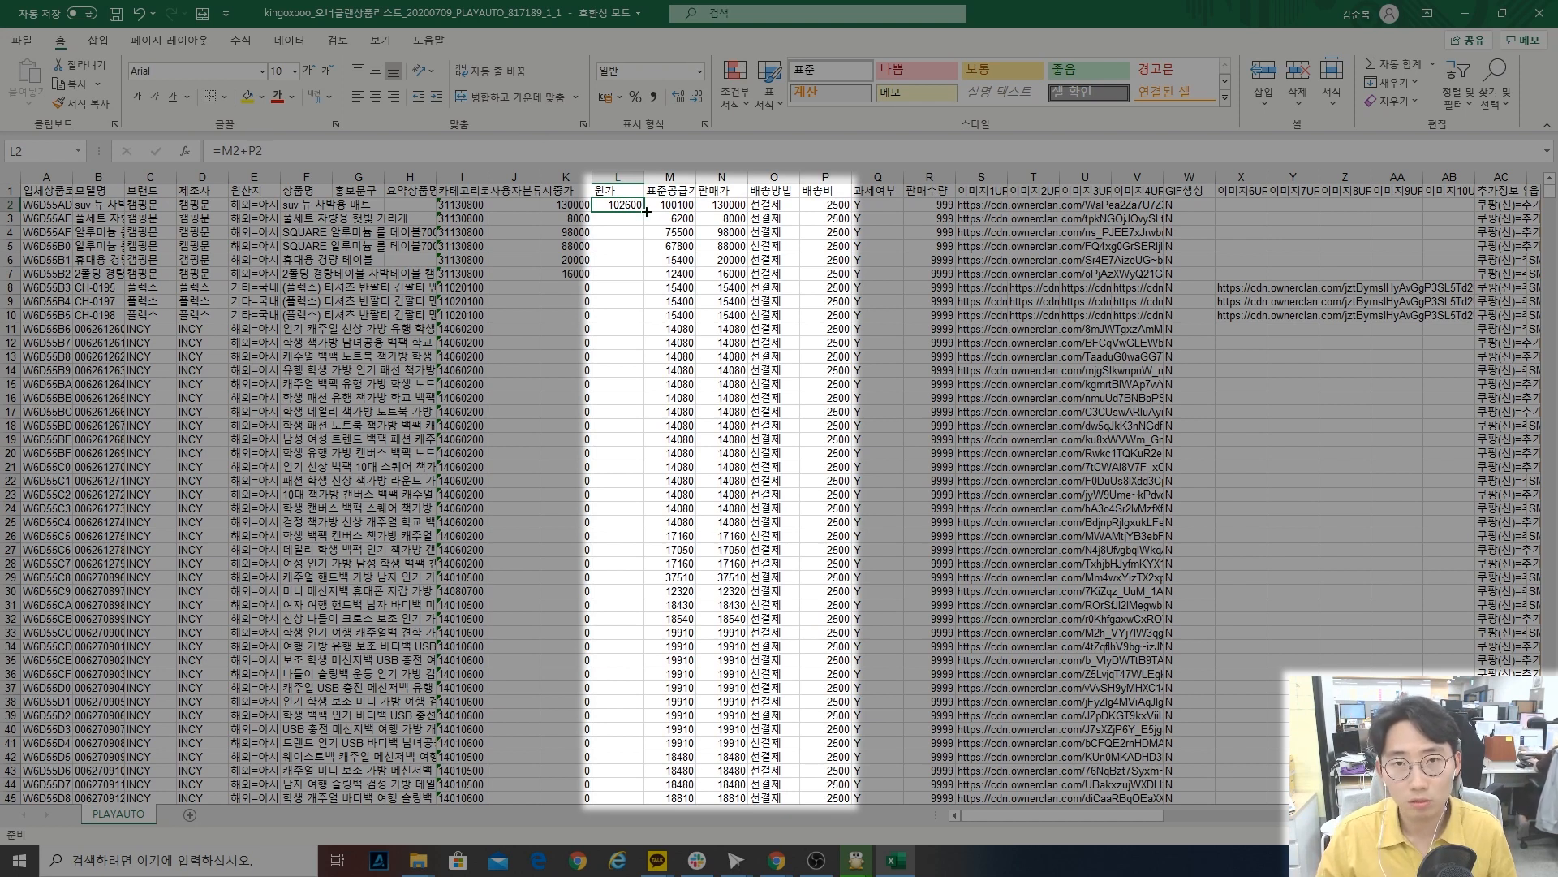
{"action": "double_click", "coordinate": [647, 211]}
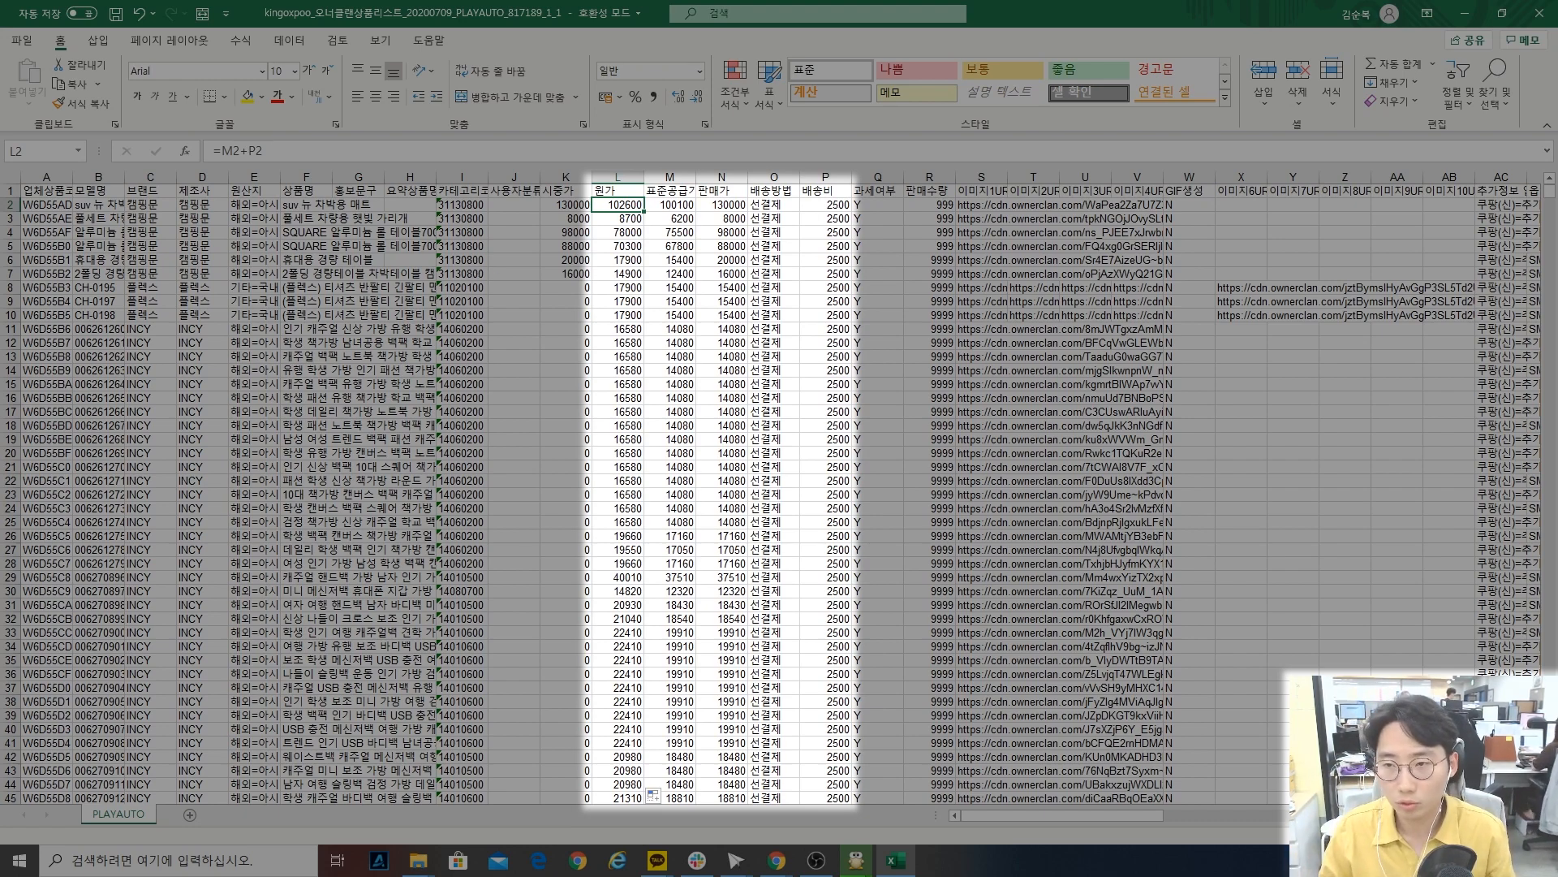
- Add filters to the header row and sort the product list by 원가 in ascending order
{"action": "left_click_drag", "start_coordinate": [676, 246], "coordinate": [672, 234]}
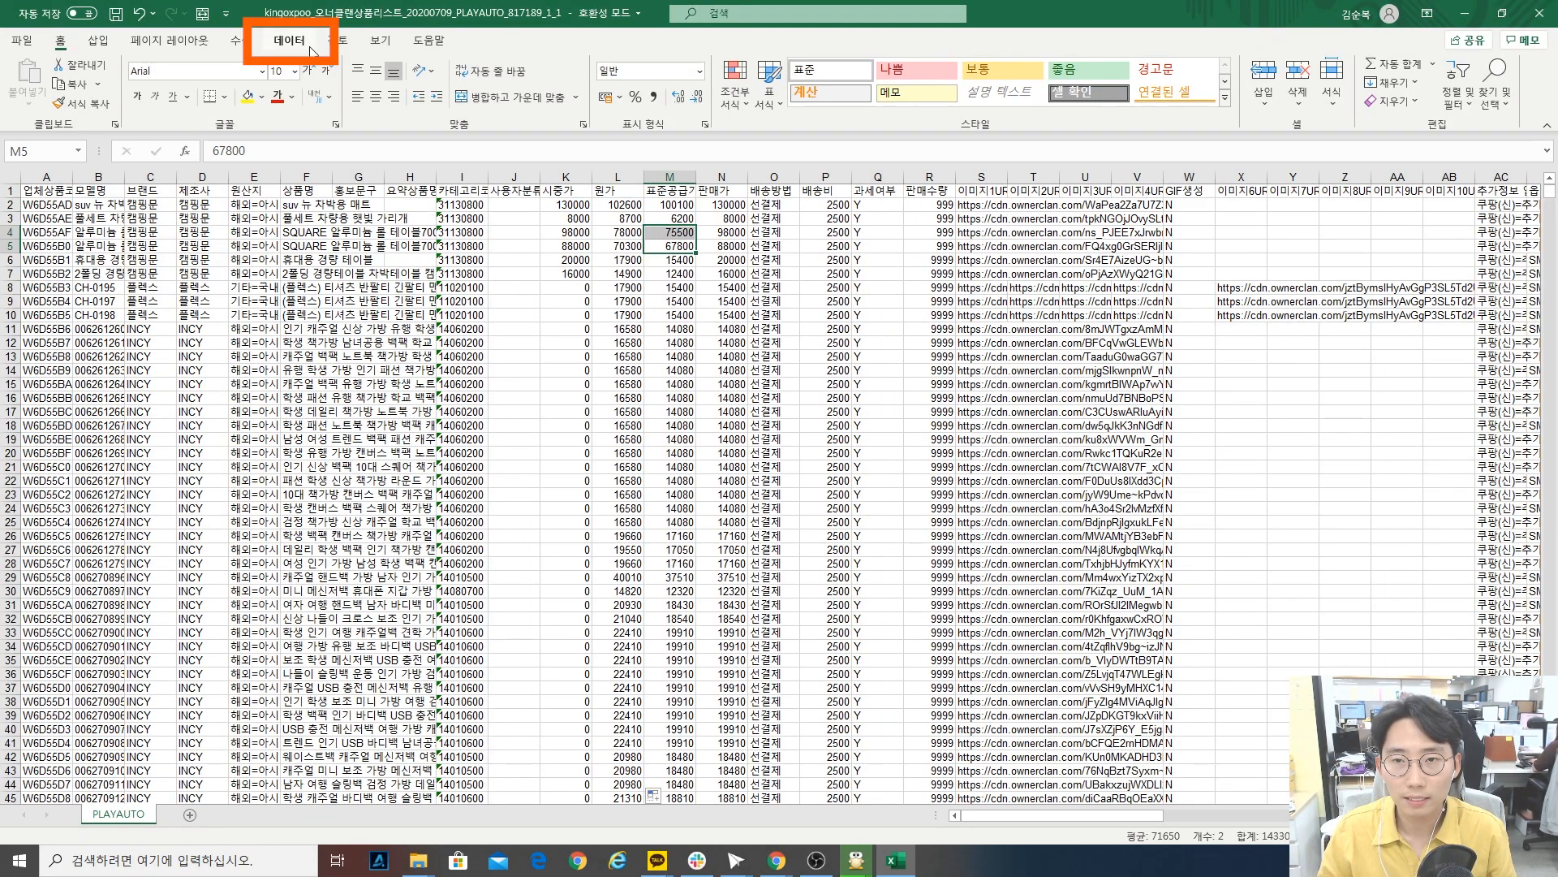
{"action": "left_click", "coordinate": [302, 47]}
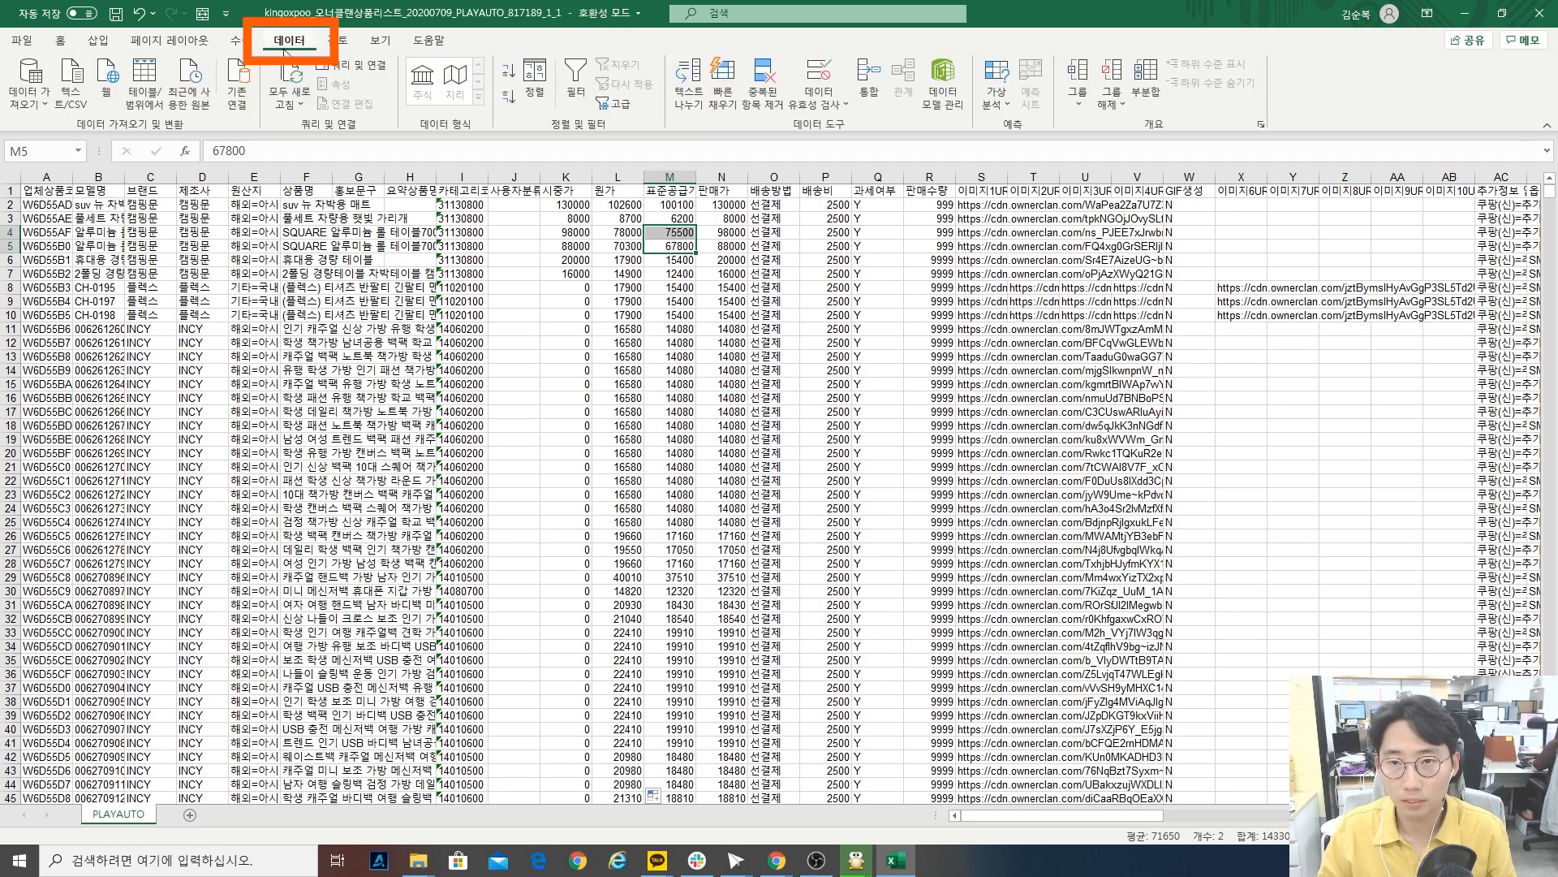
{"action": "left_click", "coordinate": [577, 75]}
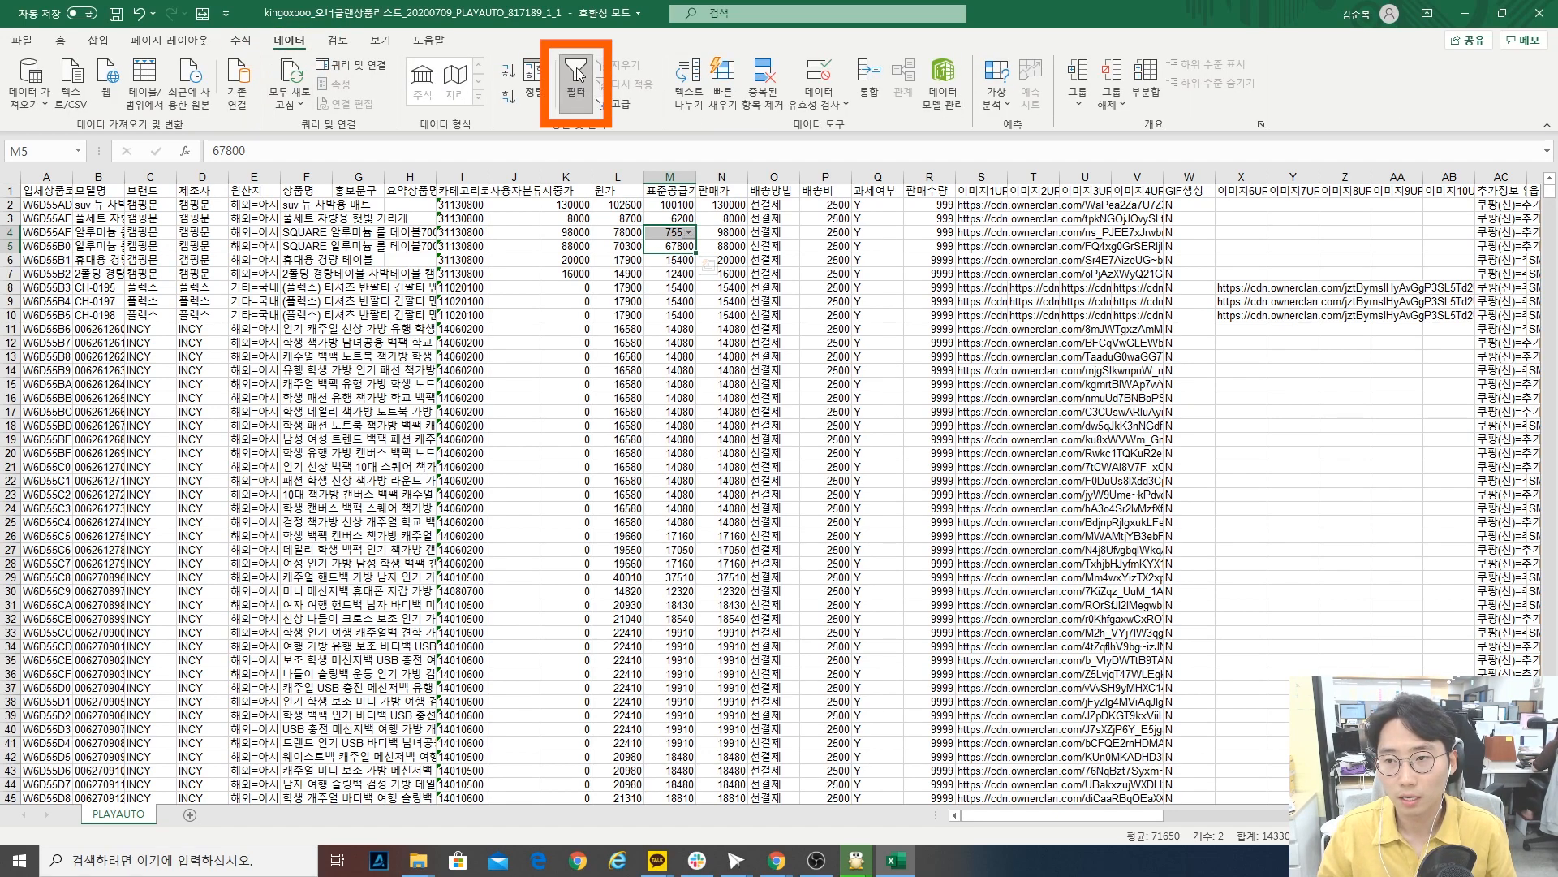
{"action": "left_click", "coordinate": [636, 205]}
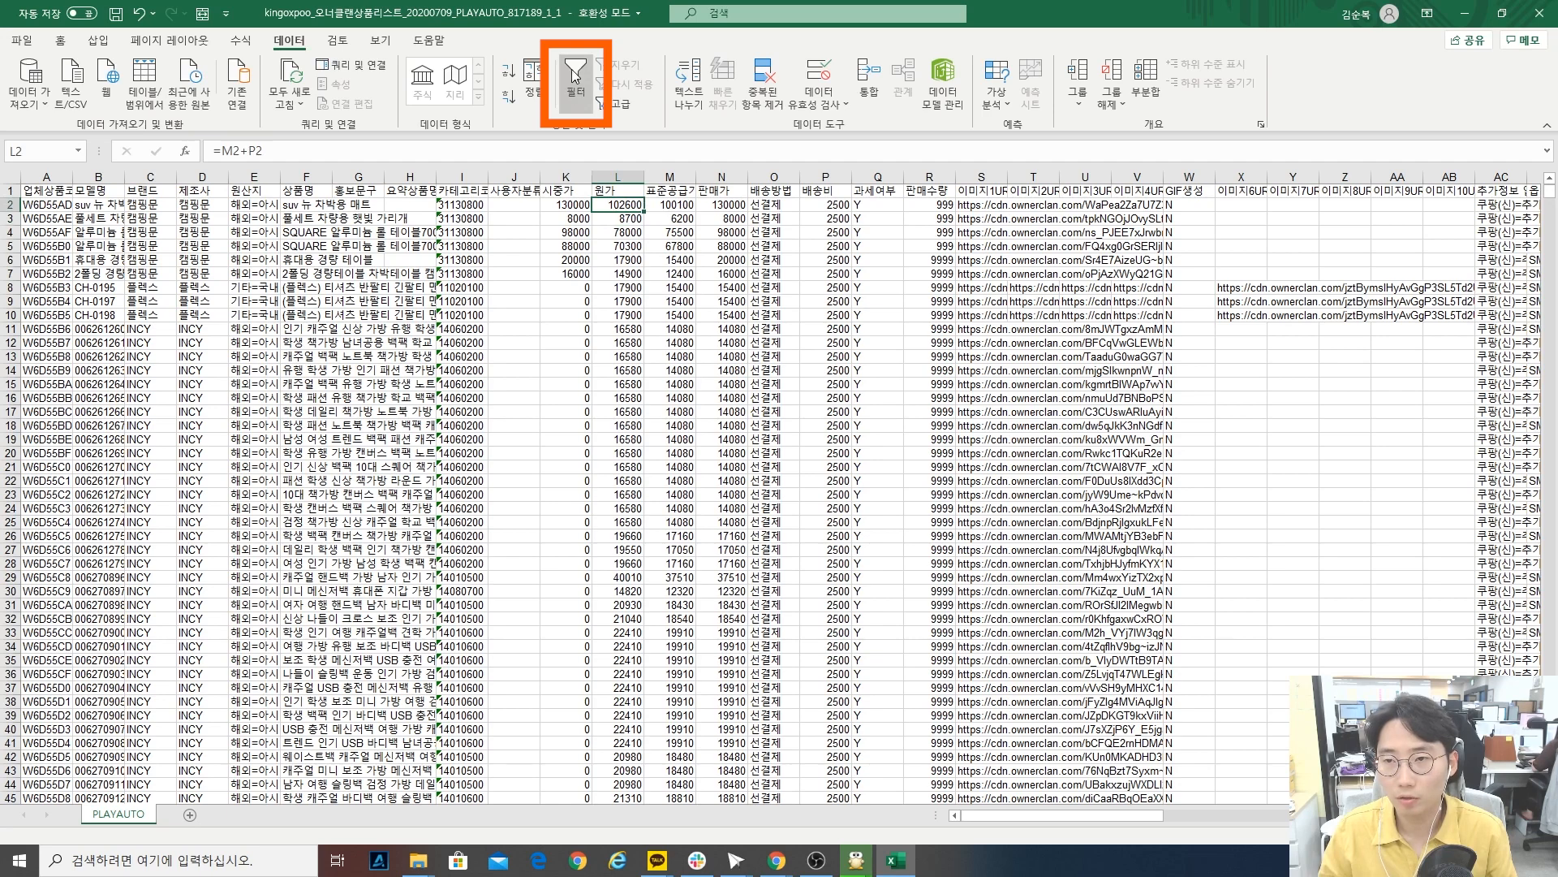
{"action": "left_click", "coordinate": [572, 67]}
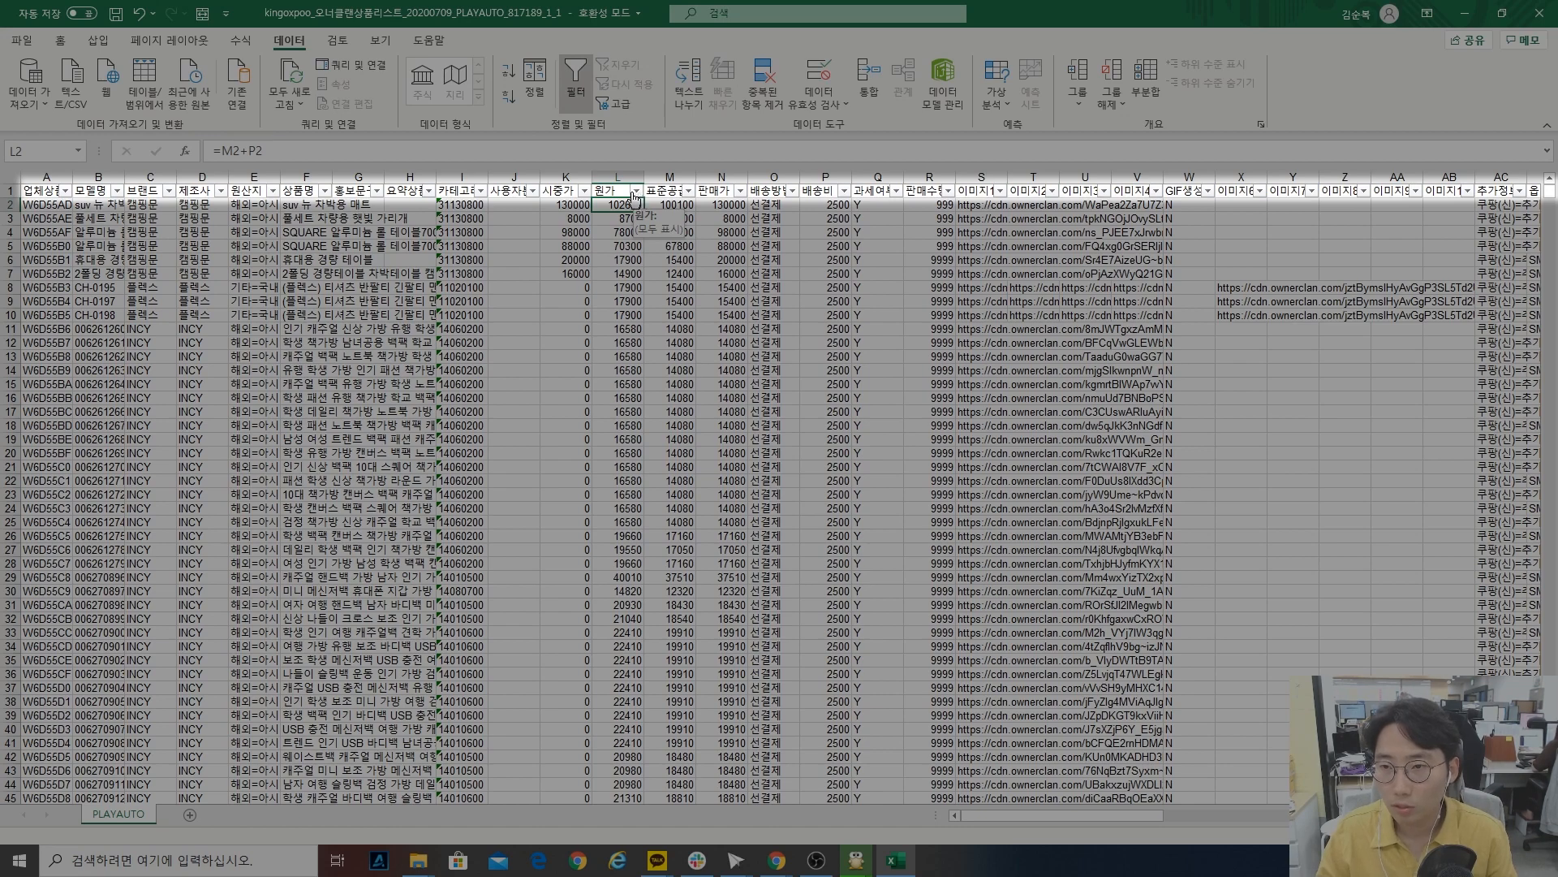
{"action": "left_click", "coordinate": [638, 192]}
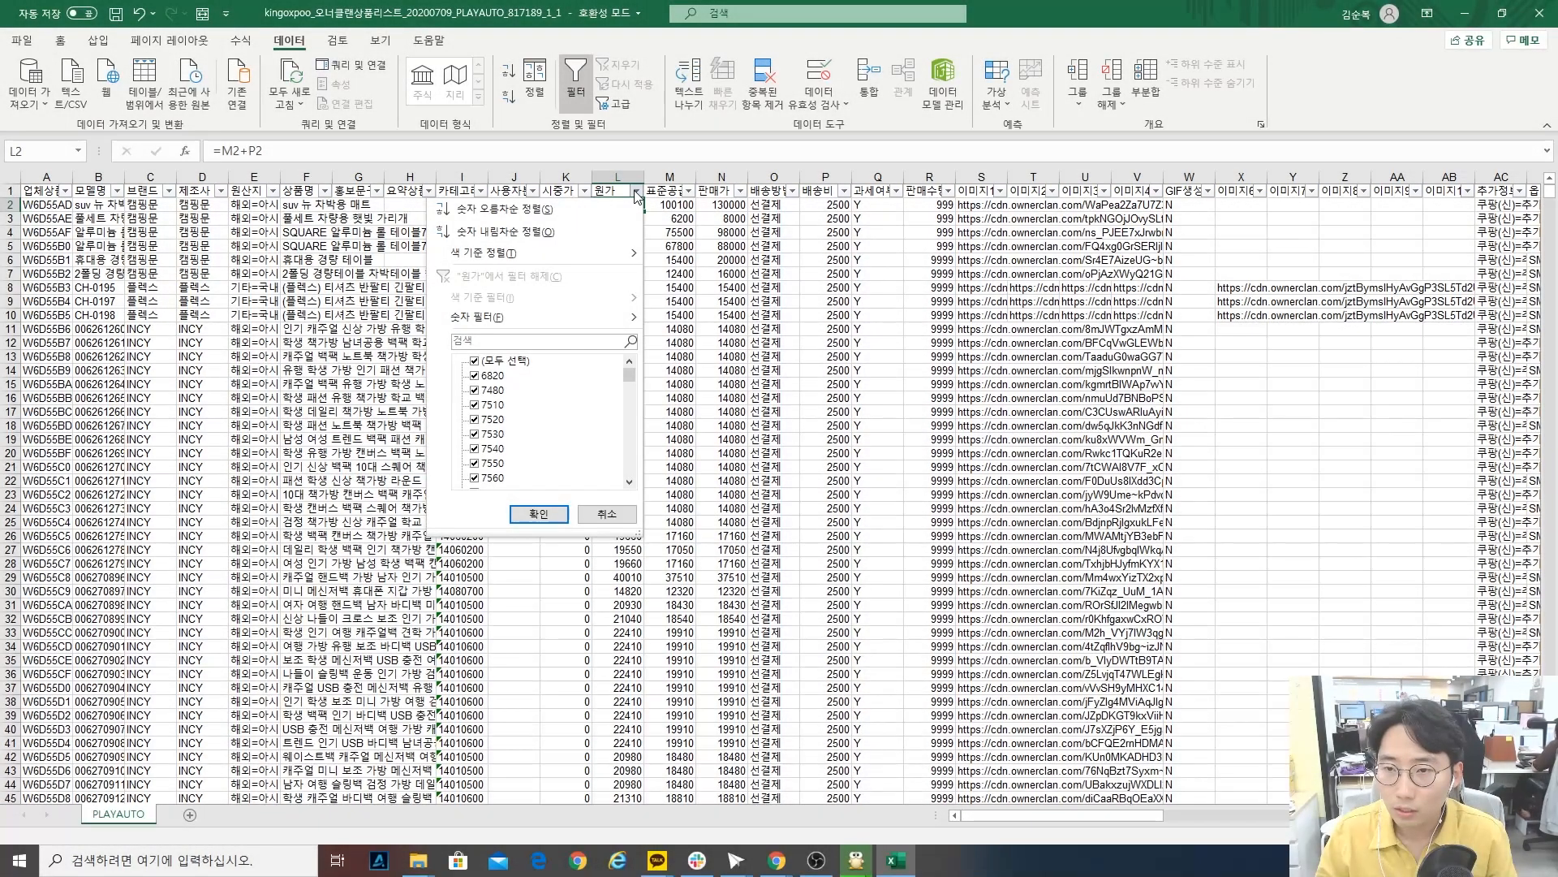
{"action": "left_click", "coordinate": [510, 212]}
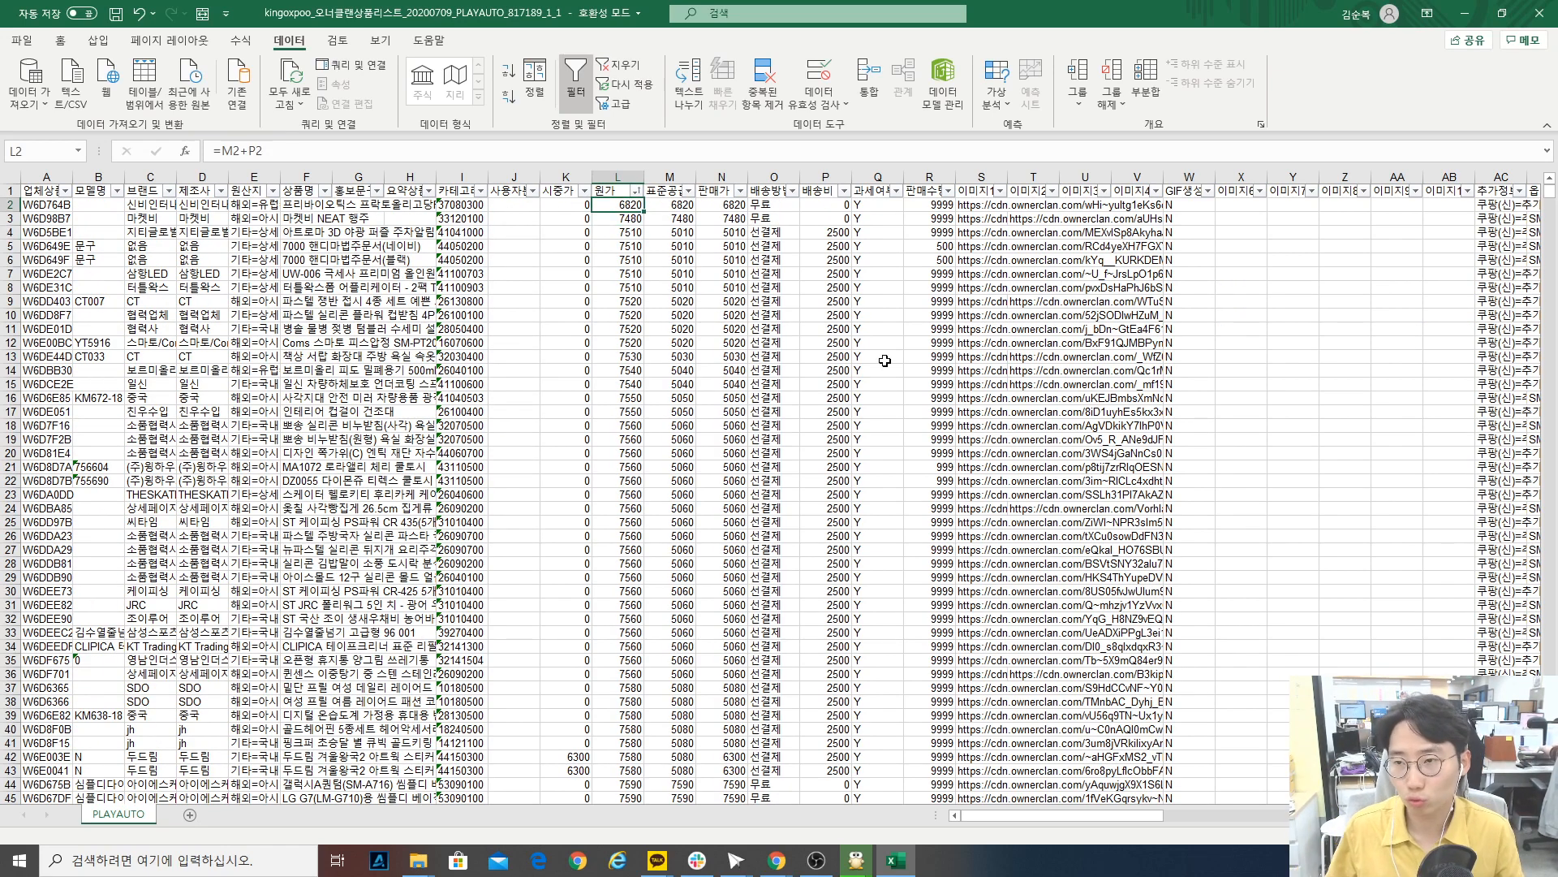
- Insert an empty column directly before the 판매가 column
{"action": "left_click", "coordinate": [730, 218]}
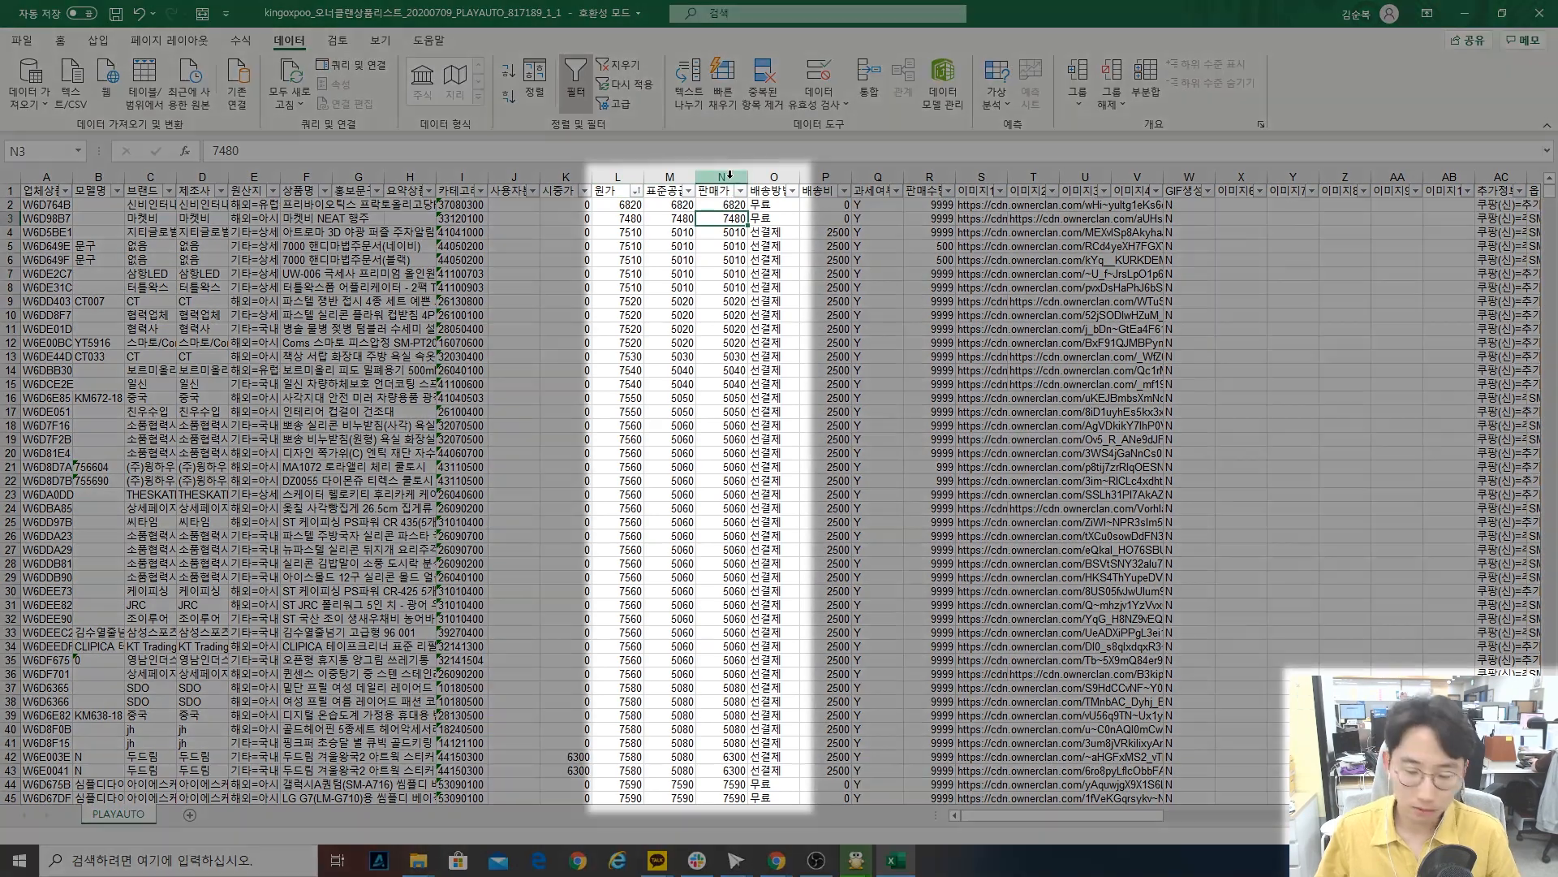
{"action": "right_click", "coordinate": [735, 174]}
{"action": "left_click", "coordinate": [718, 176]}
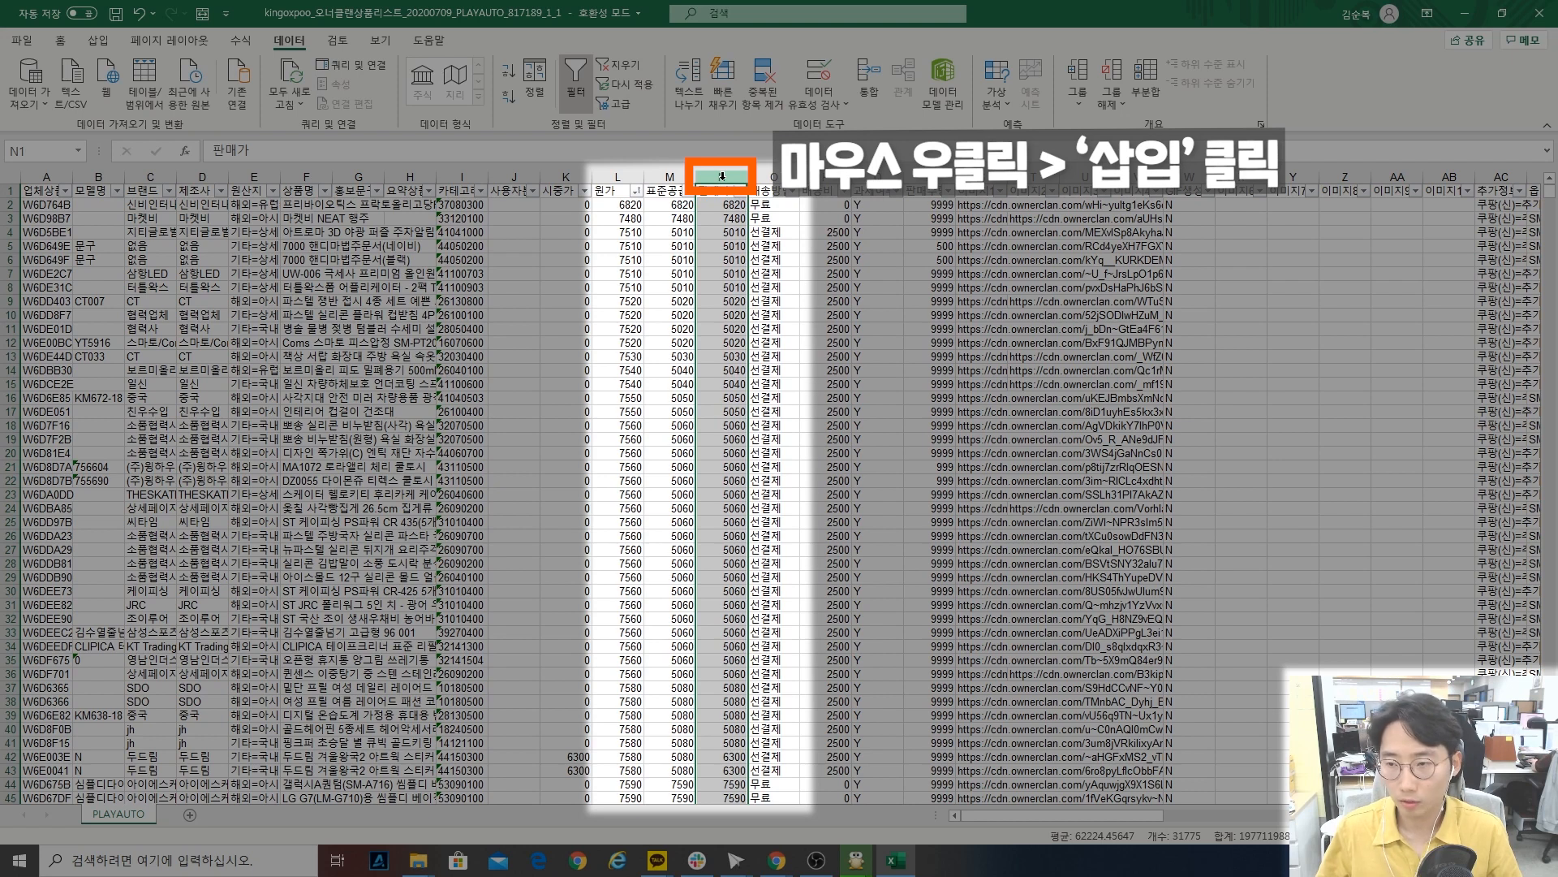
{"action": "right_click", "coordinate": [721, 176]}
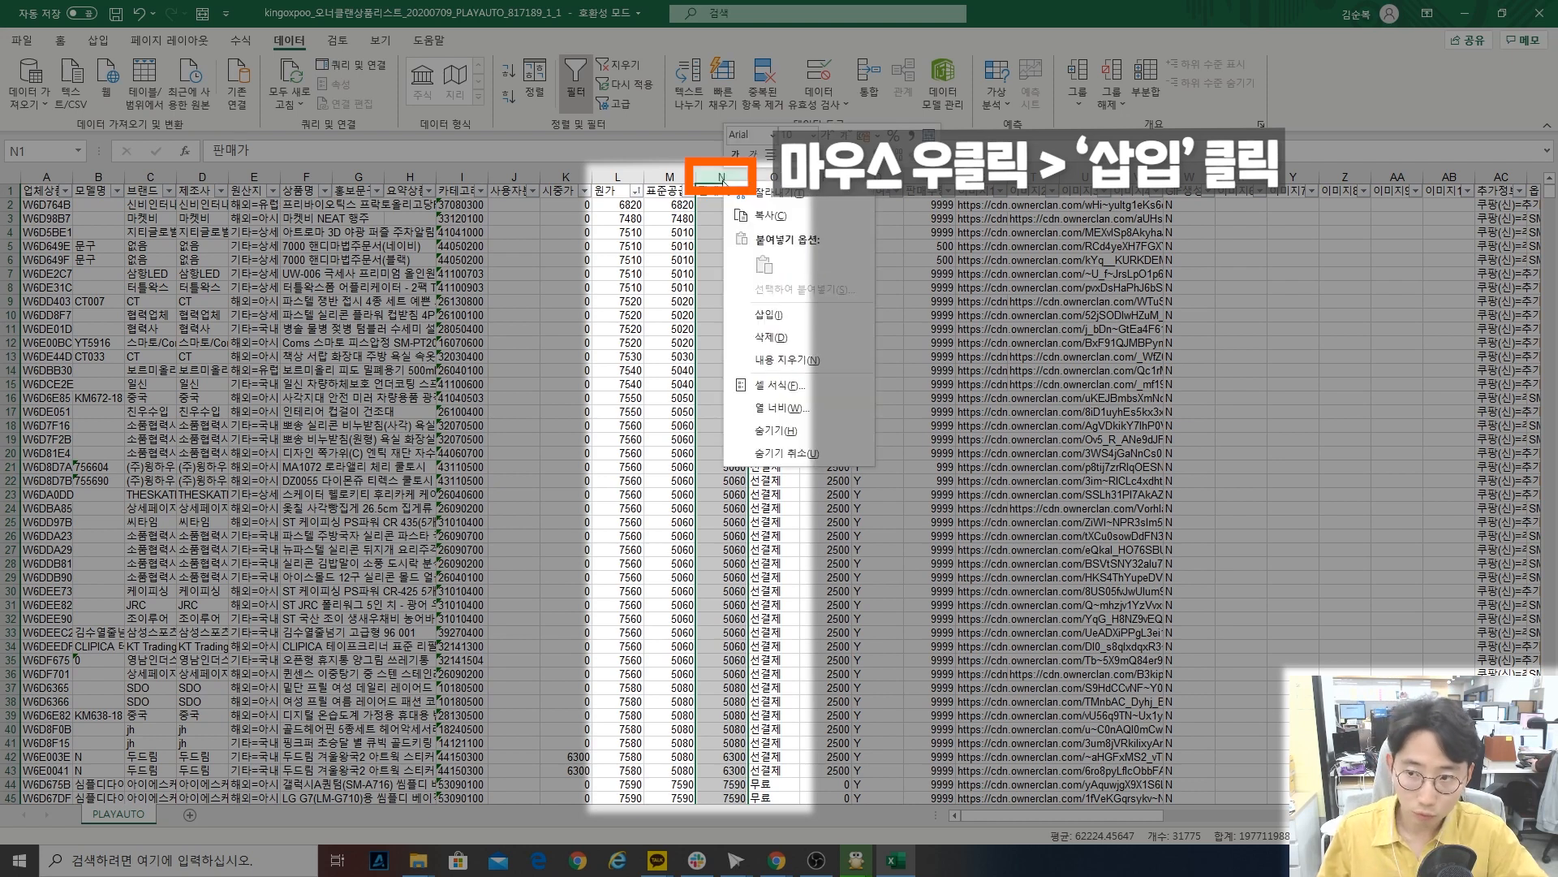
{"action": "left_click", "coordinate": [763, 315]}
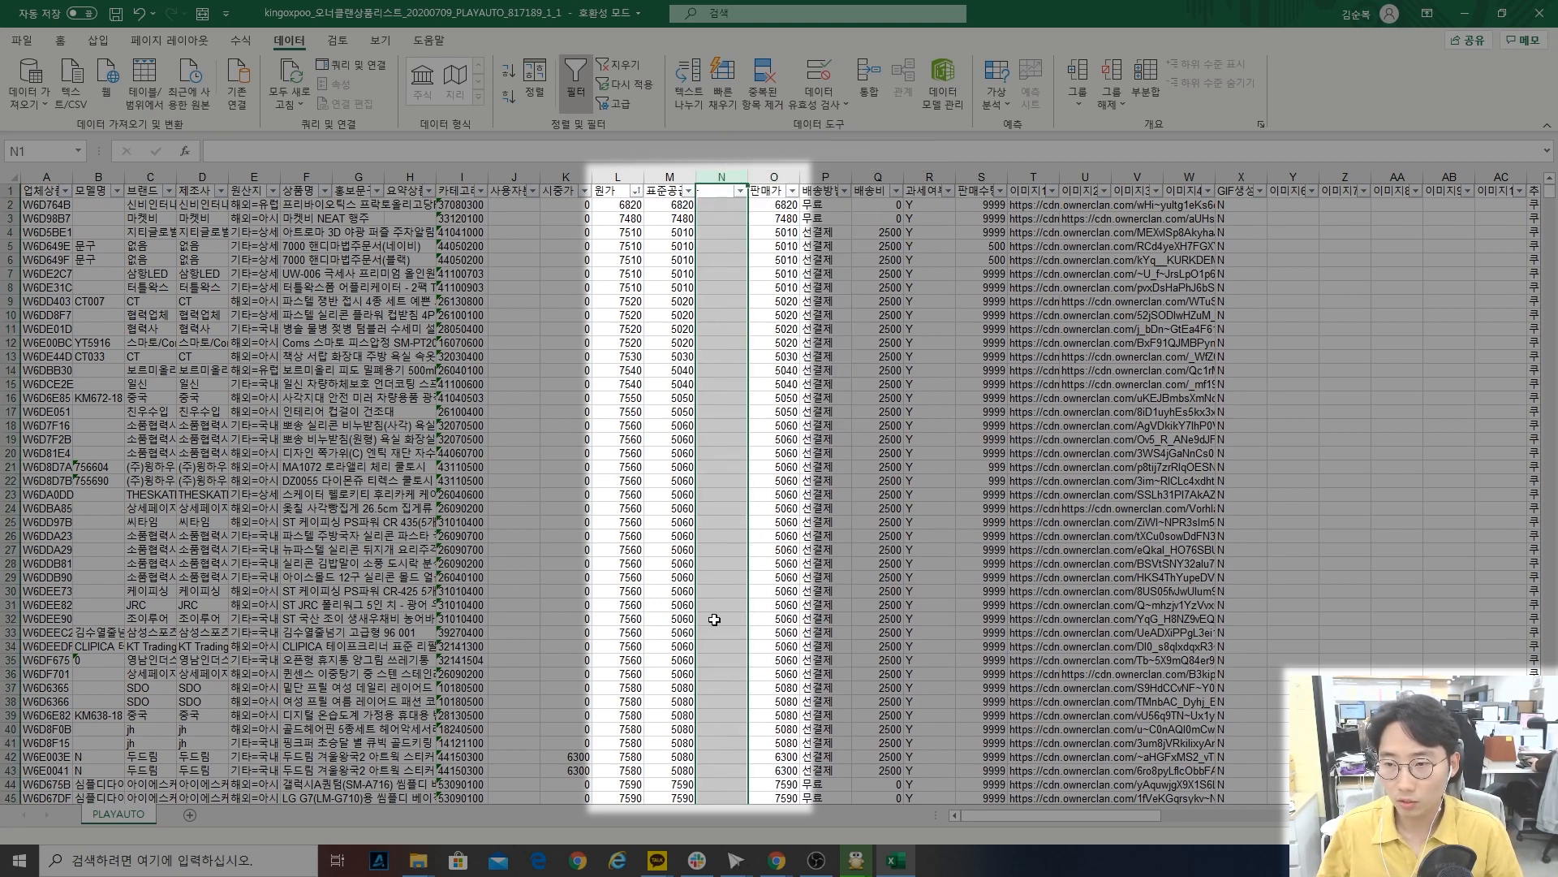
- Enter the formula =L2*(1+110%) in N2 of the empty column to mark up 원가 by 110%
{"action": "left_click", "coordinate": [719, 343]}
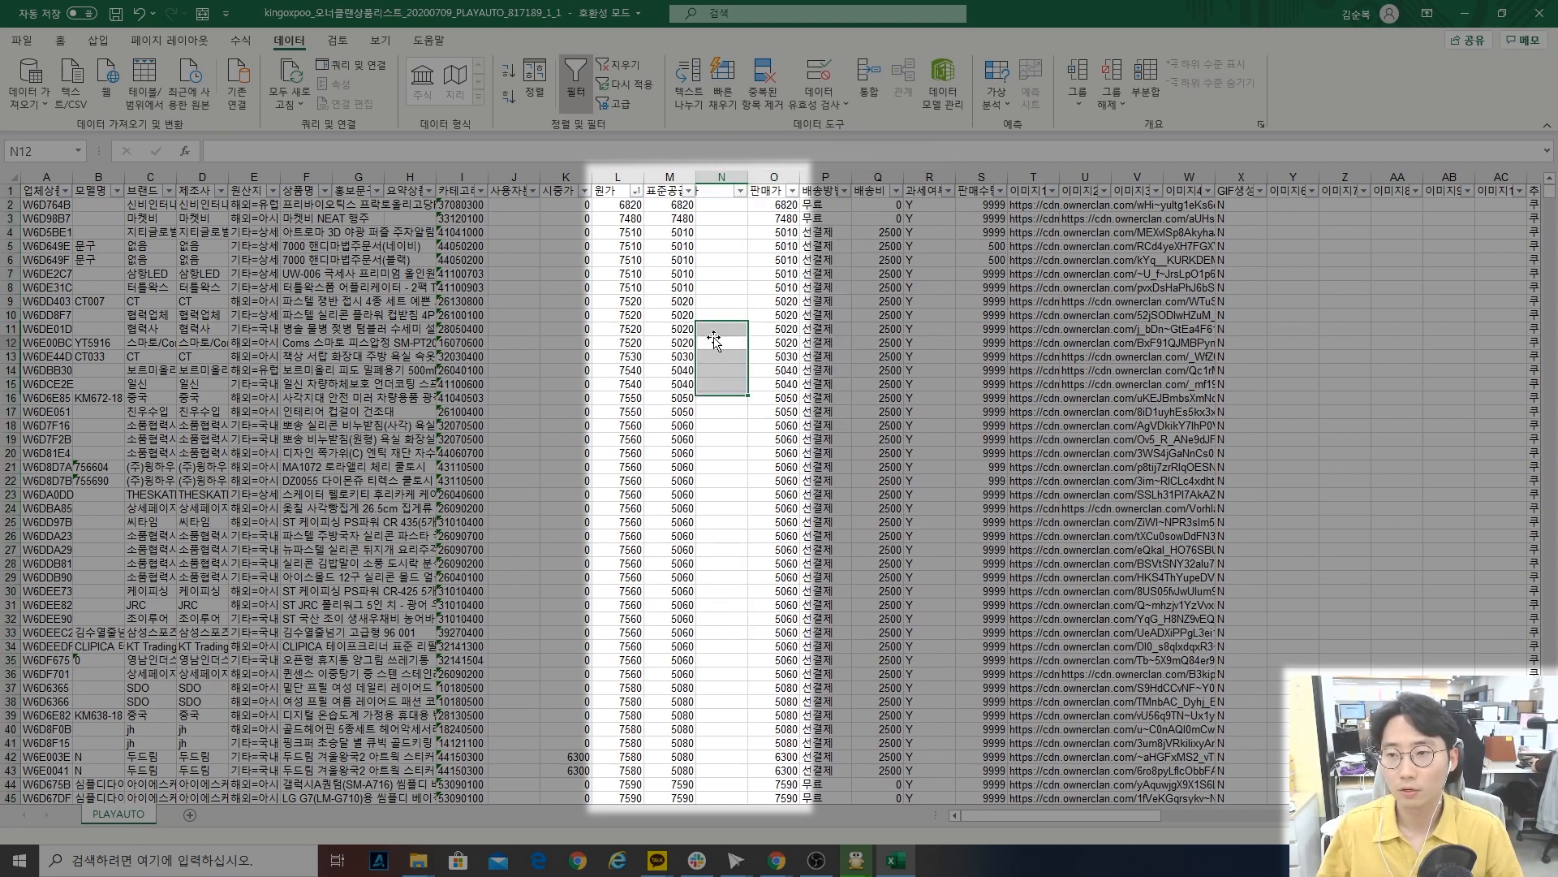
{"action": "left_click", "coordinate": [730, 207]}
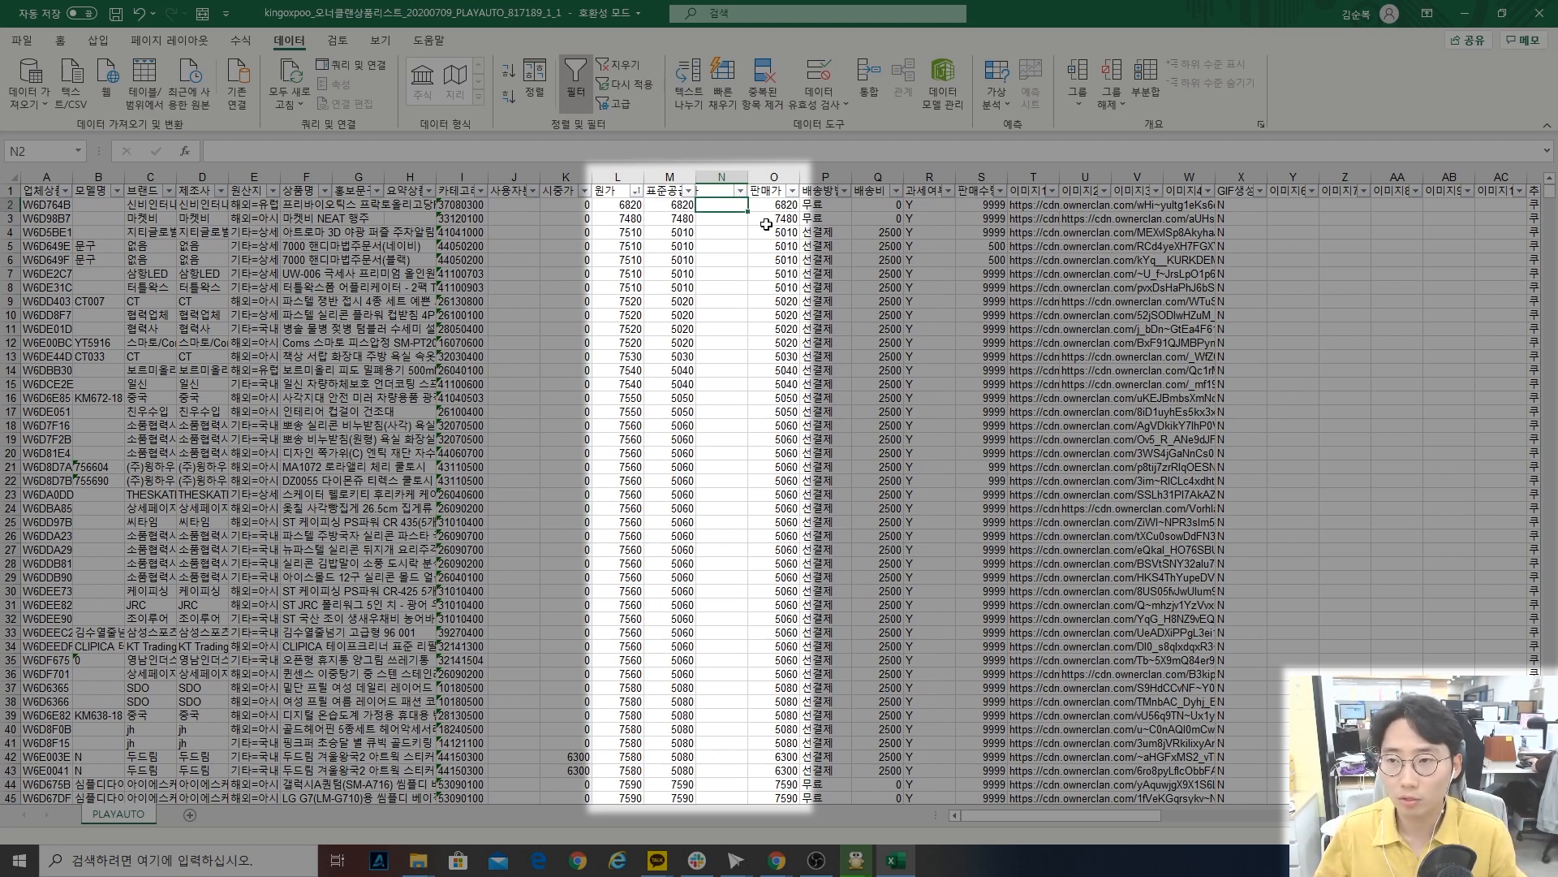
{"action": "left_click", "coordinate": [773, 175]}
{"action": "left_click_drag", "start_coordinate": [779, 205], "coordinate": [759, 516]}
{"action": "left_click", "coordinate": [714, 208]}
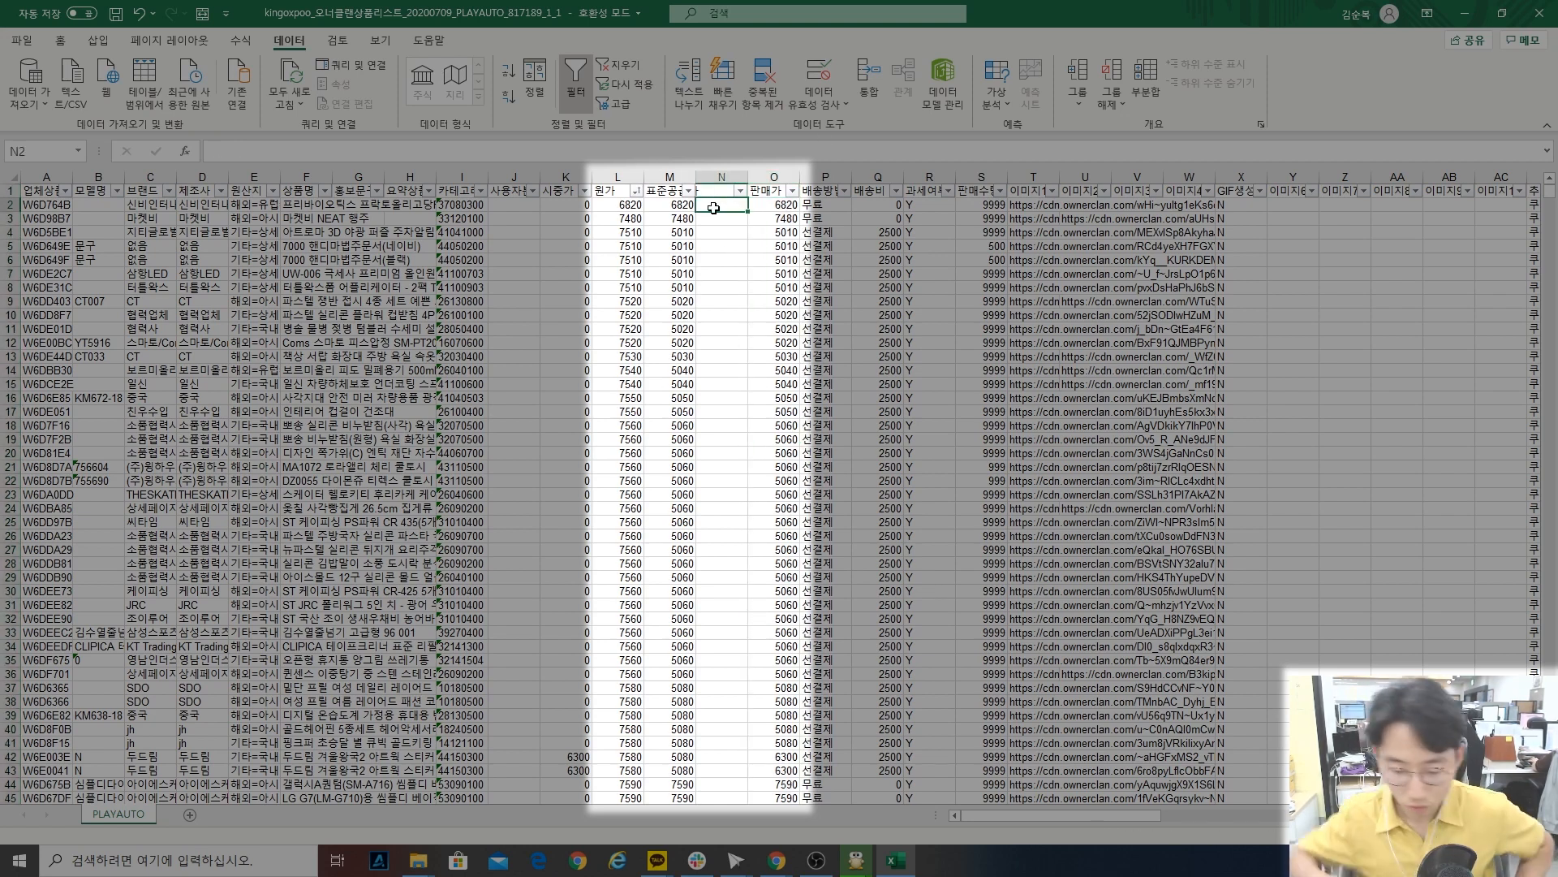
{"action": "type", "text": "="}
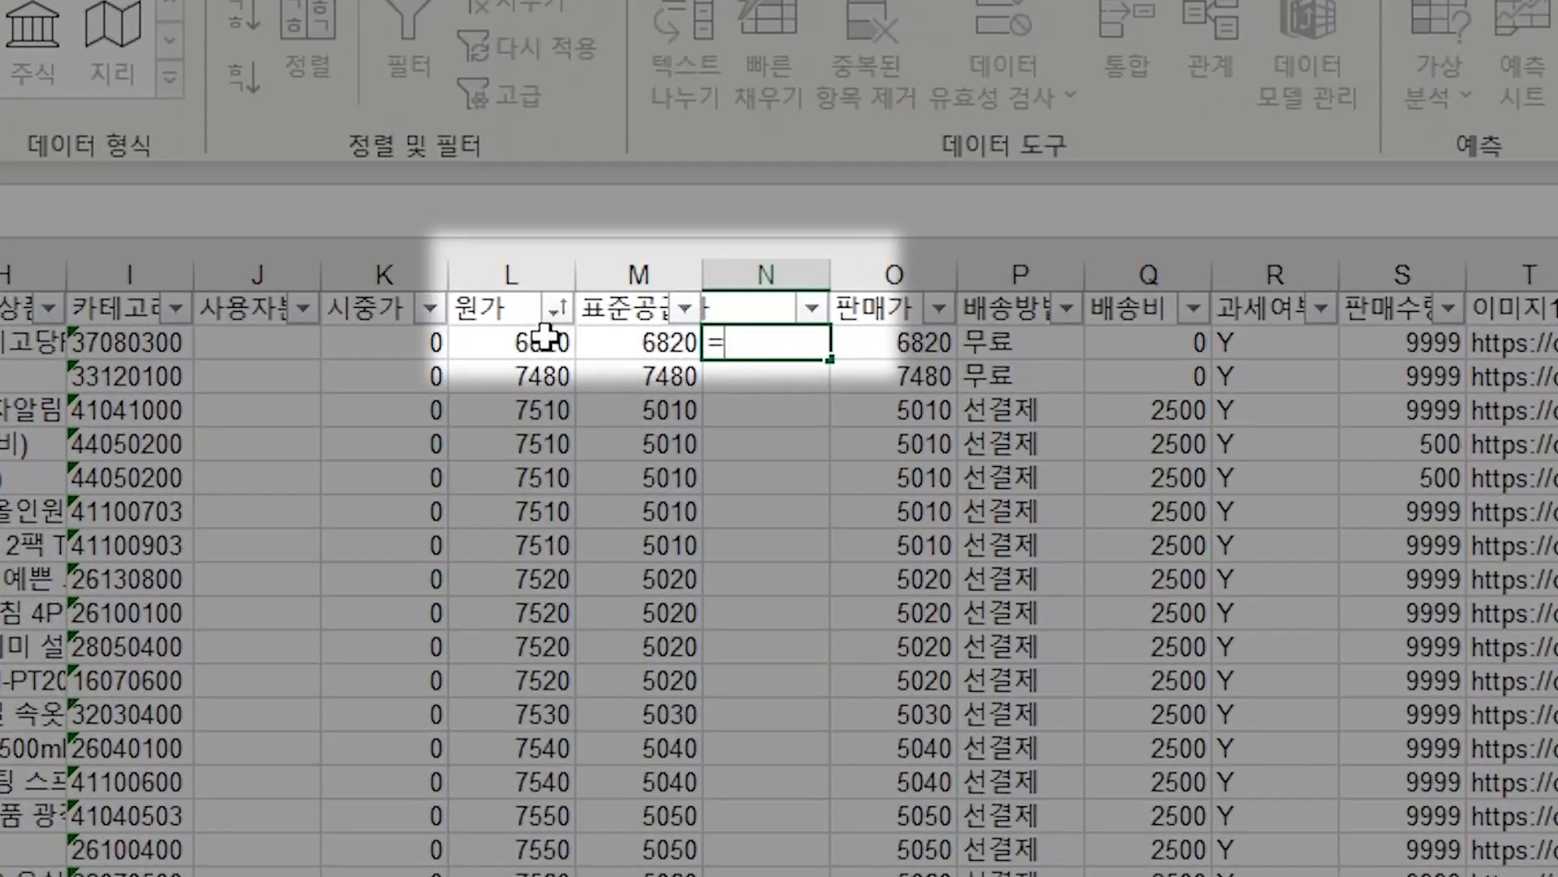
{"action": "left_click", "coordinate": [556, 316]}
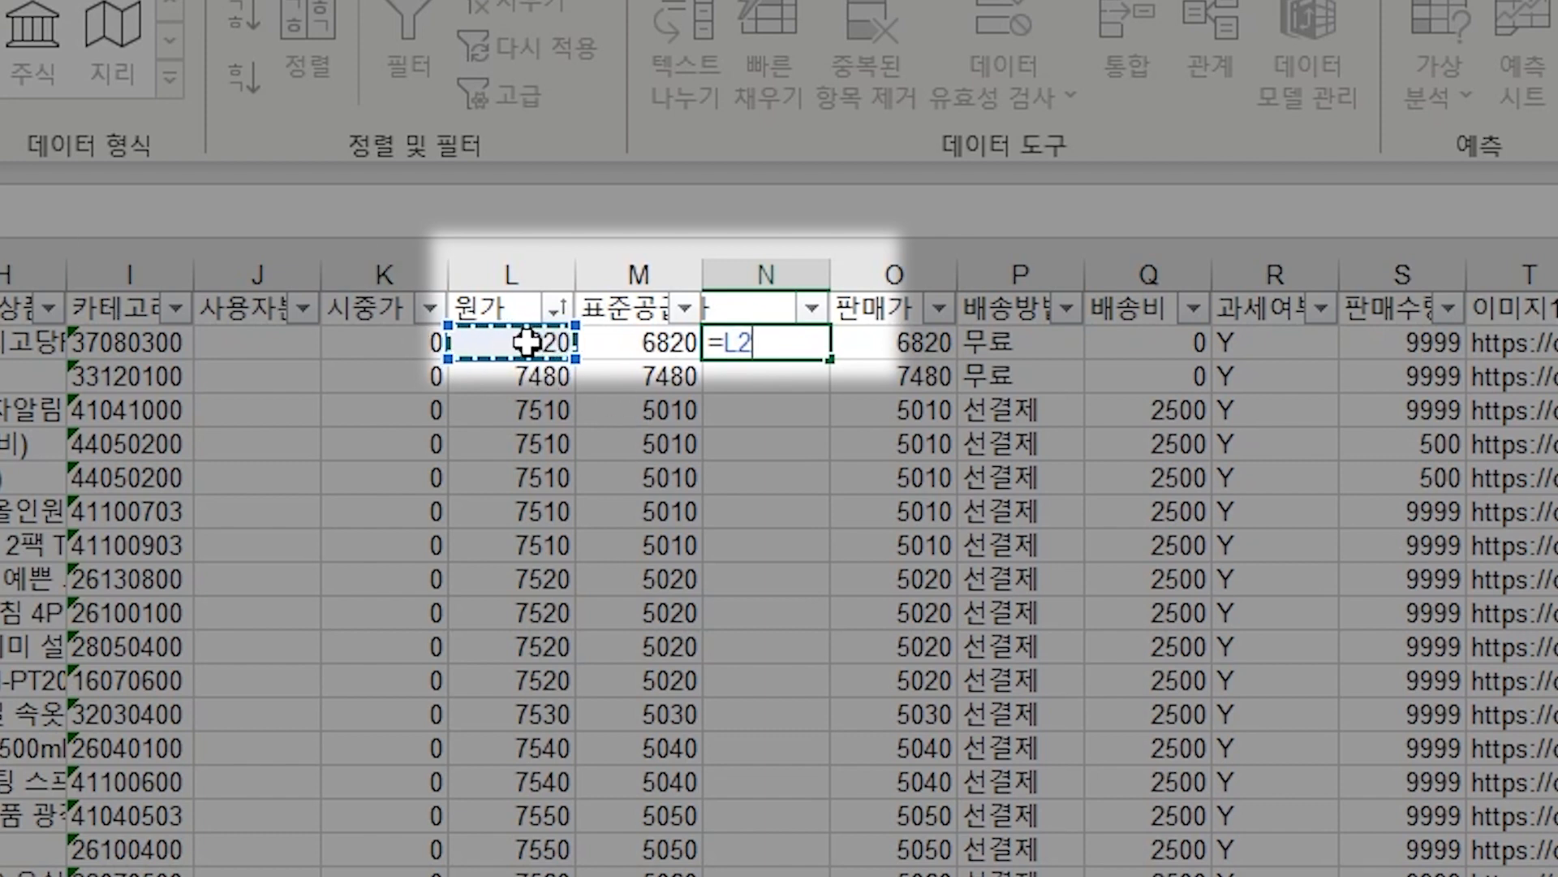
{"action": "type", "text": "*"}
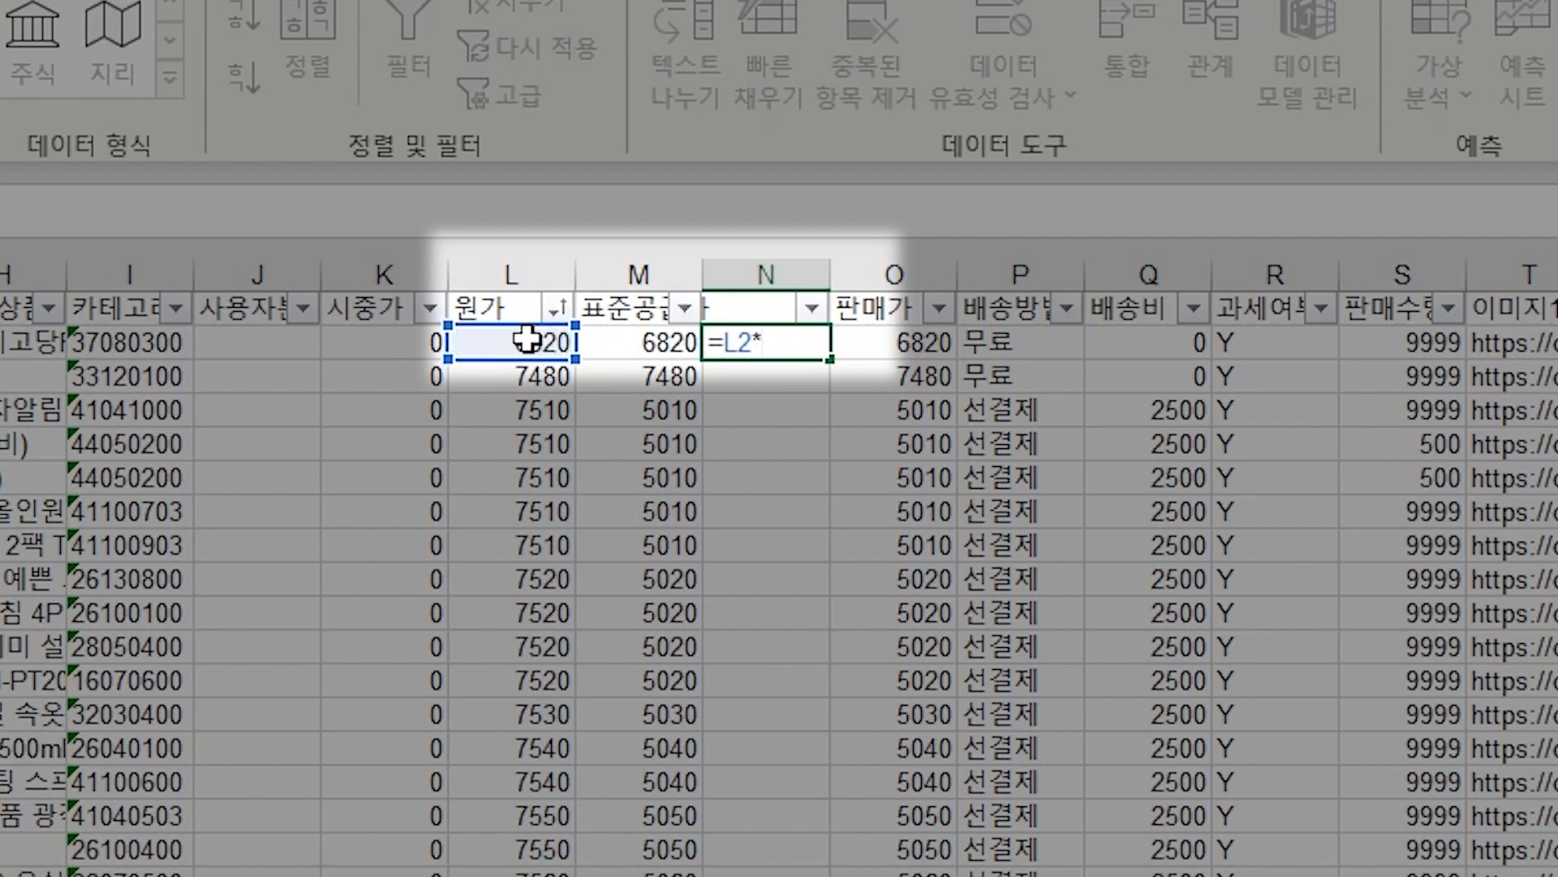
{"action": "type", "text": "(1+"}
{"action": "type", "text": "11"}
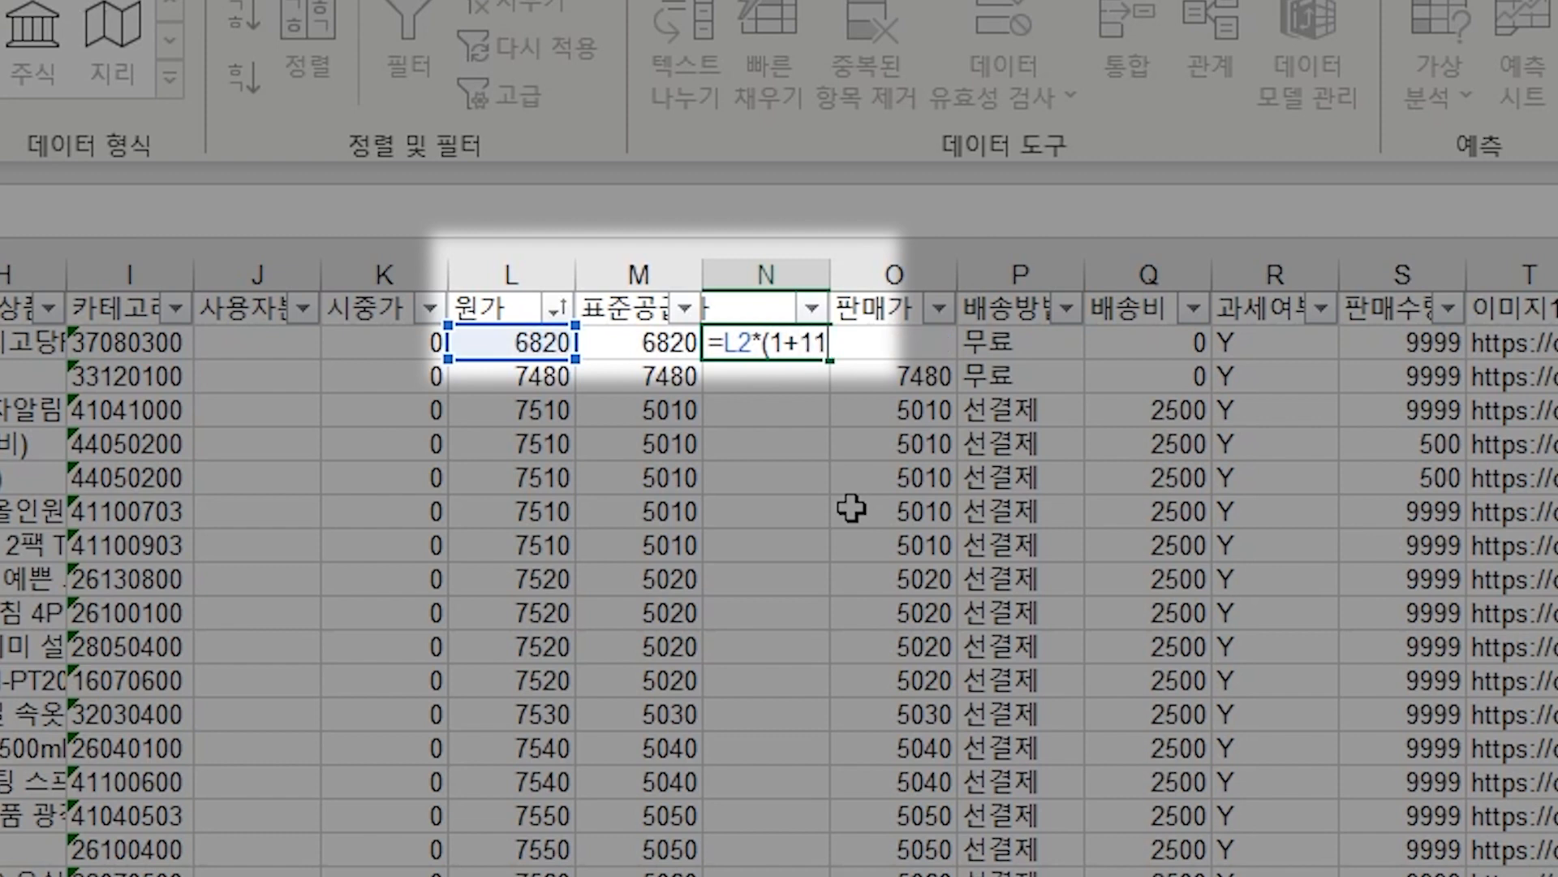
{"action": "type", "text": "0%)"}
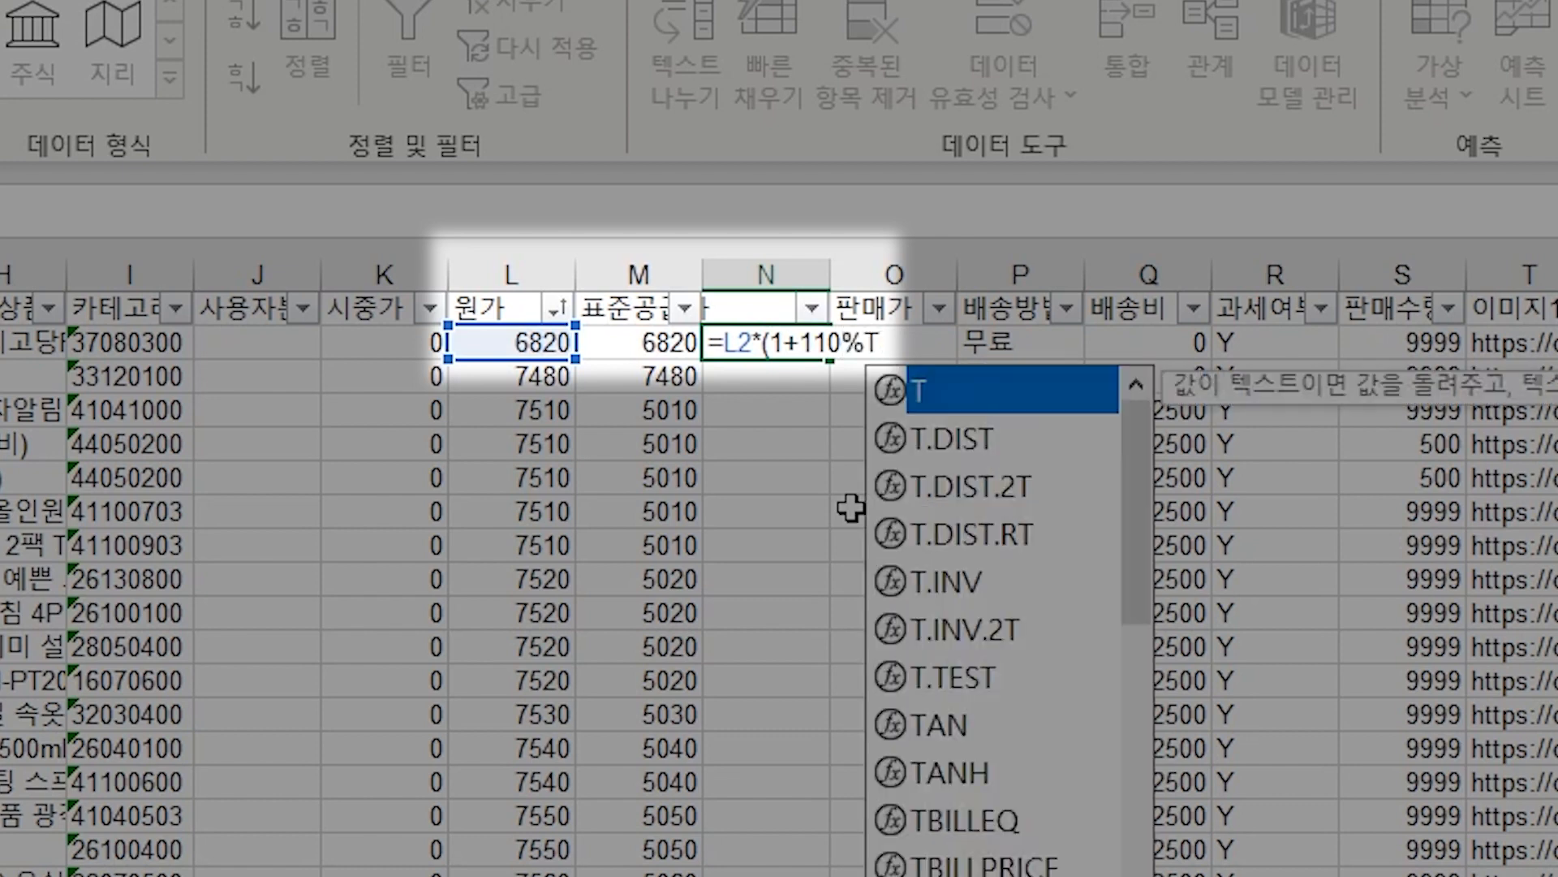
{"action": "key", "text": "Return"}
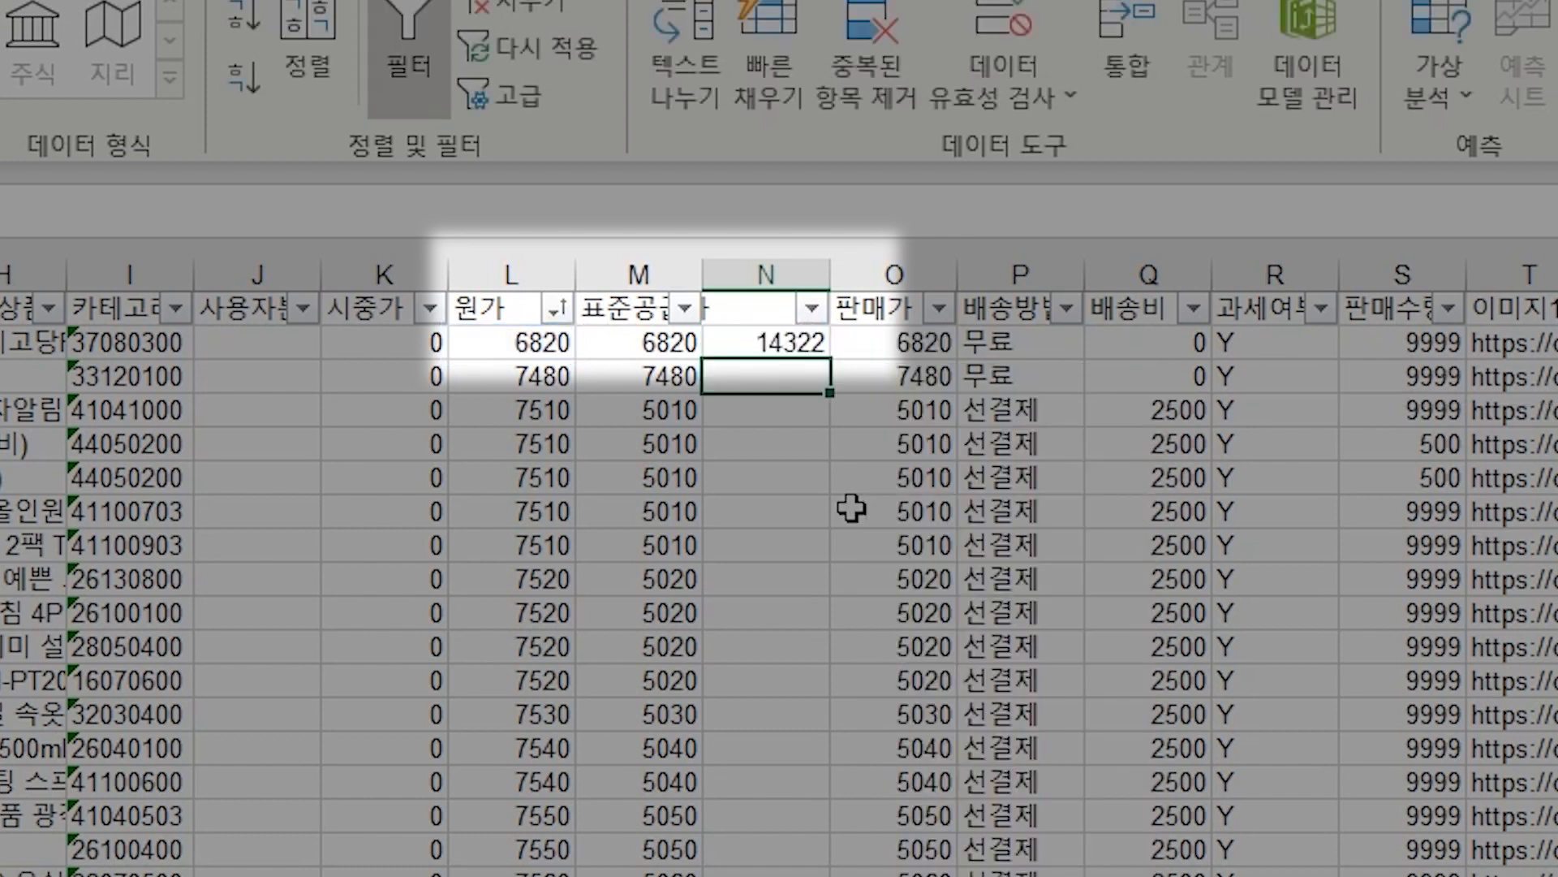
- Fill the N2 markup formula down all product rows and compare its first result with 원가 in L2
{"action": "left_click", "coordinate": [769, 341]}
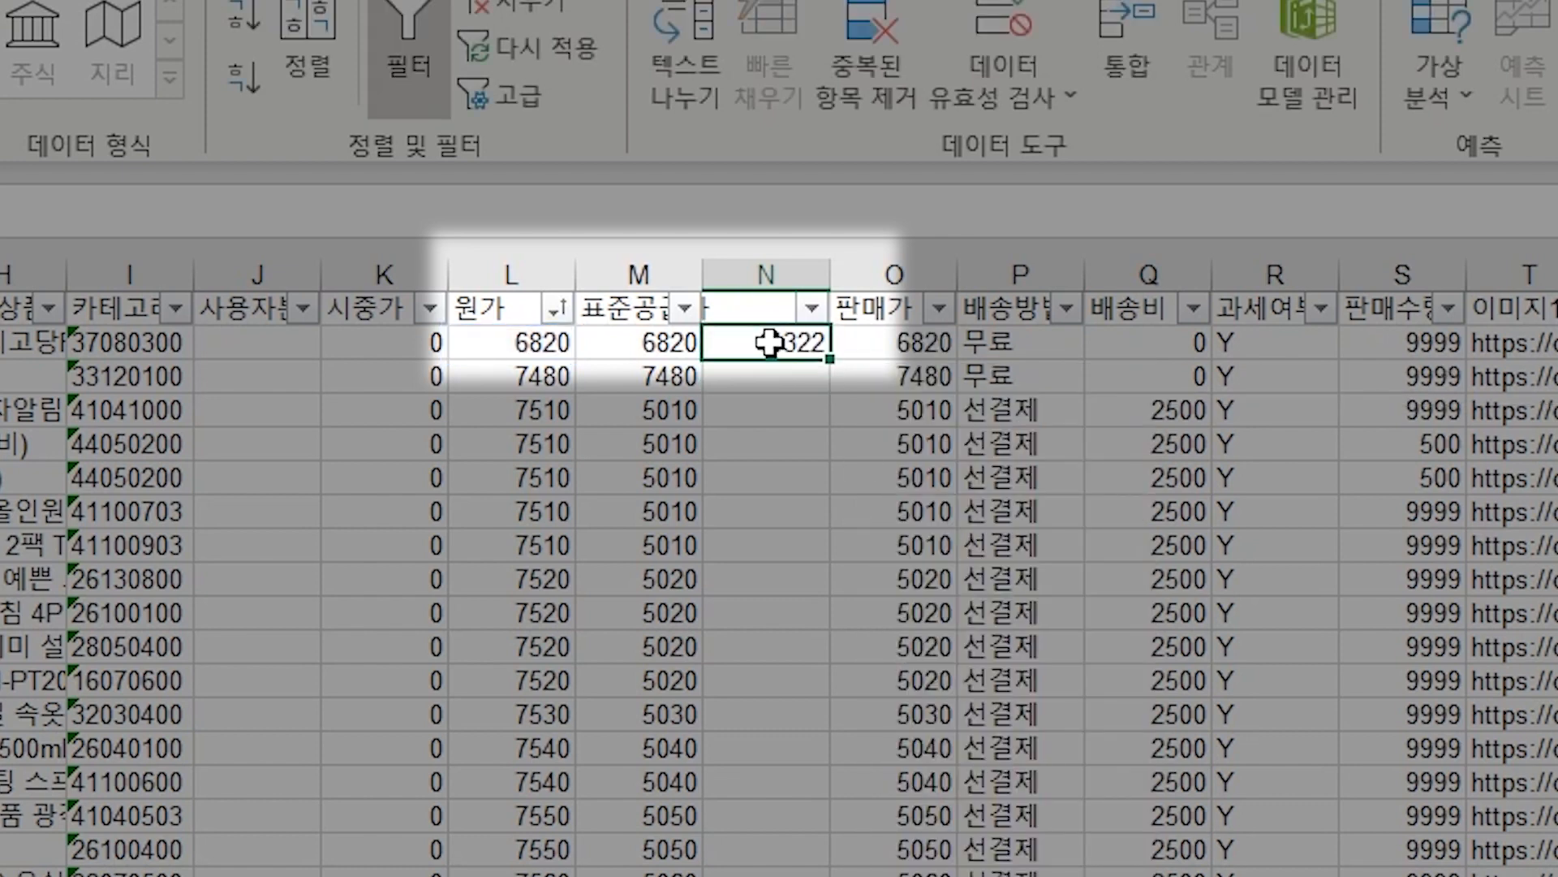
{"action": "double_click", "coordinate": [830, 359]}
{"action": "left_click", "coordinate": [755, 349]}
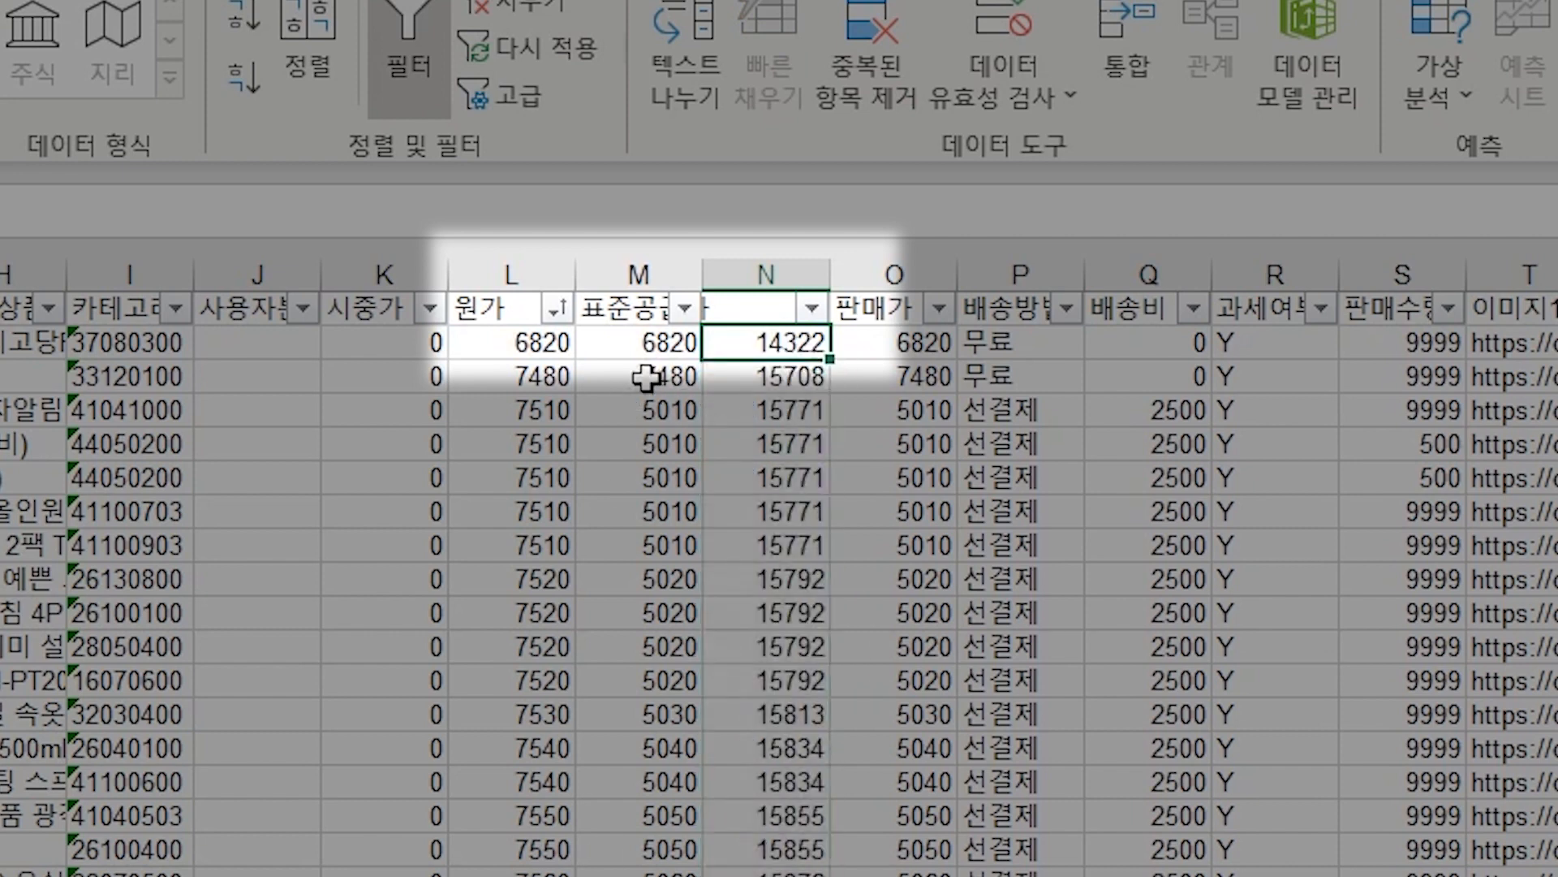
{"action": "left_click", "coordinate": [519, 345]}
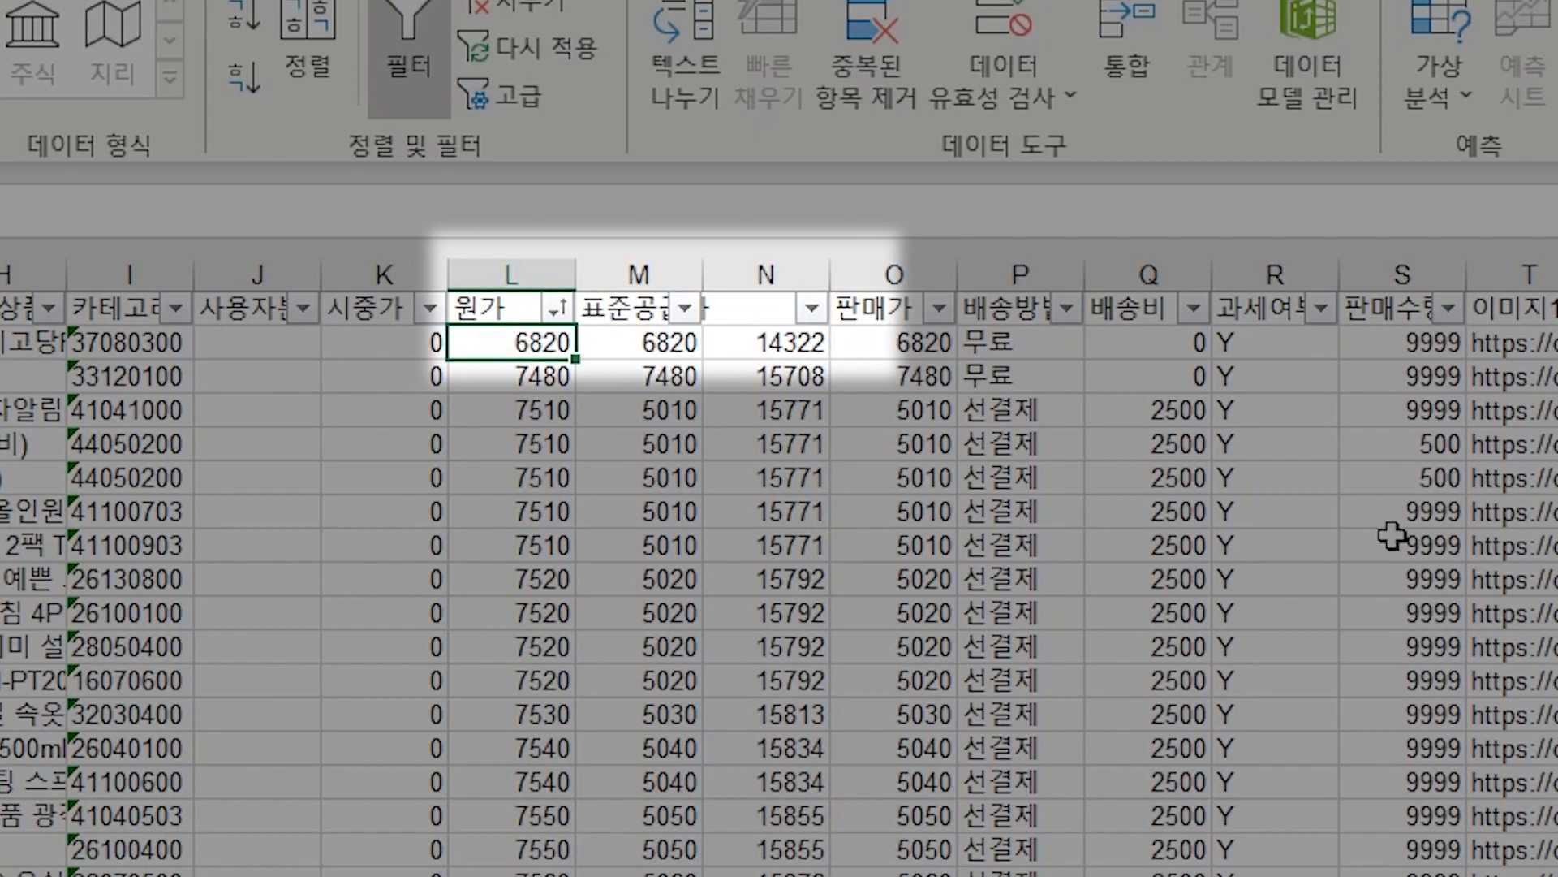
{"action": "left_click", "coordinate": [755, 344]}
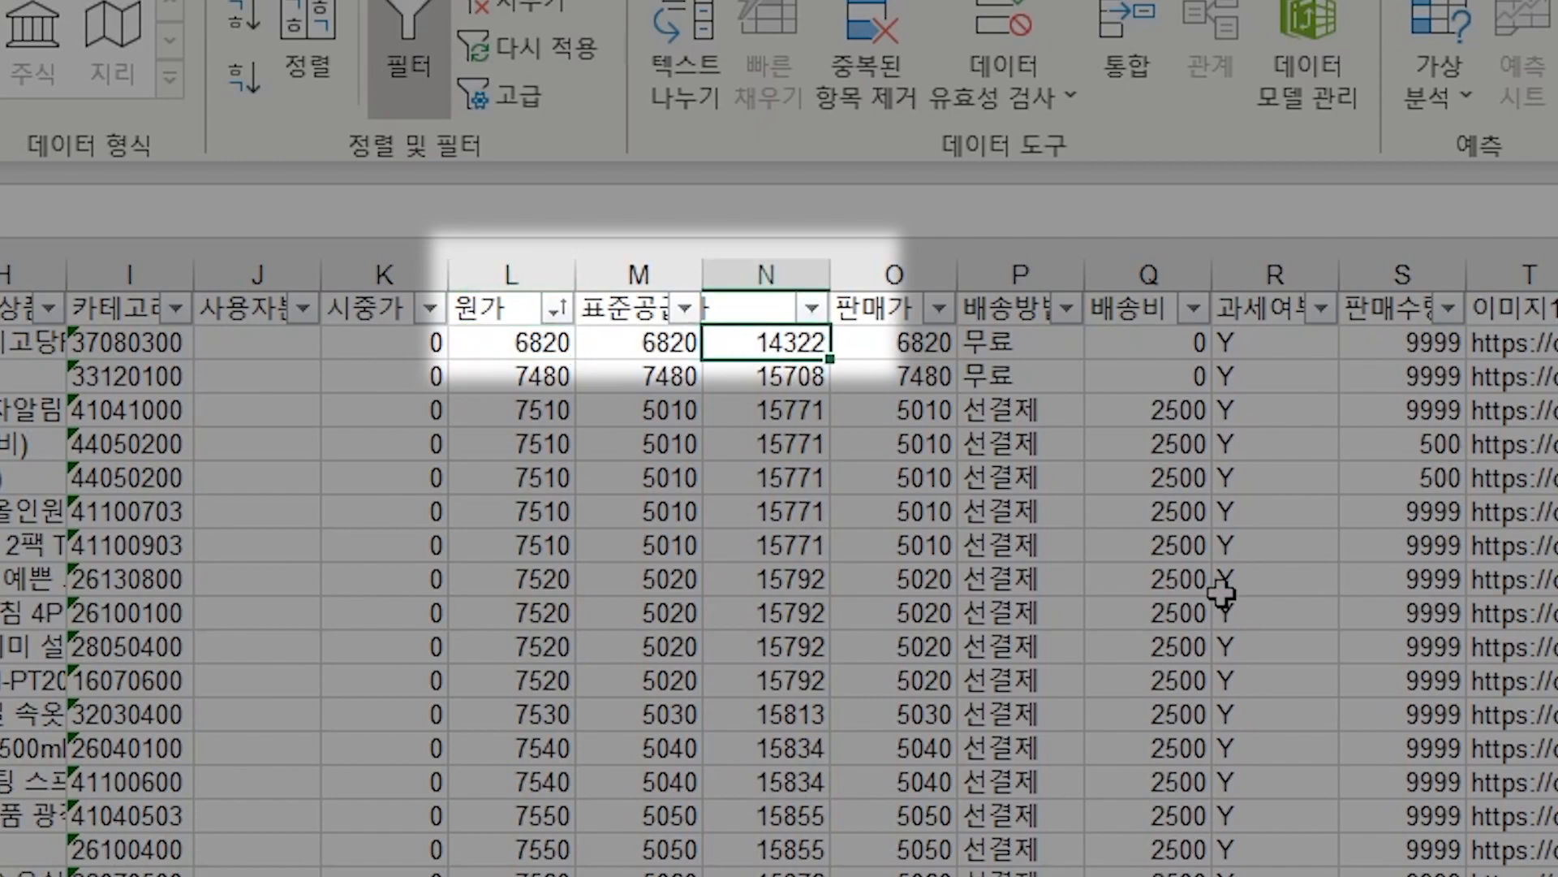
- Open the Windows Calculator and multiply the first marked-up price, 14322, by 0.84
{"action": "key", "text": "super"}
{"action": "type", "text": "계산기"}
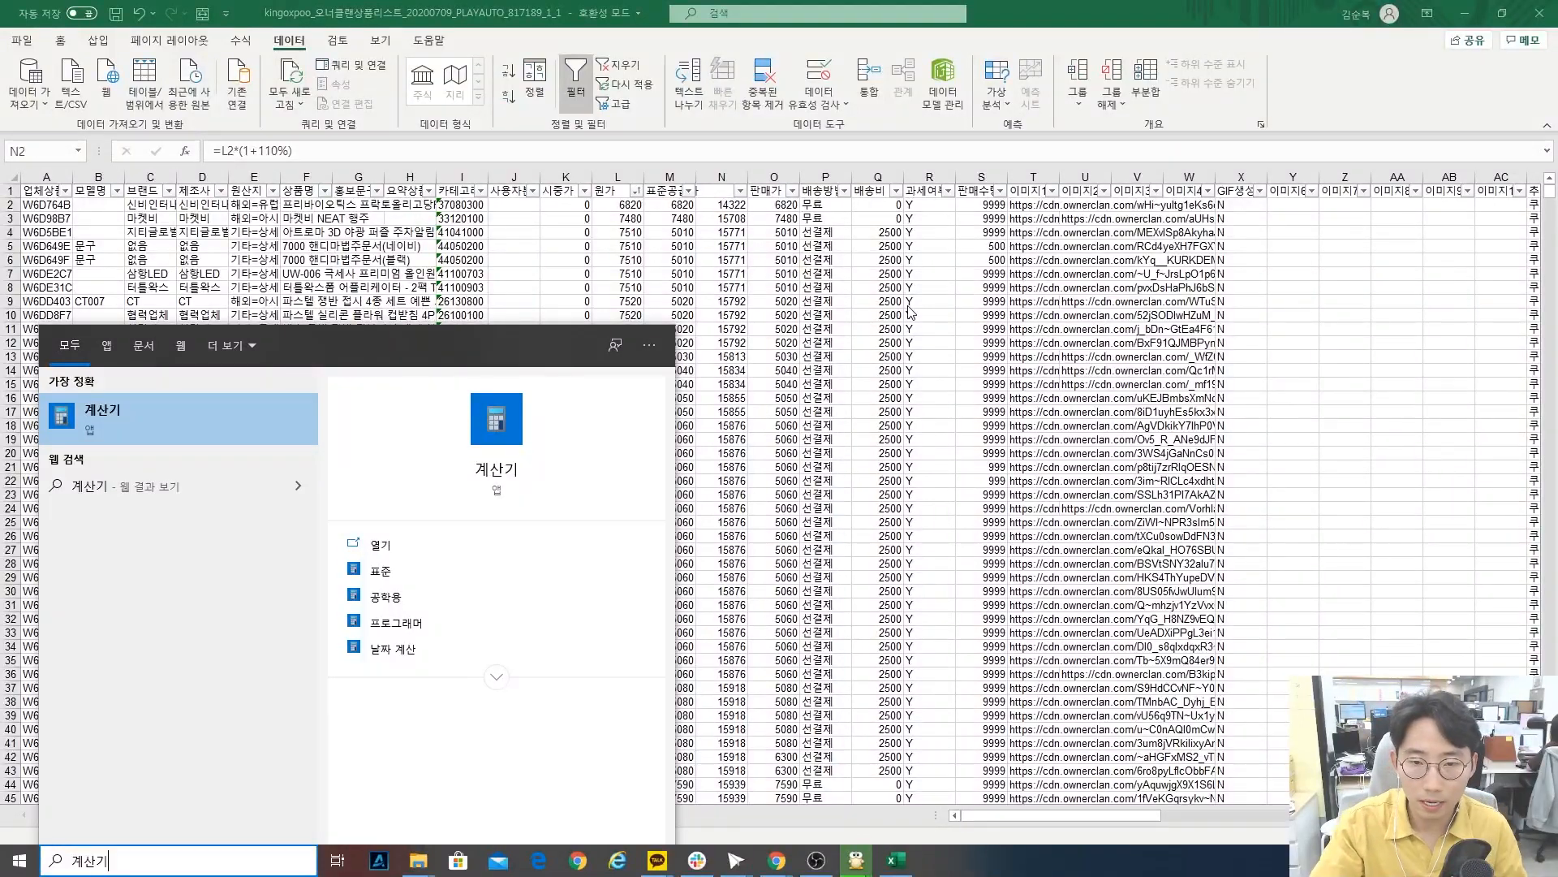
{"action": "key", "text": "Return"}
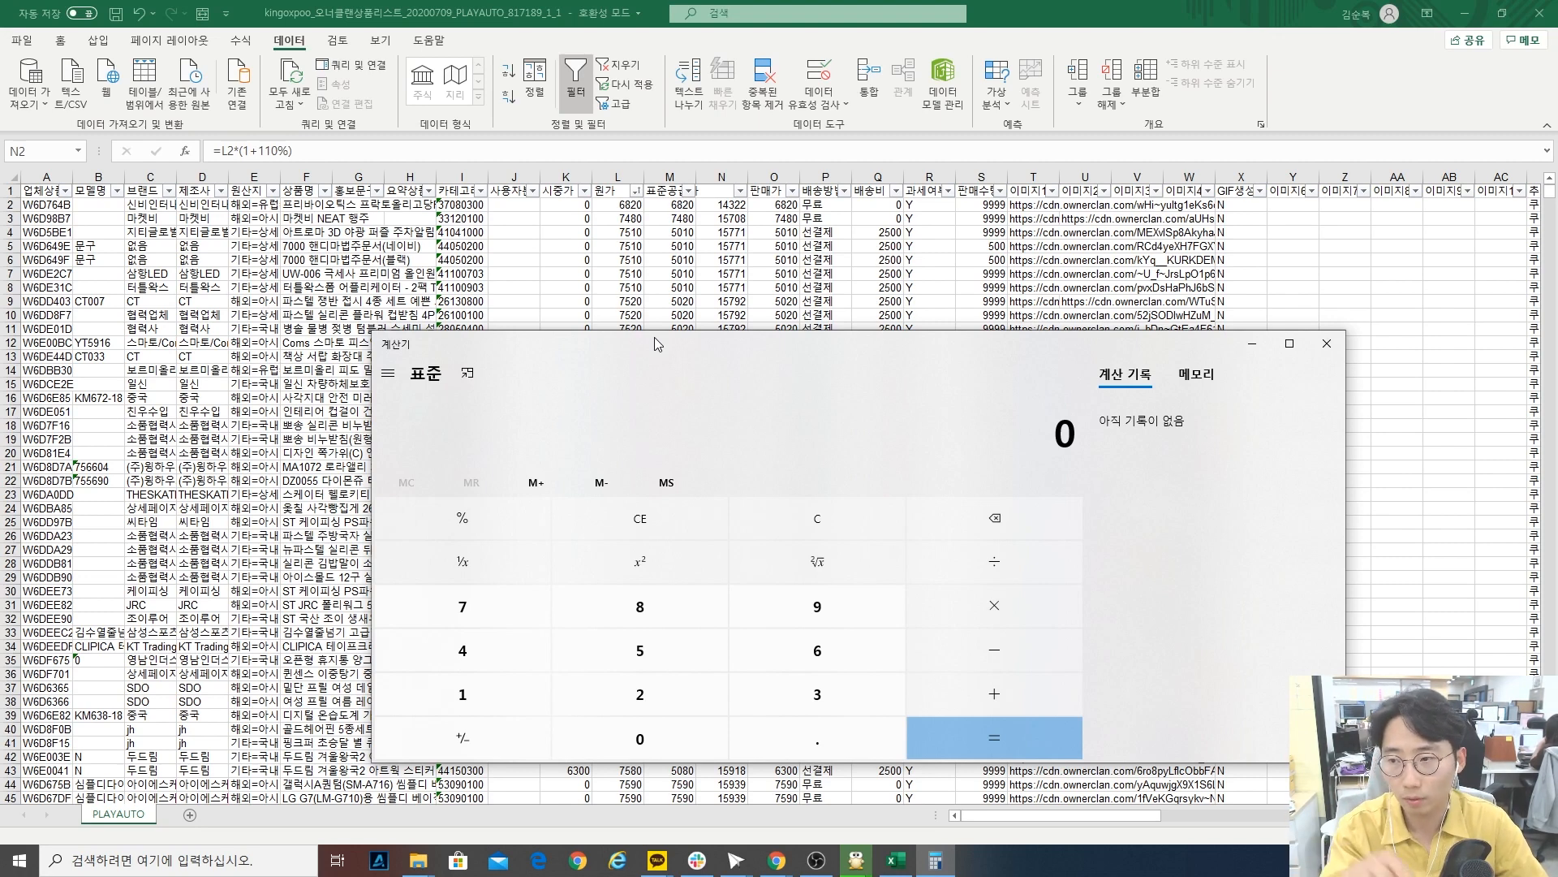
{"action": "type", "text": "14322"}
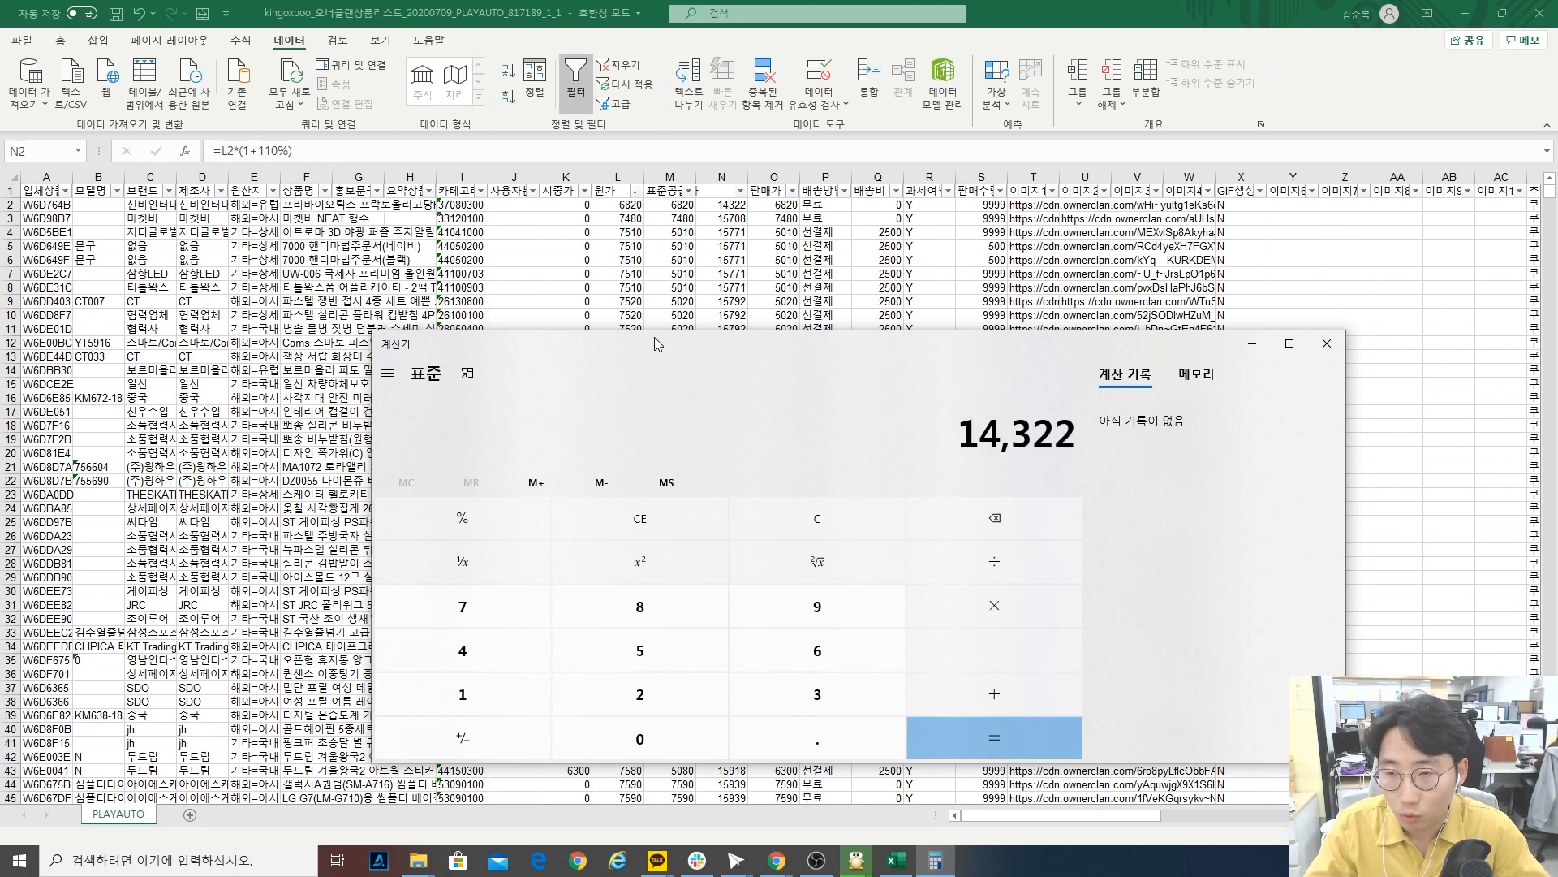
{"action": "type", "text": "*0.84"}
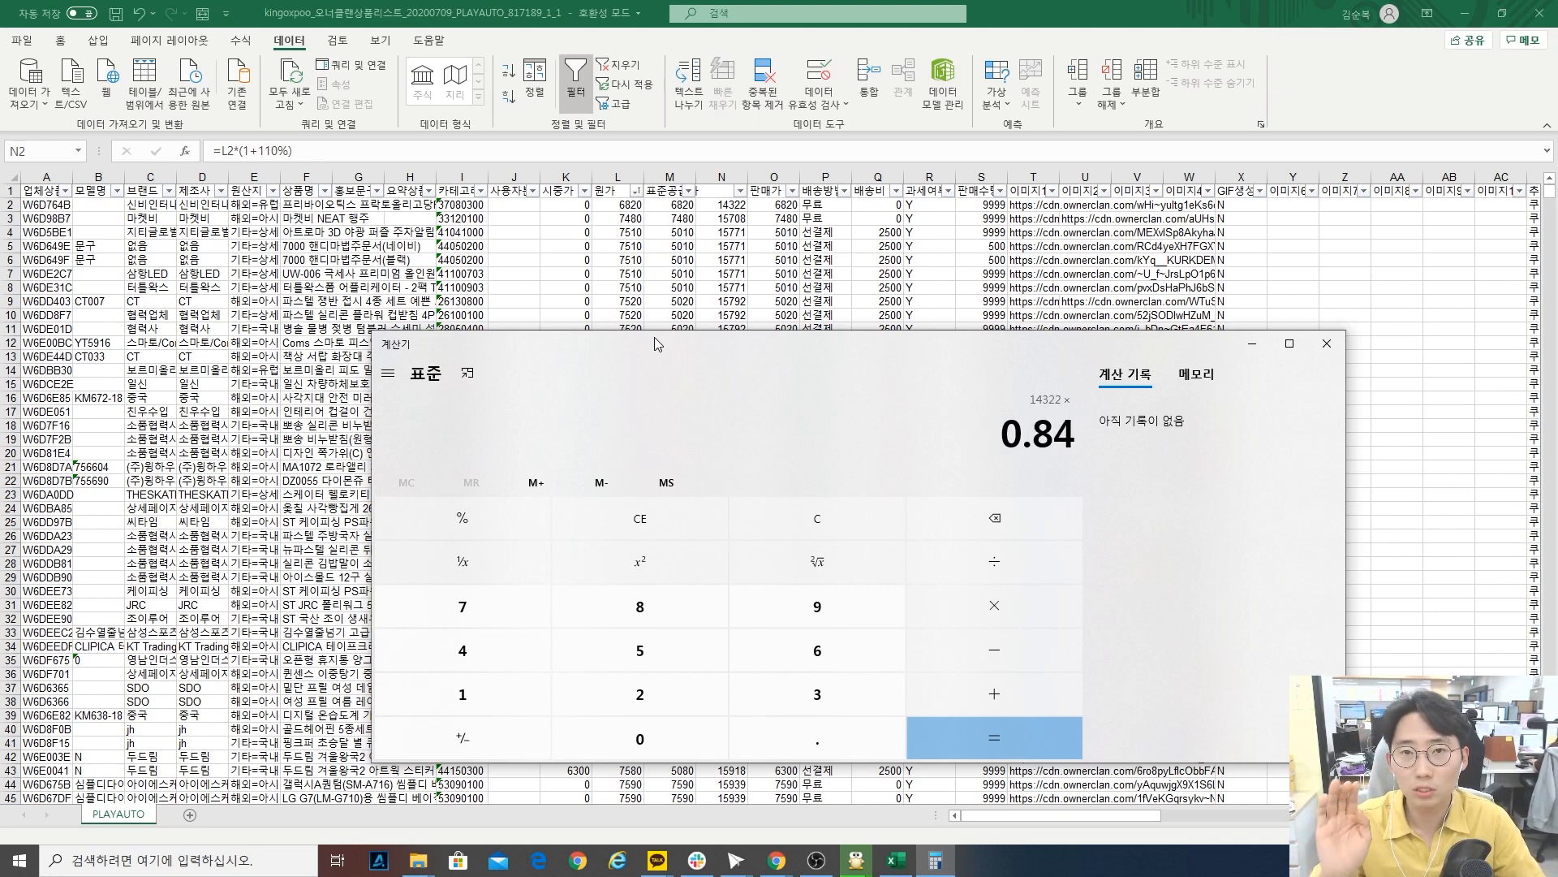
{"action": "key", "text": "Return"}
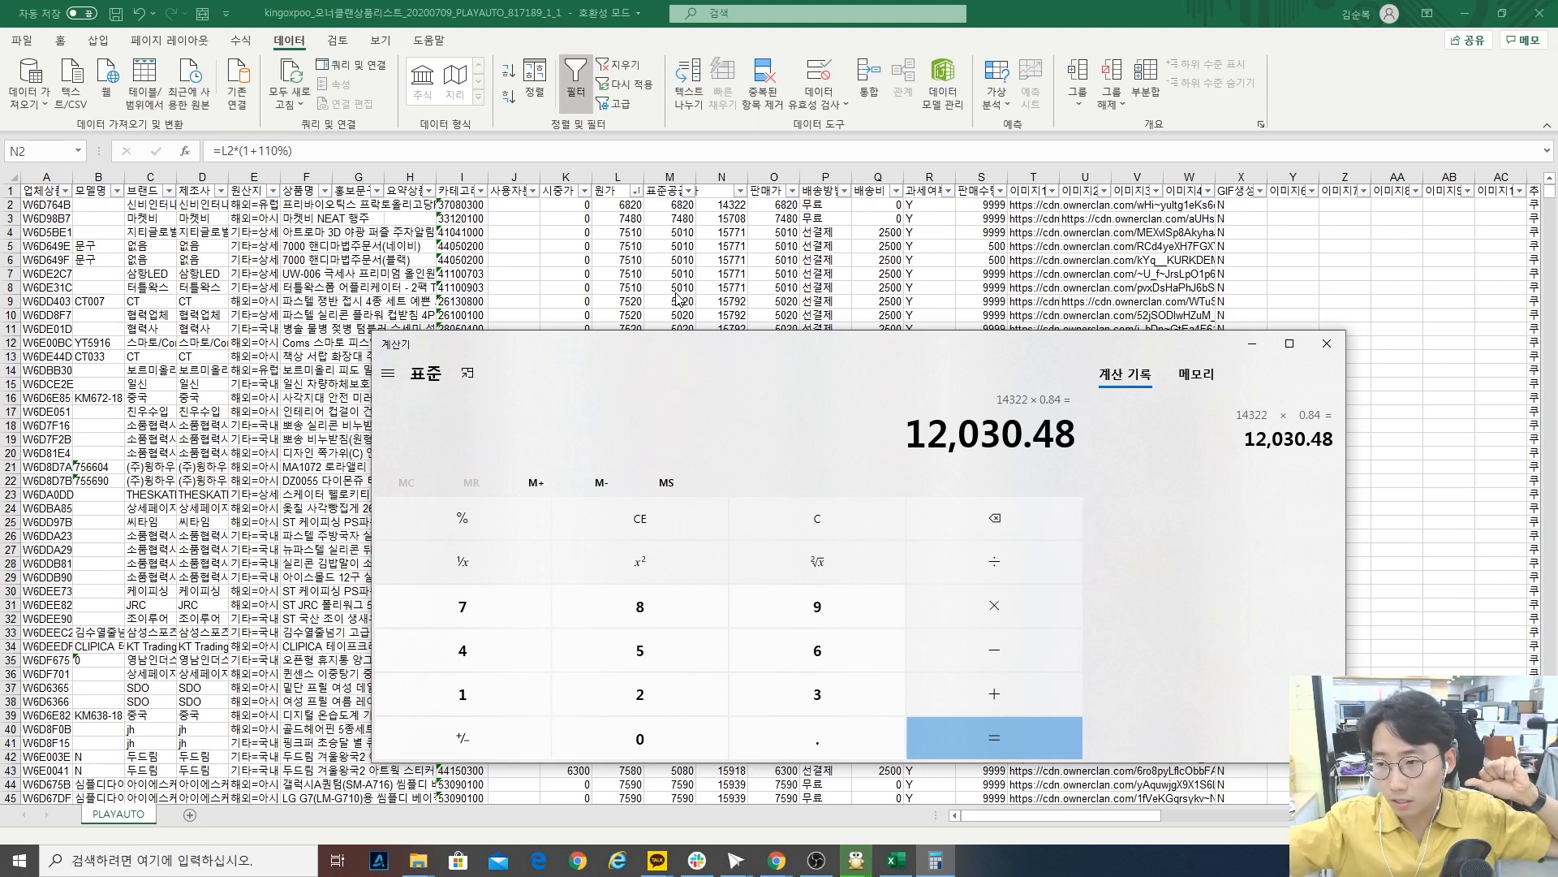
- Subtract the 원가 of 6820 from the calculated amount to work out the margin
{"action": "left_click", "coordinate": [994, 650]}
{"action": "type", "text": "6820"}
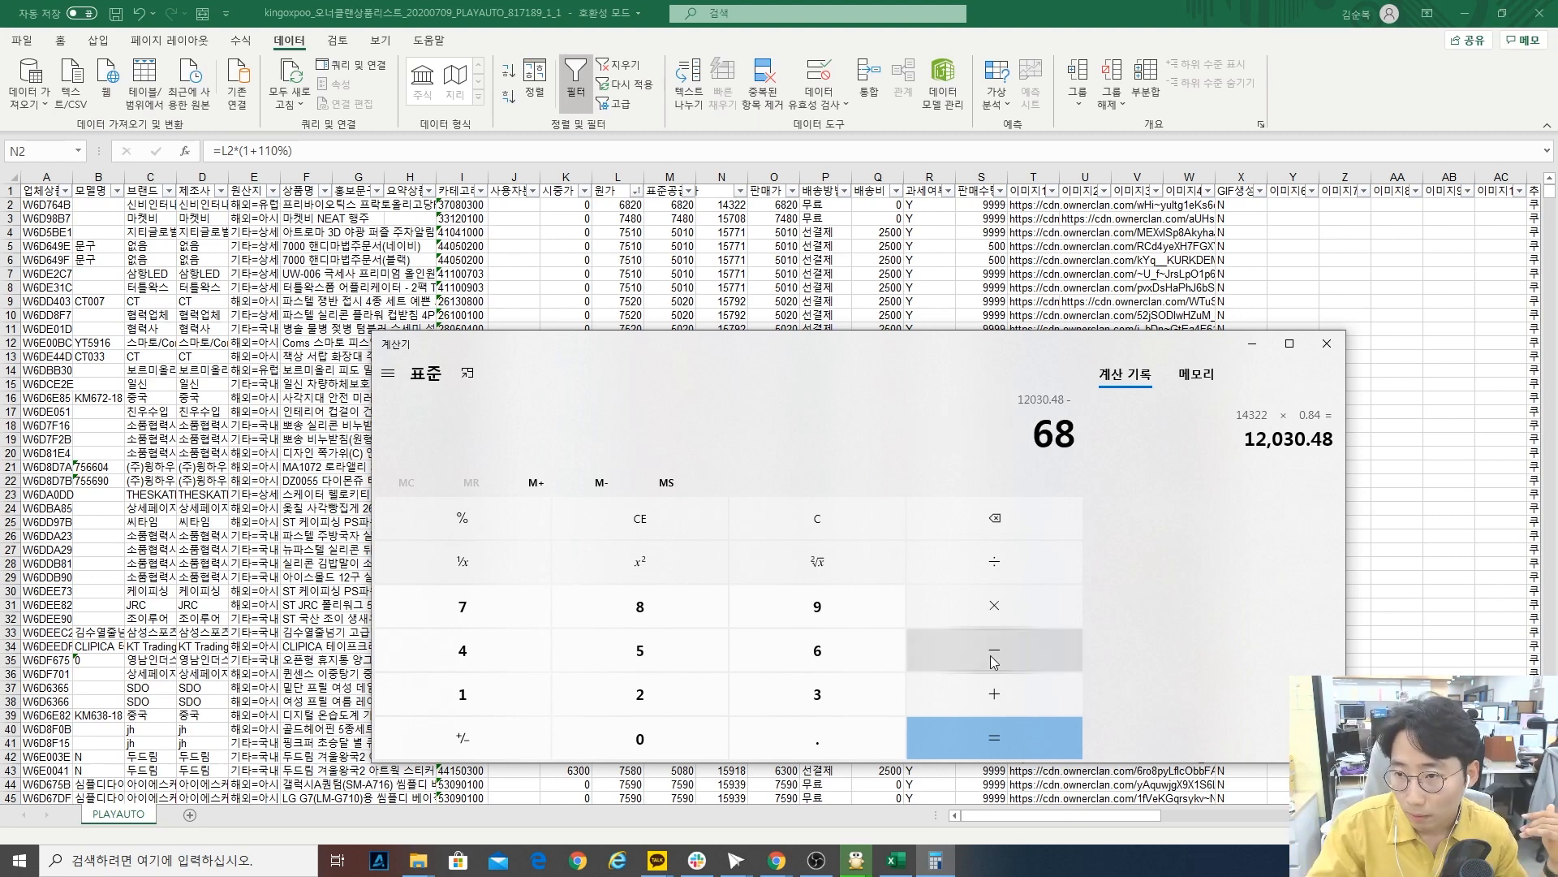
{"action": "key", "text": "Return"}
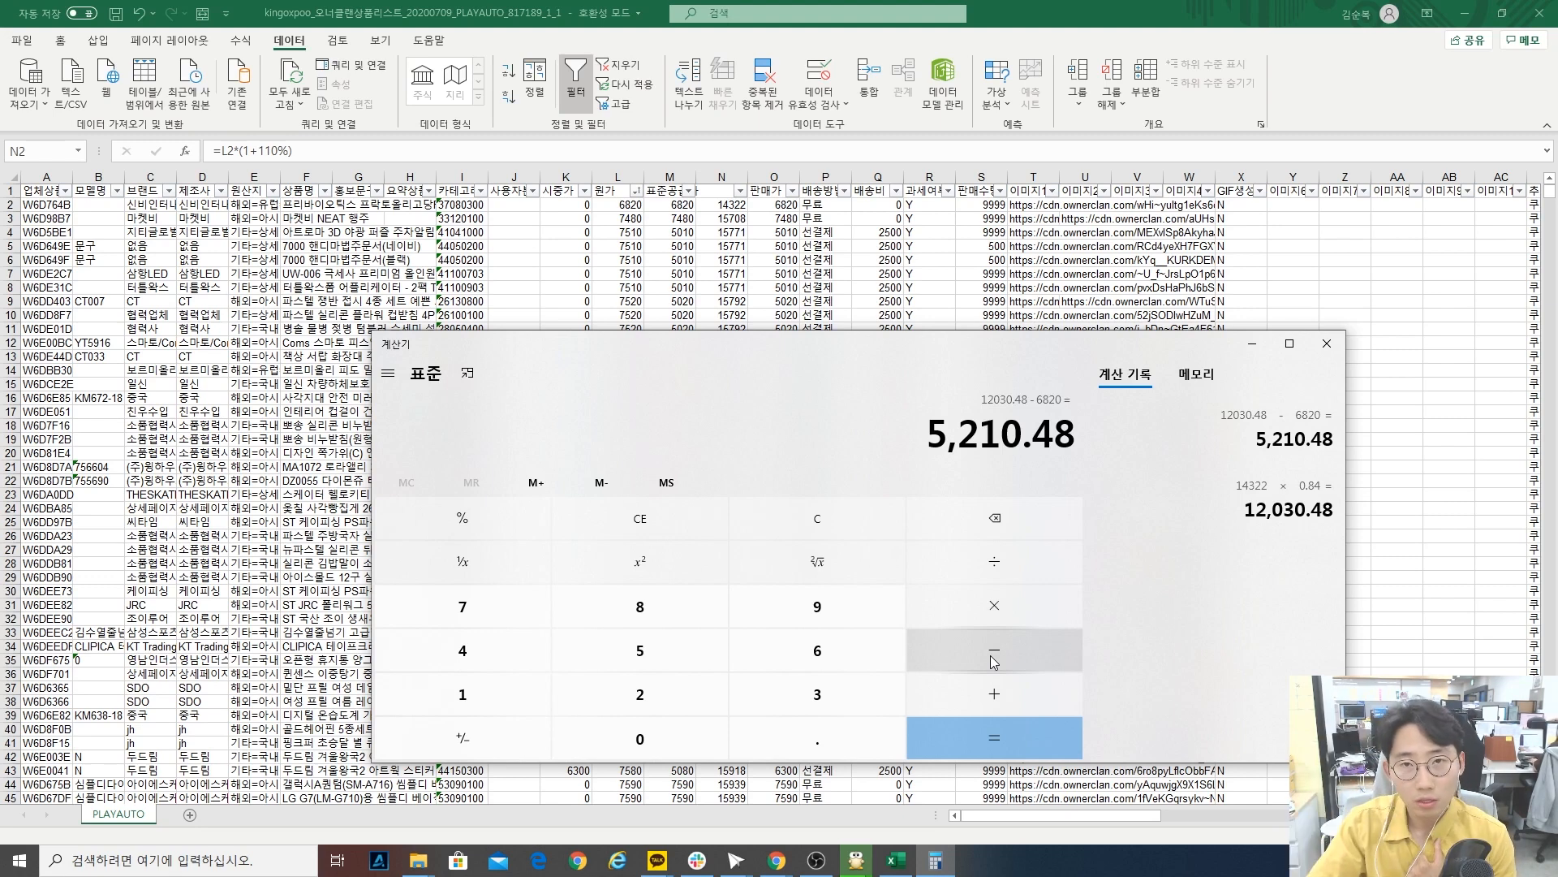
- Review the 110% markup in the N2 formula against the Calculator result, keeping the formula as it is
{"action": "left_click", "coordinate": [279, 149]}
{"action": "double_click", "coordinate": [266, 151]}
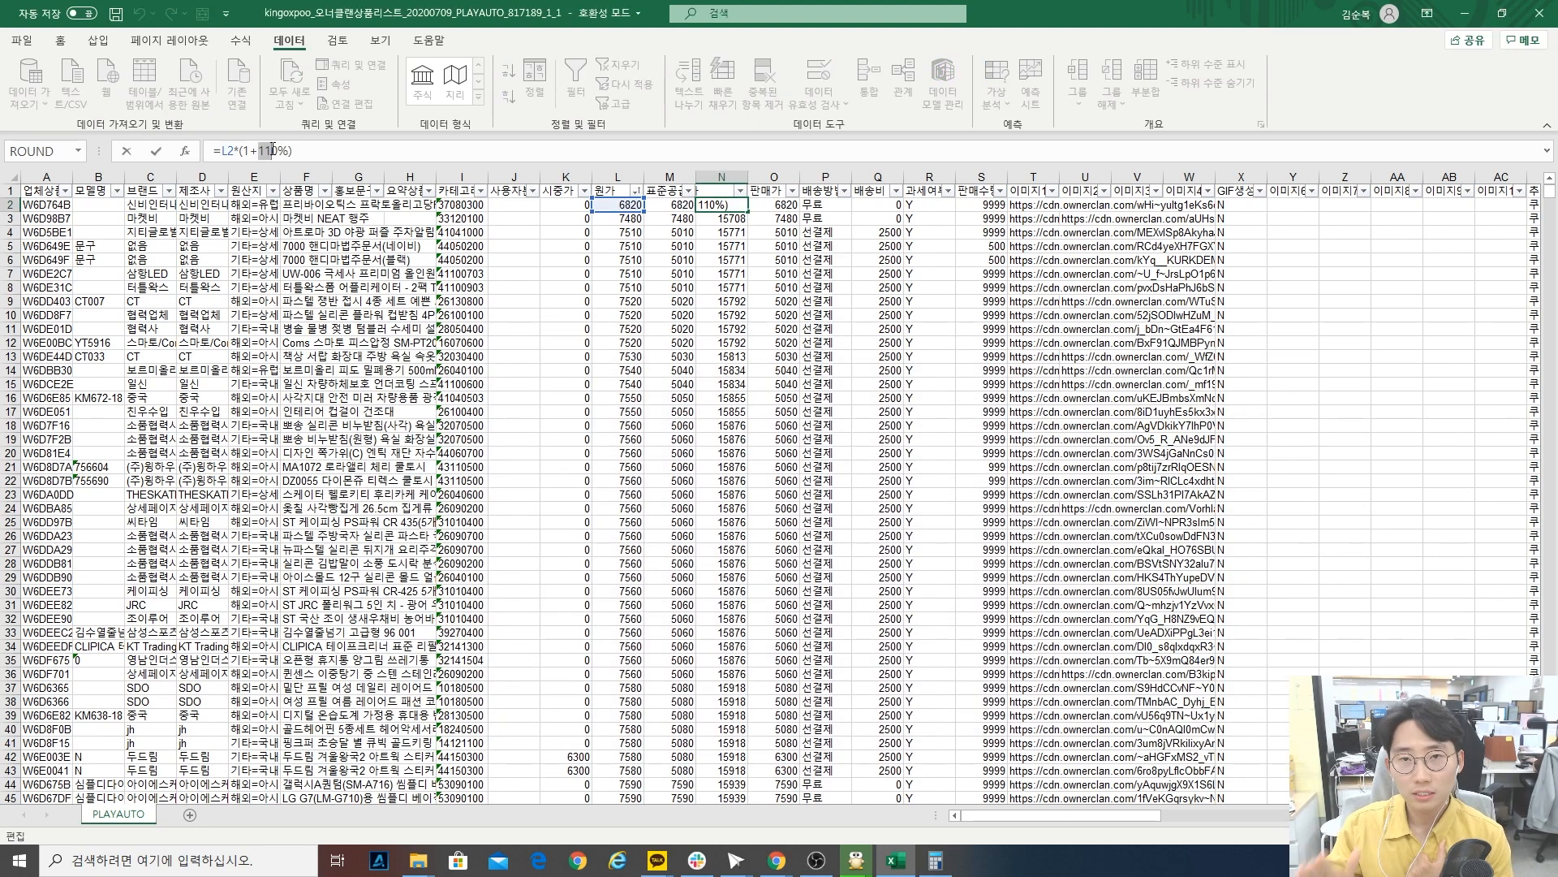
{"action": "left_click", "coordinate": [273, 150]}
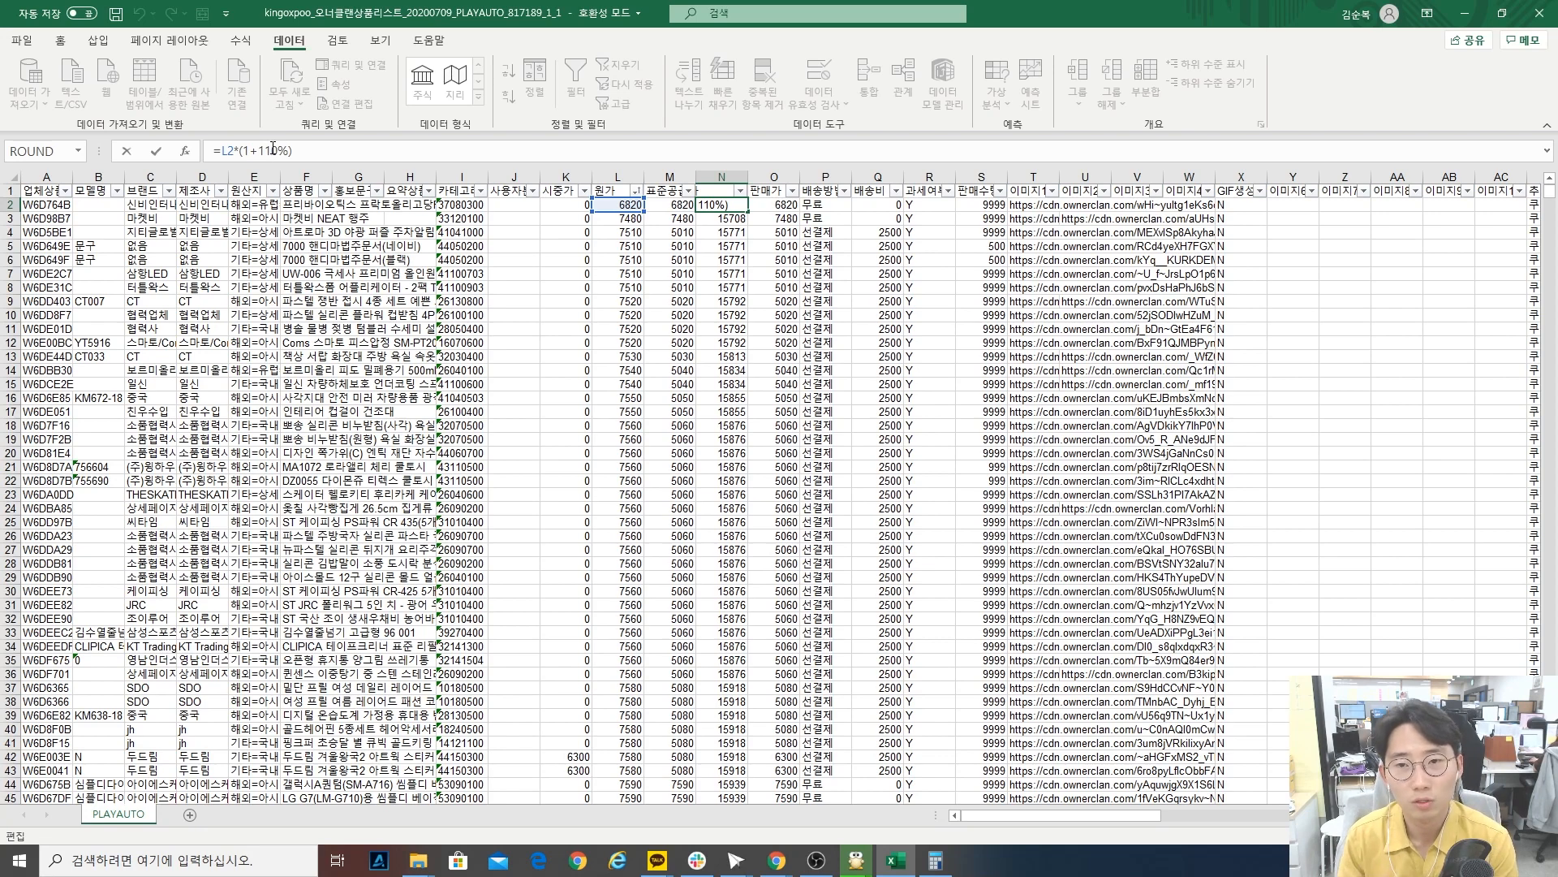
{"action": "left_click", "coordinate": [949, 862]}
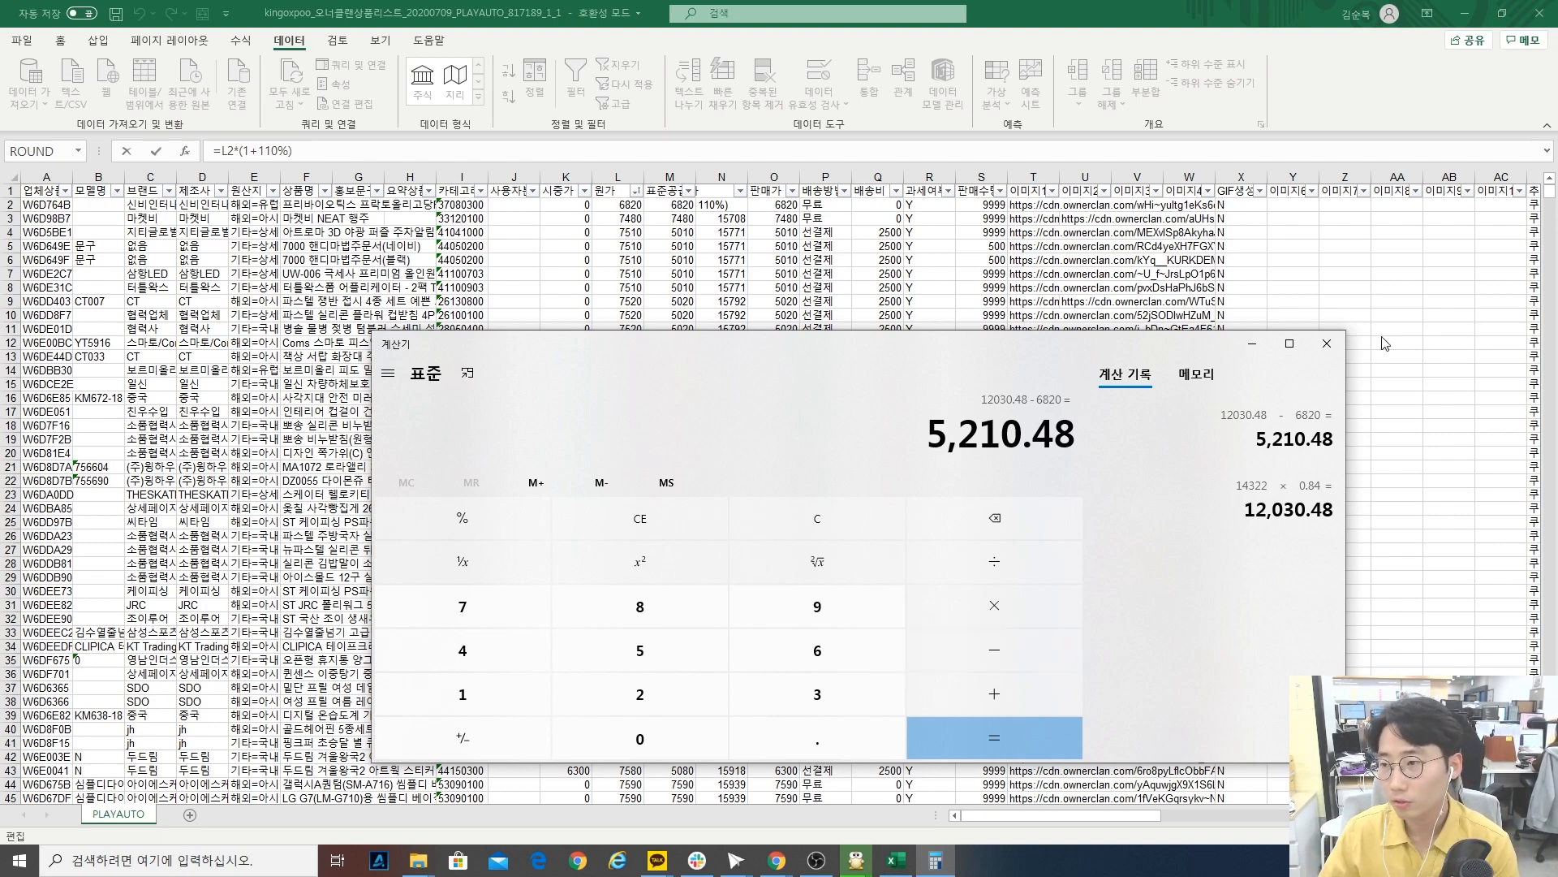
{"action": "left_click", "coordinate": [744, 233]}
{"action": "key", "text": "Return"}
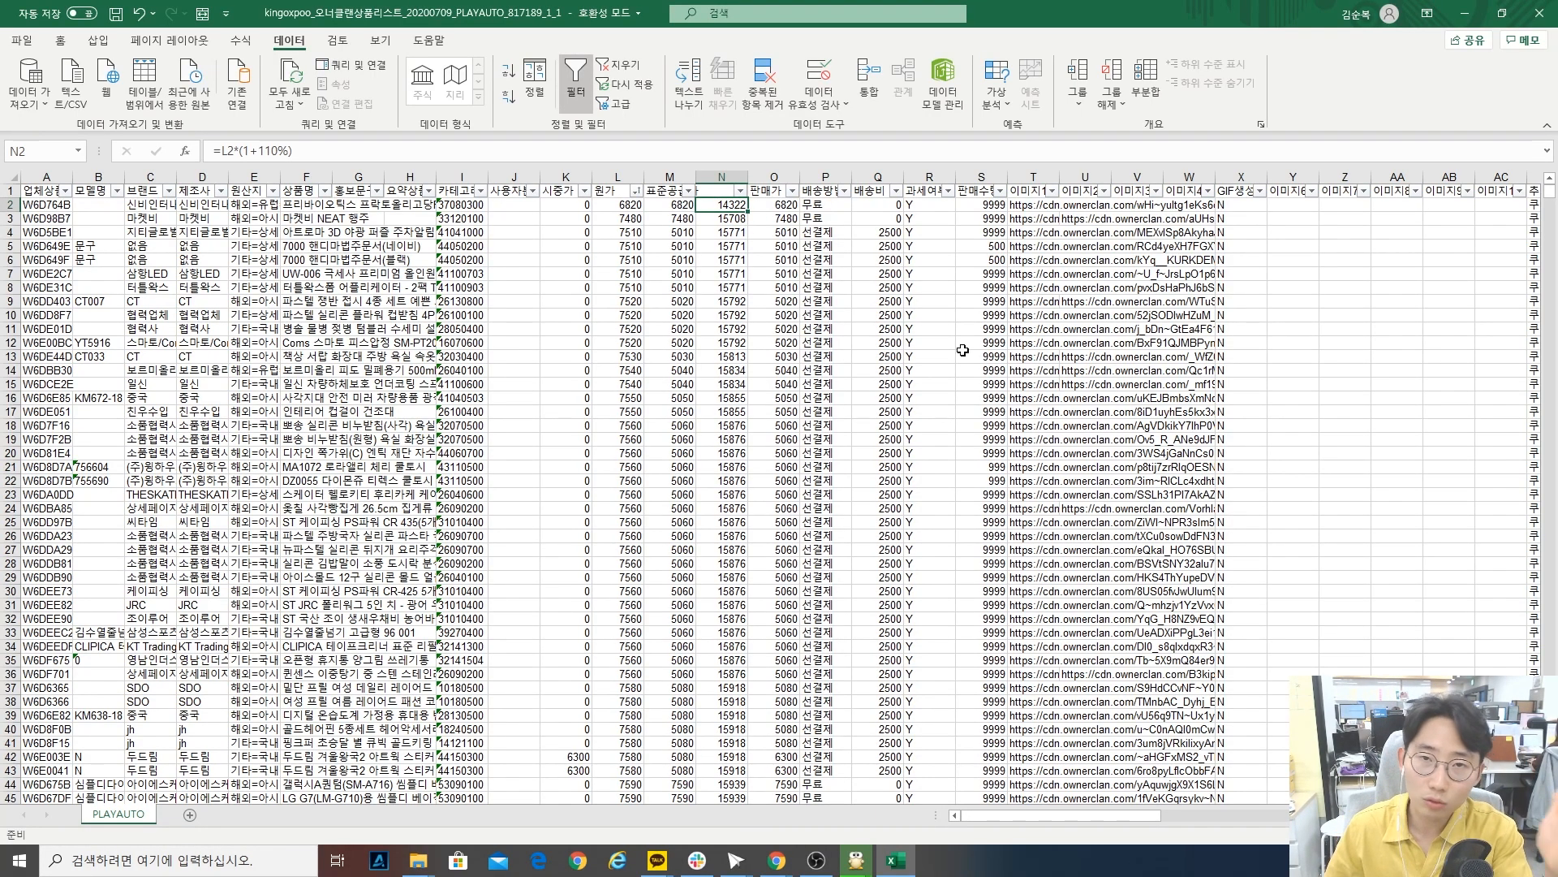
- Compare 원가 with the marked-up price for the most expensive products at the list's end and in row 31594
{"action": "left_click_drag", "start_coordinate": [1553, 212], "coordinate": [1542, 781]}
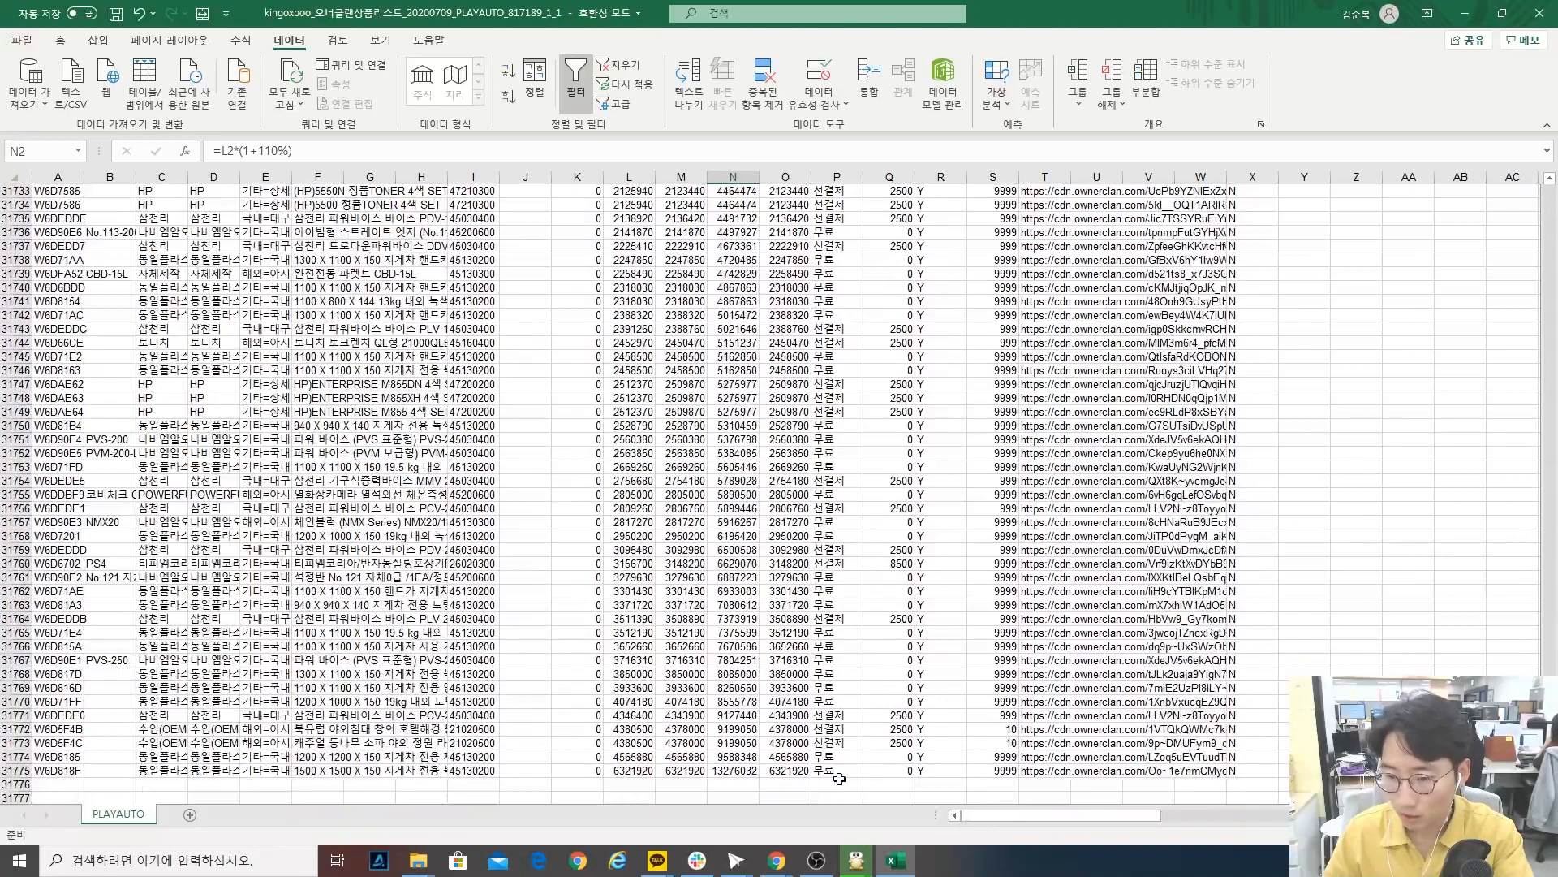
{"action": "left_click", "coordinate": [622, 772]}
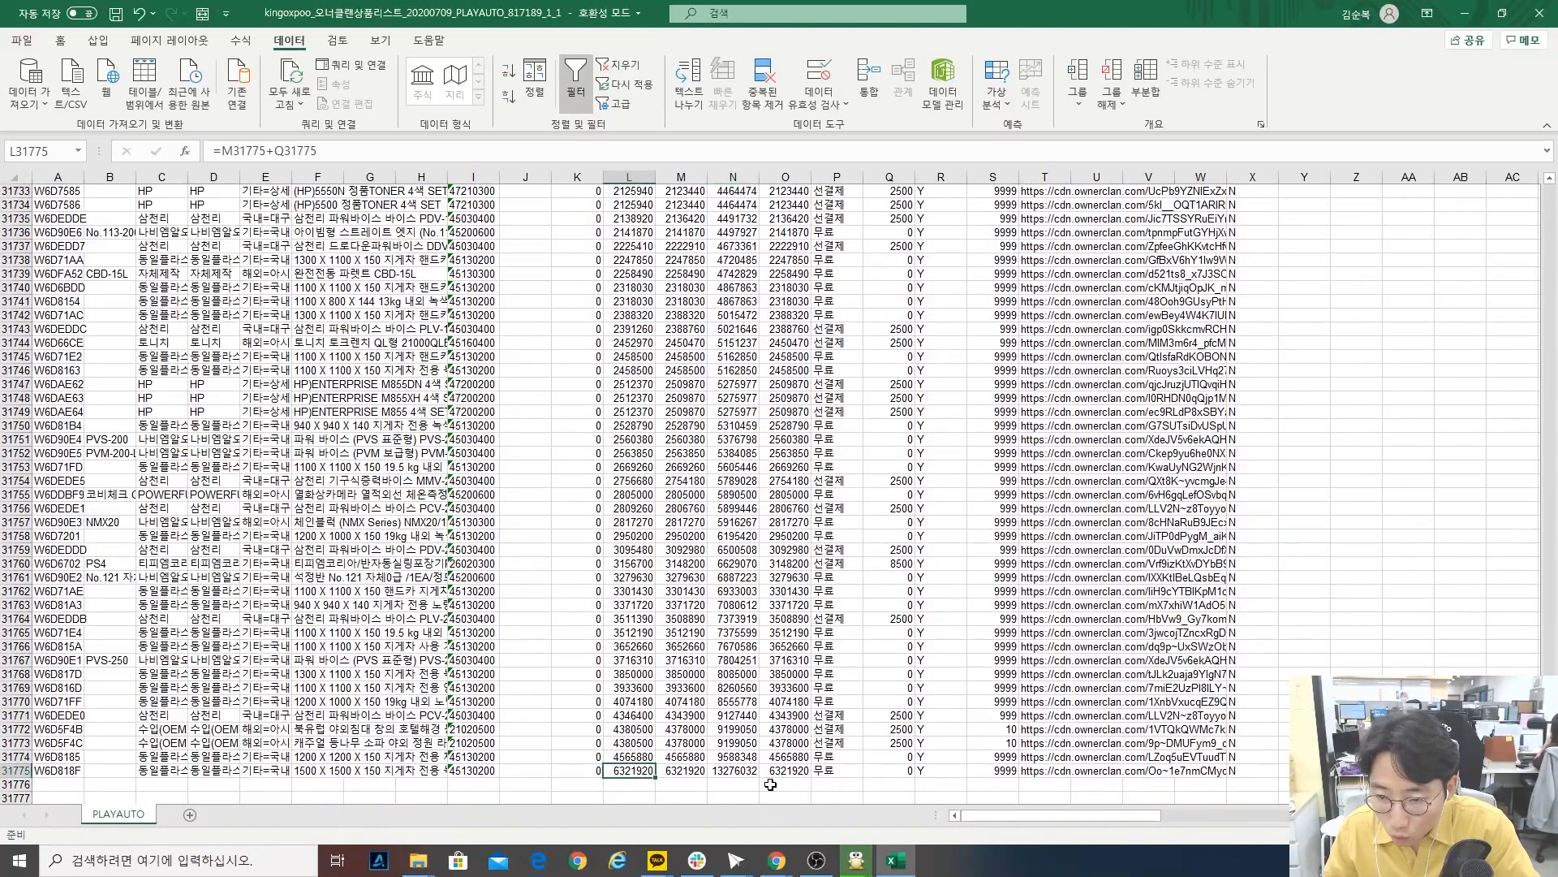
{"action": "left_click", "coordinate": [772, 754]}
{"action": "scroll", "coordinate": [779, 731], "scroll_direction": "up", "scroll_amount": 20}
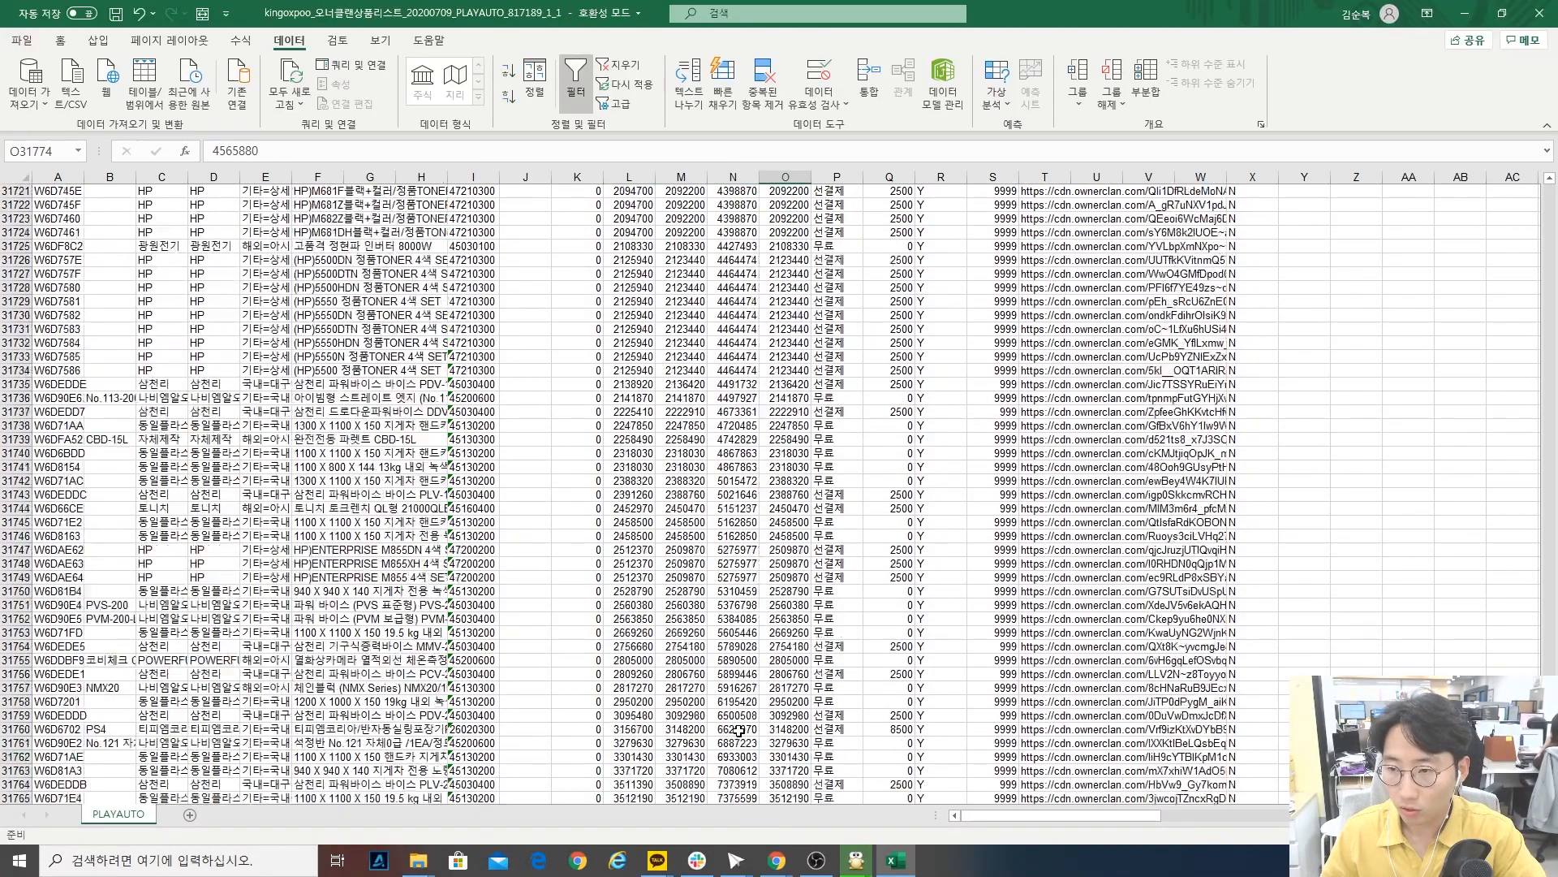
{"action": "scroll", "coordinate": [794, 703], "scroll_direction": "up", "scroll_amount": 20}
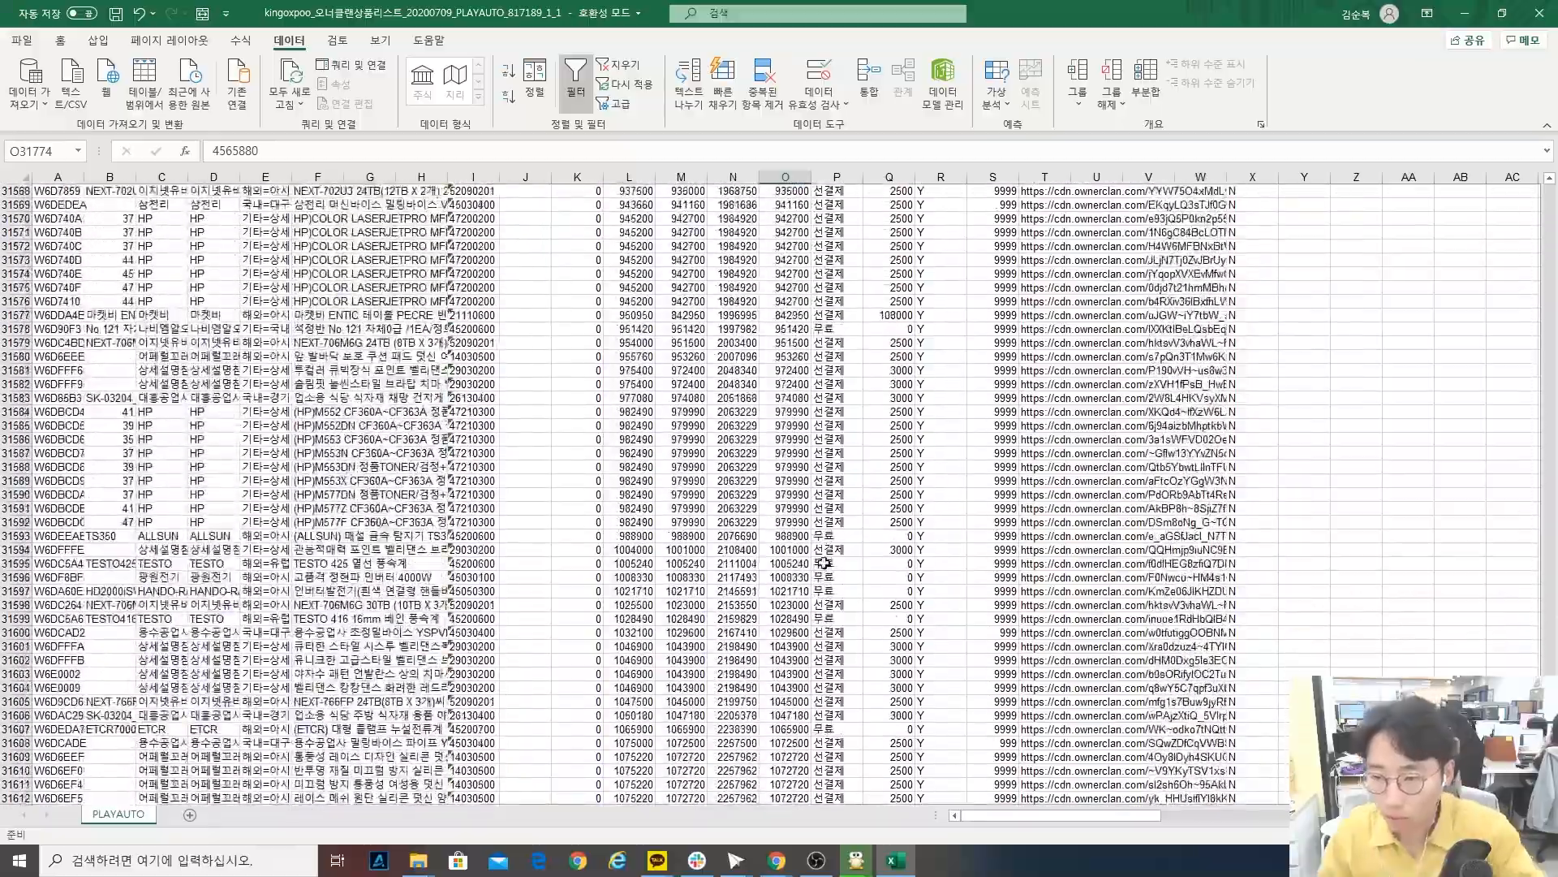
{"action": "left_click", "coordinate": [747, 551]}
{"action": "left_click", "coordinate": [629, 550]}
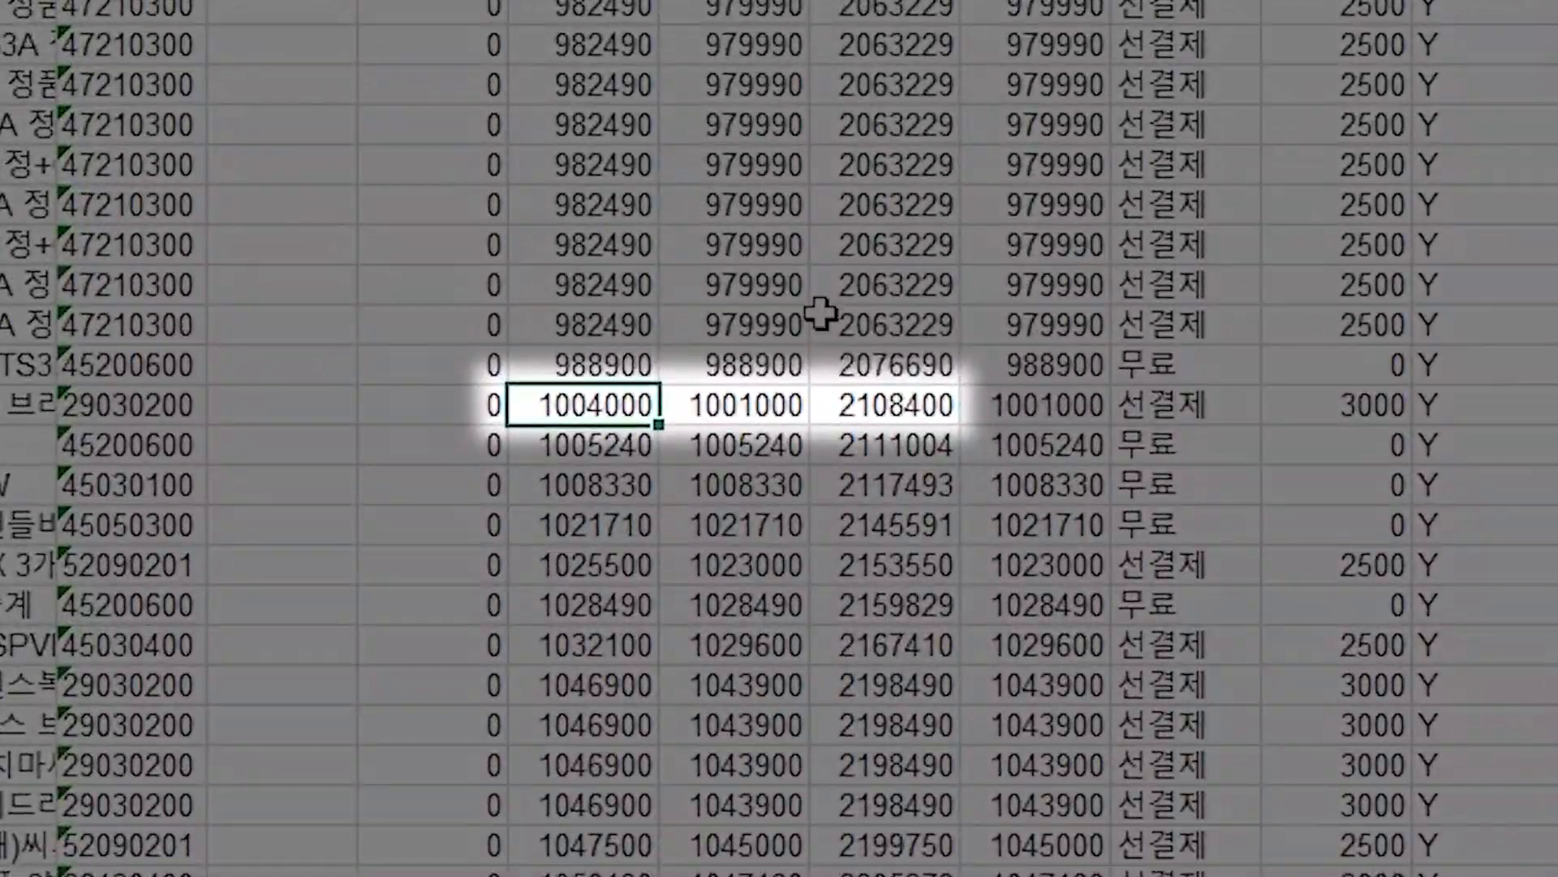
{"action": "left_click", "coordinate": [890, 399]}
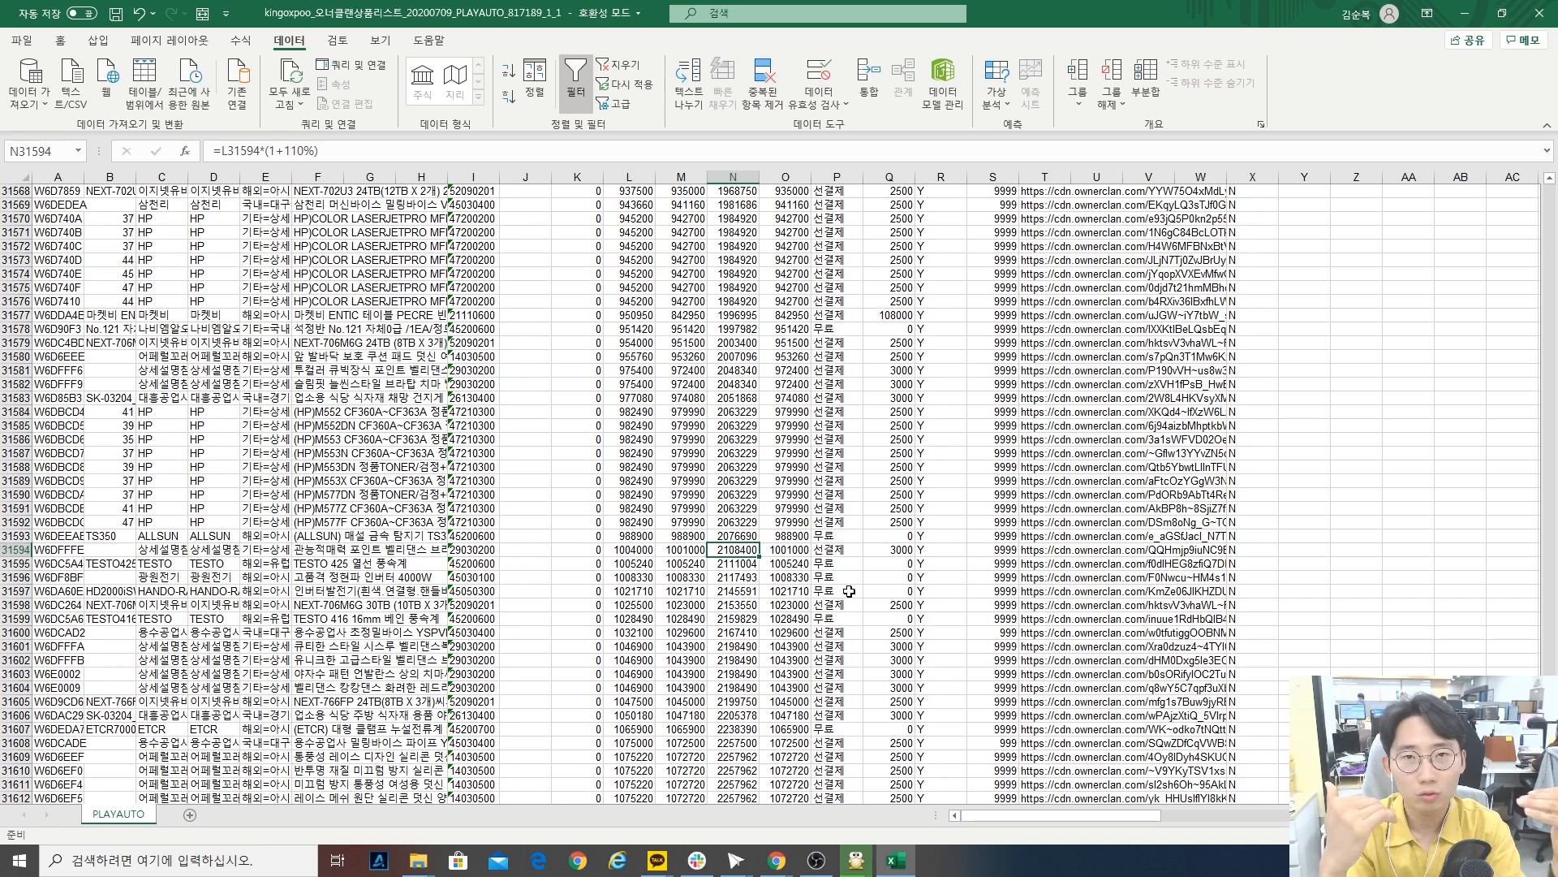
- Reopen the Calculator, multiply 2100000 by 0.84, and close it to return to the product list
{"action": "key", "text": "super"}
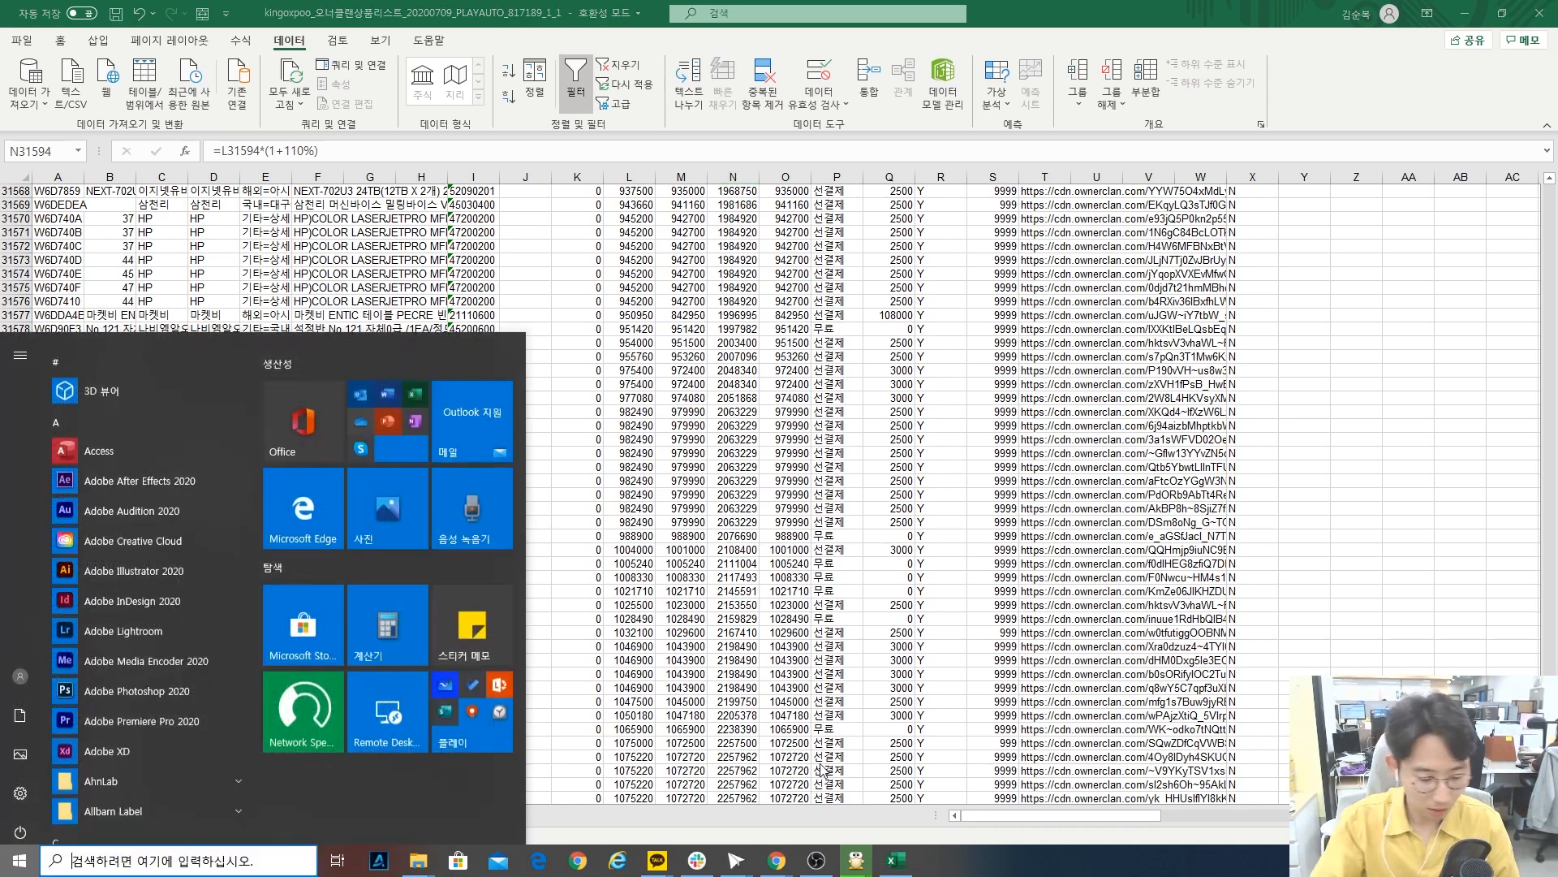
{"action": "type", "text": "계산기"}
{"action": "key", "text": "Return"}
{"action": "type", "text": "2100000*0.84"}
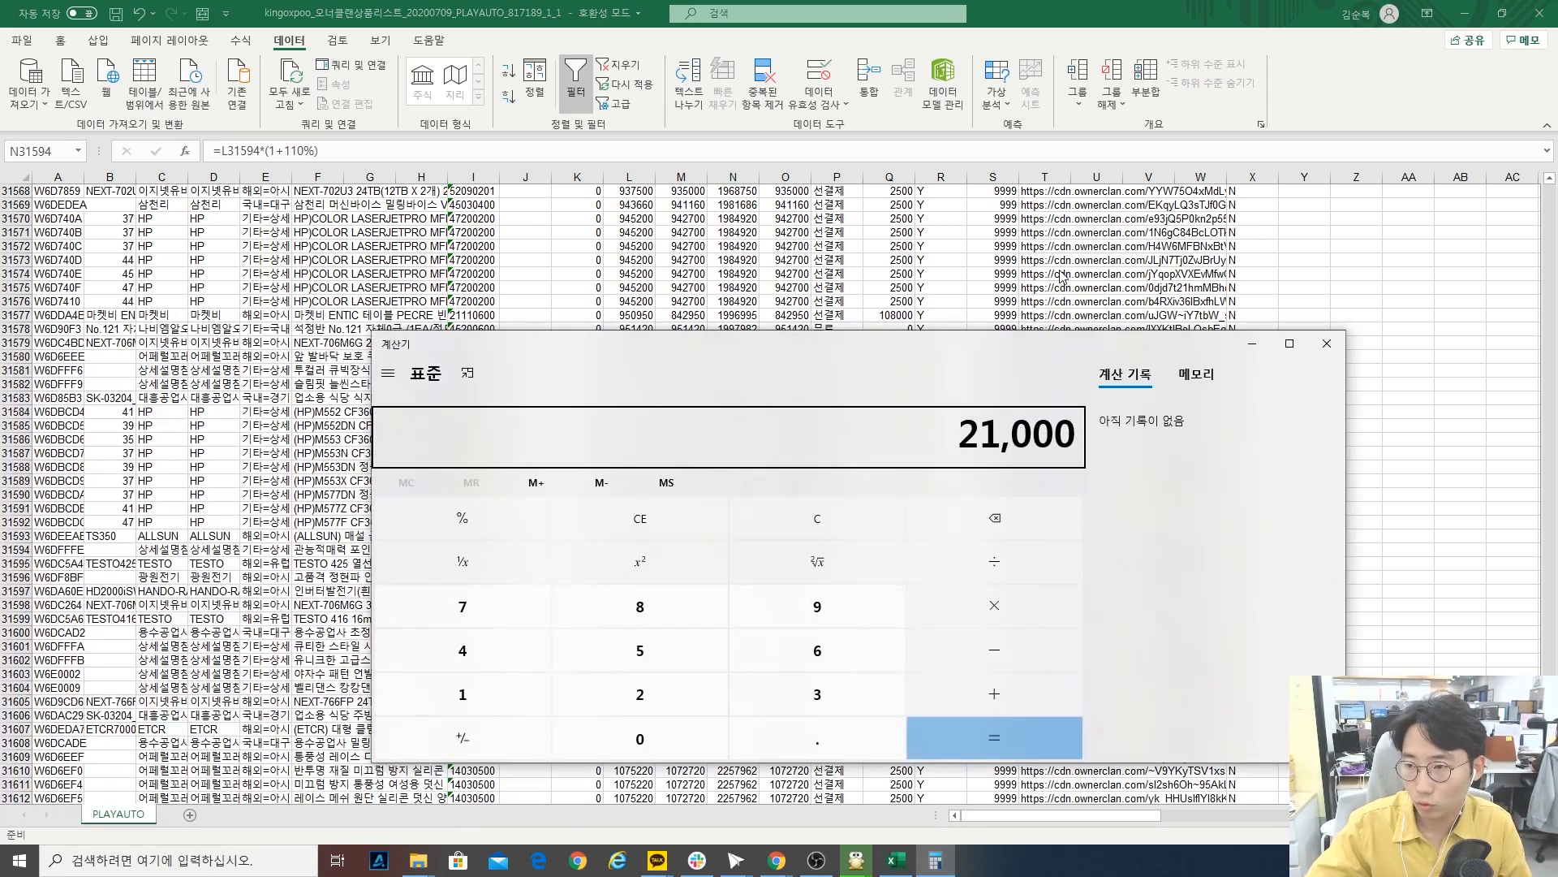
{"action": "key", "text": "Return"}
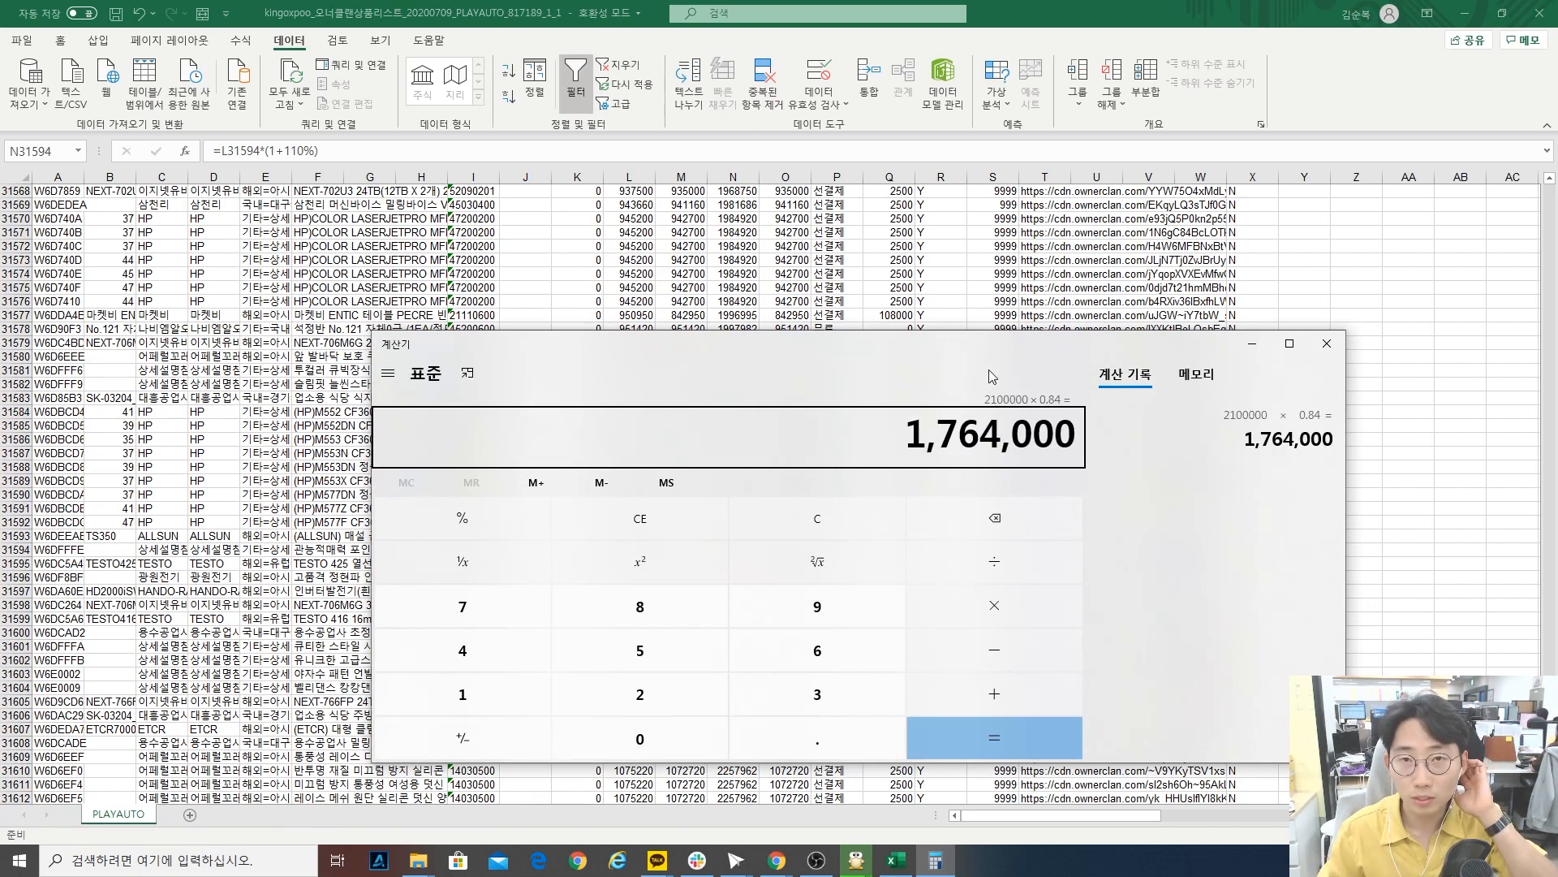
{"action": "left_click_drag", "start_coordinate": [1085, 345], "coordinate": [783, 261]}
{"action": "left_click", "coordinate": [950, 260]}
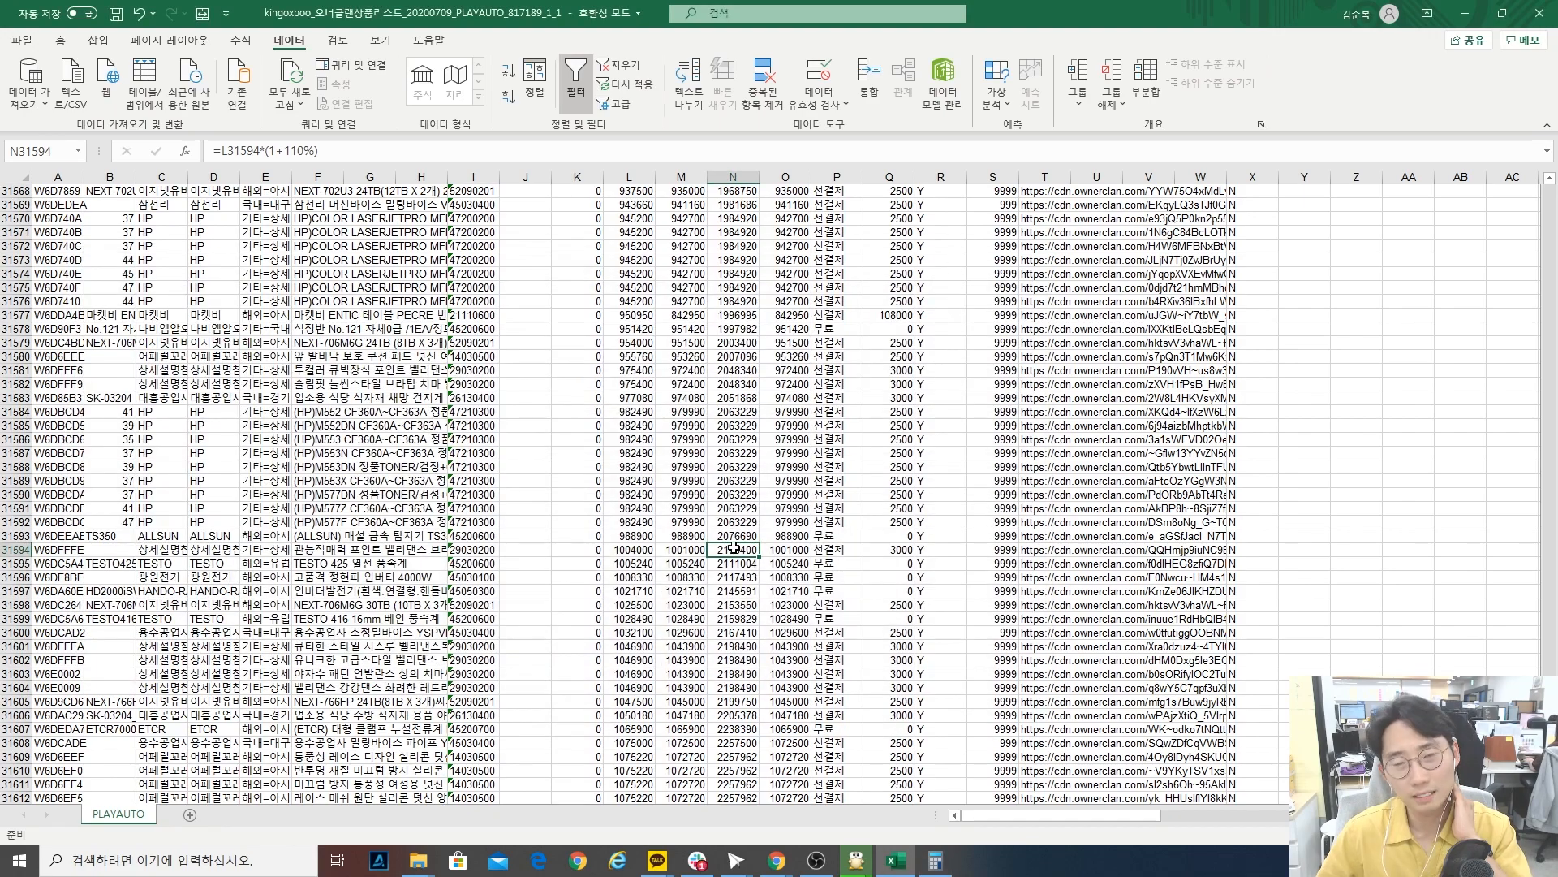
- Return to the start of the list and examine the marked-up prices in column N for the cheapest products
{"action": "left_click_drag", "start_coordinate": [1549, 771], "coordinate": [1544, 185]}
{"action": "left_click", "coordinate": [722, 260]}
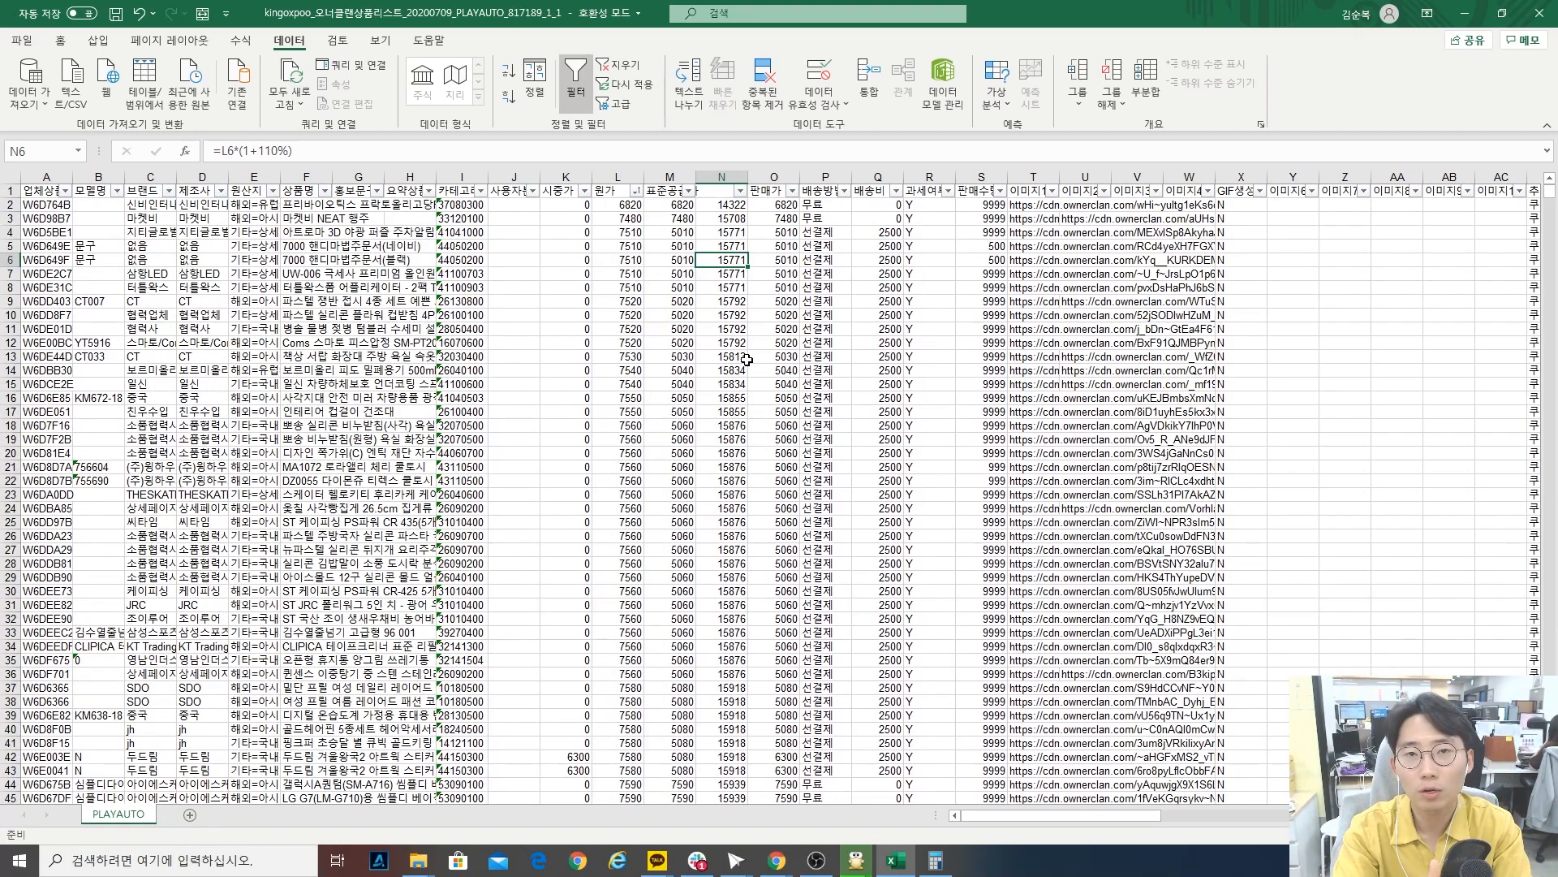
{"action": "left_click", "coordinate": [721, 398]}
{"action": "scroll", "coordinate": [703, 488], "scroll_direction": "down", "scroll_amount": 20}
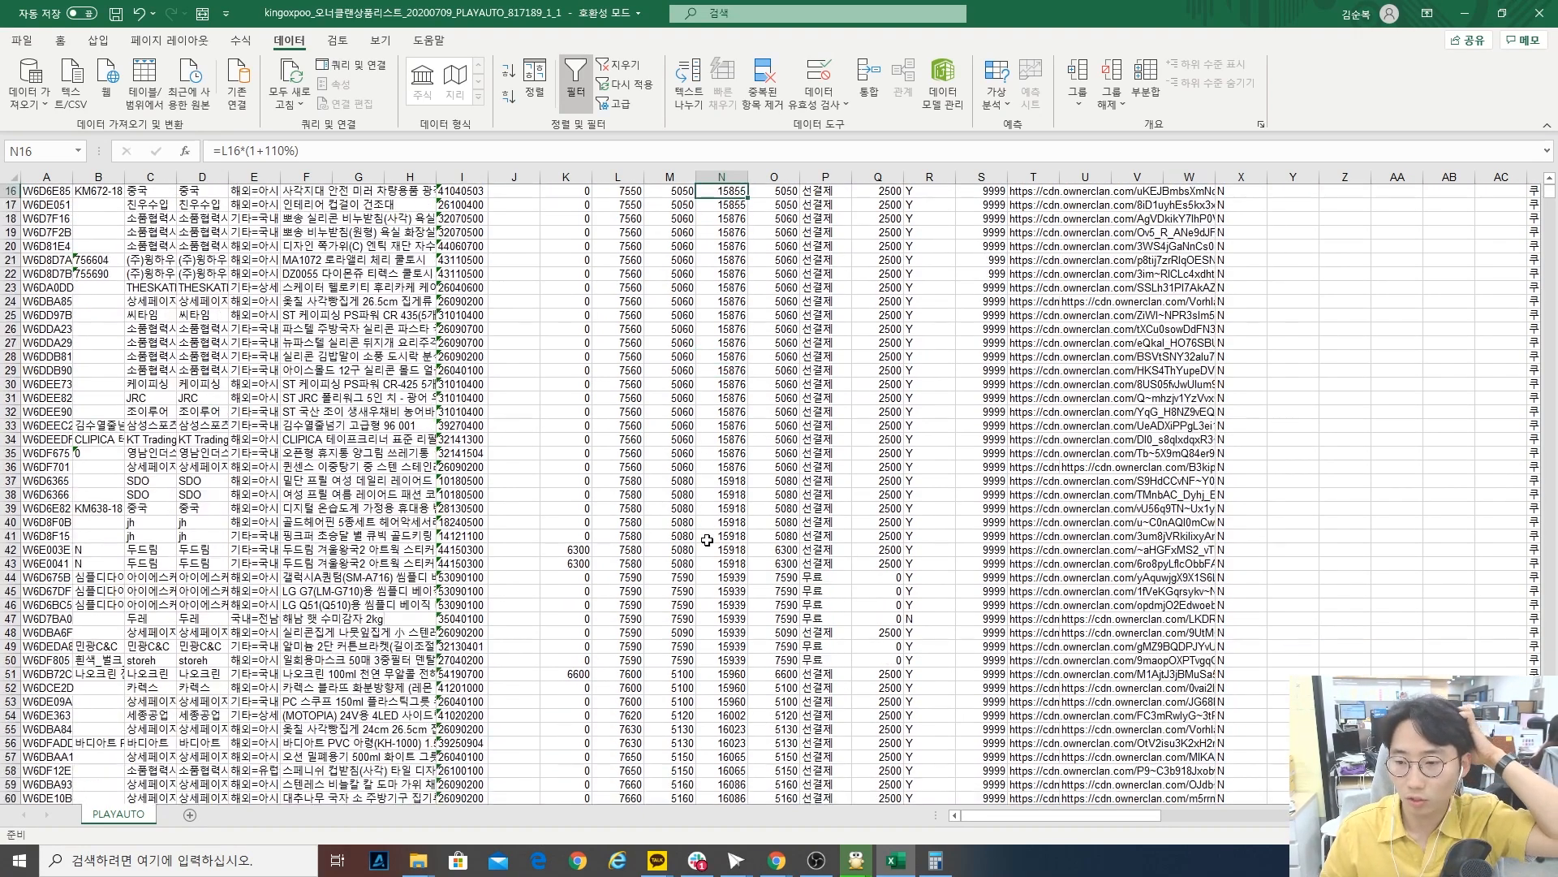
{"action": "scroll", "coordinate": [714, 568], "scroll_direction": "down", "scroll_amount": 20}
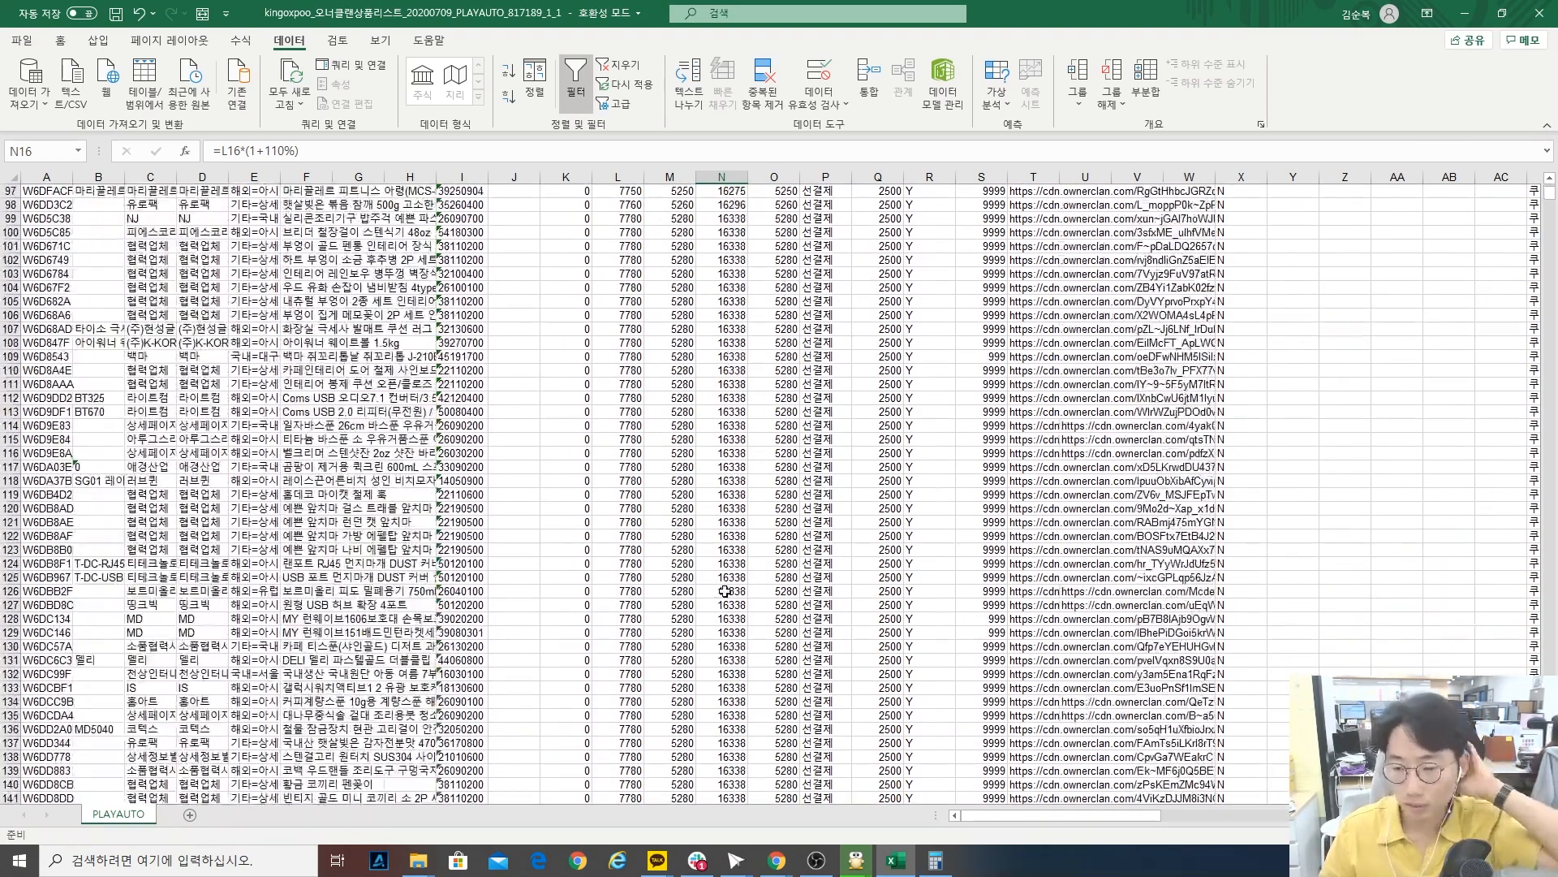
{"action": "scroll", "coordinate": [720, 605], "scroll_direction": "down", "scroll_amount": 13}
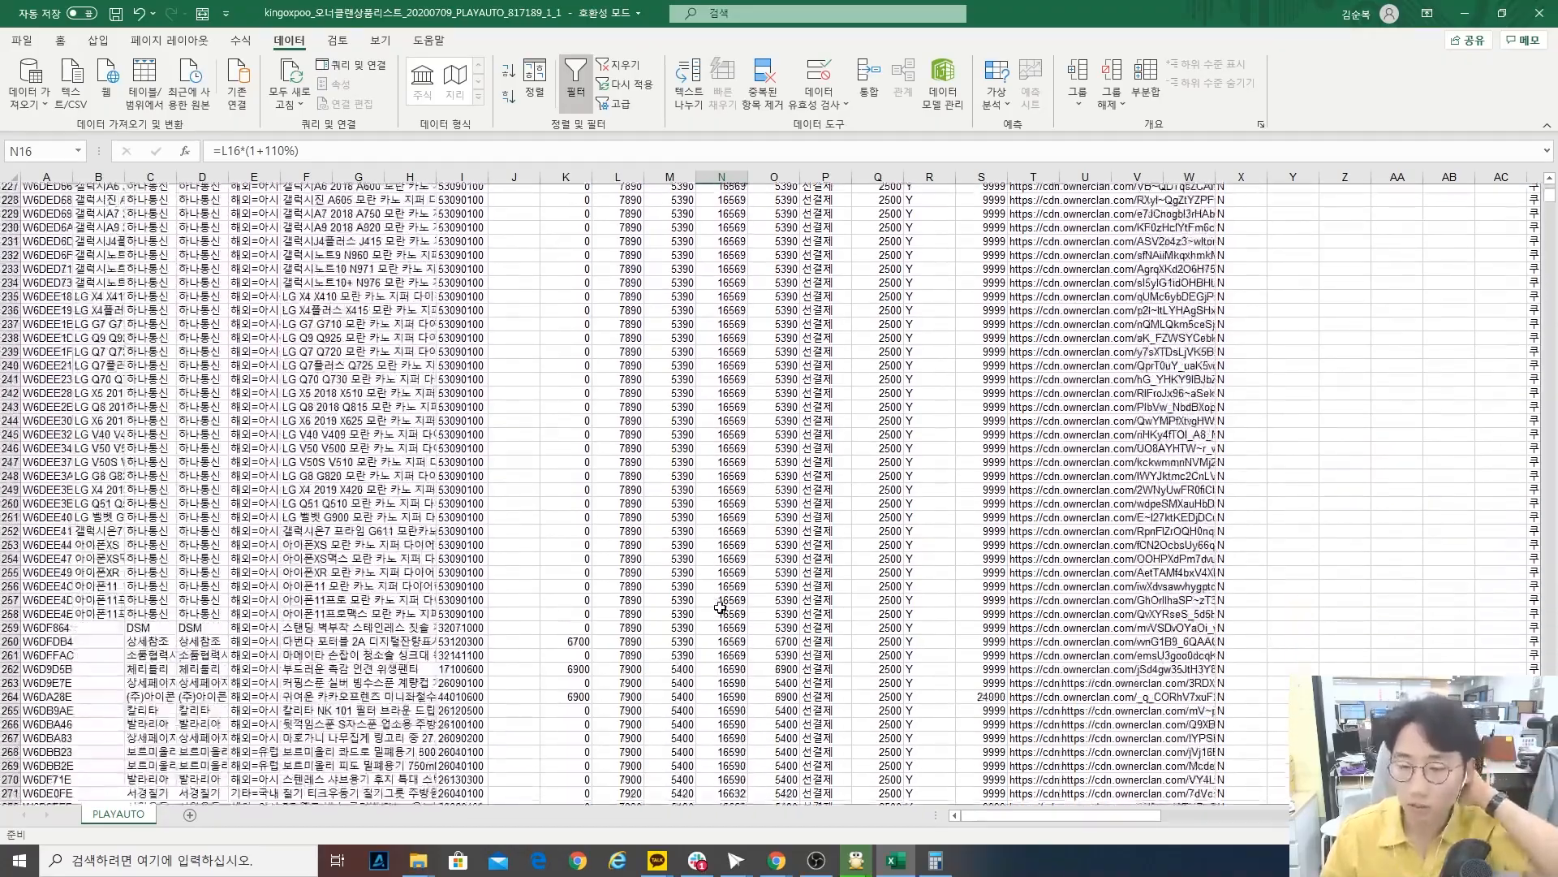
{"action": "scroll", "coordinate": [771, 652], "scroll_direction": "down", "scroll_amount": 20}
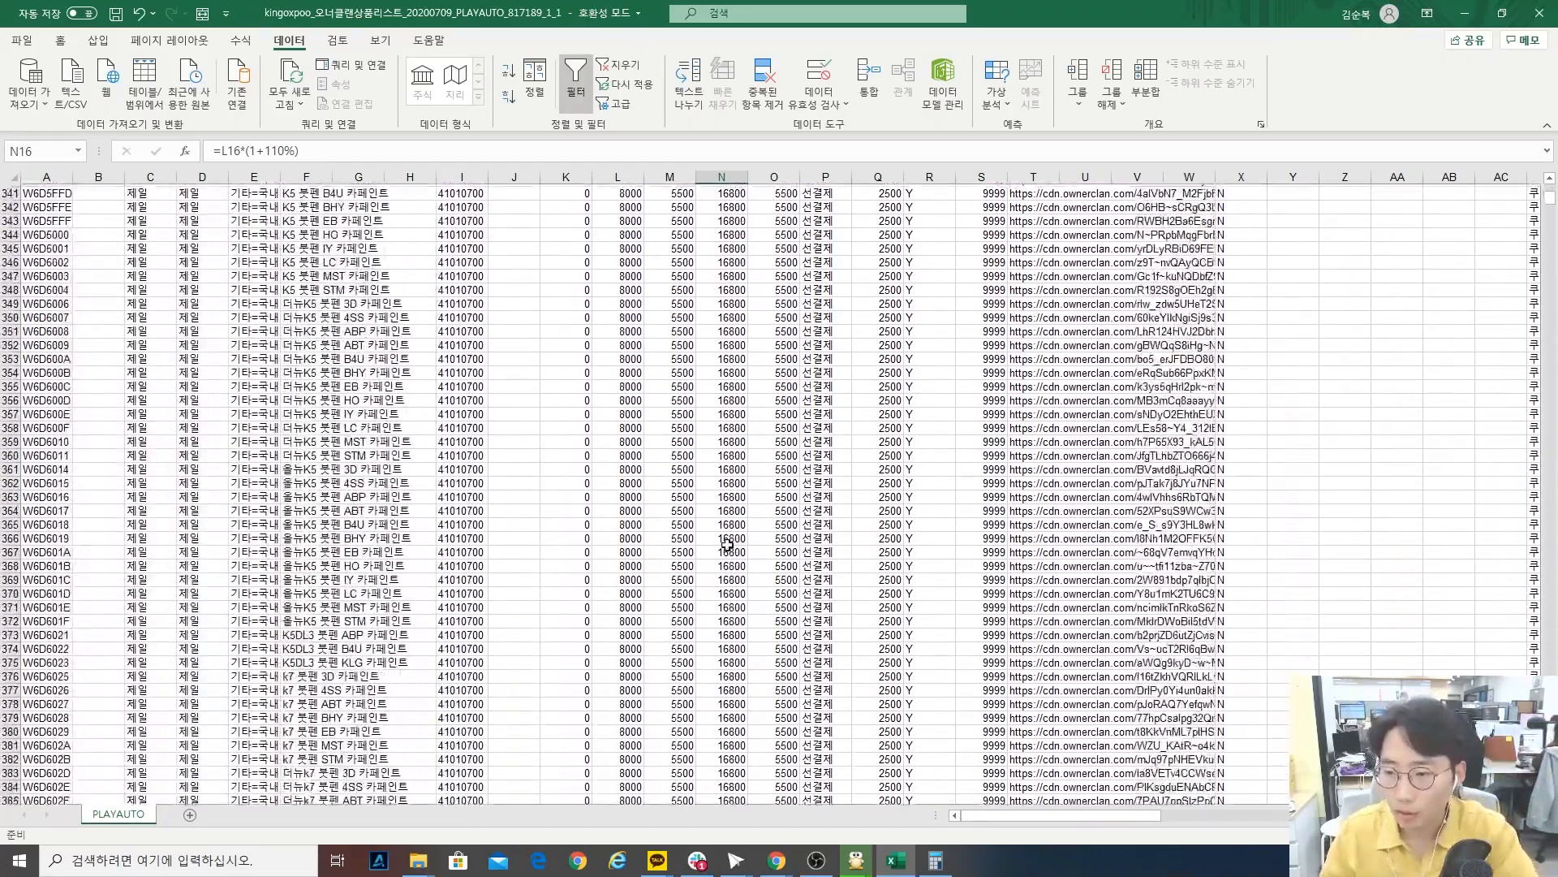
{"action": "scroll", "coordinate": [730, 605], "scroll_direction": "up", "scroll_amount": 20}
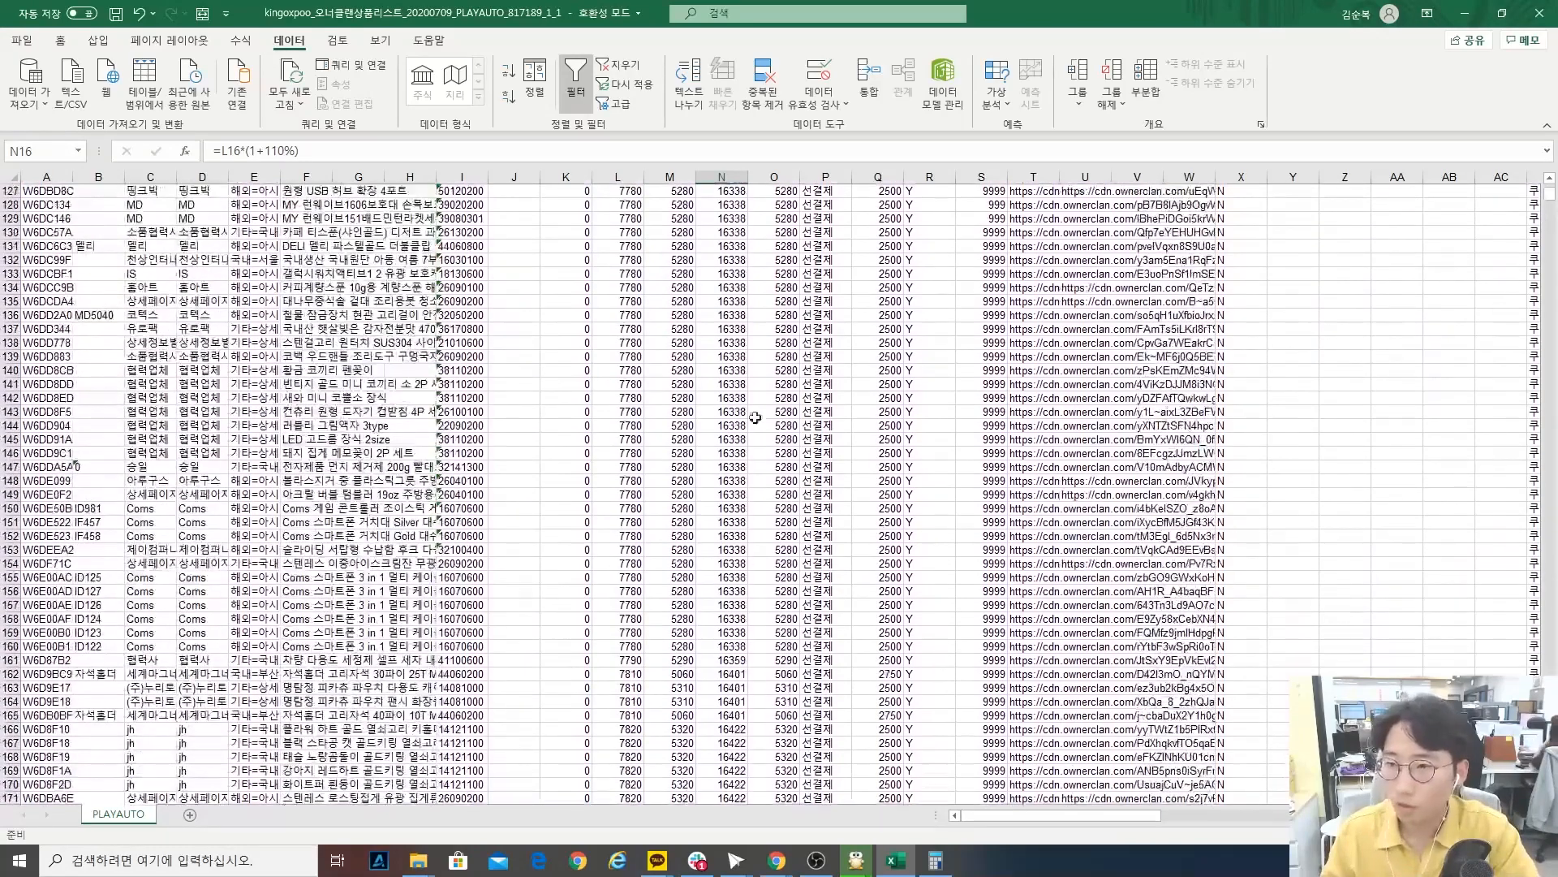
{"action": "scroll", "coordinate": [719, 460], "scroll_direction": "up", "scroll_amount": 20}
{"action": "left_click", "coordinate": [722, 314]}
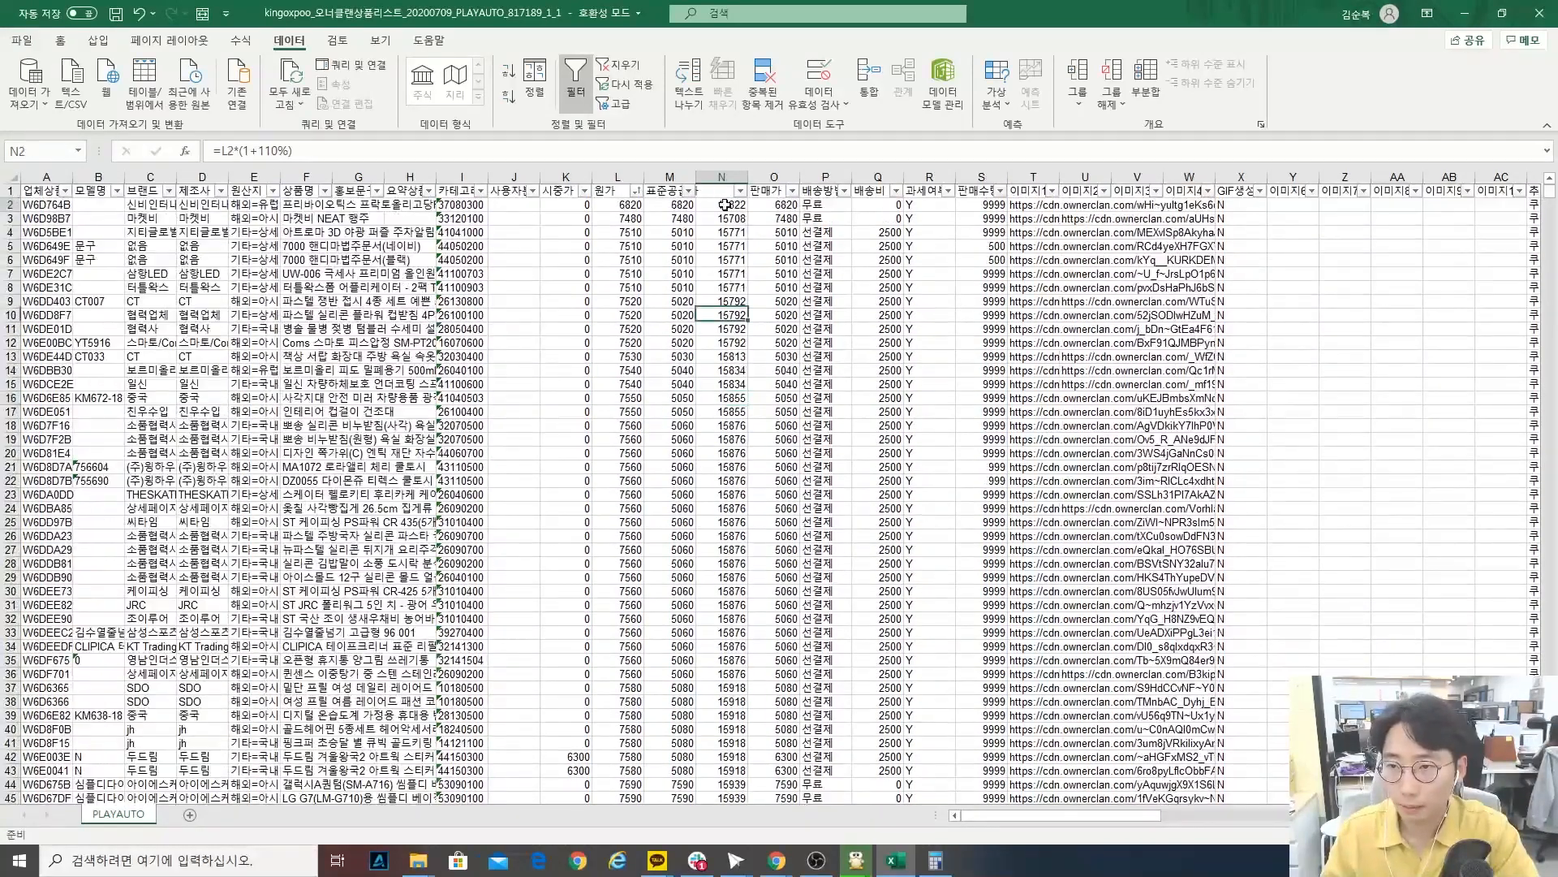
- Review the marked-up prices in column N from the first product down to about row 2000
{"action": "left_click_drag", "start_coordinate": [721, 204], "coordinate": [739, 639]}
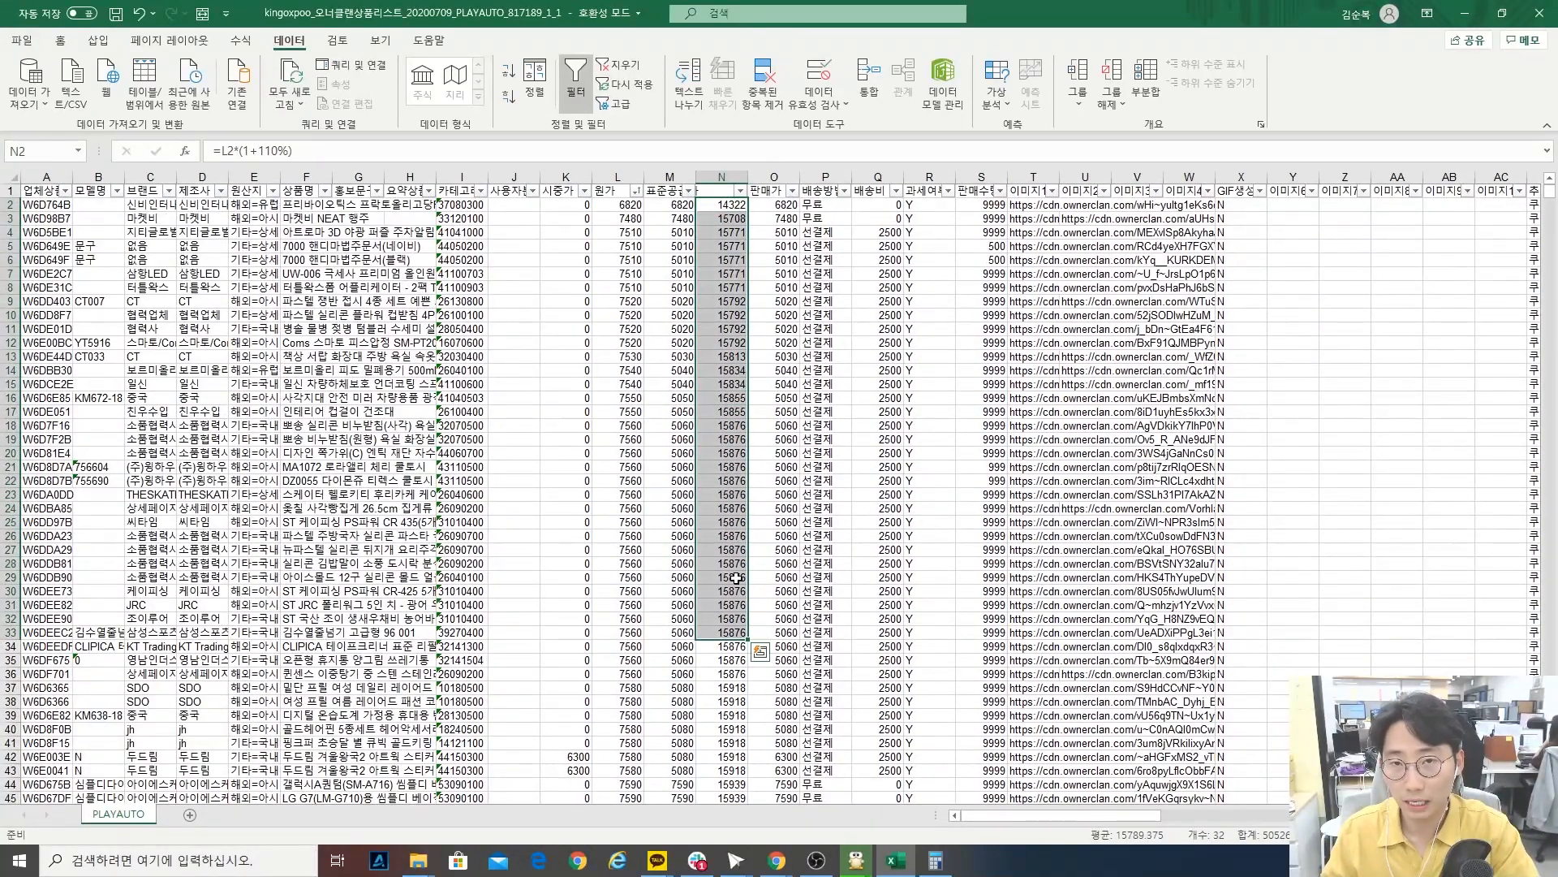
{"action": "scroll", "coordinate": [736, 578], "scroll_direction": "down", "scroll_amount": 20}
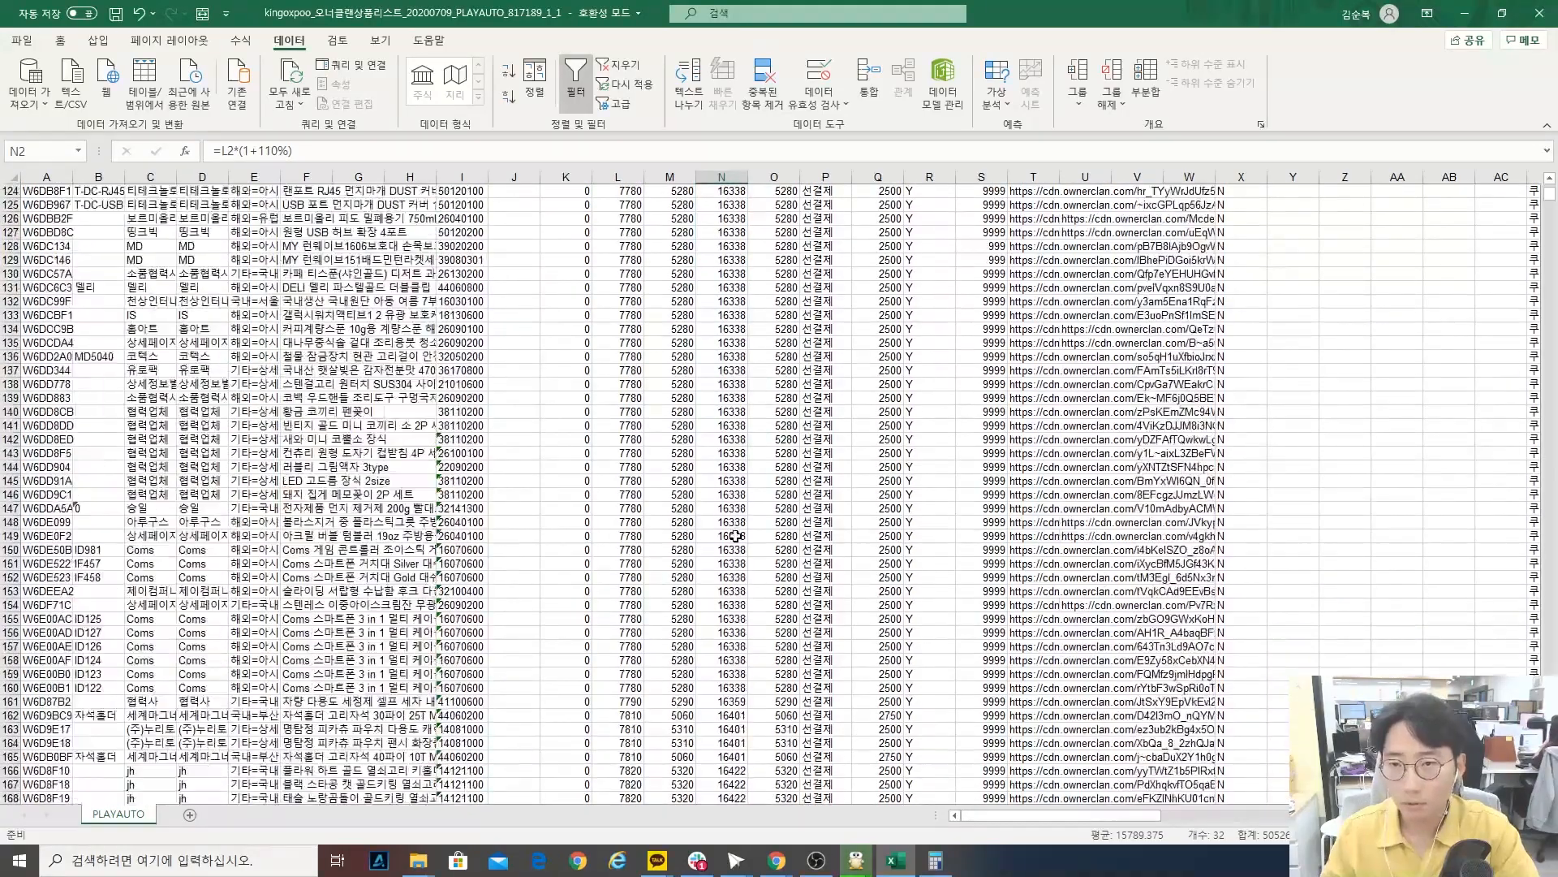
{"action": "scroll", "coordinate": [735, 536], "scroll_direction": "down", "scroll_amount": 20}
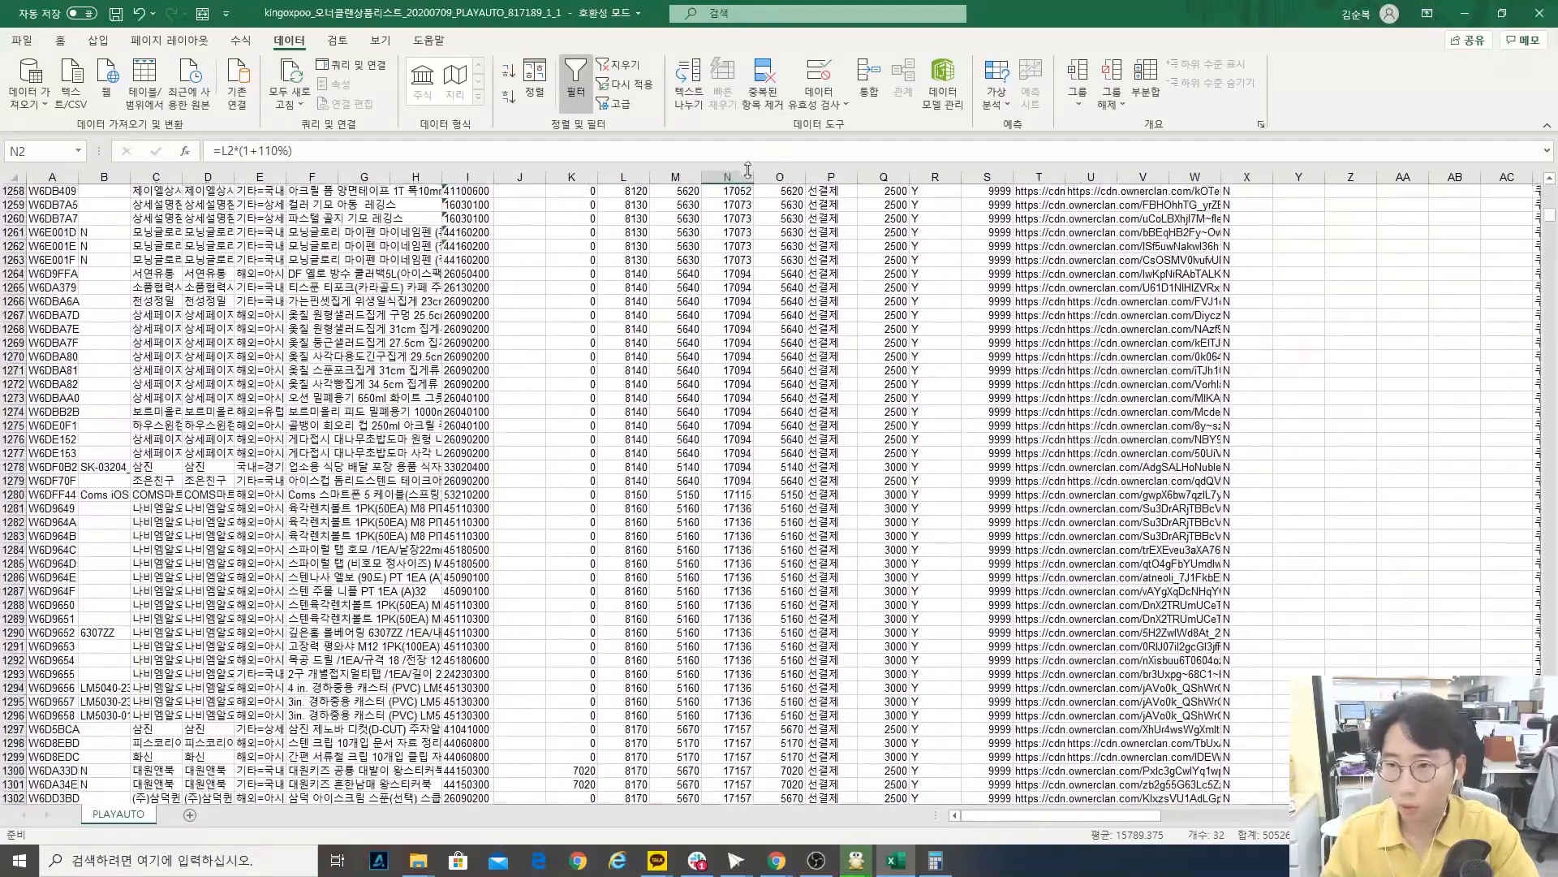
{"action": "left_click", "coordinate": [742, 174]}
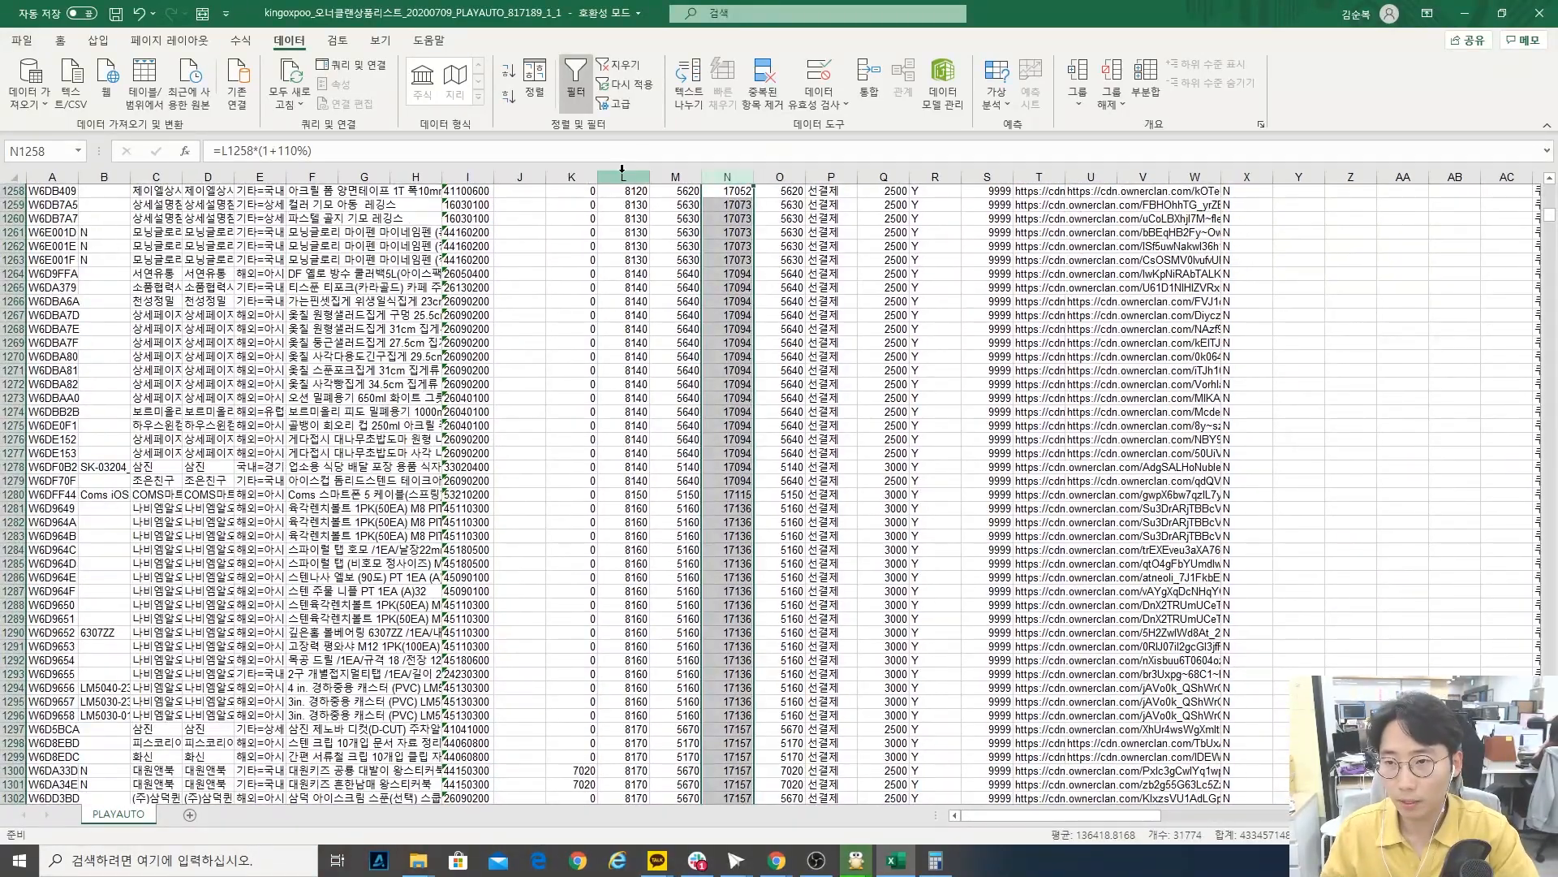
{"action": "left_click_drag", "start_coordinate": [1550, 215], "coordinate": [1550, 230]}
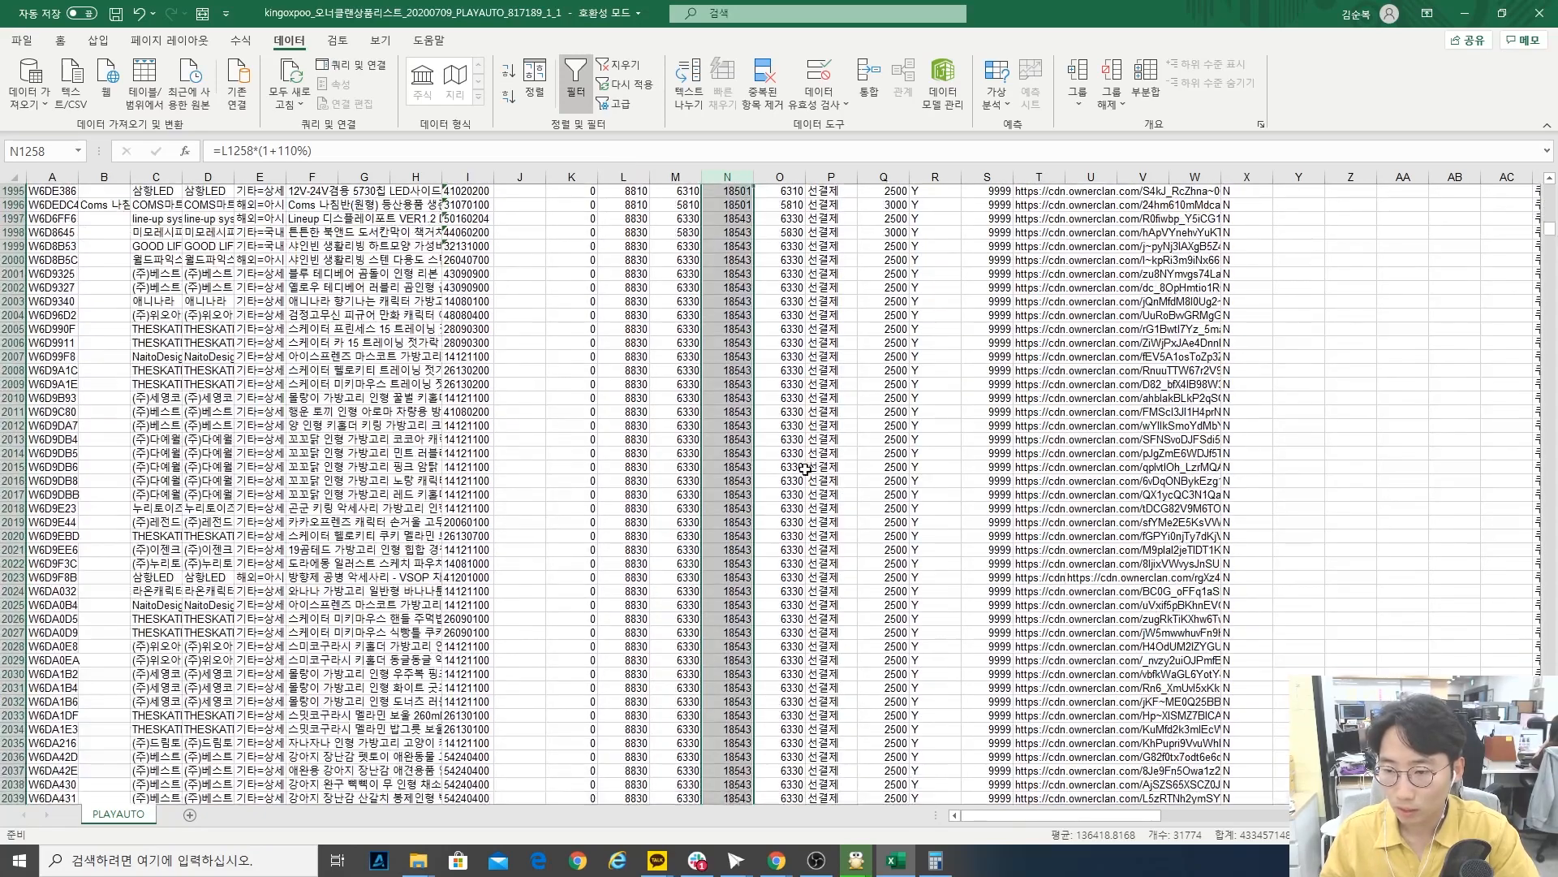
- Lower the markup in the N1990 formula to 105% and fill it down the rest of column N
{"action": "left_click", "coordinate": [724, 466]}
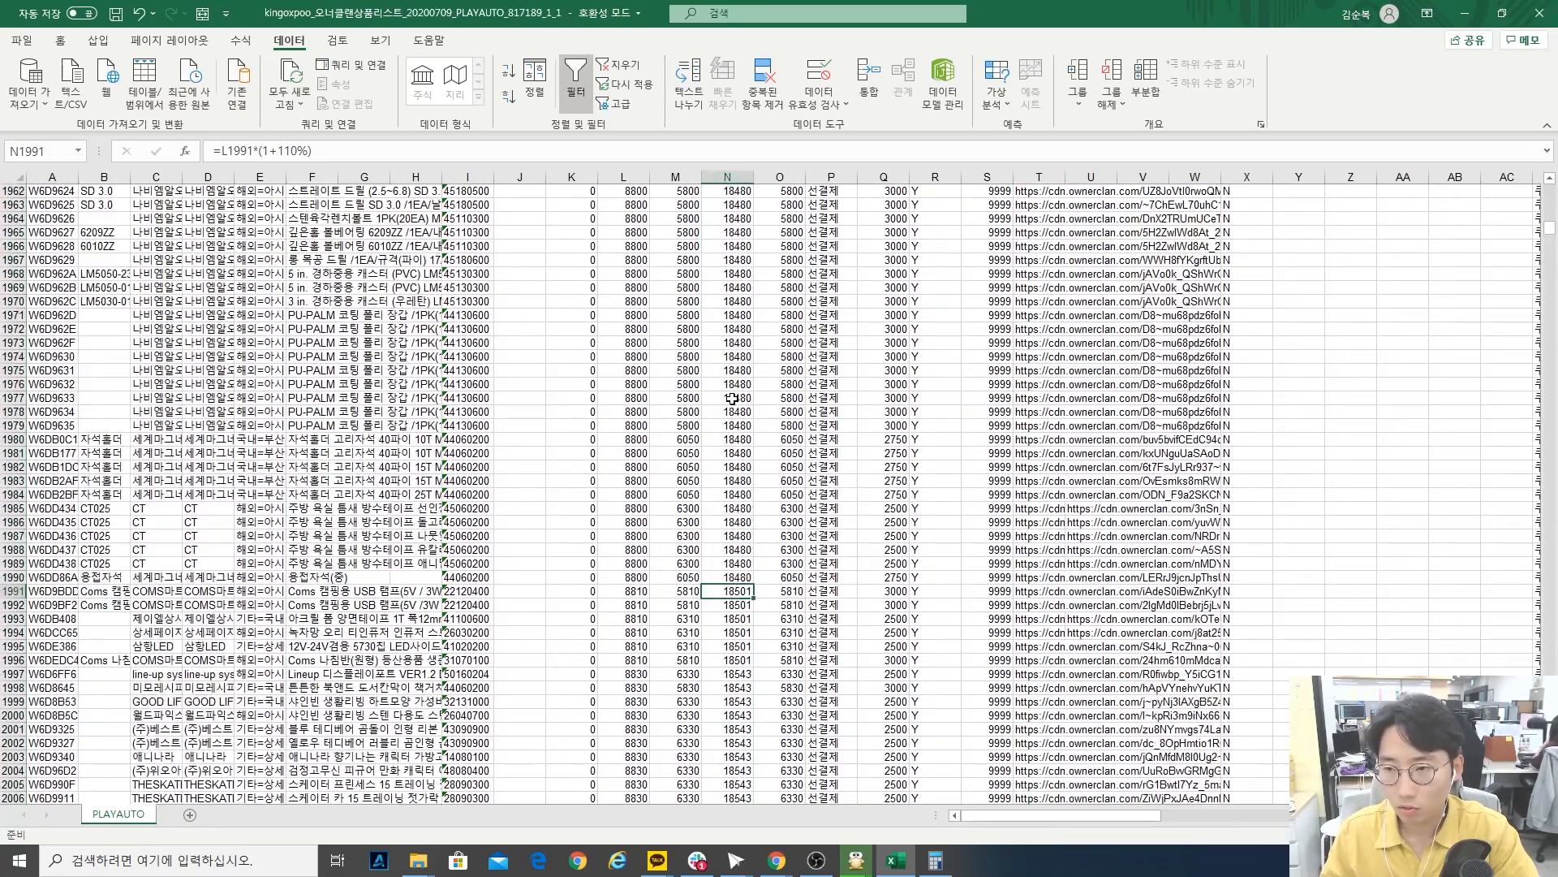
{"action": "scroll", "coordinate": [718, 469], "scroll_direction": "up", "scroll_amount": 8}
{"action": "scroll", "coordinate": [725, 580], "scroll_direction": "down", "scroll_amount": 6}
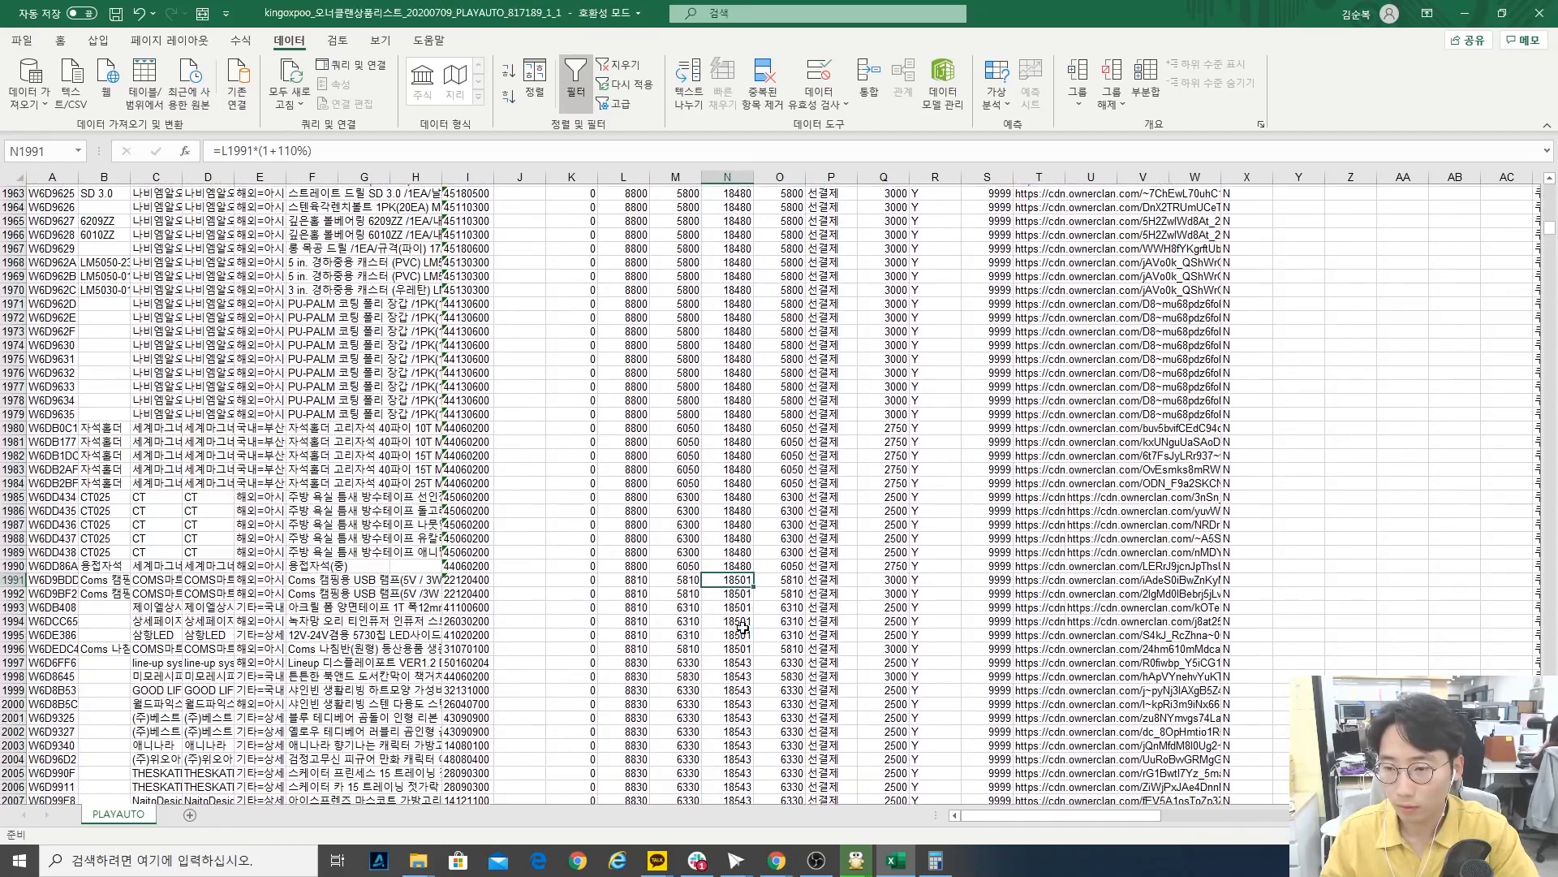
{"action": "key", "text": "Up"}
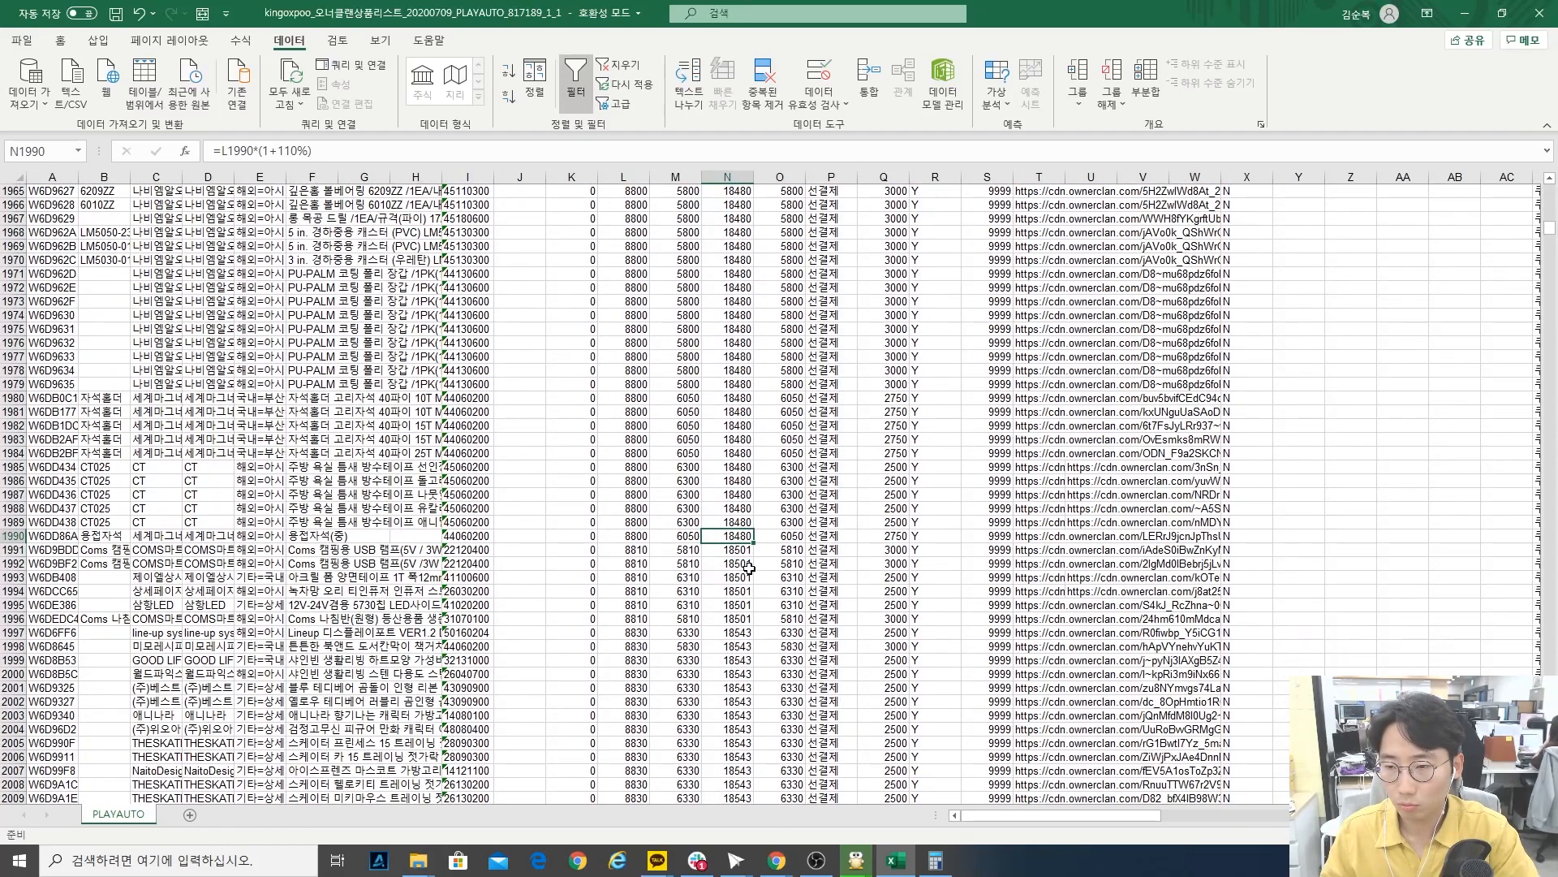
{"action": "left_click", "coordinate": [302, 153]}
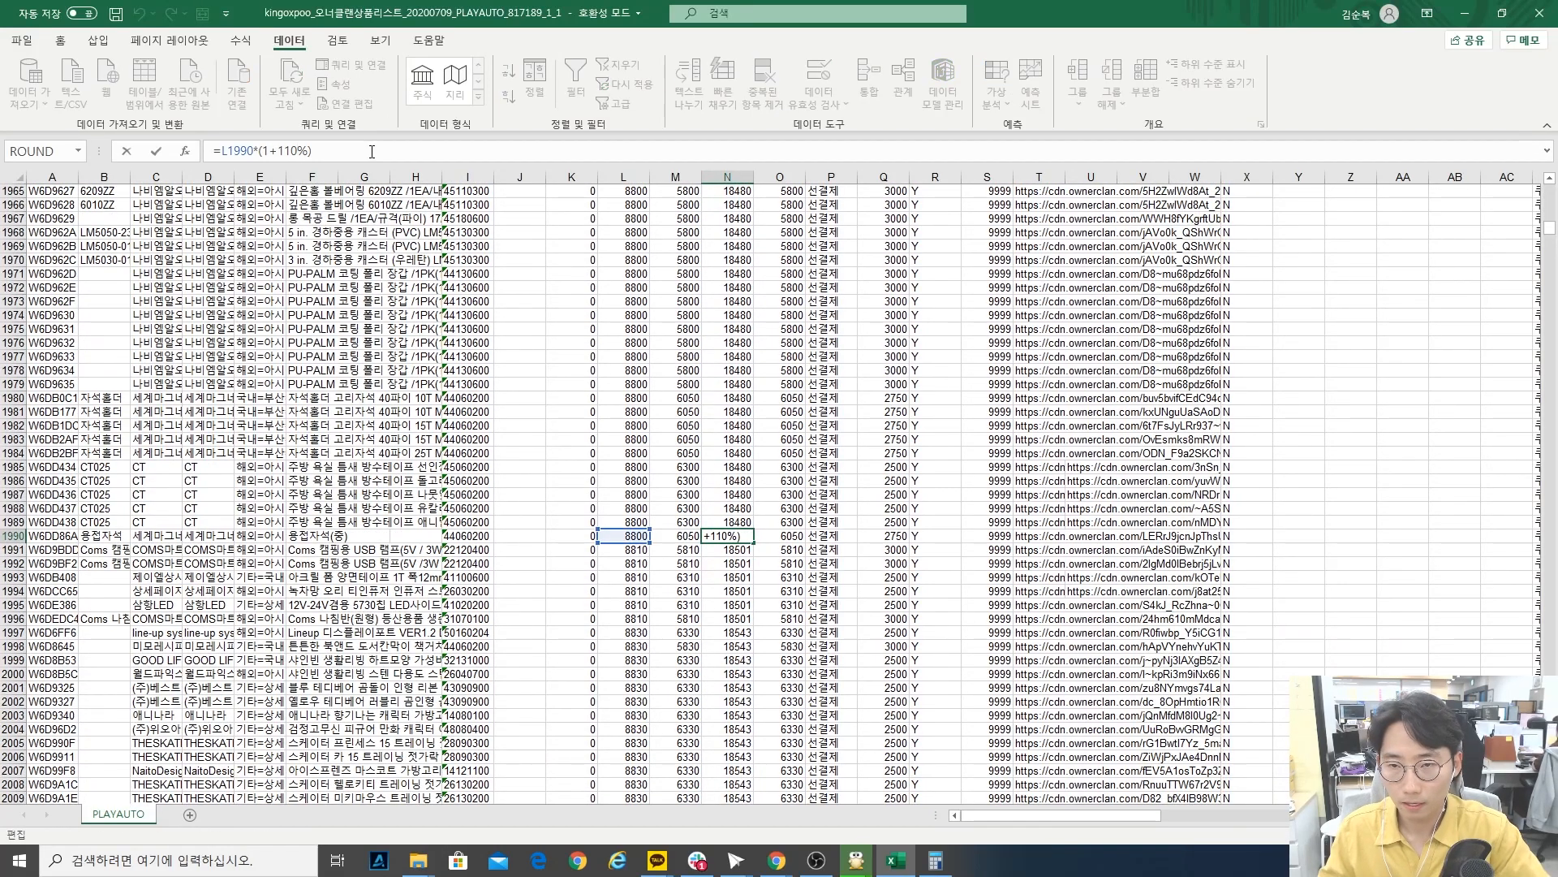
{"action": "key", "text": "Return"}
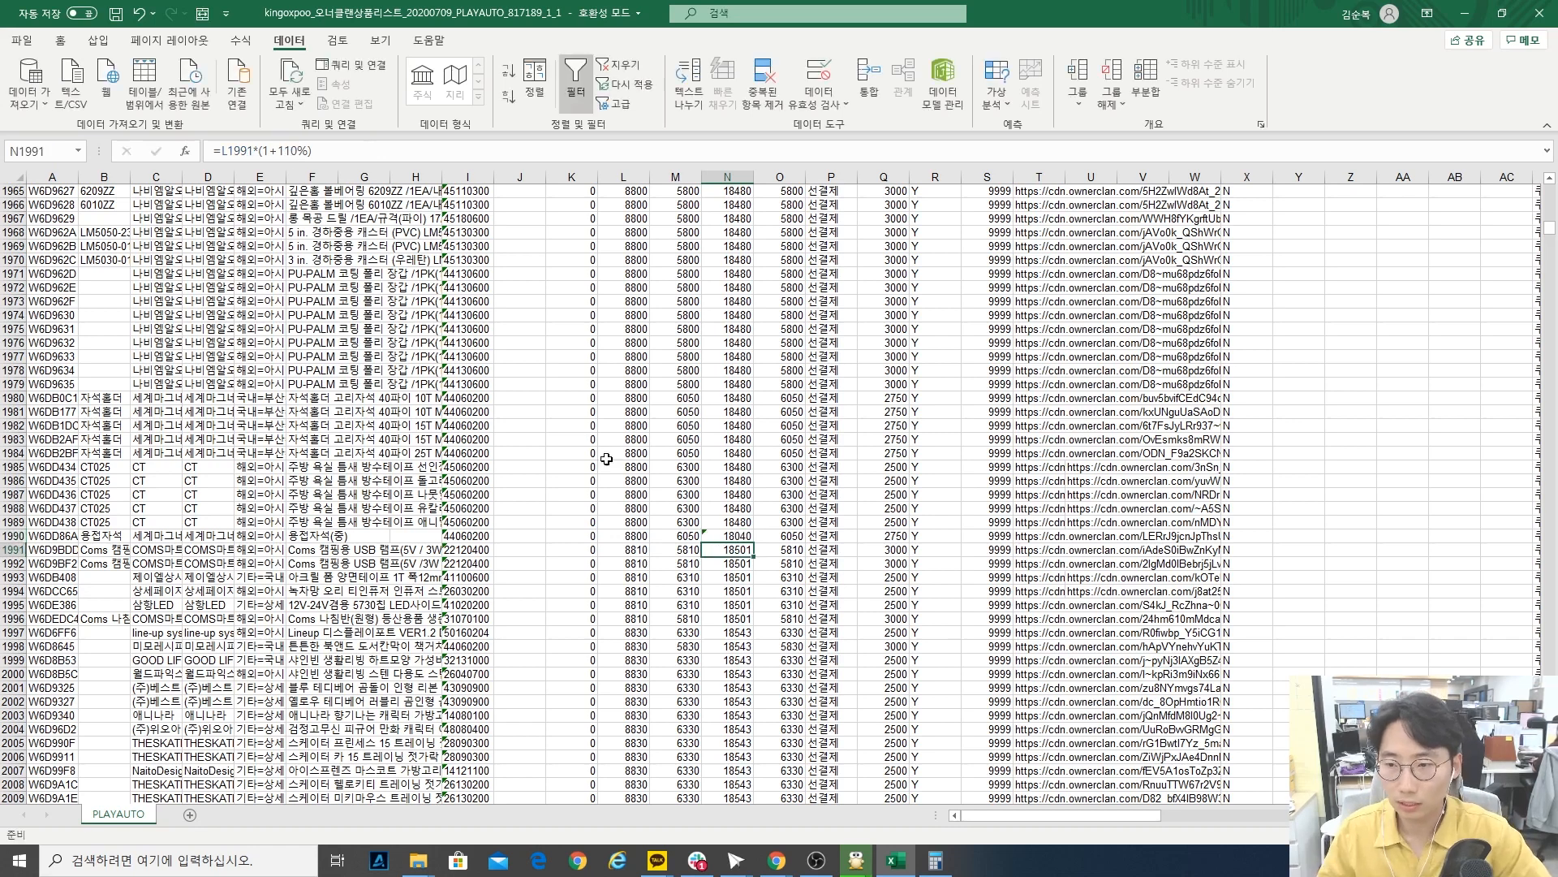
{"action": "key", "text": "Up"}
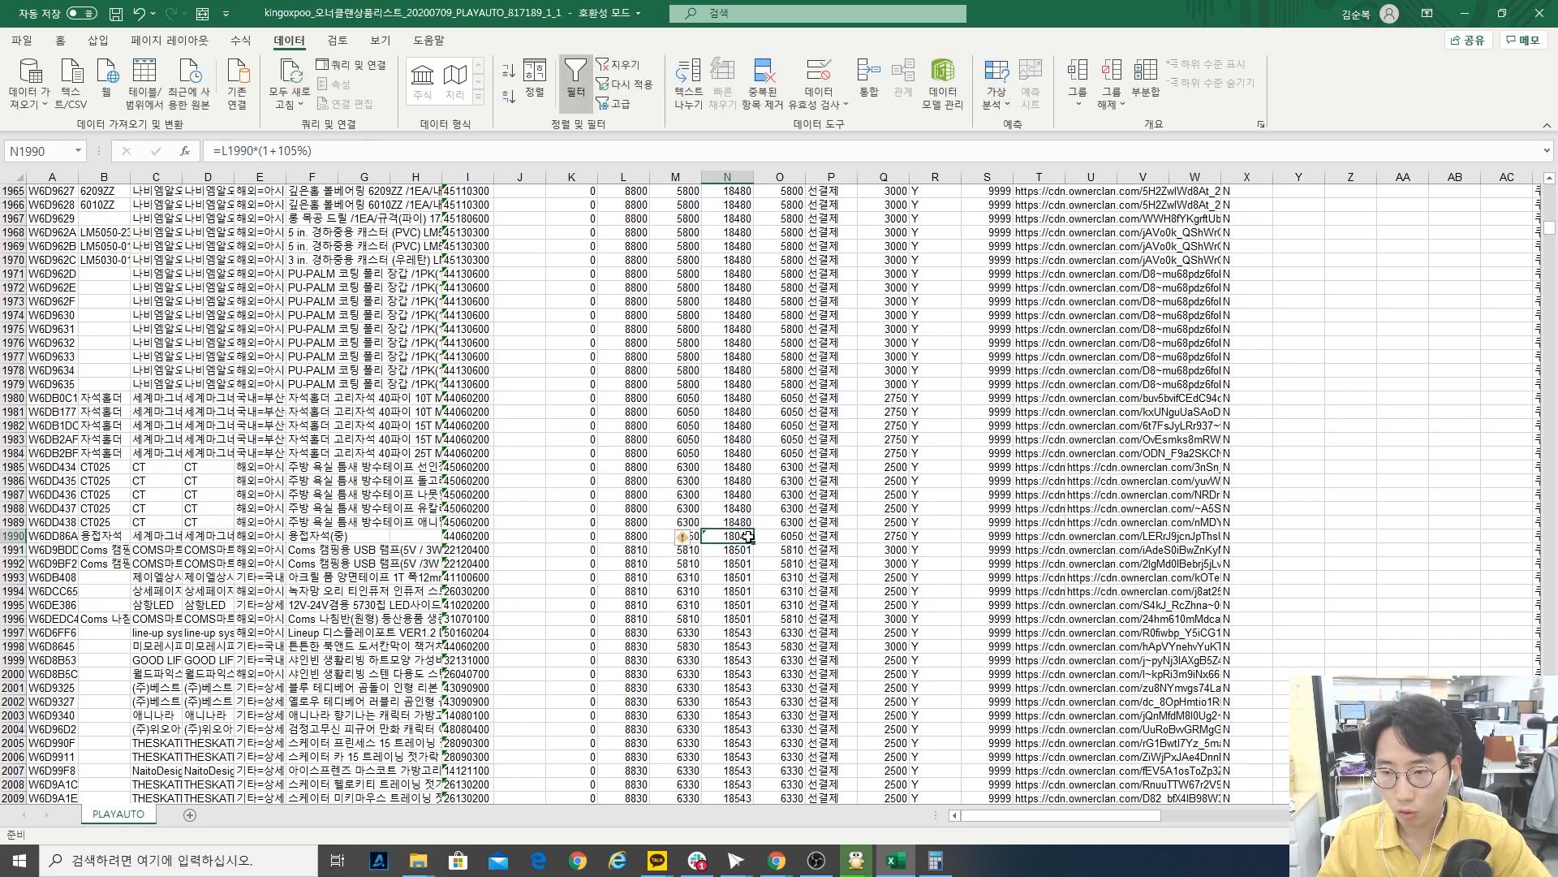
{"action": "double_click", "coordinate": [757, 542]}
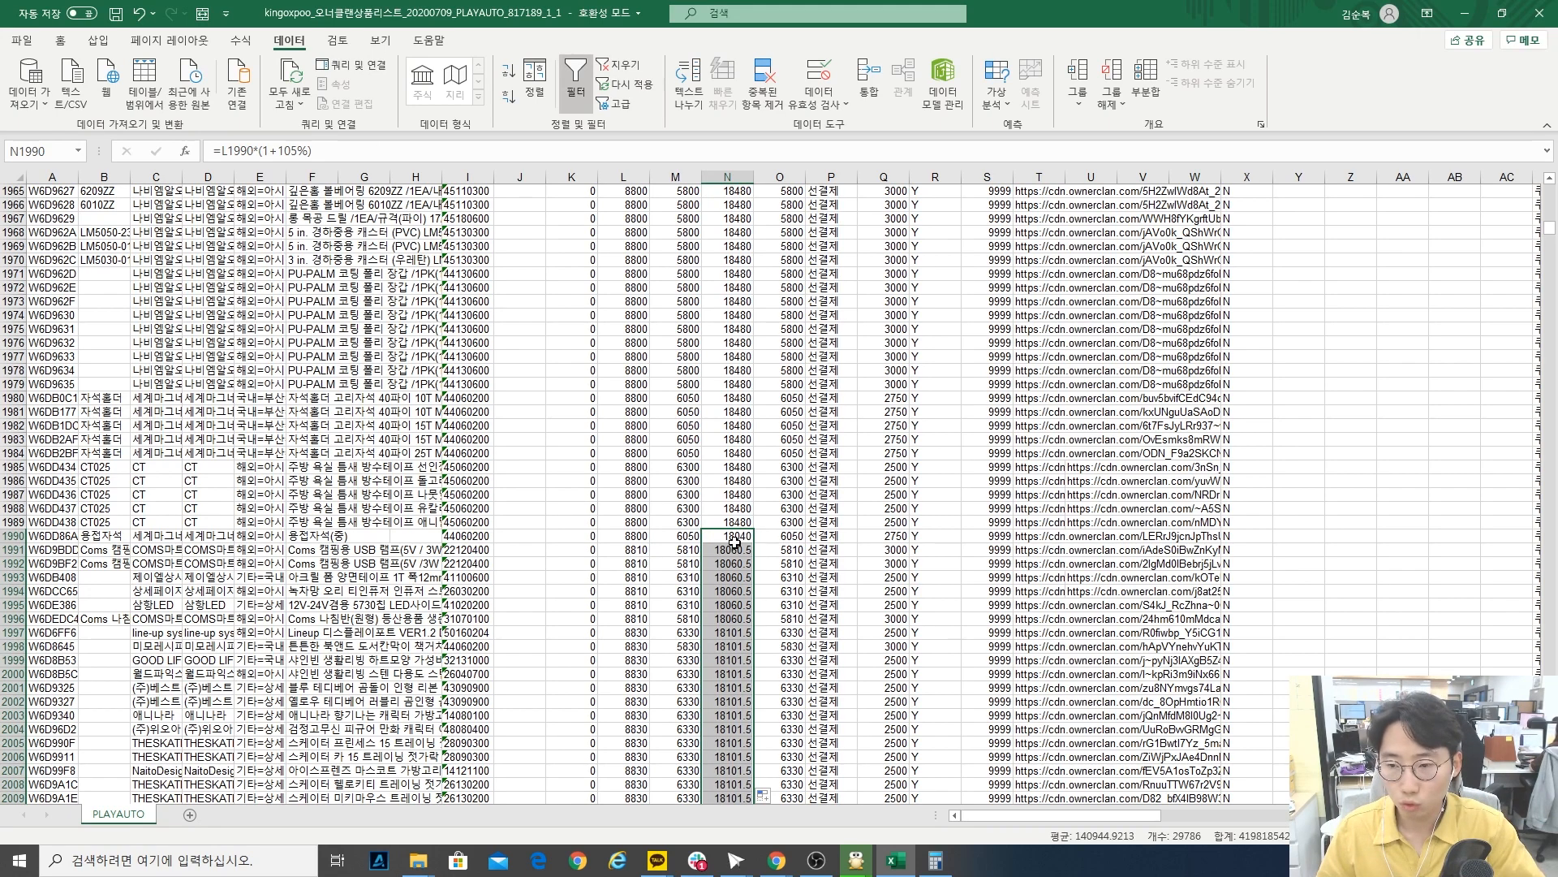
{"action": "left_click", "coordinate": [12, 536]}
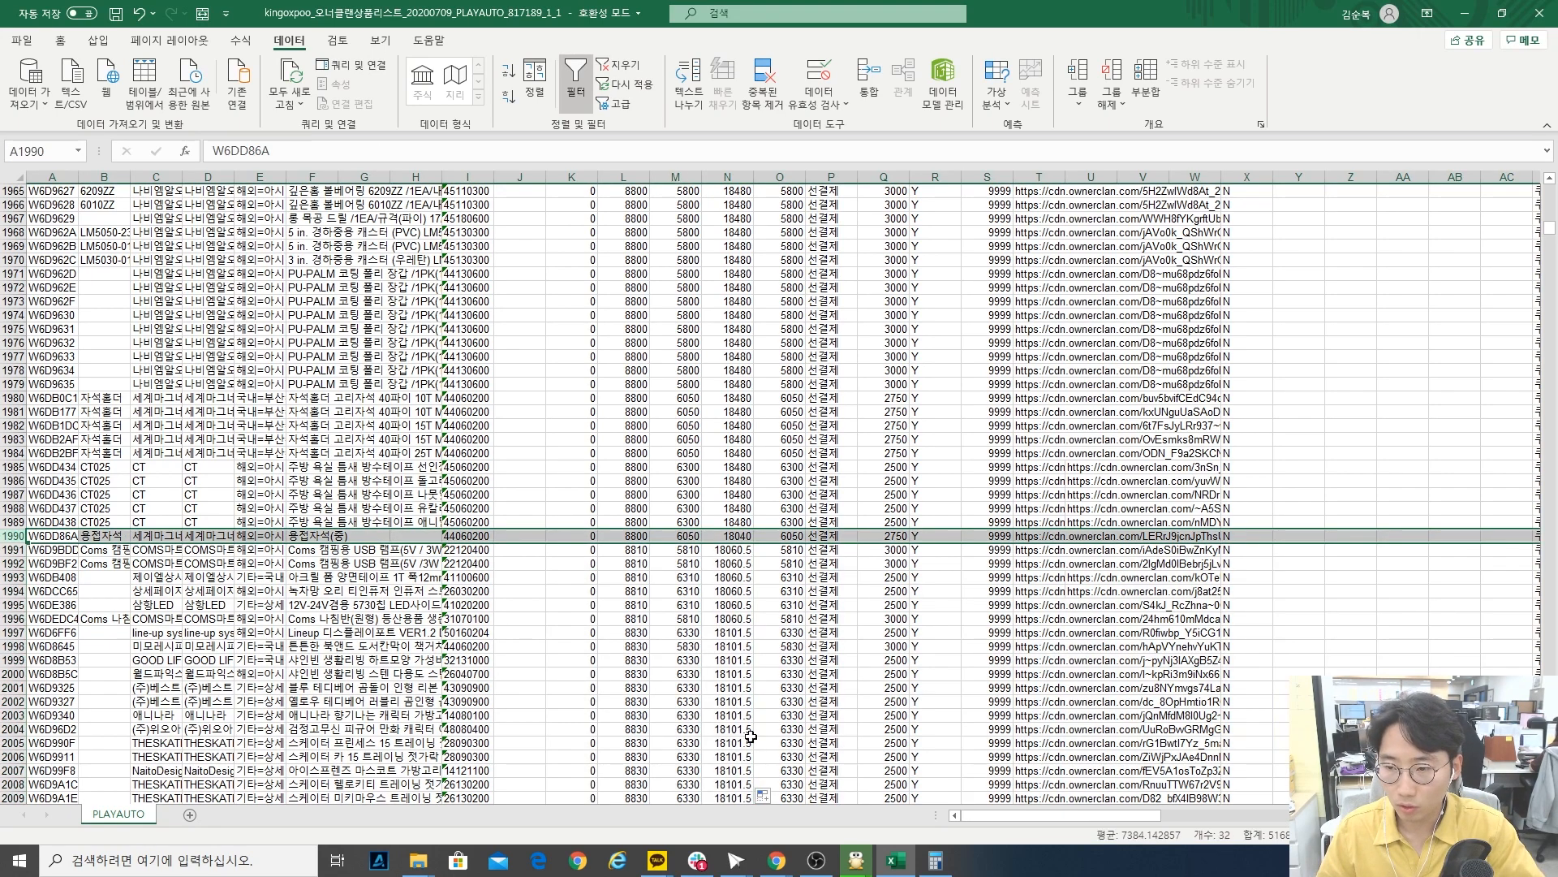
- Check the N1991 price in the Calculator by multiplying 18060 by 0.84, and return to the product list
{"action": "left_click", "coordinate": [740, 550]}
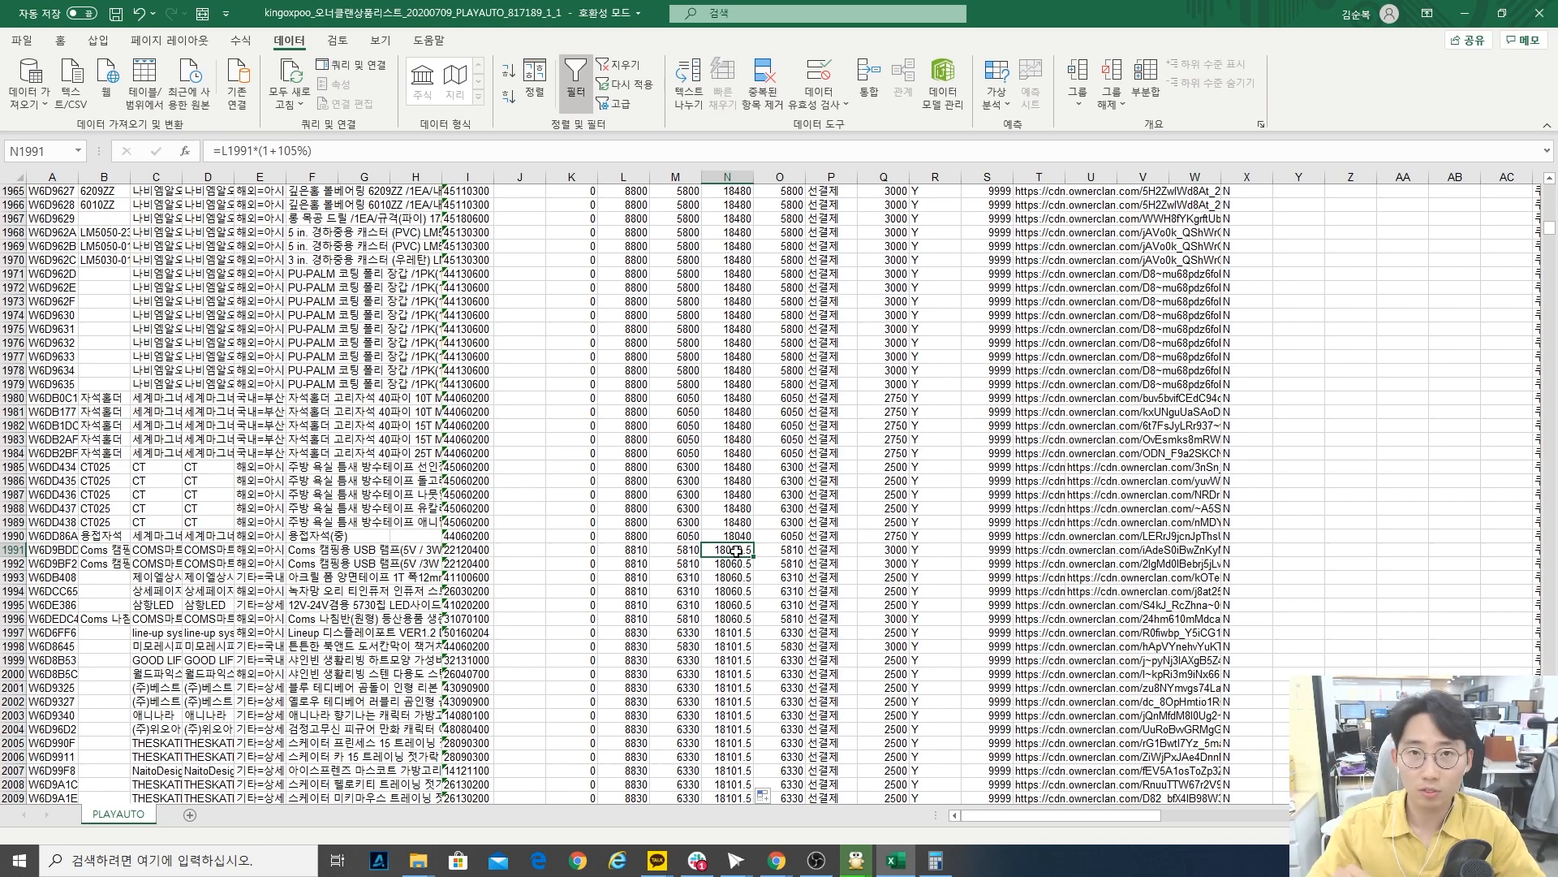
{"action": "left_click", "coordinate": [934, 859]}
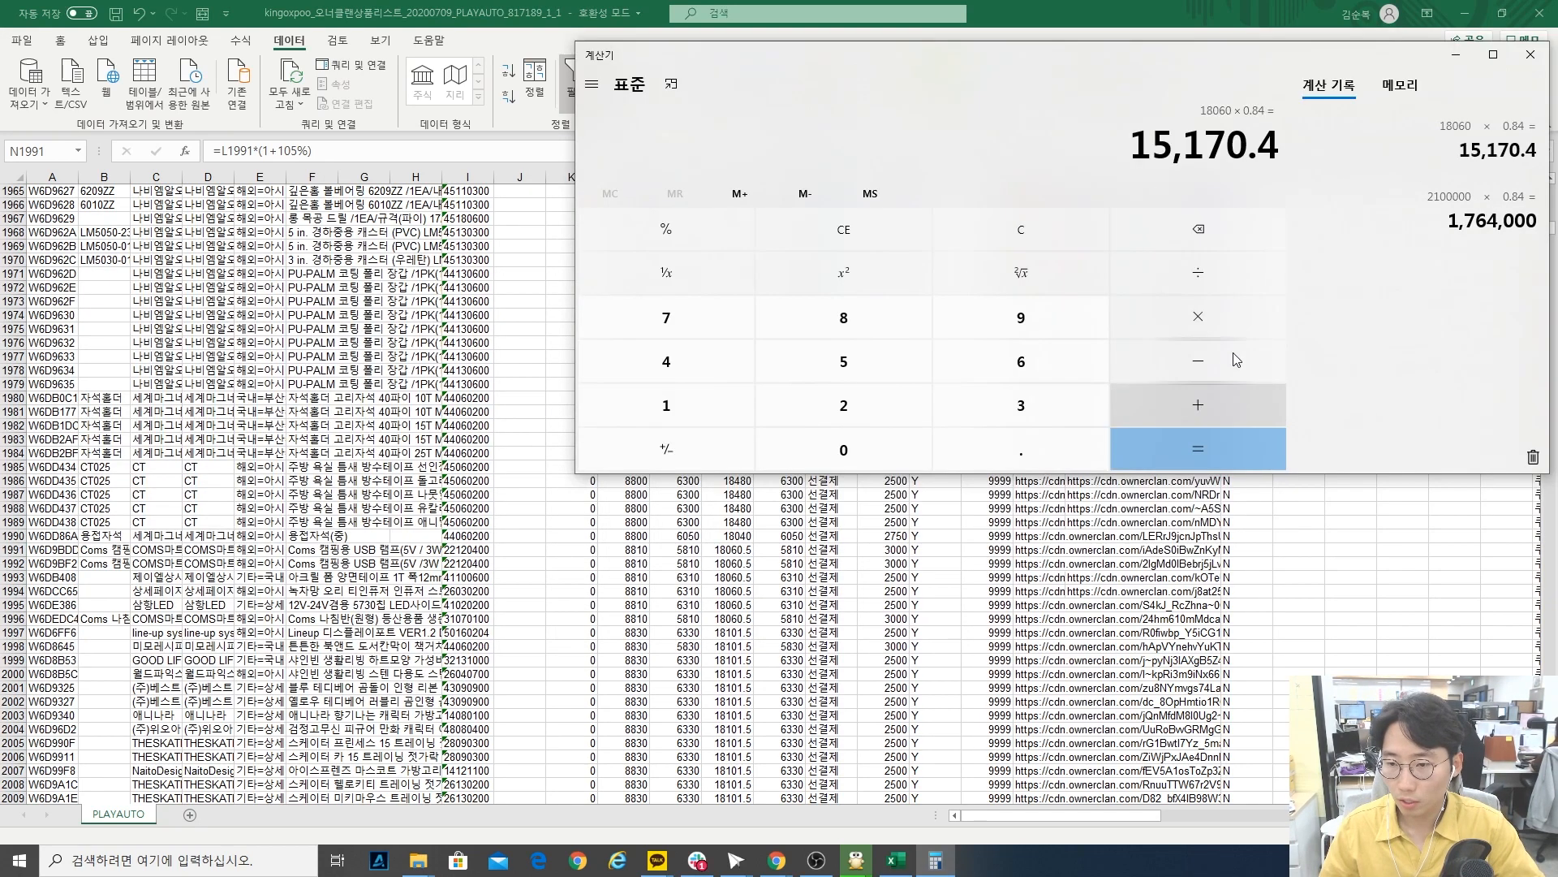
{"action": "left_click", "coordinate": [740, 554]}
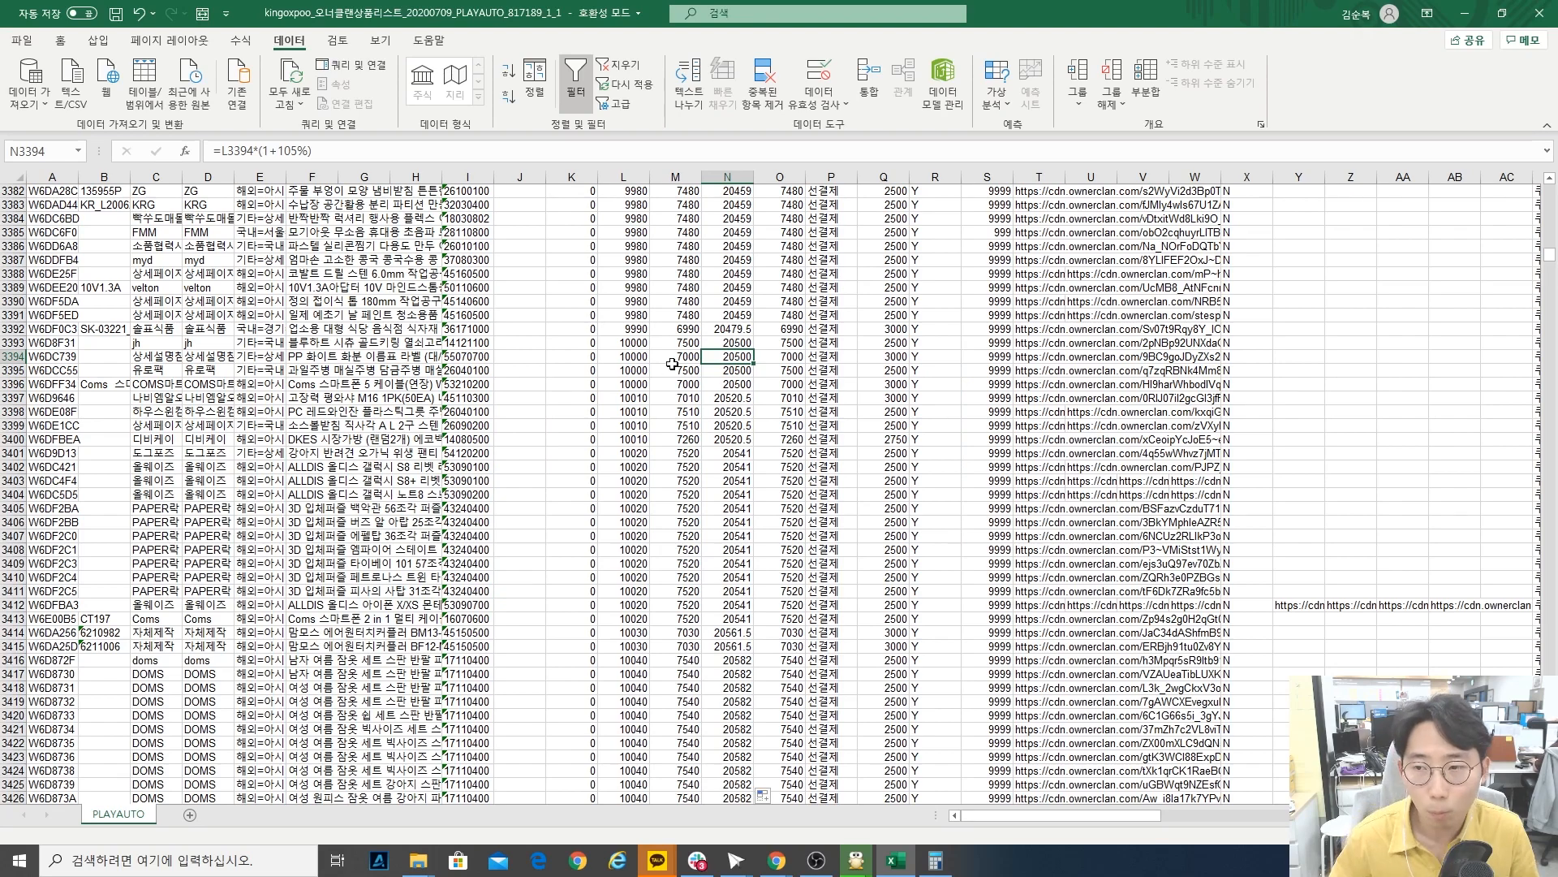
- Lower the markup in the N3193 formula to 100% and fill it down the remaining rows of column N
{"action": "mouse_move", "coordinate": [1550, 254]}
{"action": "left_mouse_down"}
{"action": "mouse_move", "coordinate": [1552, 286]}
{"action": "mouse_move", "coordinate": [1551, 249]}
{"action": "left_mouse_up"}
{"action": "left_click", "coordinate": [742, 593]}
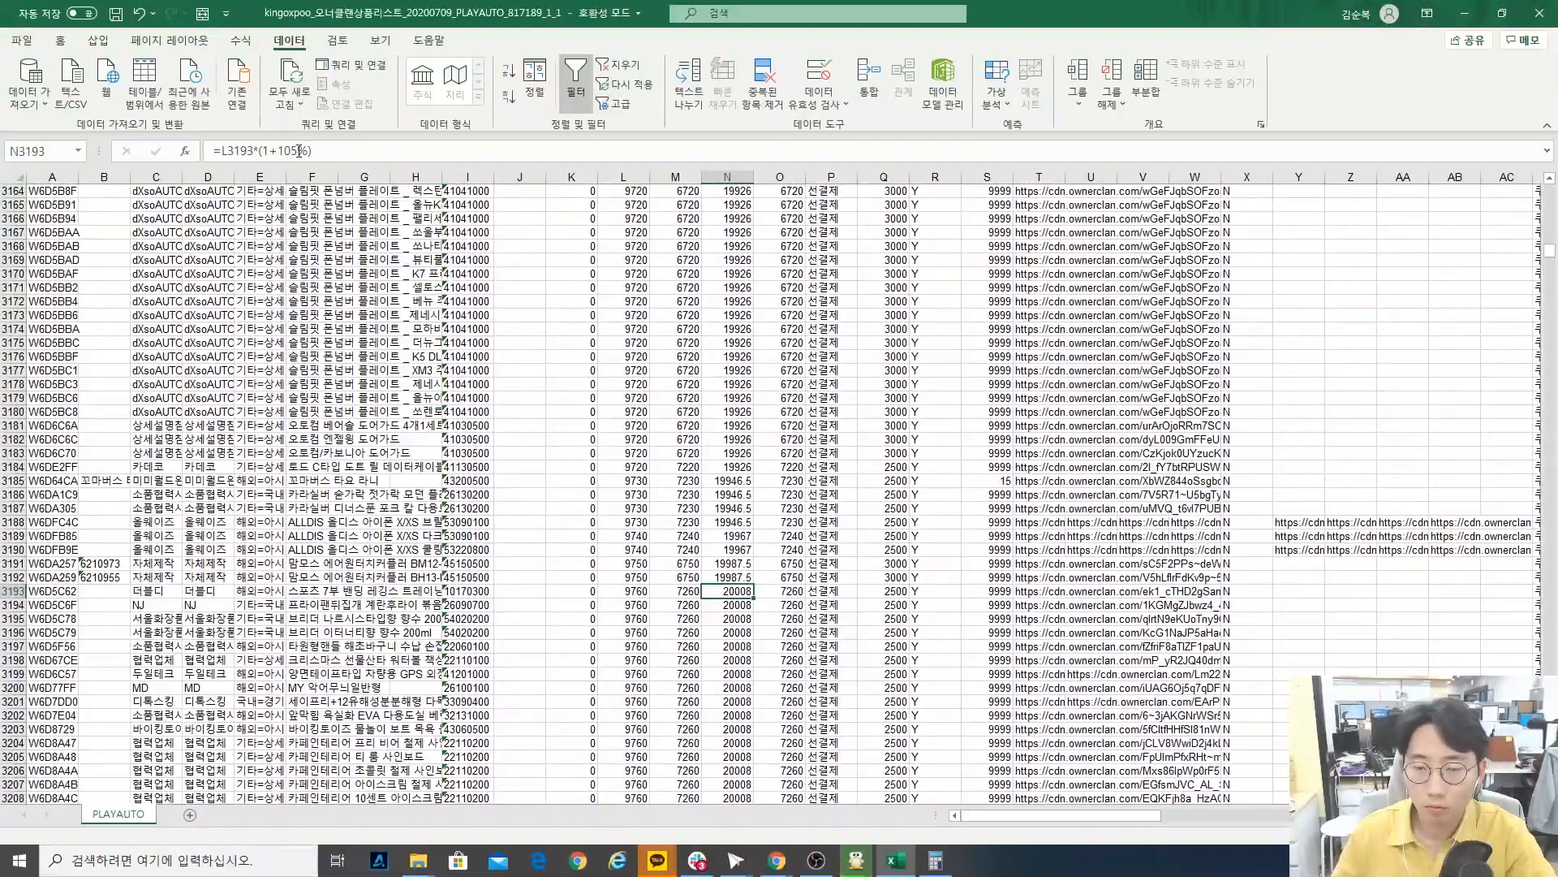
{"action": "double_click", "coordinate": [746, 601]}
{"action": "scroll", "coordinate": [736, 583], "scroll_direction": "down", "scroll_amount": 3}
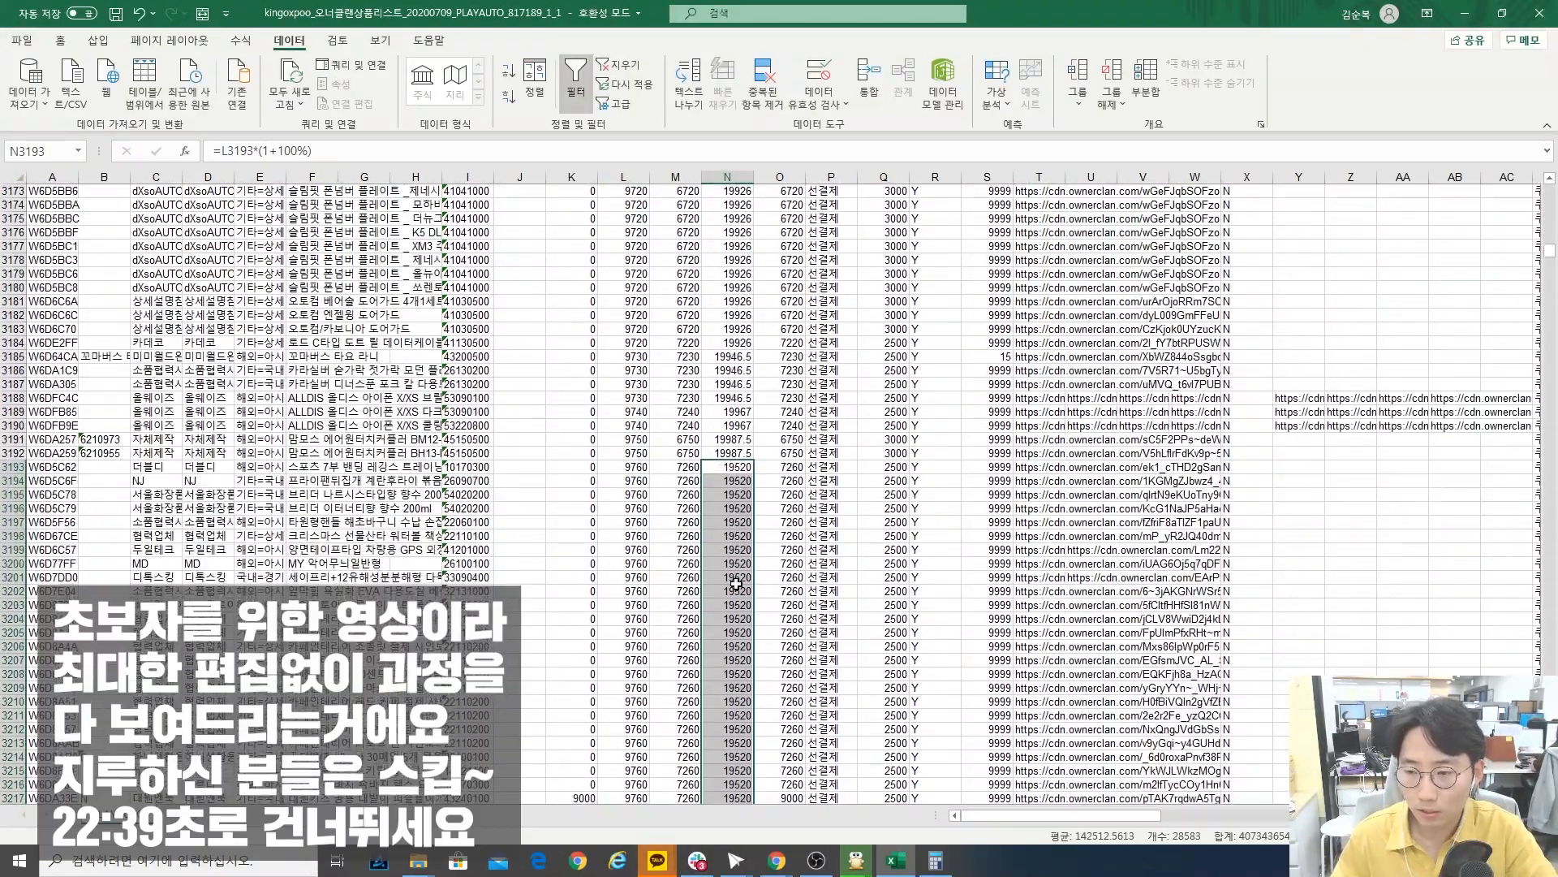
- Find the first product with a 원가 of 12500, set its N7594 markup to 95%, and fill the formula down column N
{"action": "scroll", "coordinate": [736, 583], "scroll_direction": "down", "scroll_amount": 20}
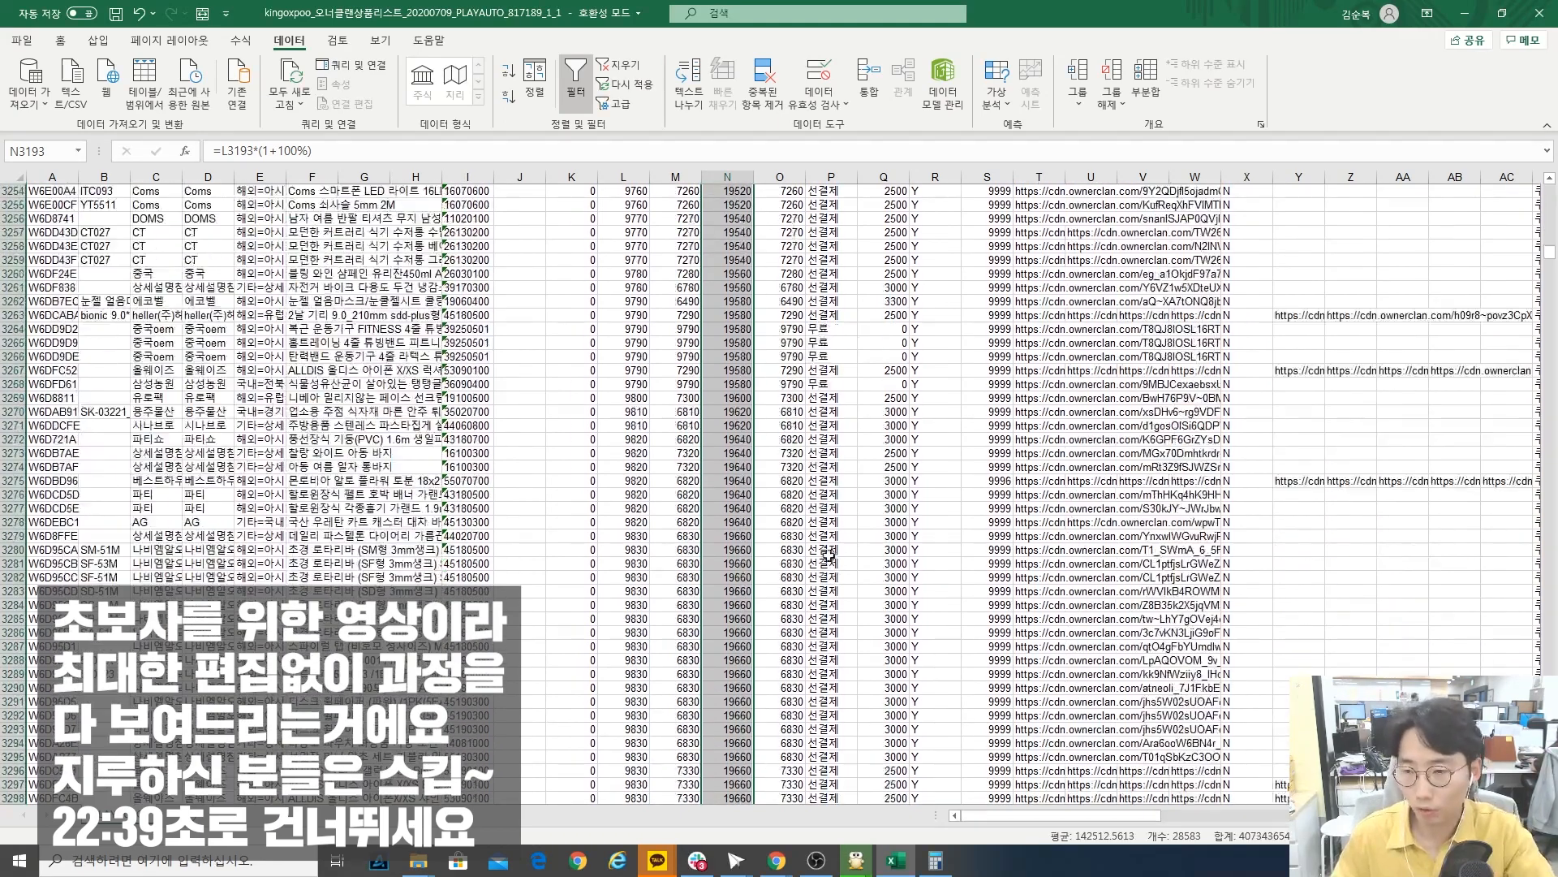
{"action": "left_click_drag", "start_coordinate": [1554, 252], "coordinate": [1553, 333]}
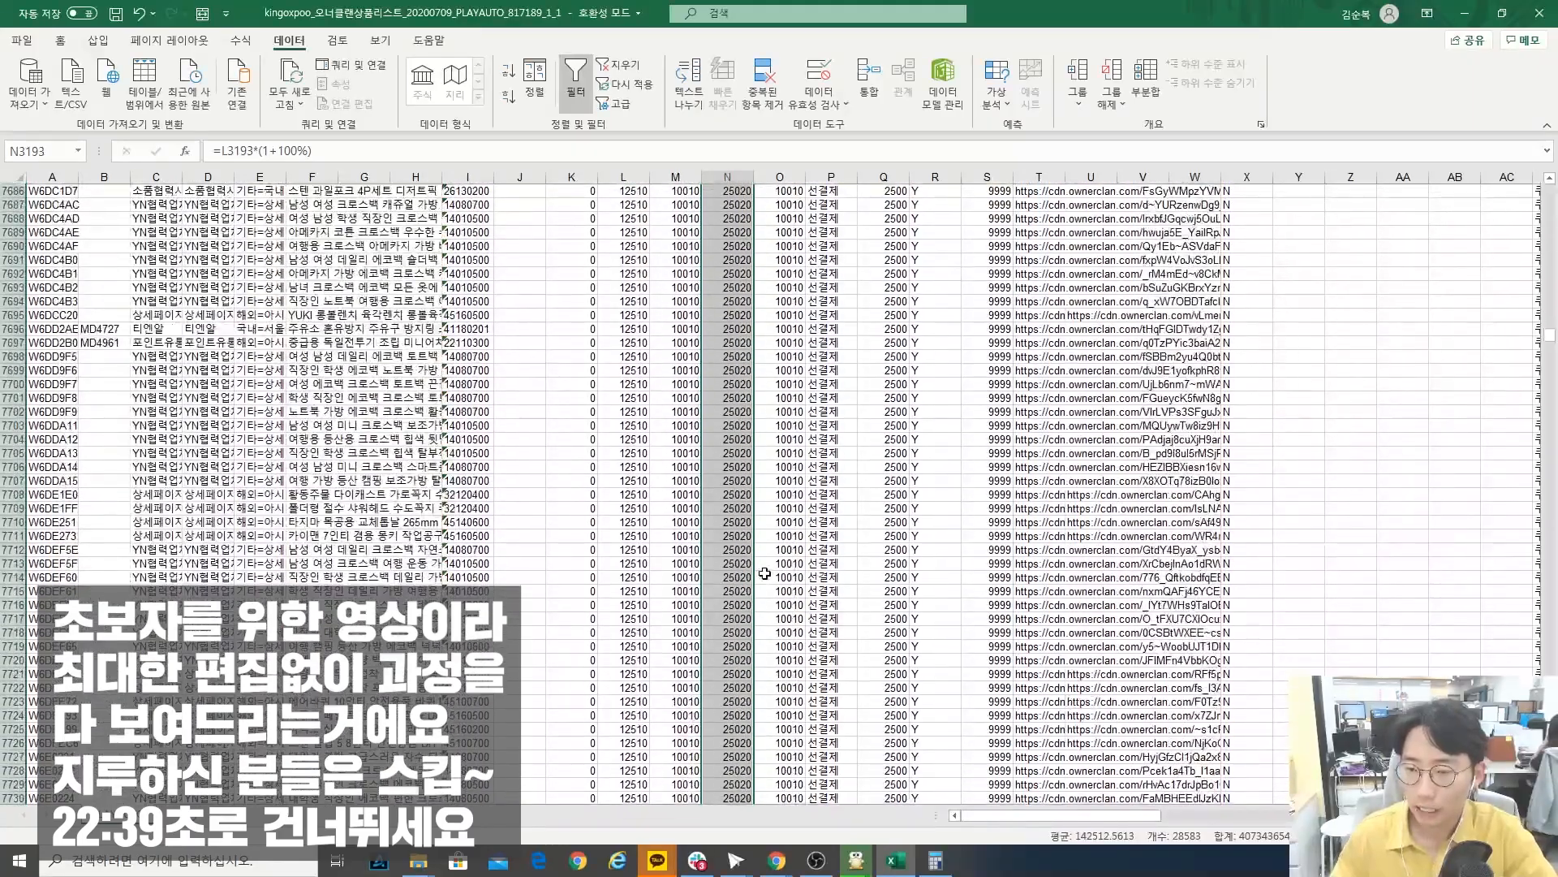
{"action": "scroll", "coordinate": [764, 574], "scroll_direction": "up", "scroll_amount": 20}
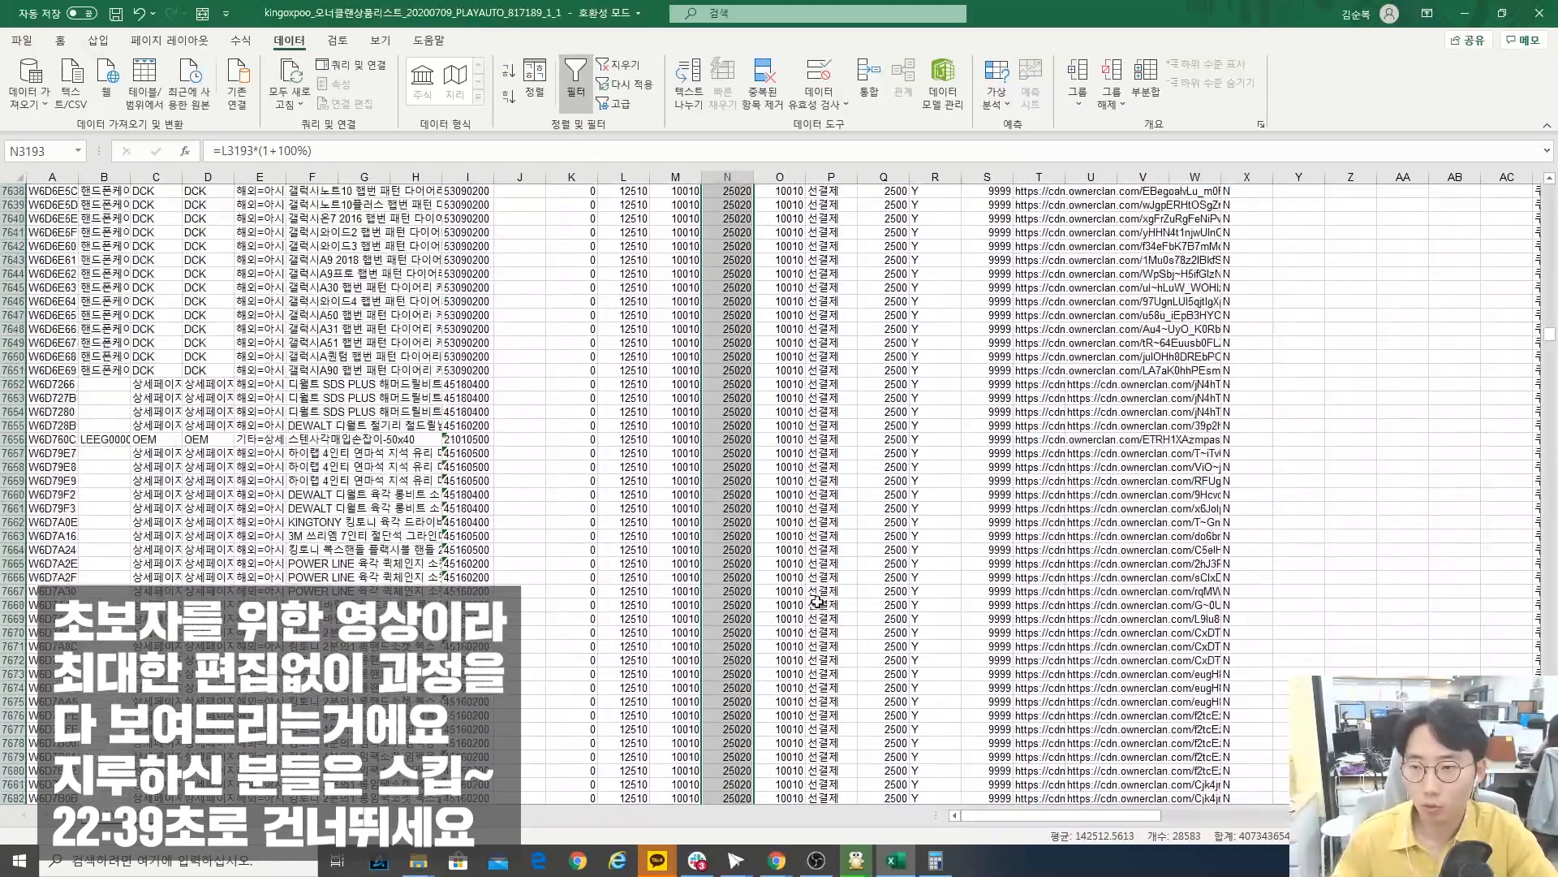
{"action": "scroll", "coordinate": [753, 621], "scroll_direction": "up", "scroll_amount": 6}
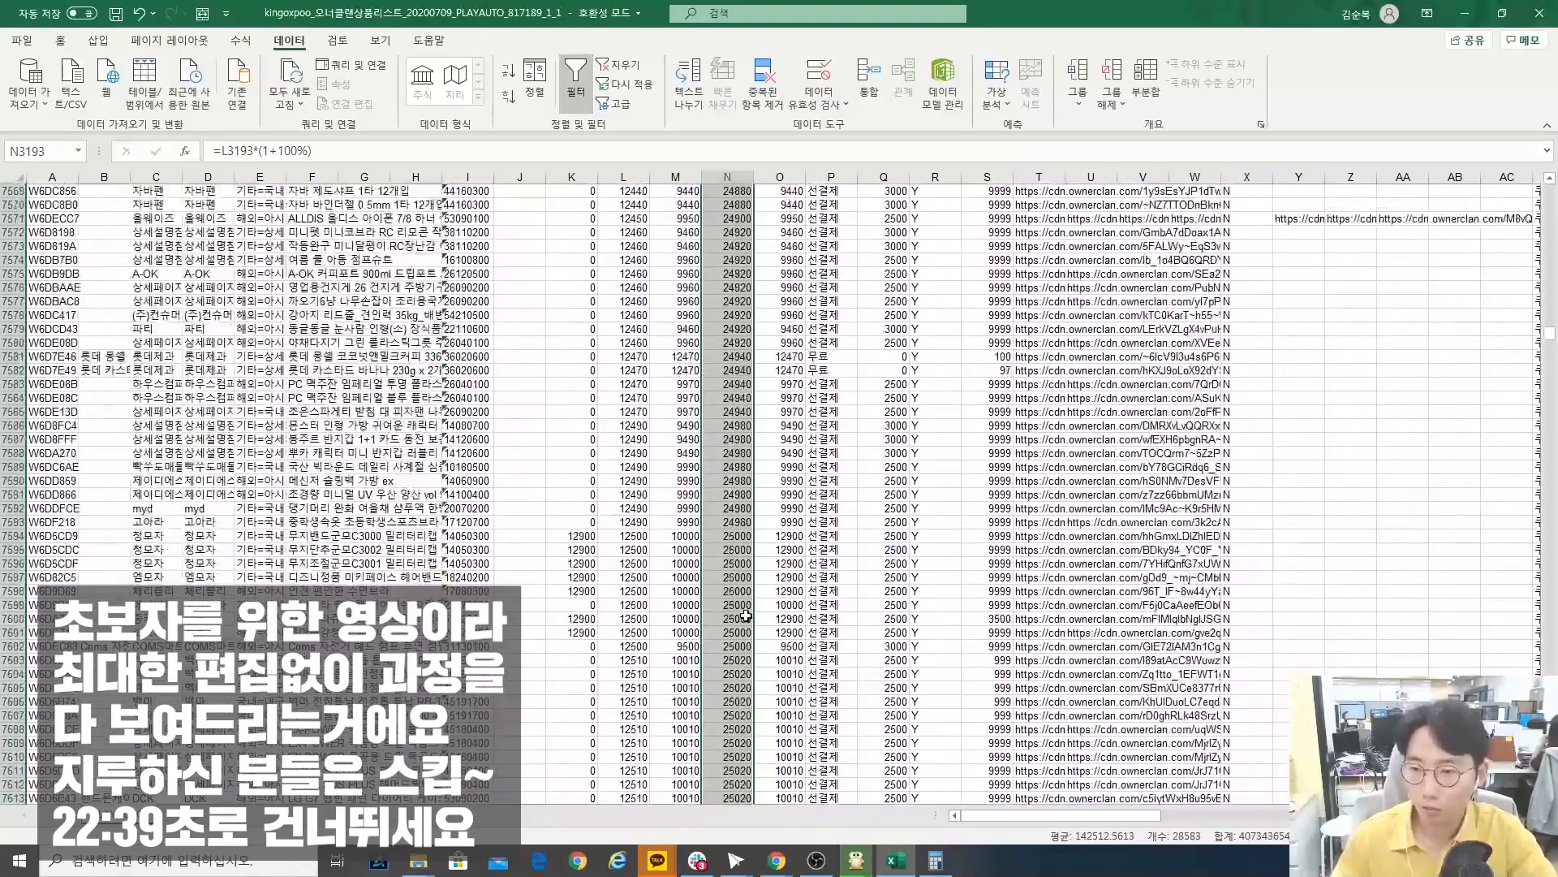
{"action": "scroll", "coordinate": [745, 617], "scroll_direction": "down", "scroll_amount": 1}
{"action": "left_click", "coordinate": [728, 495]}
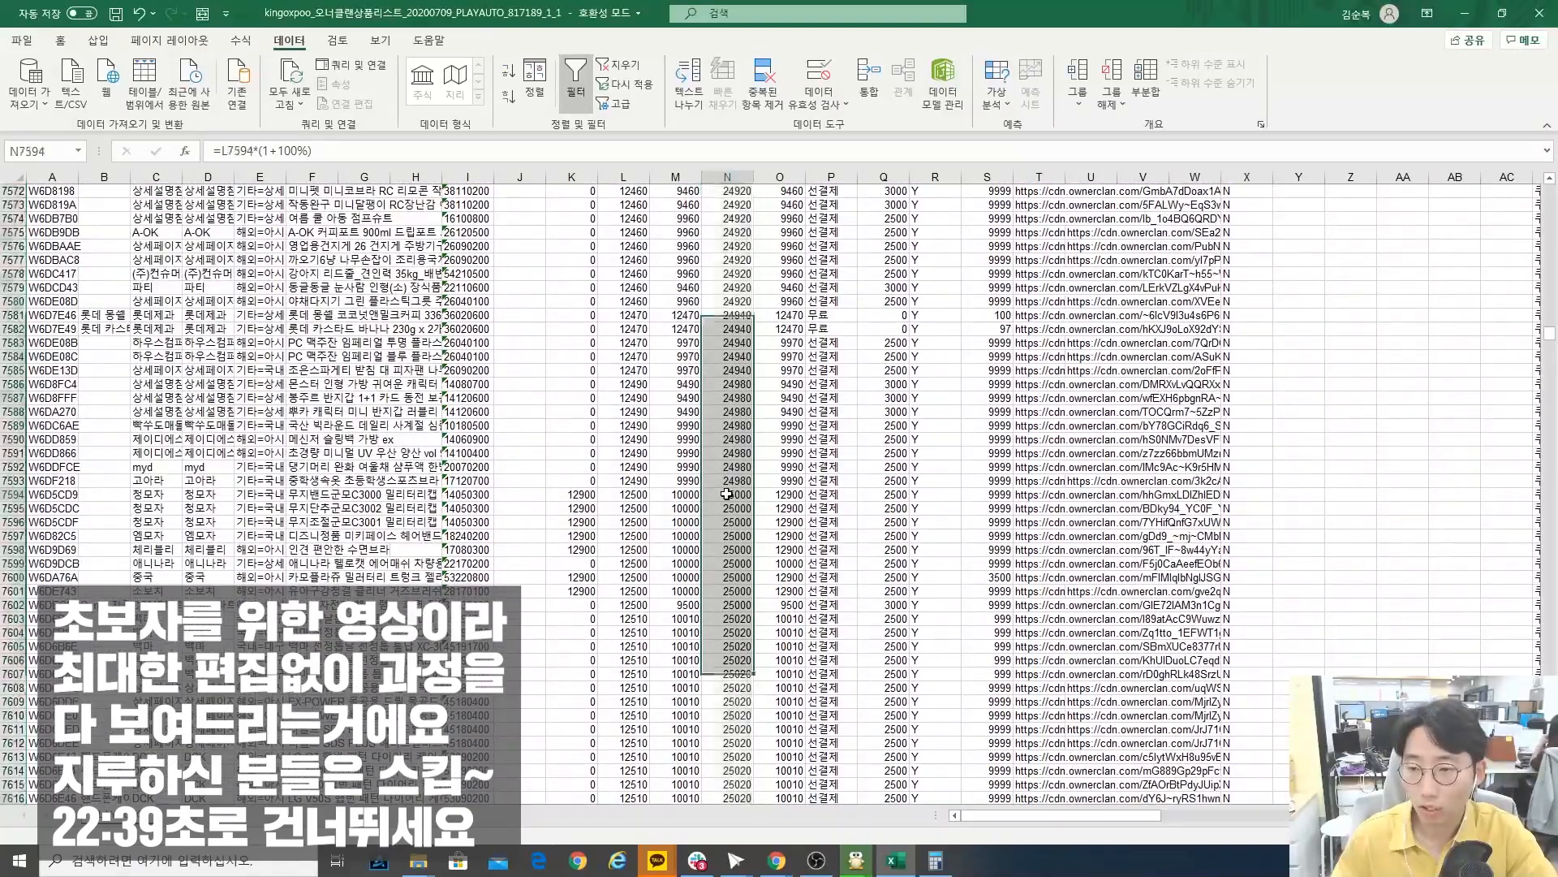
{"action": "key", "text": "F2"}
{"action": "key", "text": "Left"}
{"action": "key", "text": "Left"}
{"action": "key", "text": "BackSpace"}
{"action": "key", "text": "BackSpace"}
{"action": "key", "text": "BackSpace"}
{"action": "type", "text": "95"}
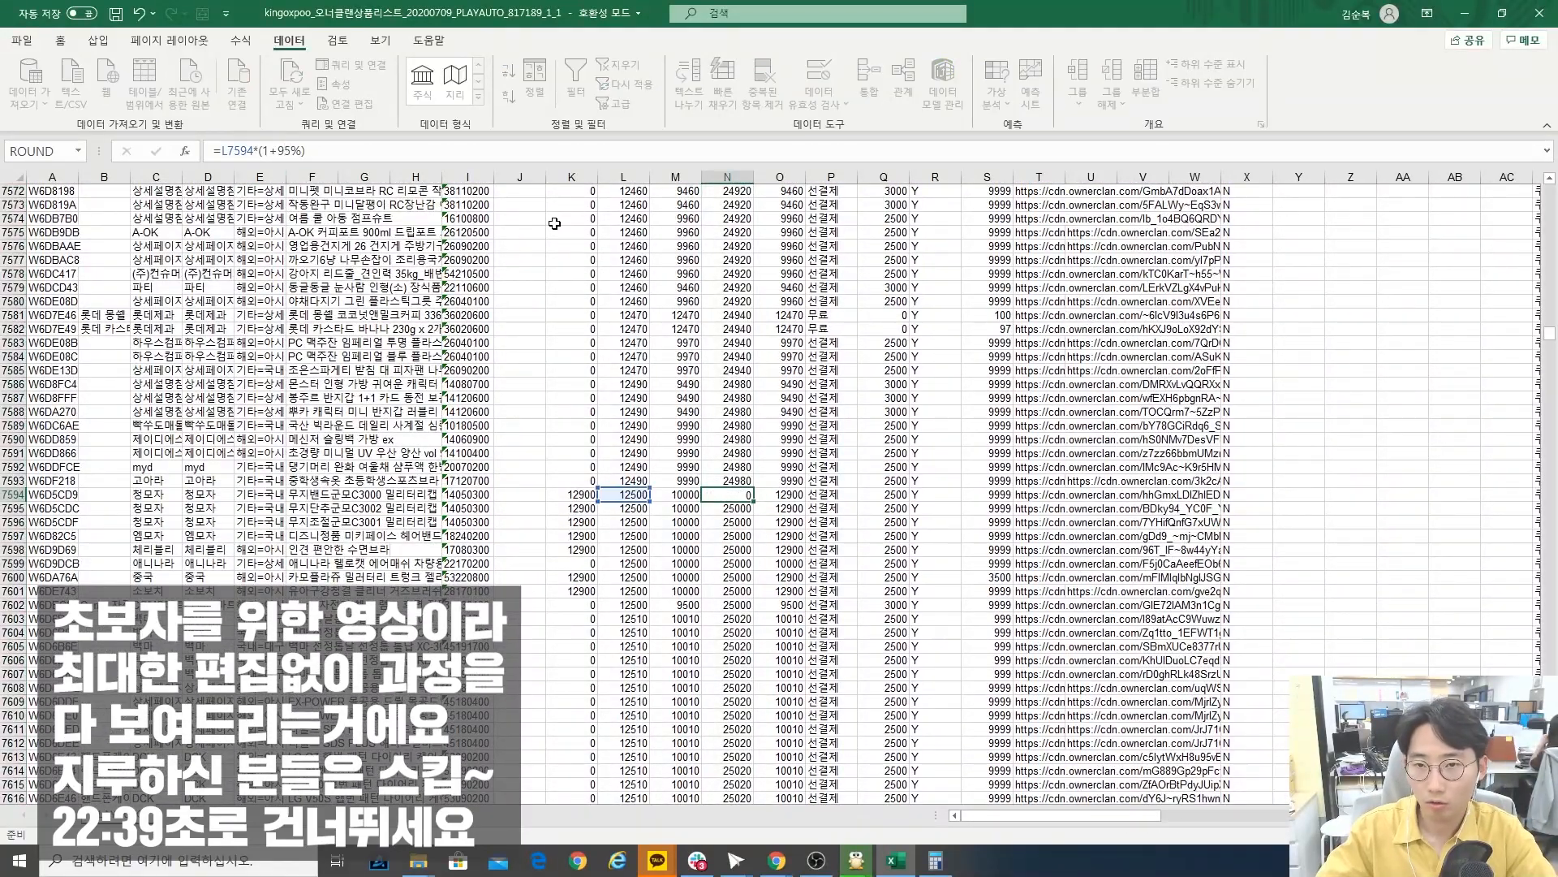
{"action": "key", "text": "Return"}
{"action": "left_click", "coordinate": [745, 495]}
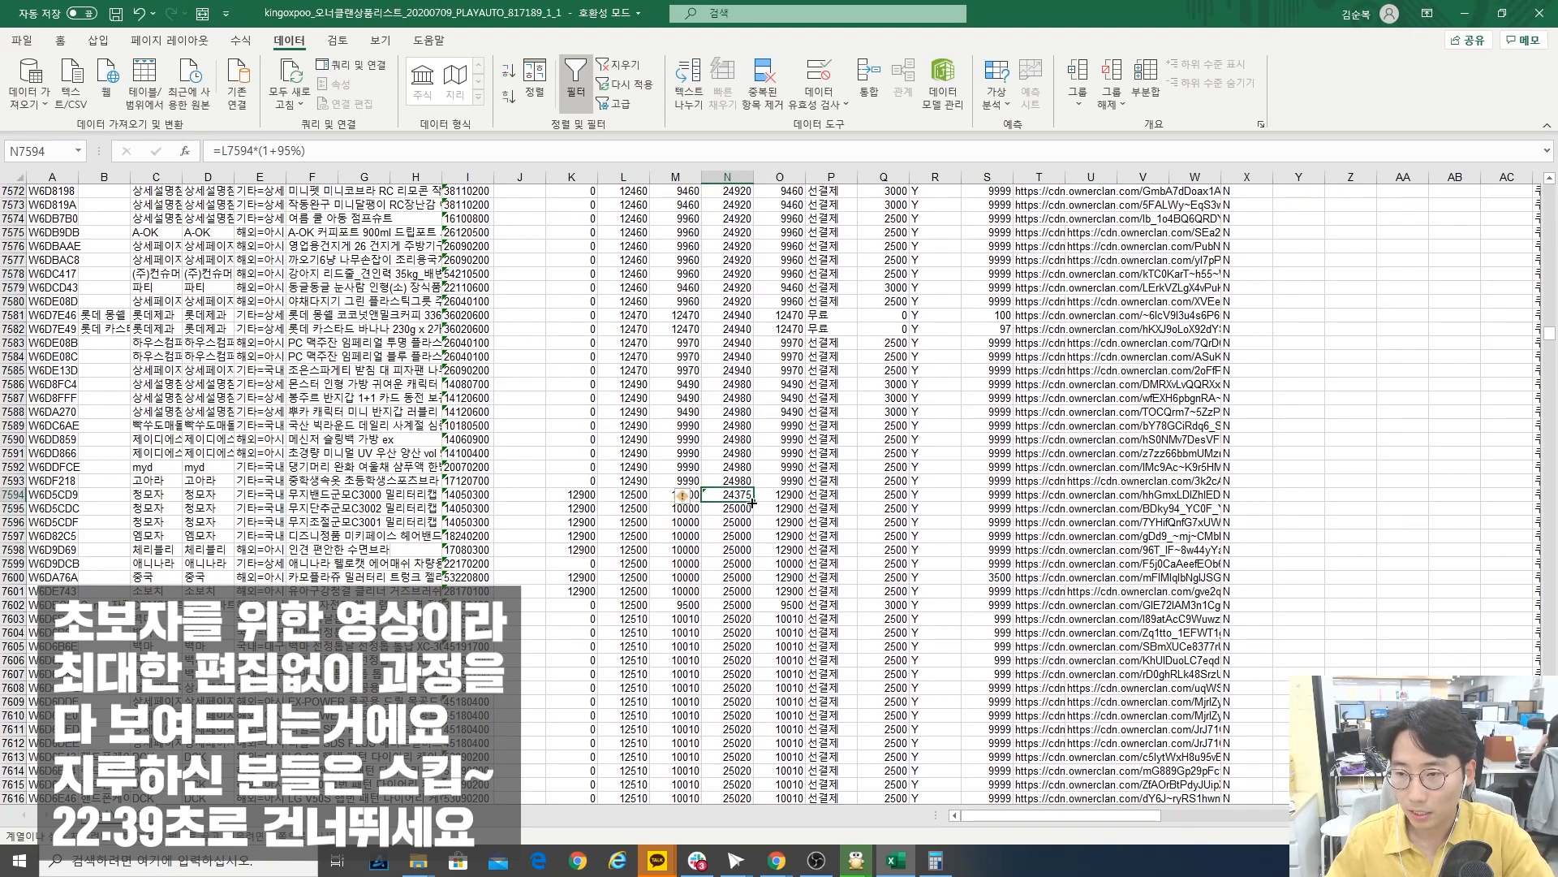
{"action": "double_click", "coordinate": [754, 501]}
- Set the markup in the N10104 formula to 90%, where prices pass 30000, and fill it down column N
{"action": "left_click_drag", "start_coordinate": [1551, 340], "coordinate": [1557, 385]}
{"action": "scroll", "coordinate": [780, 571], "scroll_direction": "down", "scroll_amount": 16}
{"action": "scroll", "coordinate": [841, 502], "scroll_direction": "up", "scroll_amount": 10}
{"action": "scroll", "coordinate": [842, 502], "scroll_direction": "up", "scroll_amount": 1}
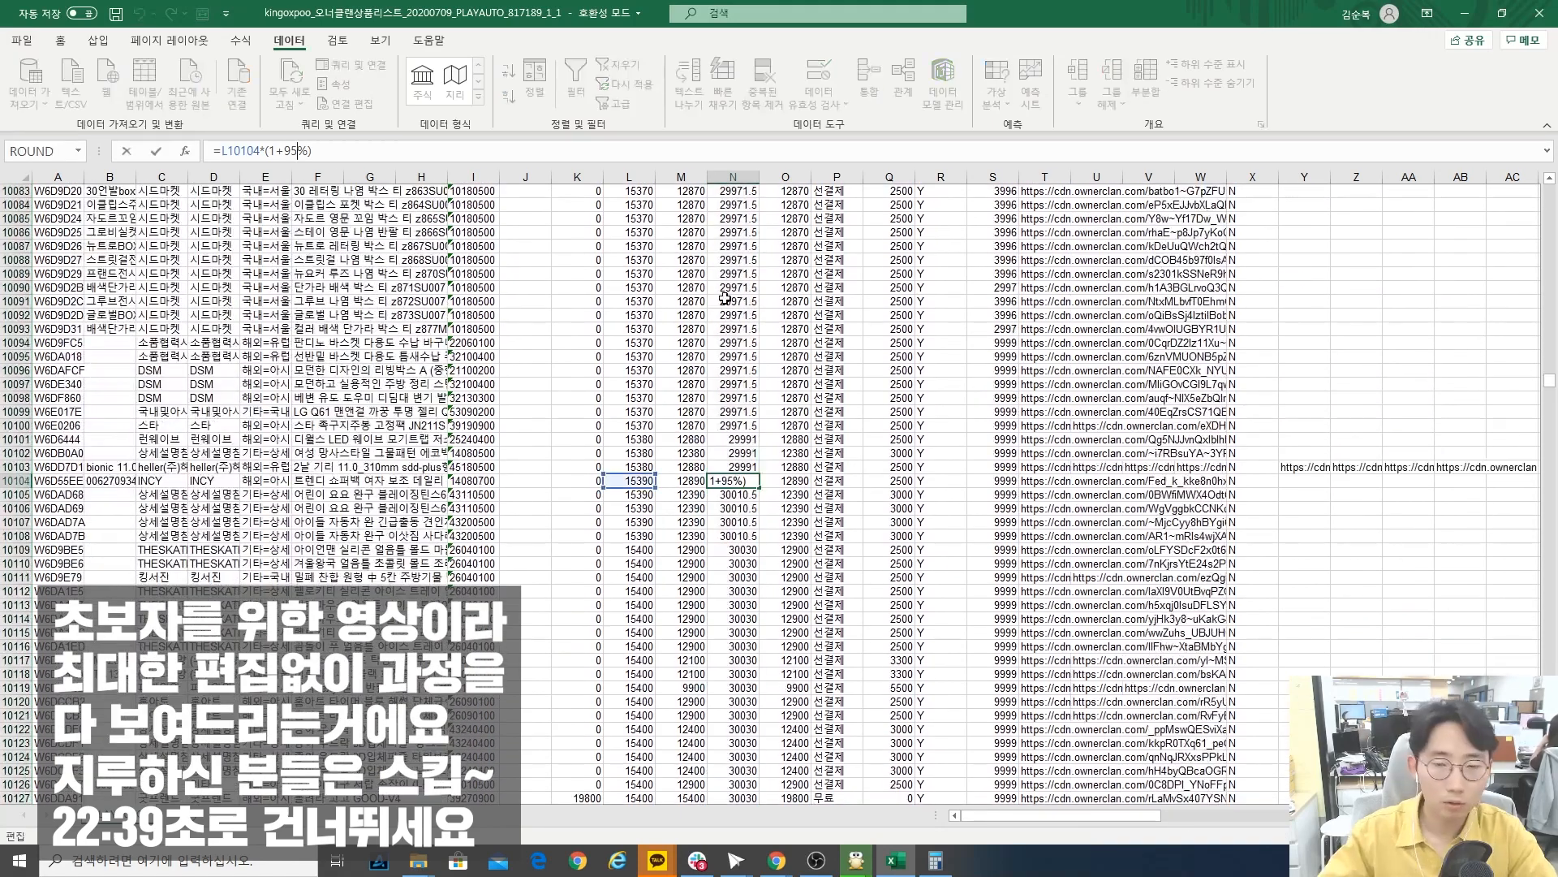
{"action": "type", "text": "9"}
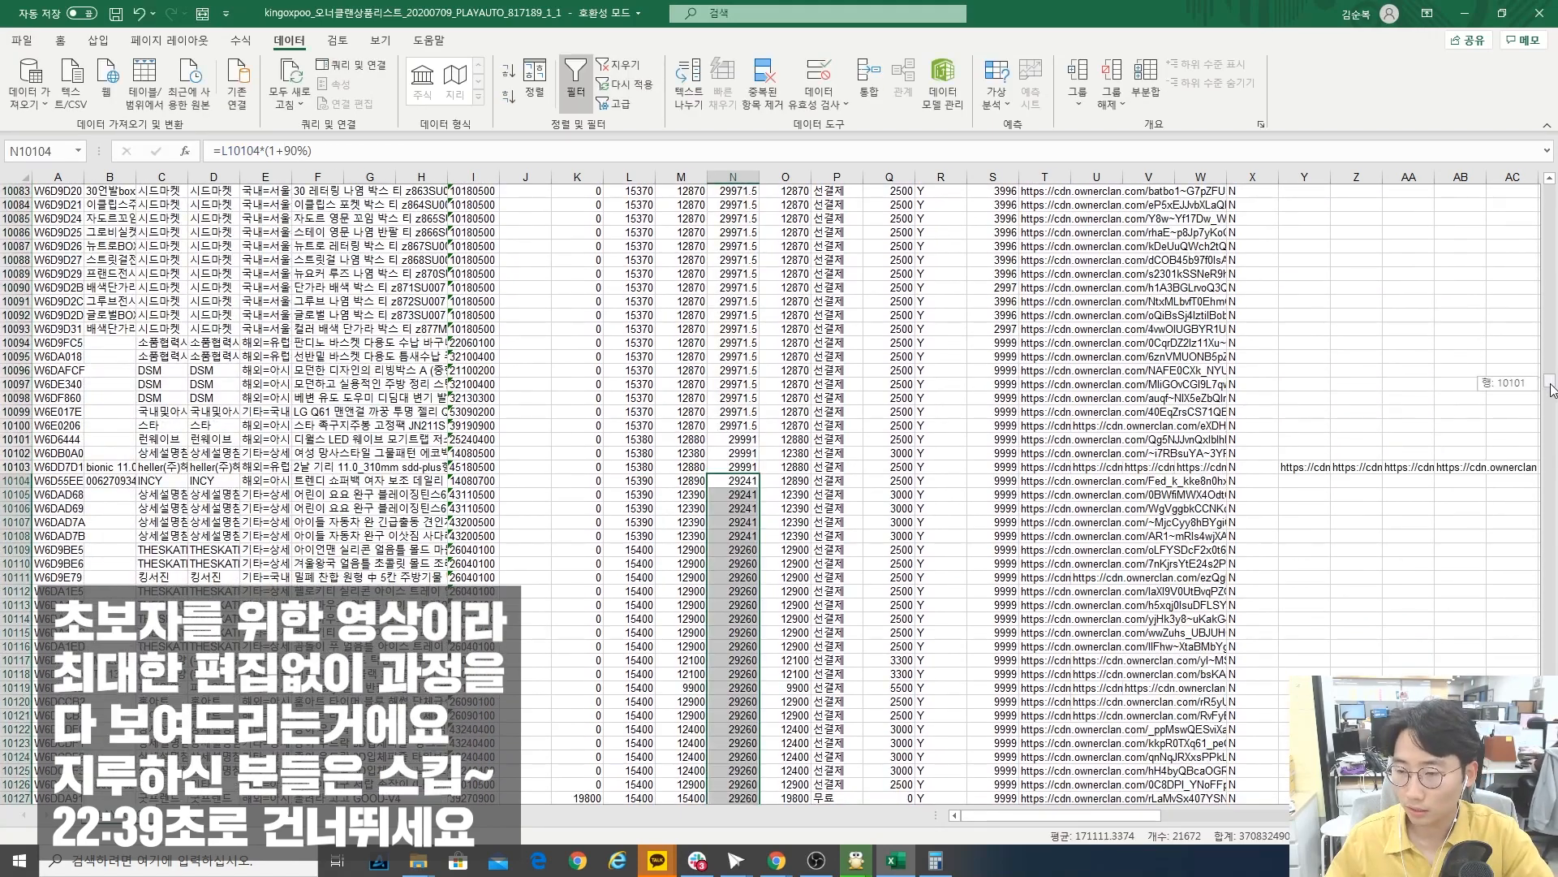
- Set the markup in the N14265 formula to 85%, where prices pass 35000, and fill it down column N
{"action": "left_click_drag", "start_coordinate": [1551, 382], "coordinate": [1552, 469]}
{"action": "scroll", "coordinate": [720, 547], "scroll_direction": "up", "scroll_amount": 20}
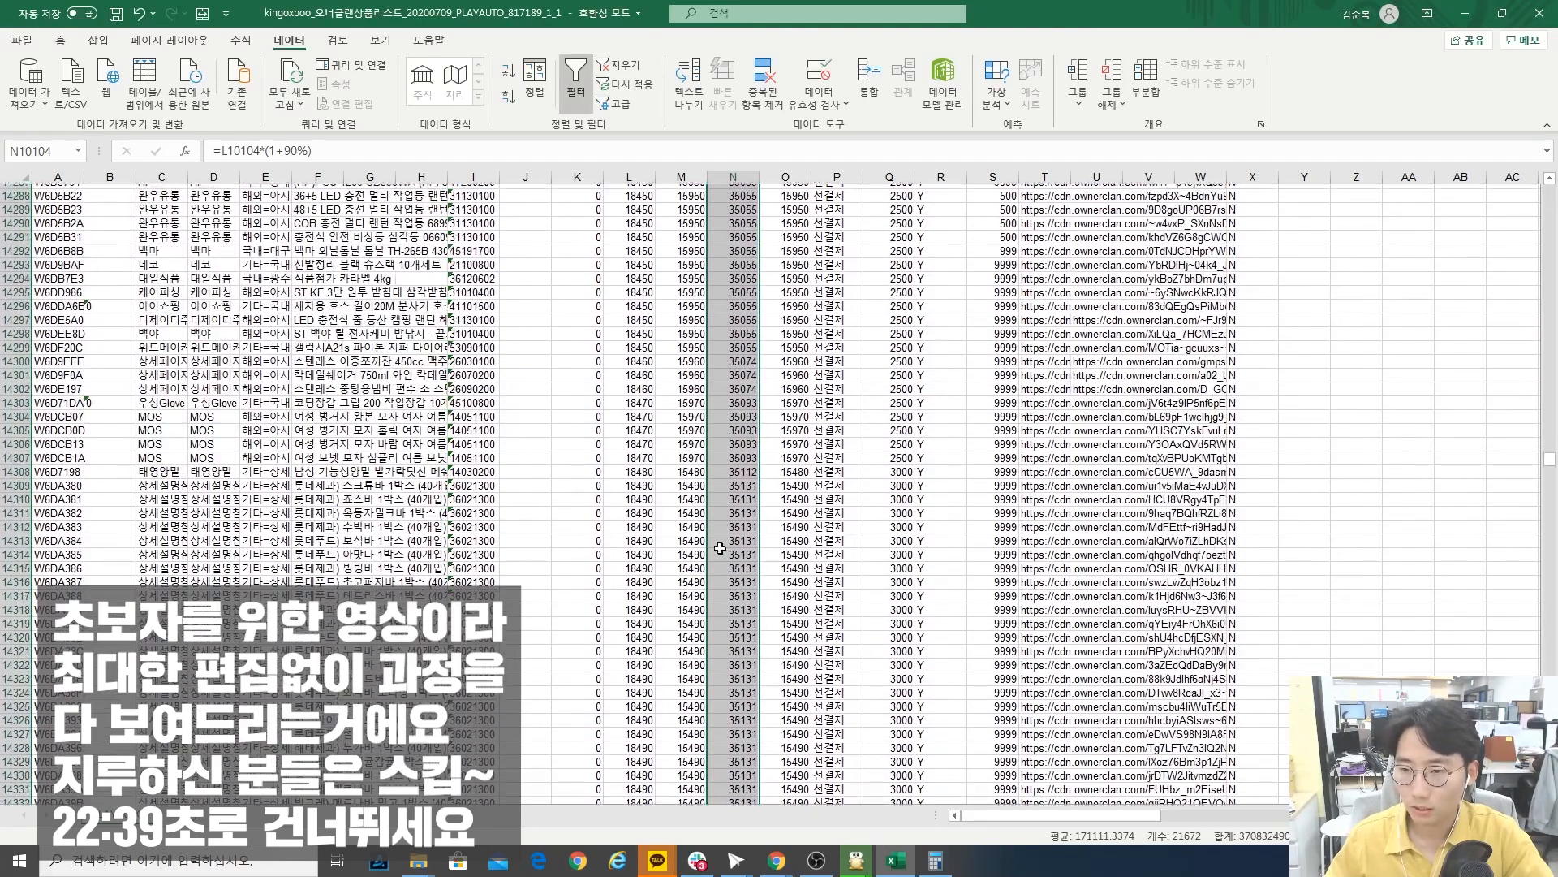
{"action": "left_click", "coordinate": [736, 494]}
{"action": "left_click", "coordinate": [744, 465]}
{"action": "left_click", "coordinate": [745, 453]}
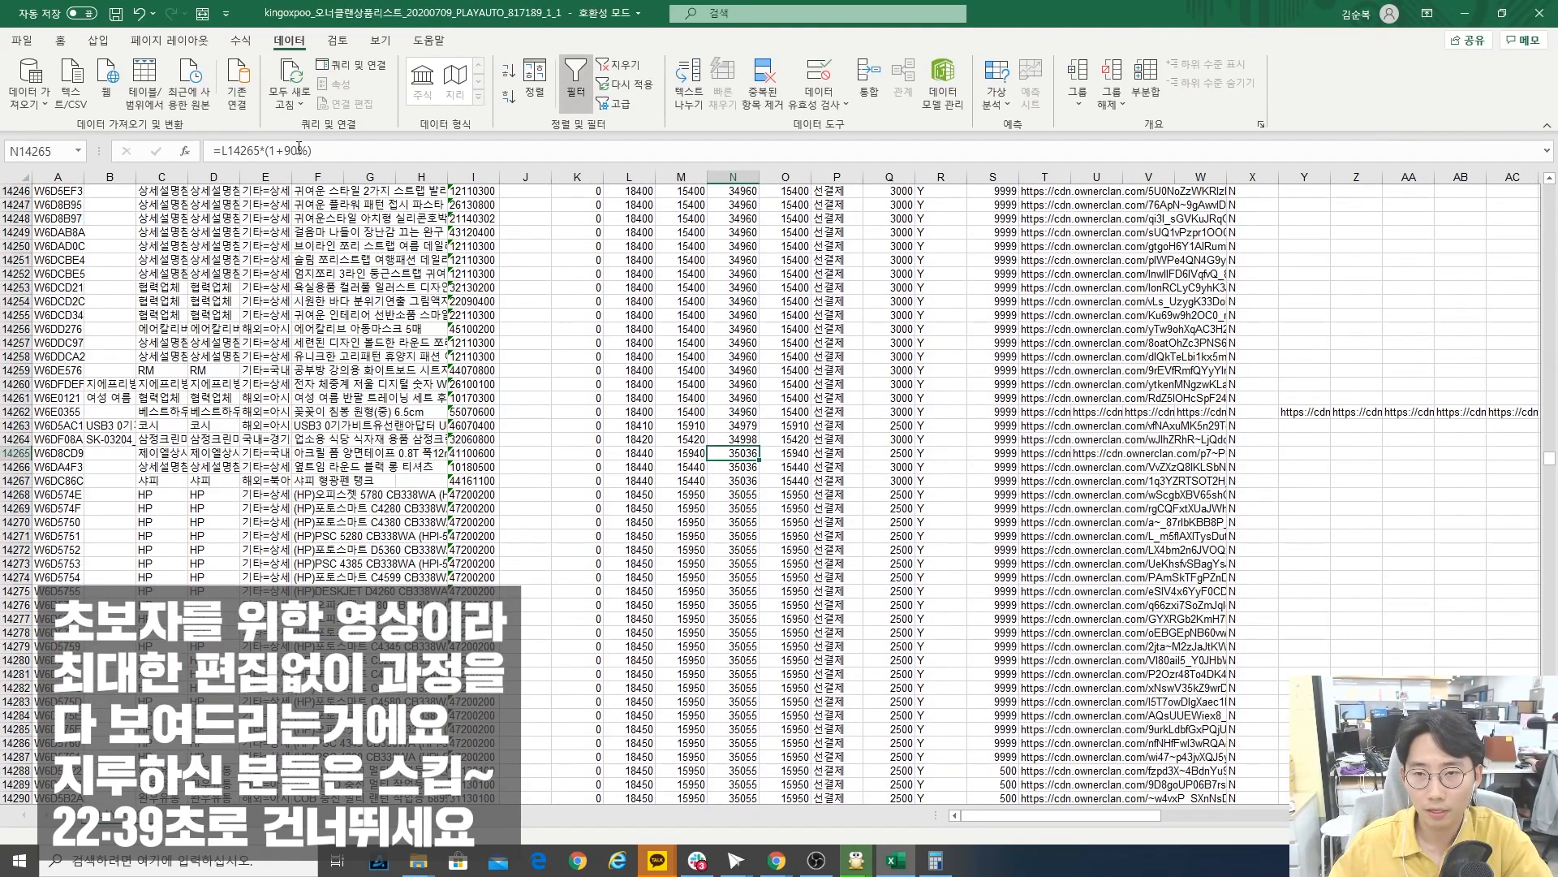
{"action": "double_click", "coordinate": [294, 151]}
{"action": "key", "text": "BackSpace"}
{"action": "type", "text": "85"}
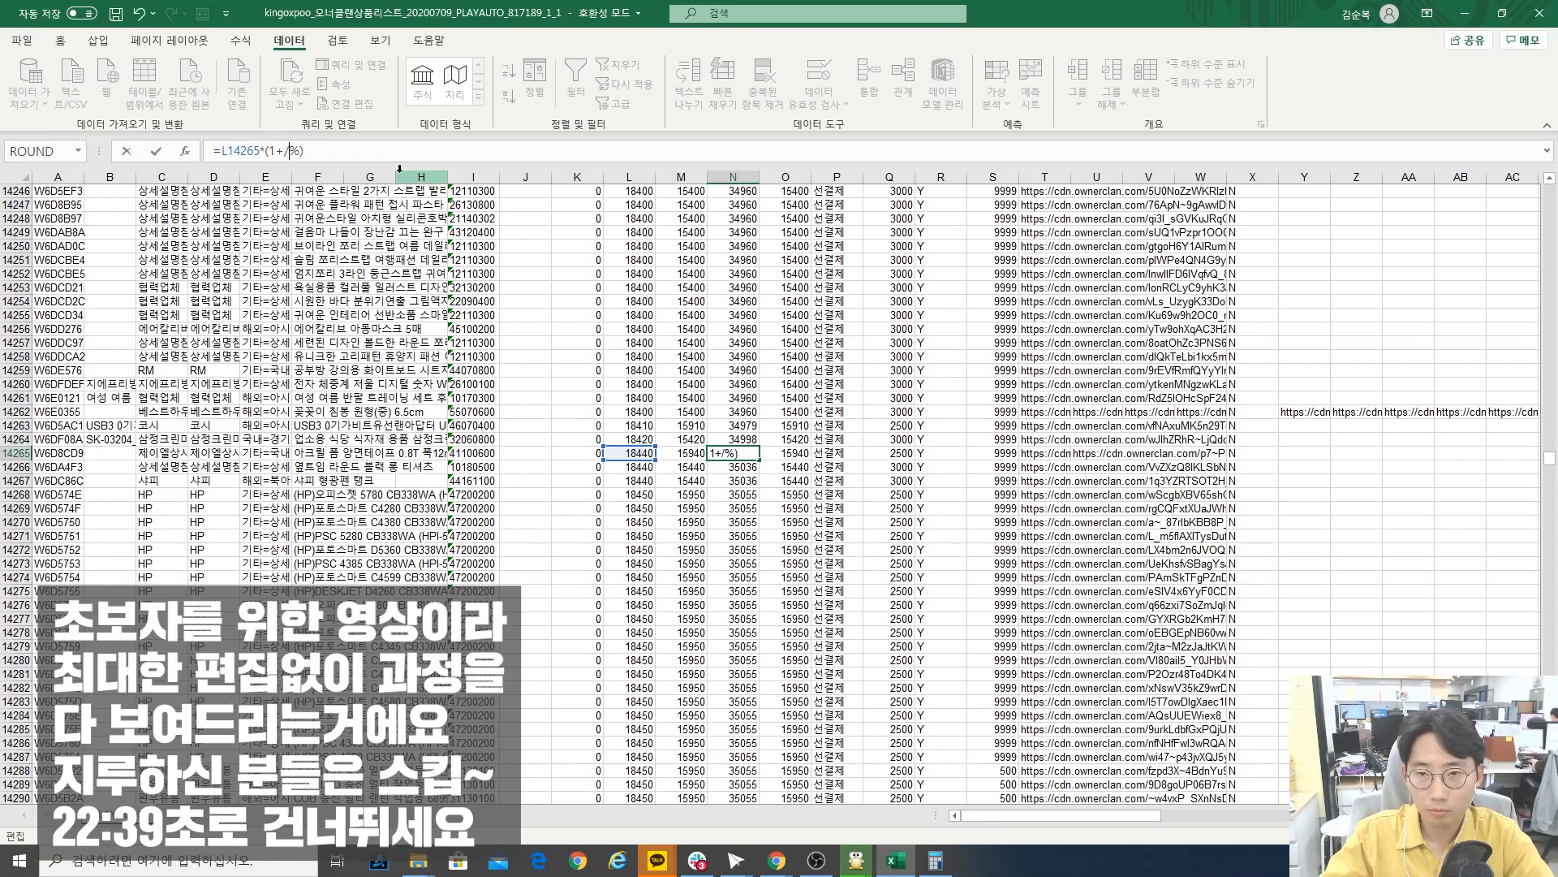
{"action": "key", "text": "Return"}
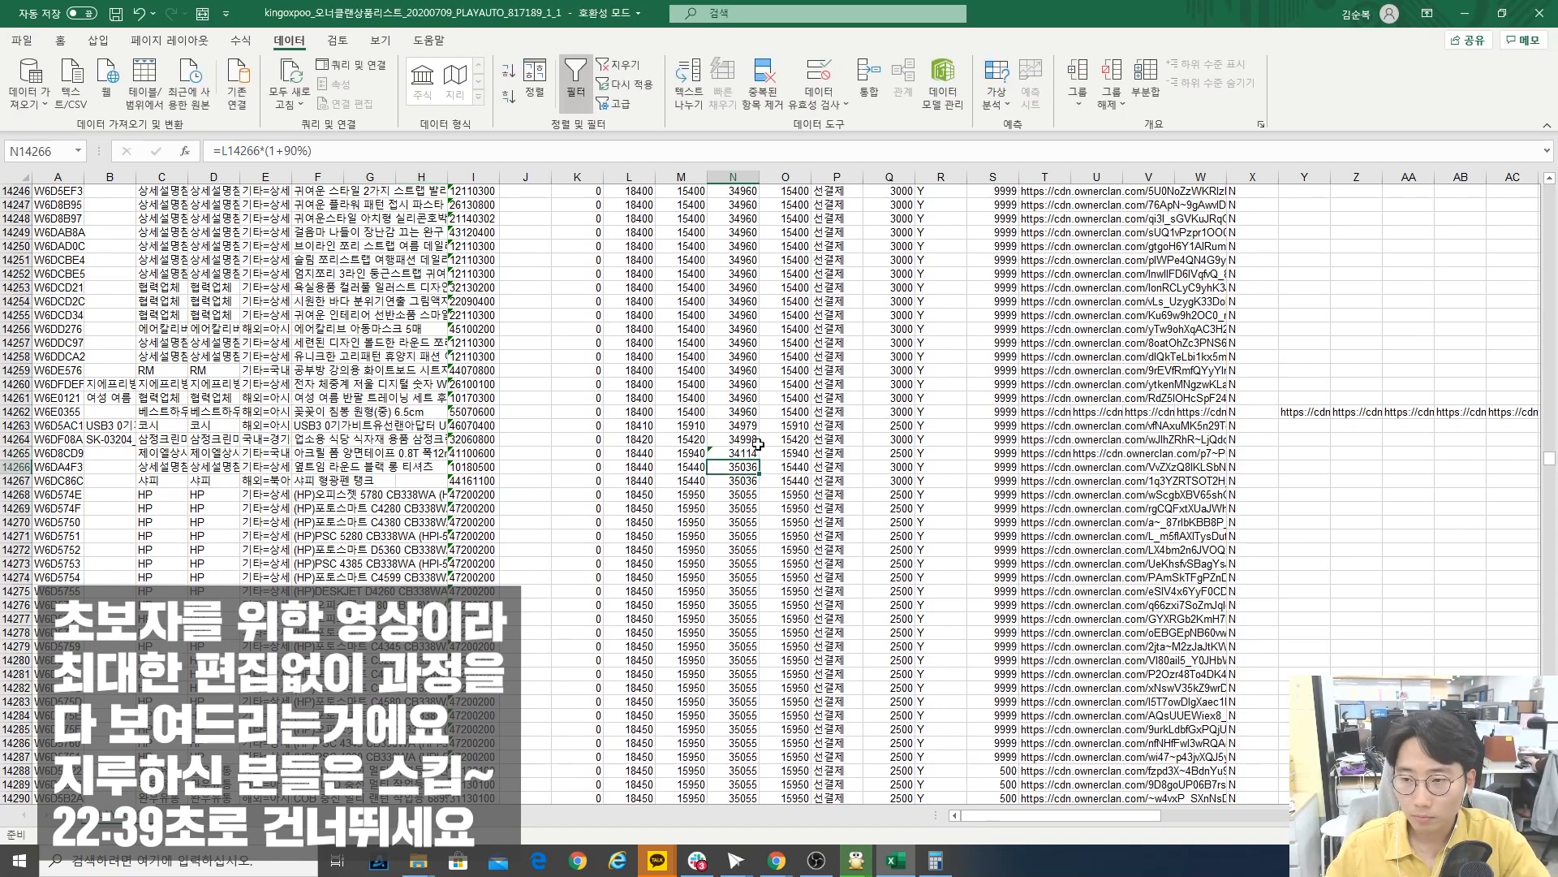
{"action": "left_click", "coordinate": [754, 453]}
{"action": "double_click", "coordinate": [759, 458]}
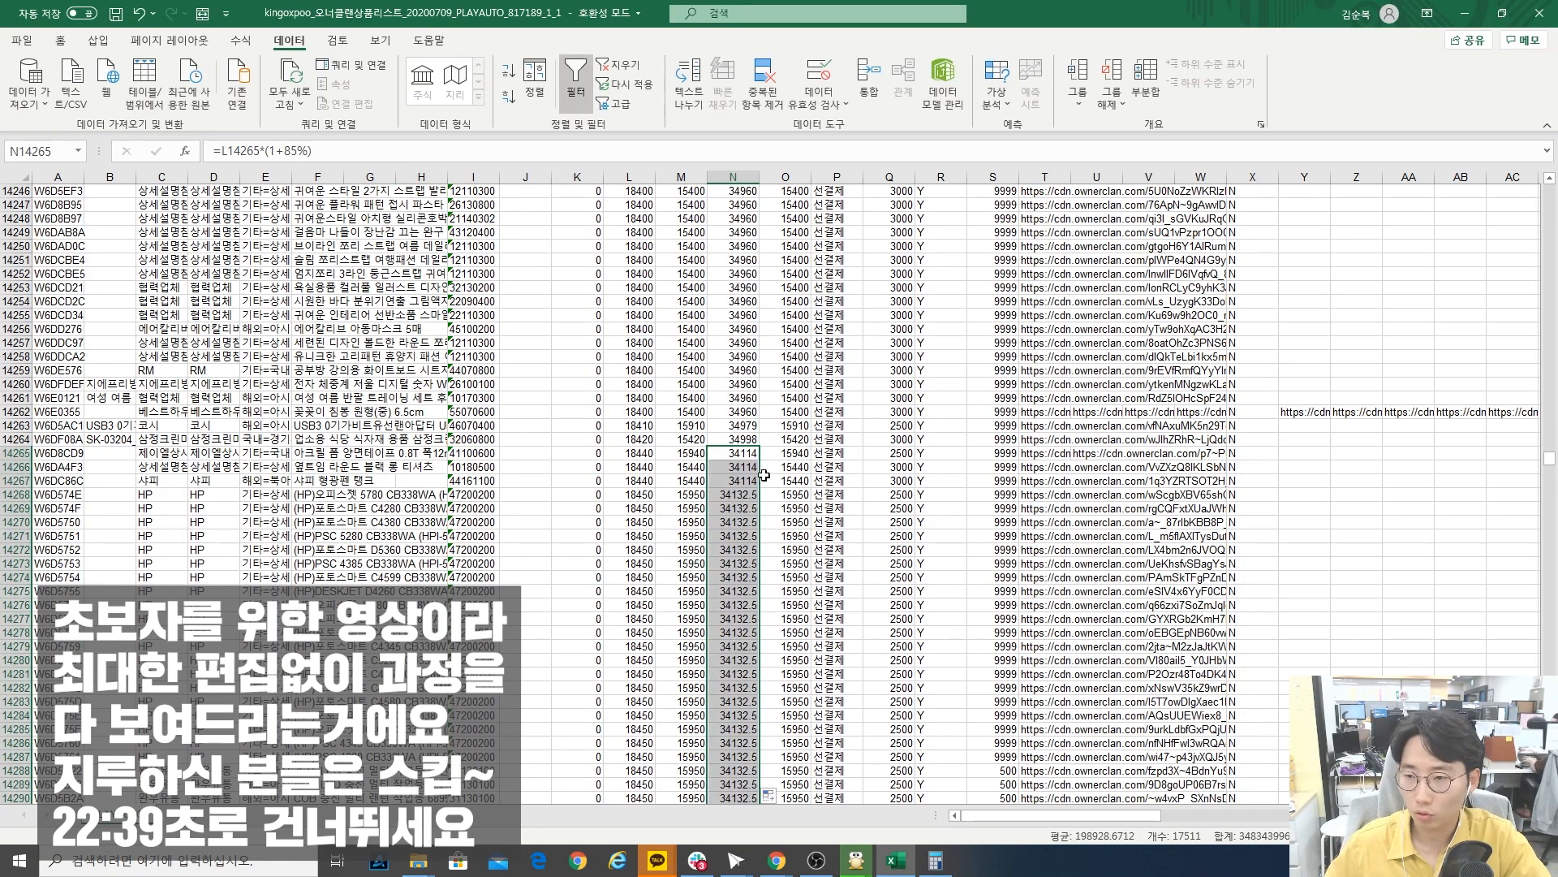
- Set the markup in the N16857 formula to 80%, where prices pass 40000, and fill it down column N
{"action": "left_click", "coordinate": [785, 480]}
{"action": "left_click_drag", "start_coordinate": [1551, 465], "coordinate": [1551, 479]}
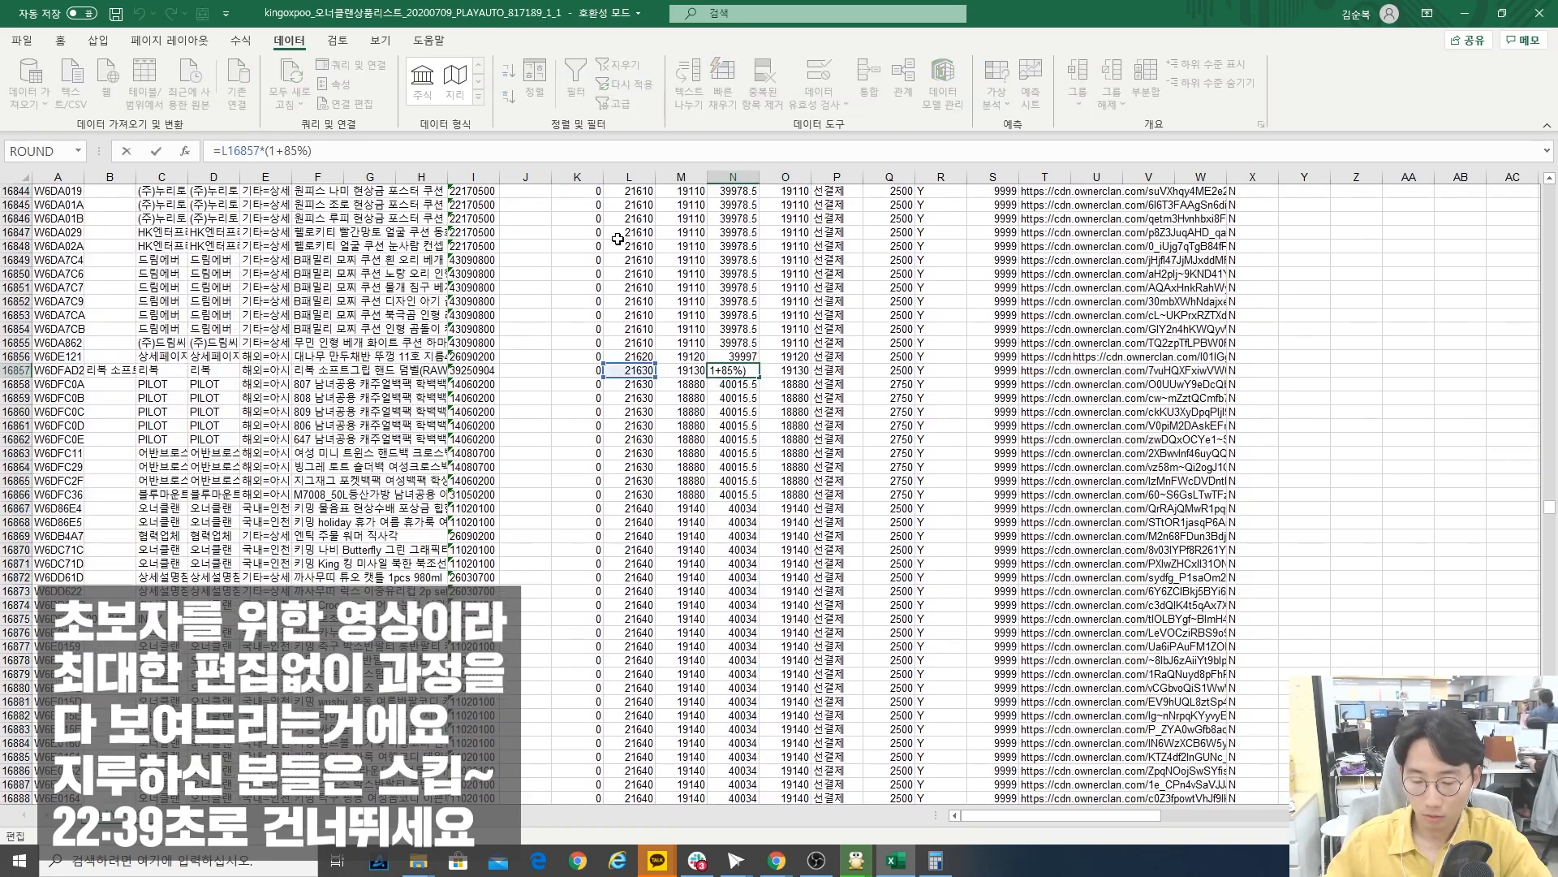
{"action": "key", "text": "BackSpace"}
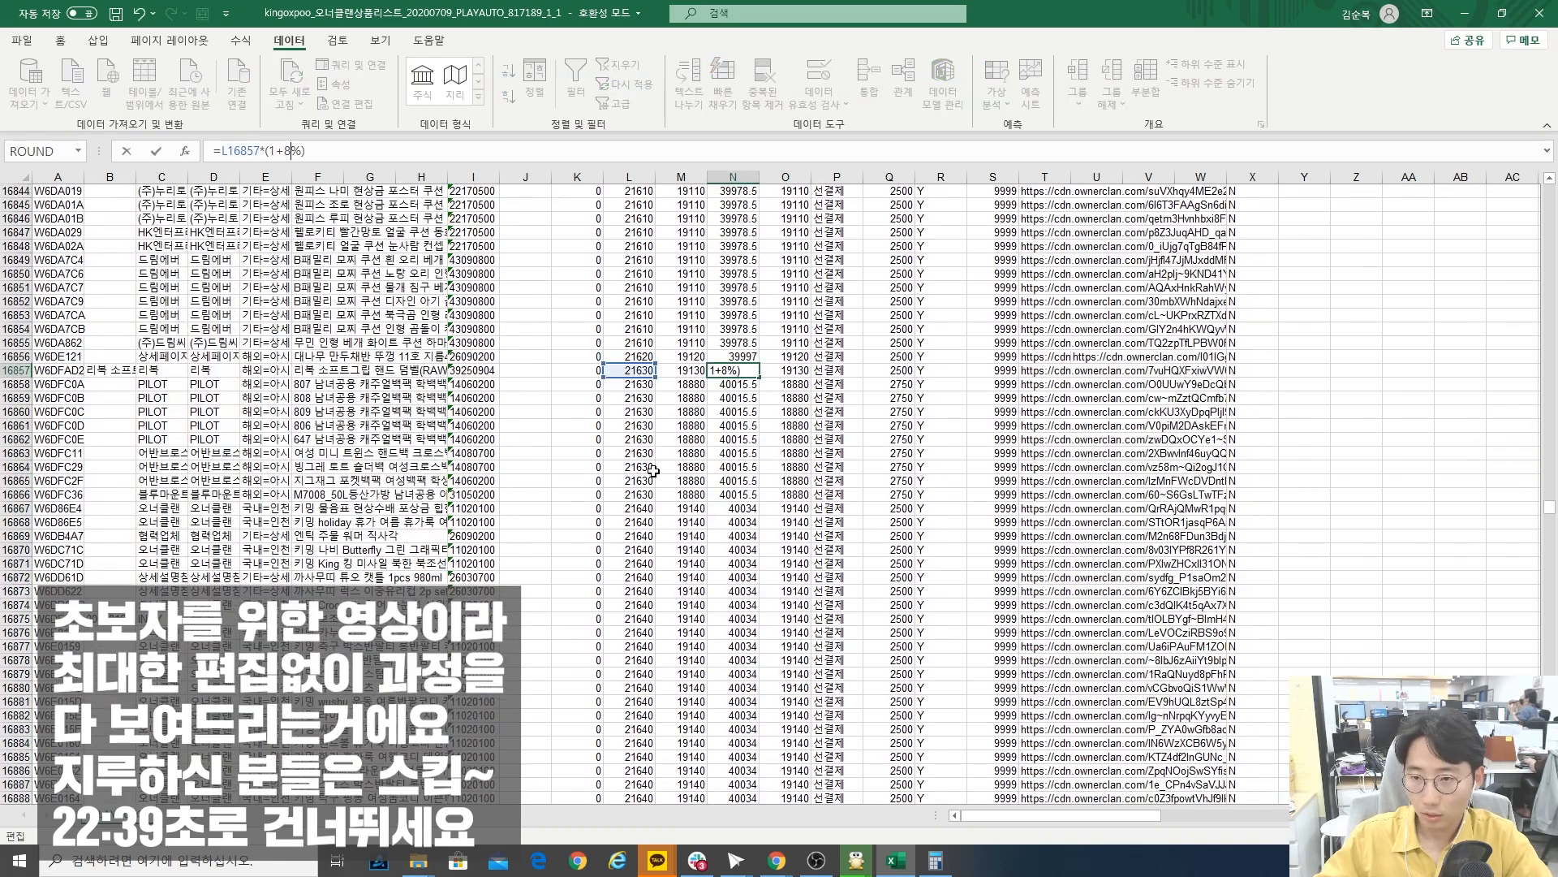
{"action": "type", "text": "0"}
{"action": "key", "text": "Return"}
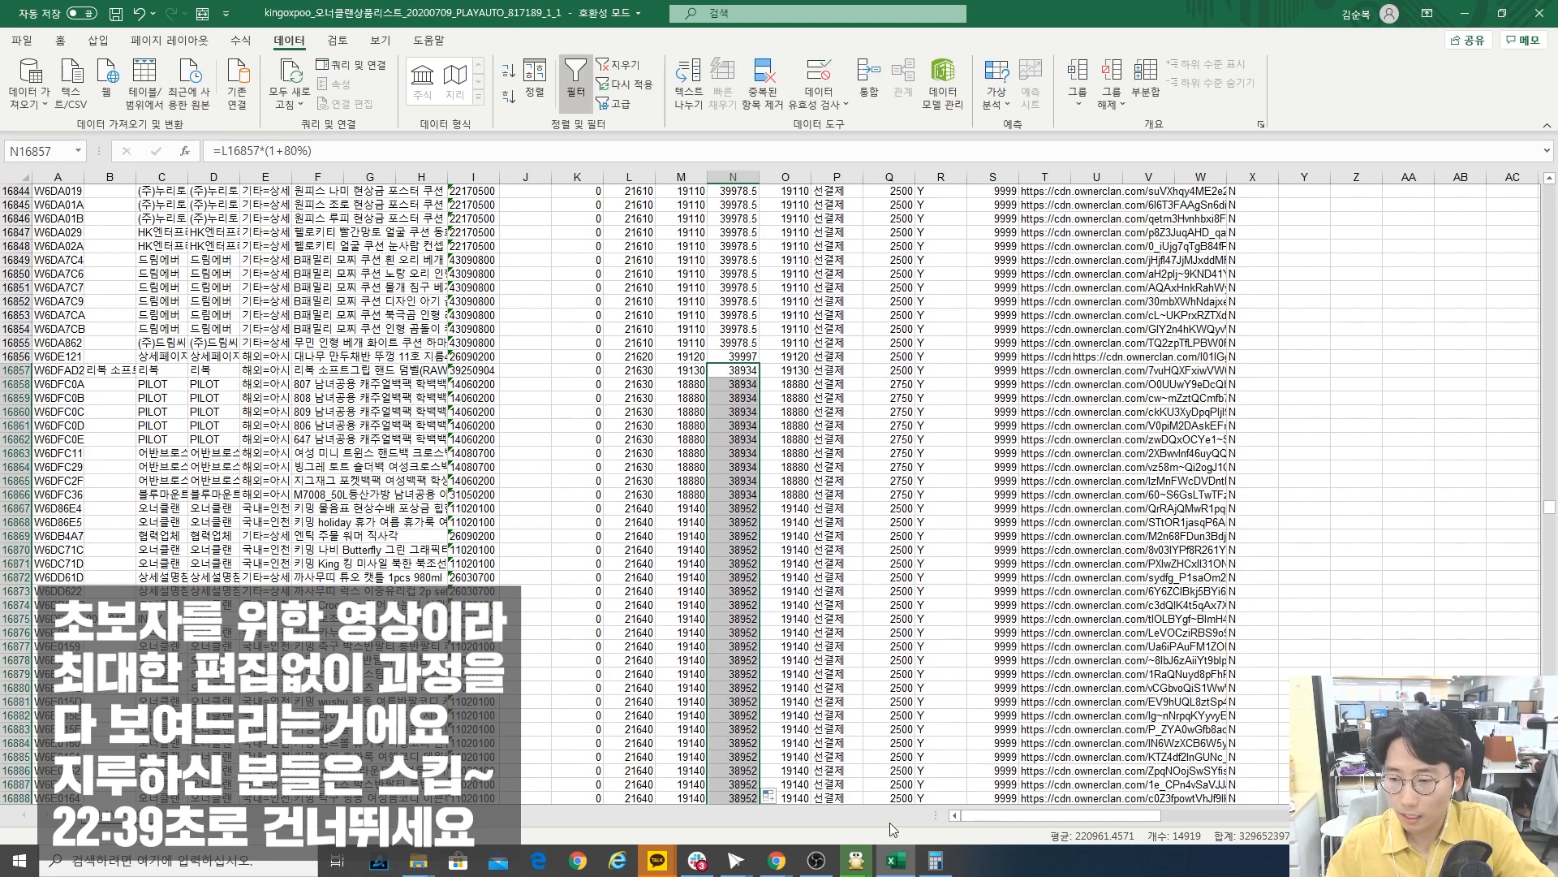
- Switch to Calculator, multiply the N16856 selling price of 39997 by 0.84, and return to the Excel product list
{"action": "key", "text": "Up"}
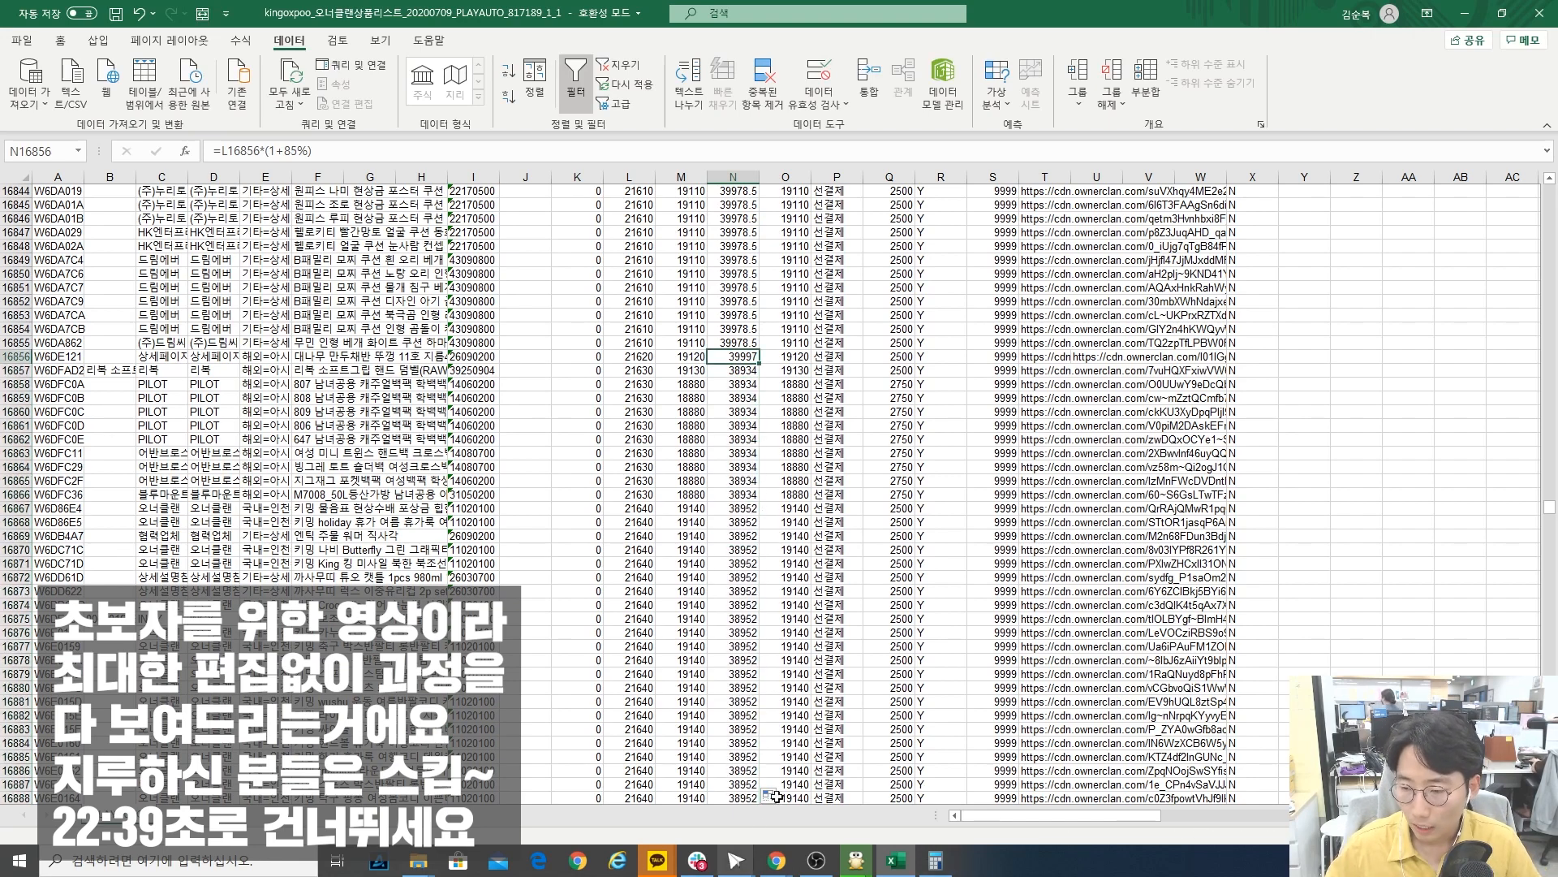
{"action": "mouse_move", "coordinate": [936, 862]}
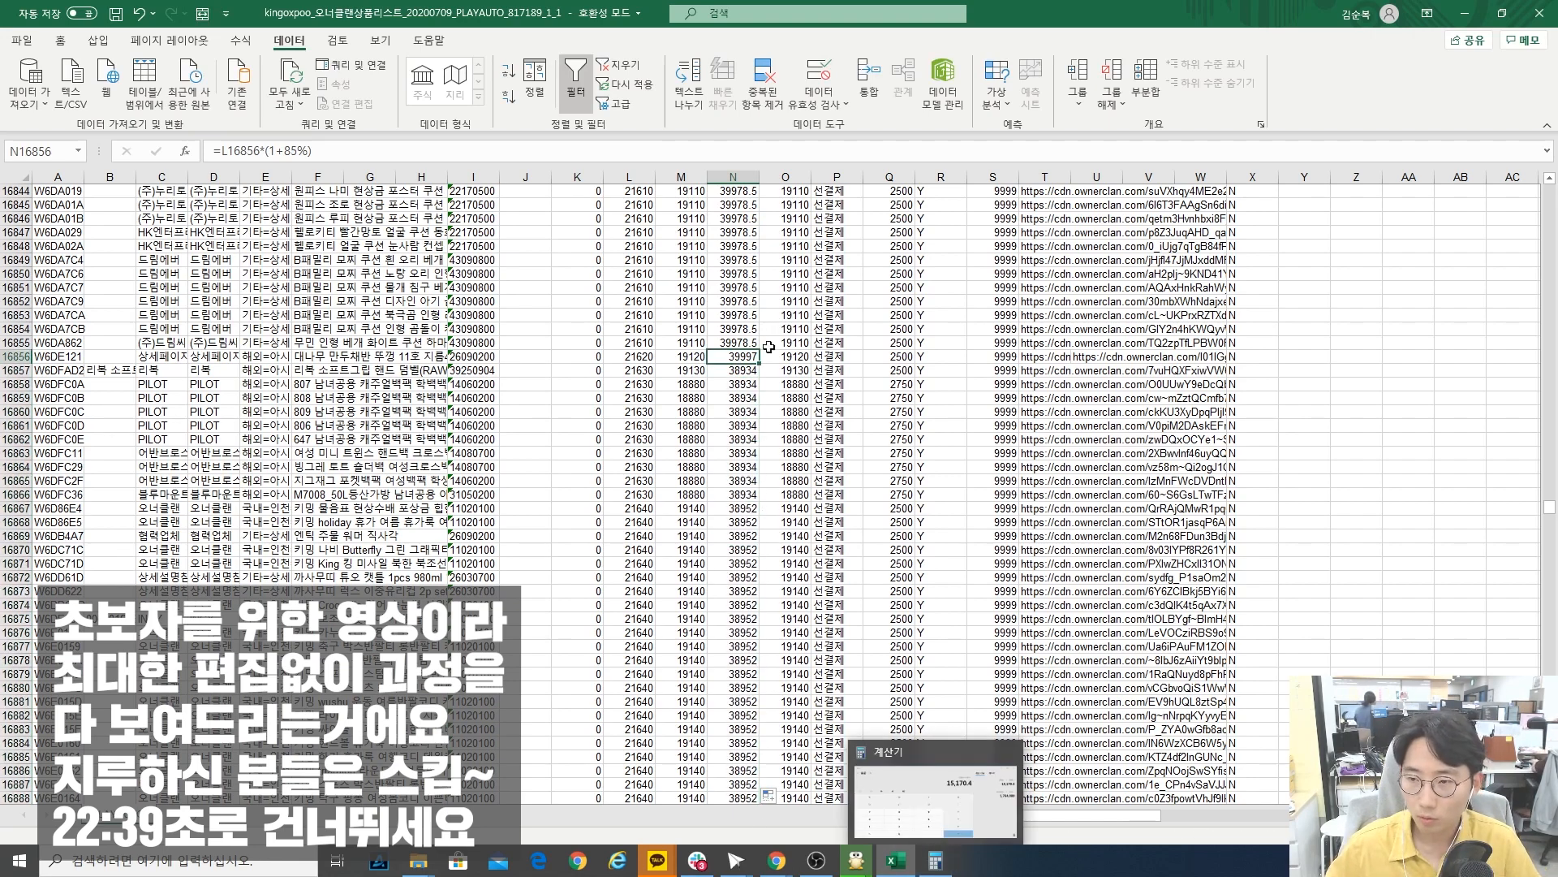
{"action": "left_click", "coordinate": [936, 861]}
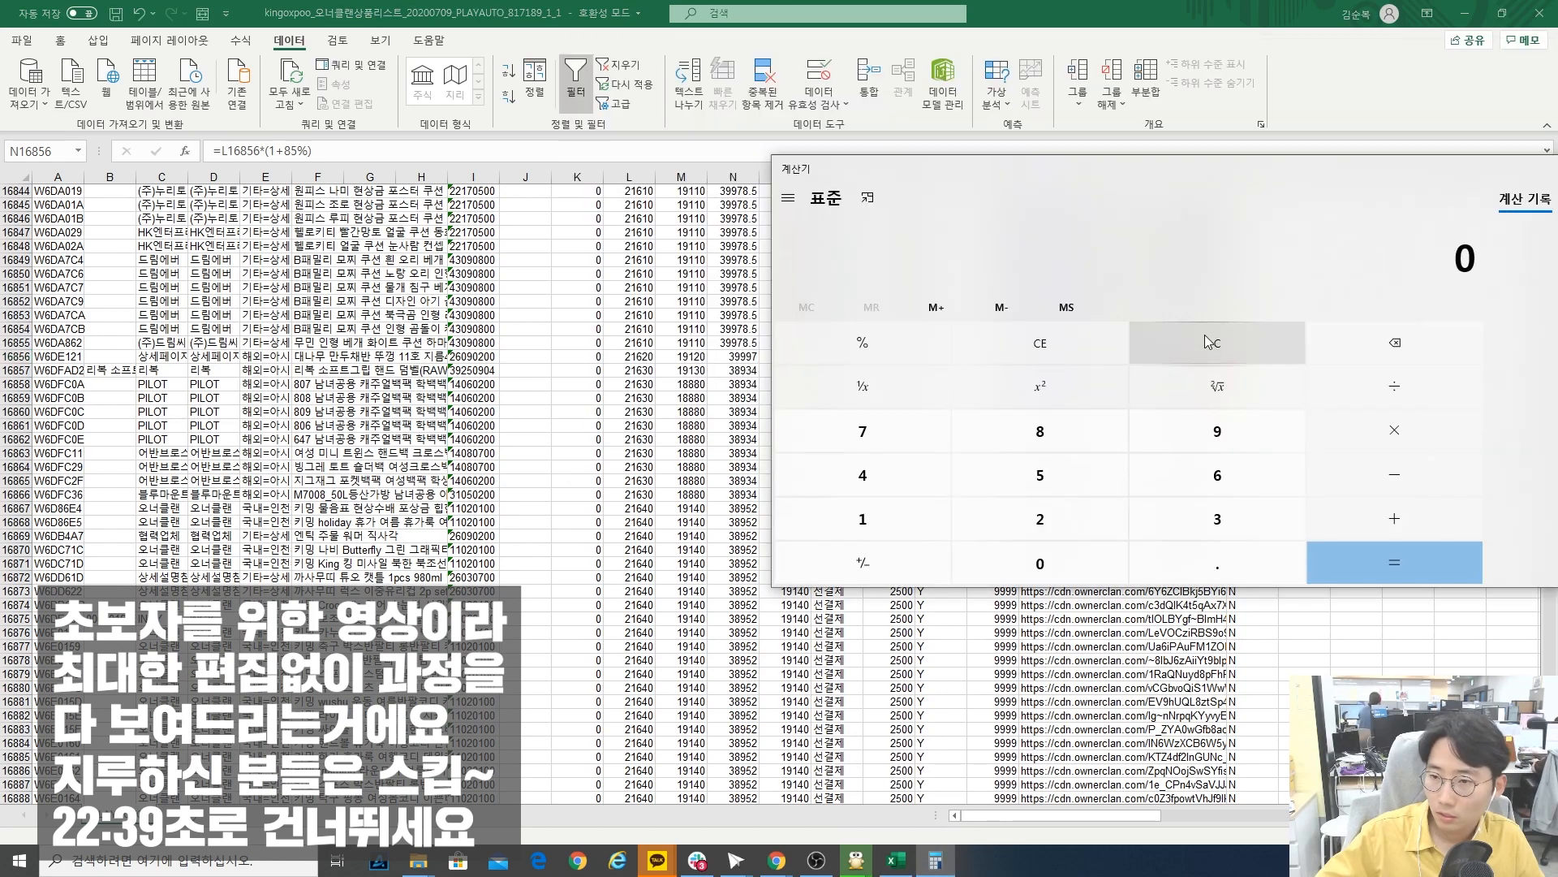
{"action": "type", "text": "39997*0.84"}
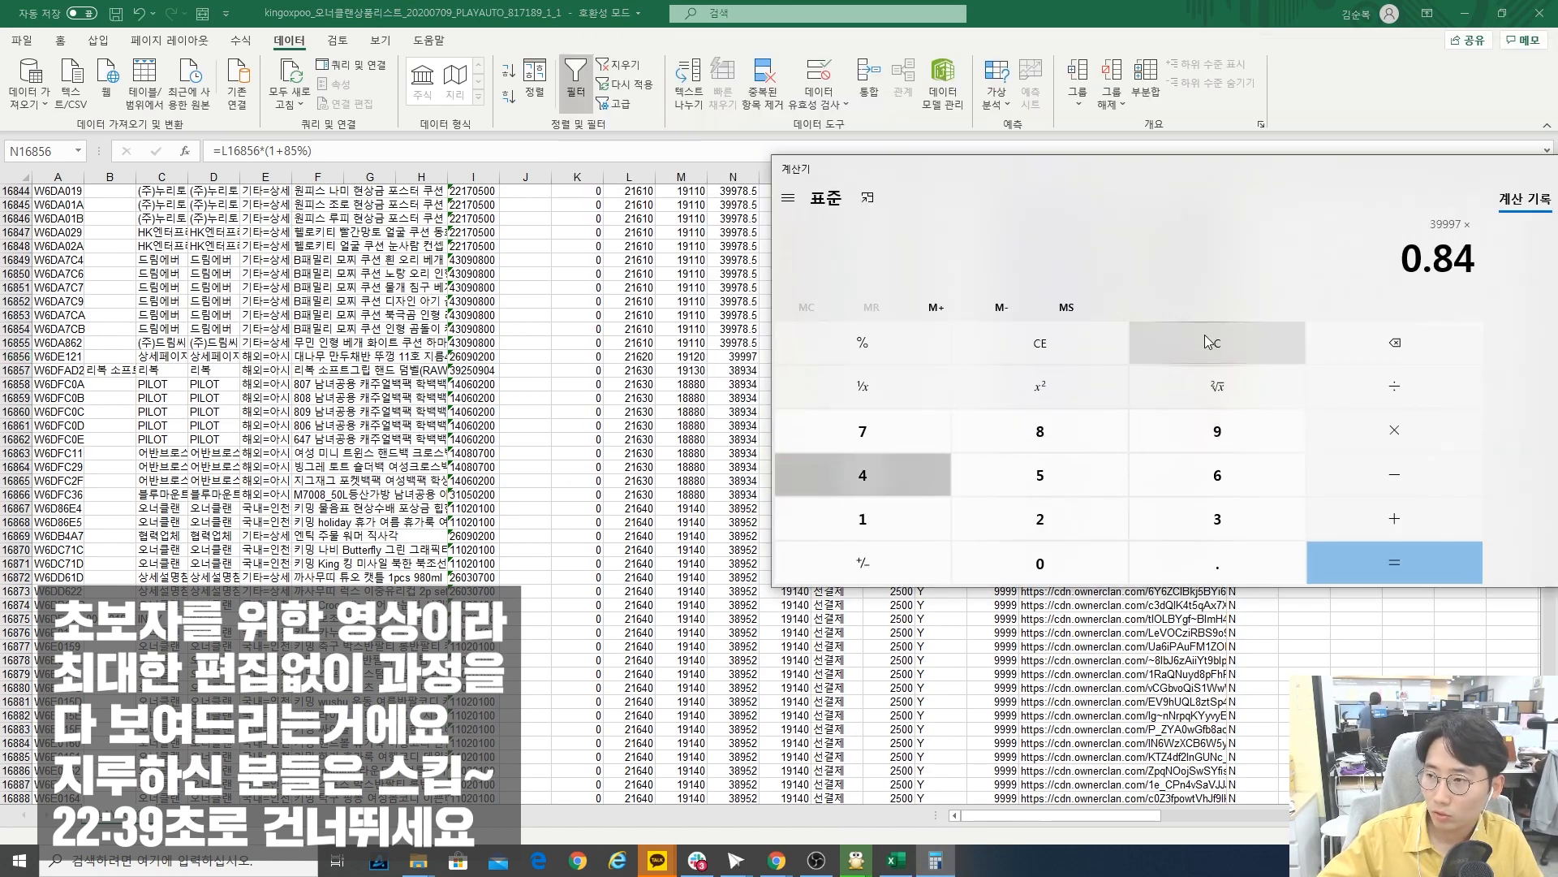
{"action": "key", "text": "Return"}
{"action": "left_click_drag", "start_coordinate": [1403, 259], "coordinate": [1328, 259]}
{"action": "left_click", "coordinate": [1433, 259]}
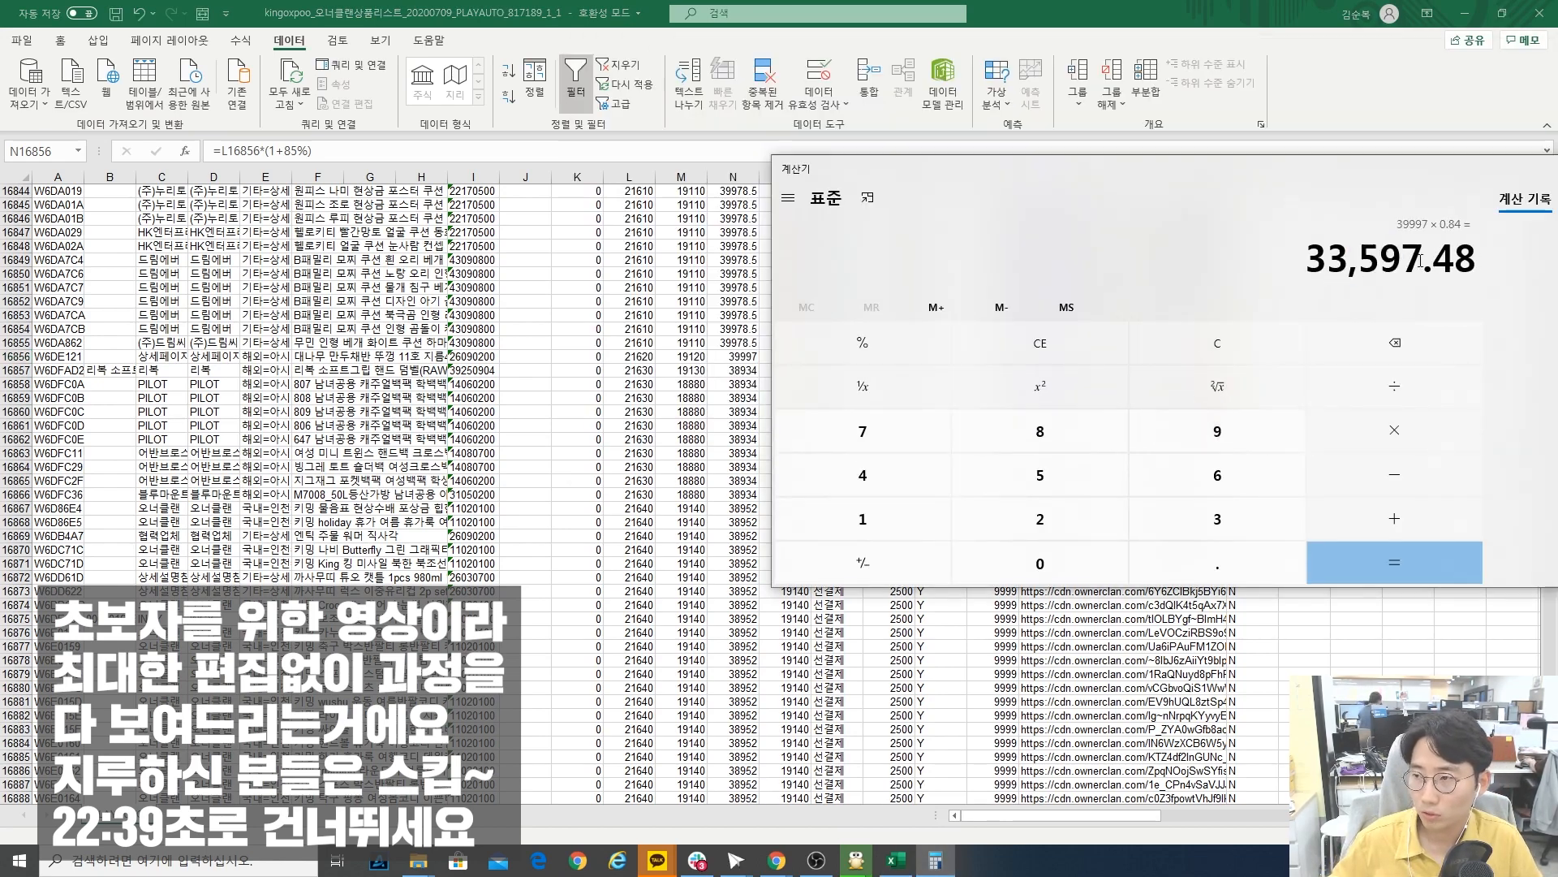
{"action": "mouse_move", "coordinate": [1433, 258]}
{"action": "left_mouse_down"}
{"action": "mouse_move", "coordinate": [1359, 257]}
{"action": "mouse_move", "coordinate": [1420, 261]}
{"action": "left_mouse_up"}
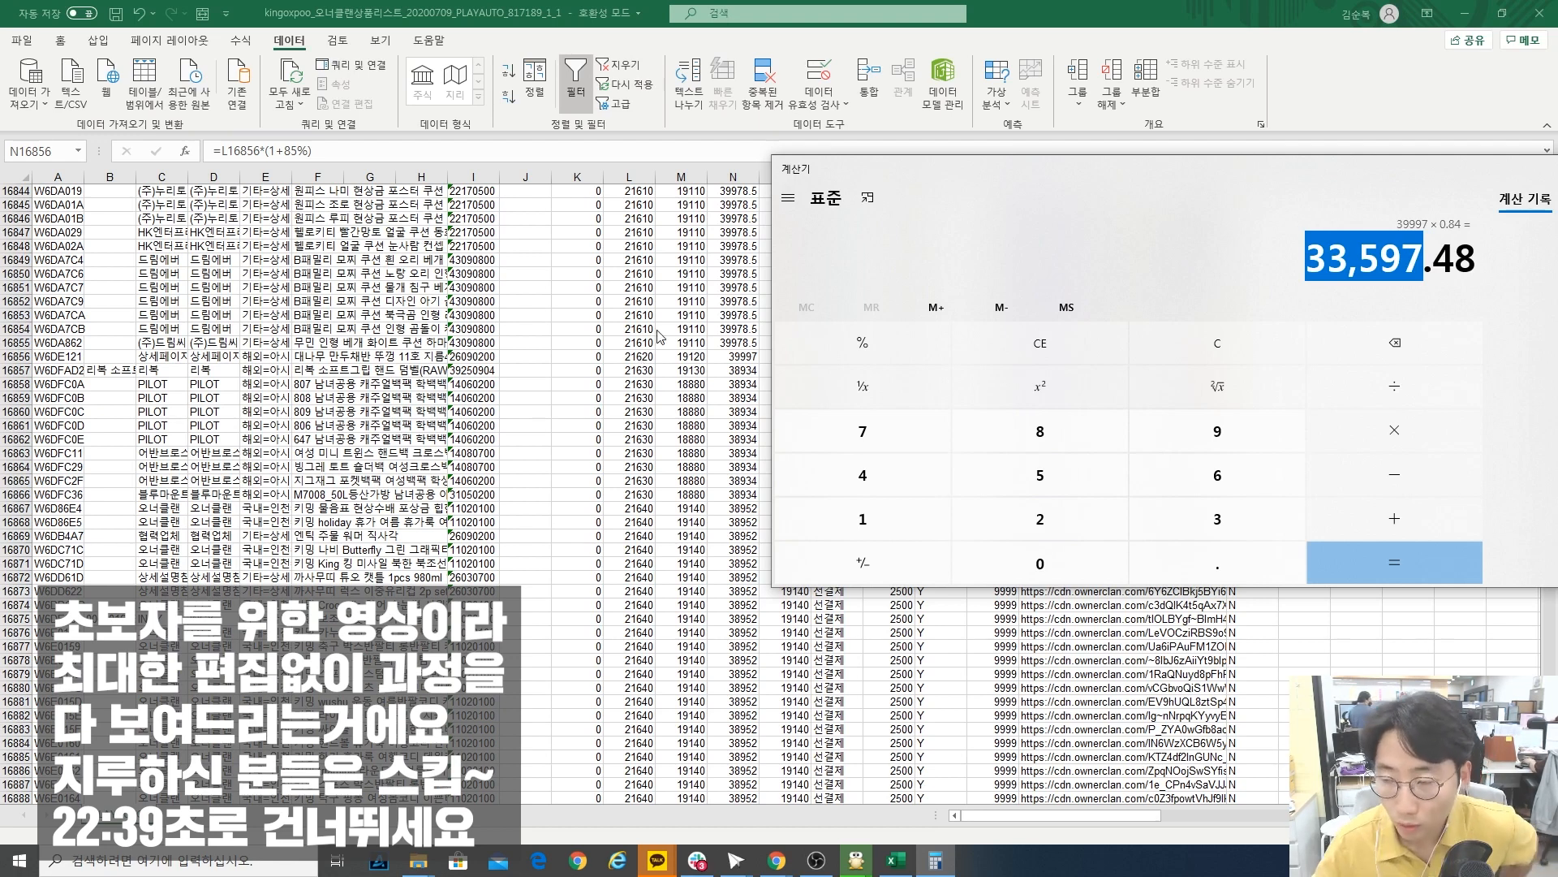
{"action": "key", "text": "alt+Tab"}
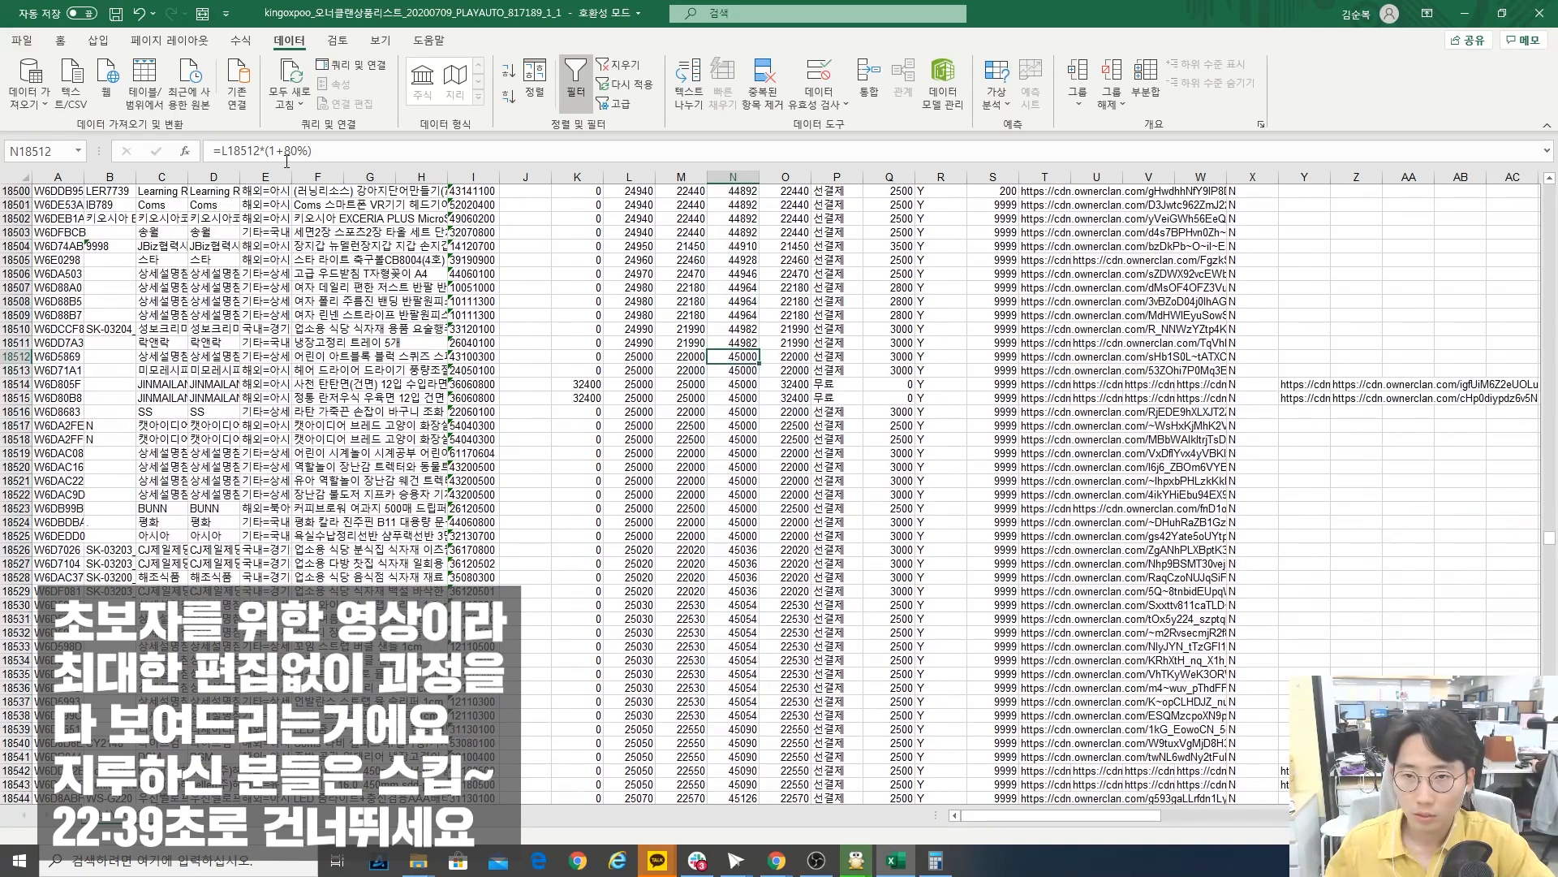
- Set the markup to 75% from N18512 and 70% from N20056, where prices pass 45000 and 50000, filling each formula down column N
{"action": "key", "text": "F2"}
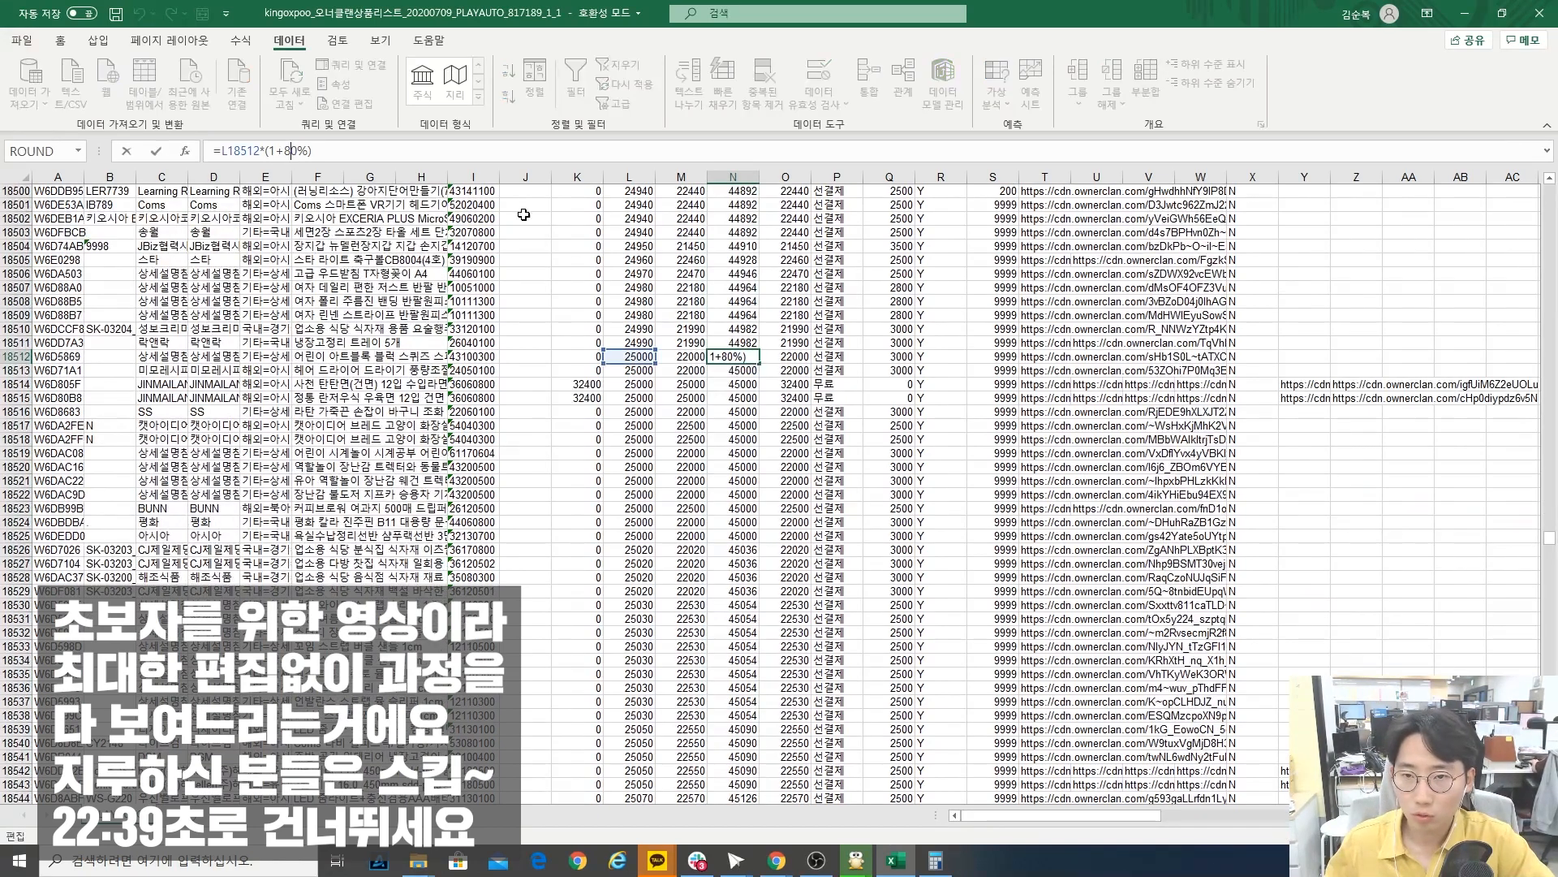
{"action": "key", "text": "BackSpace"}
{"action": "type", "text": "75"}
{"action": "key", "text": "Delete"}
{"action": "key", "text": "Return"}
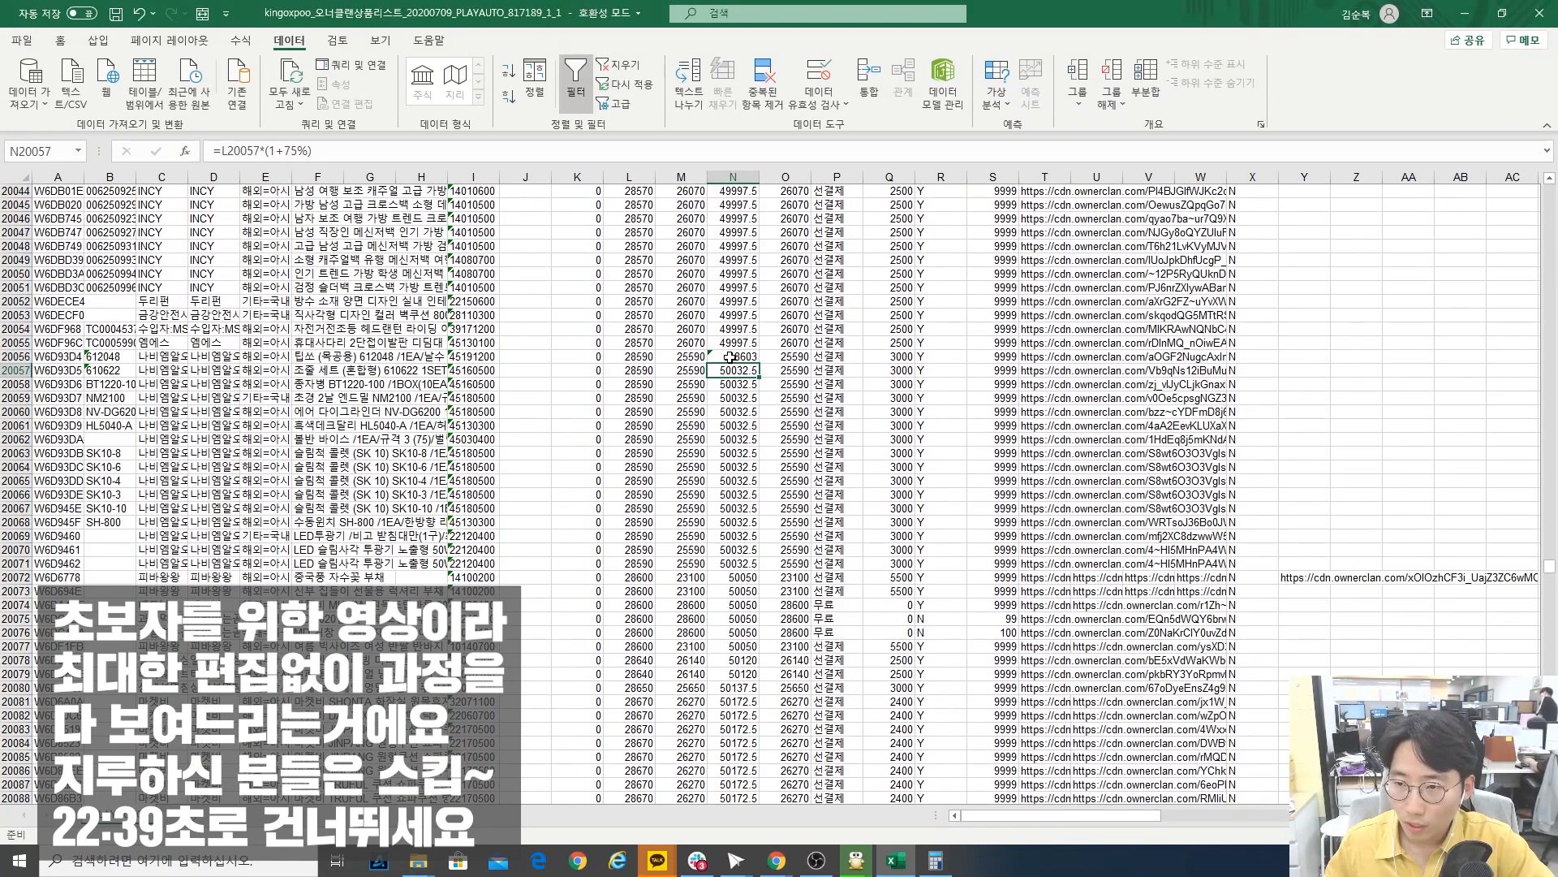
{"action": "left_click", "coordinate": [747, 357]}
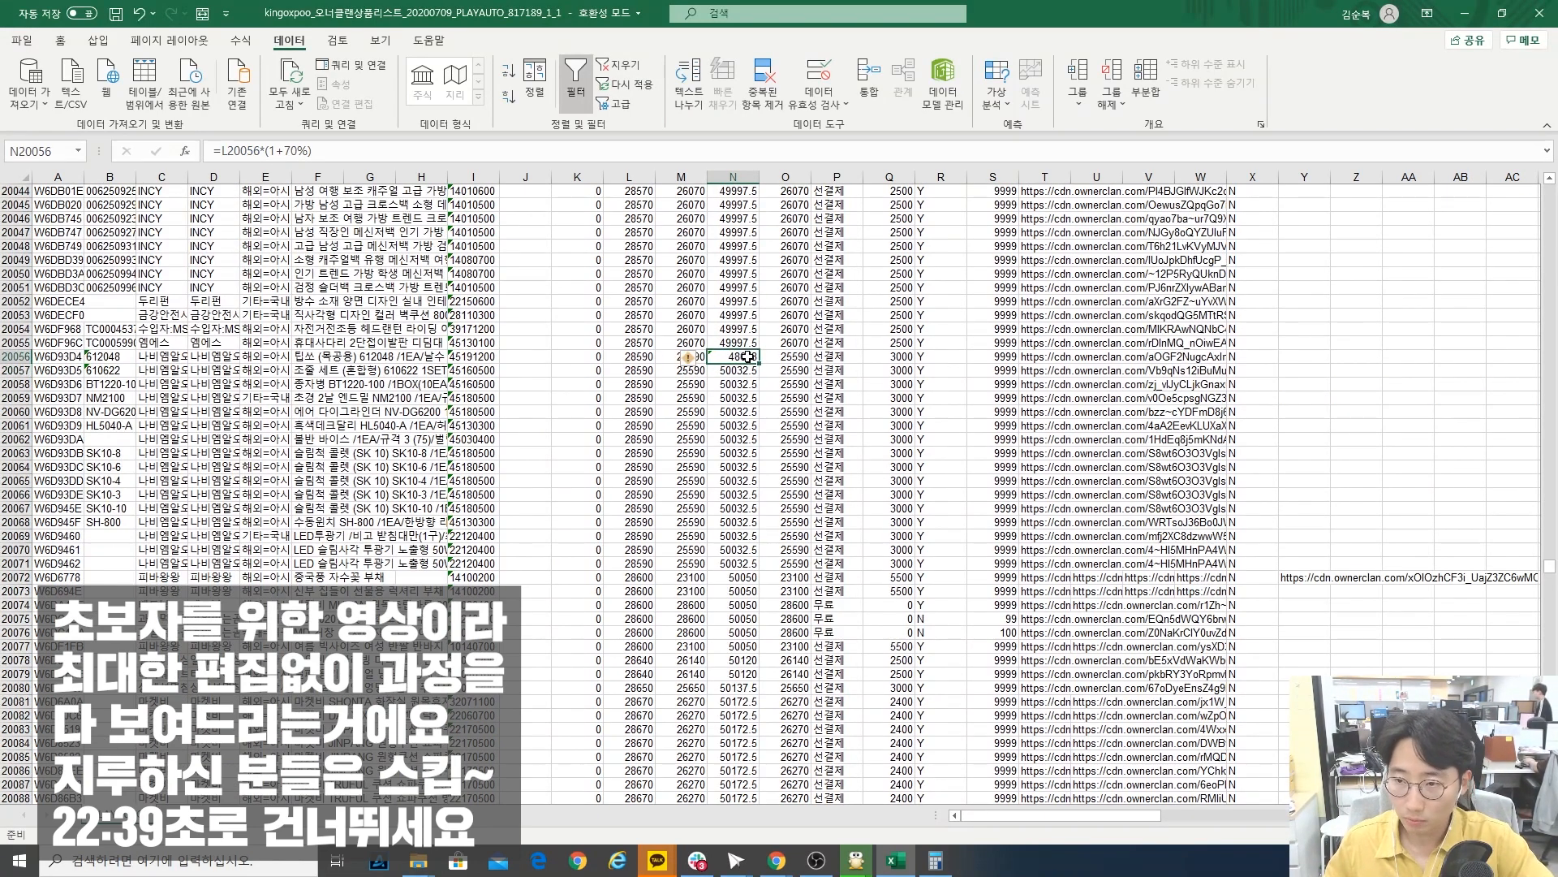
{"action": "double_click", "coordinate": [759, 363]}
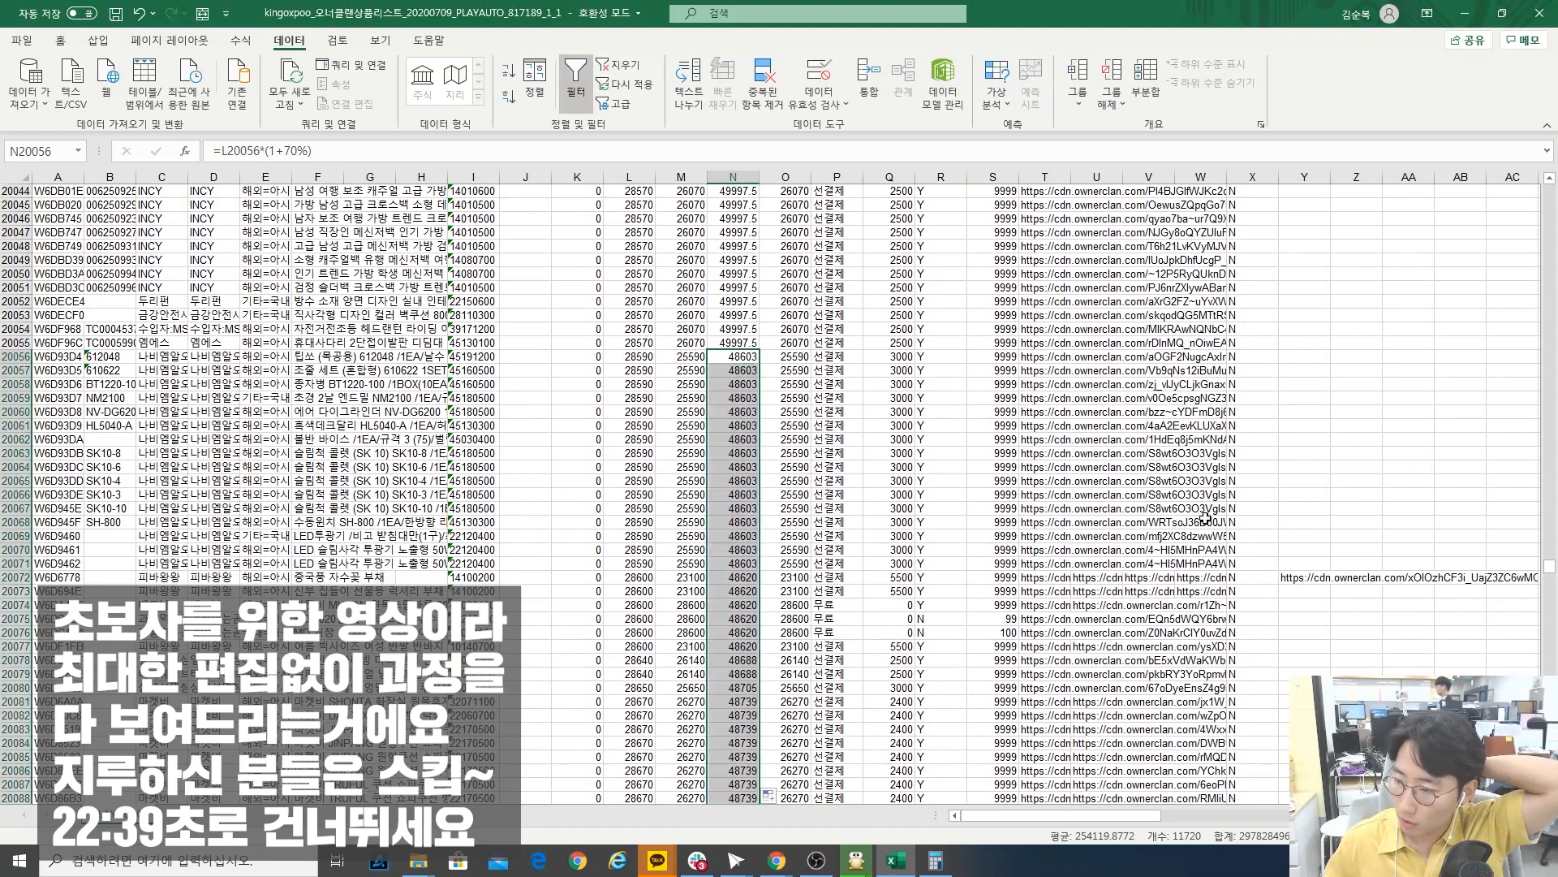
- Set the markup in the N22046 formula to 65%, where prices pass 60000, and fill it down column N
{"action": "left_click_drag", "start_coordinate": [1552, 573], "coordinate": [1548, 607]}
{"action": "scroll", "coordinate": [780, 661], "scroll_direction": "down", "scroll_amount": 10}
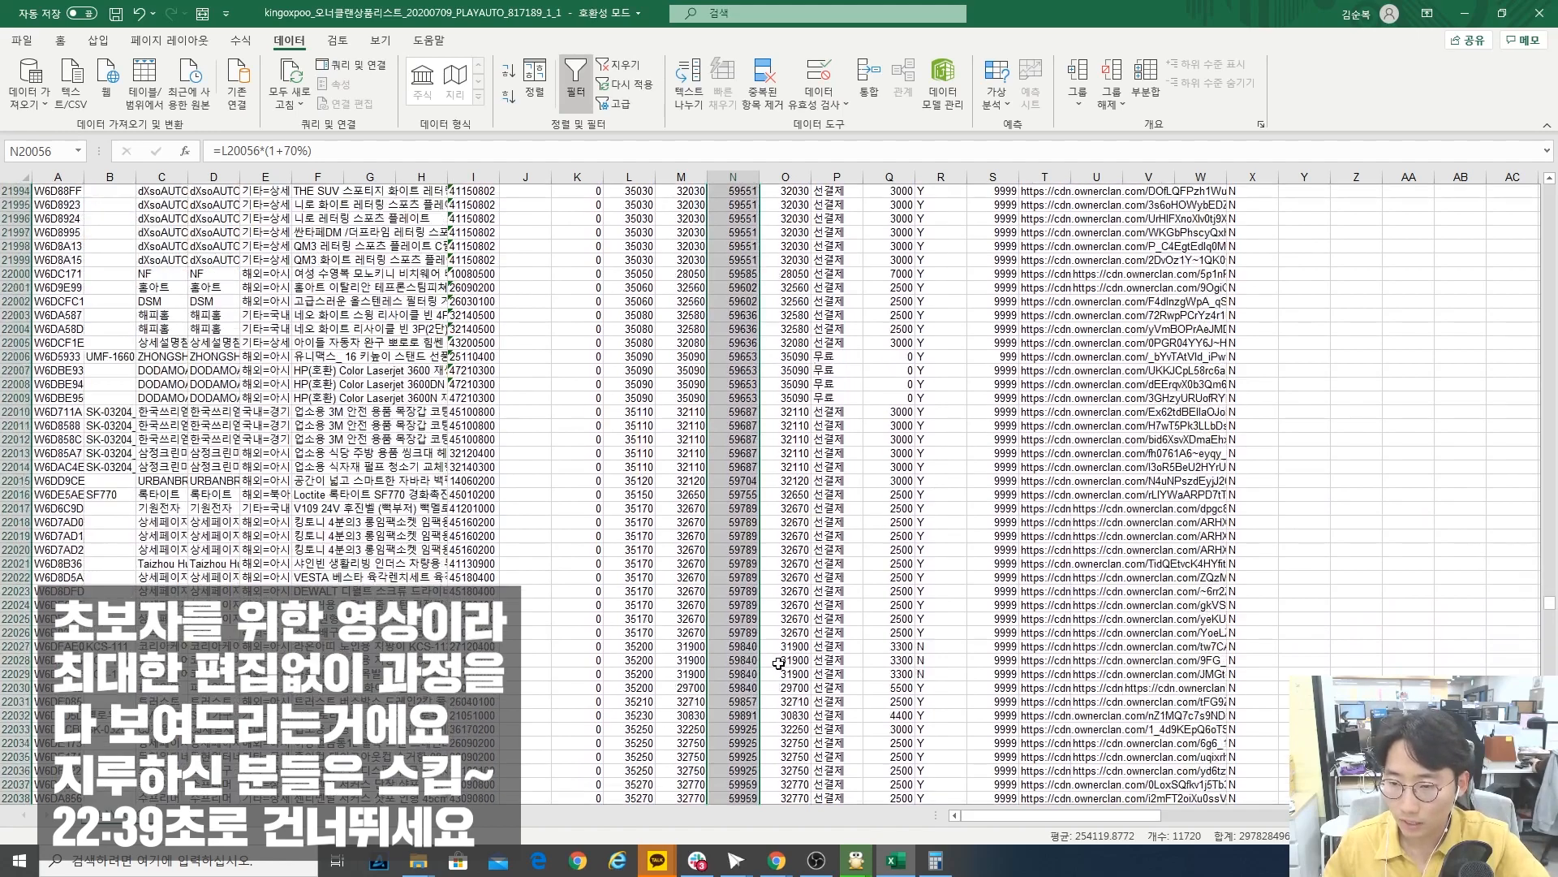
{"action": "left_click", "coordinate": [733, 536]}
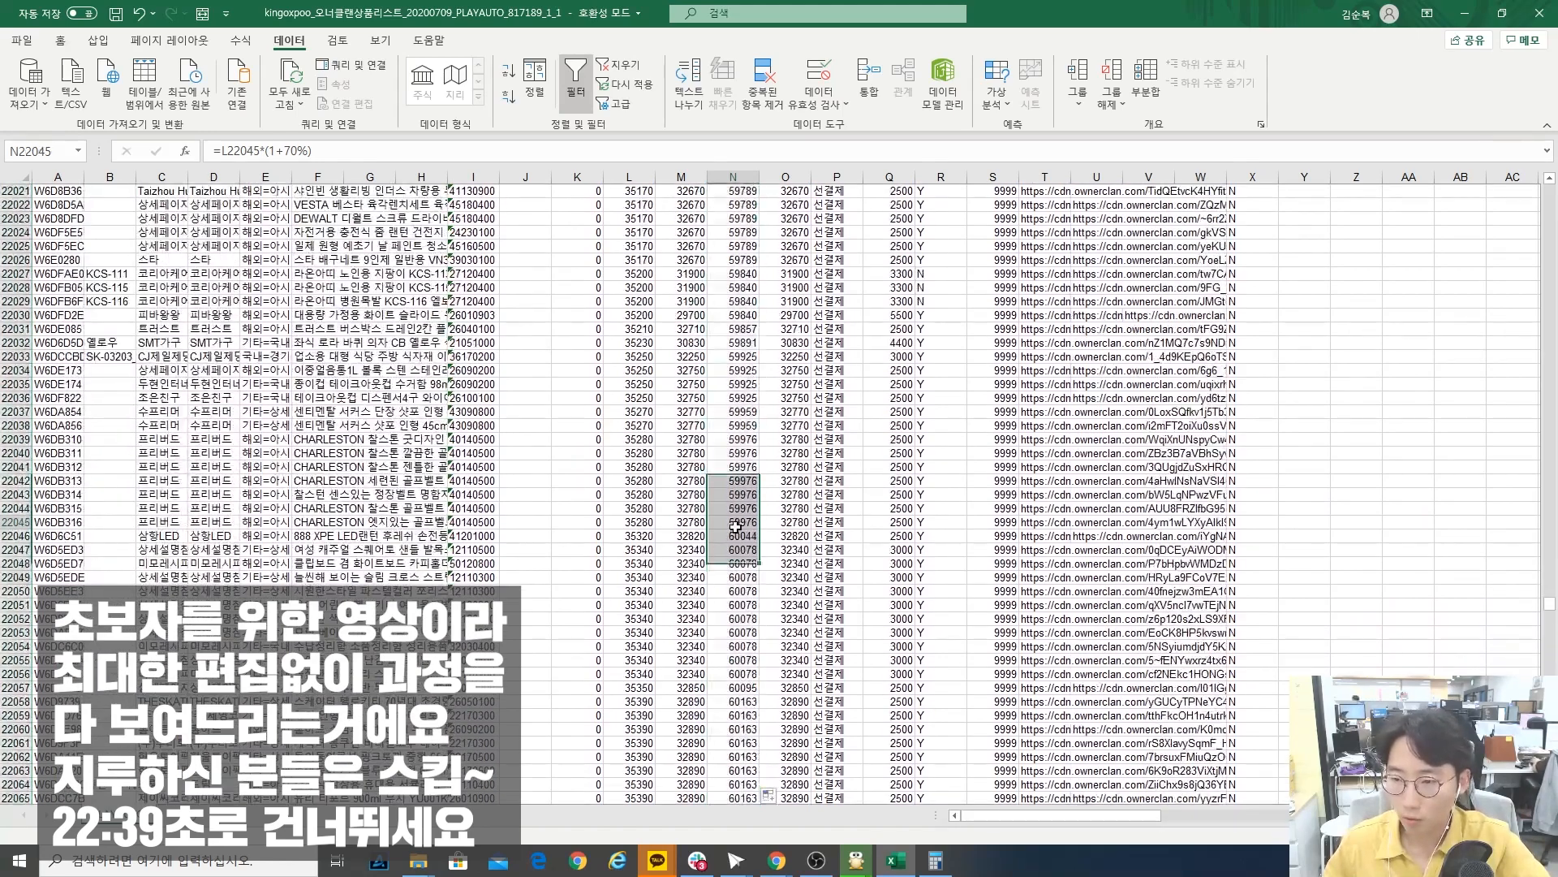
{"action": "left_click", "coordinate": [295, 151]}
{"action": "key", "text": "BackSpace"}
{"action": "key", "text": "BackSpace"}
{"action": "type", "text": "65"}
{"action": "key", "text": "Return"}
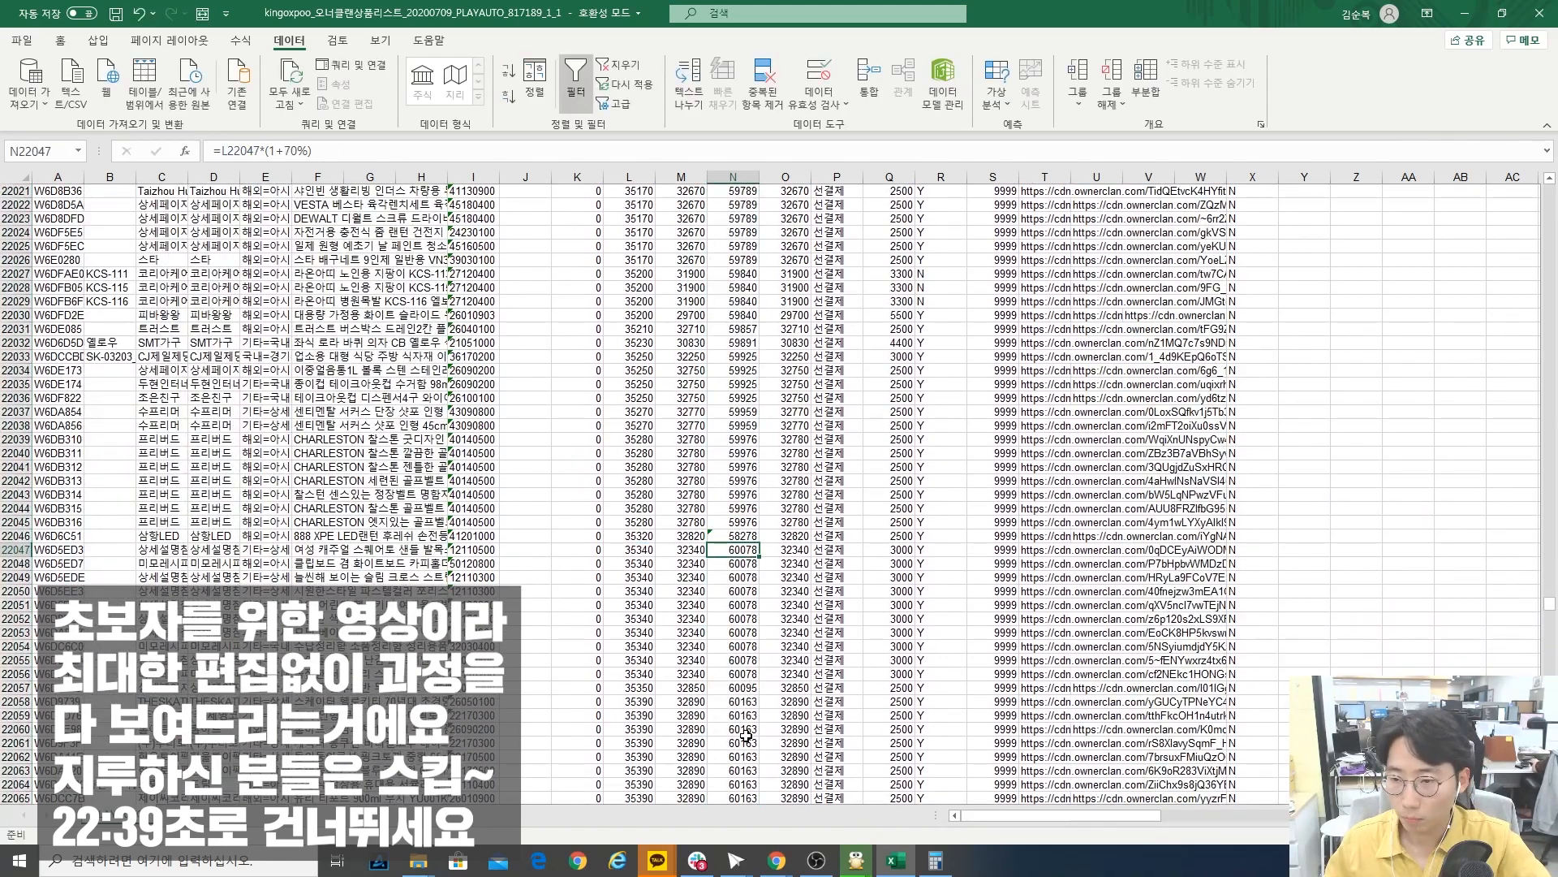
{"action": "left_click", "coordinate": [756, 536]}
{"action": "double_click", "coordinate": [760, 541]}
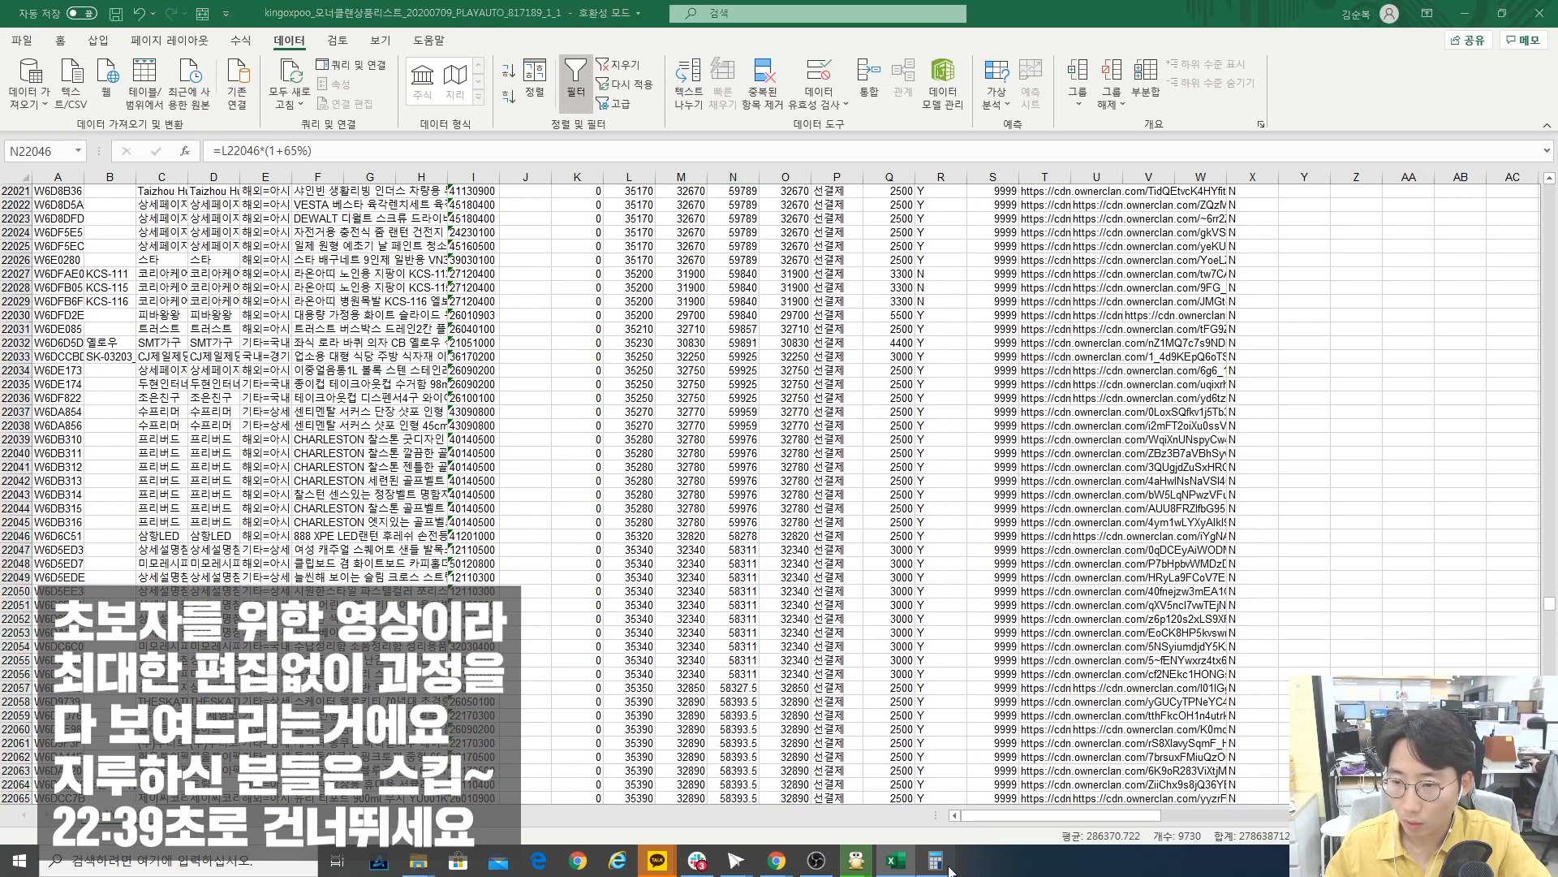
- Switch to Calculator, multiply the N22046 selling price of 58278 by 0.84, and return to the Excel product list
{"action": "left_click", "coordinate": [936, 860]}
{"action": "left_click", "coordinate": [1203, 342]}
{"action": "type", "text": "58"}
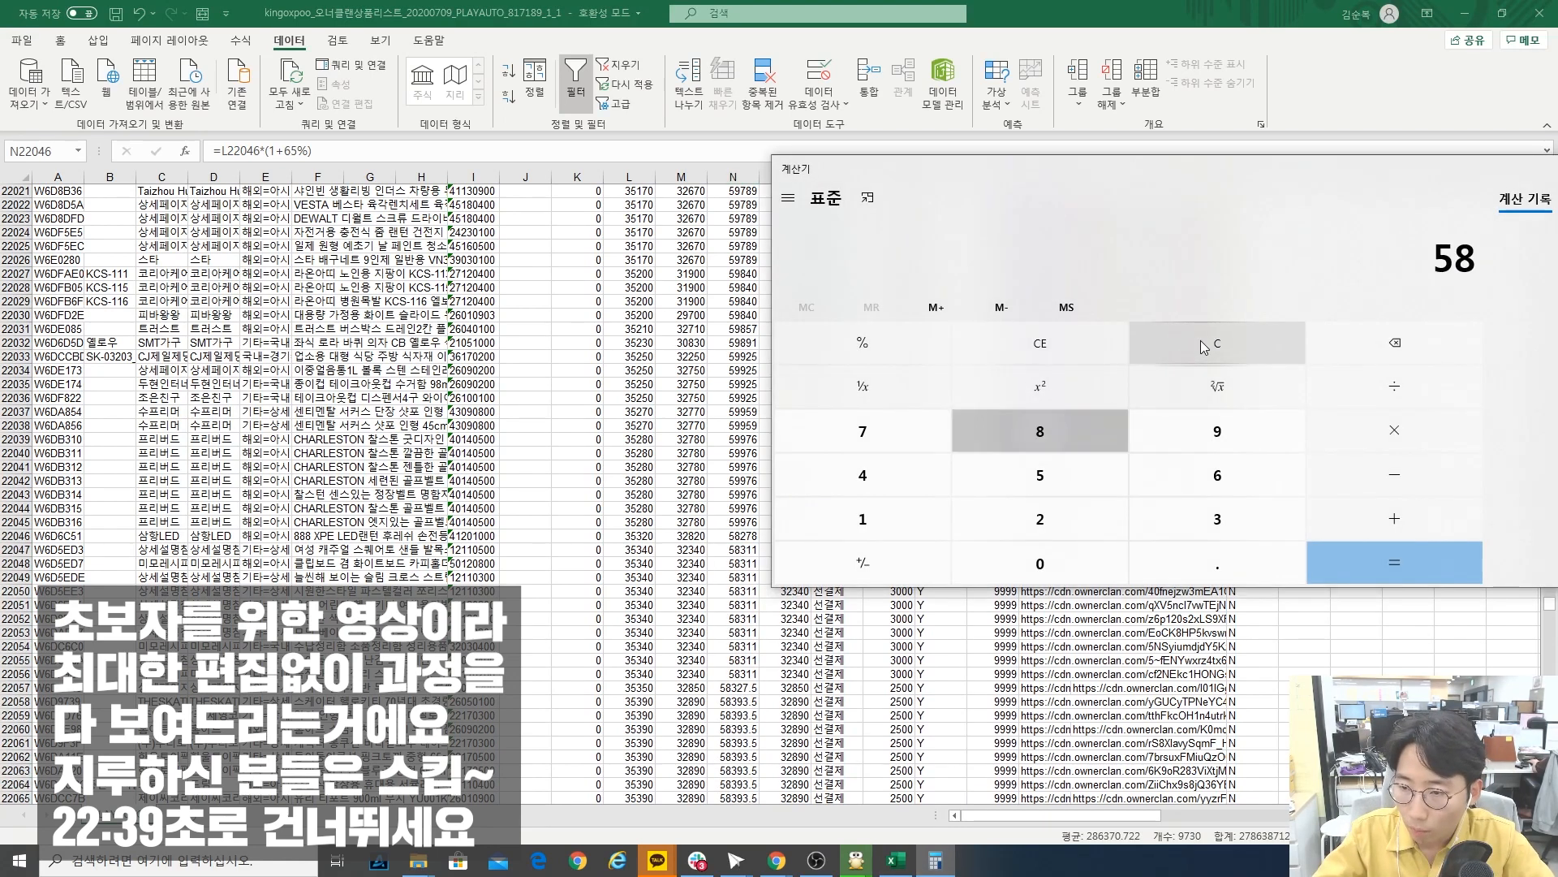
{"action": "type", "text": "278*0.84"}
{"action": "key", "text": "Return"}
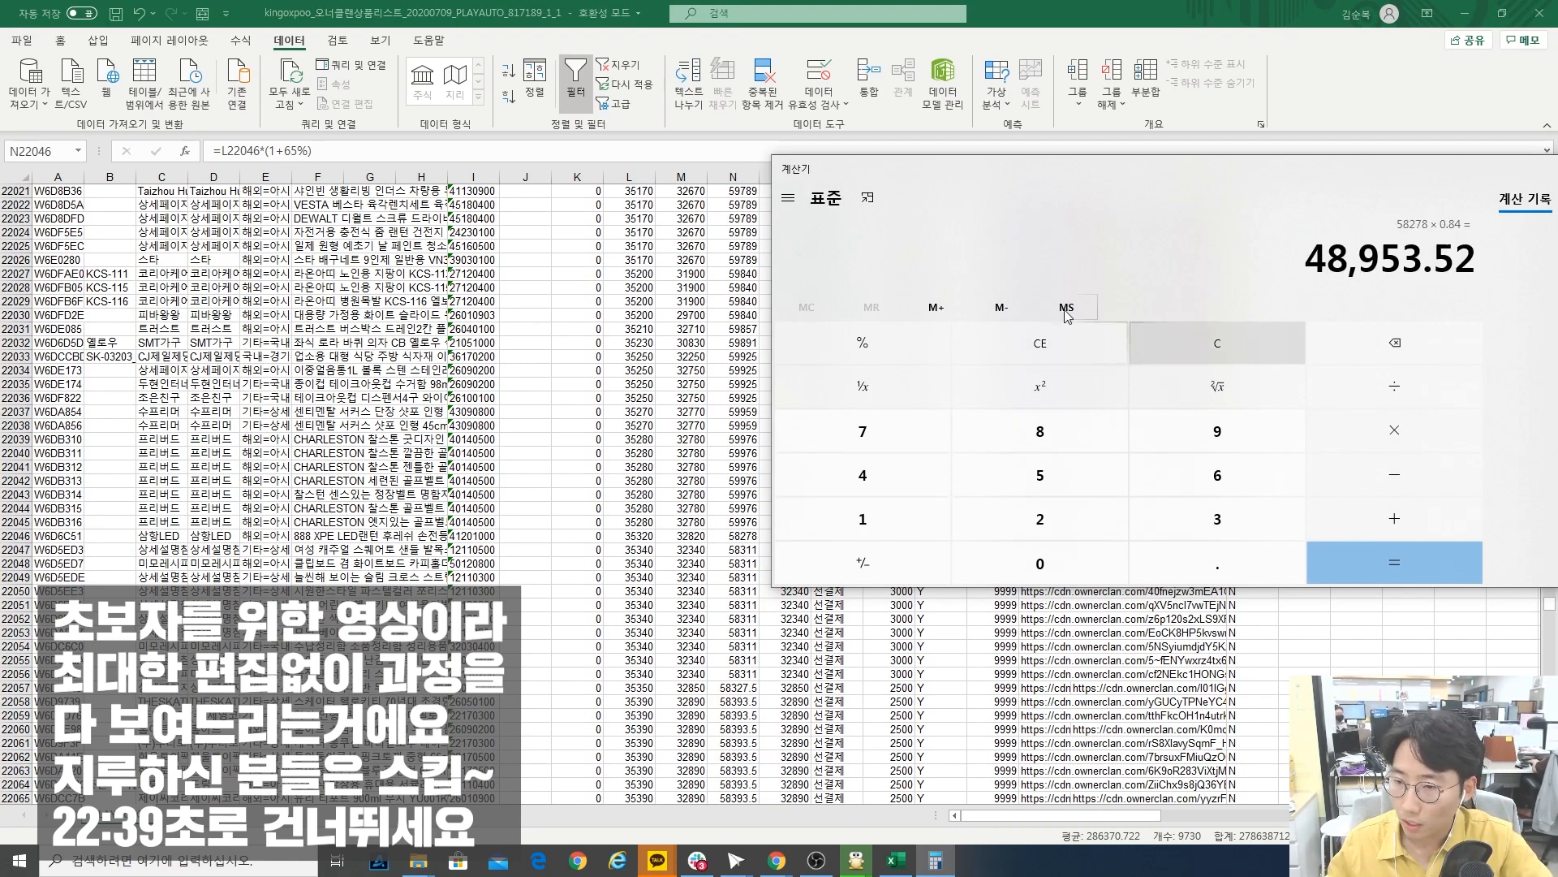
{"action": "key", "text": "alt+Tab"}
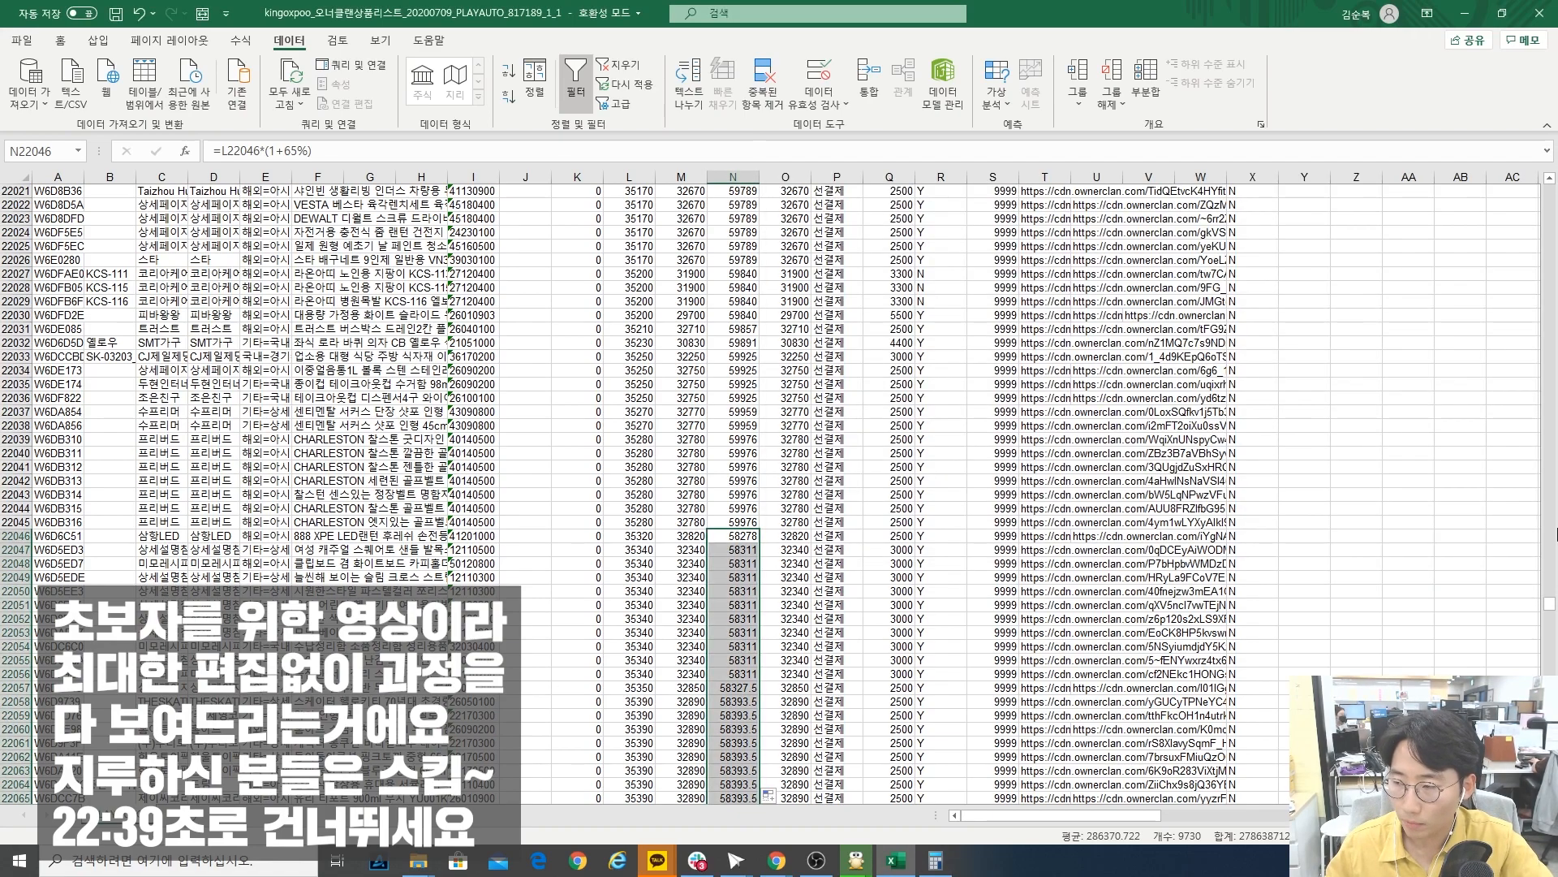
- Set the markup in the N23706 formula to 60%, where prices pass 70000, and fill it down column N
{"action": "left_click_drag", "start_coordinate": [1549, 604], "coordinate": [1552, 629]}
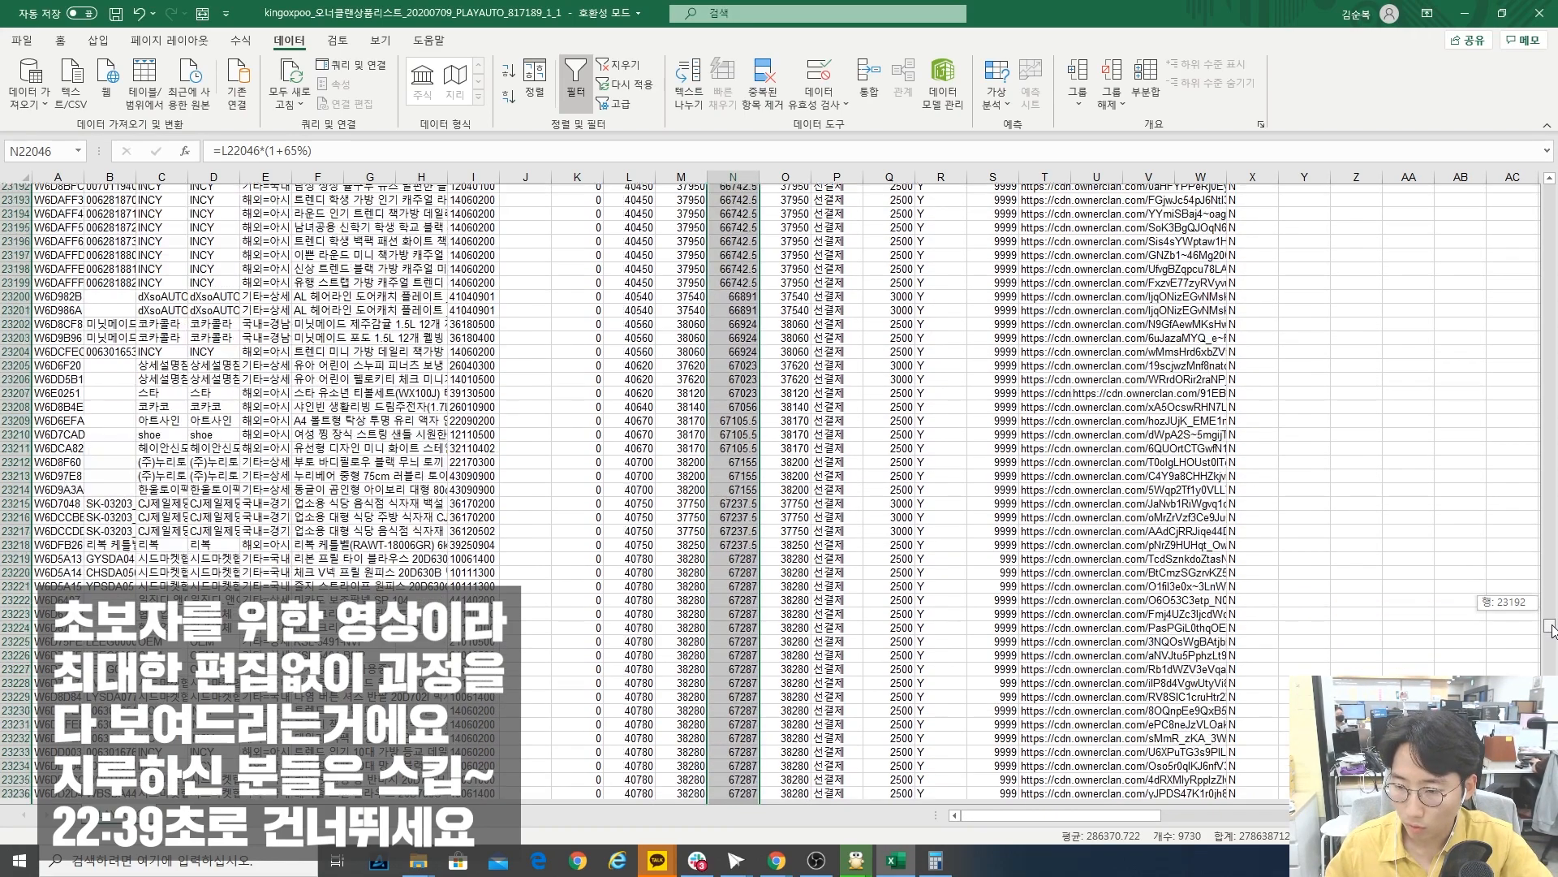
{"action": "scroll", "coordinate": [753, 541], "scroll_direction": "up", "scroll_amount": 7}
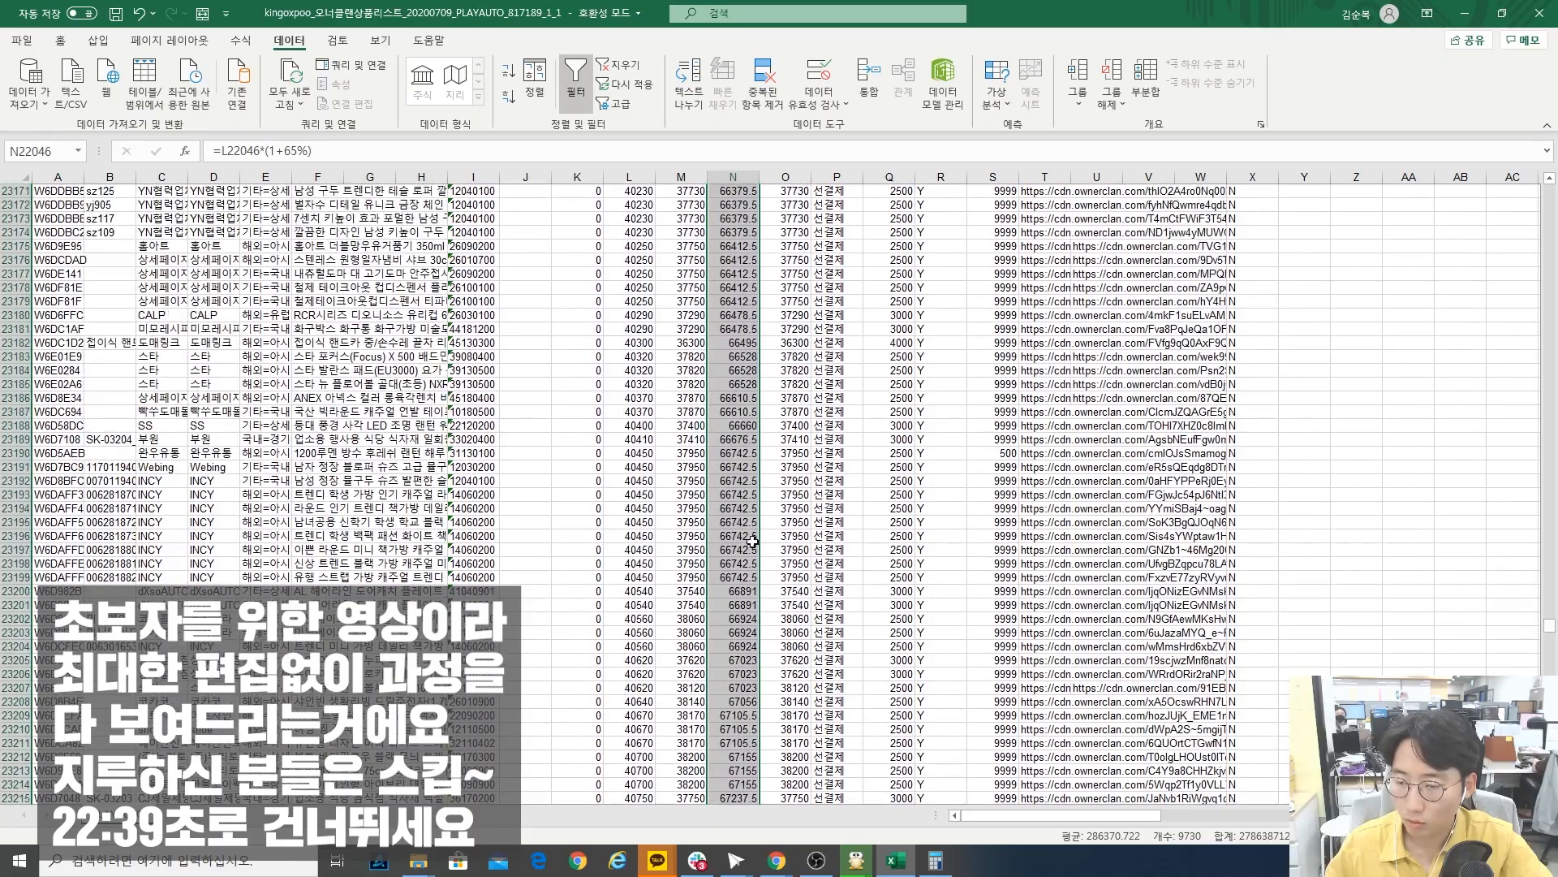
{"action": "scroll", "coordinate": [753, 542], "scroll_direction": "up", "scroll_amount": 20}
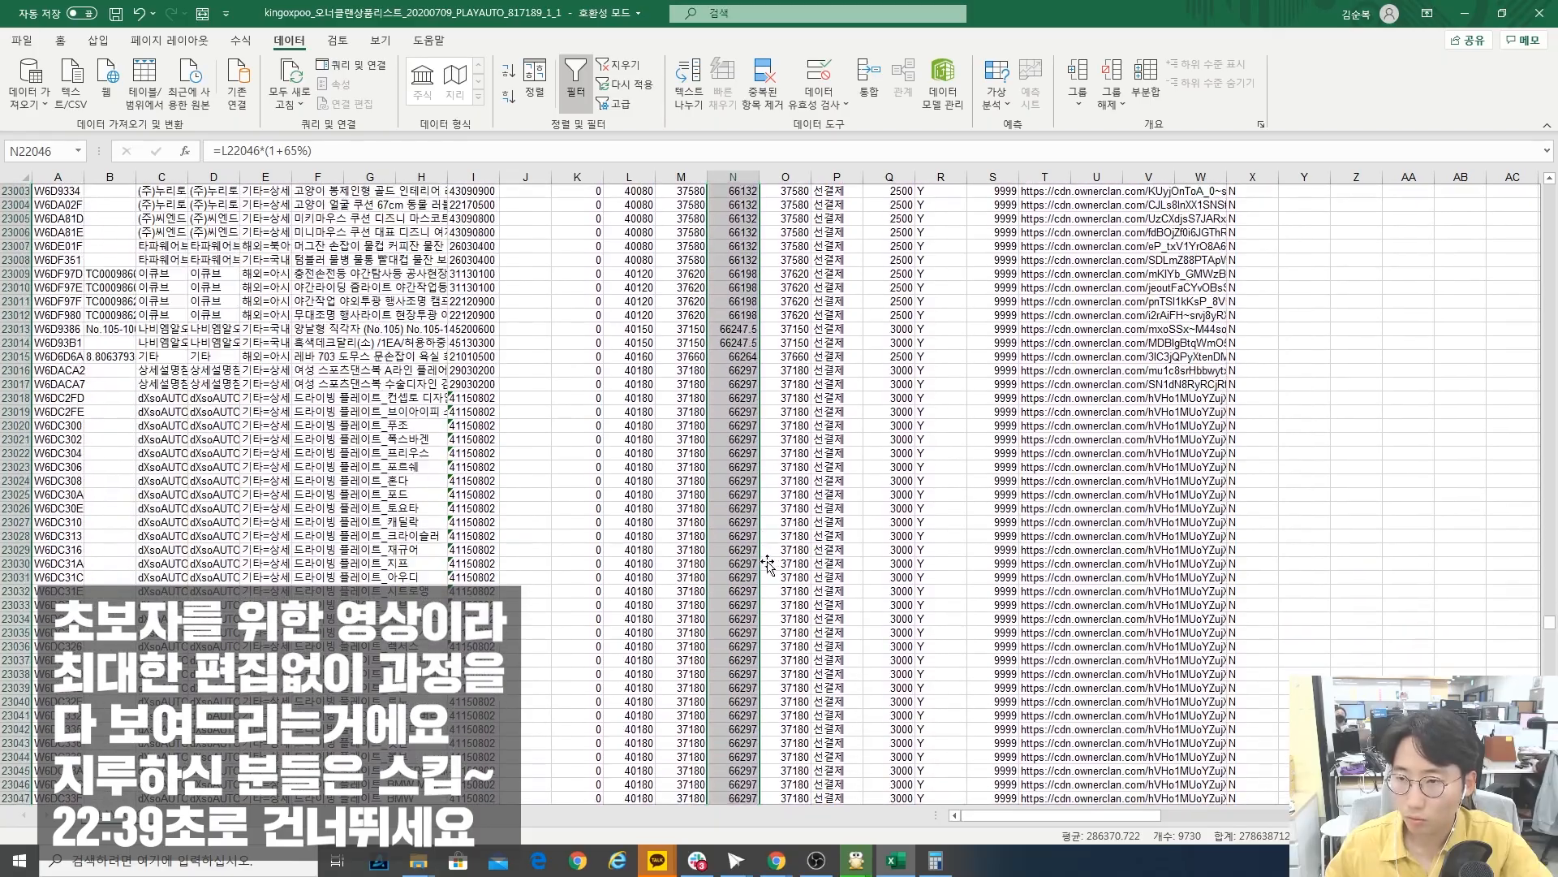
{"action": "scroll", "coordinate": [767, 562], "scroll_direction": "down", "scroll_amount": 20}
{"action": "left_click_drag", "start_coordinate": [1550, 623], "coordinate": [1551, 639]}
{"action": "scroll", "coordinate": [877, 595], "scroll_direction": "down", "scroll_amount": 20}
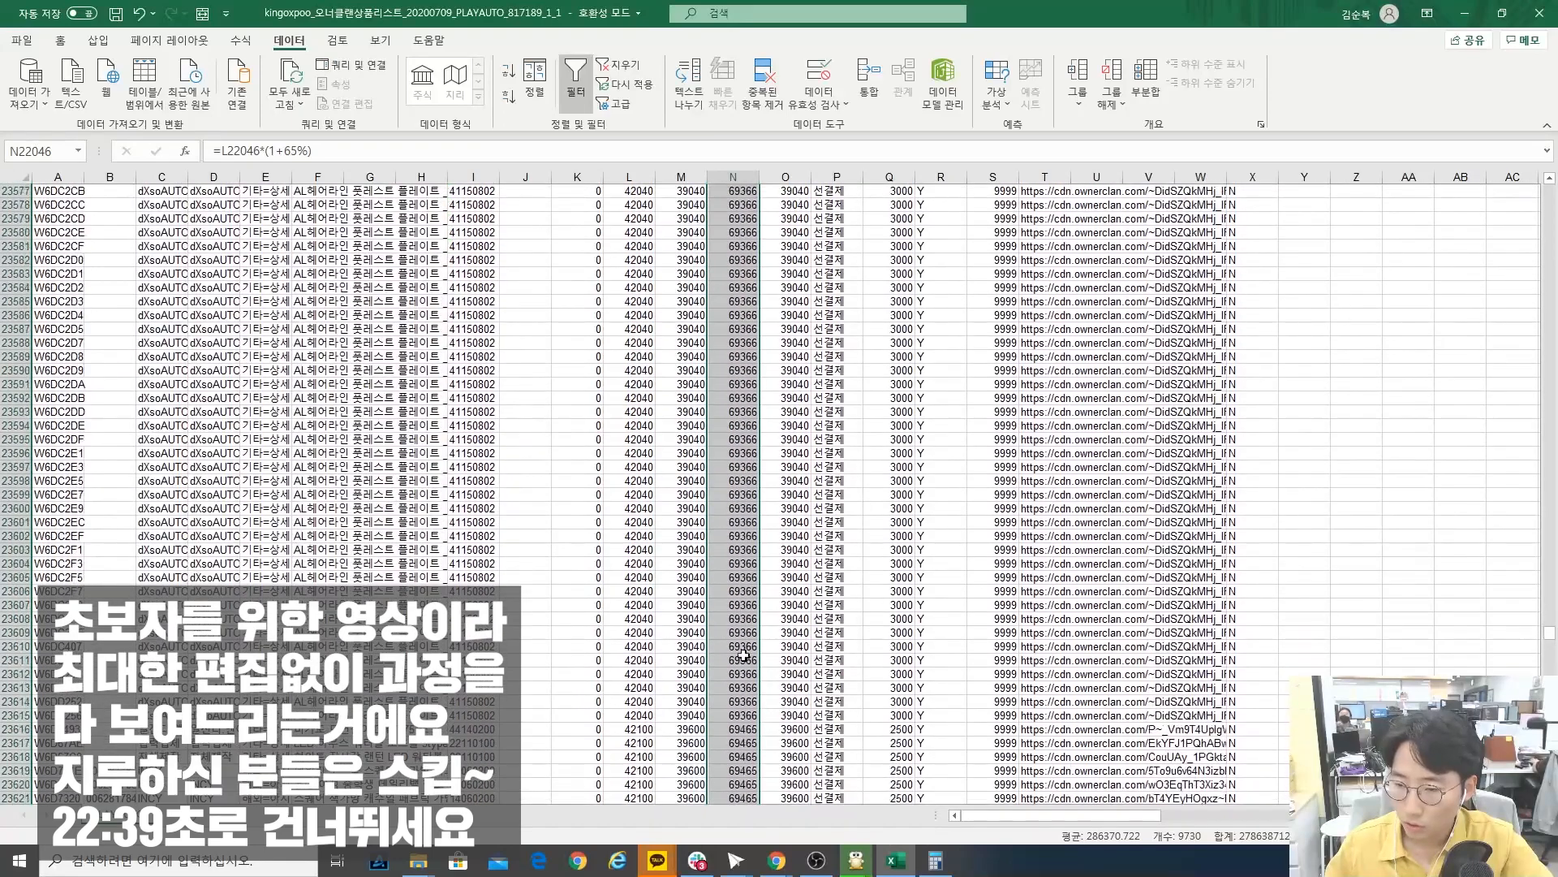
{"action": "scroll", "coordinate": [744, 654], "scroll_direction": "down", "scroll_amount": 20}
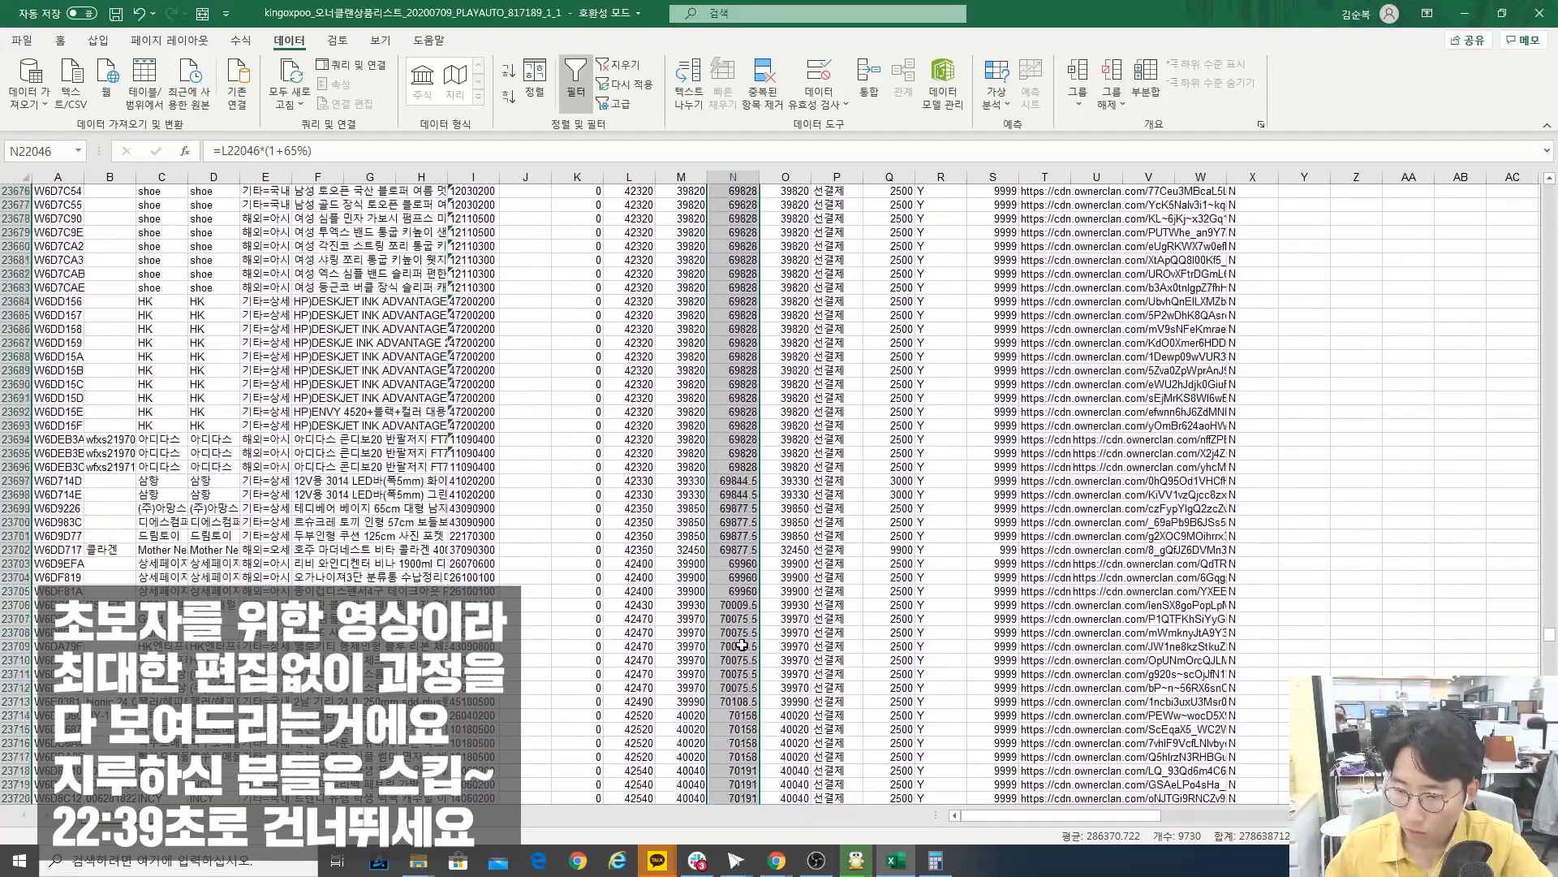
{"action": "left_click", "coordinate": [741, 607]}
{"action": "left_click", "coordinate": [308, 152]}
{"action": "key", "text": "BackSpace"}
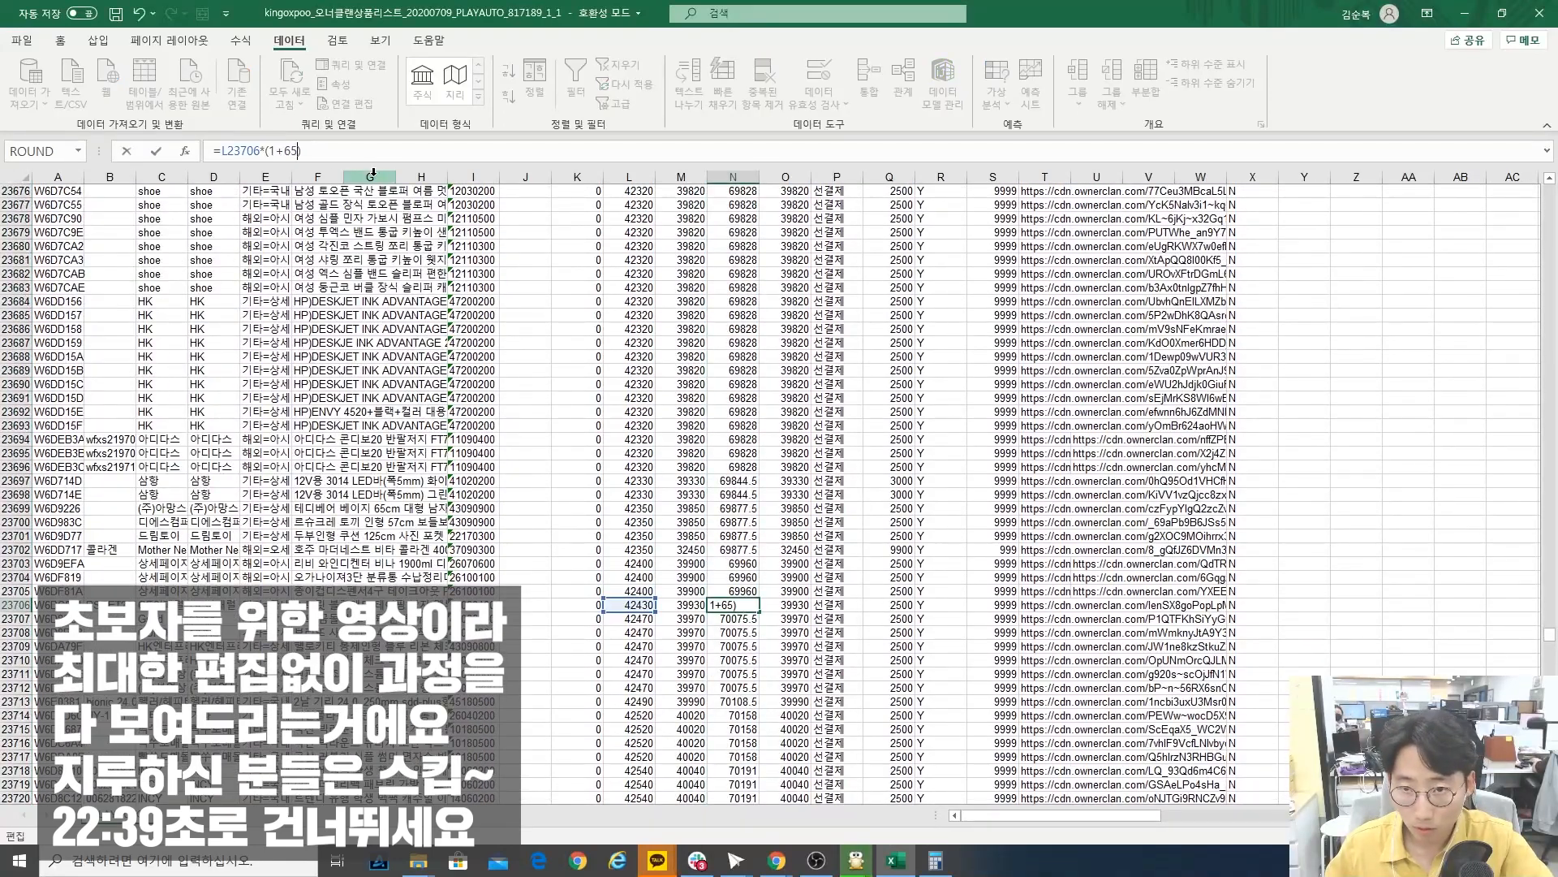
{"action": "key", "text": "BackSpace"}
{"action": "type", "text": "0%"}
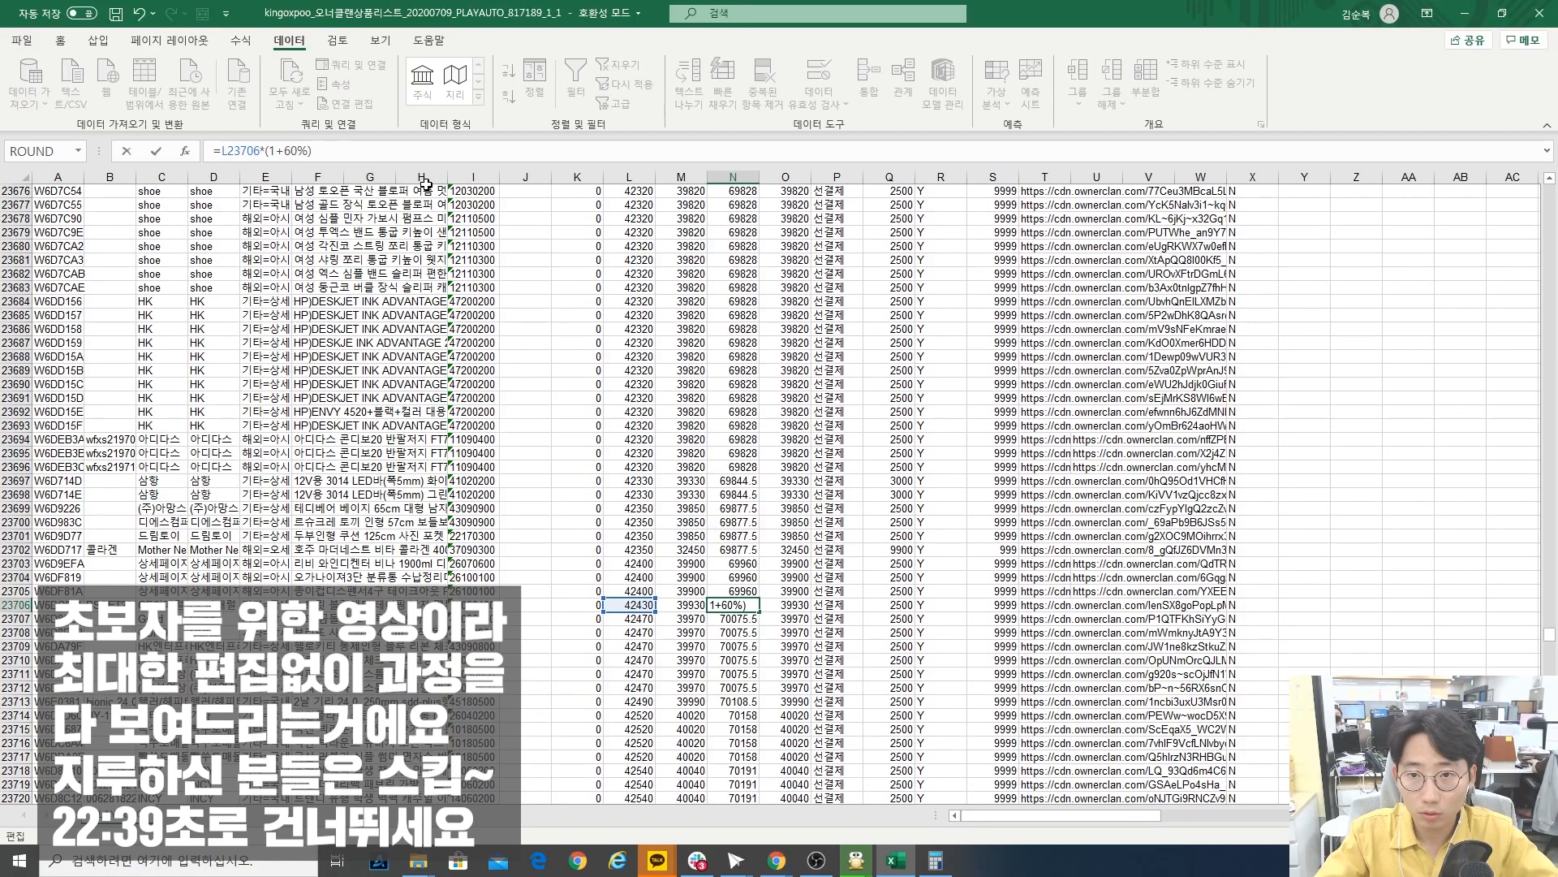
{"action": "key", "text": "ctrl+Return"}
- Set the markup in the N24894 formula to 55%, where prices pass 80000, and fill it down column N
{"action": "left_click_drag", "start_coordinate": [1550, 634], "coordinate": [1550, 661]}
{"action": "scroll", "coordinate": [776, 539], "scroll_direction": "up", "scroll_amount": 17}
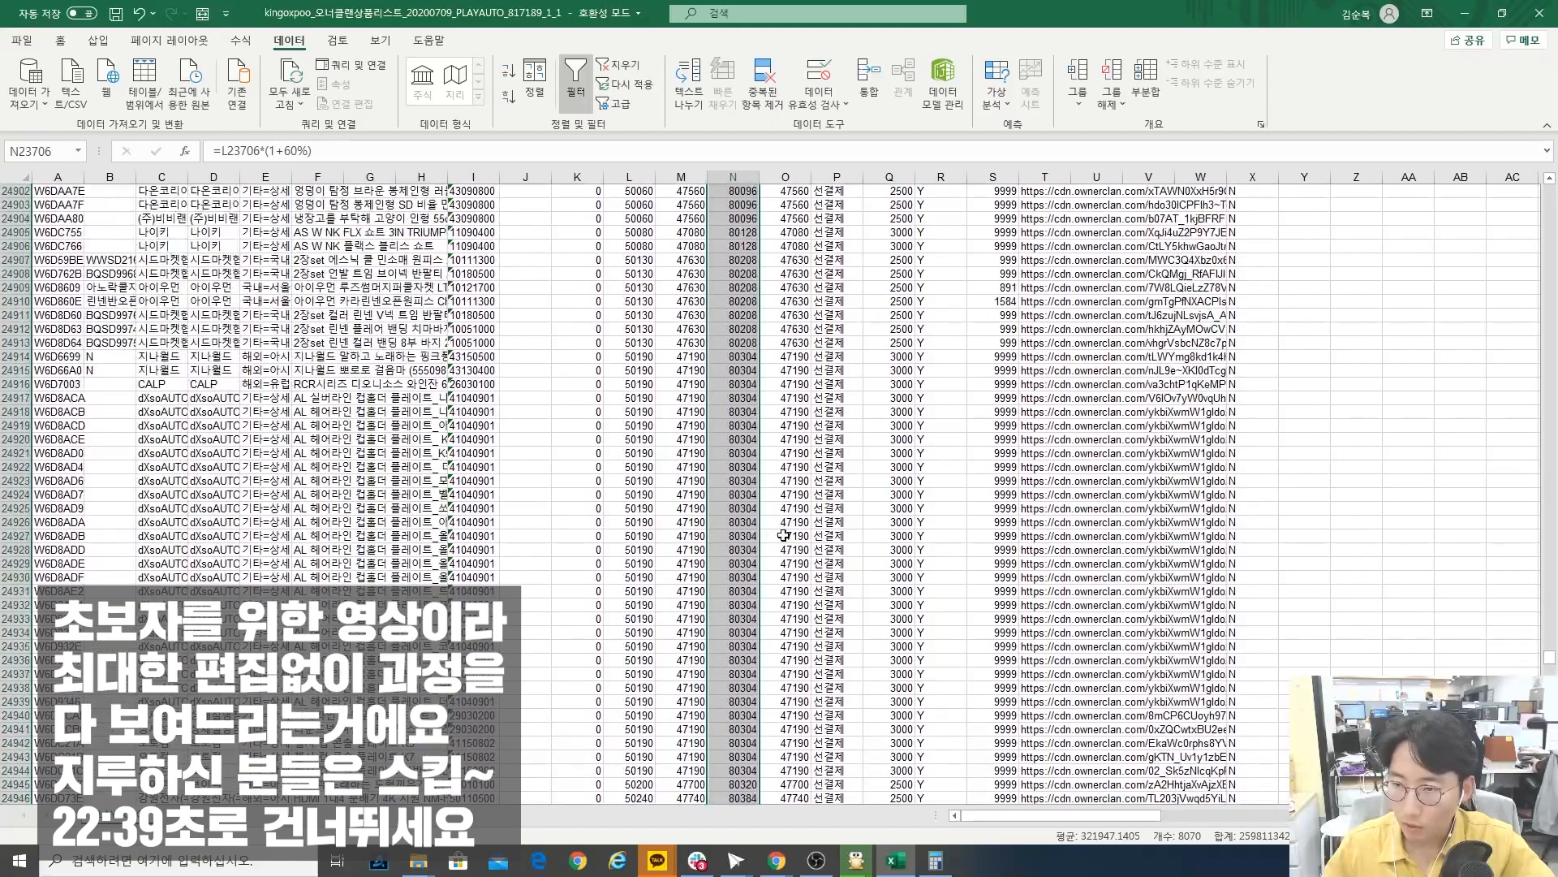
{"action": "left_click", "coordinate": [733, 453]}
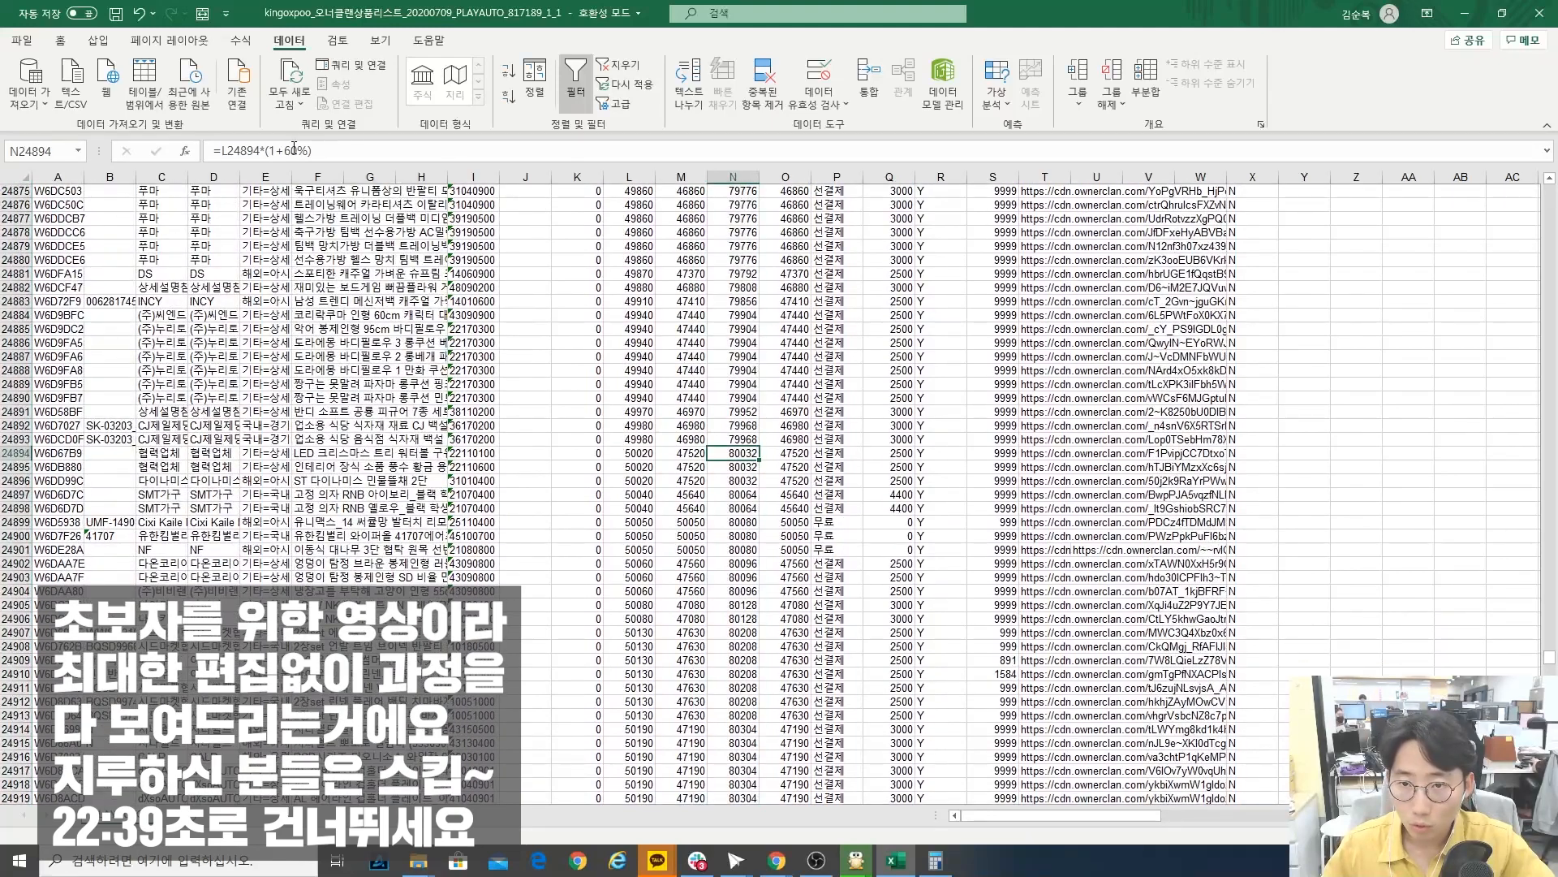
{"action": "double_click", "coordinate": [294, 150]}
{"action": "type", "text": "55"}
{"action": "key", "text": "Return"}
{"action": "scroll", "coordinate": [737, 464], "scroll_direction": "up", "scroll_amount": 1}
{"action": "left_click", "coordinate": [741, 494]}
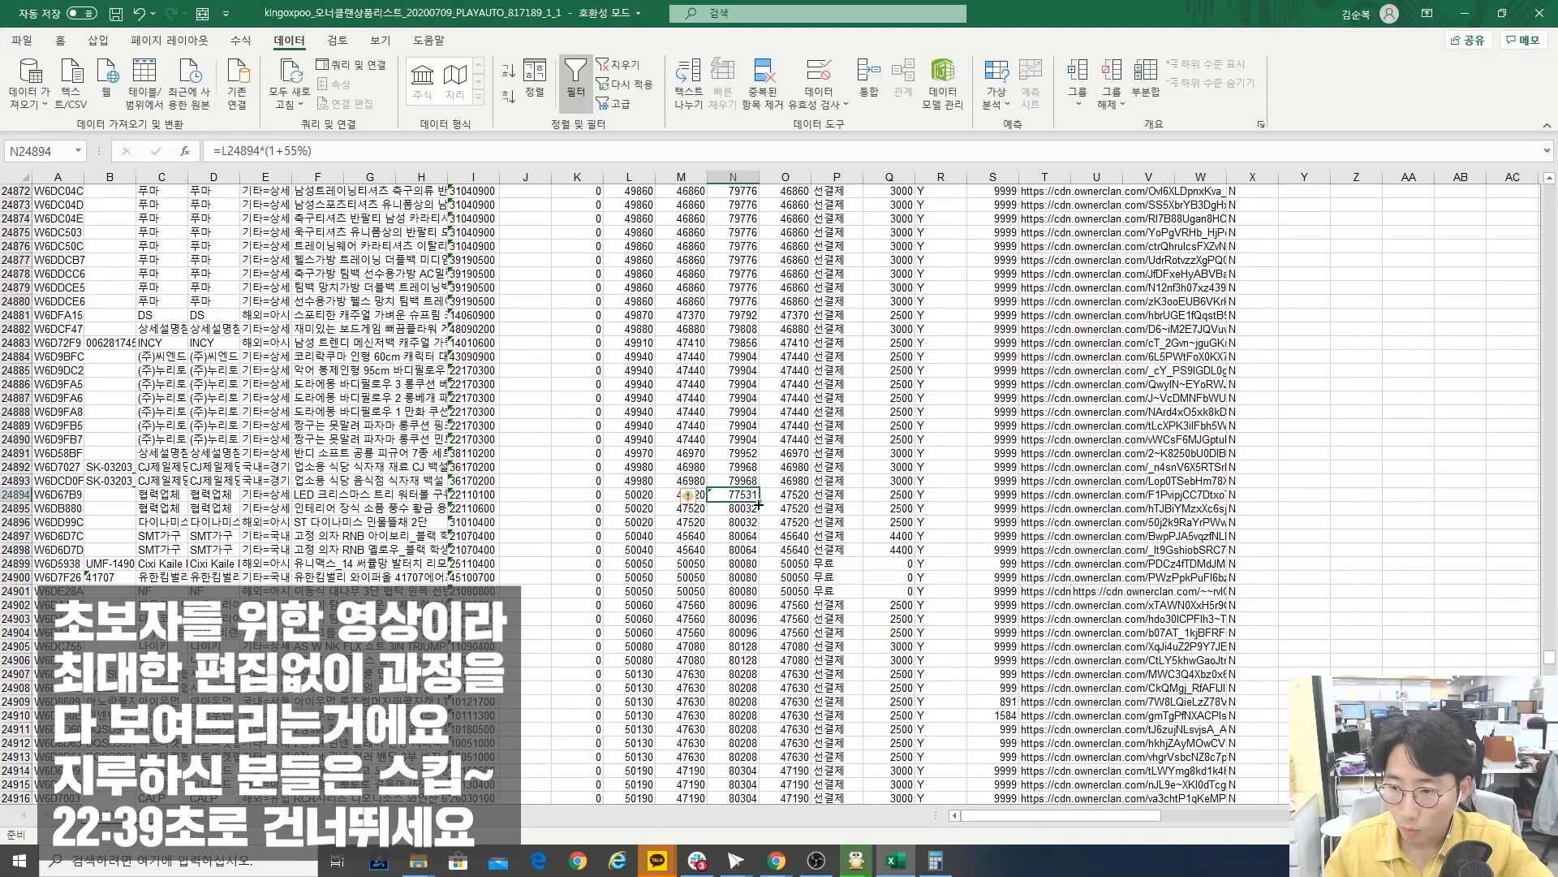
{"action": "double_click", "coordinate": [758, 504]}
- Multiply the N24894 price of 77531 by 0.84 in Calculator and undo the 55% markup from that row down in Excel
{"action": "left_click", "coordinate": [935, 860]}
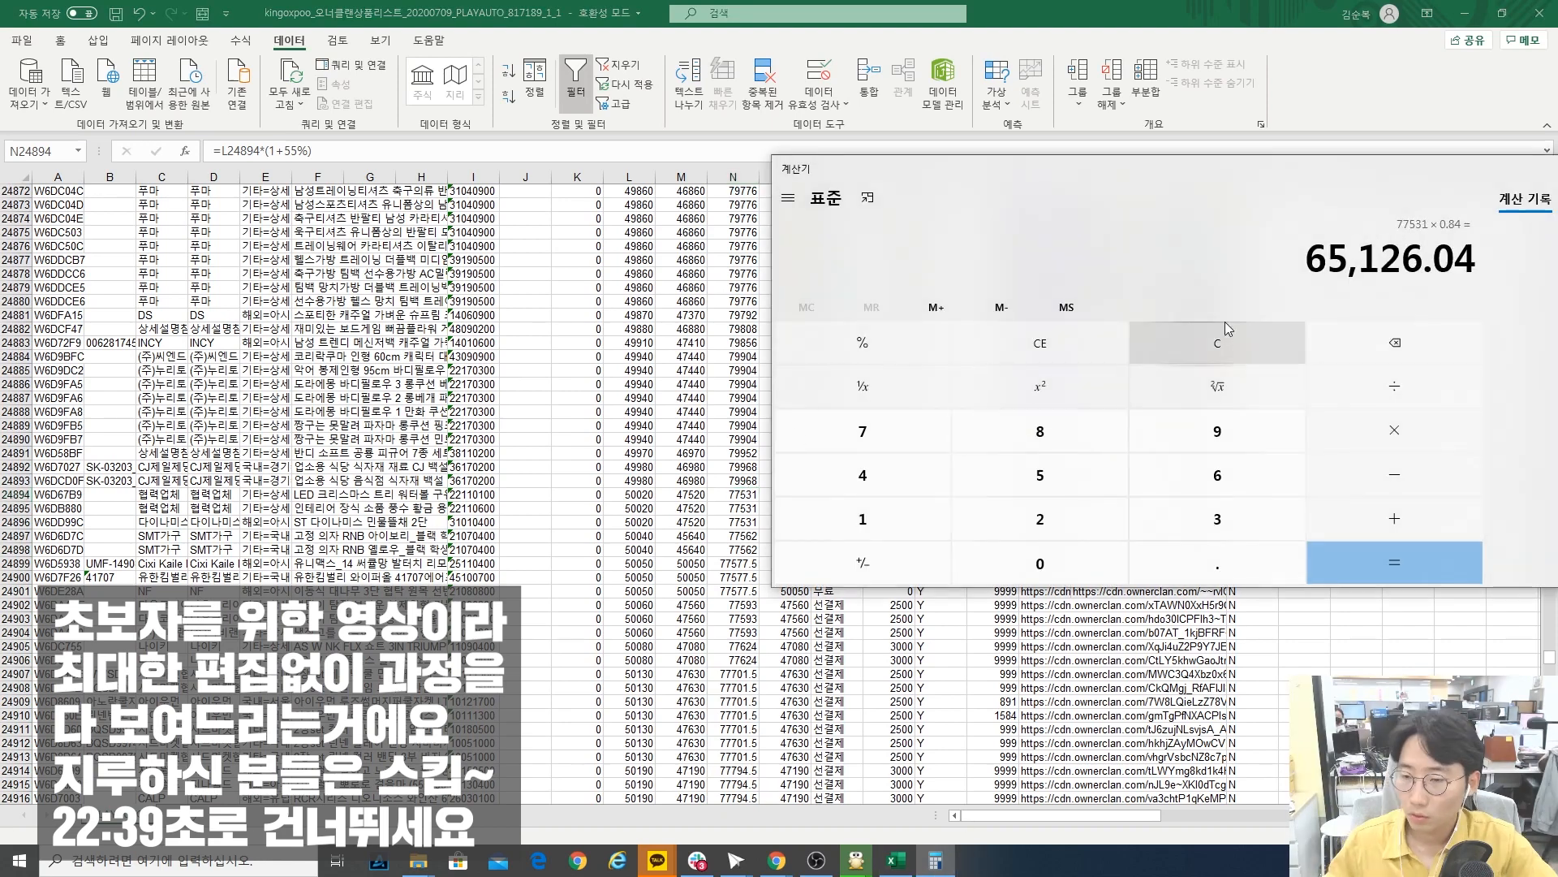
{"action": "left_click", "coordinate": [658, 514]}
{"action": "left_click", "coordinate": [772, 520]}
{"action": "left_click", "coordinate": [732, 496]}
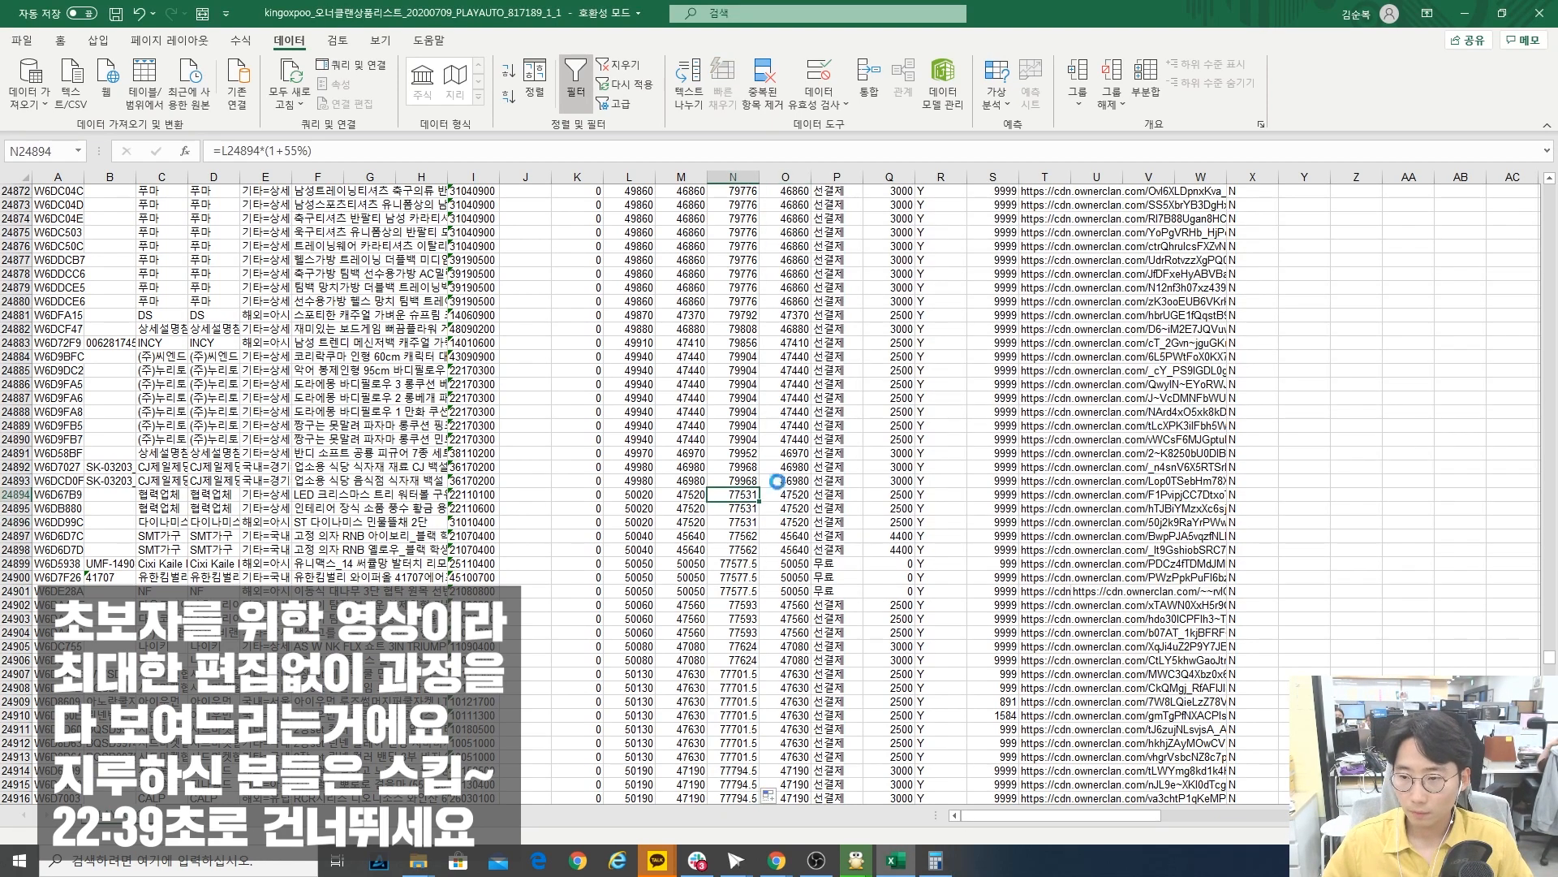
{"action": "key", "text": "ctrl+z"}
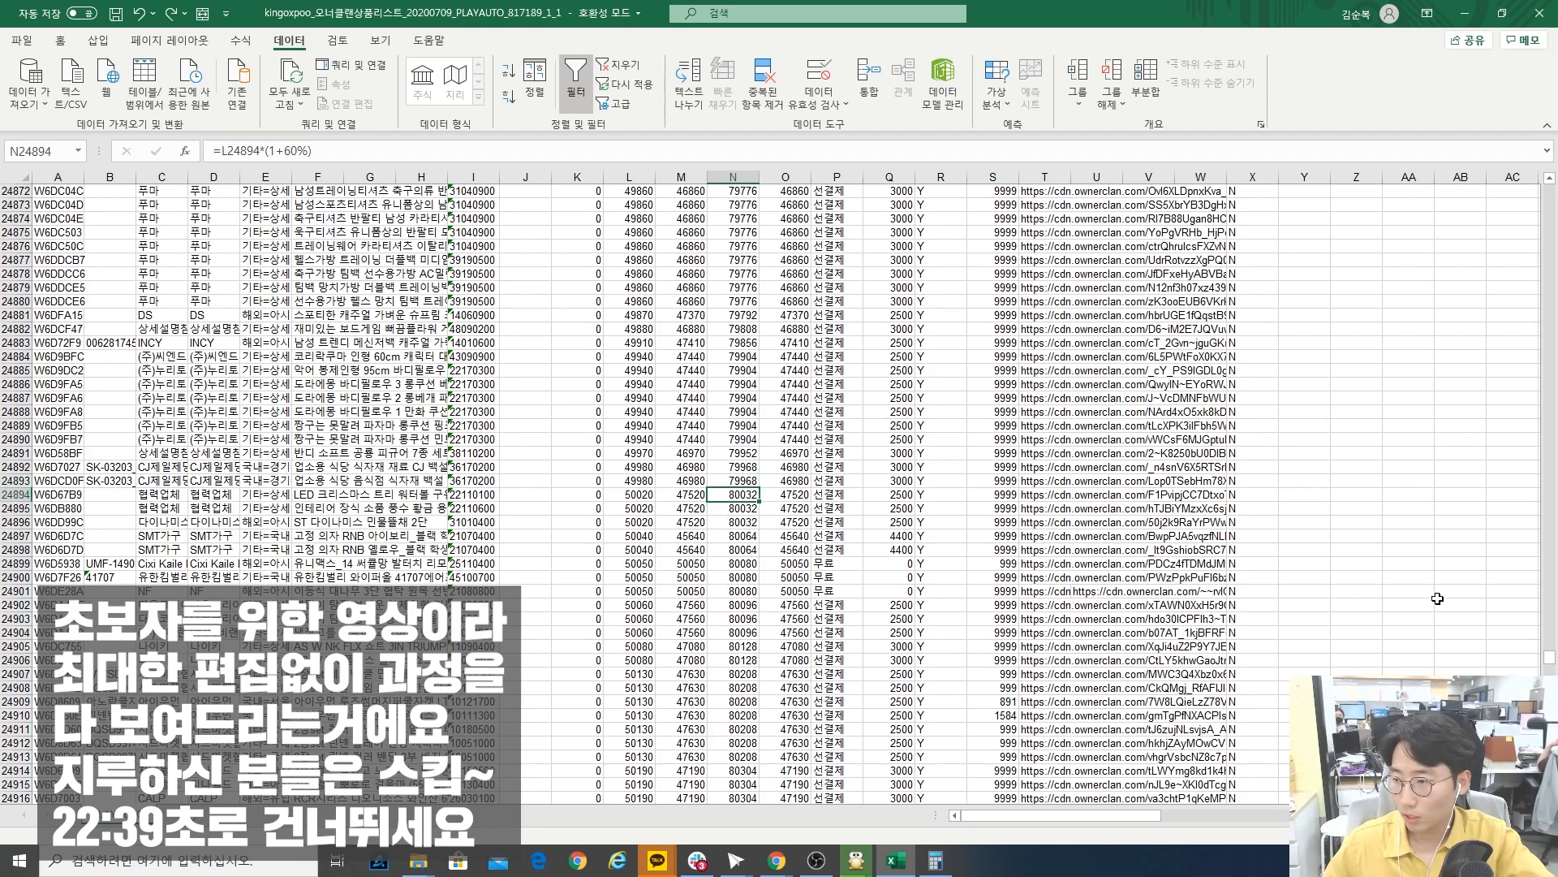
- Set the markup in the N26217 formula to 55%, where prices pass 100000, and fill it down column N
{"action": "left_click_drag", "start_coordinate": [1551, 655], "coordinate": [1550, 671]}
{"action": "scroll", "coordinate": [885, 580], "scroll_direction": "down", "scroll_amount": 7}
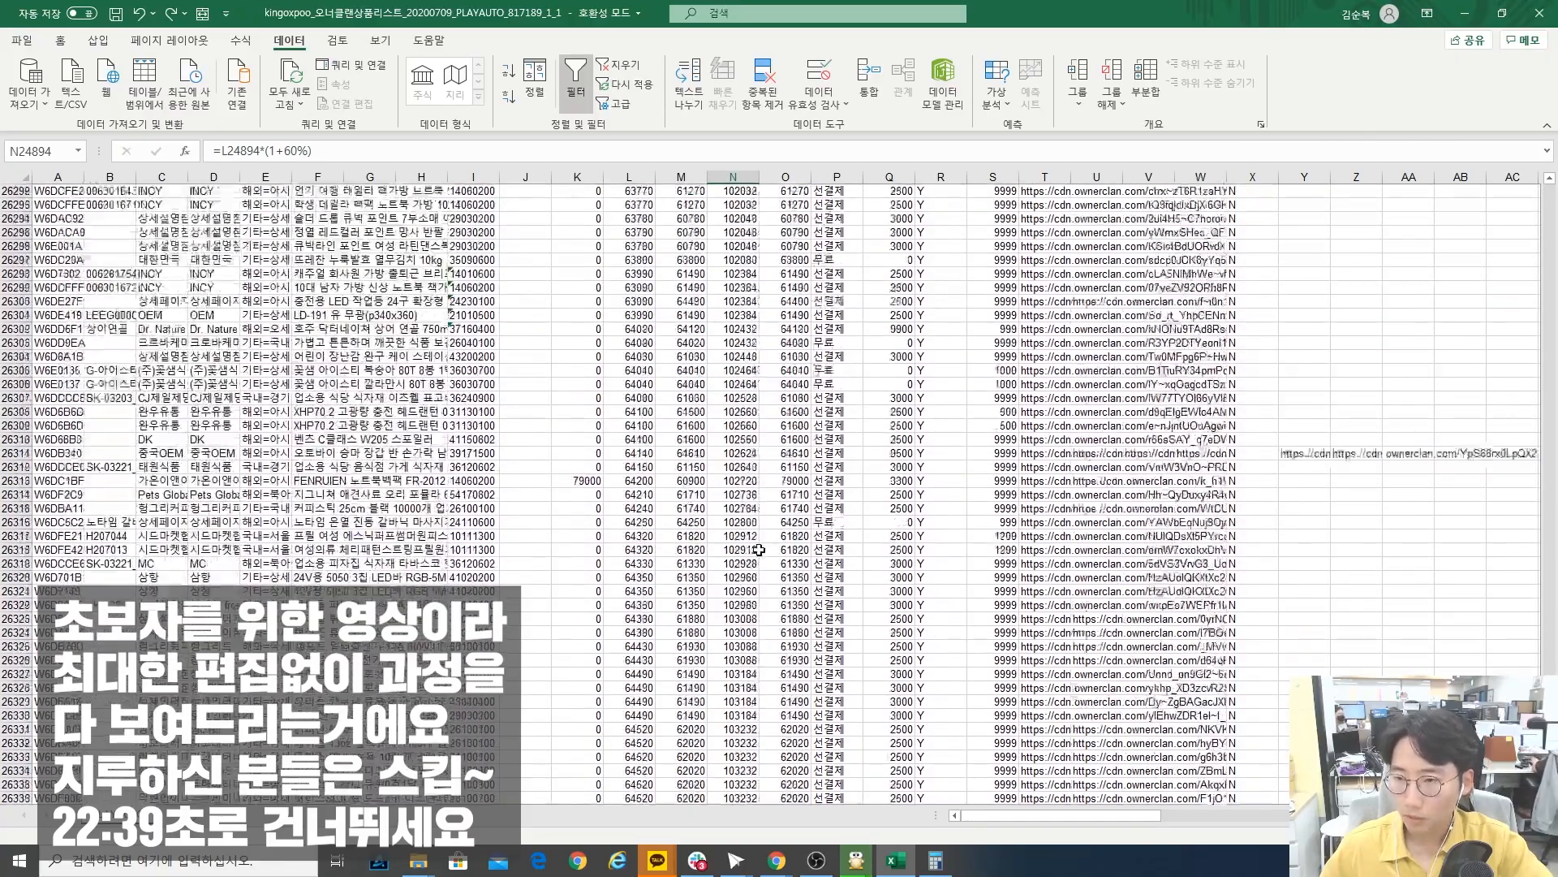
{"action": "scroll", "coordinate": [760, 520], "scroll_direction": "up", "scroll_amount": 4}
{"action": "scroll", "coordinate": [762, 449], "scroll_direction": "up", "scroll_amount": 14}
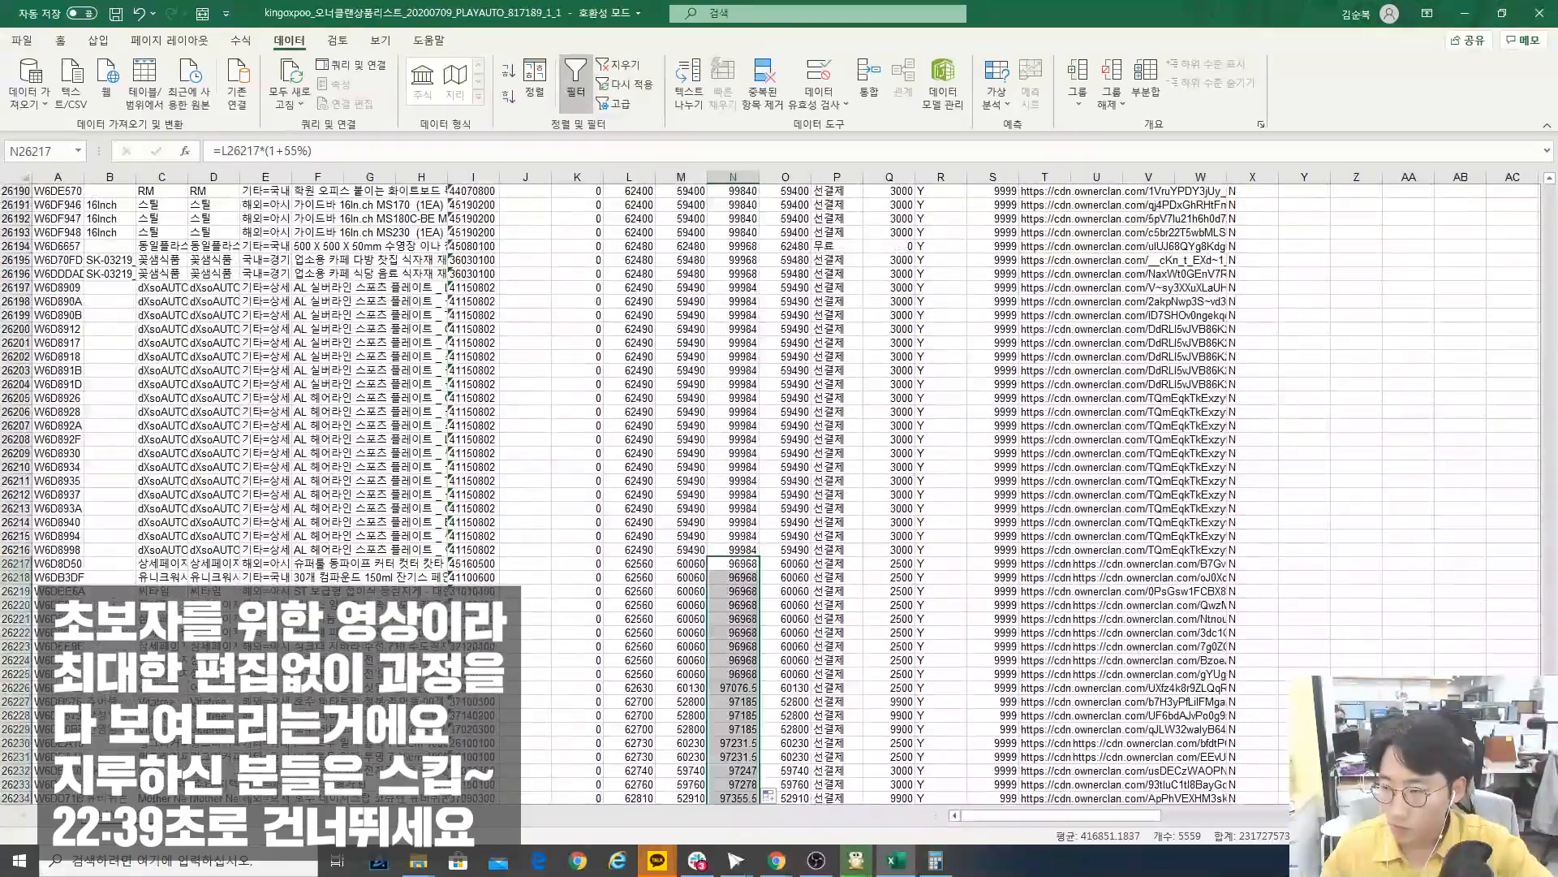
- Set the markup in the N27642 formula to 53%, where prices pass 150000, and fill it down column N
{"action": "left_click_drag", "start_coordinate": [1550, 678], "coordinate": [1550, 682]}
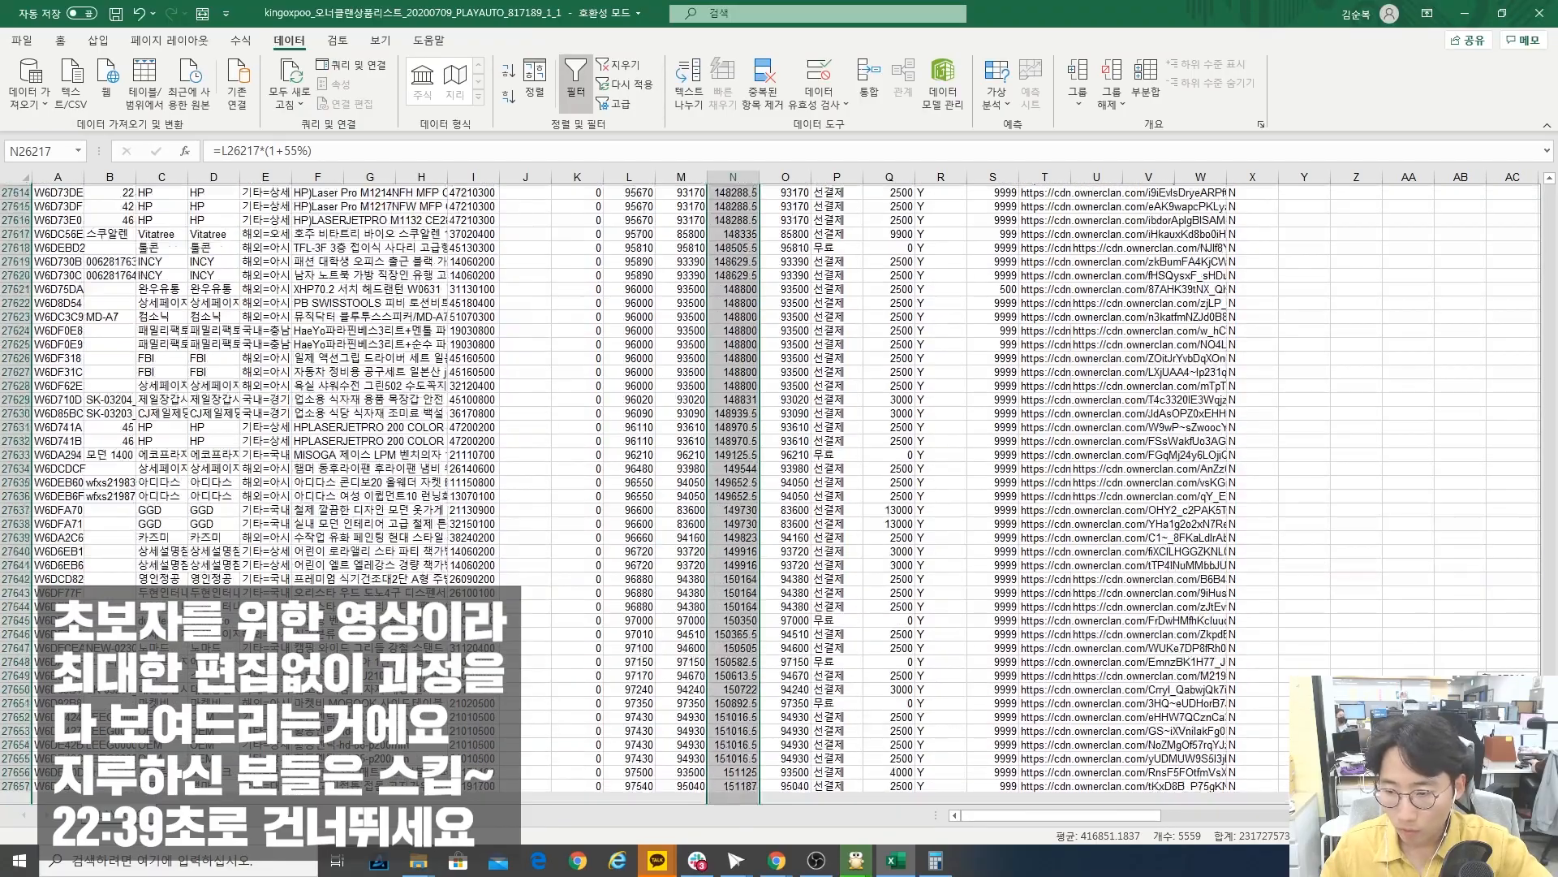
{"action": "scroll", "coordinate": [780, 597], "scroll_direction": "up", "scroll_amount": 12}
{"action": "scroll", "coordinate": [780, 596], "scroll_direction": "up", "scroll_amount": 19}
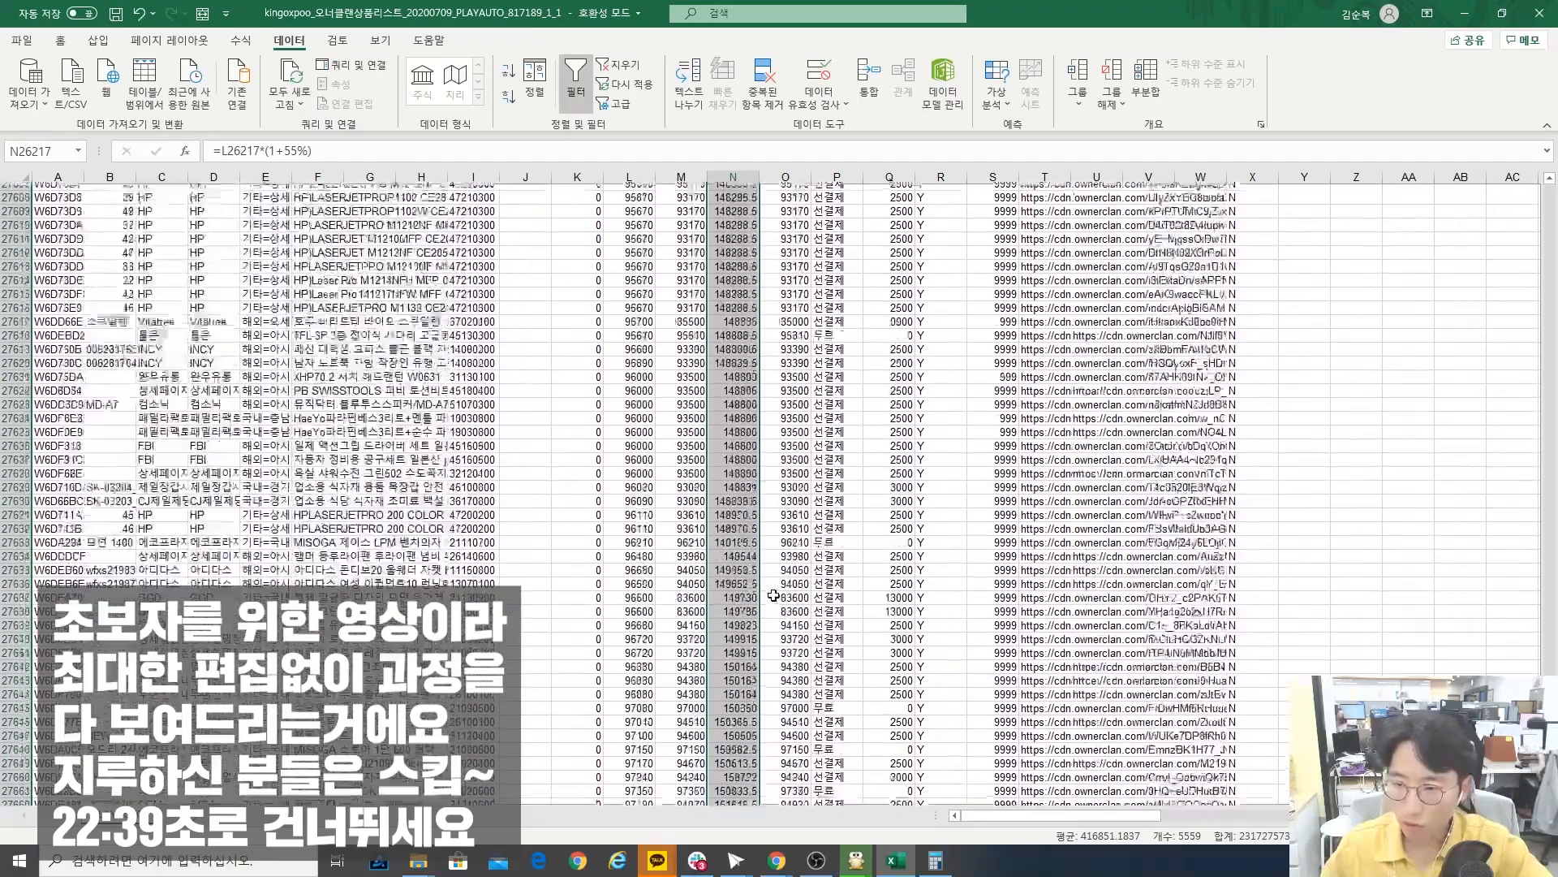
{"action": "scroll", "coordinate": [757, 625], "scroll_direction": "down", "scroll_amount": 7}
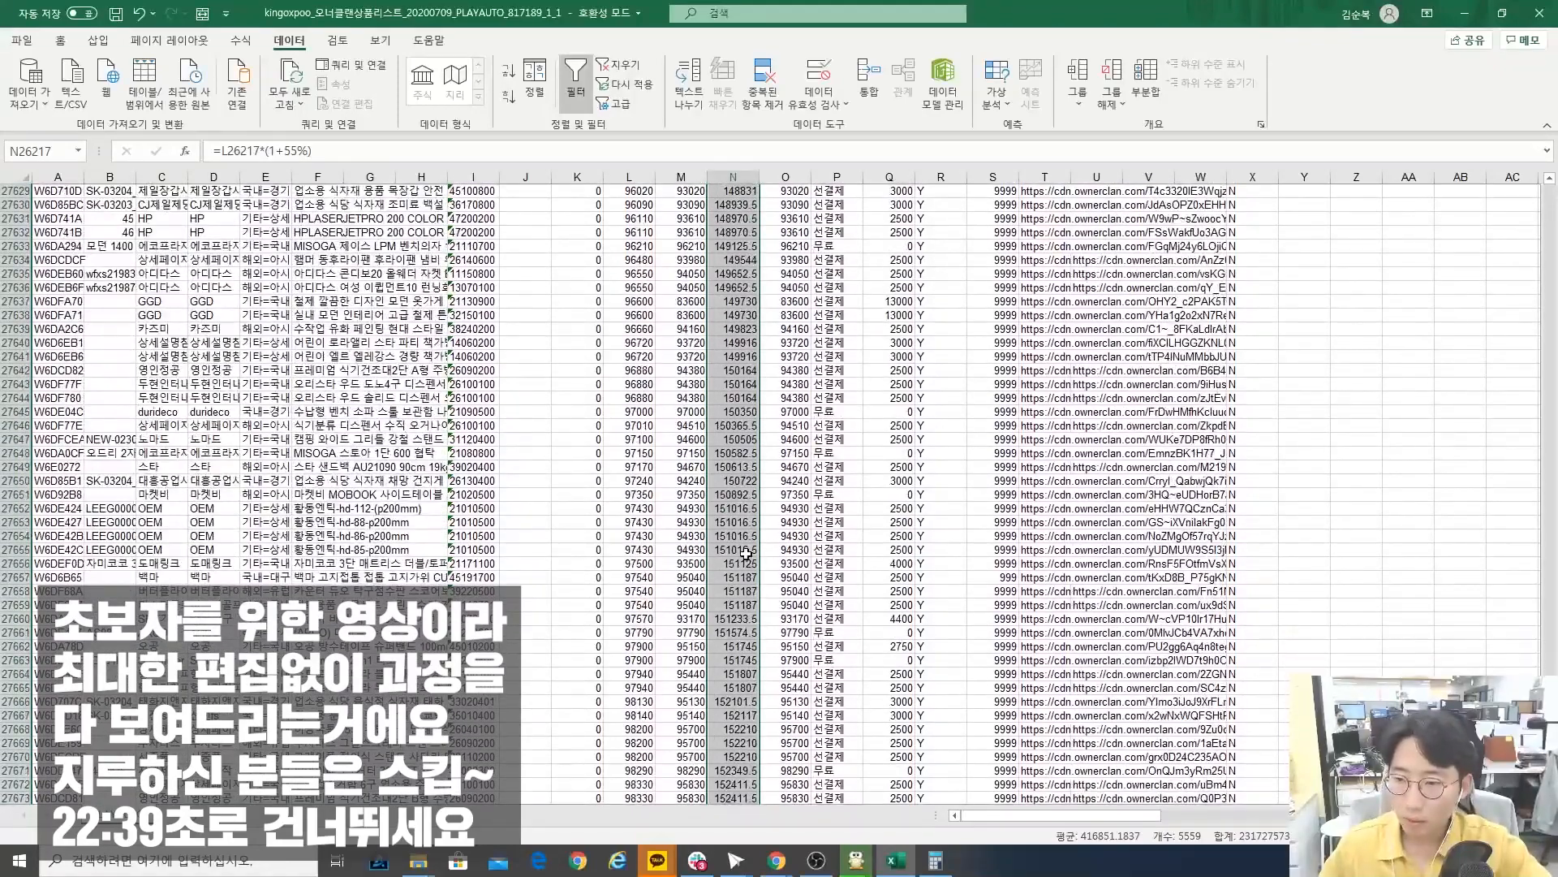
{"action": "left_click", "coordinate": [739, 412]}
{"action": "left_click", "coordinate": [731, 370]}
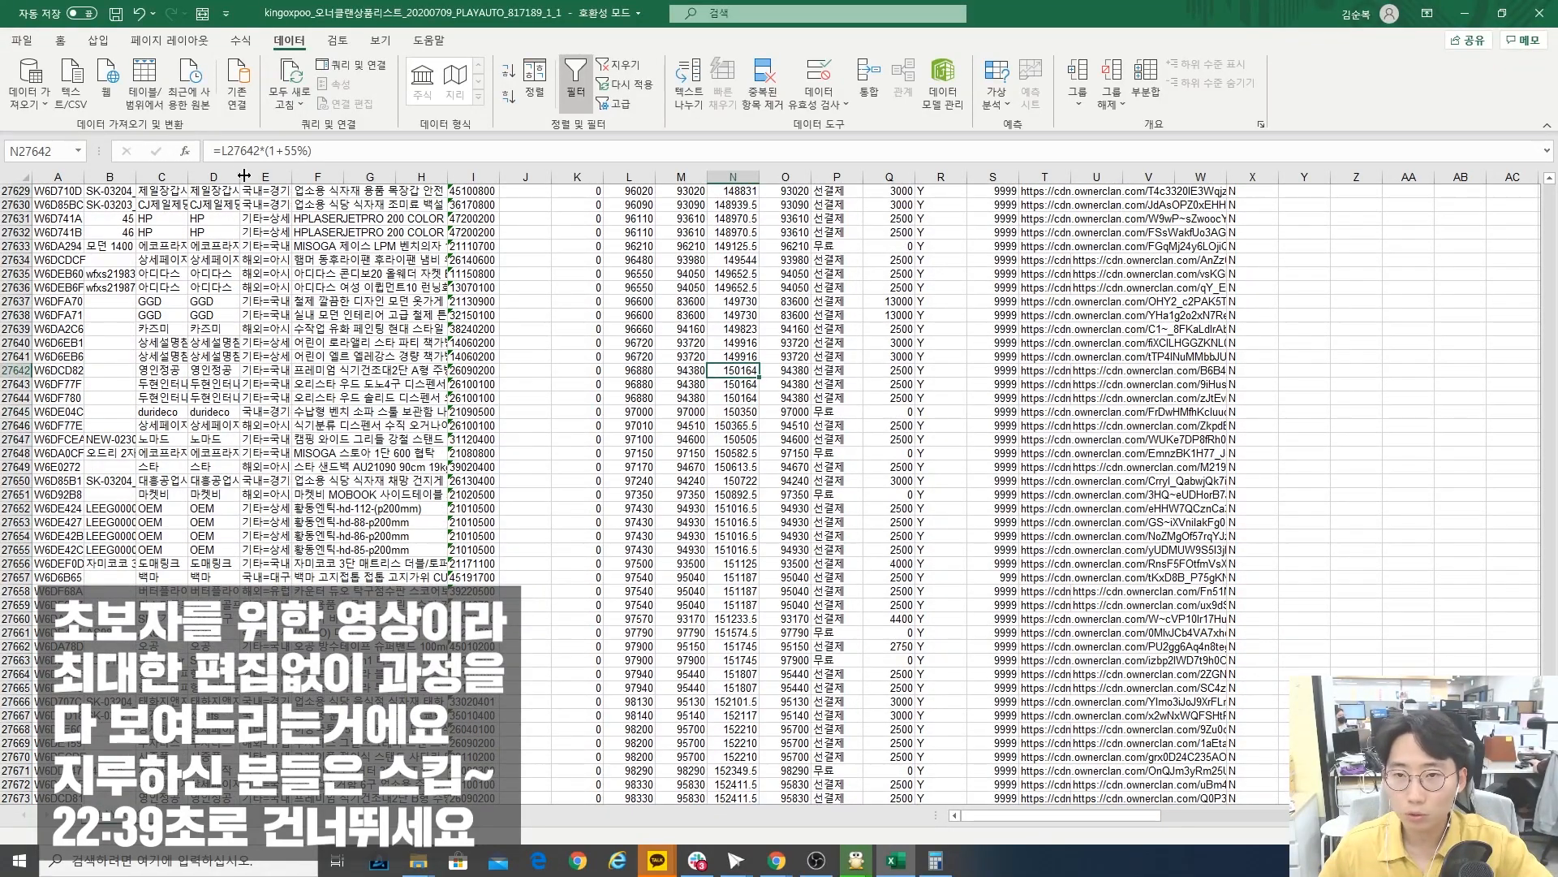
{"action": "left_click", "coordinate": [298, 151]}
{"action": "key", "text": "BackSpace"}
{"action": "type", "text": "3"}
{"action": "key", "text": "Return"}
{"action": "scroll", "coordinate": [681, 371], "scroll_direction": "up", "scroll_amount": 1}
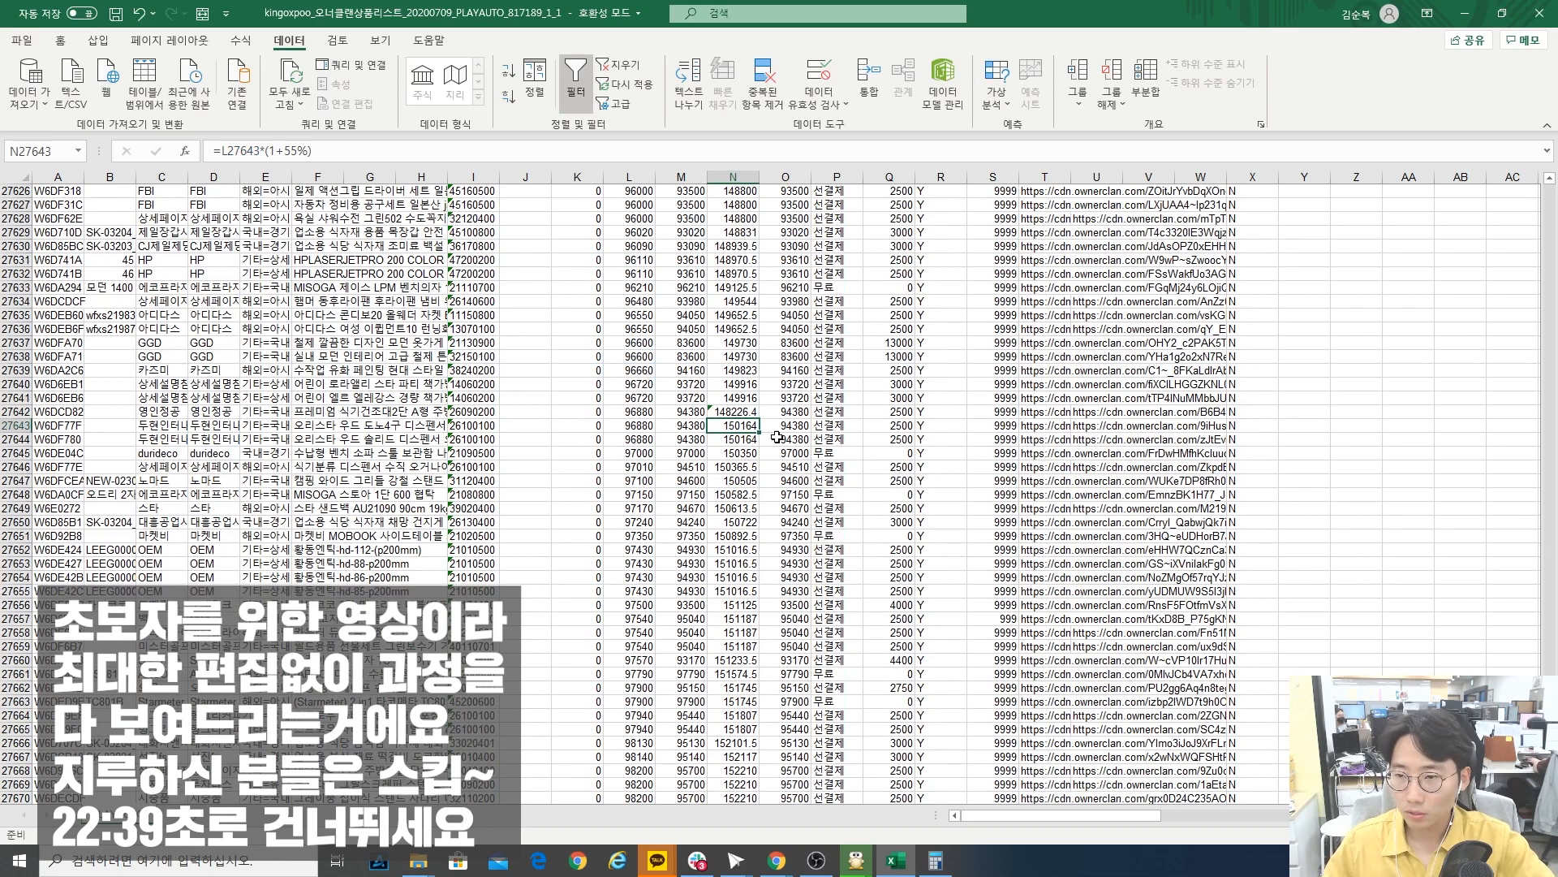
{"action": "left_click", "coordinate": [744, 410]}
{"action": "double_click", "coordinate": [760, 418]}
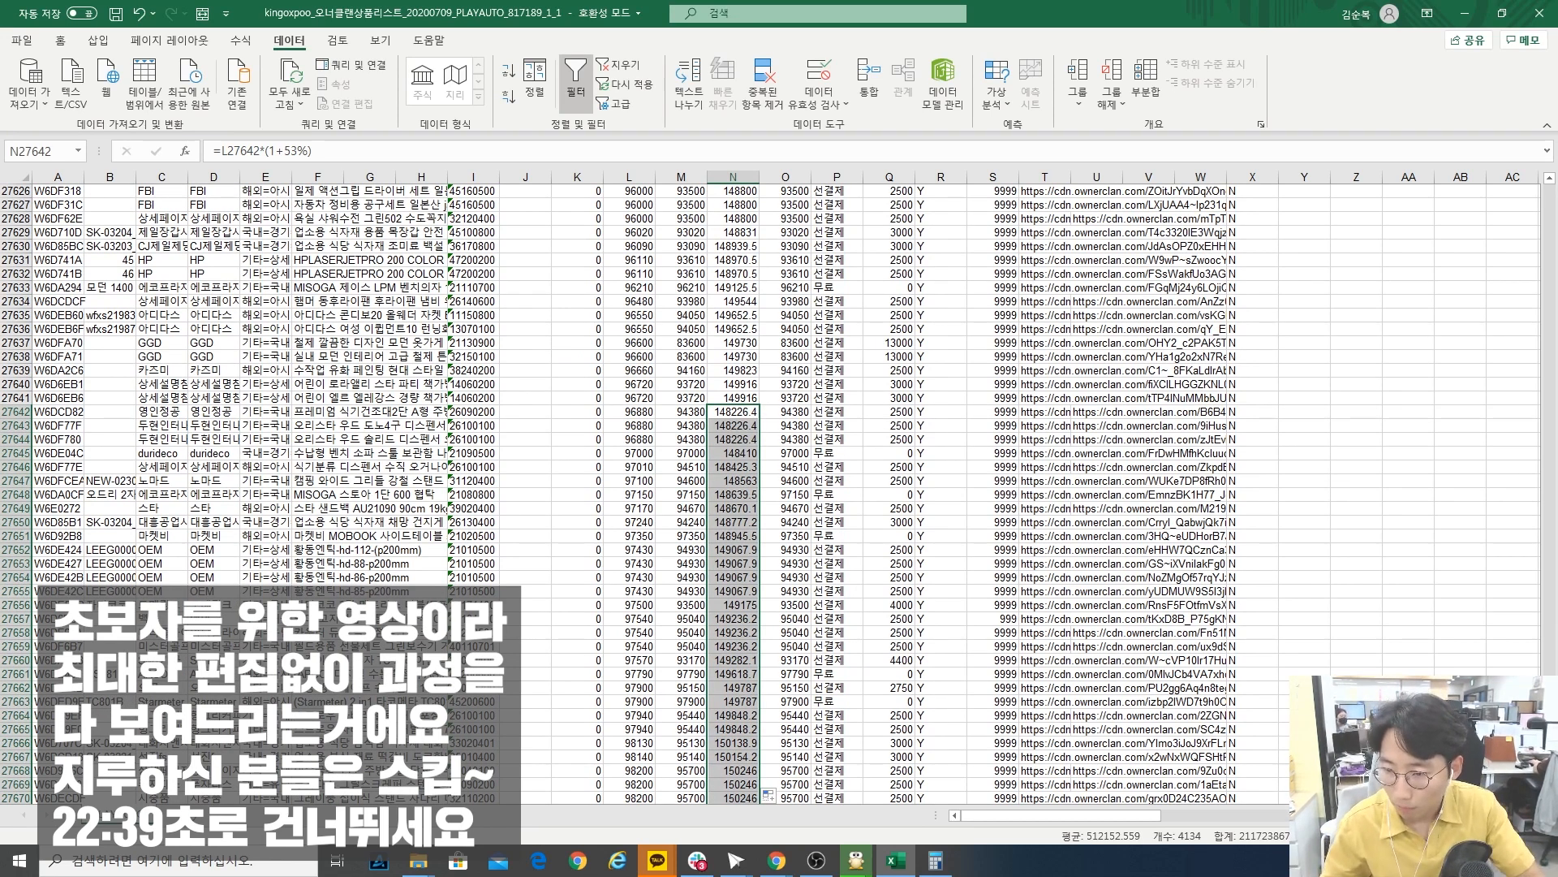
- Multiply the N27642 price of 148226 by 0.84 in Calculator, then return to the Excel sheet
{"action": "left_click", "coordinate": [937, 862]}
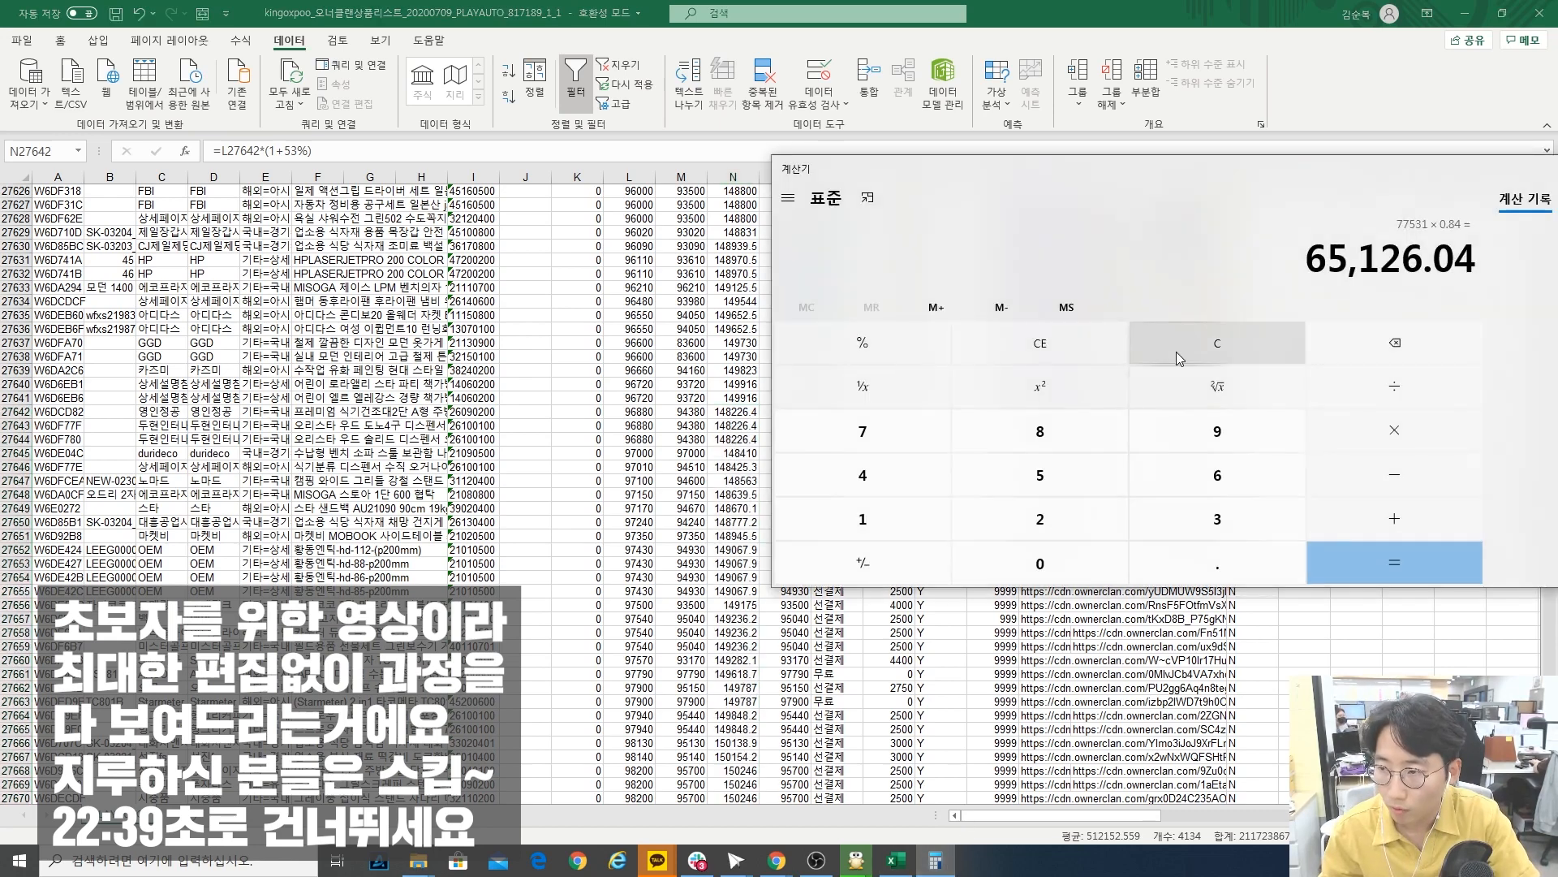
{"action": "type", "text": "148,226*0.84"}
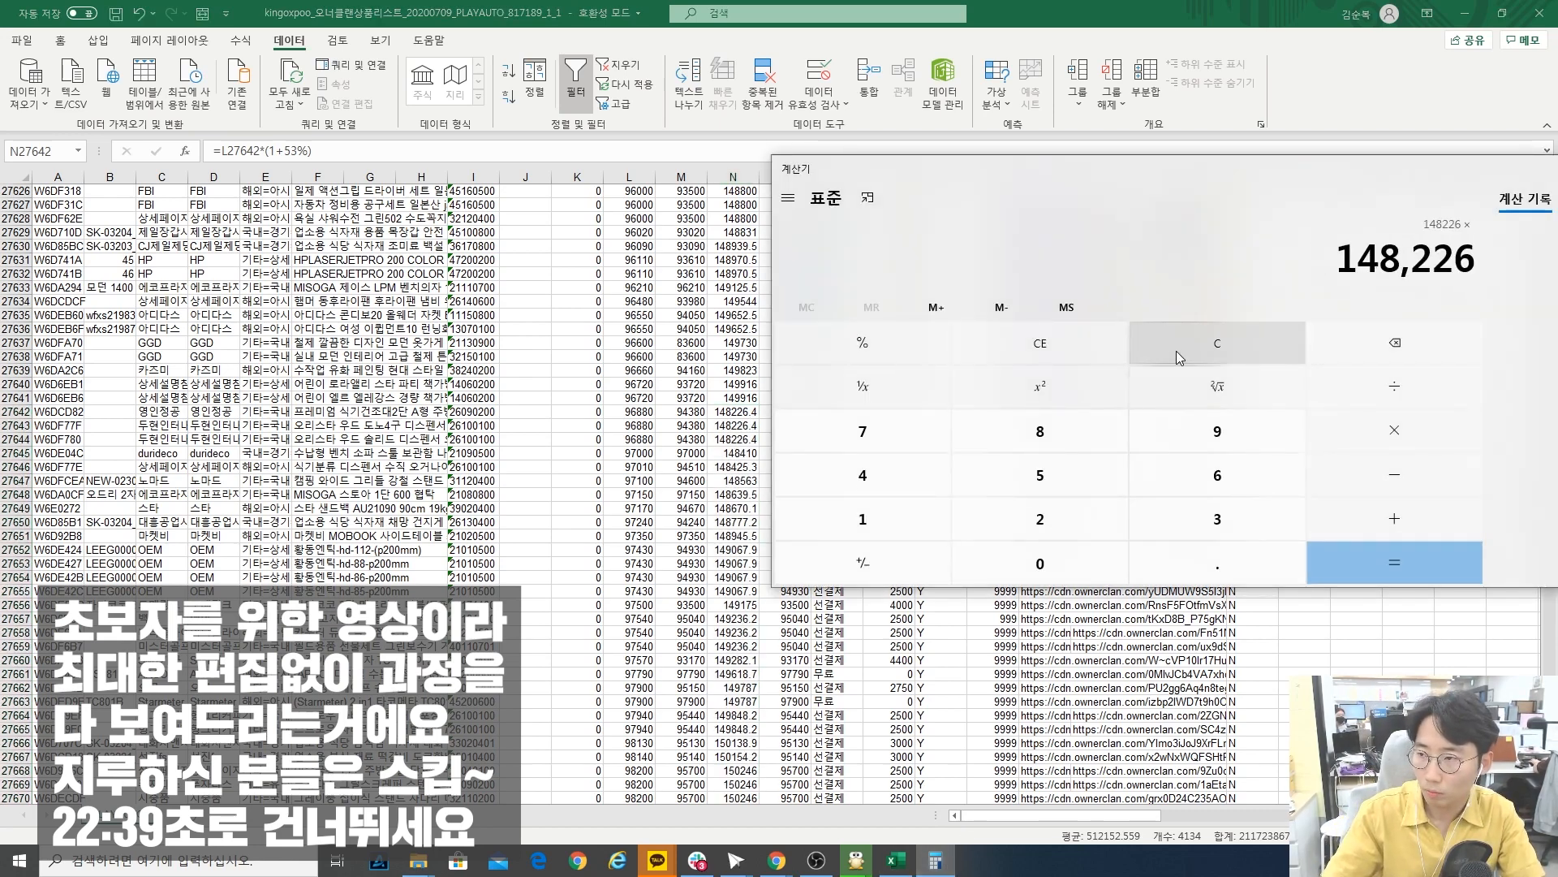
{"action": "key", "text": "Return"}
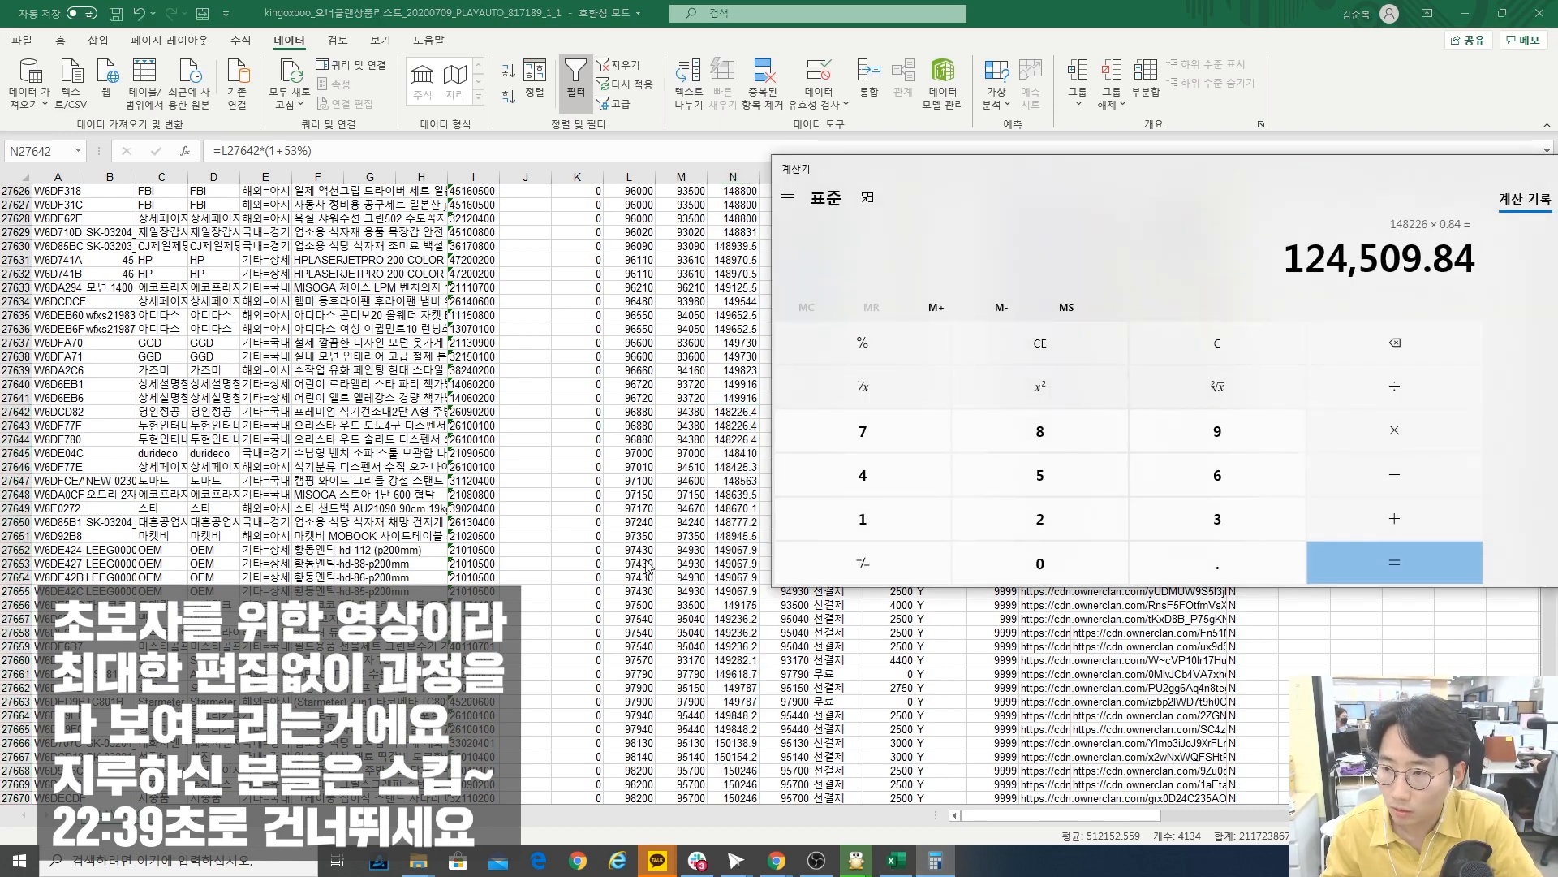
{"action": "key", "text": "alt+Tab"}
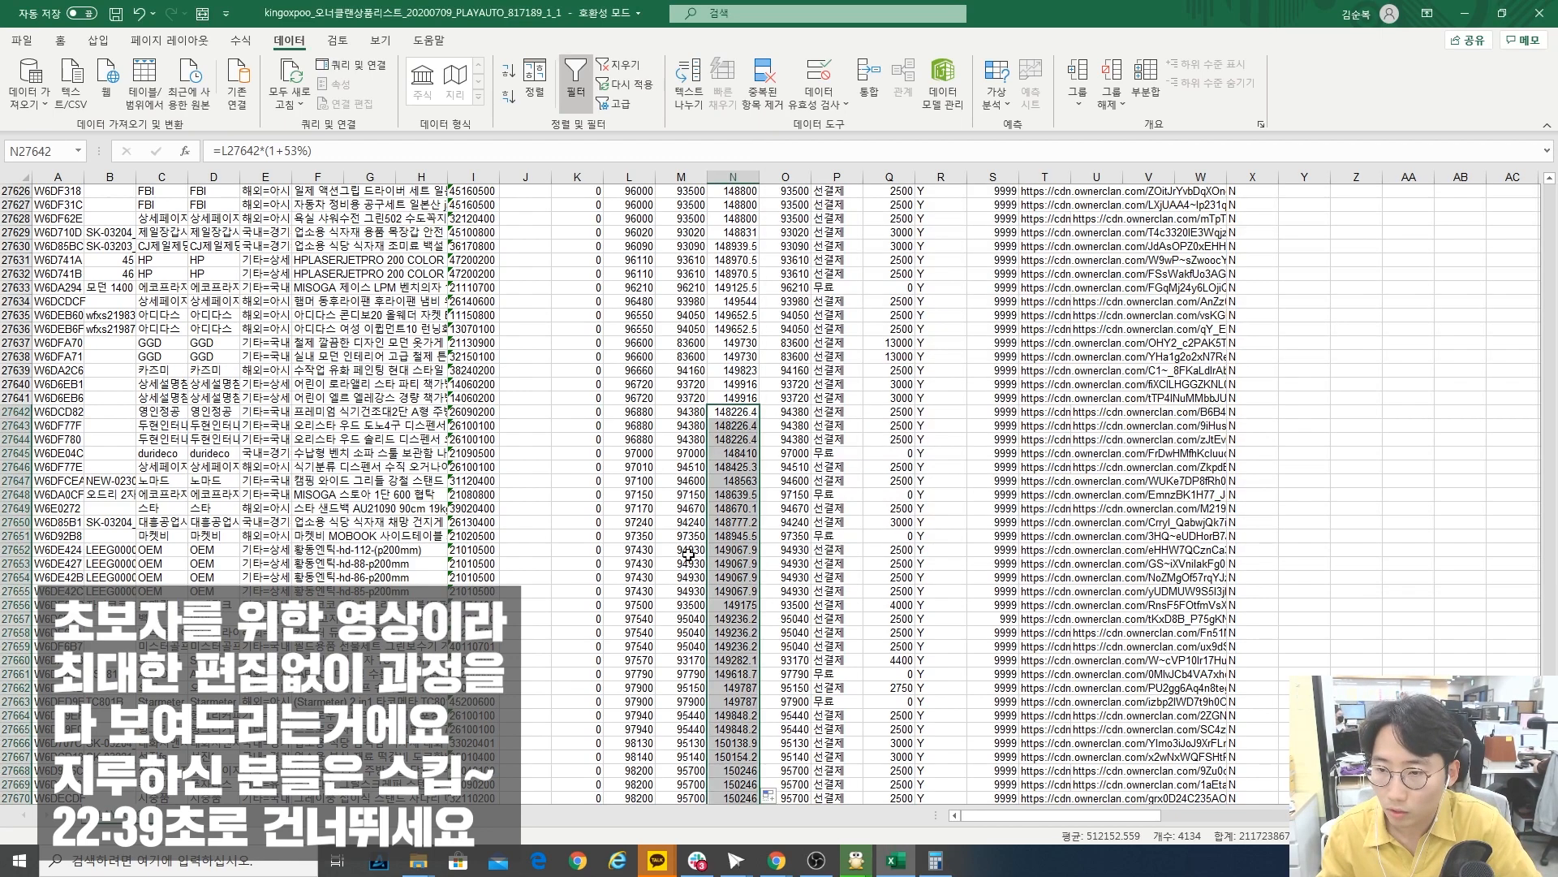
{"action": "left_click", "coordinate": [733, 399]}
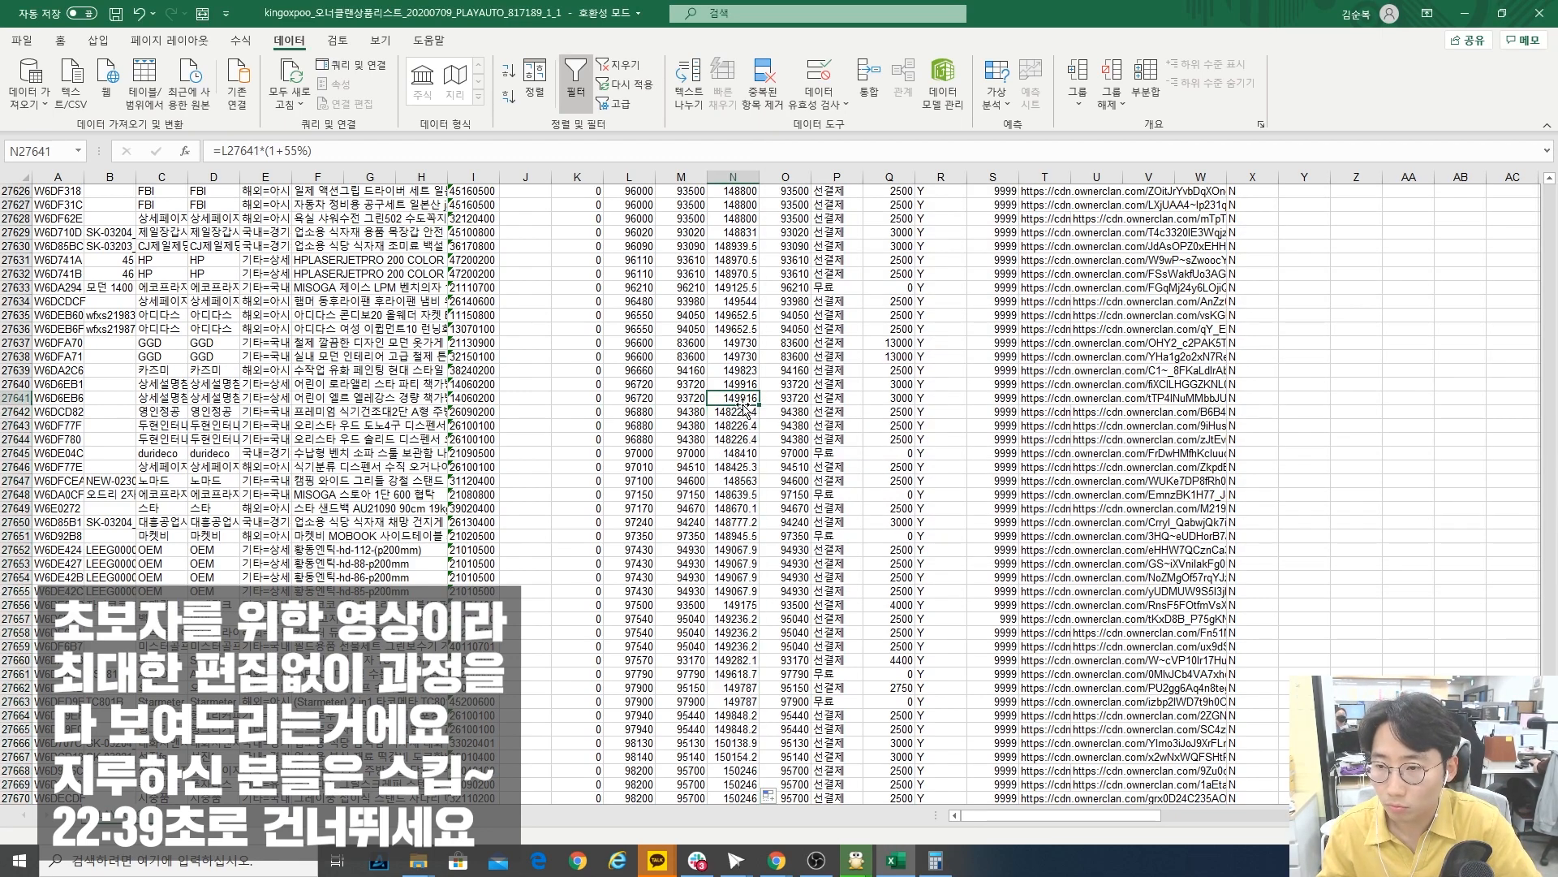
- Set the markup in the N28321 formula to 50%, where prices pass 180000, and fill it down column N
{"action": "scroll", "coordinate": [771, 487], "scroll_direction": "down", "scroll_amount": 20}
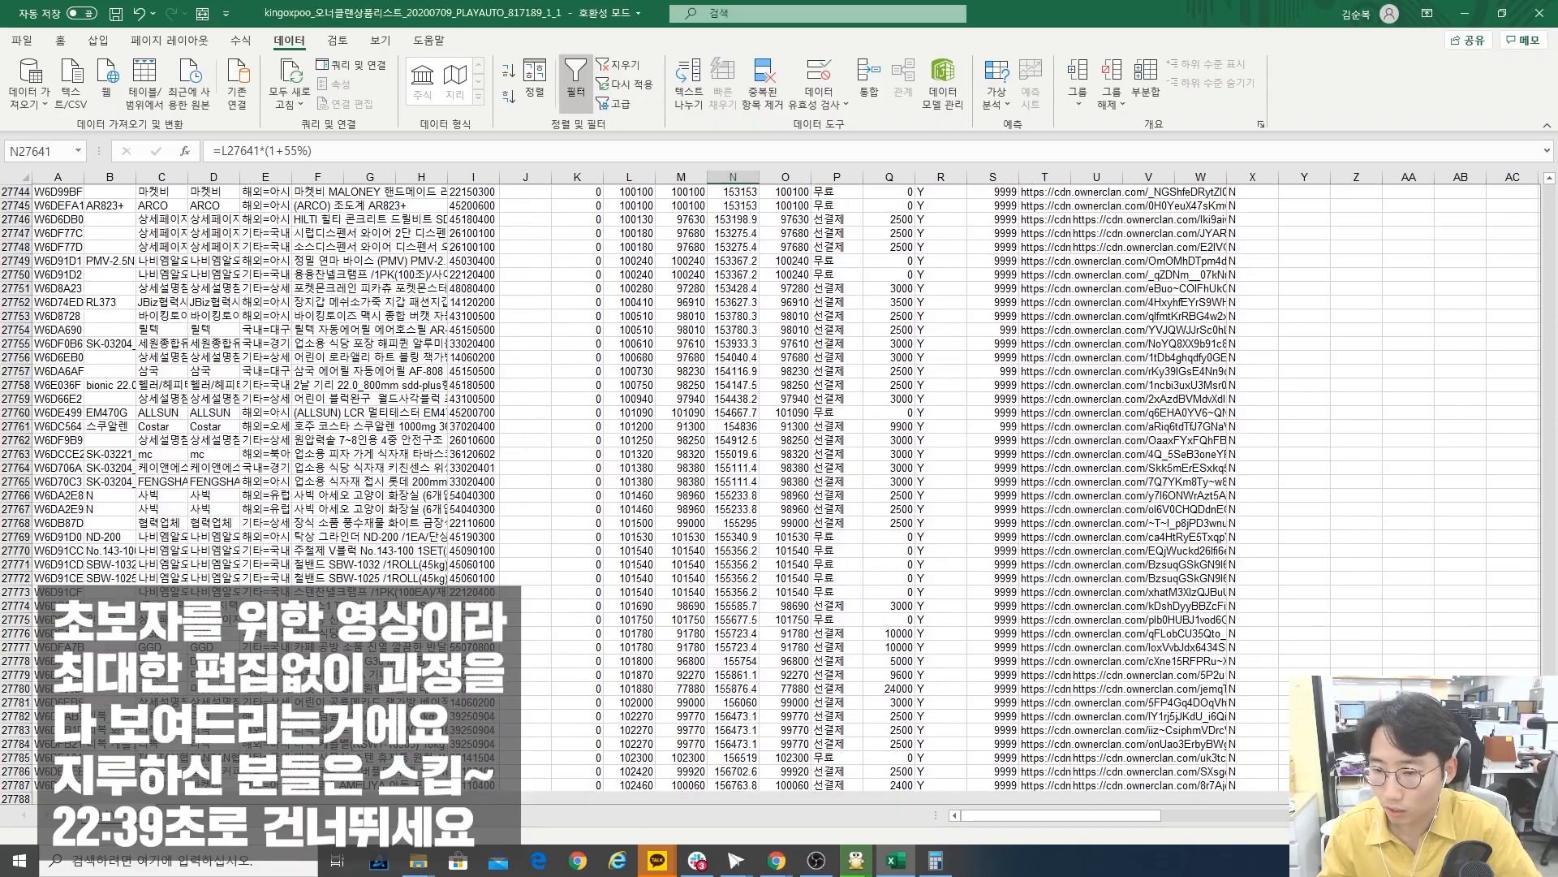
{"action": "scroll", "coordinate": [747, 576], "scroll_direction": "down", "scroll_amount": 20}
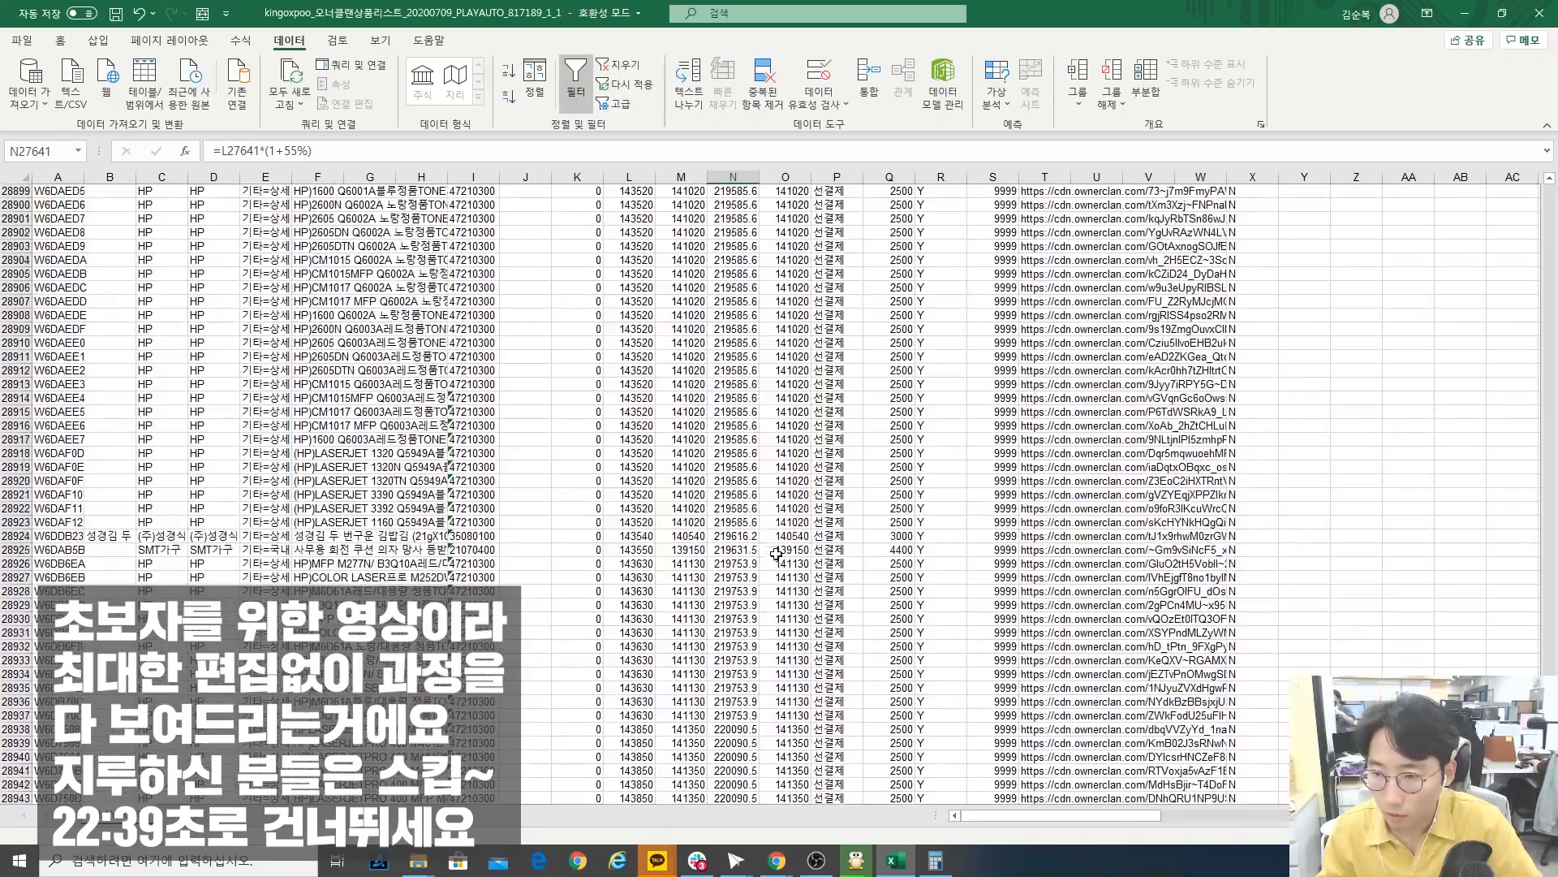
{"action": "key", "text": "F2"}
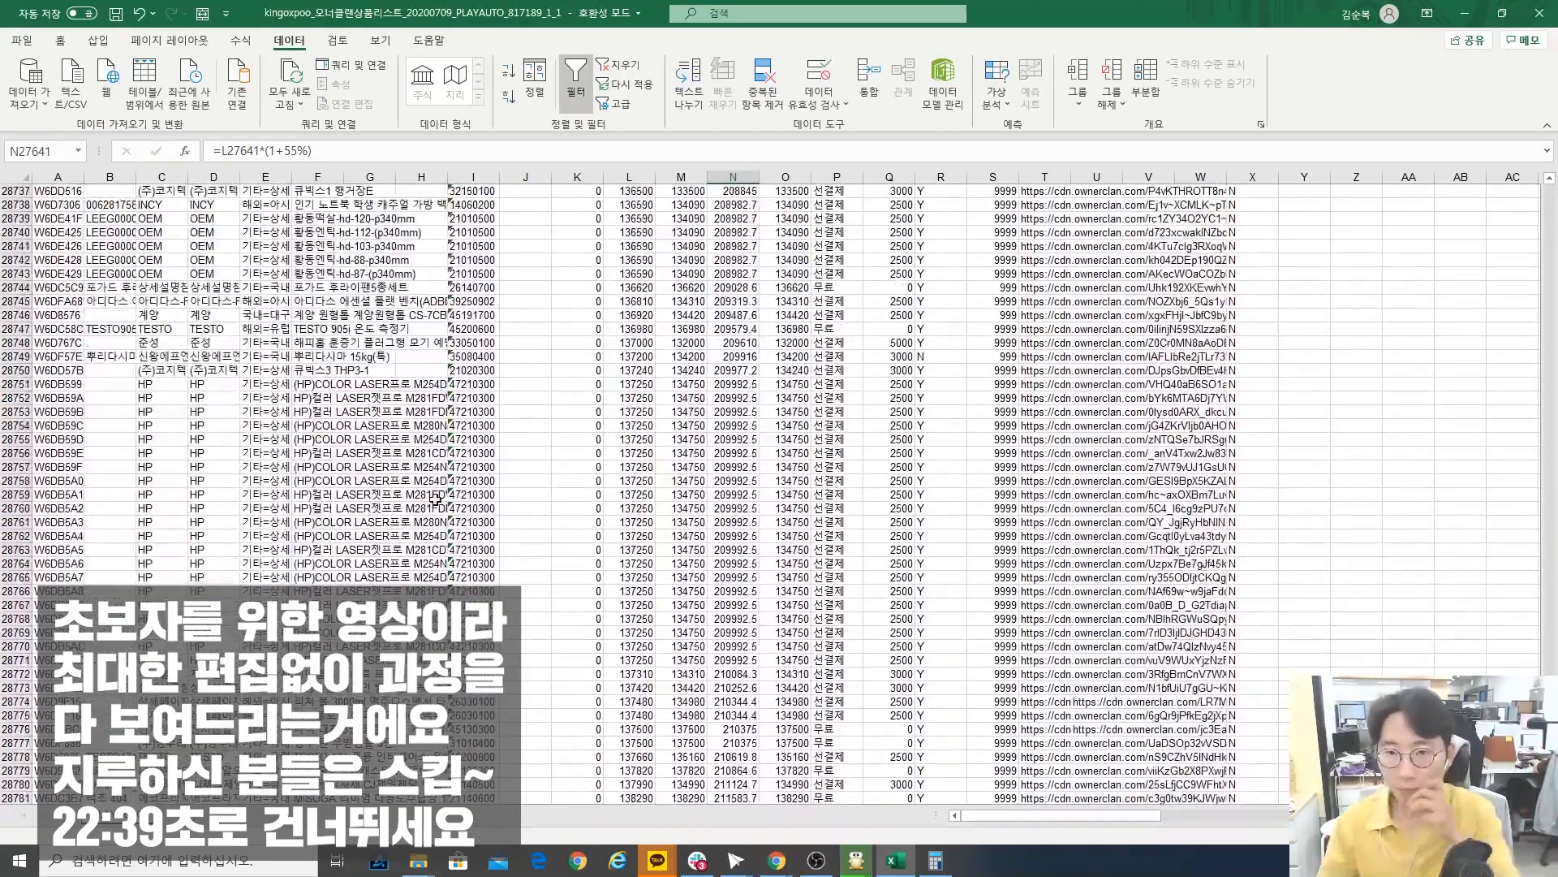
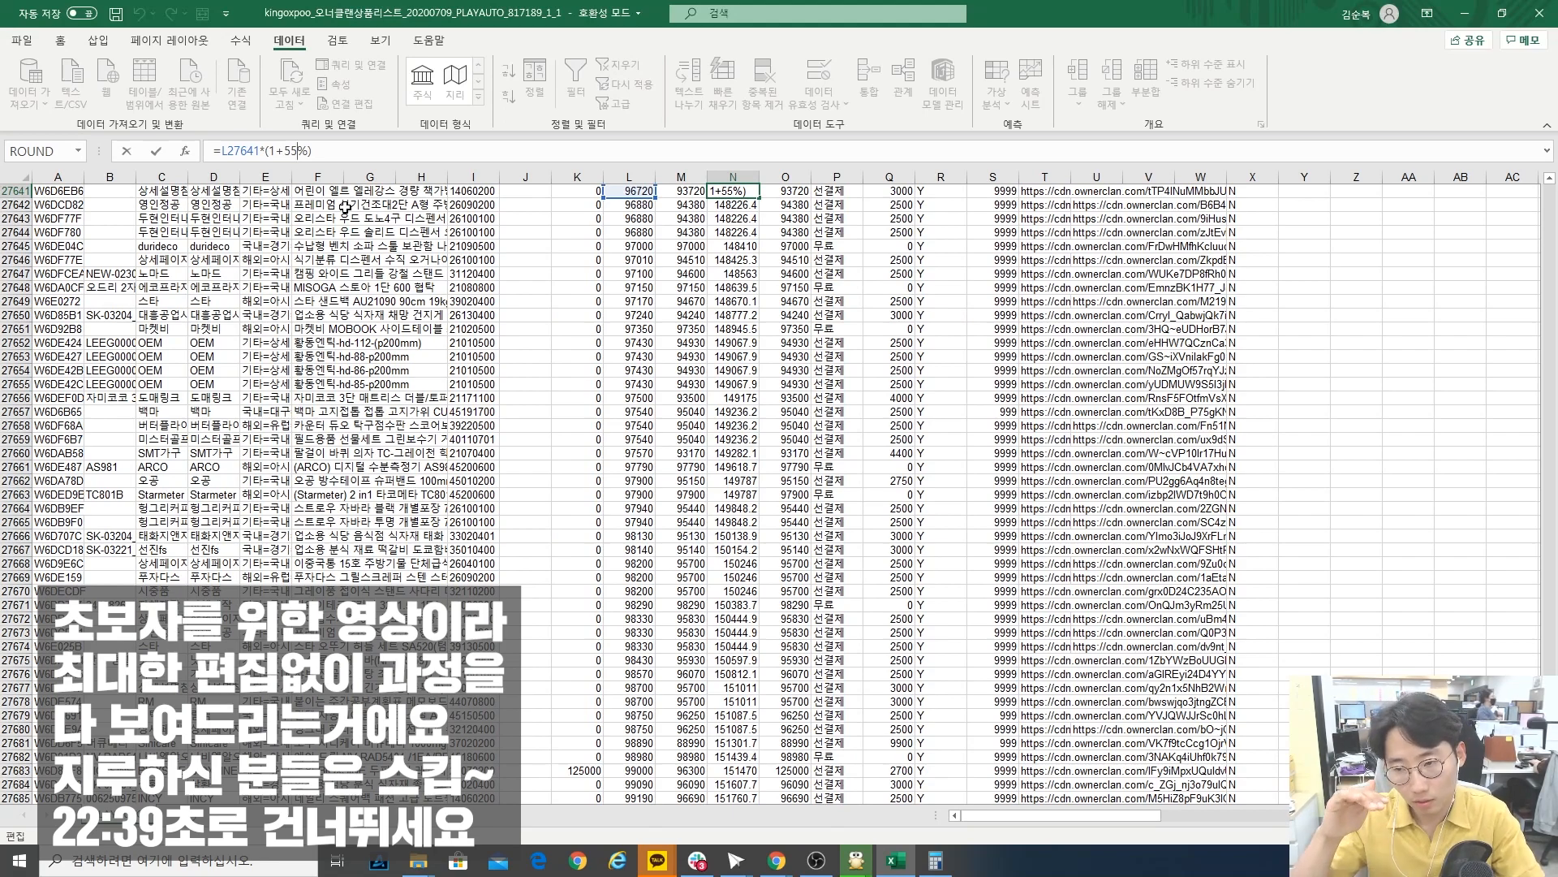
{"action": "left_click_drag", "start_coordinate": [1549, 751], "coordinate": [1550, 766]}
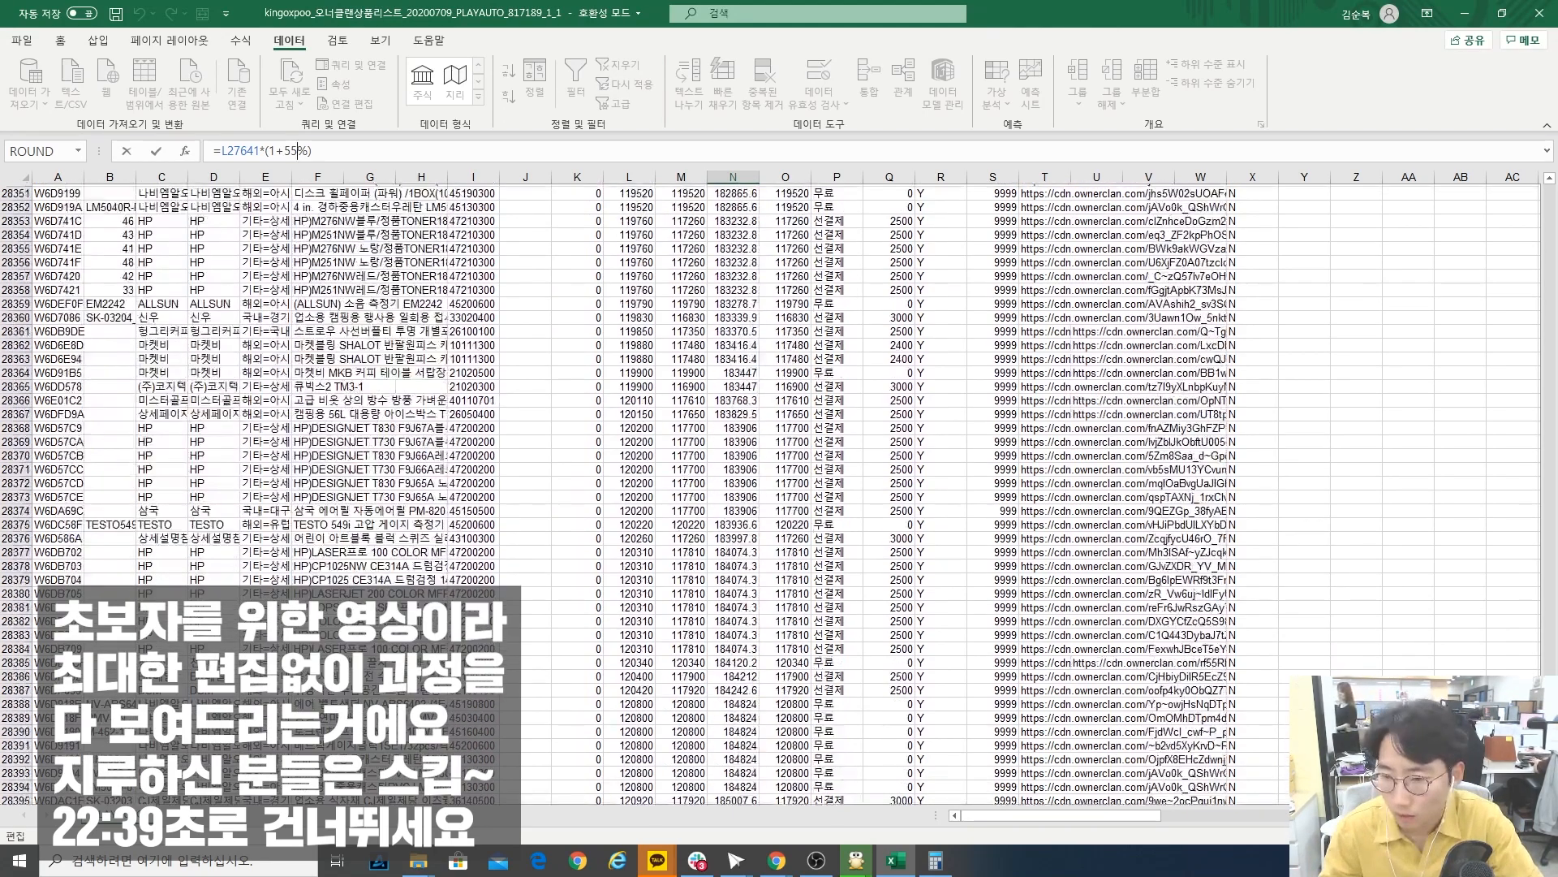
{"action": "scroll", "coordinate": [713, 690], "scroll_direction": "up", "scroll_amount": 16}
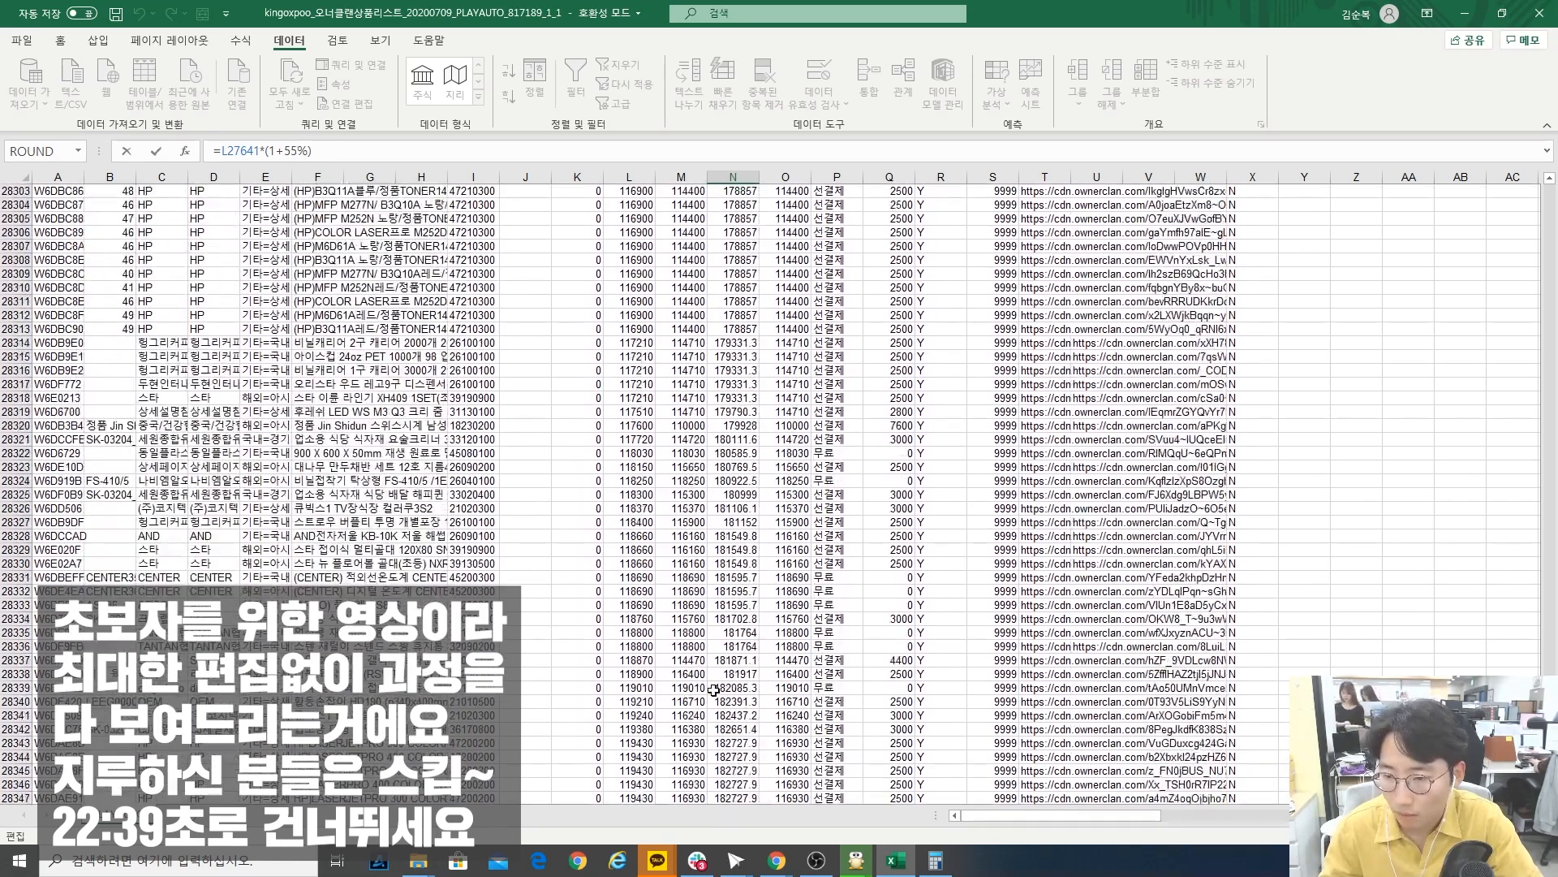
{"action": "left_click", "coordinate": [749, 439]}
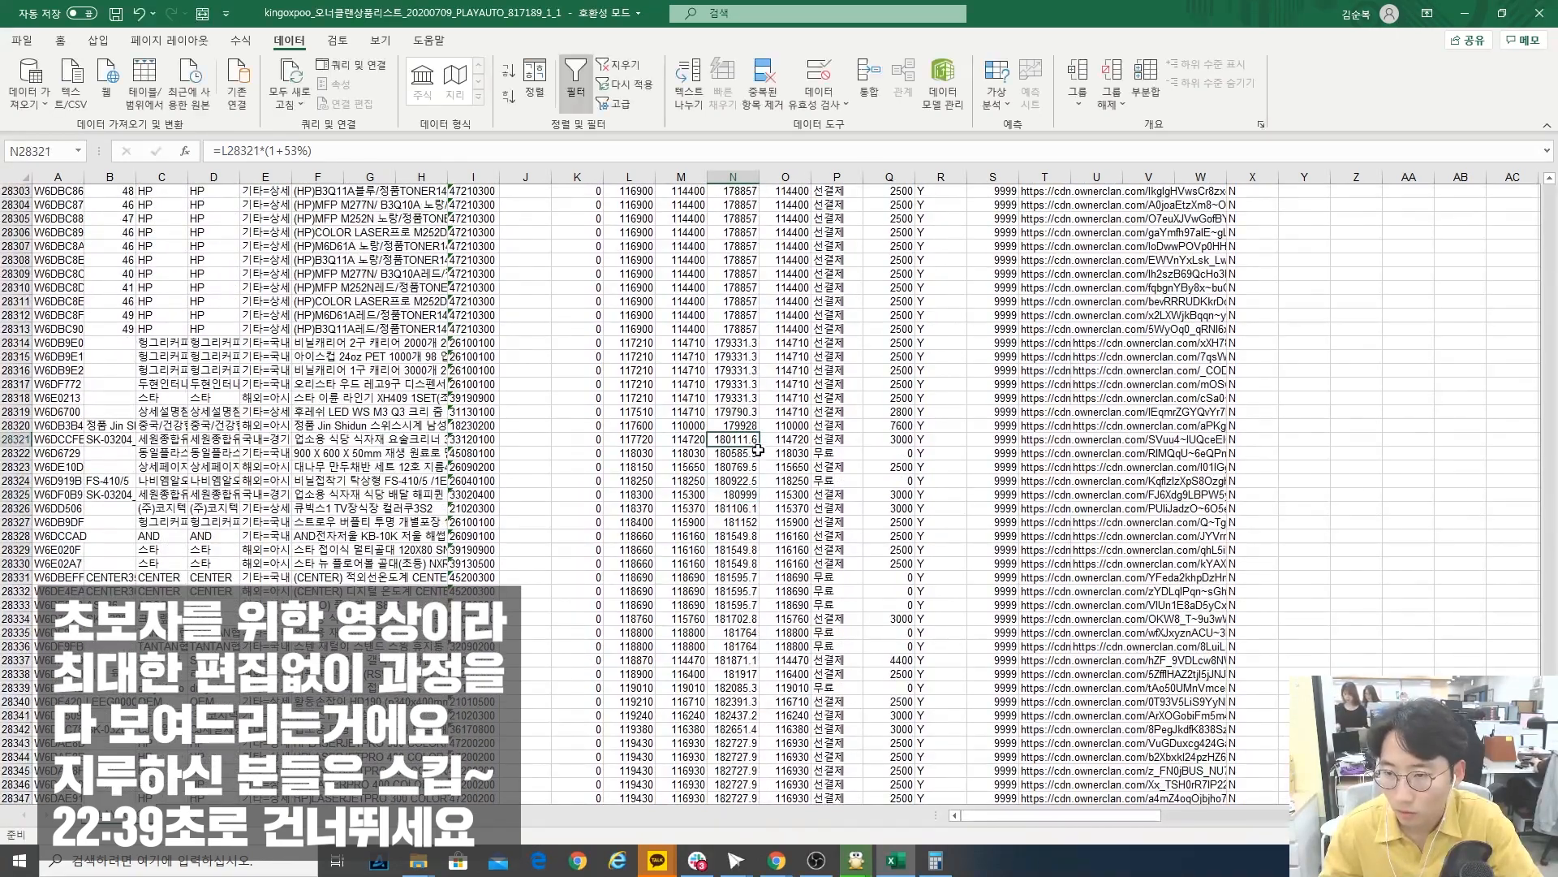
{"action": "left_click", "coordinate": [302, 152]}
{"action": "key", "text": "BackSpace"}
{"action": "type", "text": "0"}
{"action": "key", "text": "Return"}
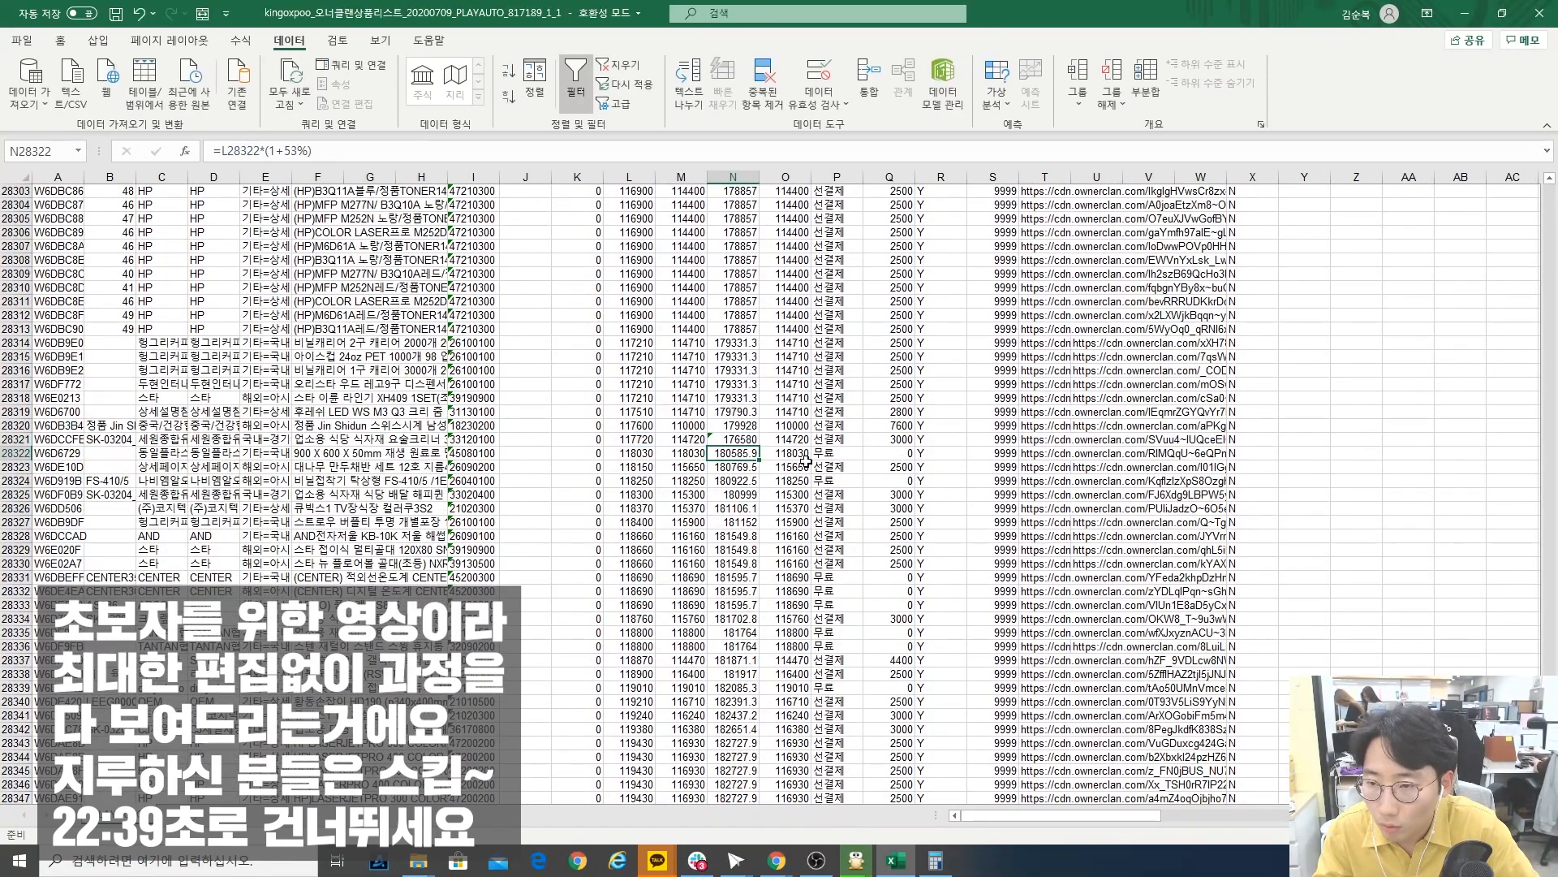
{"action": "left_click_drag", "start_coordinate": [733, 439], "coordinate": [767, 812]}
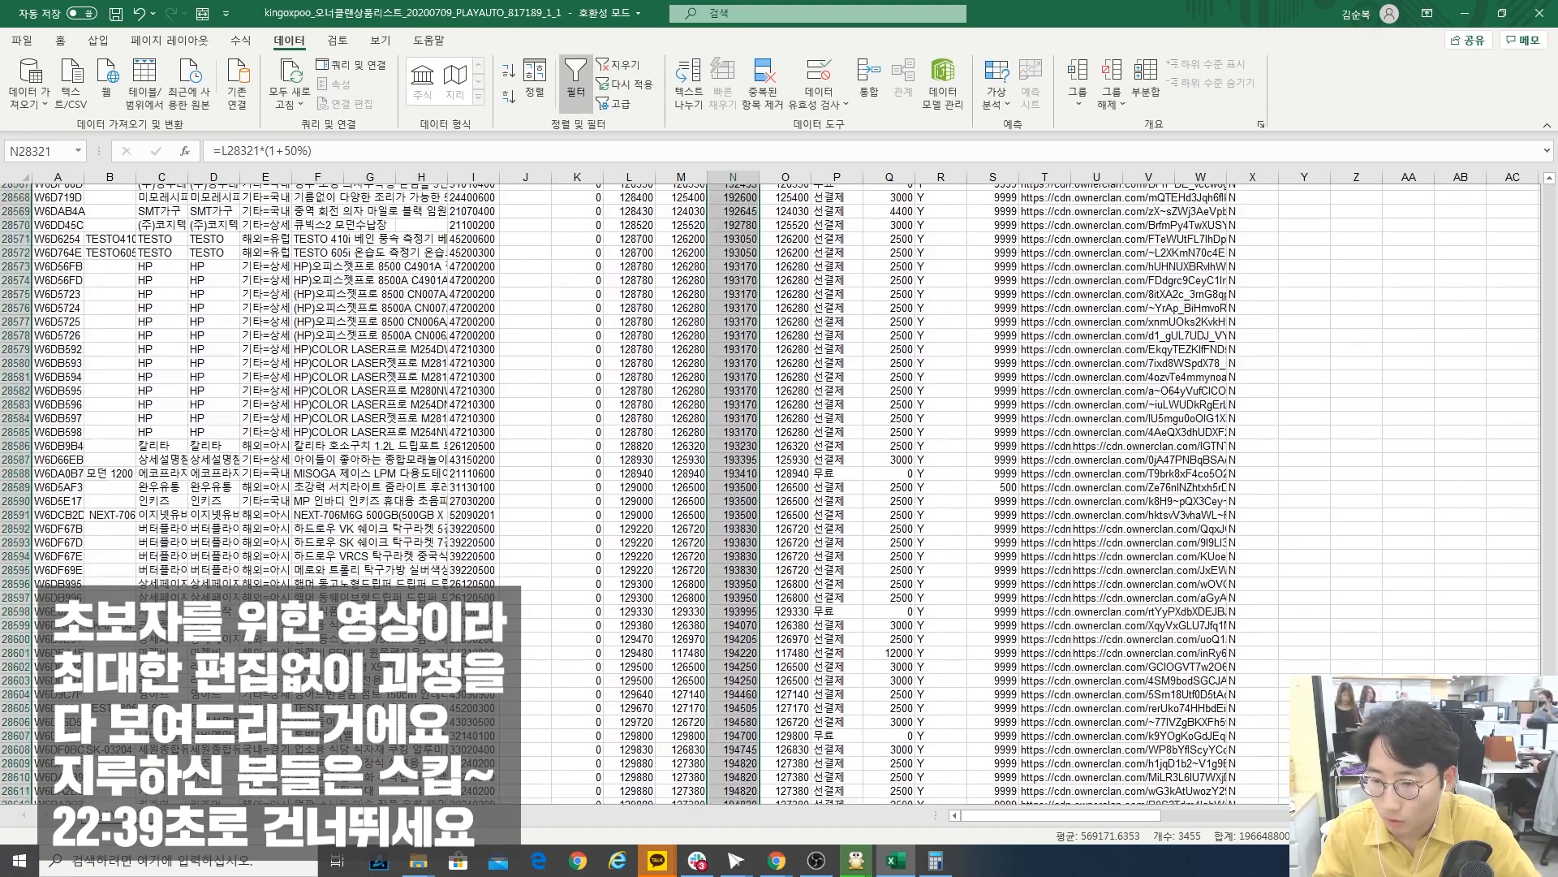
- Set the markup in the N28700 formula to 47%, where prices pass 200000, and fill it down column N
{"action": "scroll", "coordinate": [767, 519], "scroll_direction": "down", "scroll_amount": 20}
{"action": "left_click", "coordinate": [732, 660]}
{"action": "left_click", "coordinate": [300, 152]}
{"action": "key", "text": "BackSpace"}
{"action": "key", "text": "BackSpace"}
{"action": "type", "text": "47%)"}
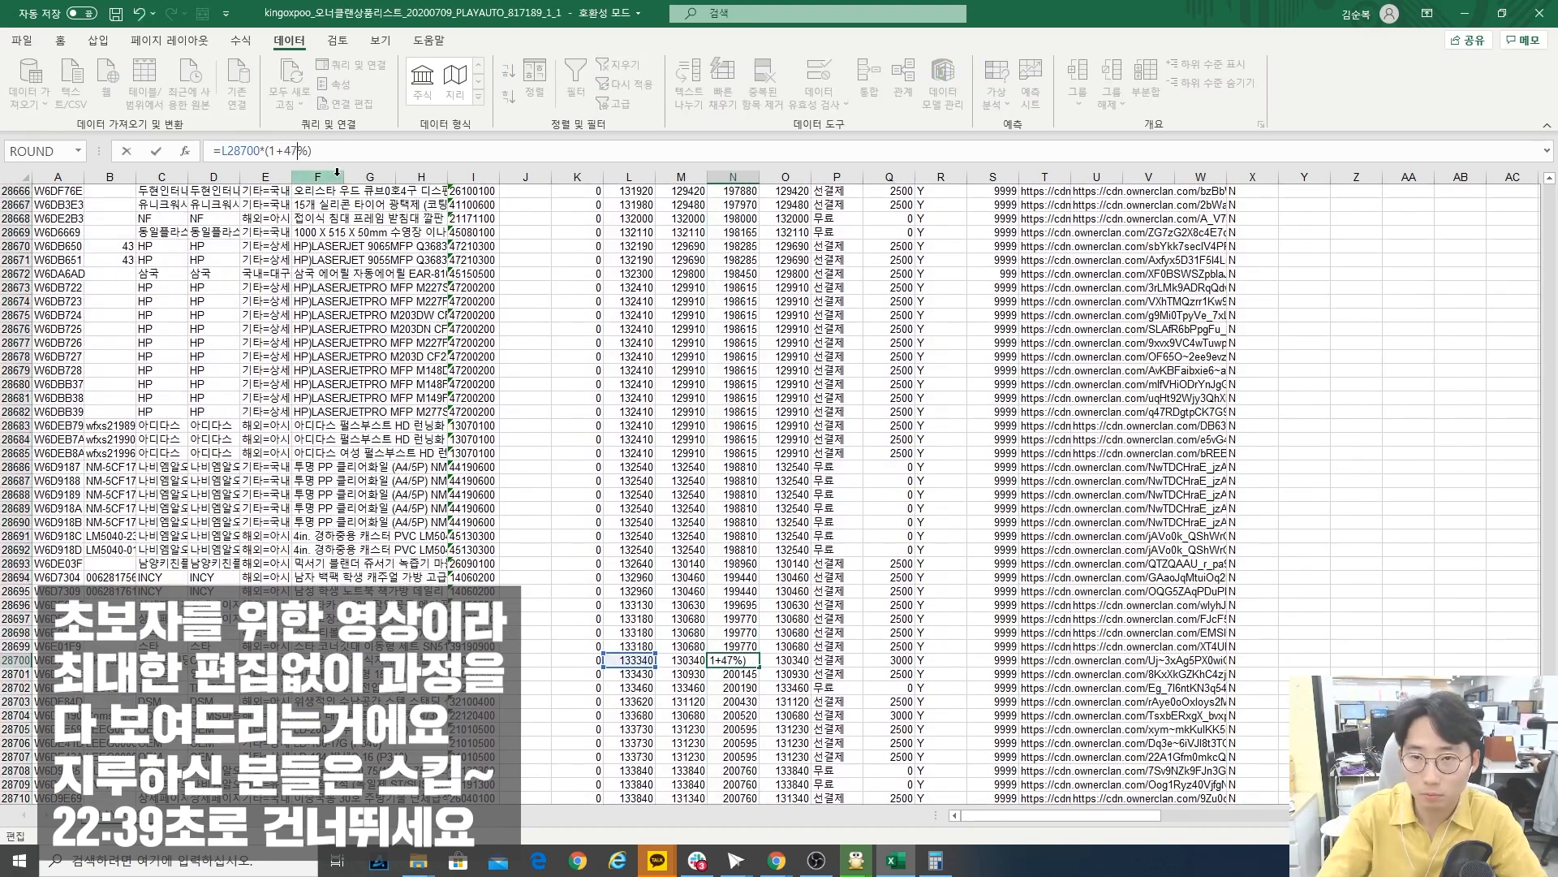
{"action": "key", "text": "ctrl+Return"}
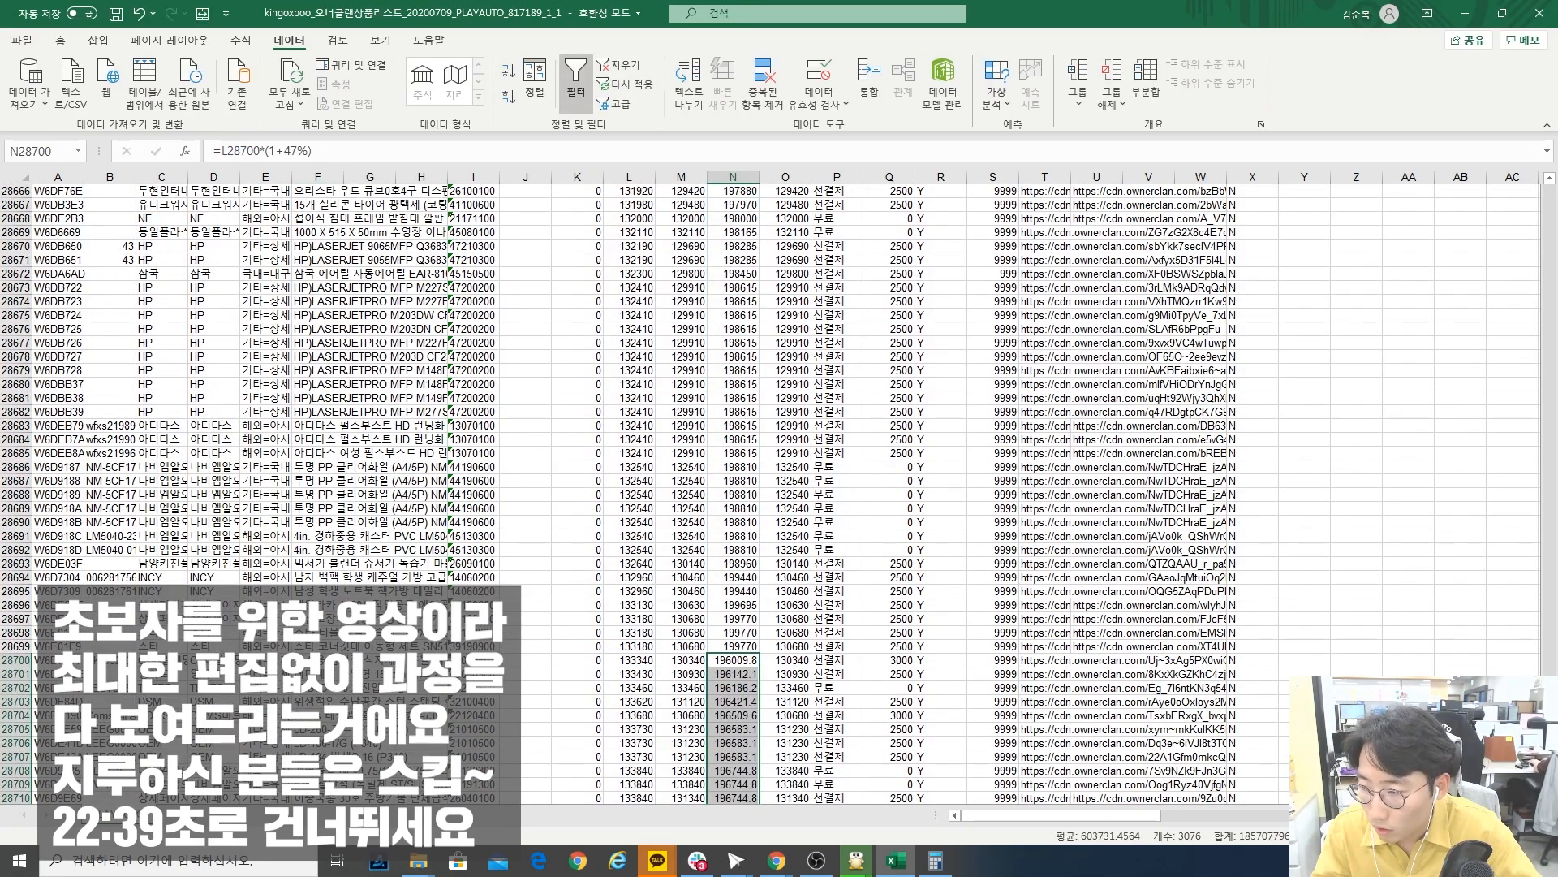
- Set the markup in the N29600 formula to 45%, where prices pass 300000, and fill it down column N
{"action": "scroll", "coordinate": [771, 487], "scroll_direction": "down", "scroll_amount": 20}
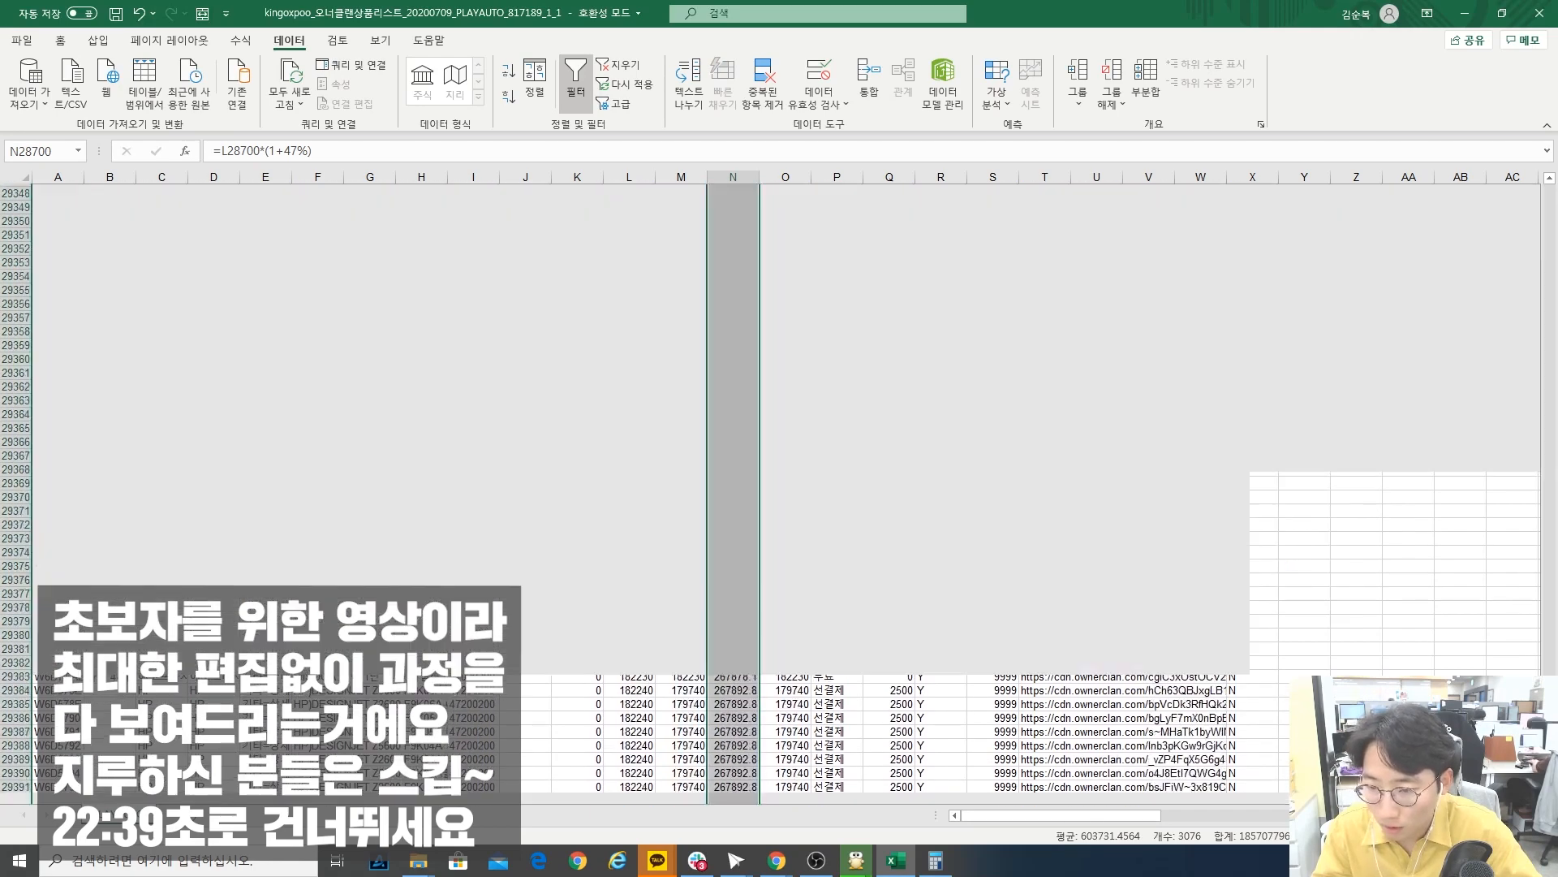
{"action": "scroll", "coordinate": [771, 487], "scroll_direction": "down", "scroll_amount": 20}
{"action": "scroll", "coordinate": [771, 487], "scroll_direction": "up", "scroll_amount": 10}
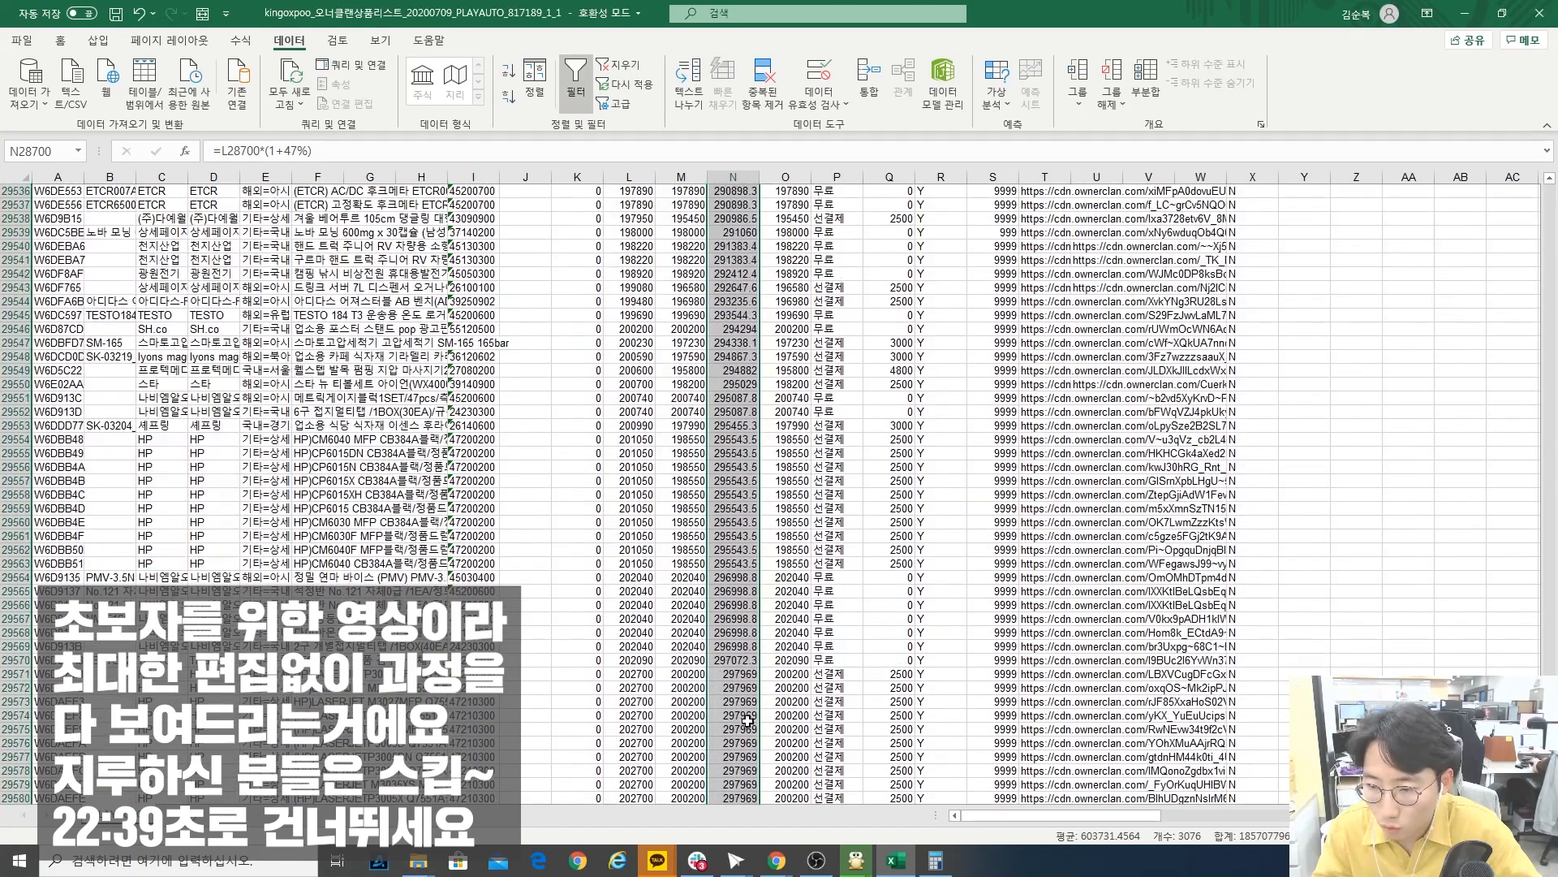
{"action": "left_click", "coordinate": [734, 687]}
{"action": "scroll", "coordinate": [728, 664], "scroll_direction": "down", "scroll_amount": 10}
{"action": "left_click", "coordinate": [734, 672]}
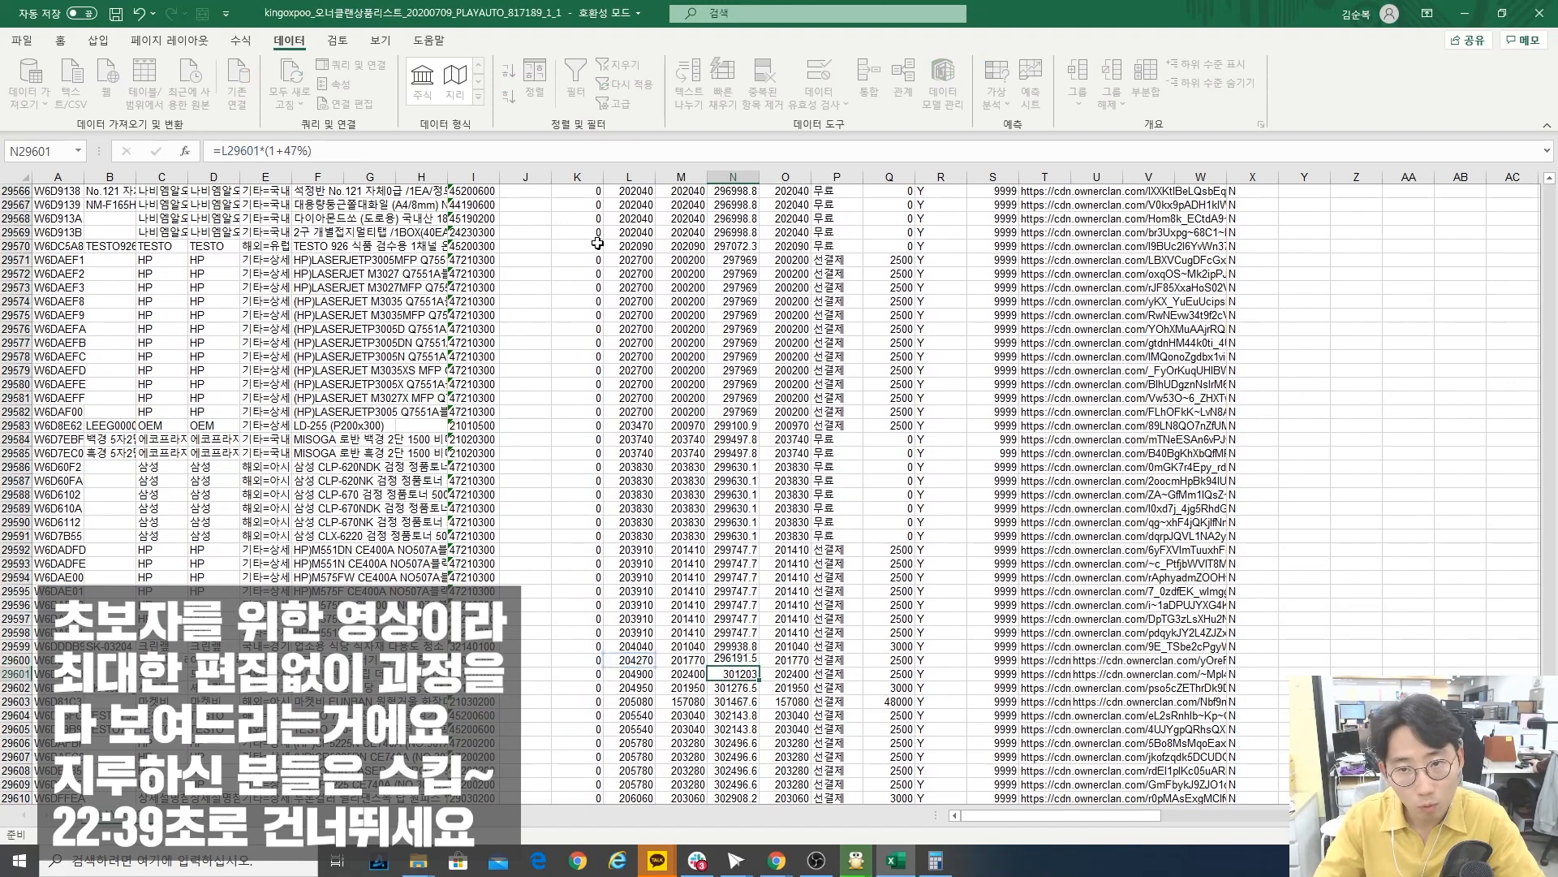
{"action": "left_click", "coordinate": [730, 646]}
{"action": "left_click", "coordinate": [737, 662]}
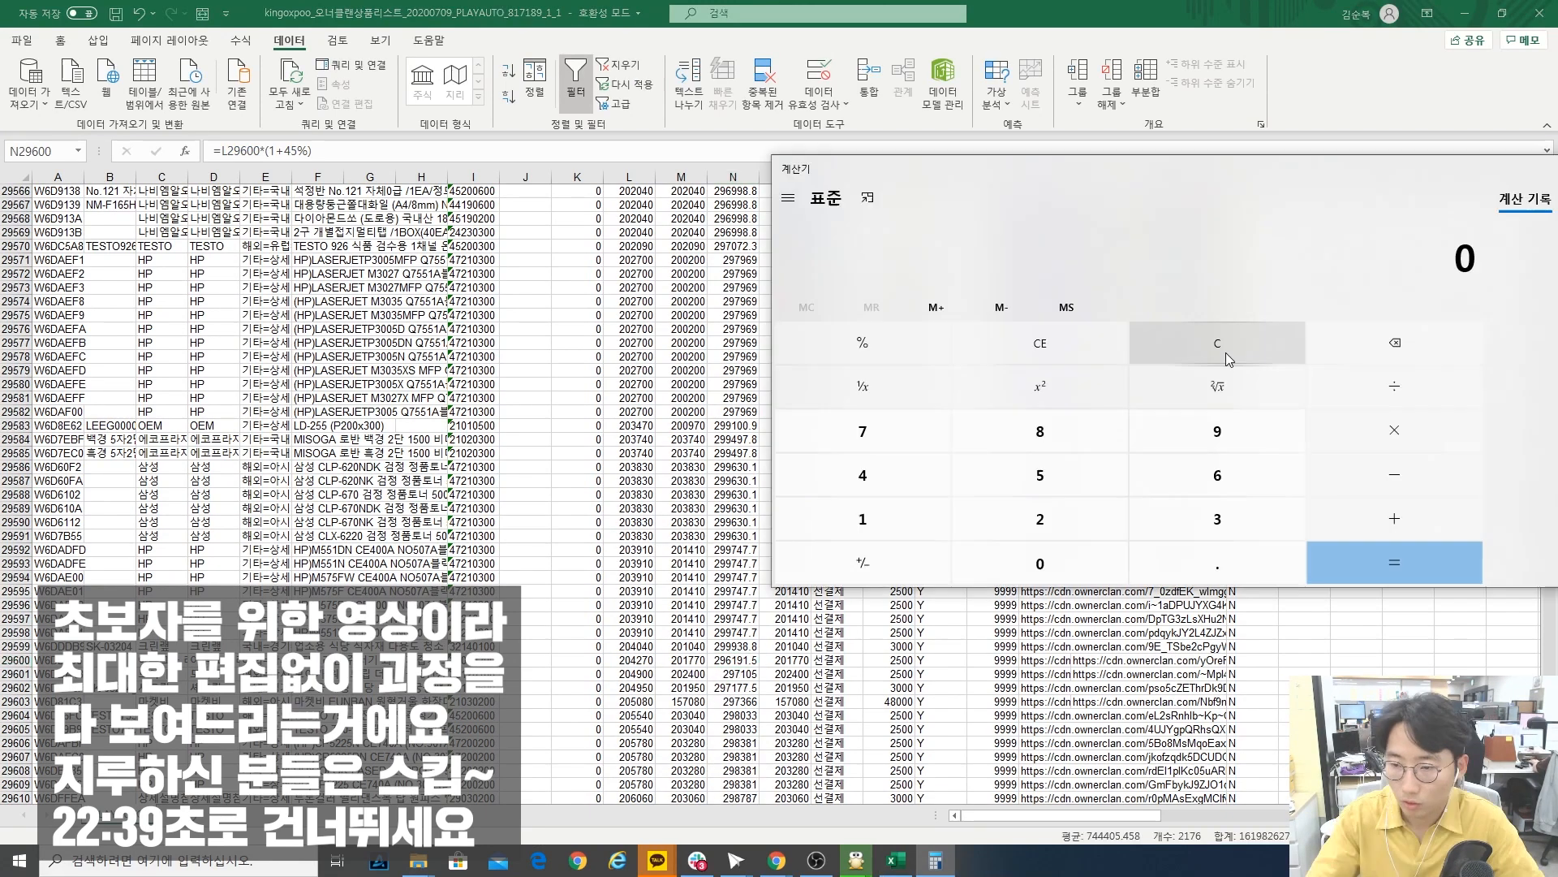
- Multiply the N29600 price of 296191 by 0.84 in Calculator and return to the Excel sheet
{"action": "type", "text": "2961"}
{"action": "type", "text": "91*0.8"}
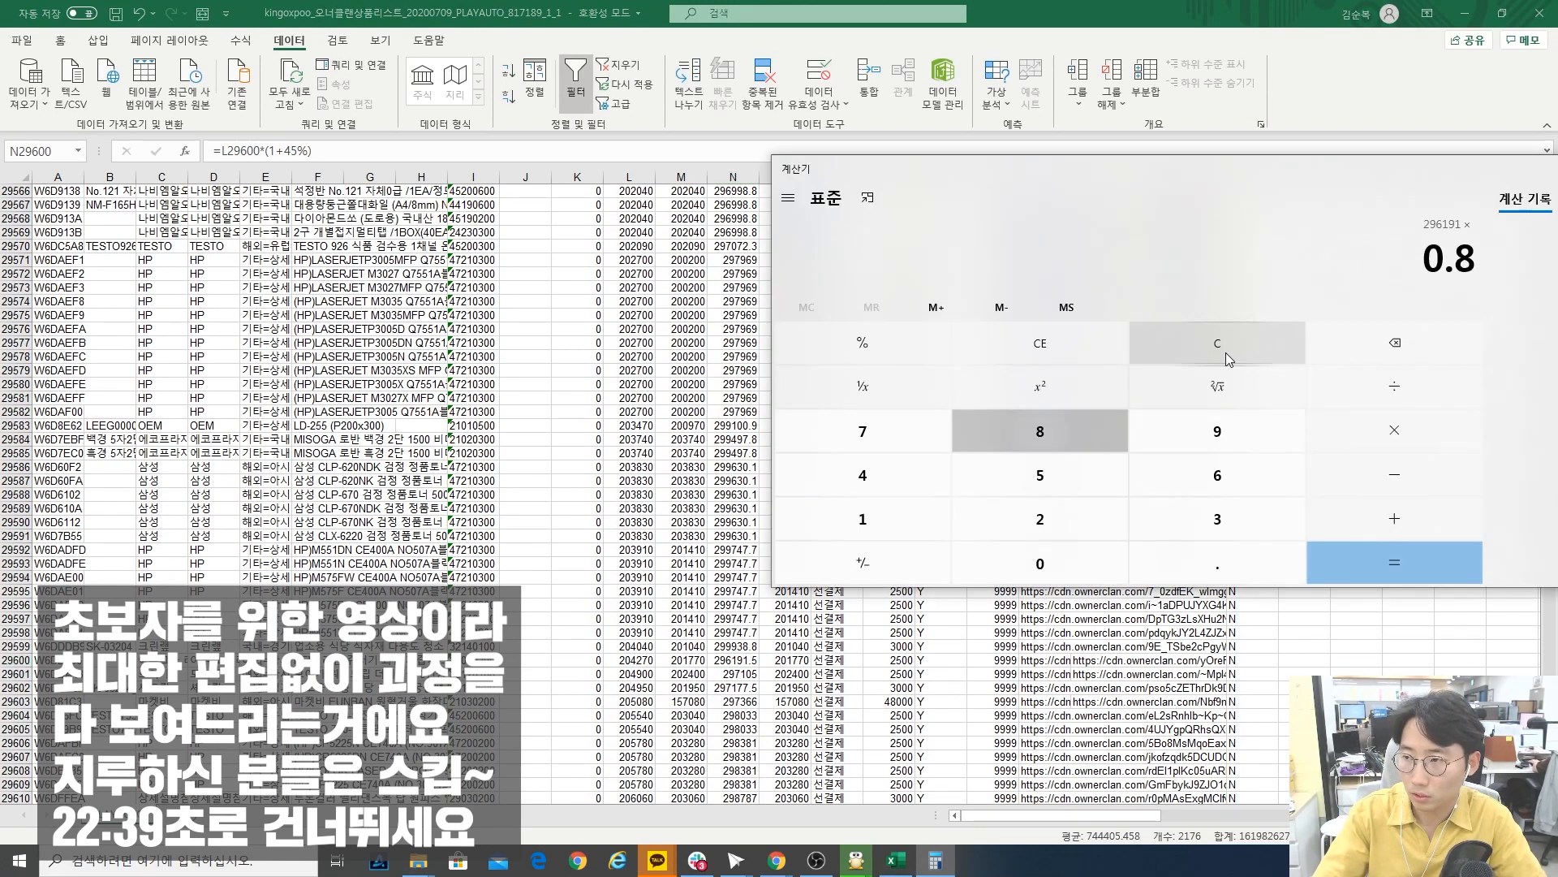
{"action": "type", "text": "4"}
{"action": "key", "text": "Return"}
{"action": "left_click", "coordinate": [936, 862]}
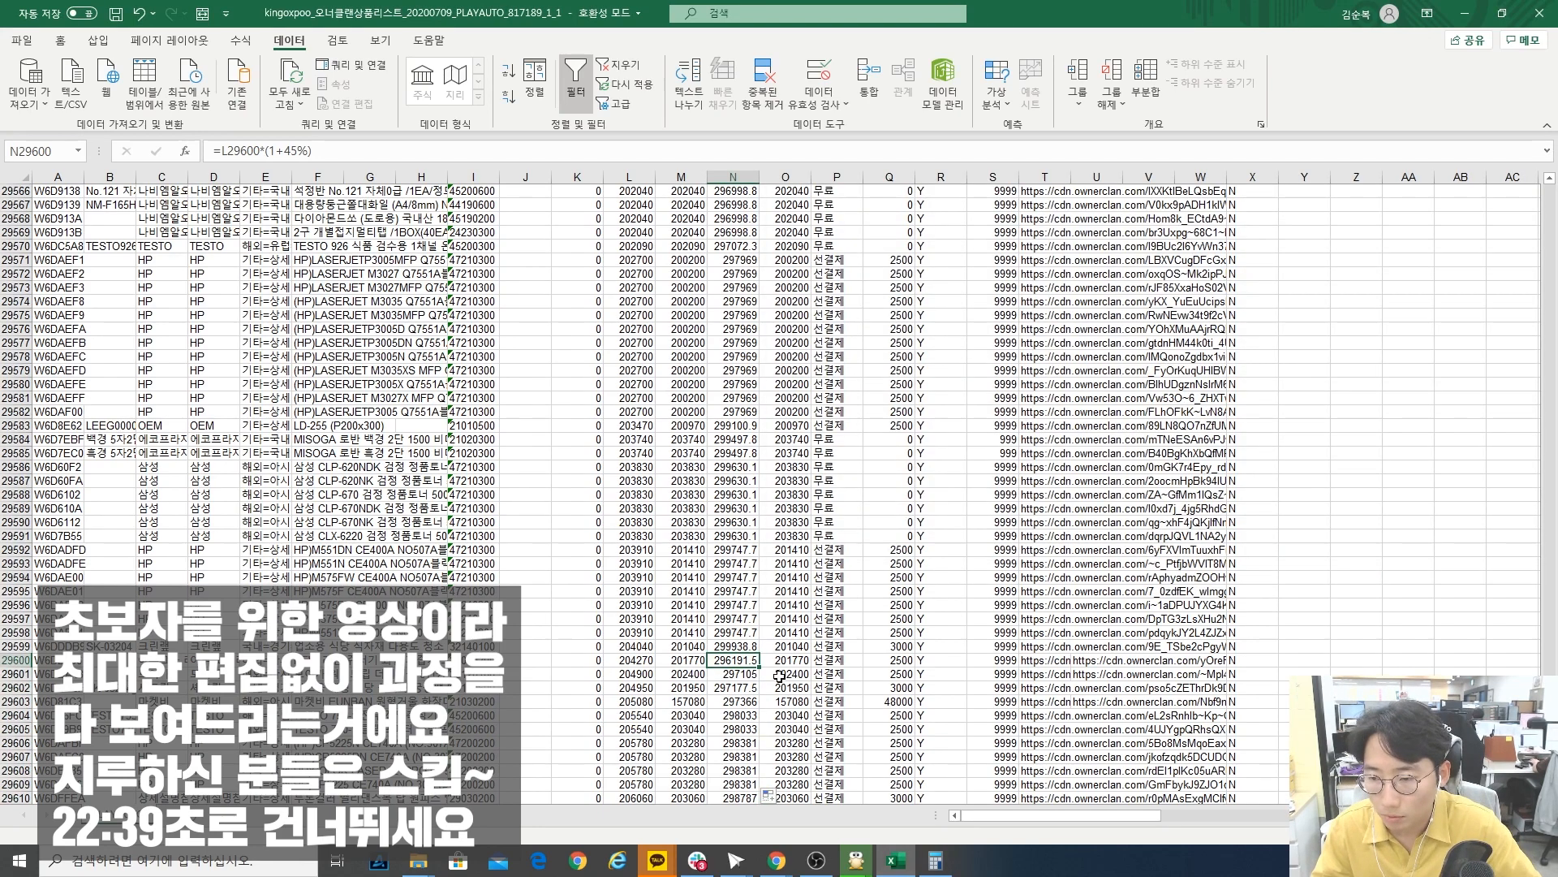
{"action": "left_click", "coordinate": [938, 864]}
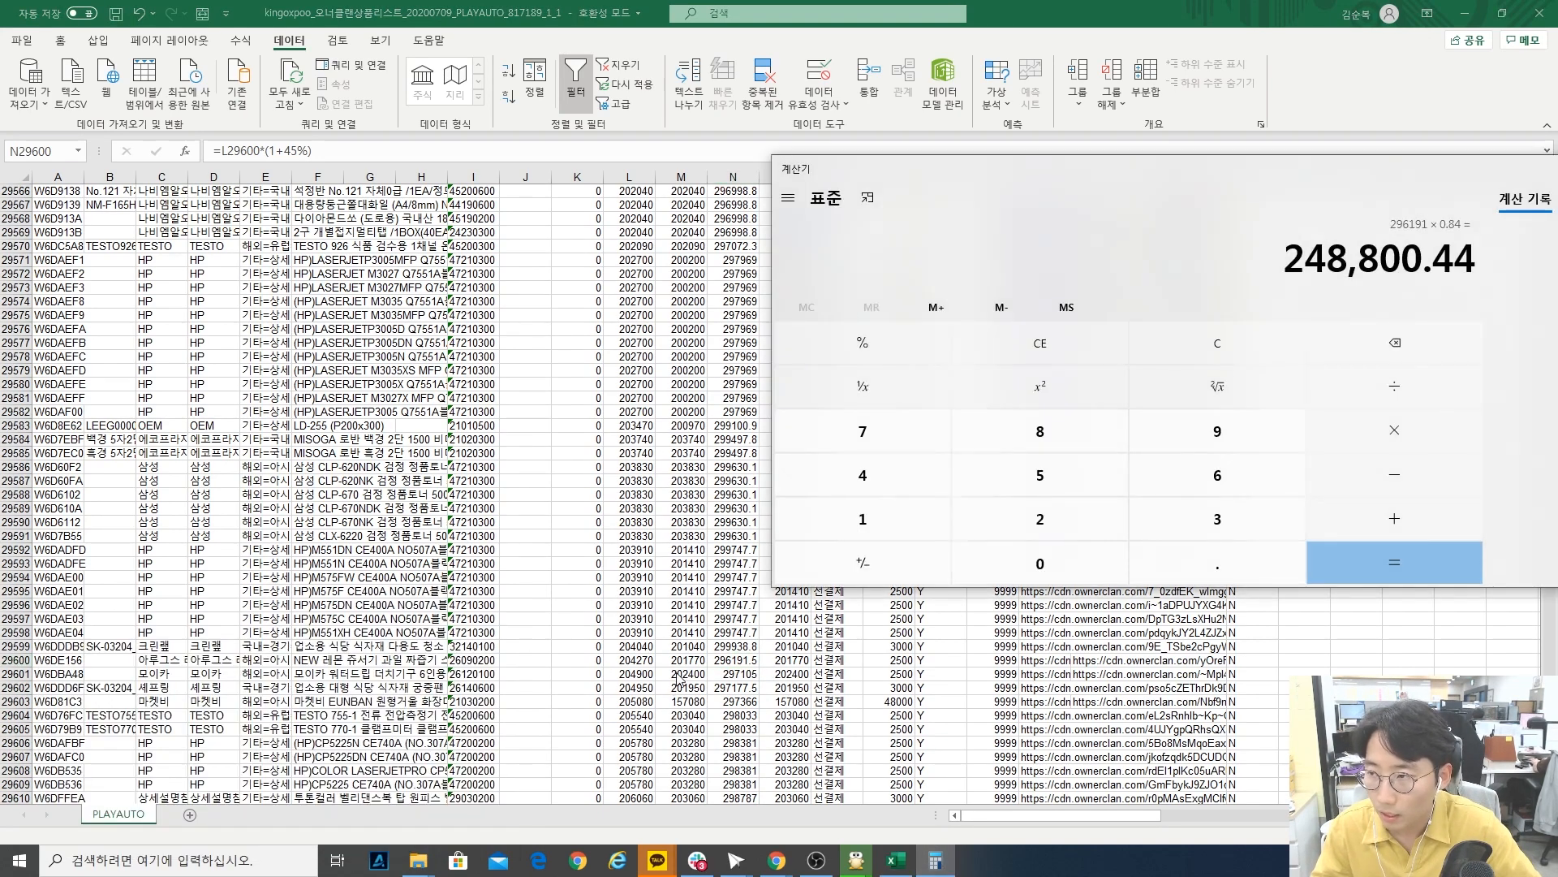
{"action": "left_click", "coordinate": [647, 690]}
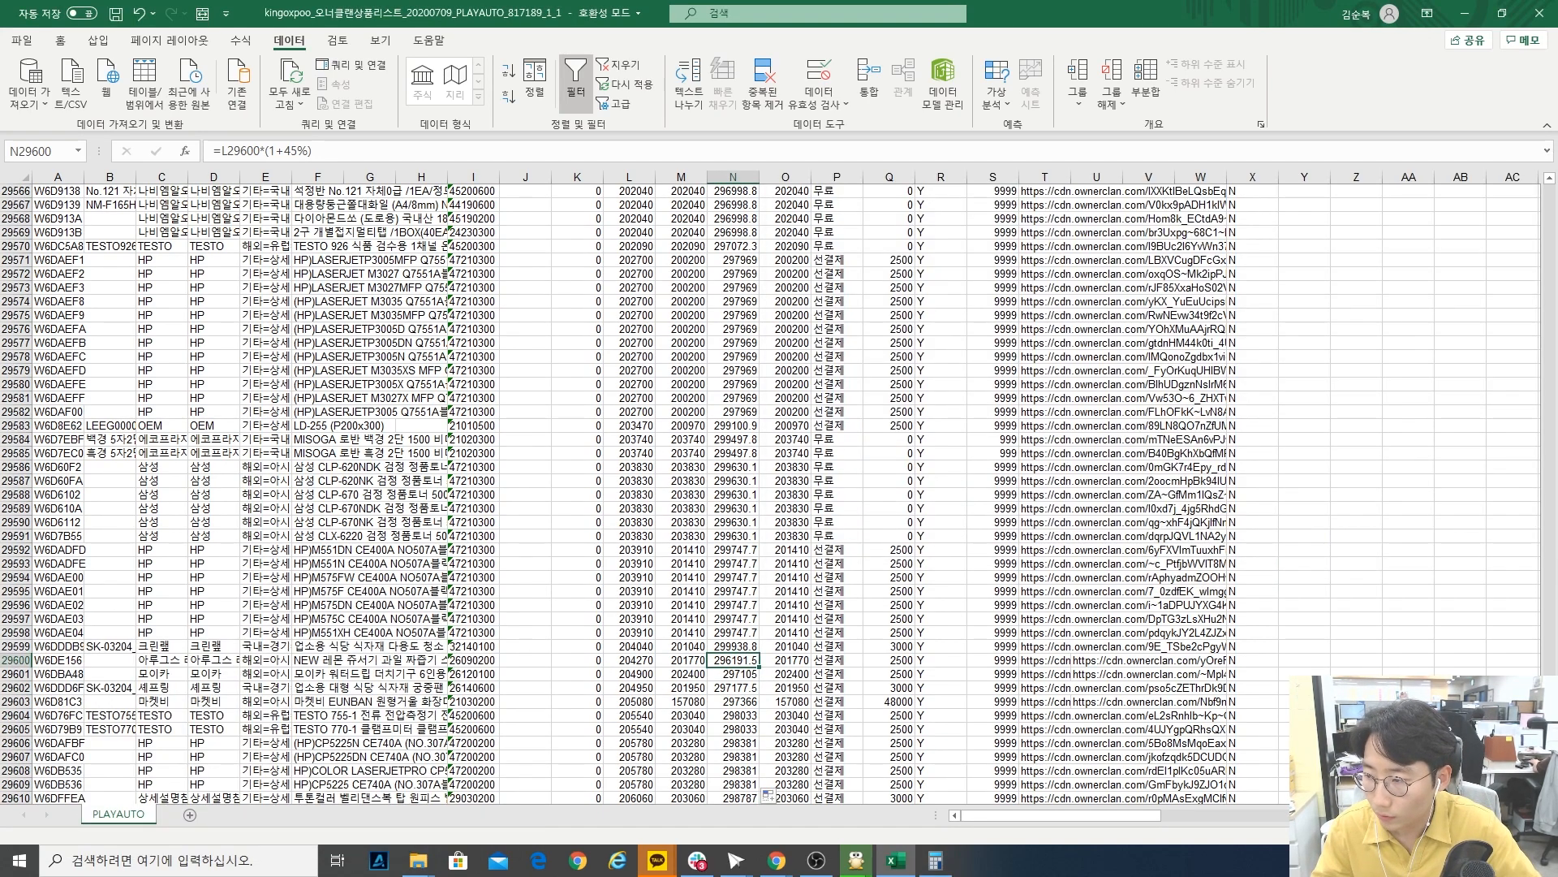
- Set the markup in the N31102 formula to 43%, where prices pass 700000, and fill it down column N
{"action": "scroll", "coordinate": [771, 494], "scroll_direction": "down", "scroll_amount": 20}
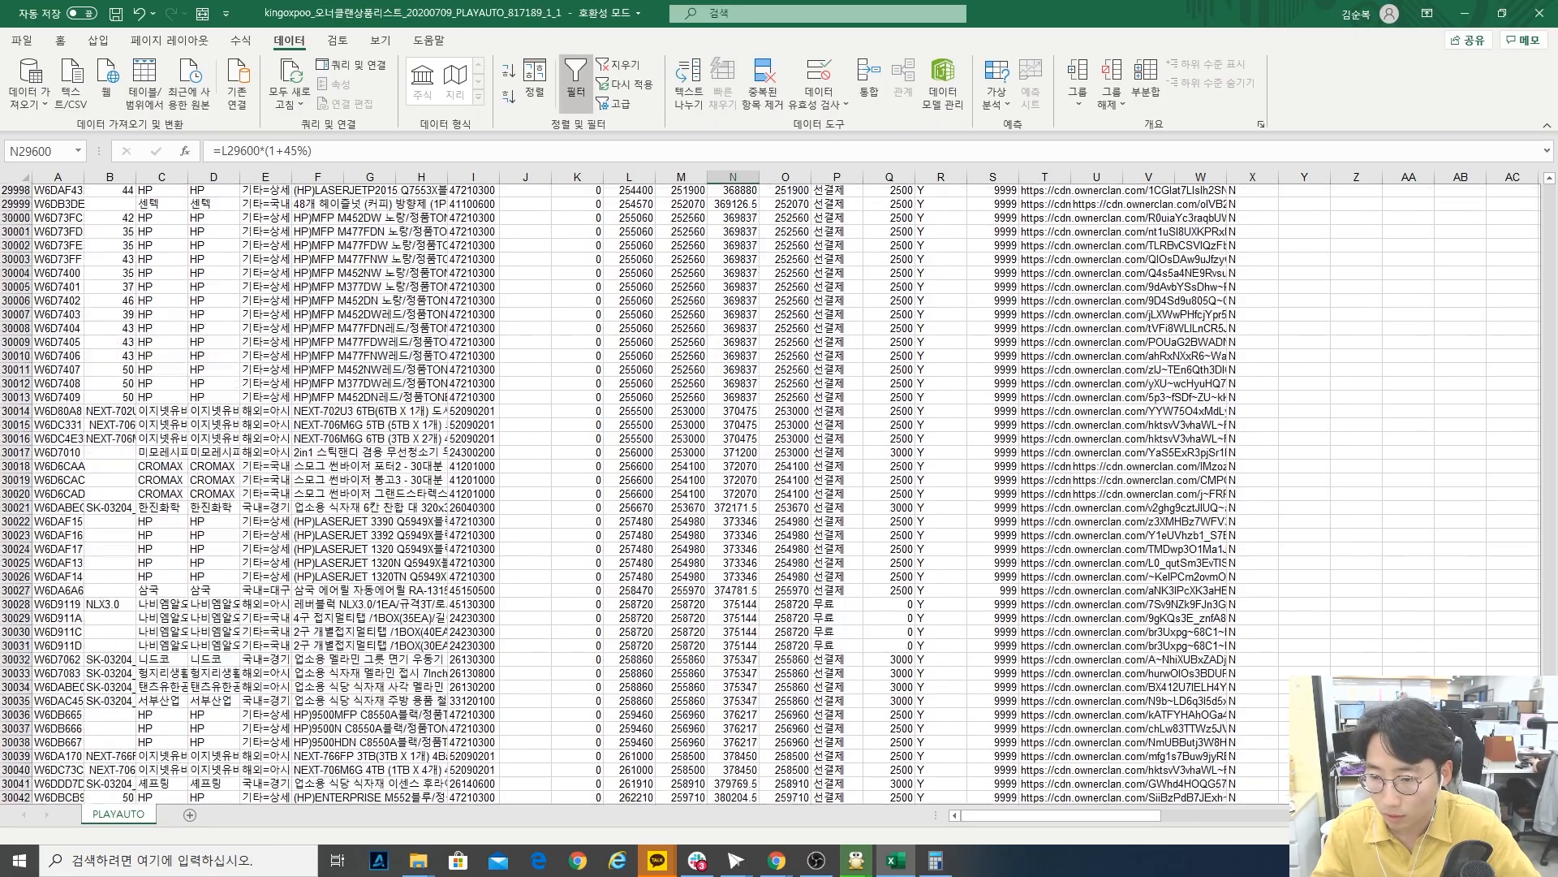
{"action": "scroll", "coordinate": [785, 645], "scroll_direction": "down", "scroll_amount": 20}
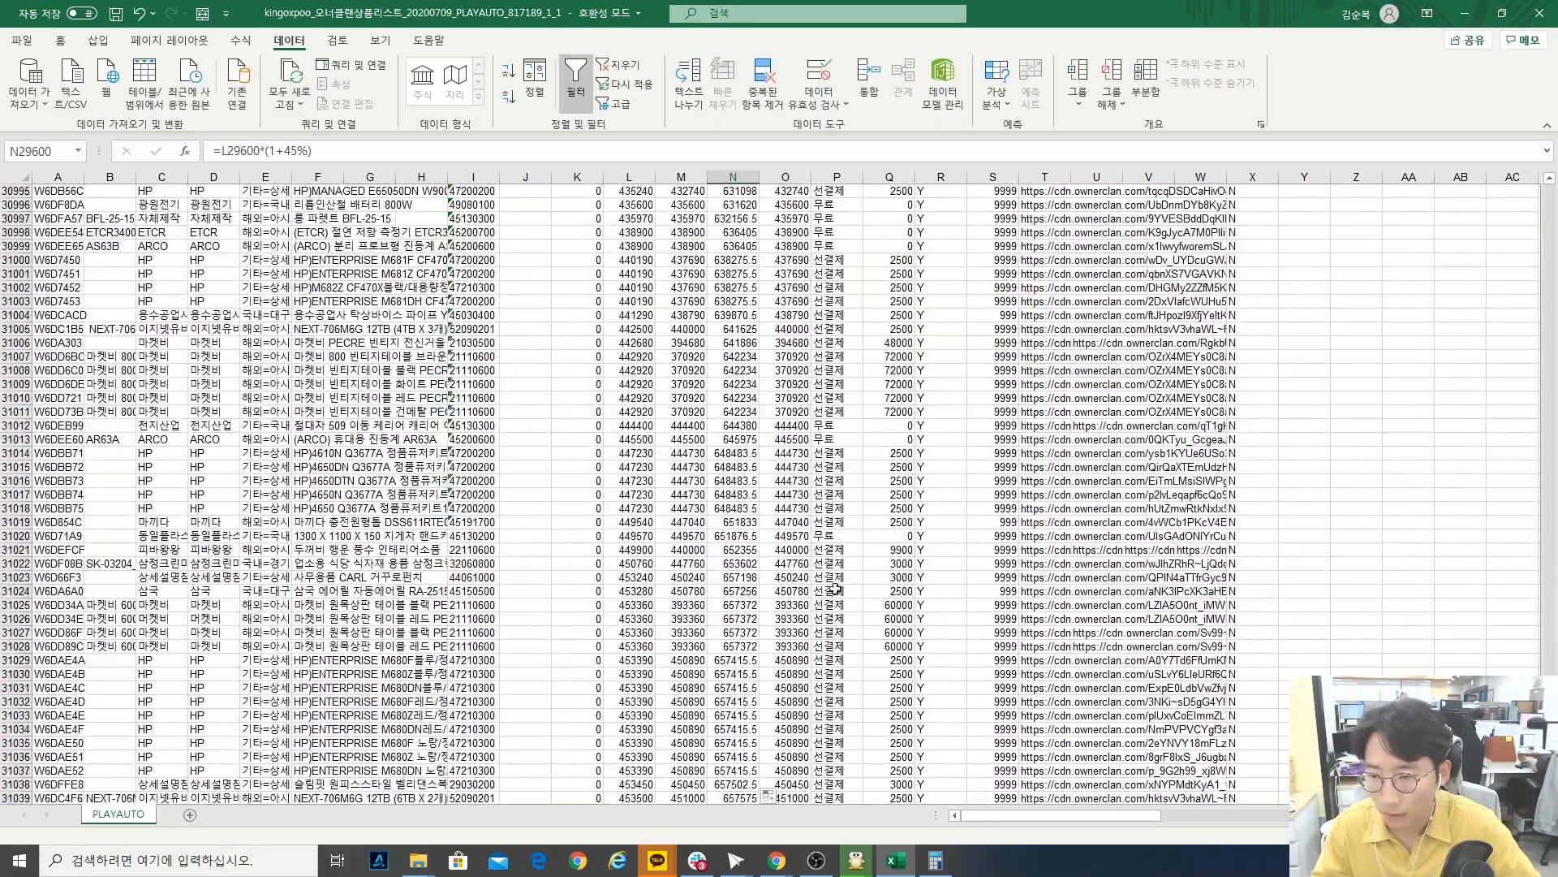
{"action": "scroll", "coordinate": [785, 645], "scroll_direction": "down", "scroll_amount": 20}
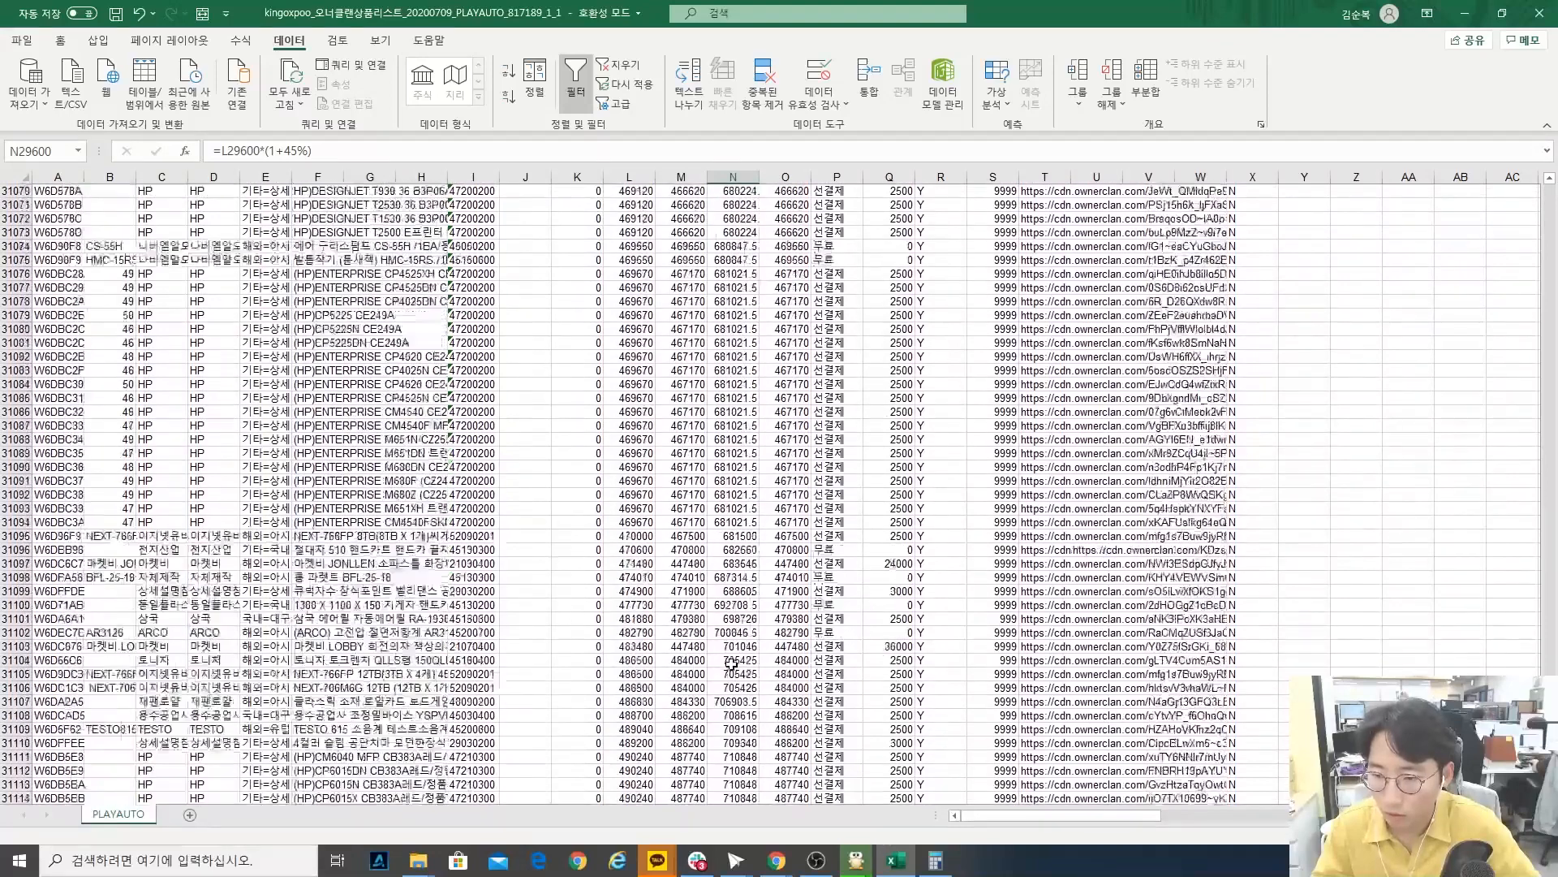
{"action": "left_click", "coordinate": [735, 466]}
{"action": "left_click", "coordinate": [297, 154]}
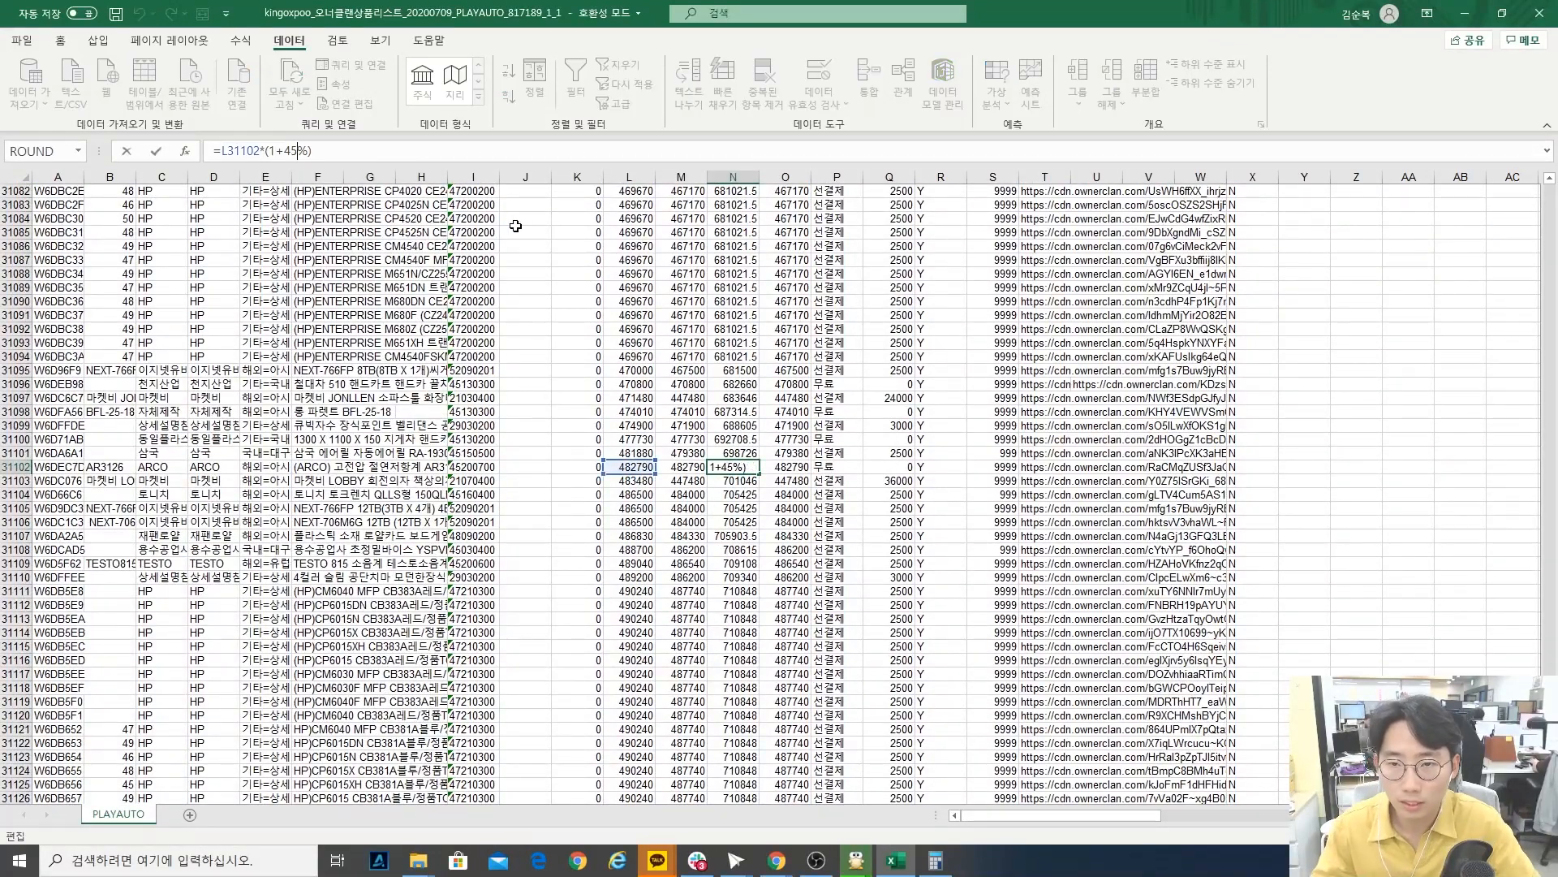
{"action": "key", "text": "BackSpace"}
{"action": "type", "text": "3"}
{"action": "key", "text": "Return"}
{"action": "left_click", "coordinate": [734, 467]}
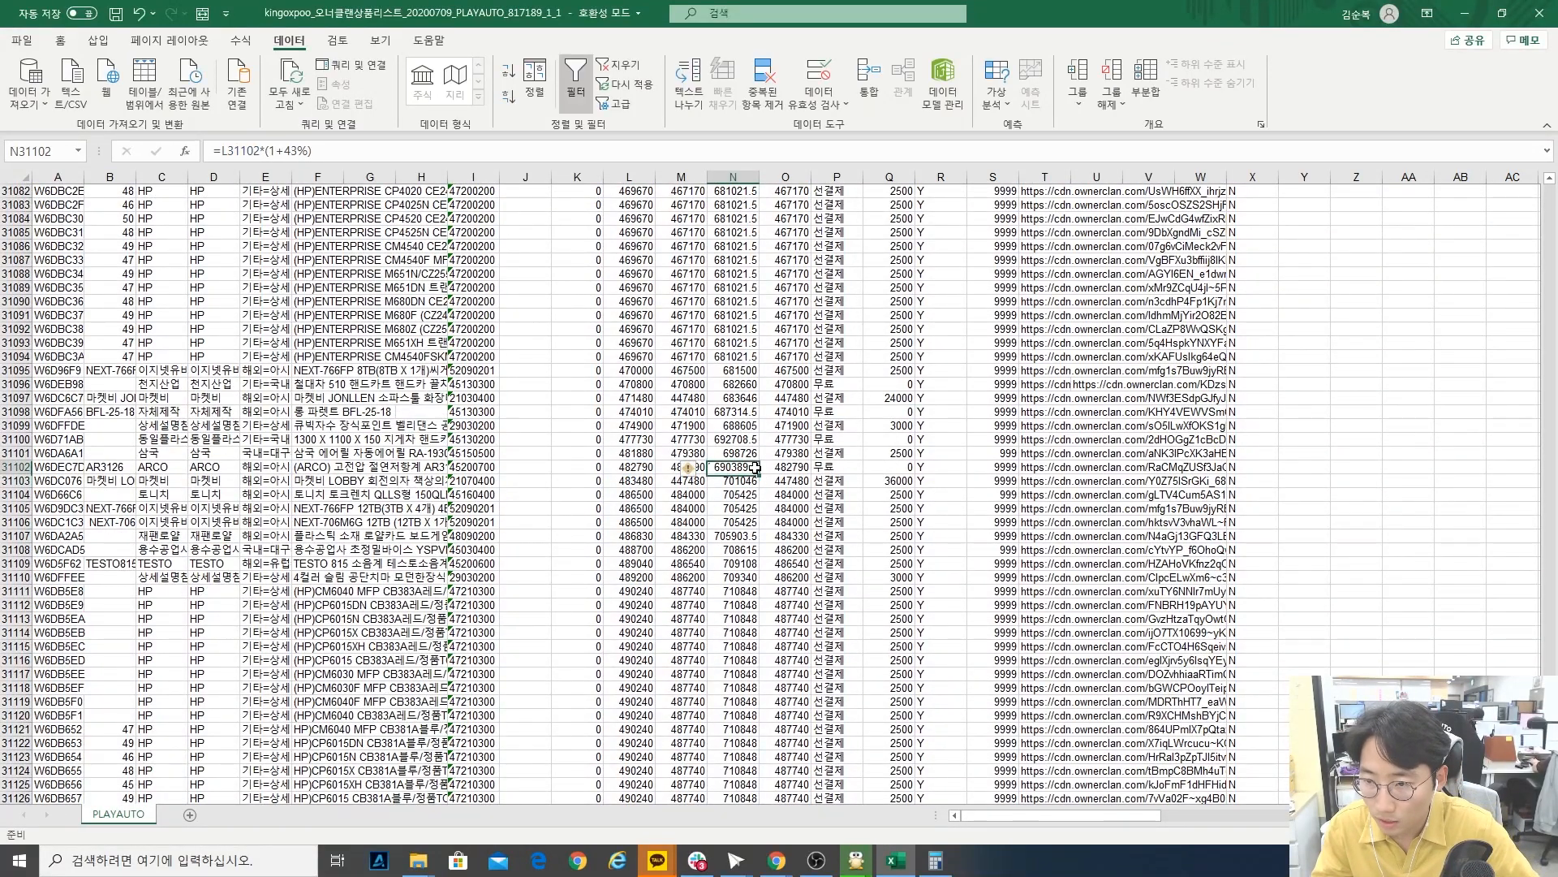
{"action": "double_click", "coordinate": [759, 473]}
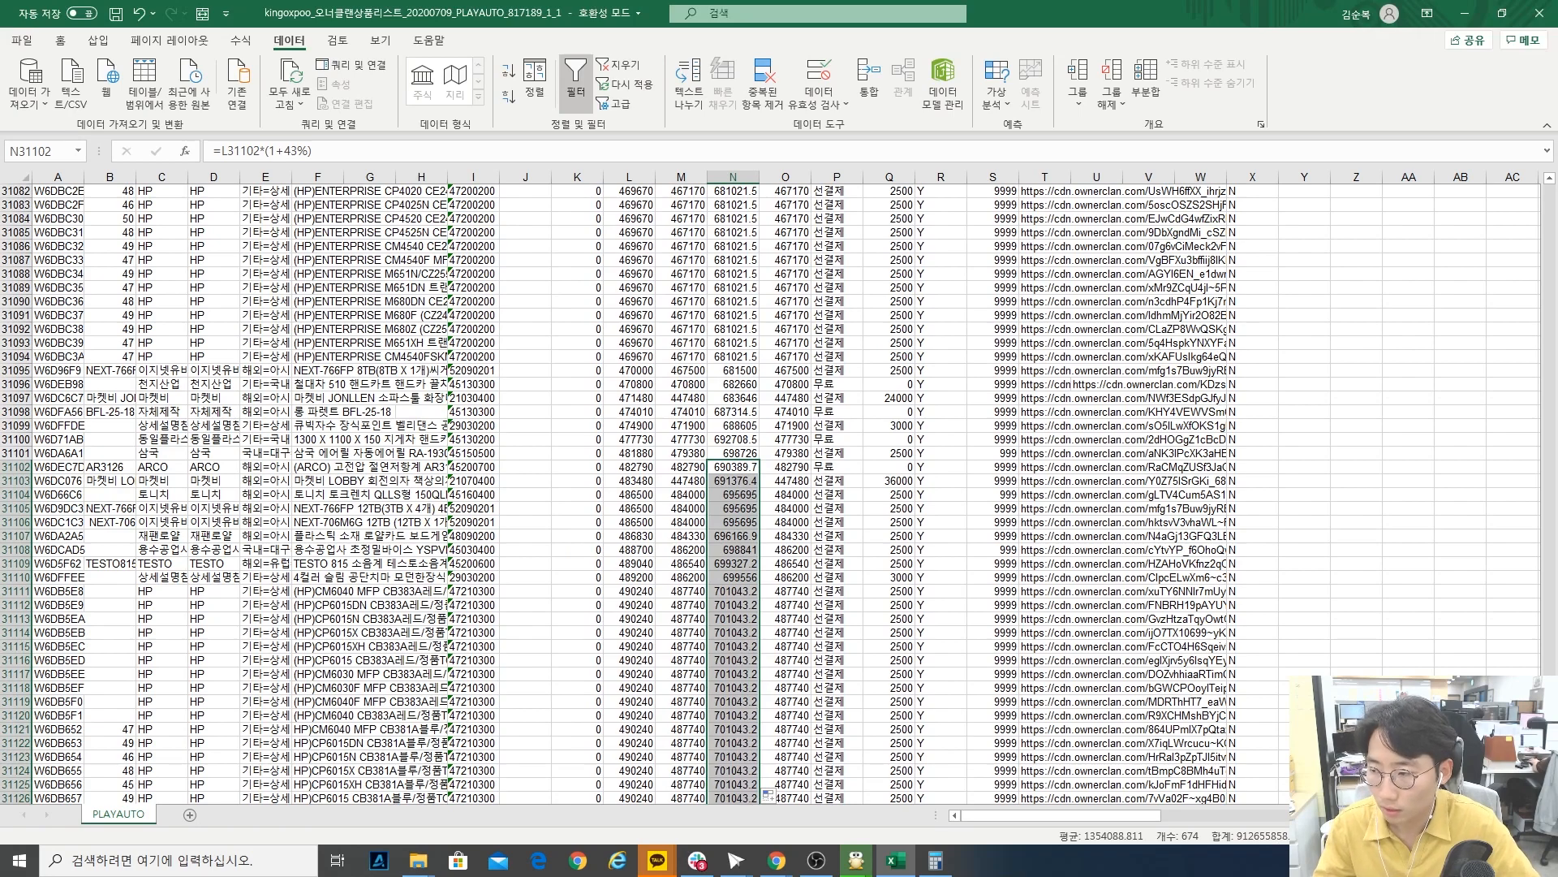
- Multiply 3000000 by 0.84 in Calculator
{"action": "scroll", "coordinate": [759, 487], "scroll_direction": "down", "scroll_amount": 20}
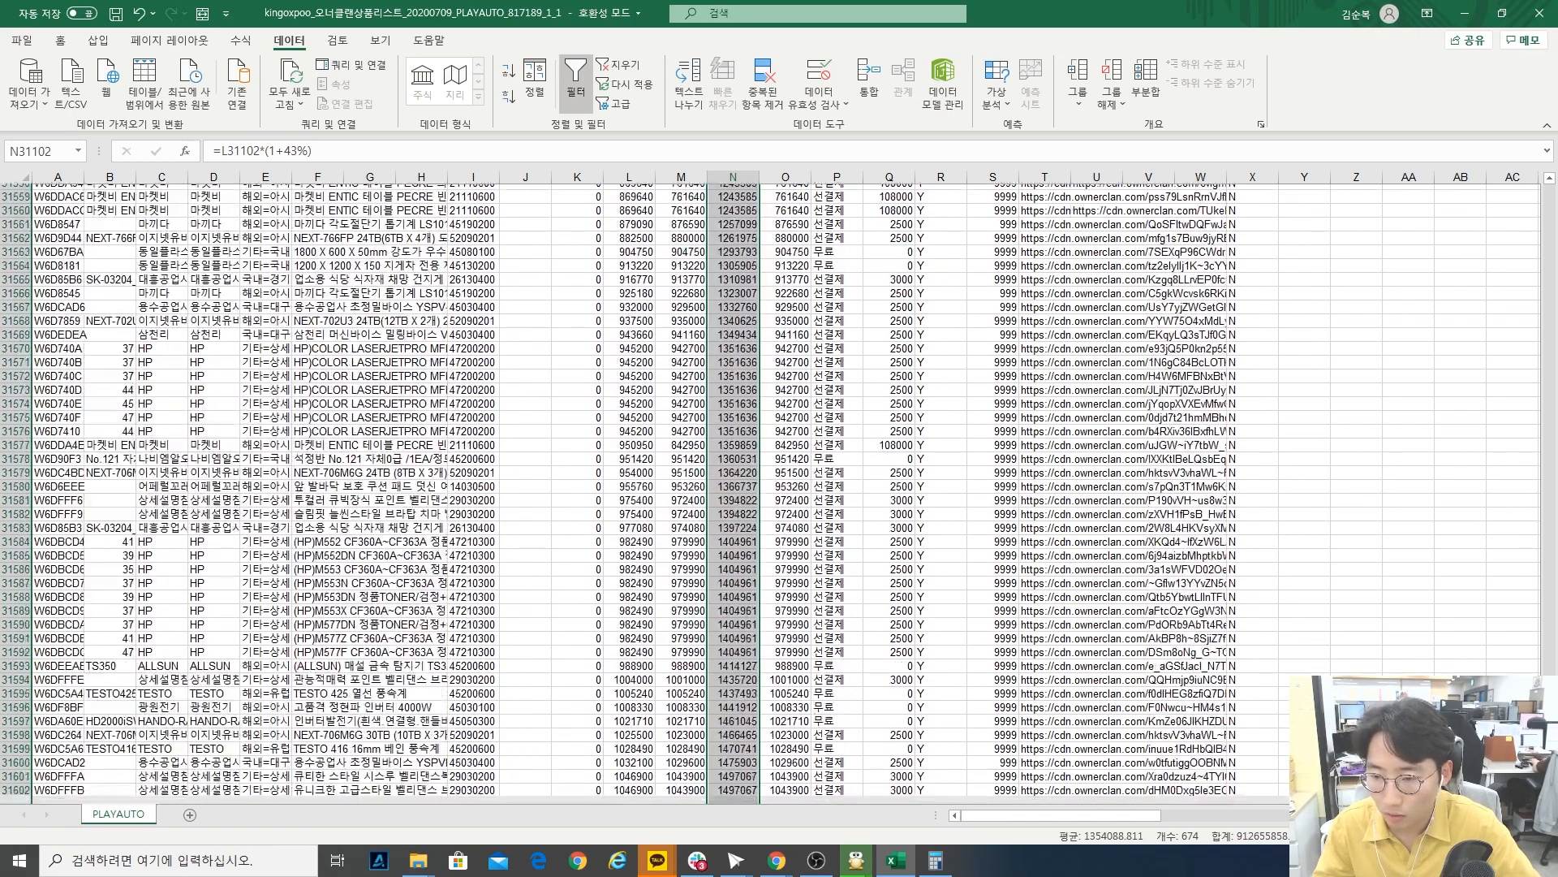
{"action": "left_click", "coordinate": [936, 861]}
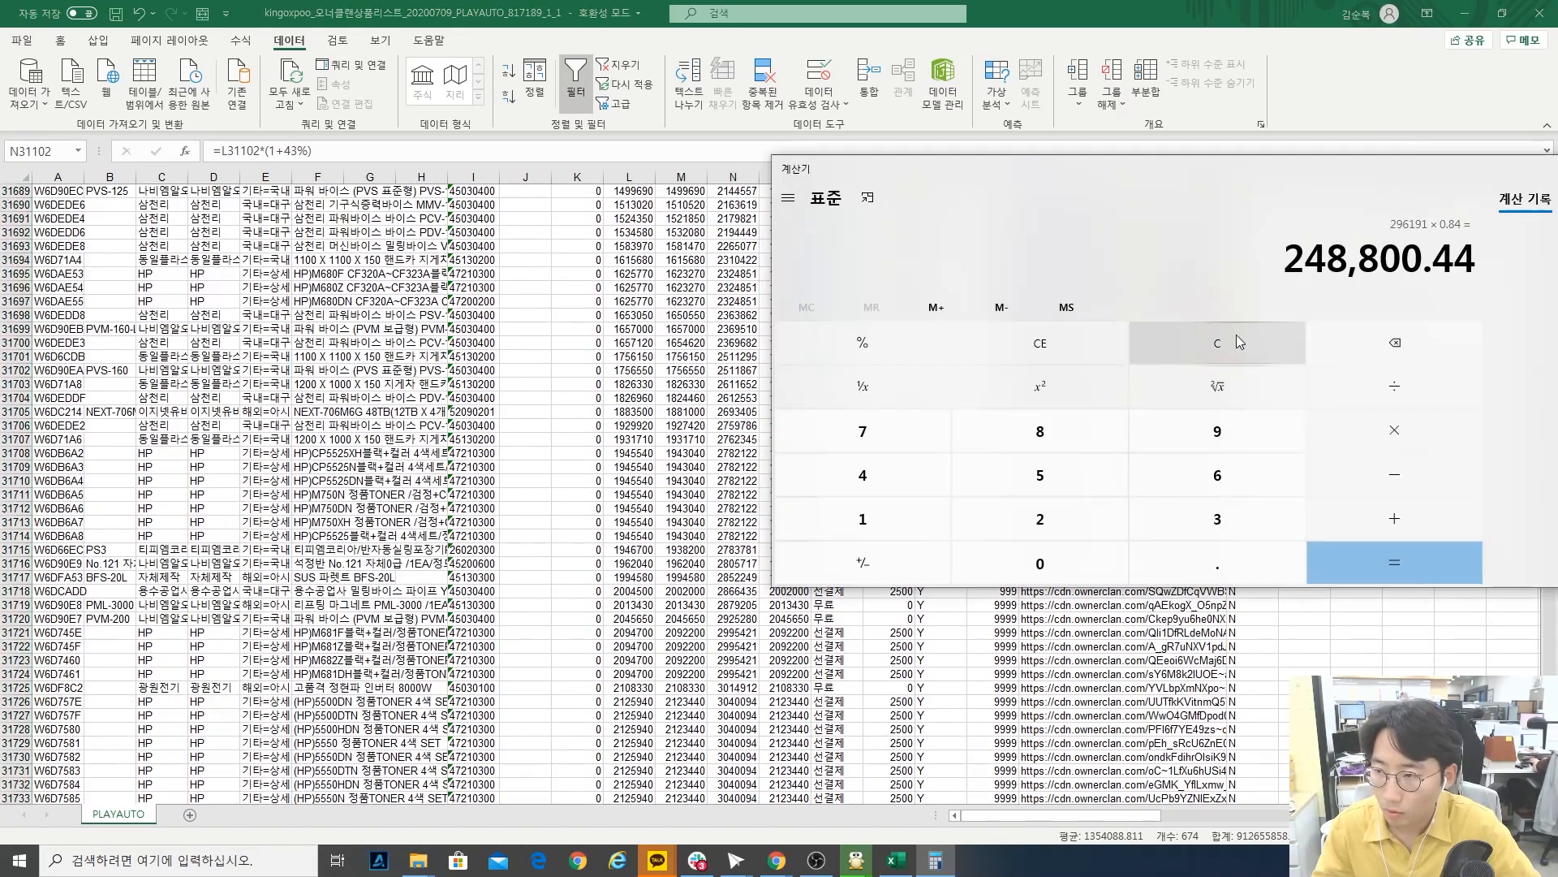
{"action": "left_click", "coordinate": [1236, 335]}
{"action": "type", "text": "30,000"}
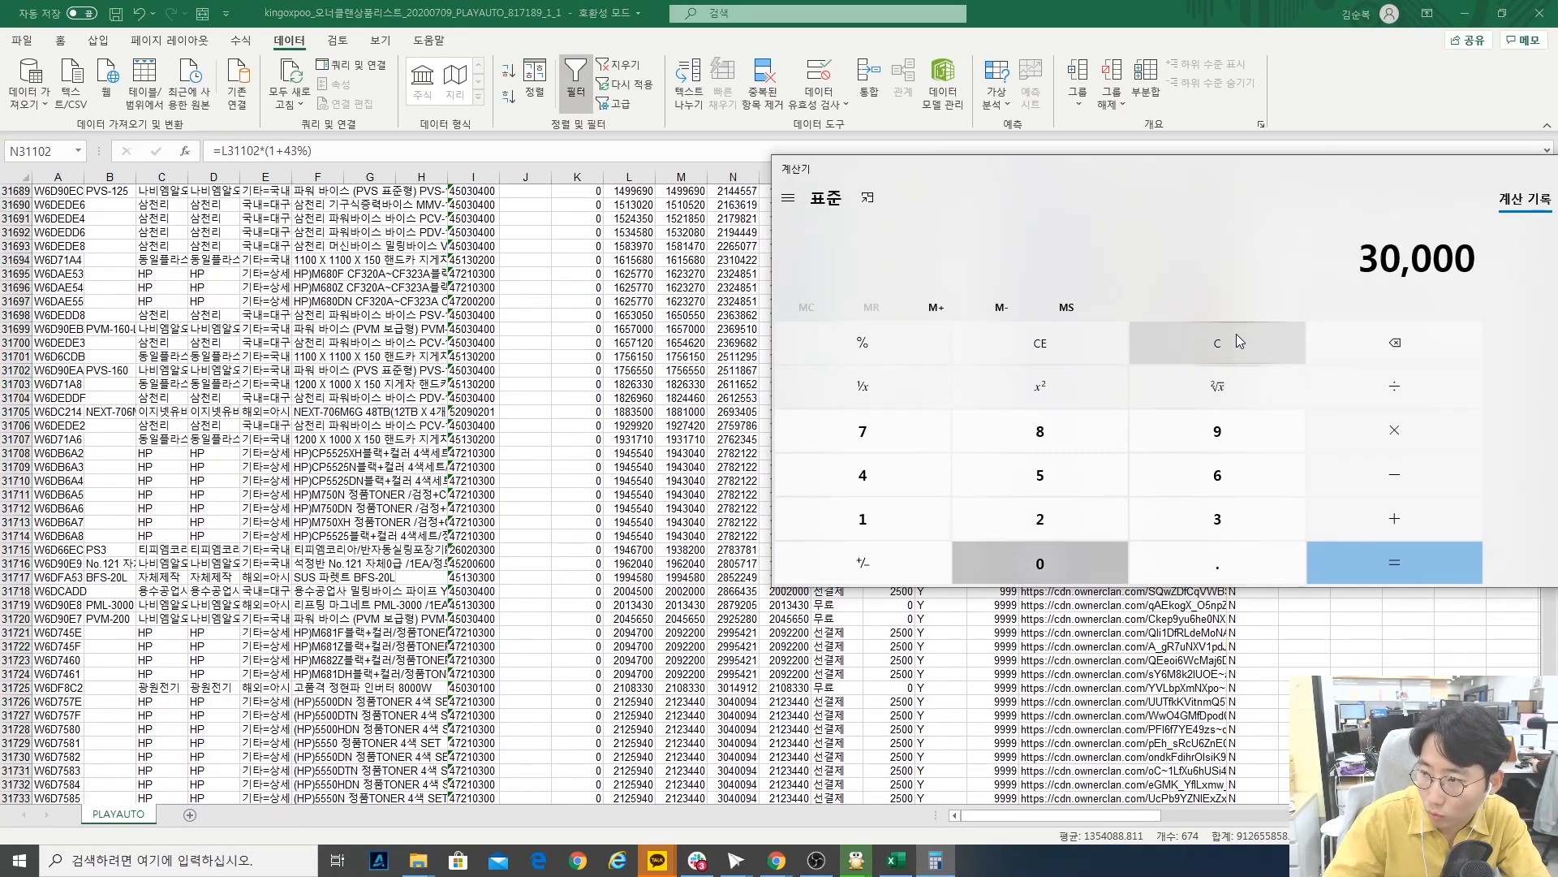
{"action": "type", "text": "00*0.84"}
{"action": "key", "text": "Return"}
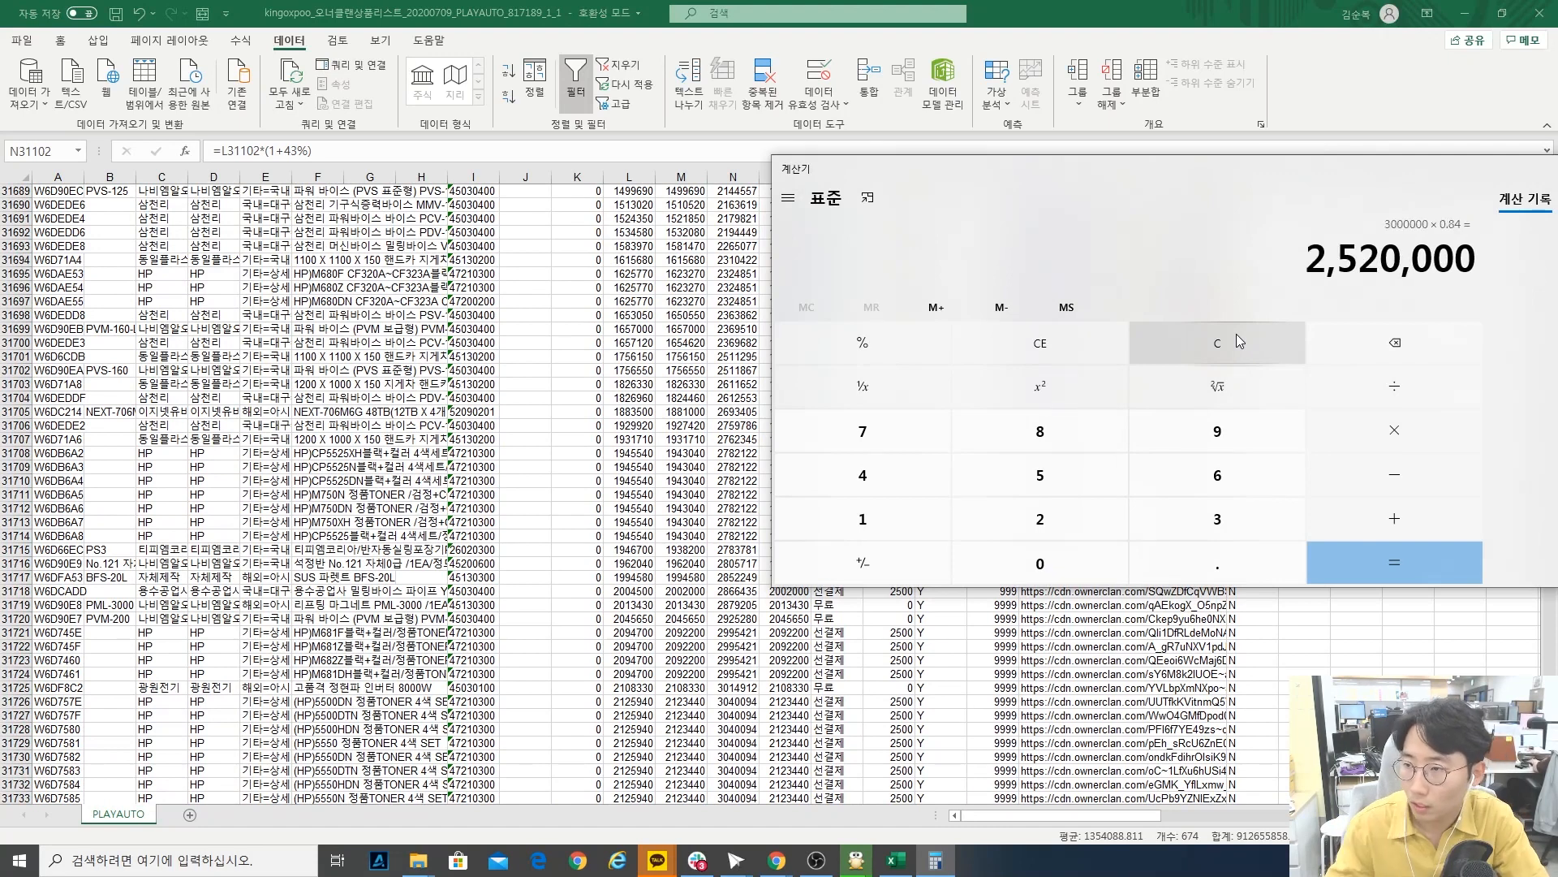
- Back in the Excel sheet, set the markup in the N31725 formula to 41%, where prices pass 3000000, and fill it down column N
{"action": "left_click", "coordinate": [680, 669]}
{"action": "left_click", "coordinate": [733, 674]}
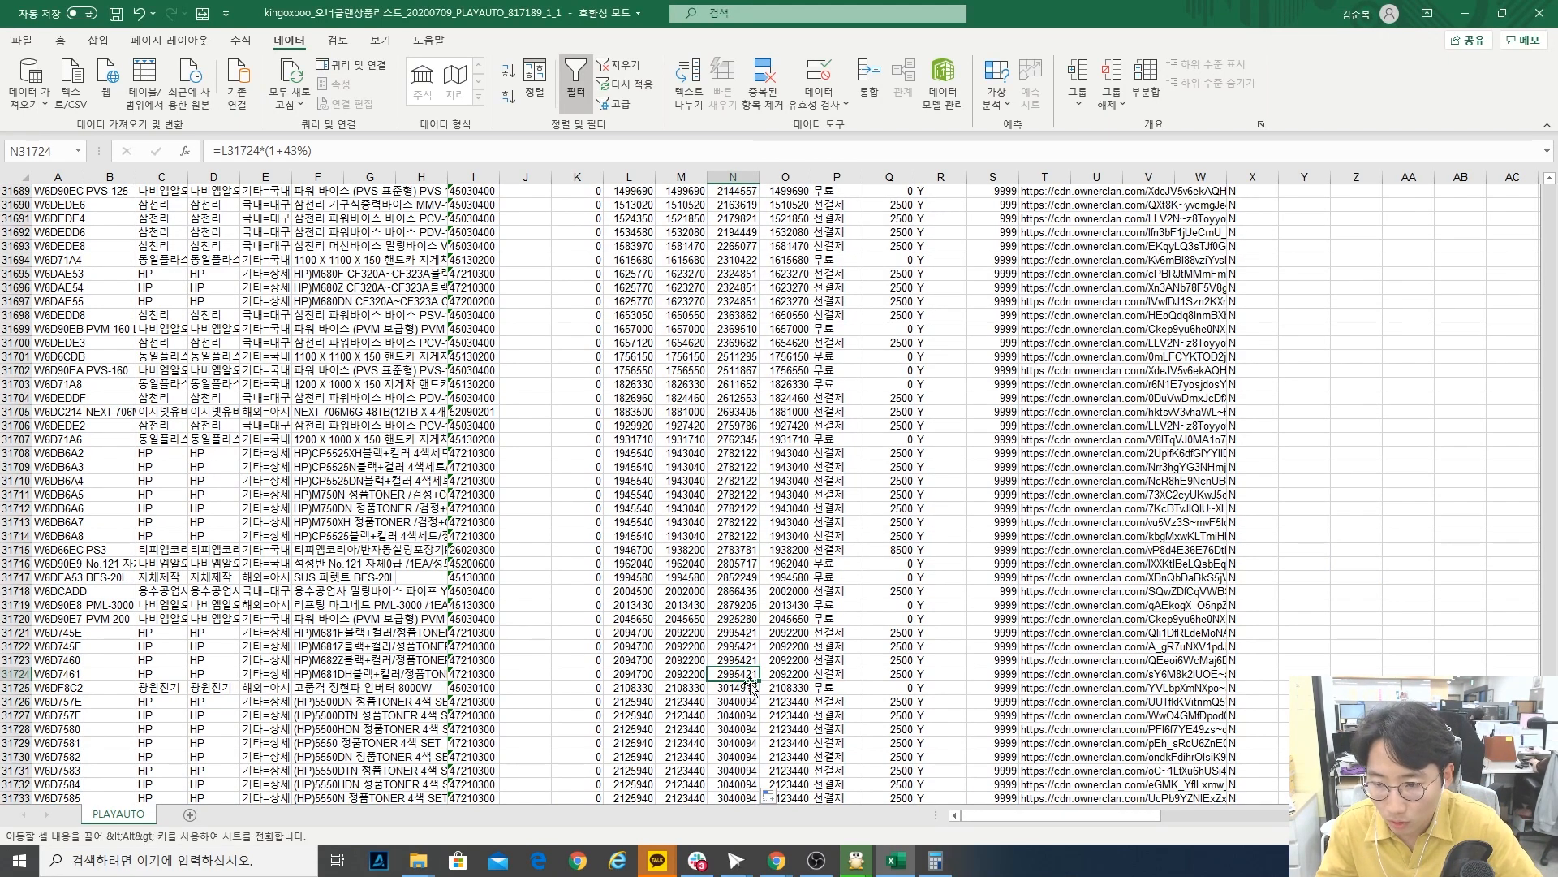
{"action": "left_click", "coordinate": [746, 687]}
{"action": "left_click", "coordinate": [296, 152]}
{"action": "key", "text": "BackSpace"}
{"action": "type", "text": "1"}
{"action": "key", "text": "Return"}
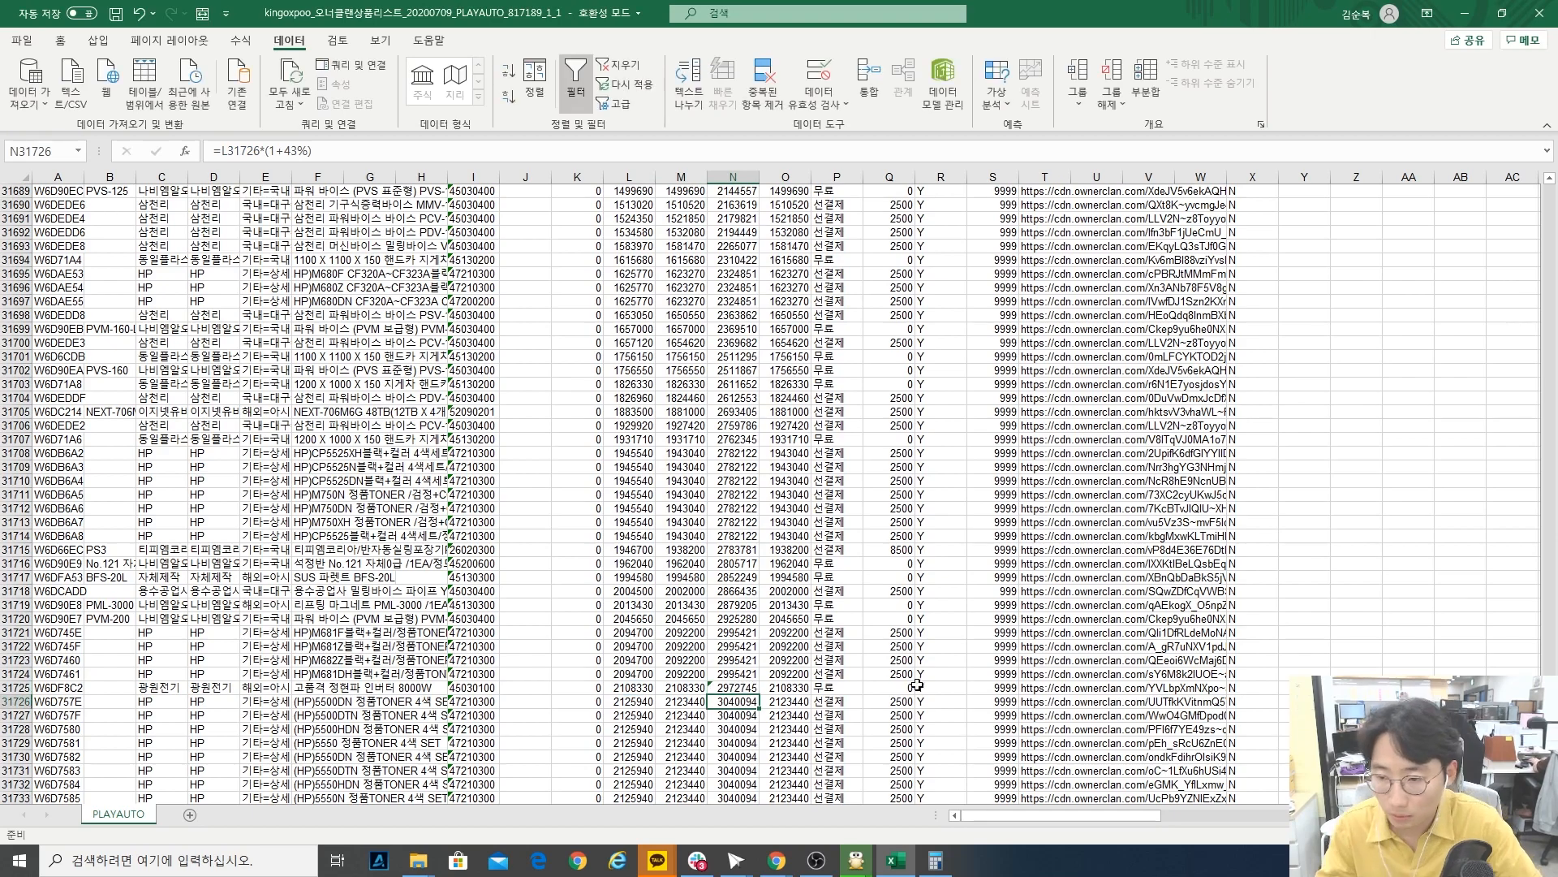
{"action": "left_click", "coordinate": [734, 686]}
{"action": "double_click", "coordinate": [760, 694]}
- Check the prices at the end of column N, return to the first rows and inspect the N2 formula without changing it
{"action": "key", "text": "ctrl+Down"}
{"action": "mouse_move", "coordinate": [871, 861]}
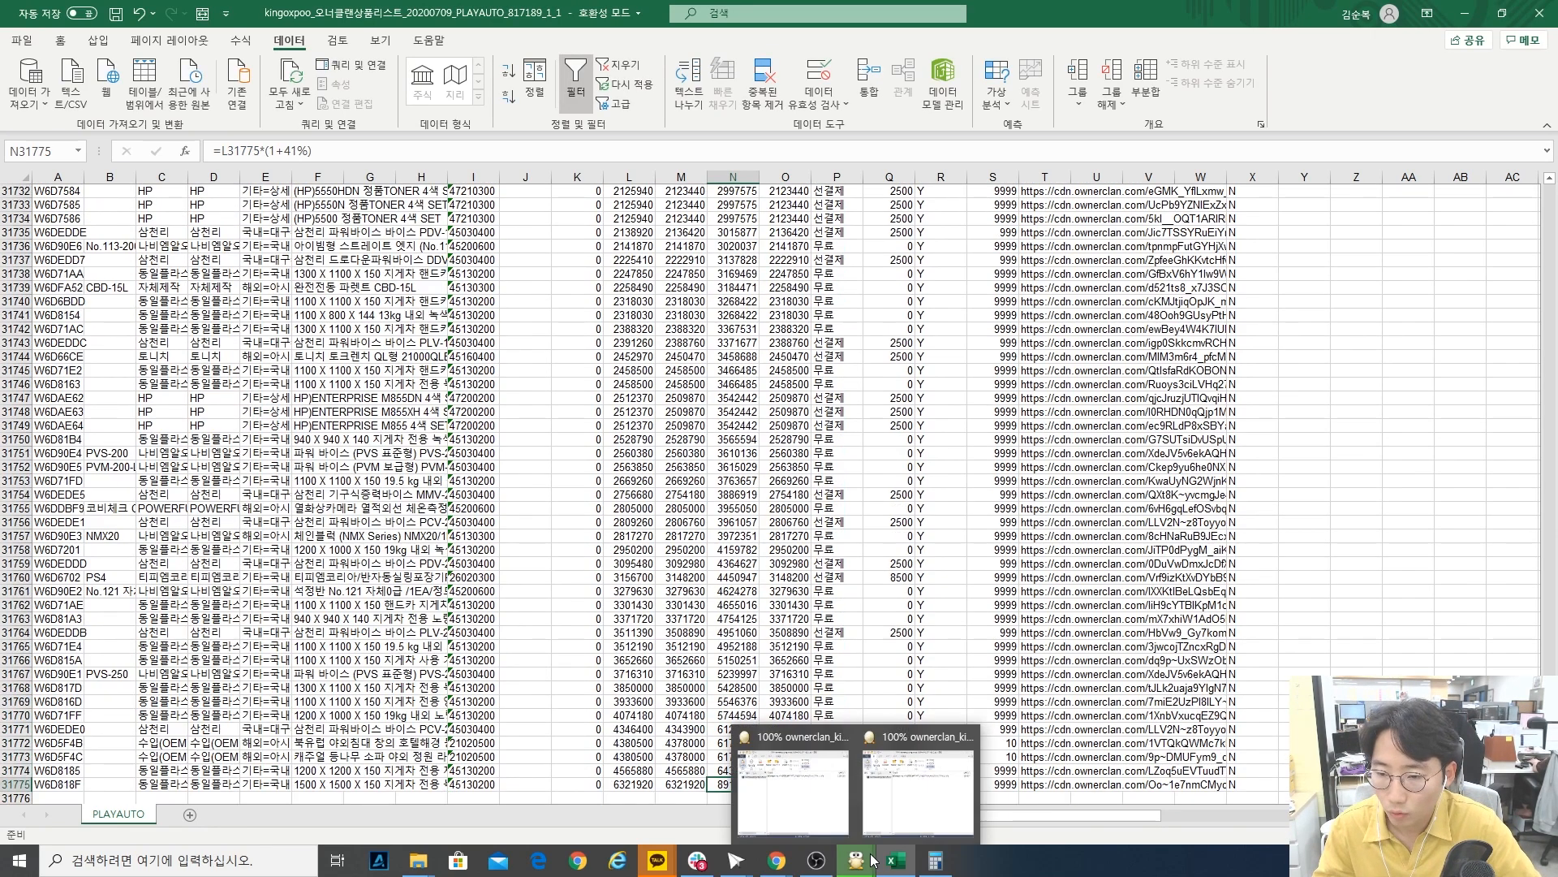
{"action": "left_click", "coordinate": [733, 577]}
{"action": "scroll", "coordinate": [733, 577], "scroll_direction": "up", "scroll_amount": 18}
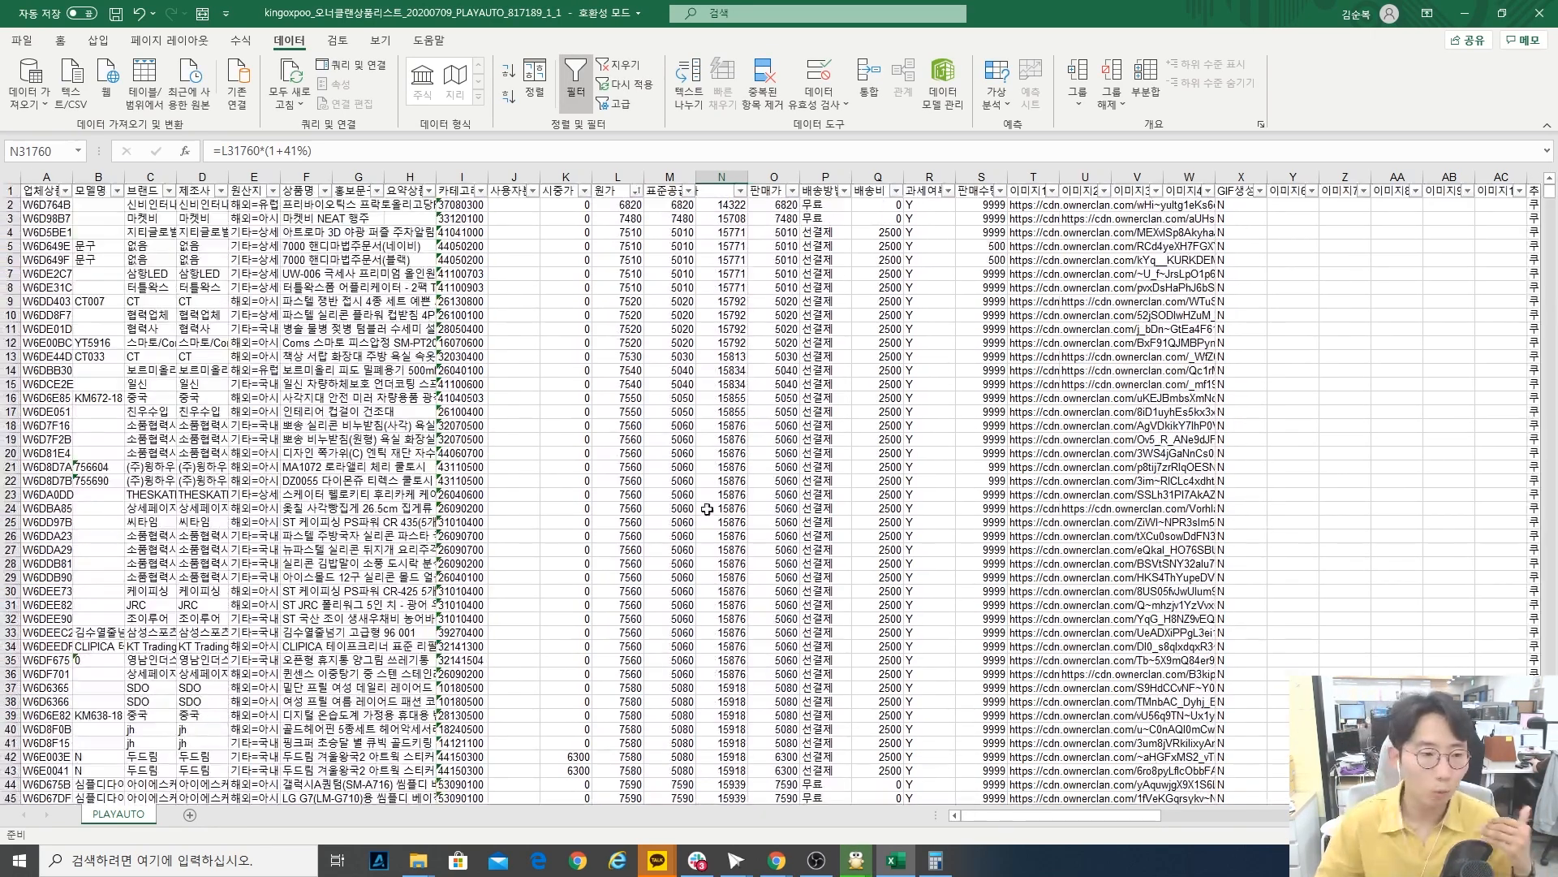
{"action": "left_click", "coordinate": [733, 208]}
{"action": "double_click", "coordinate": [744, 207]}
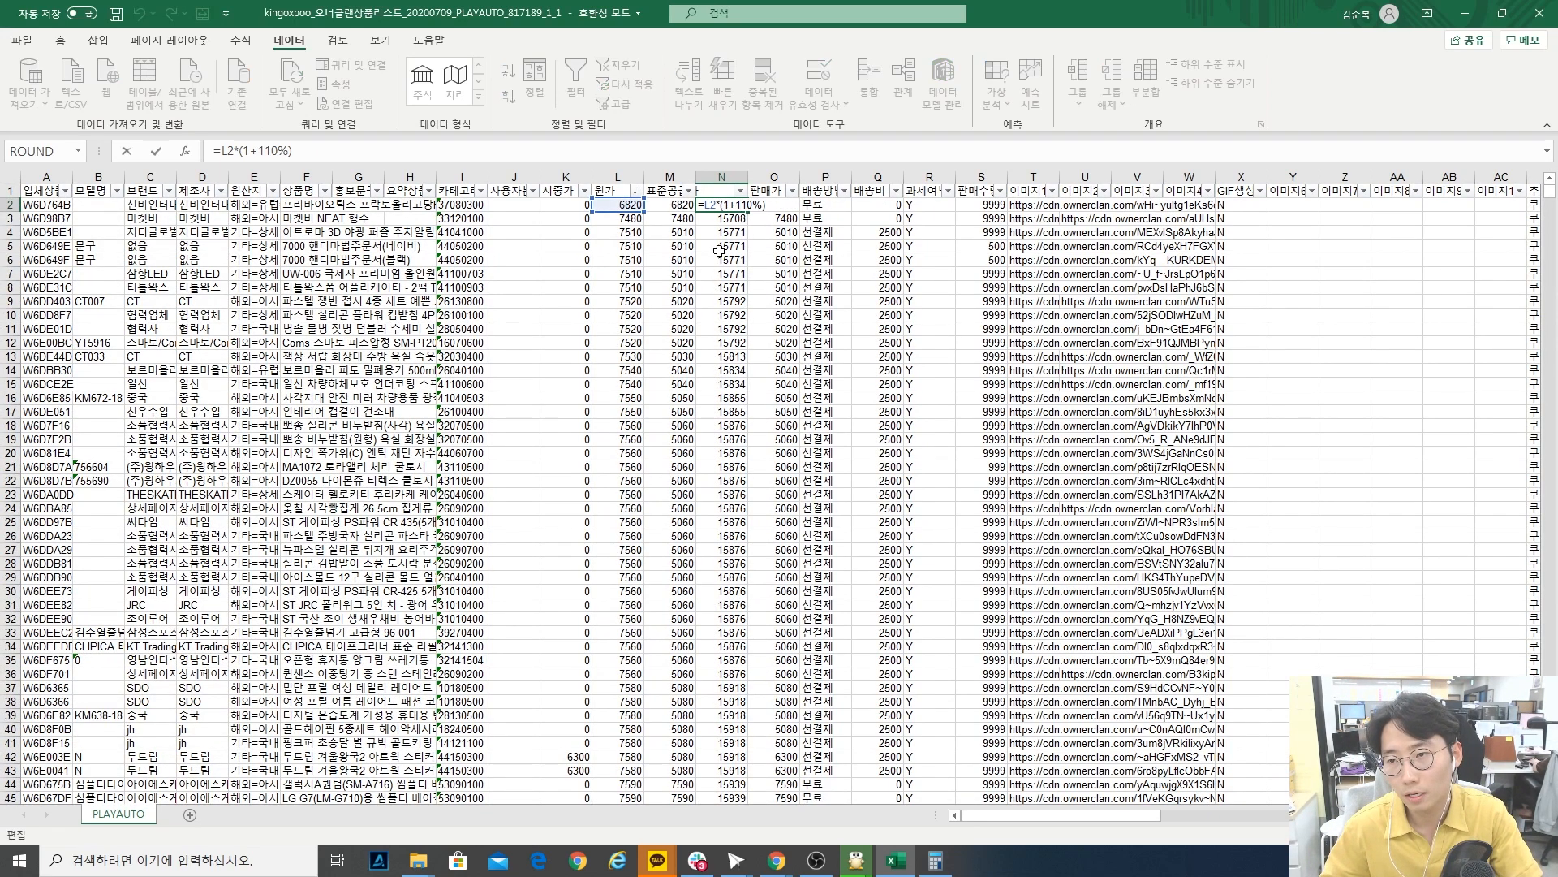
{"action": "key", "text": "Escape"}
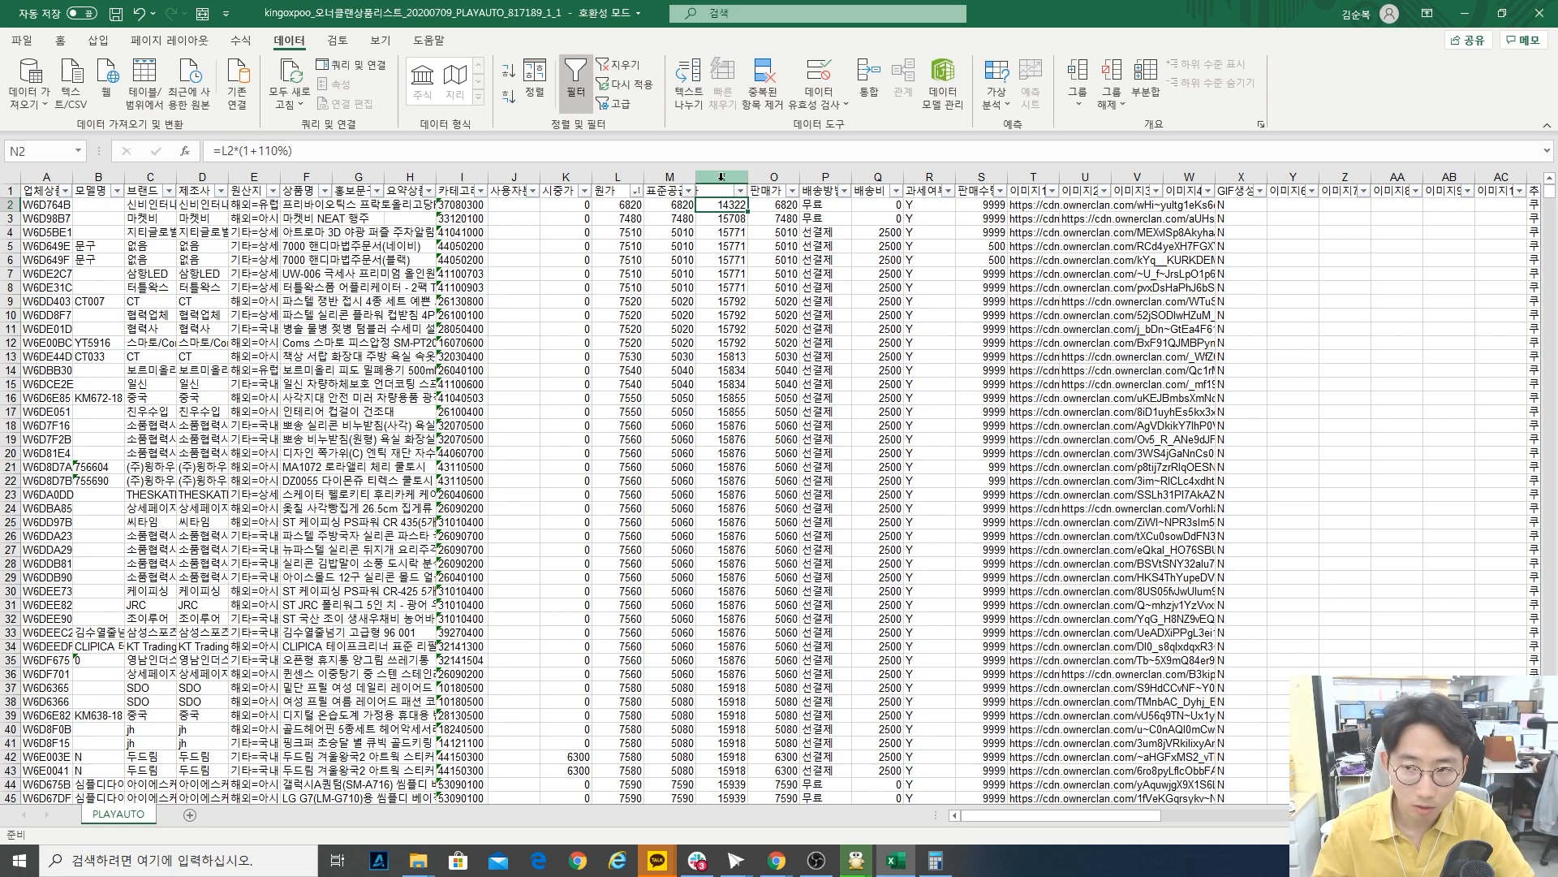
- Insert an empty column before the calculated prices in column N and select its cell N2
{"action": "right_click", "coordinate": [727, 173]}
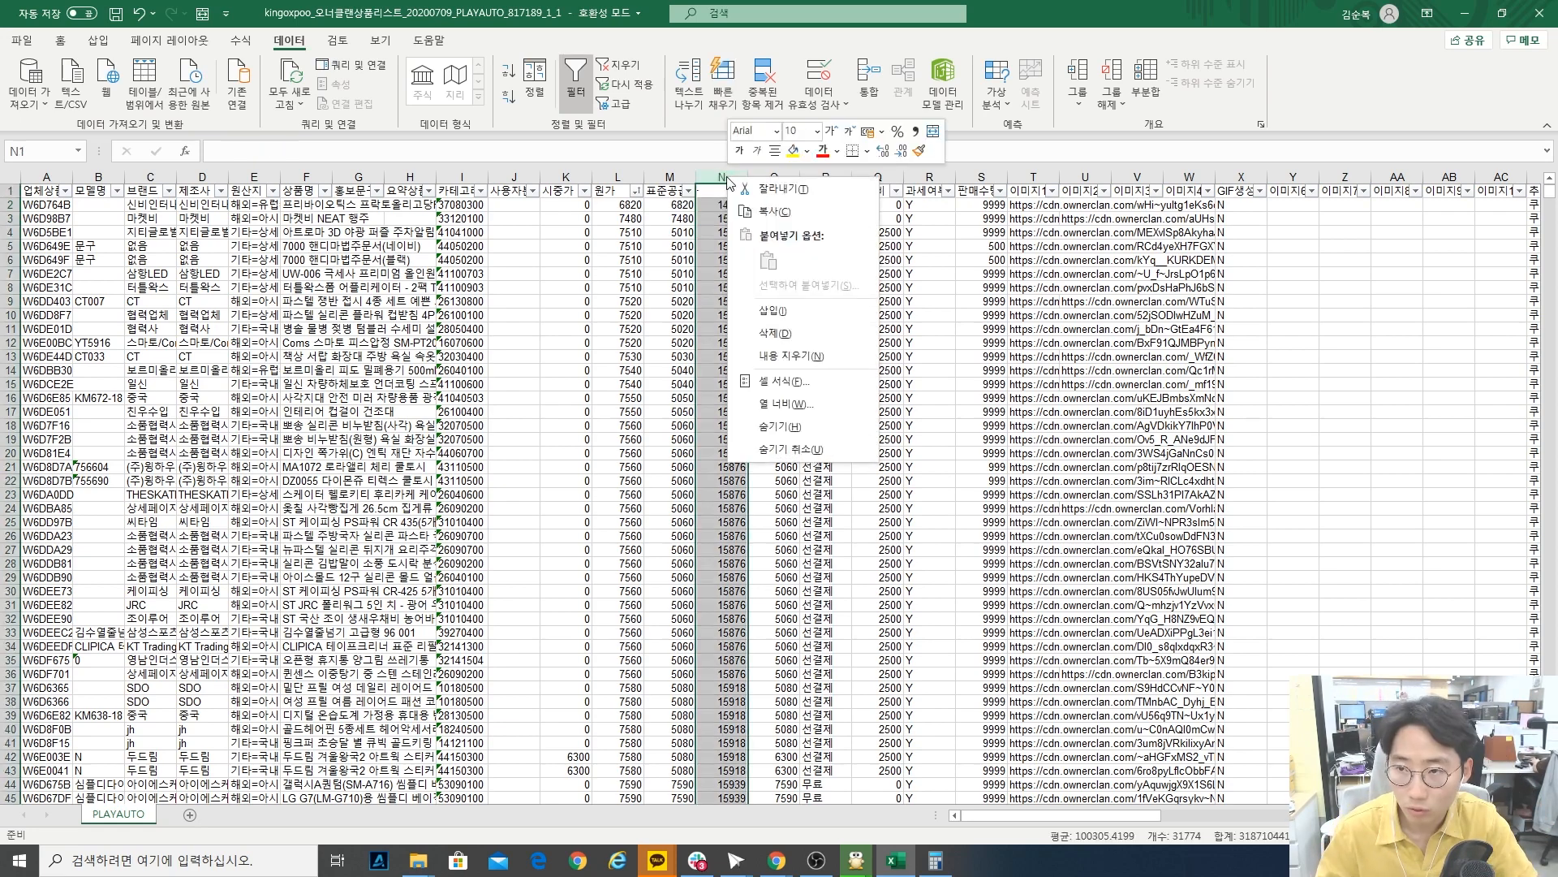
{"action": "left_click", "coordinate": [773, 310]}
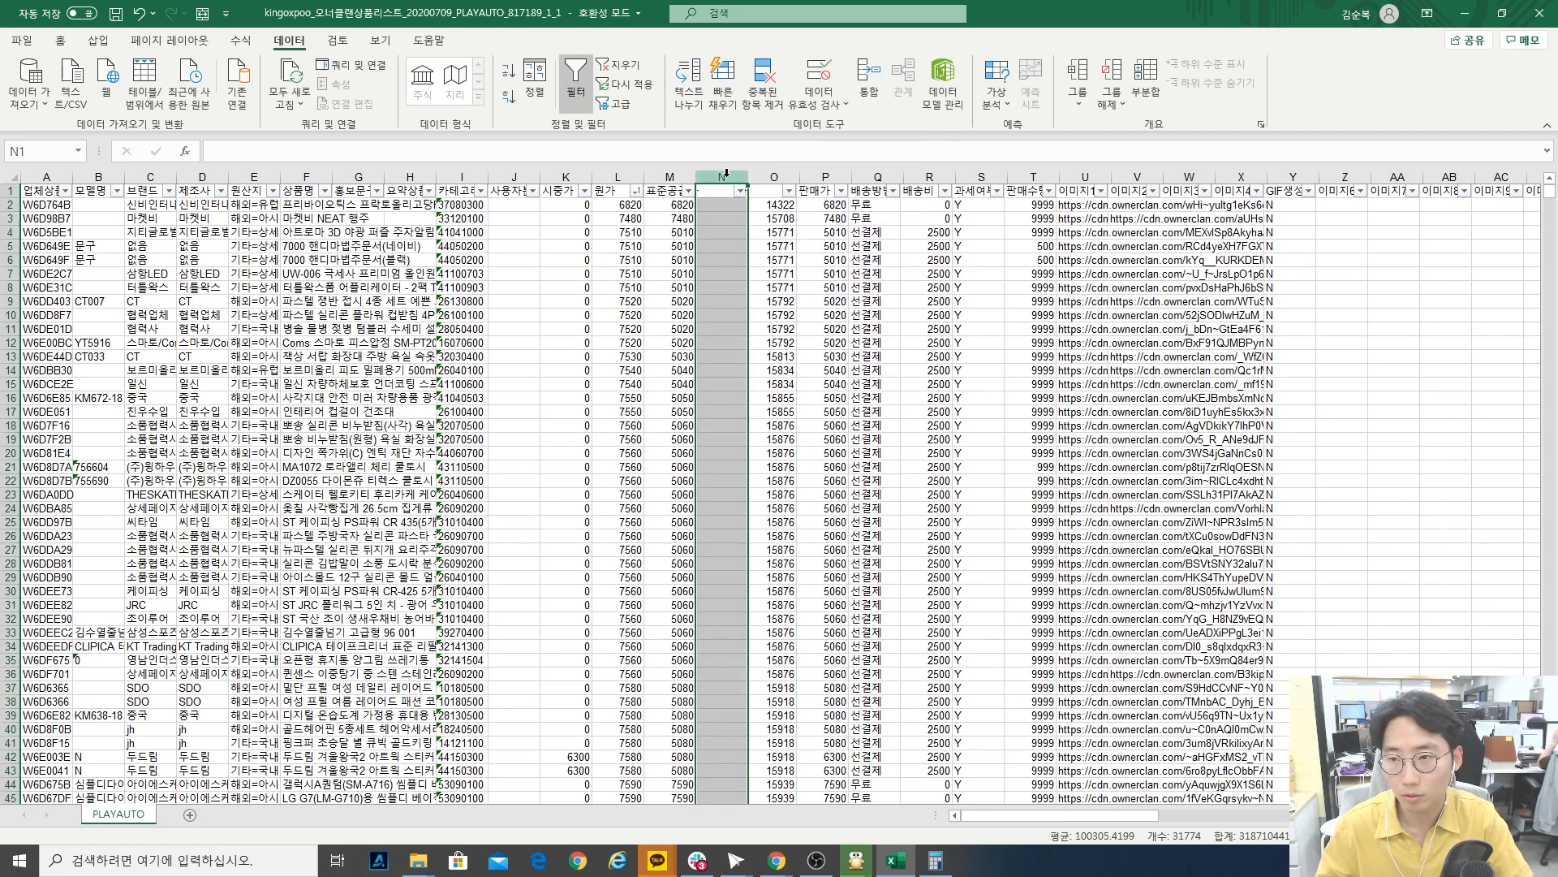
{"action": "left_click", "coordinate": [723, 207]}
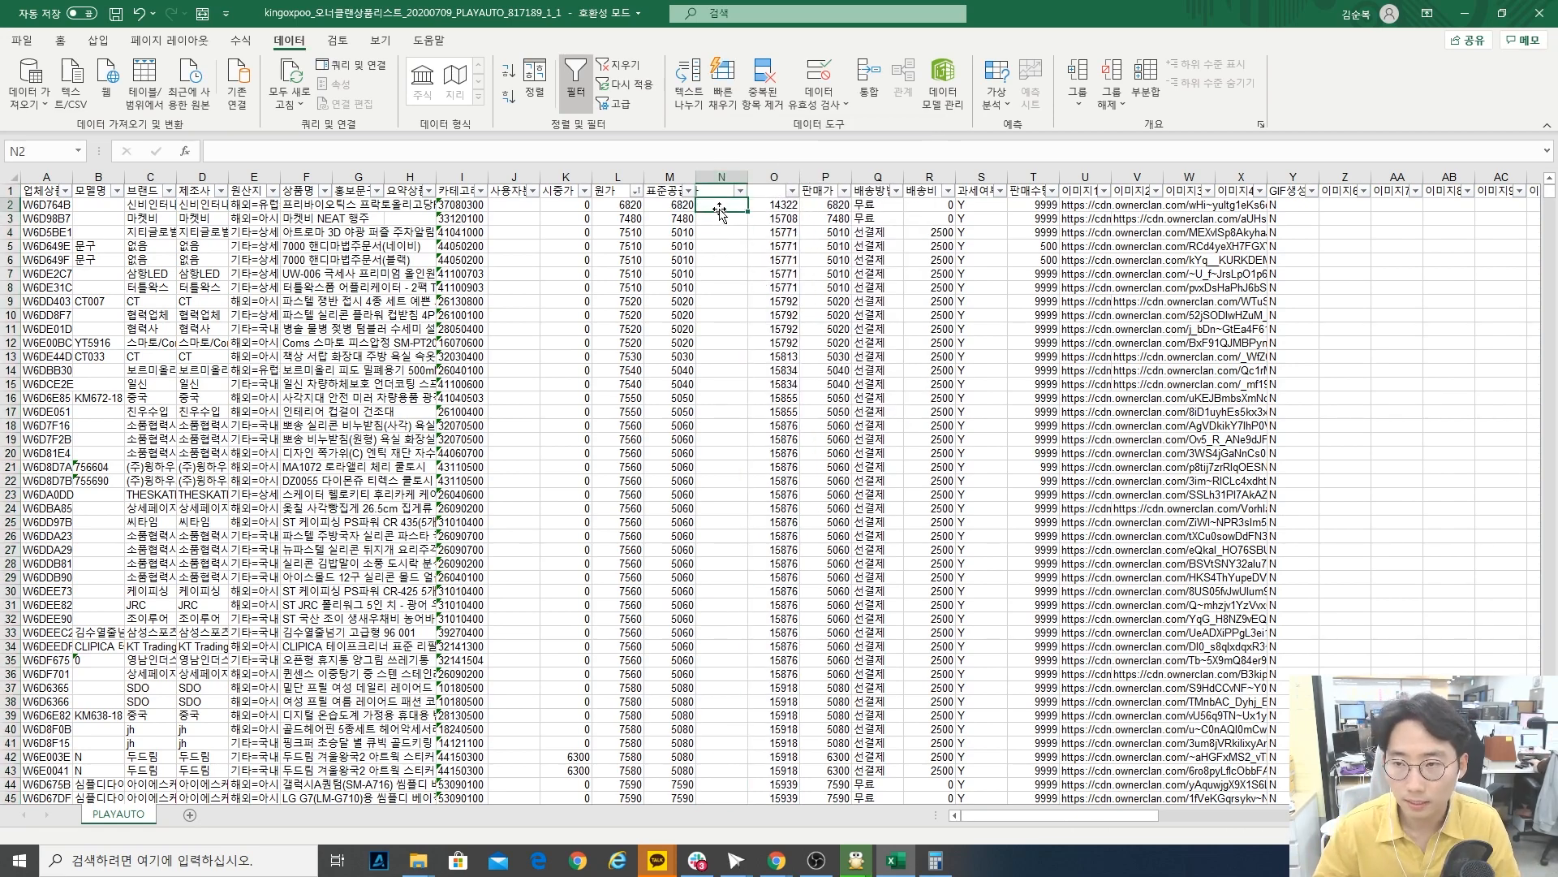
- Search the available functions for "round" and start a ROUND function in N2
{"action": "left_click", "coordinate": [186, 151]}
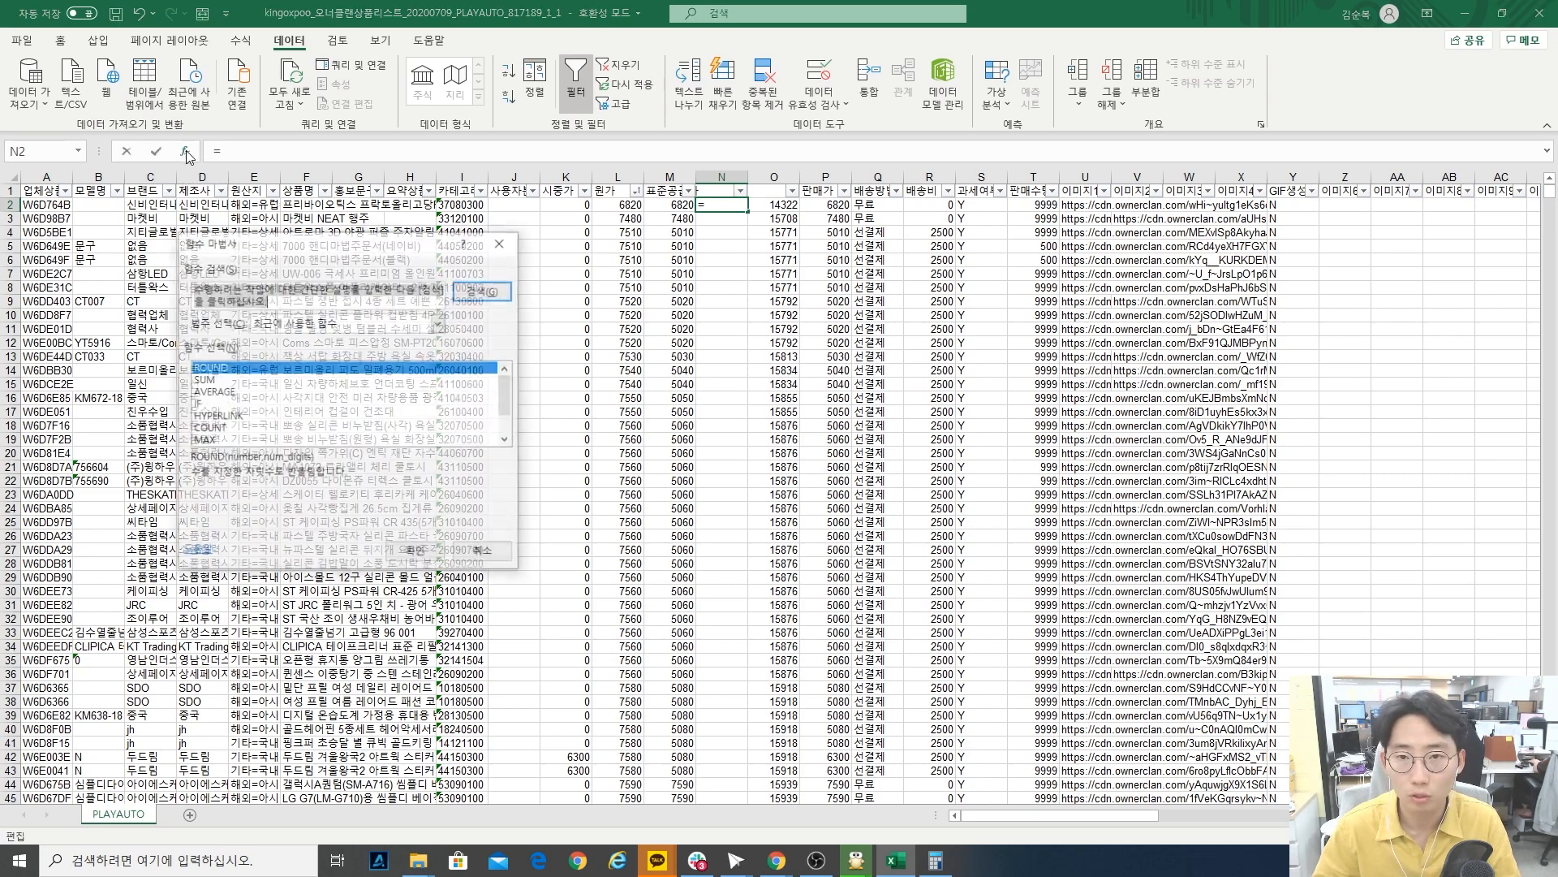
{"action": "left_click_drag", "start_coordinate": [283, 245], "coordinate": [437, 197]}
{"action": "type", "text": "rp"}
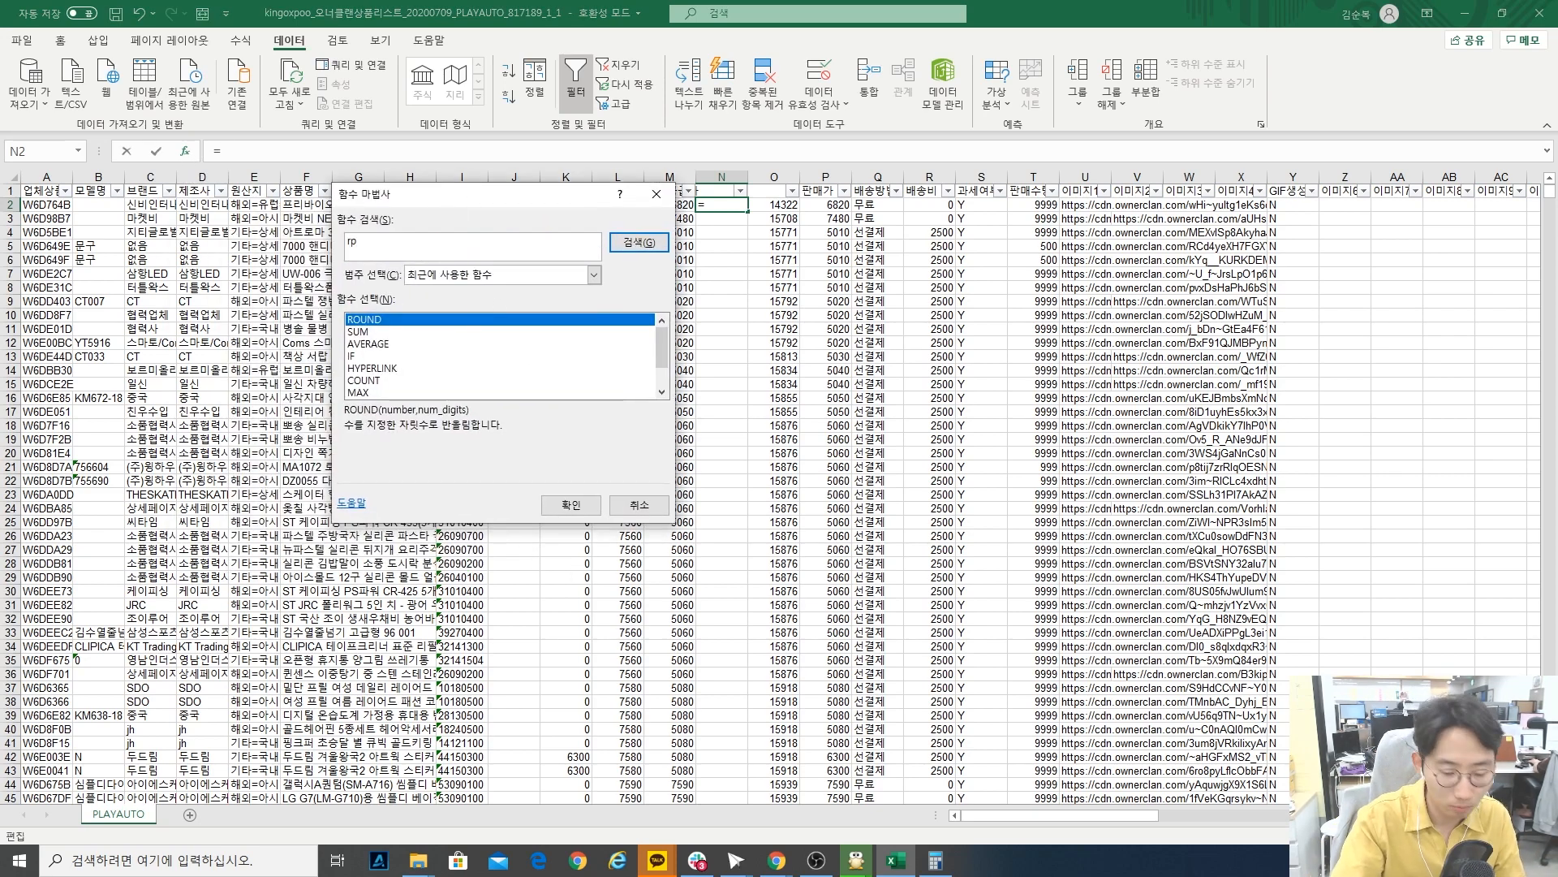
{"action": "type", "text": "round"}
{"action": "key", "text": "BackSpace"}
{"action": "key", "text": "BackSpace"}
{"action": "key", "text": "BackSpace"}
{"action": "key", "text": "BackSpace"}
{"action": "key", "text": "BackSpace"}
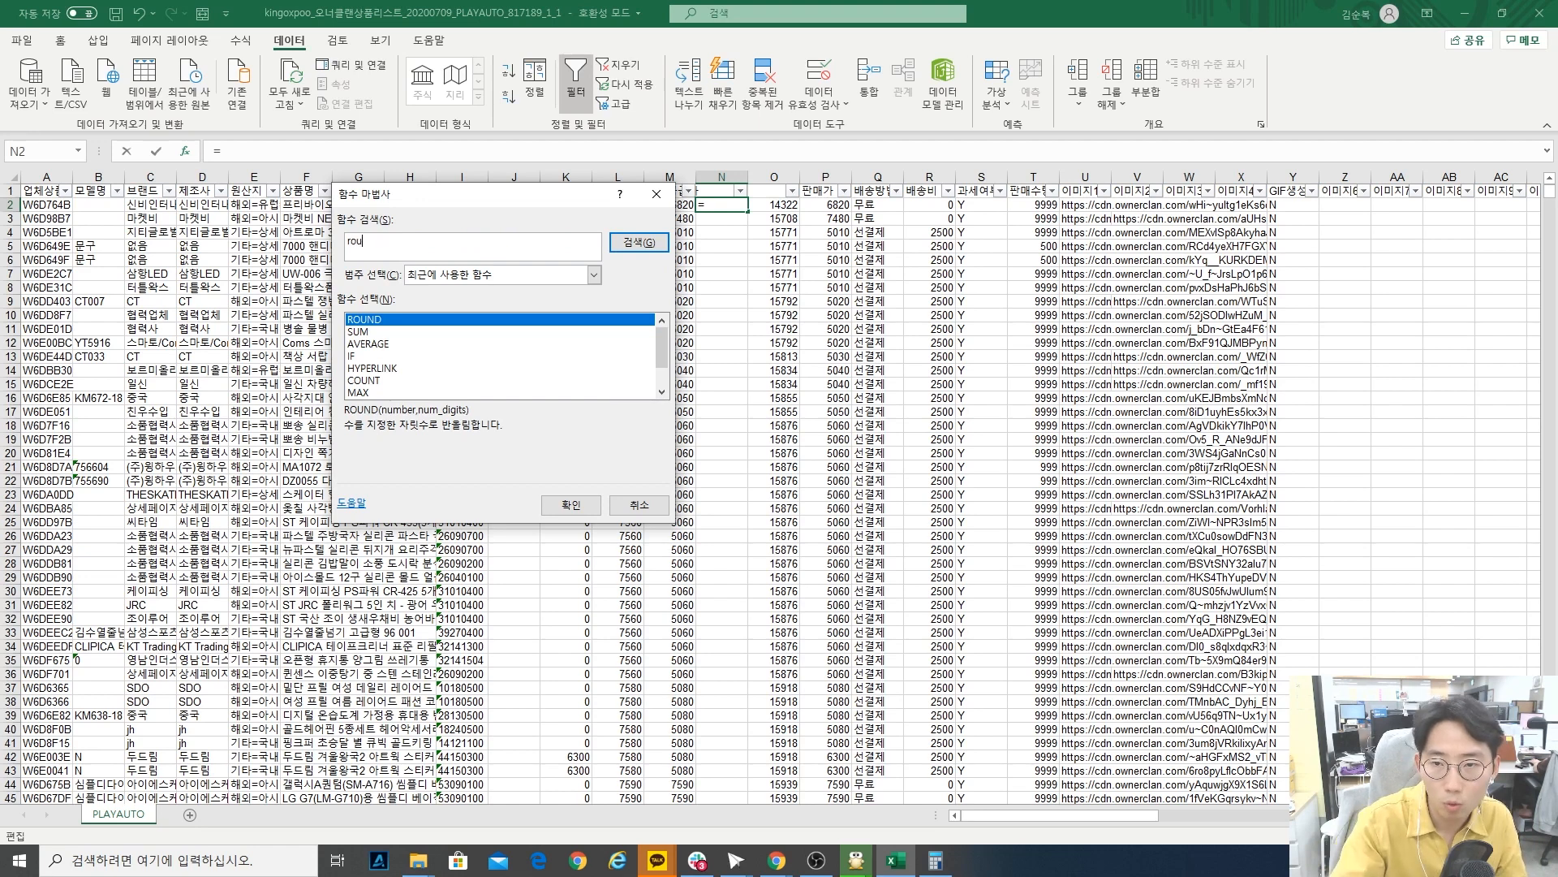
{"action": "left_click", "coordinate": [639, 242]}
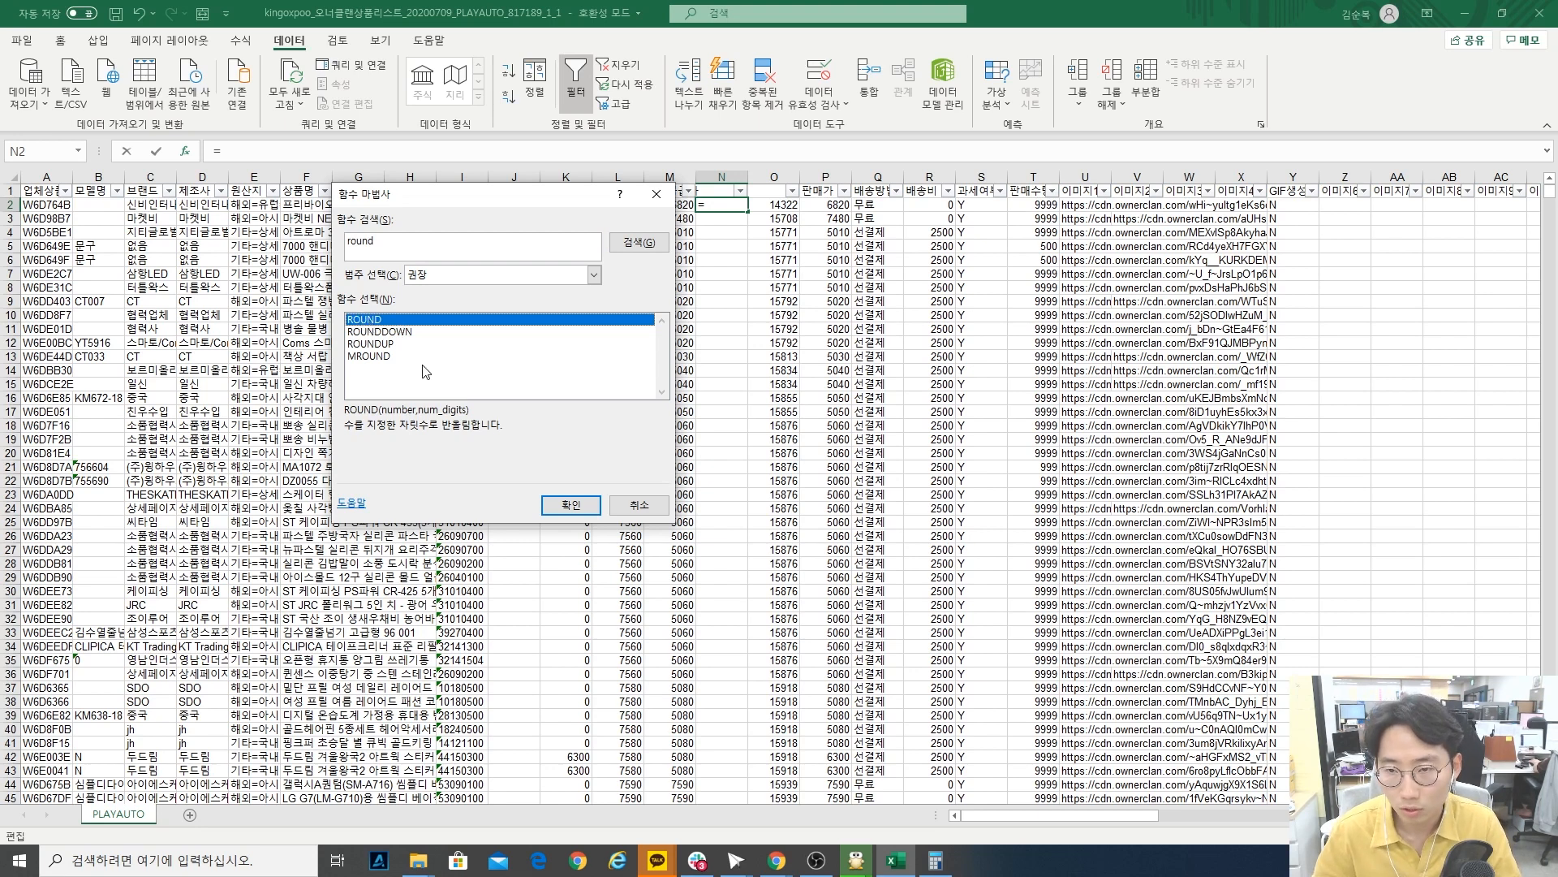
{"action": "left_click", "coordinate": [559, 504]}
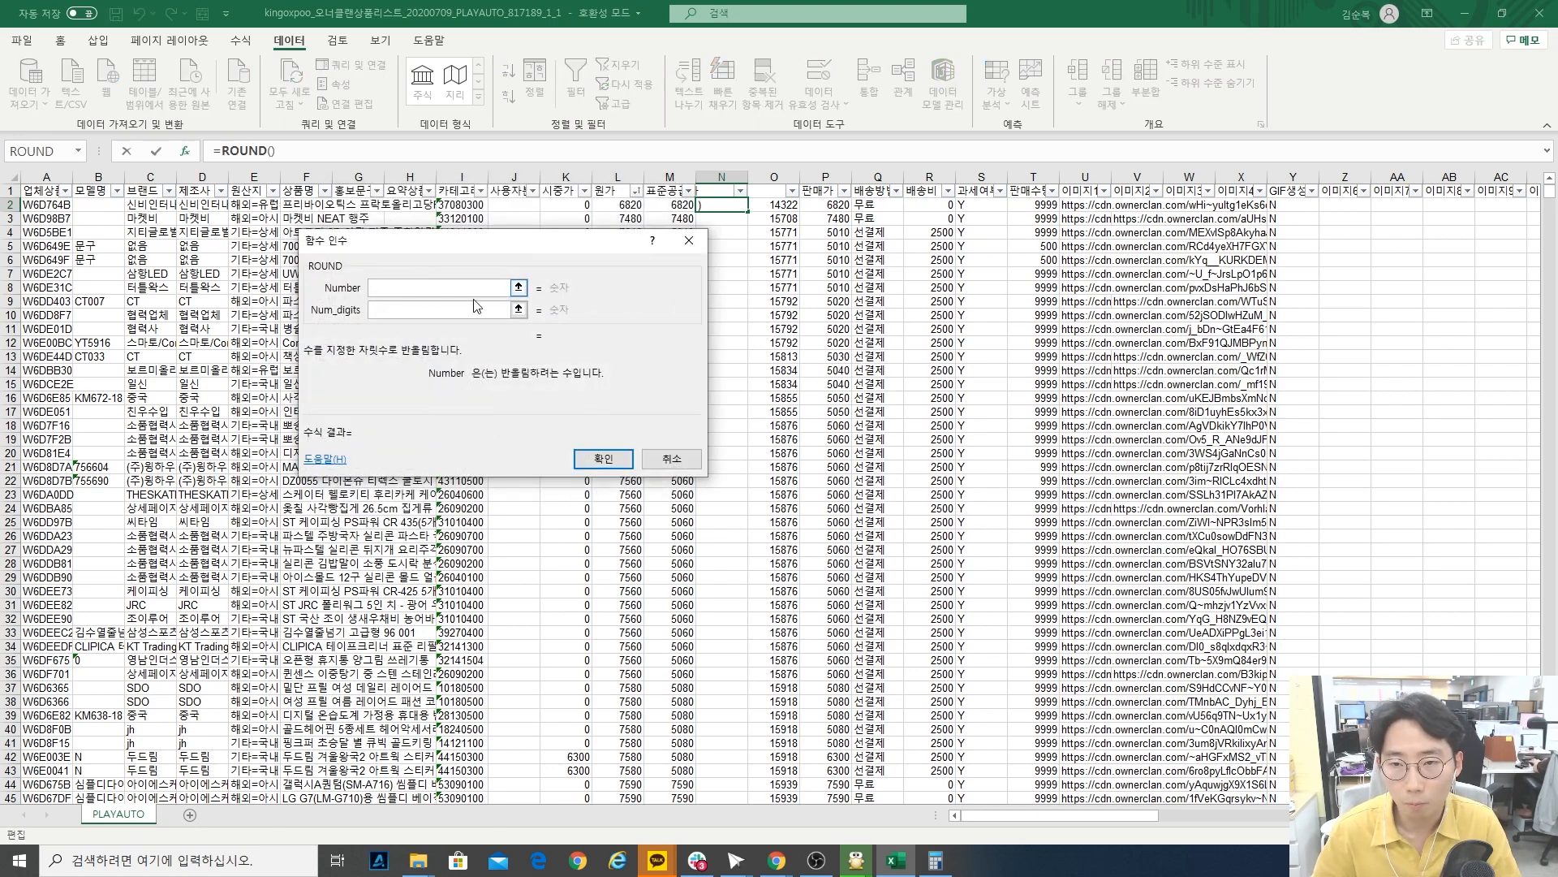
- Set the ROUND arguments to number O2 and -1 digits, and enter the formula in N2
{"action": "left_click_drag", "start_coordinate": [410, 244], "coordinate": [449, 269]}
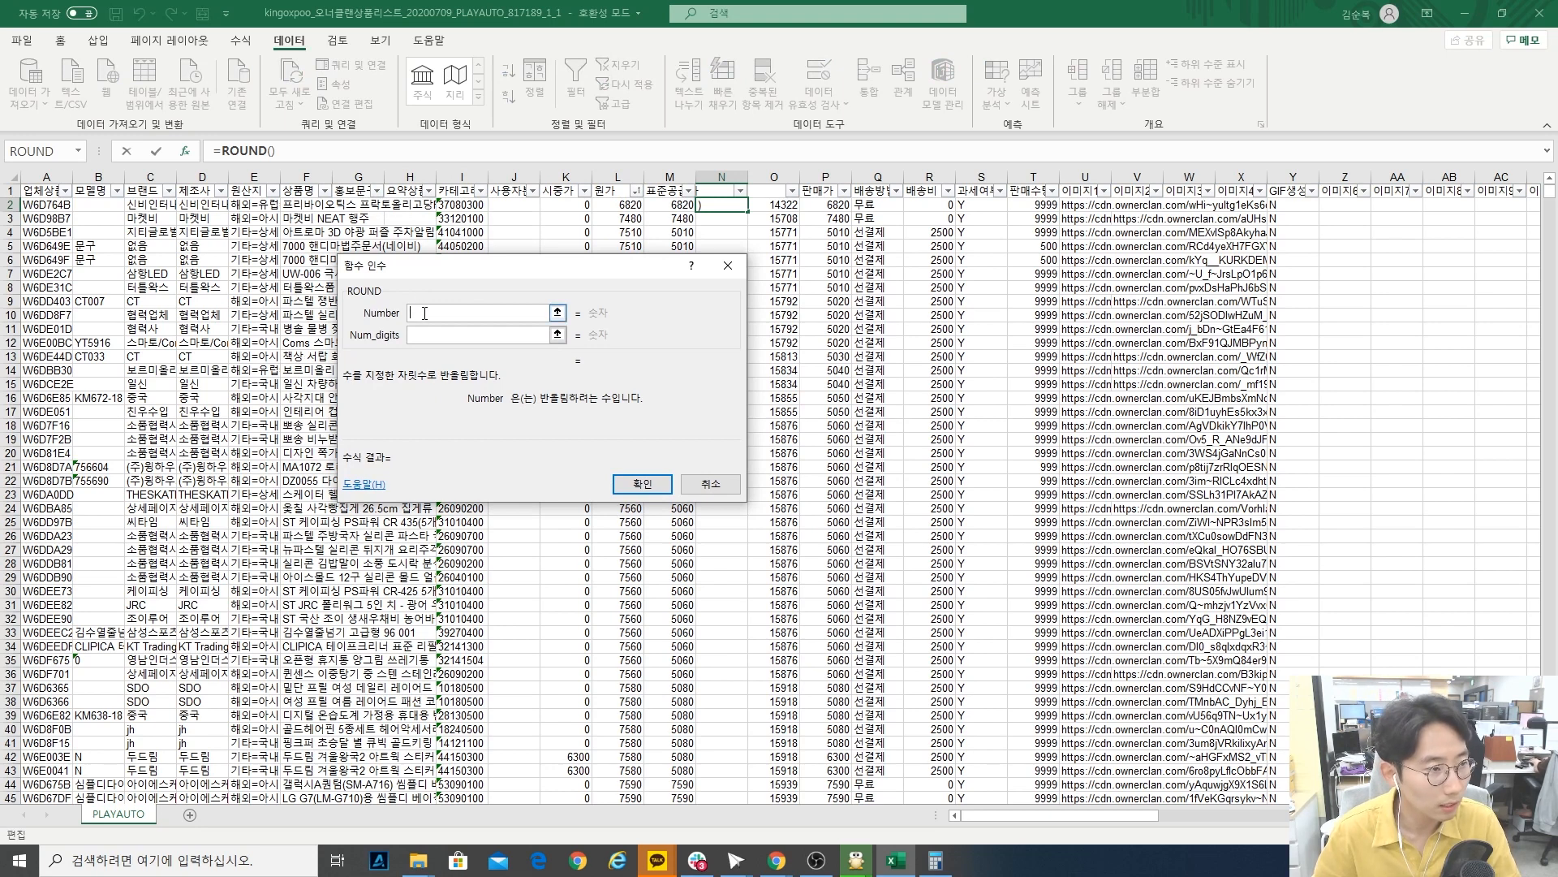
{"action": "left_click", "coordinate": [779, 205]}
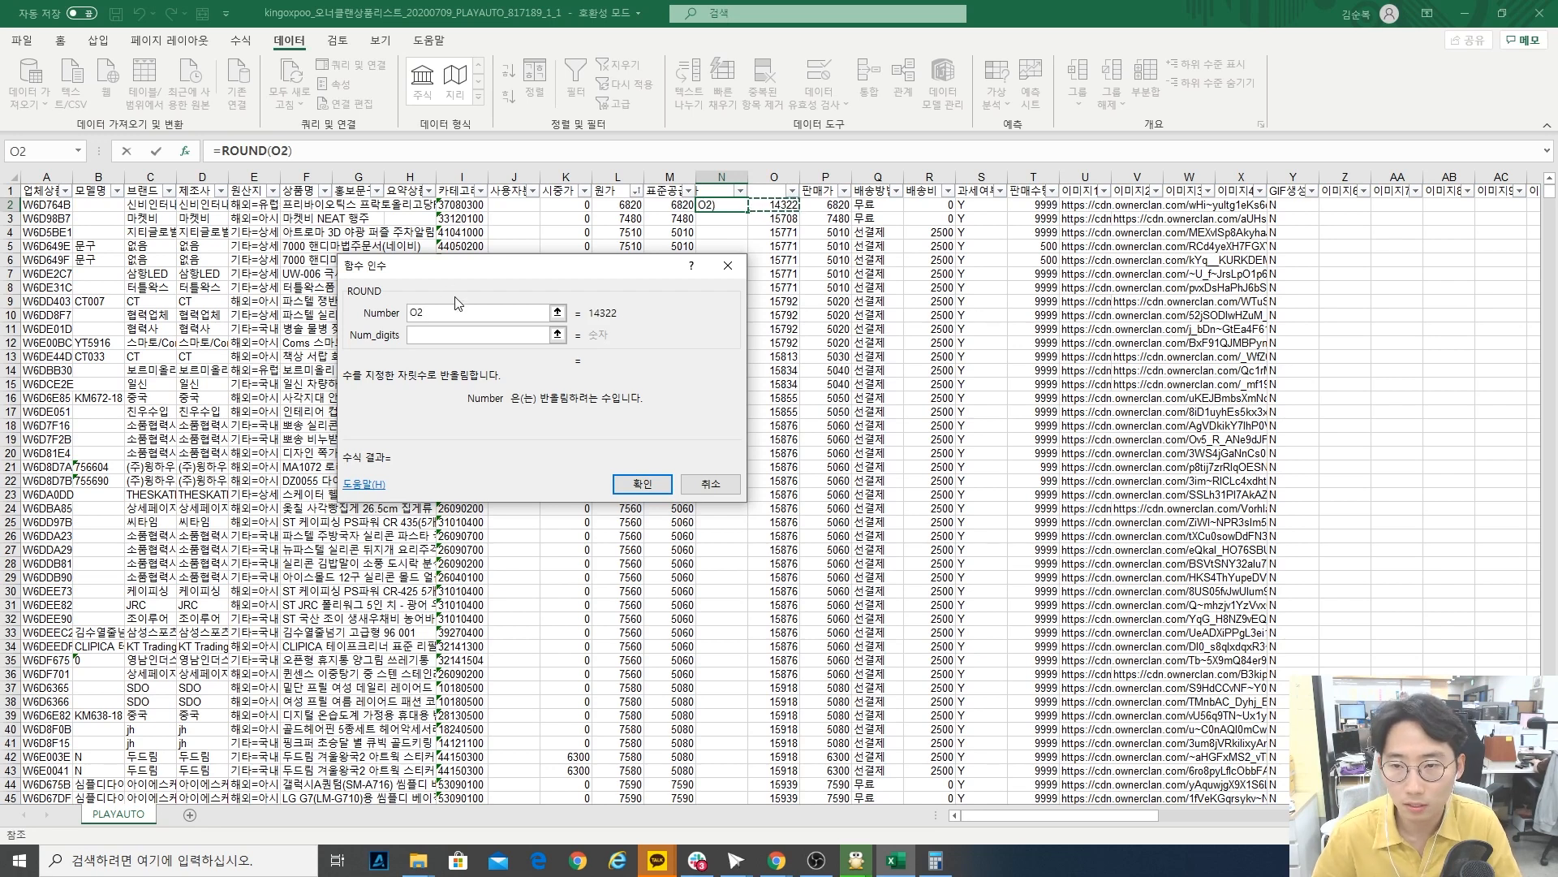
{"action": "left_click_drag", "start_coordinate": [426, 312], "coordinate": [403, 316]}
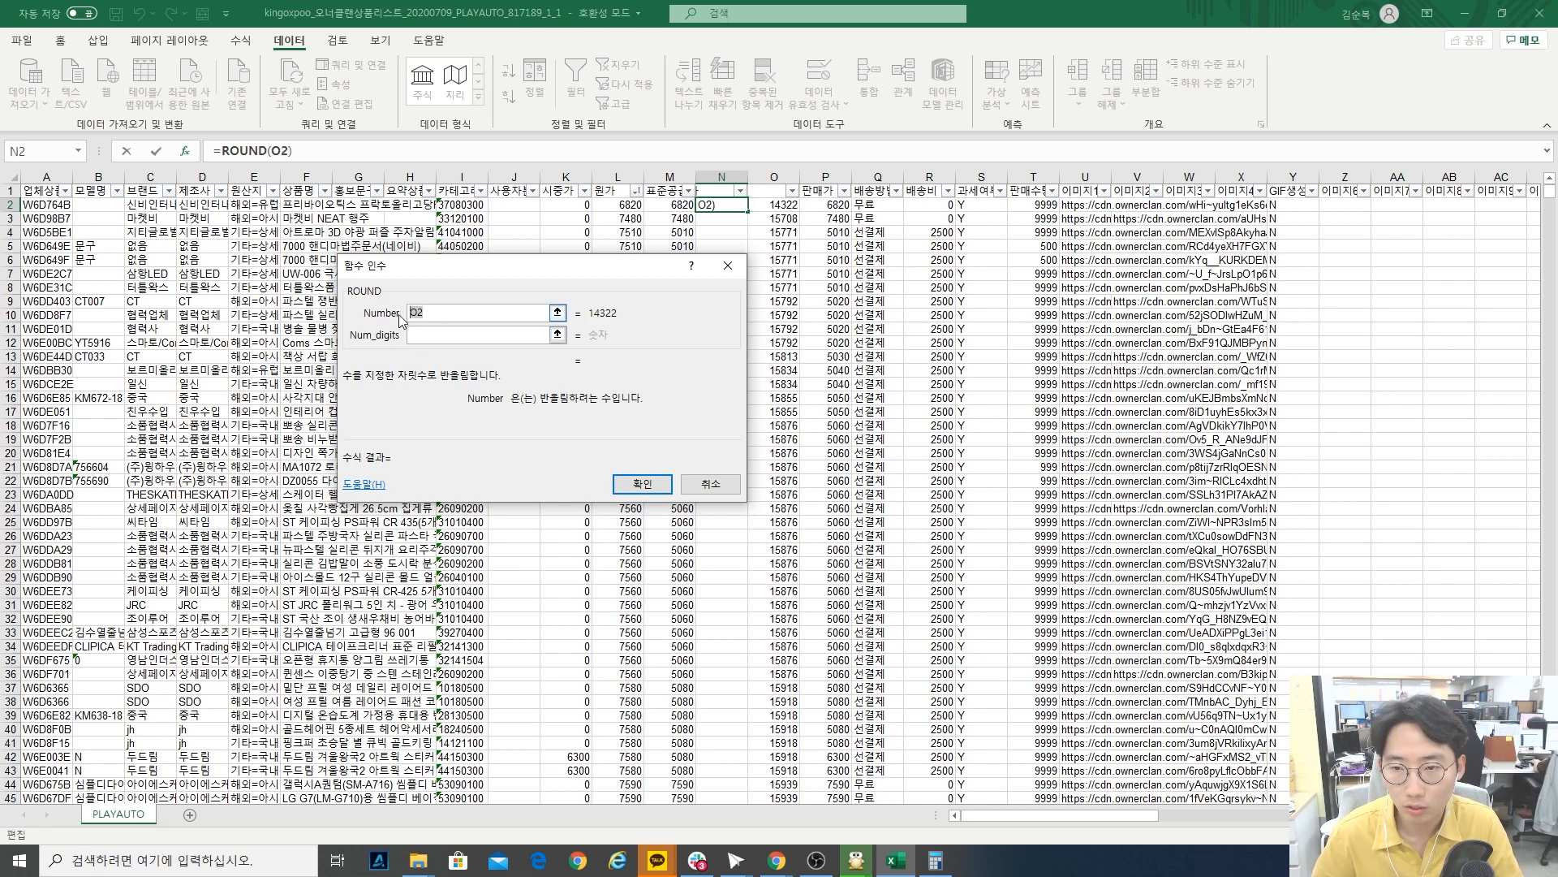
{"action": "left_click", "coordinate": [474, 313]}
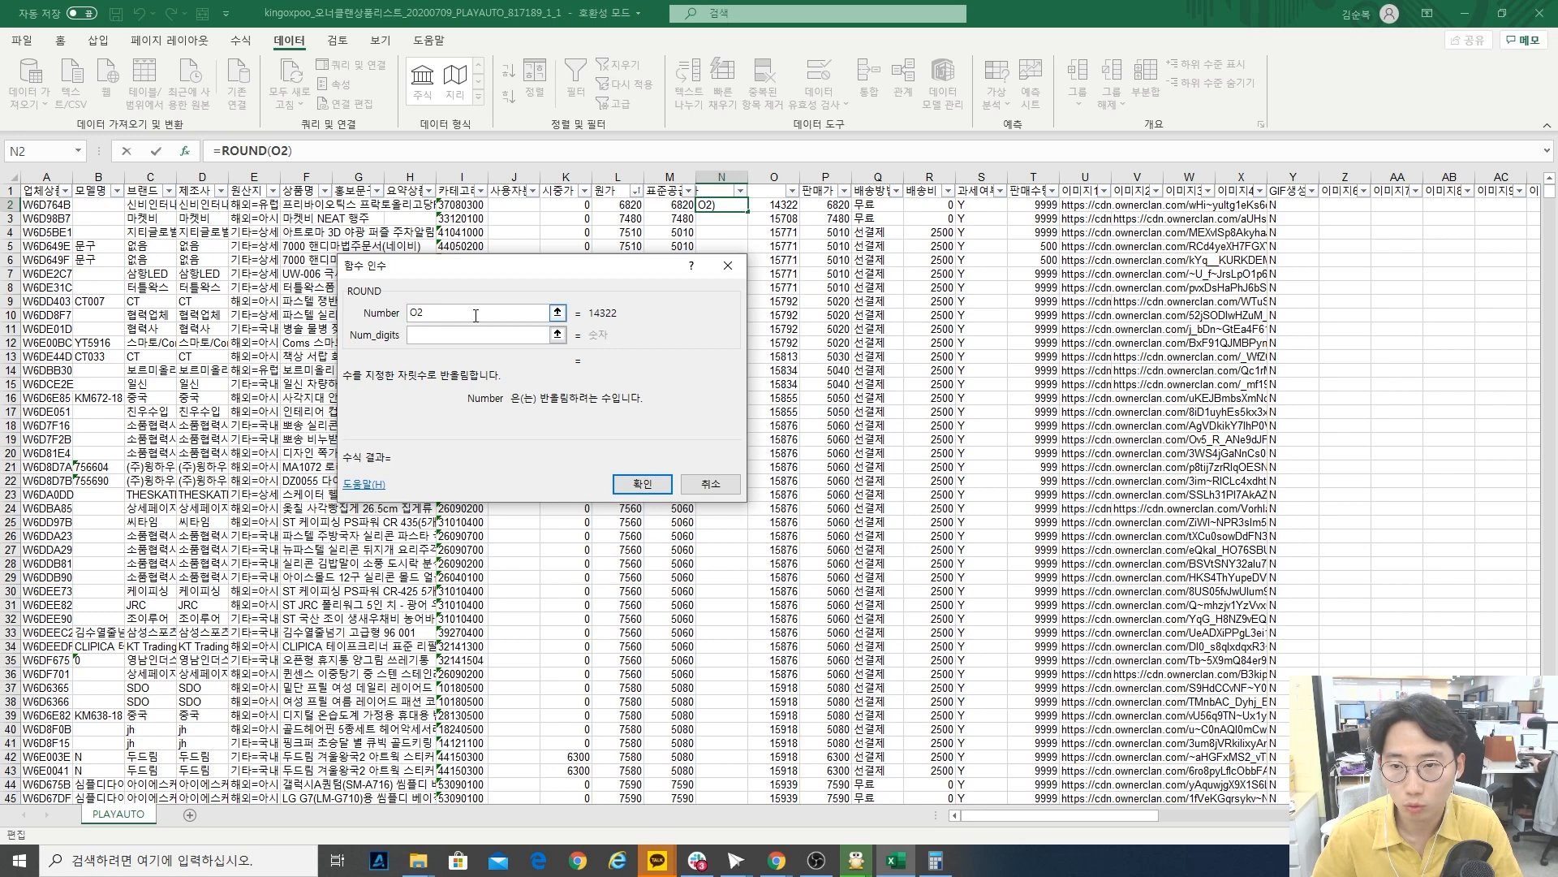
{"action": "left_click", "coordinate": [430, 334]}
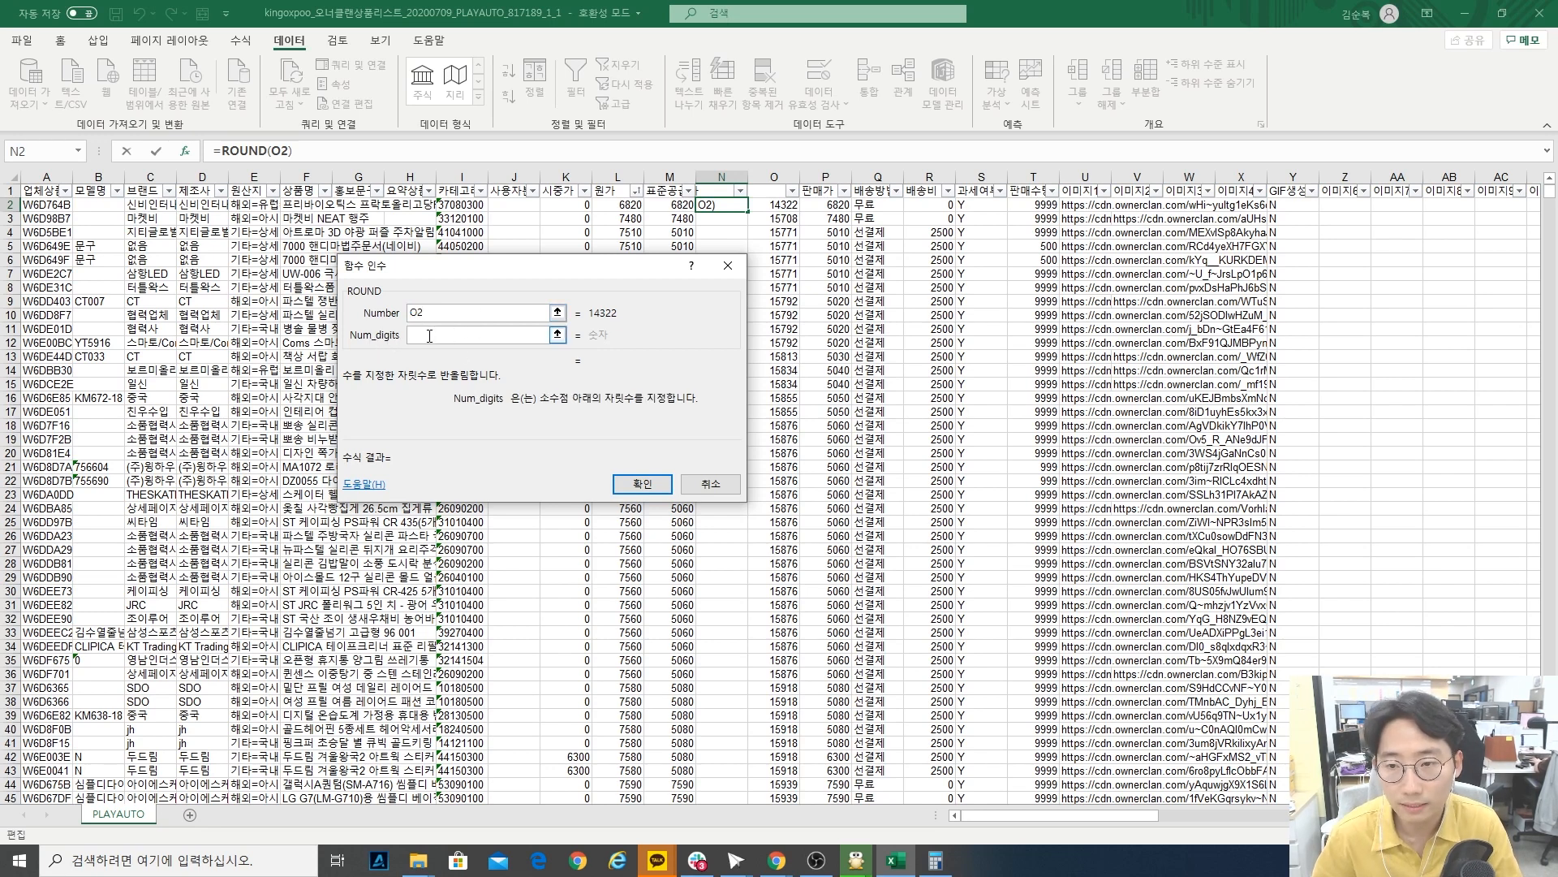
{"action": "type", "text": "-"}
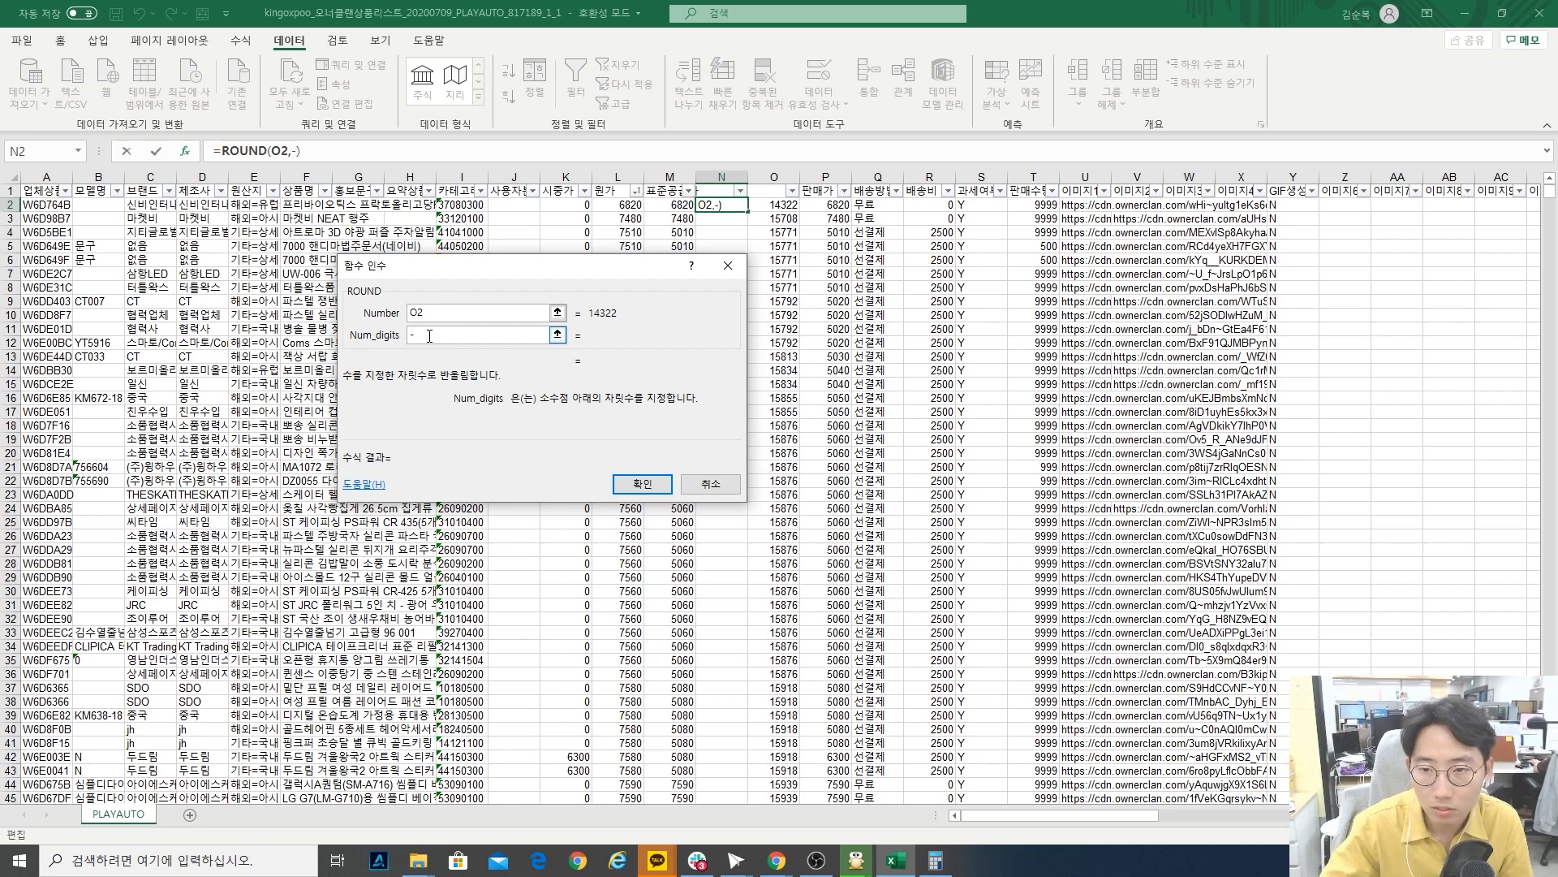
{"action": "type", "text": "1"}
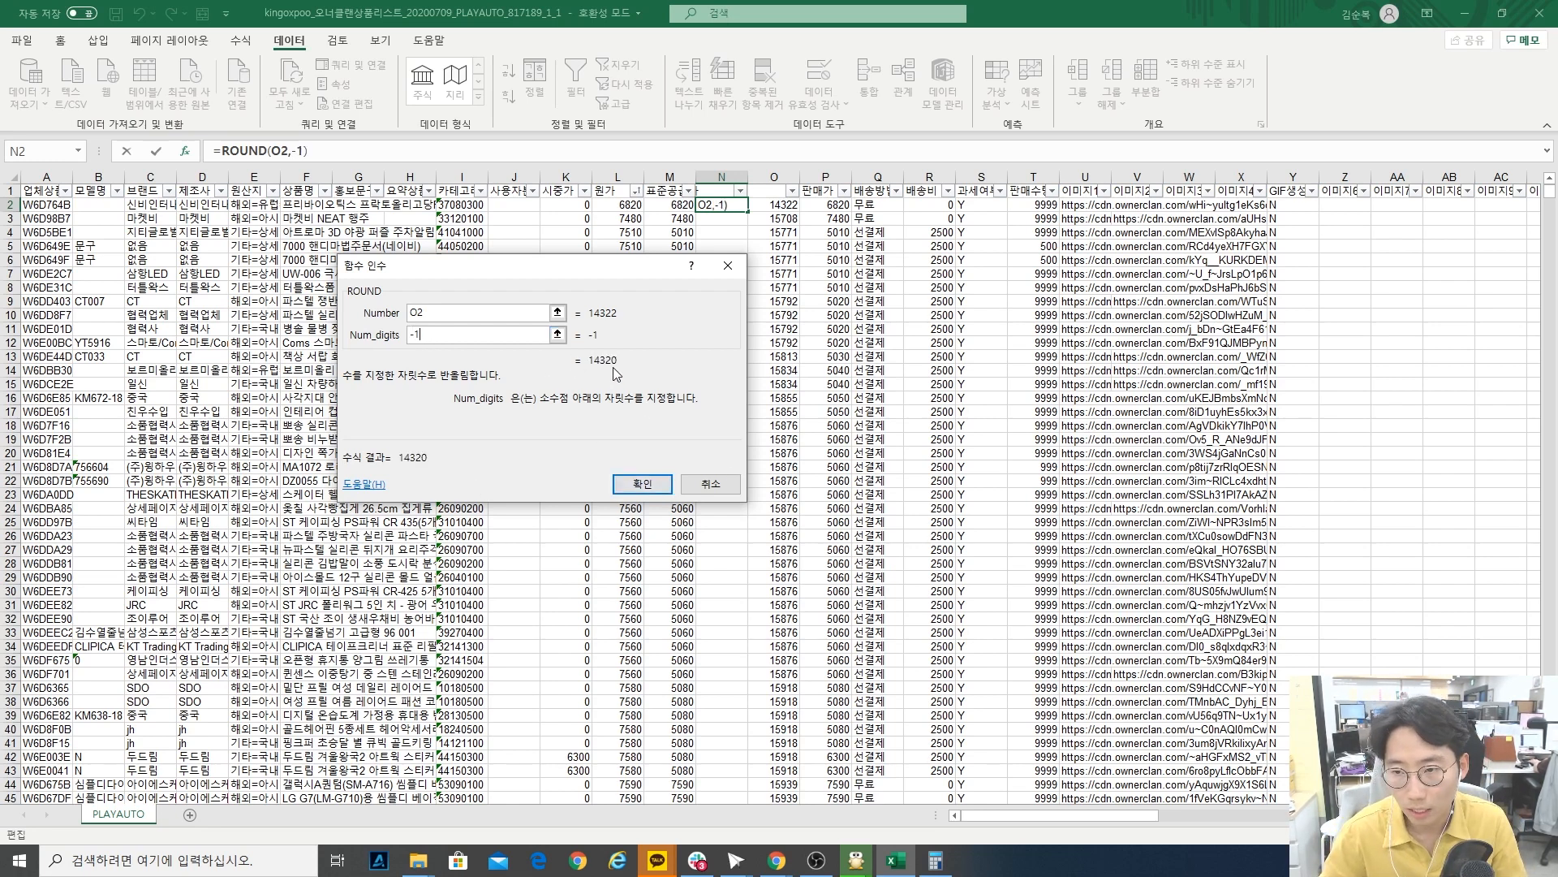
{"action": "left_click", "coordinate": [656, 489]}
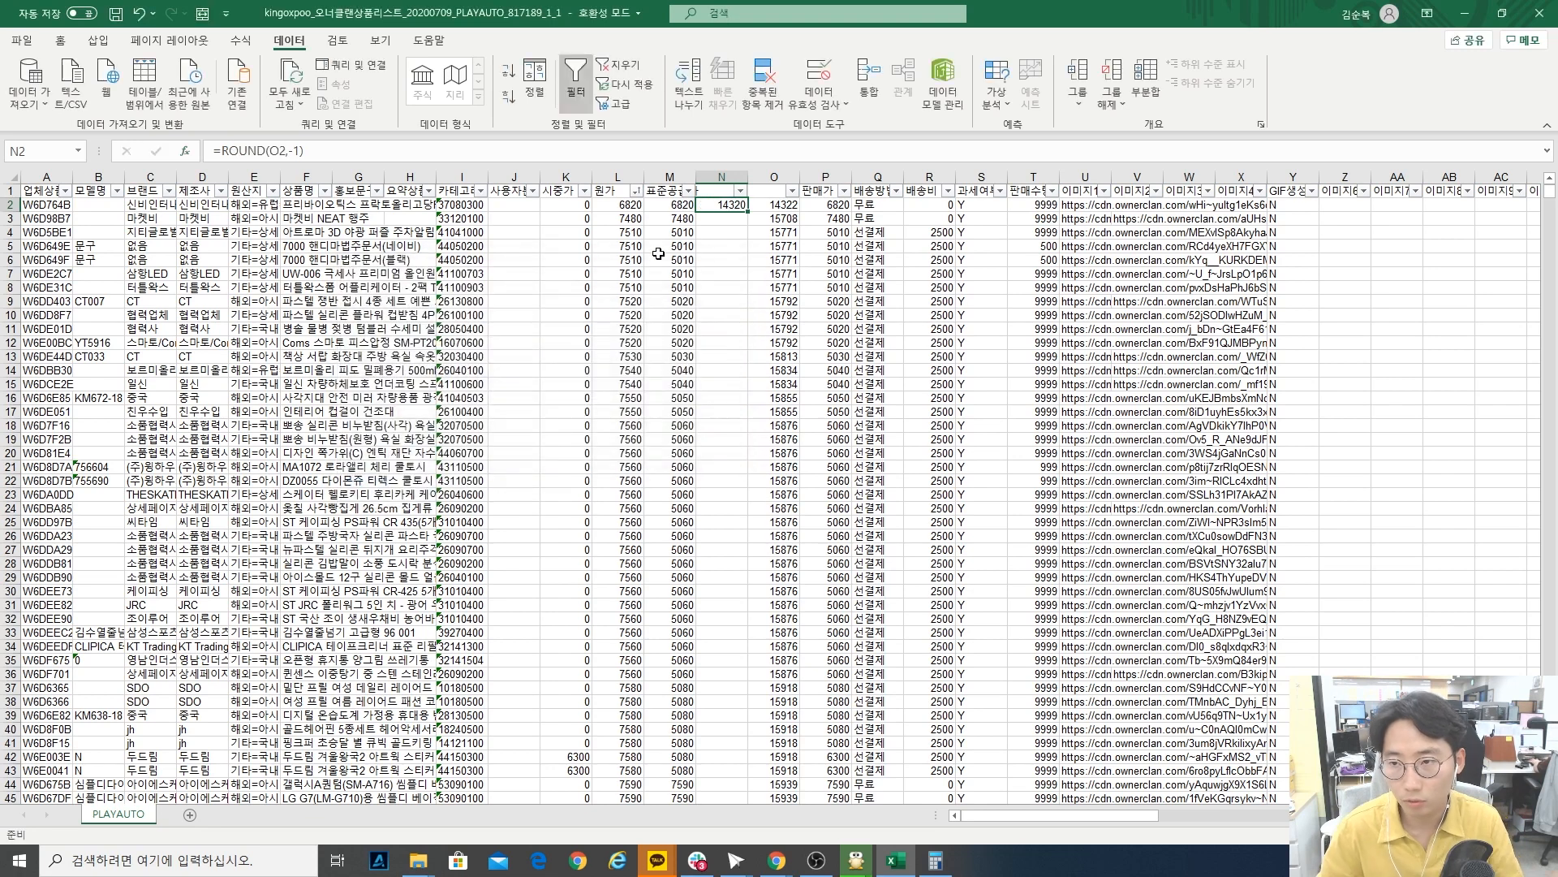
- Fill the ROUND formula down column N and compare the rounded prices with column O
{"action": "double_click", "coordinate": [747, 211]}
{"action": "left_click_drag", "start_coordinate": [773, 218], "coordinate": [774, 426]}
{"action": "left_click_drag", "start_coordinate": [731, 273], "coordinate": [737, 494]}
{"action": "left_click", "coordinate": [771, 383]}
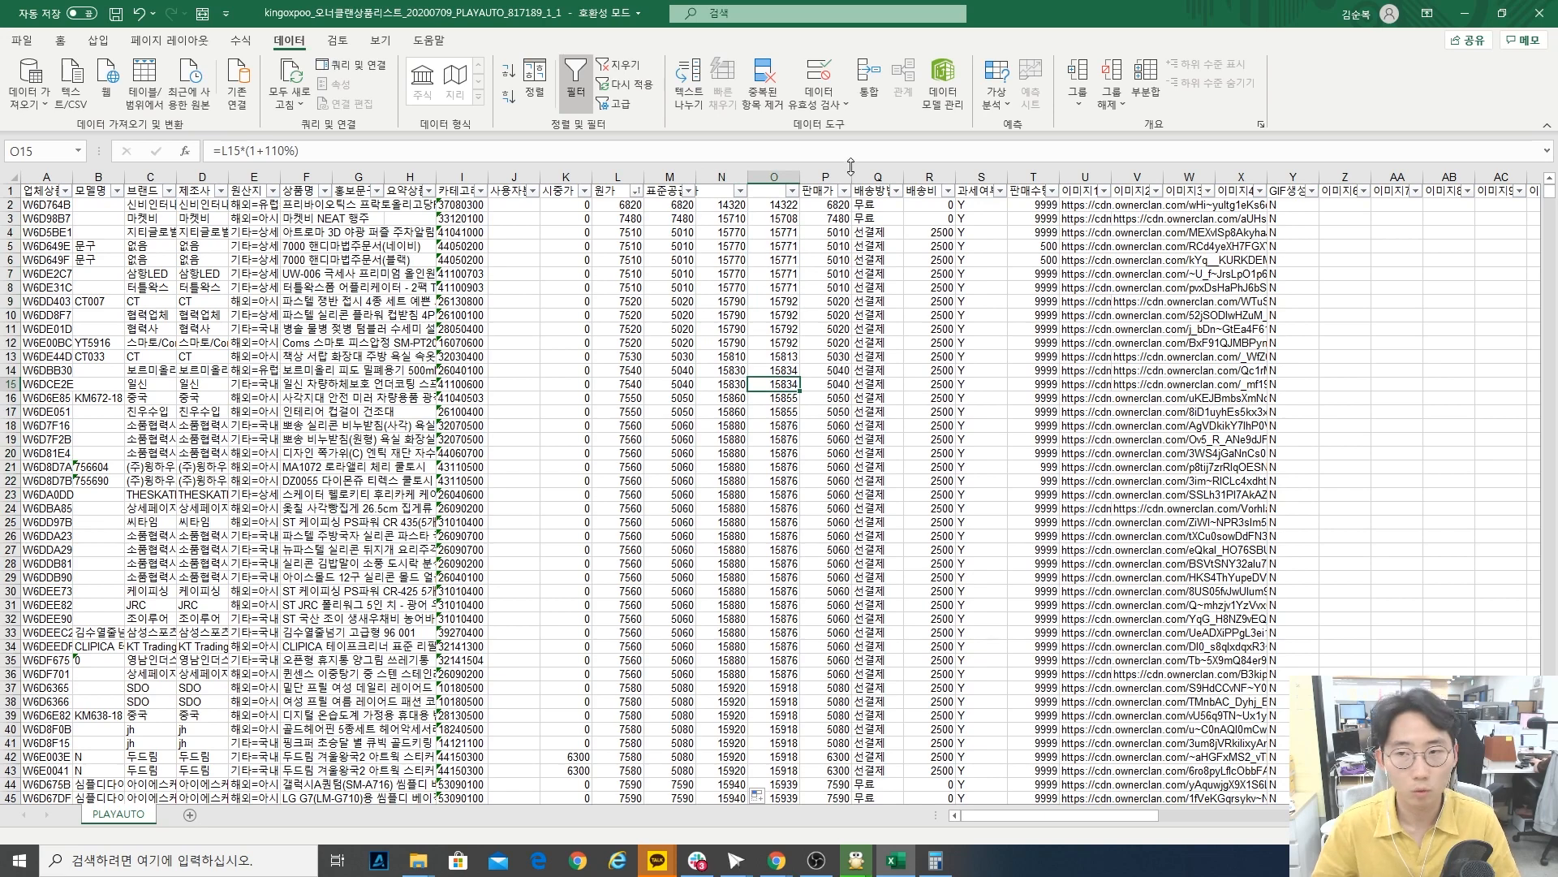
- Delete column O, which holds the unrounded calculated prices
{"action": "right_click", "coordinate": [783, 178]}
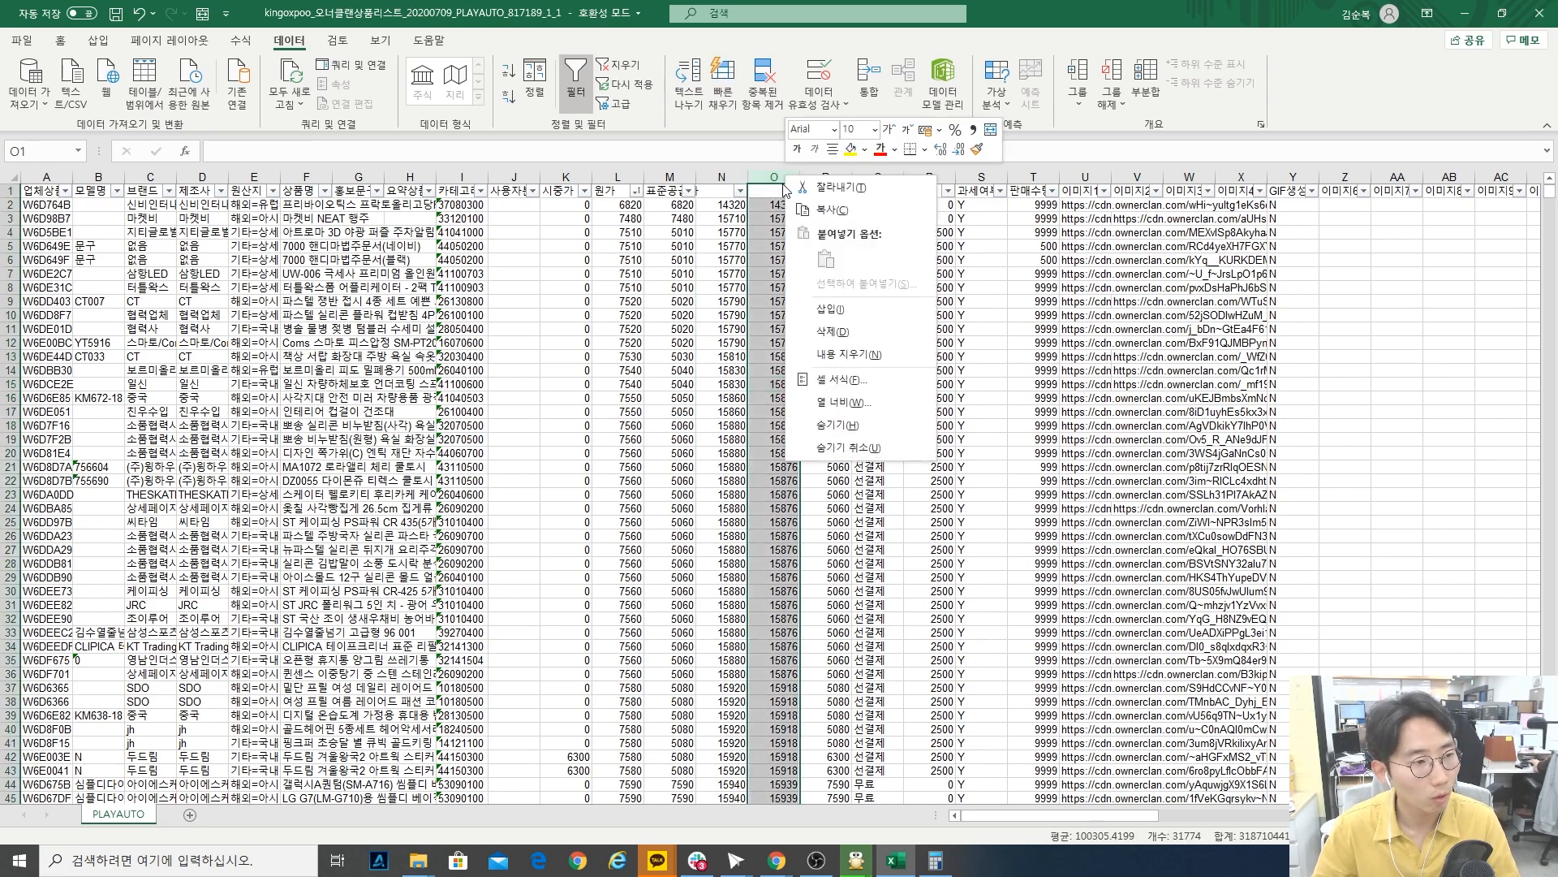
{"action": "left_click", "coordinate": [820, 326]}
{"action": "left_click", "coordinate": [723, 246]}
{"action": "left_click", "coordinate": [784, 246]}
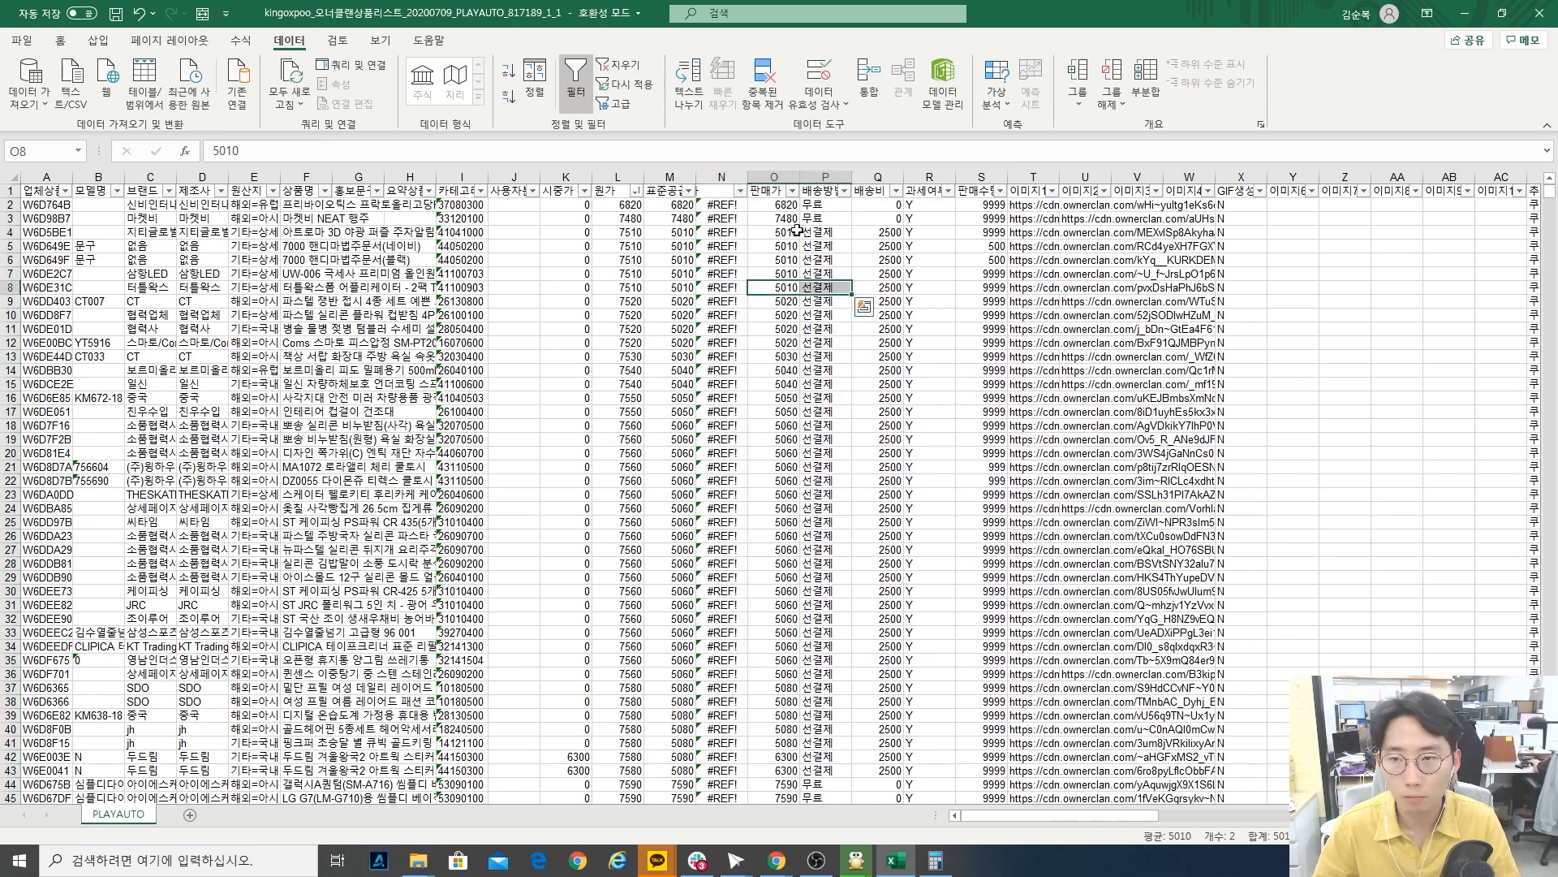
- Undo the deletion of column O and insert an empty column before column N
{"action": "key", "text": "ctrl+z"}
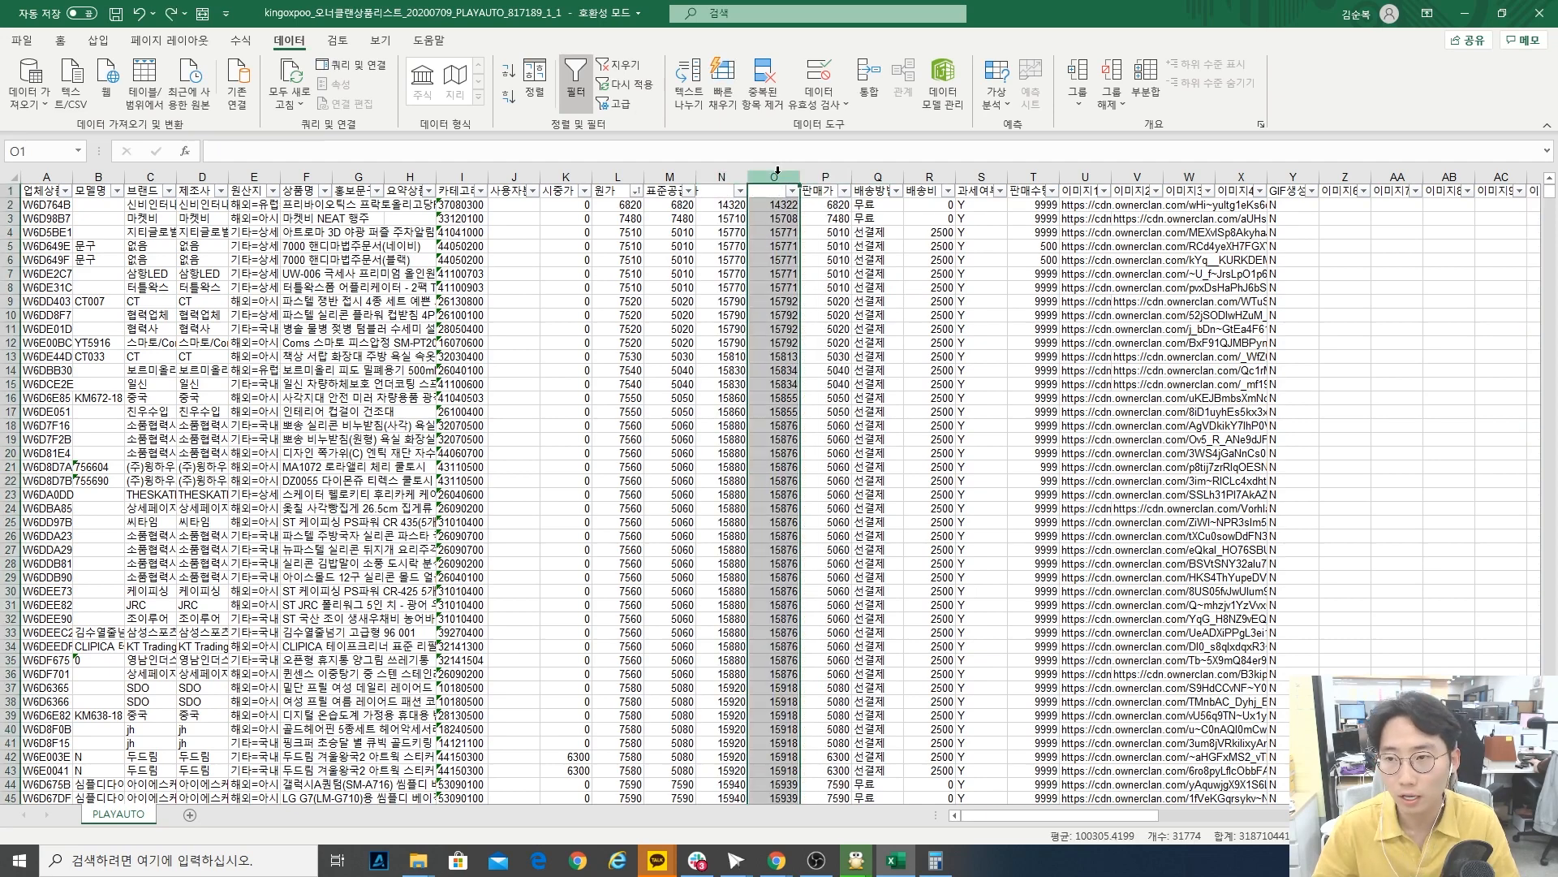
{"action": "left_click", "coordinate": [718, 176]}
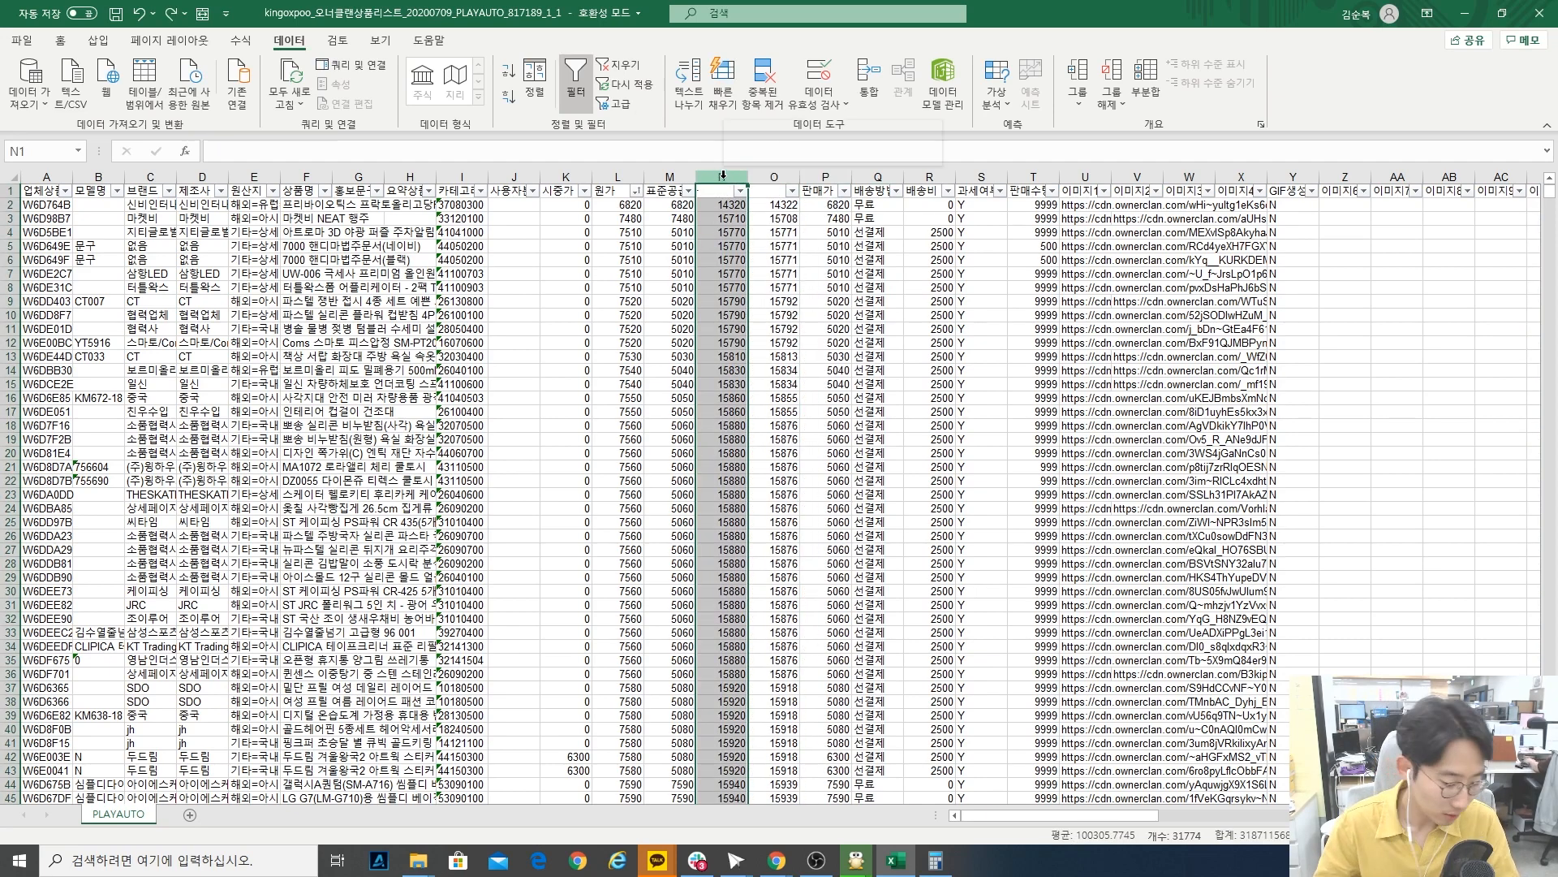
{"action": "right_click", "coordinate": [723, 176]}
{"action": "left_click", "coordinate": [755, 297]}
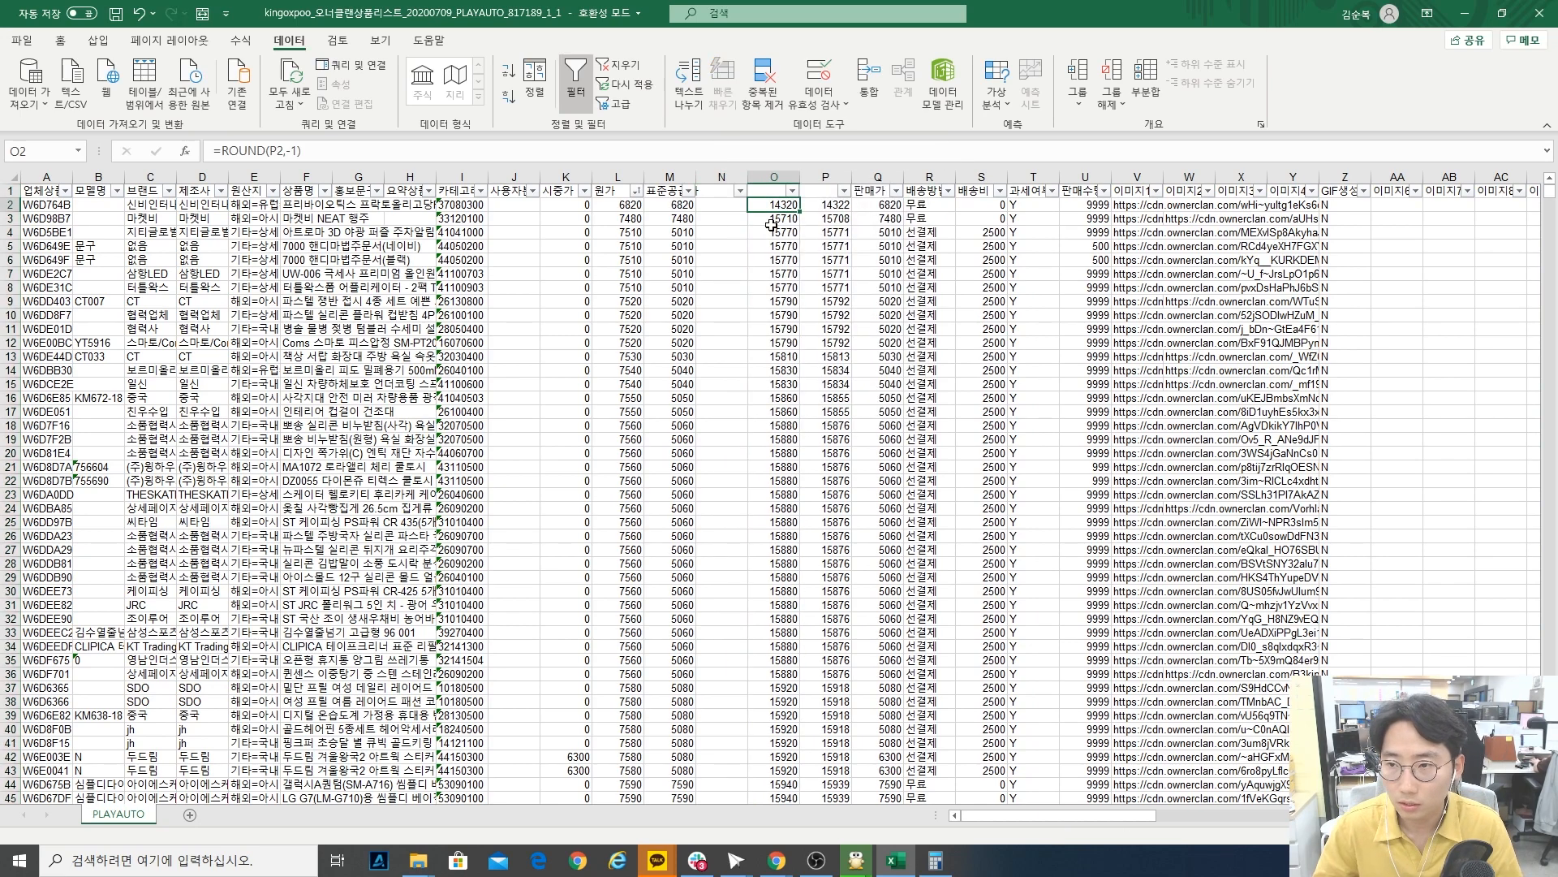
- Copy the rounded prices from O2:O31775 and paste them into column N from N2 as values only
{"action": "left_click_drag", "start_coordinate": [1550, 193], "coordinate": [1551, 787]}
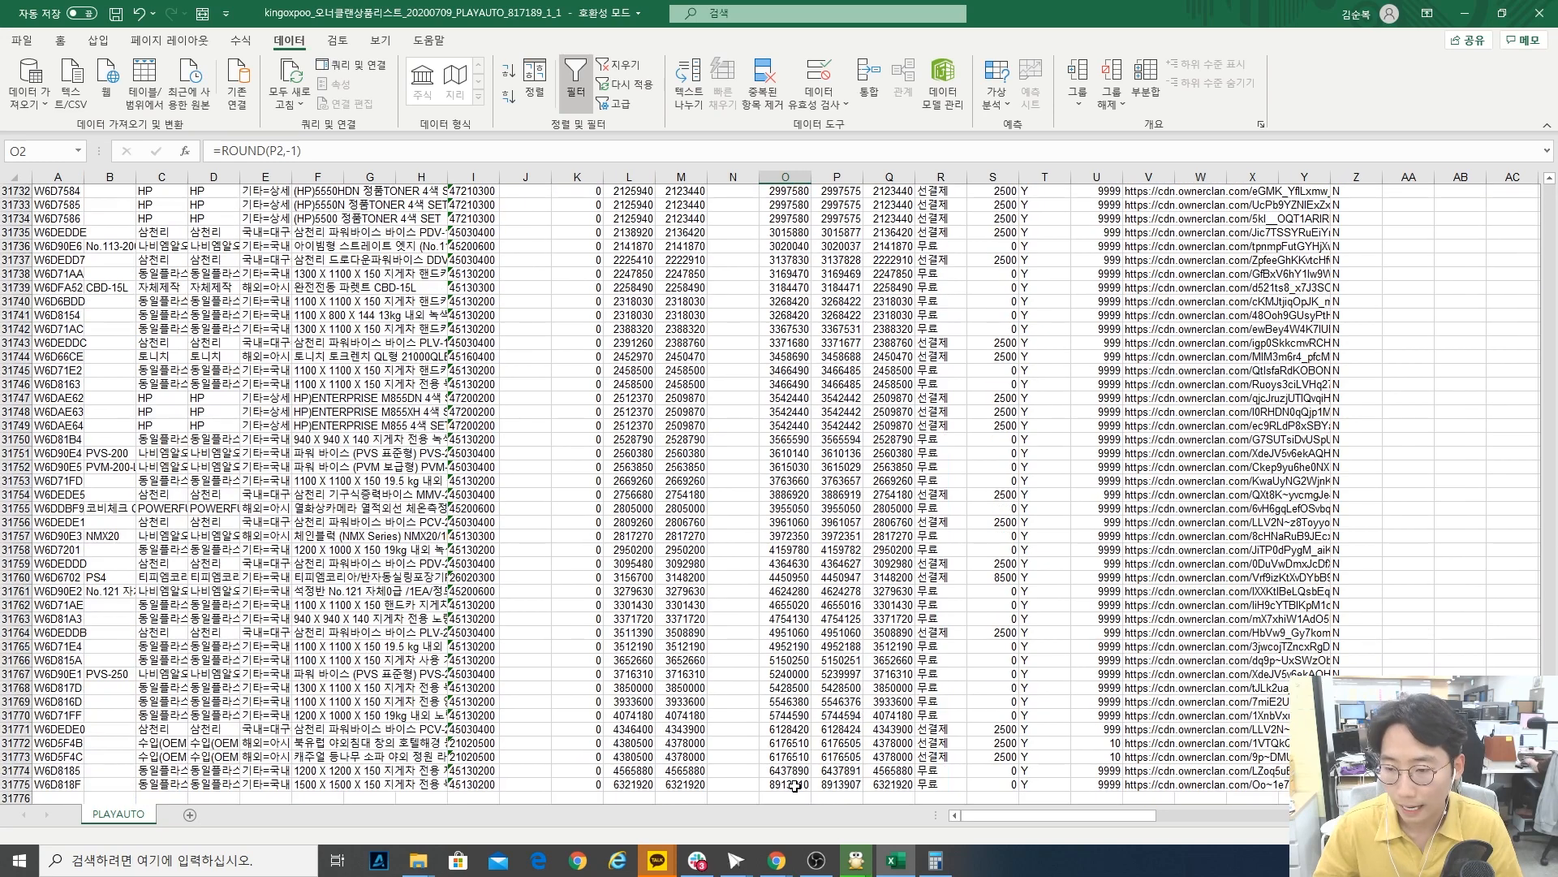
{"action": "left_click", "coordinate": [794, 786], "text": "shift"}
{"action": "key", "text": "ctrl+c"}
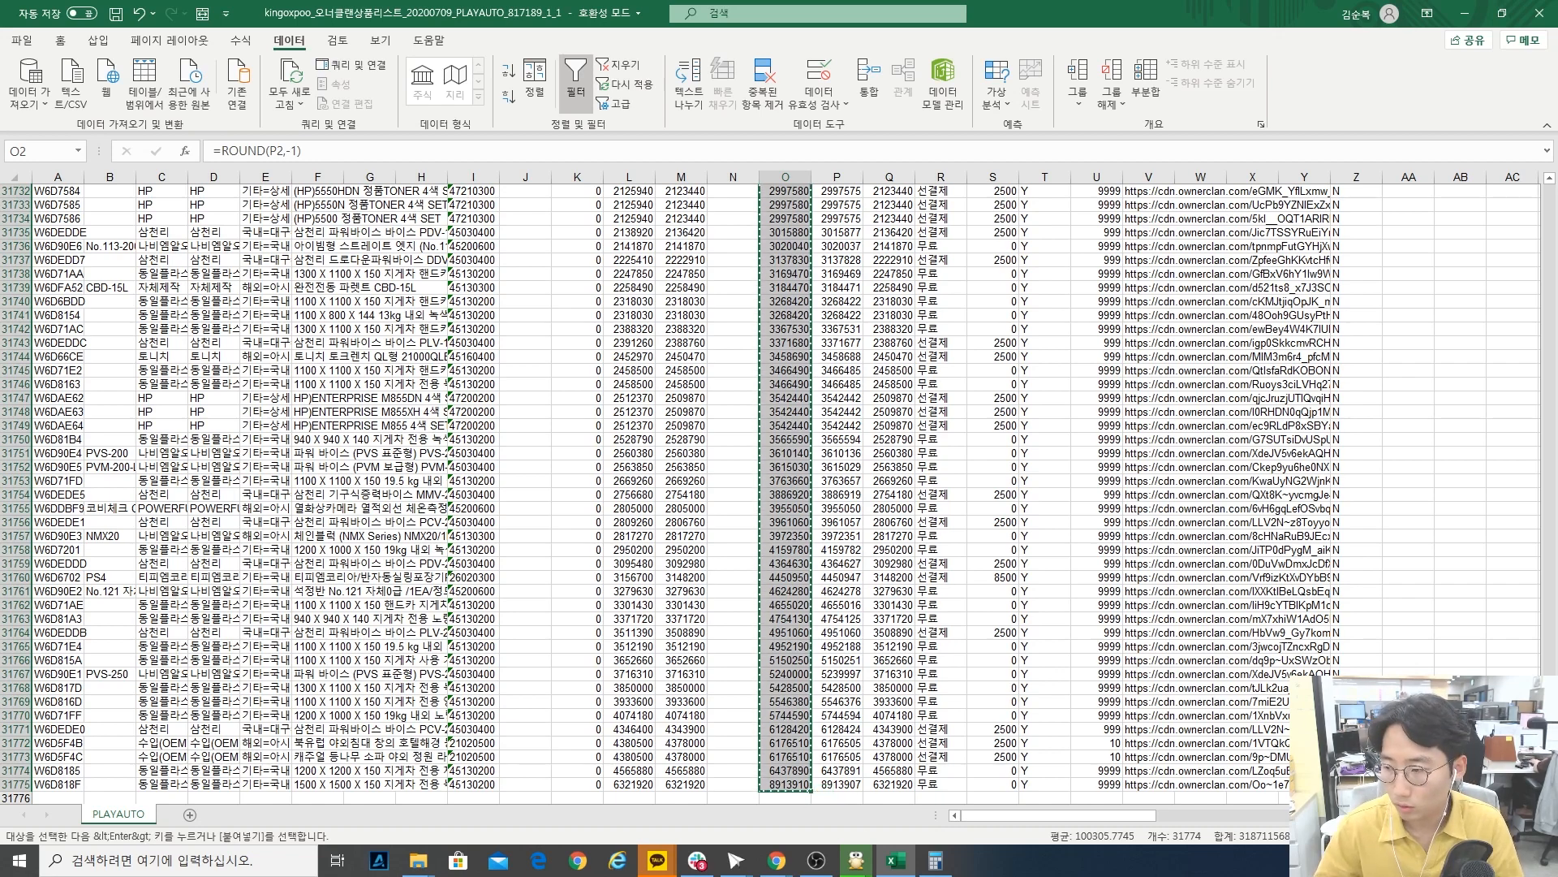
{"action": "left_click_drag", "start_coordinate": [1551, 788], "coordinate": [1551, 193]}
{"action": "left_click", "coordinate": [714, 205]}
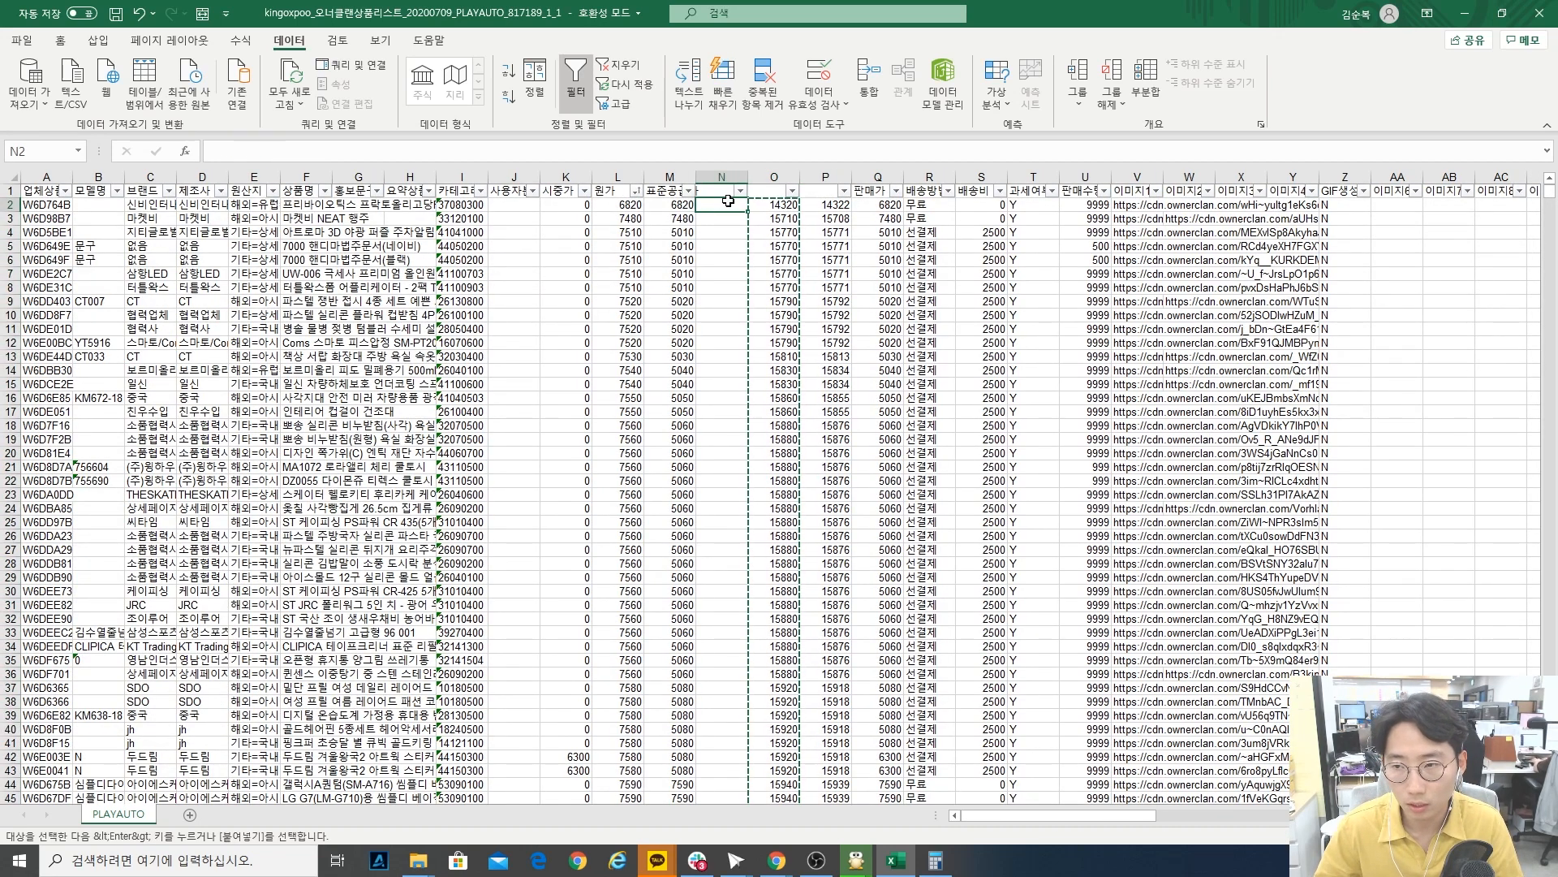
{"action": "key", "text": "ctrl+v"}
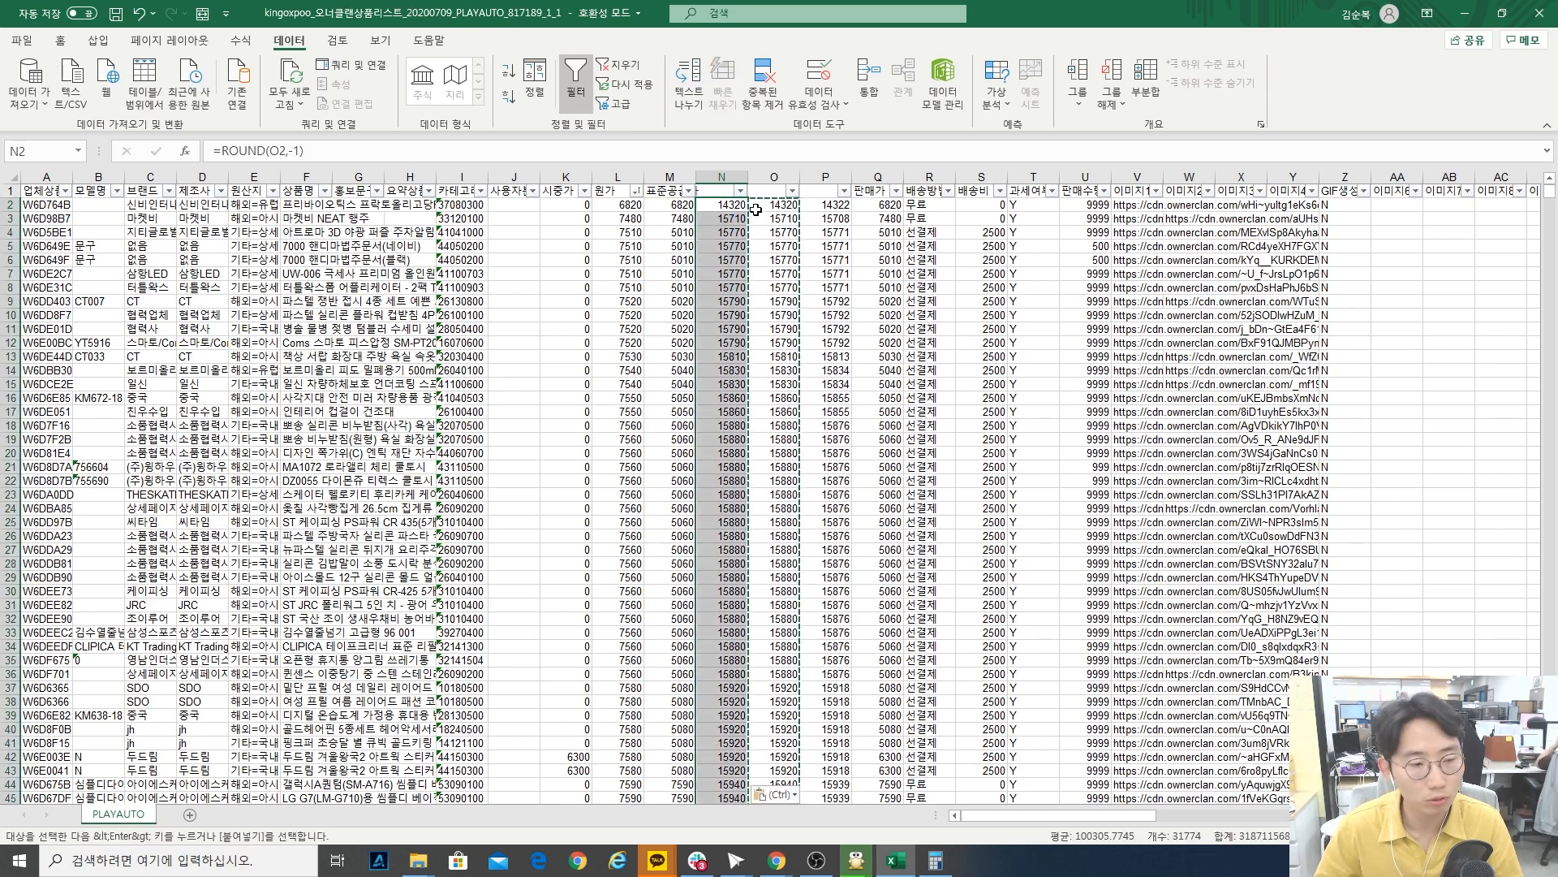
{"action": "left_click", "coordinate": [779, 796]}
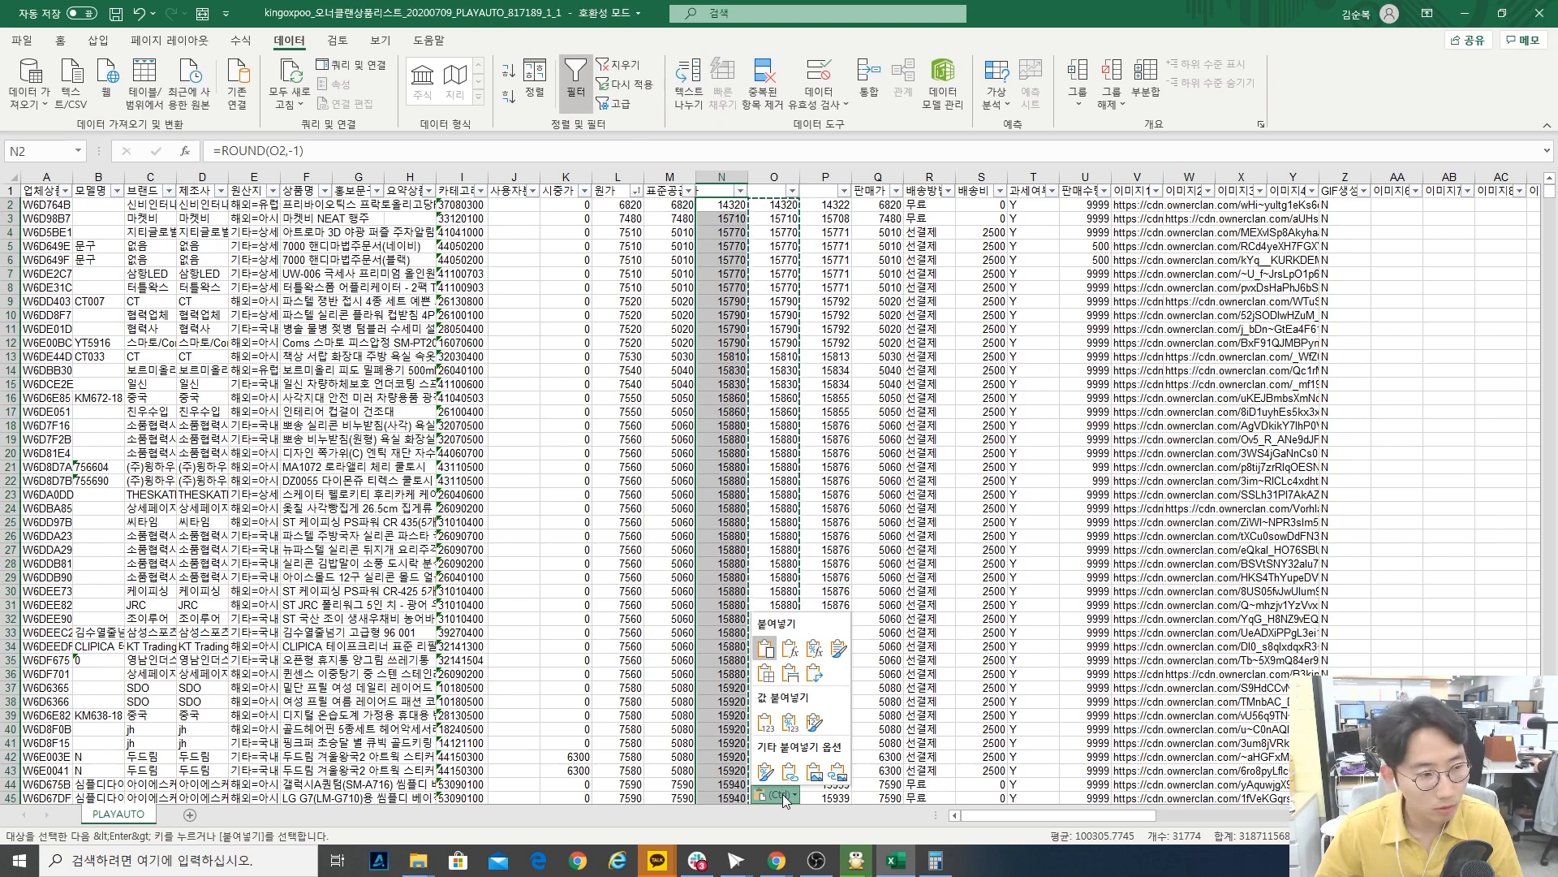
{"action": "left_click", "coordinate": [767, 725]}
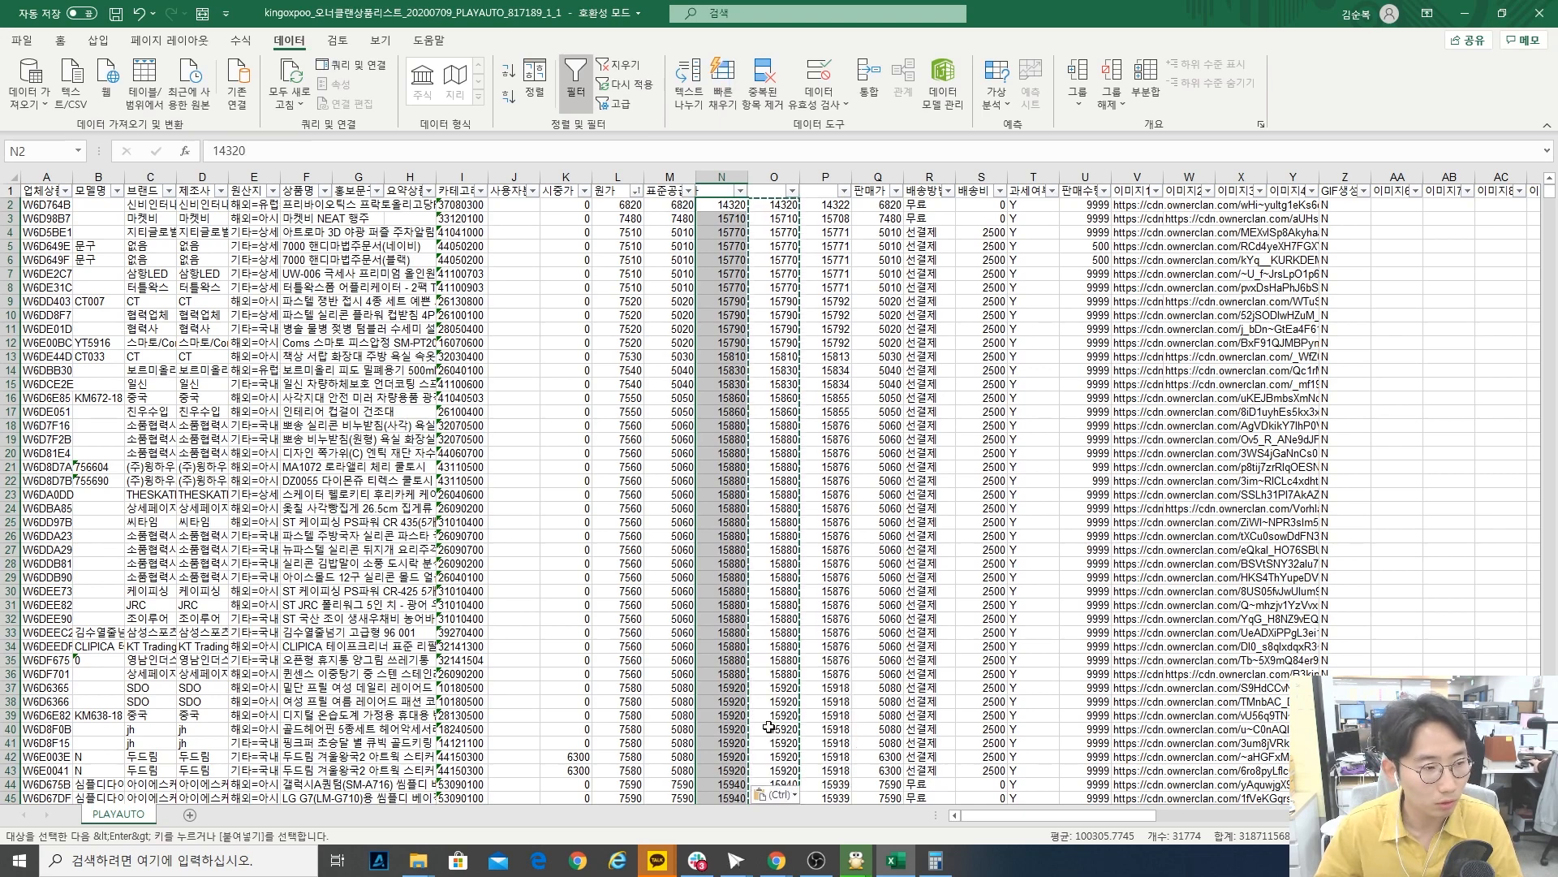
{"action": "left_click", "coordinate": [732, 581]}
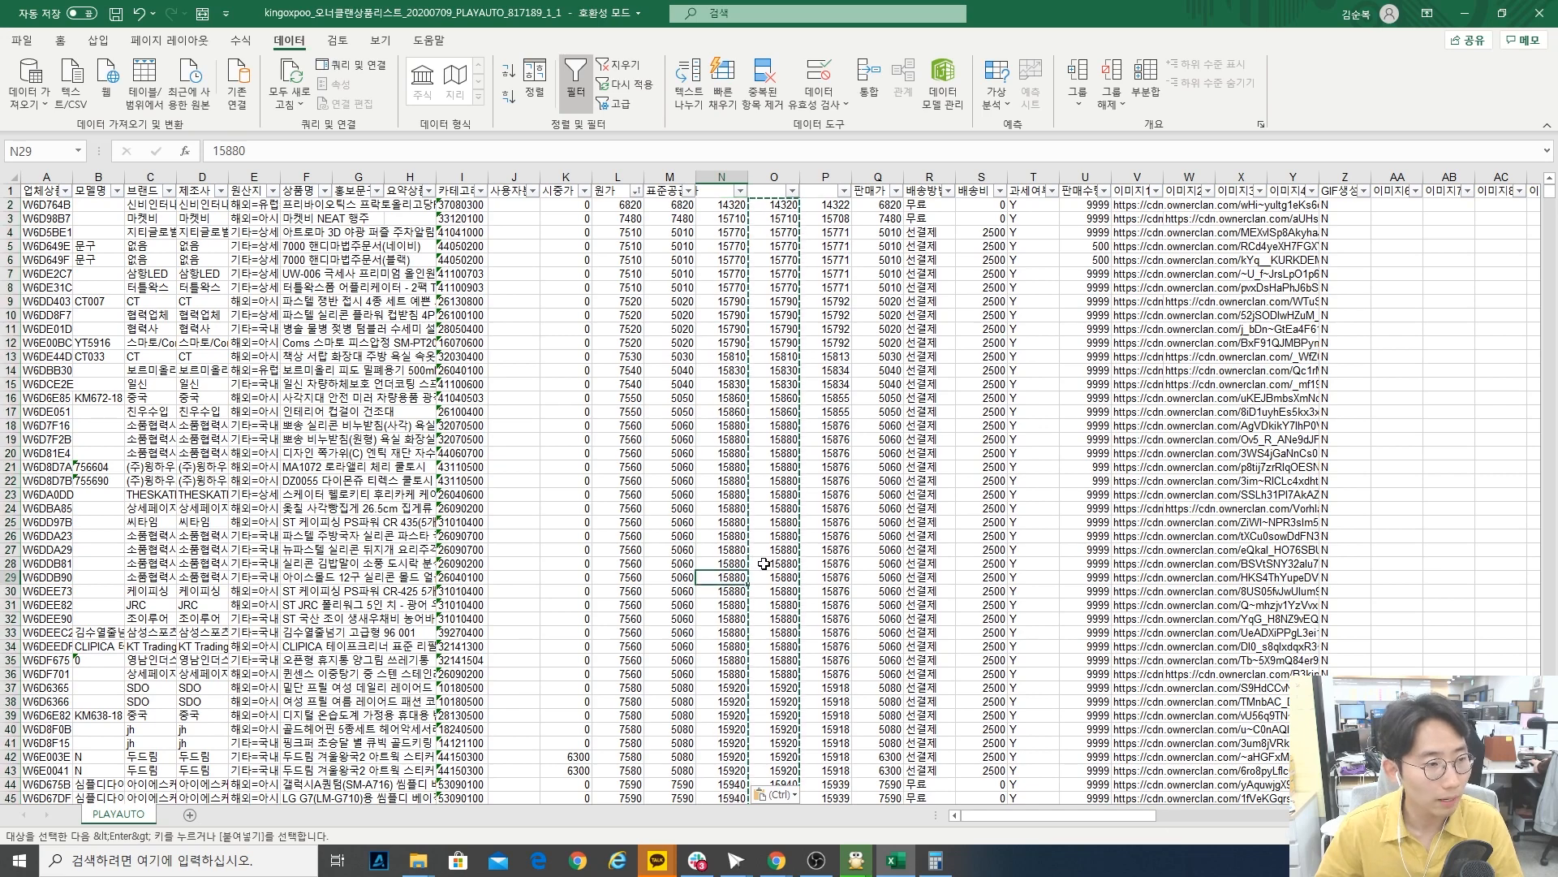
- Copy the 판매가 header from Q1 into the empty header cell N1
{"action": "left_click", "coordinate": [878, 189]}
{"action": "key", "text": "Escape"}
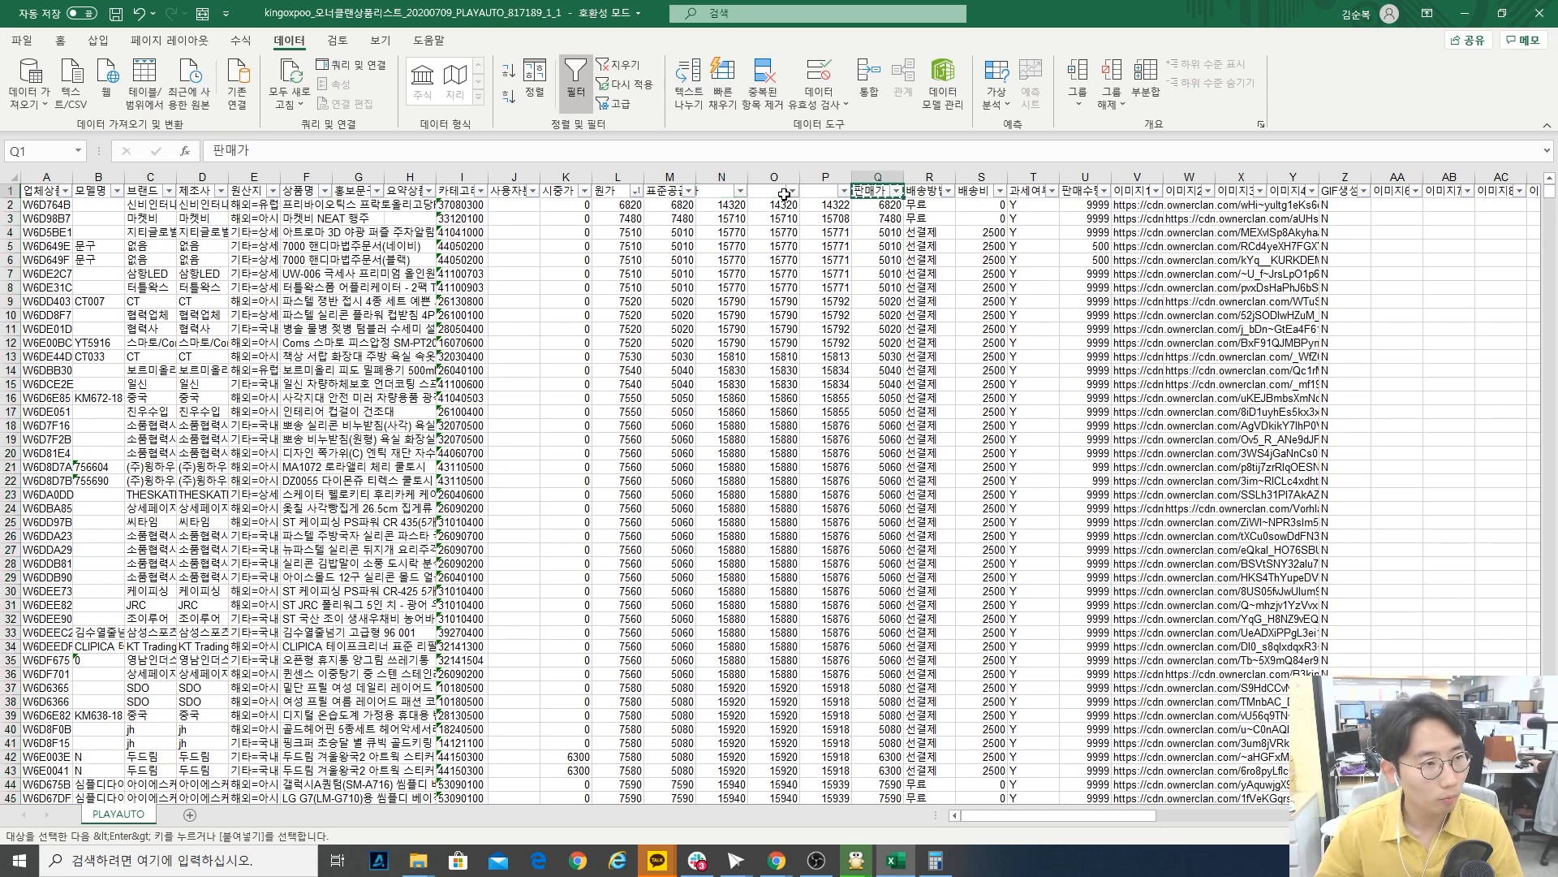
{"action": "left_click", "coordinate": [719, 191]}
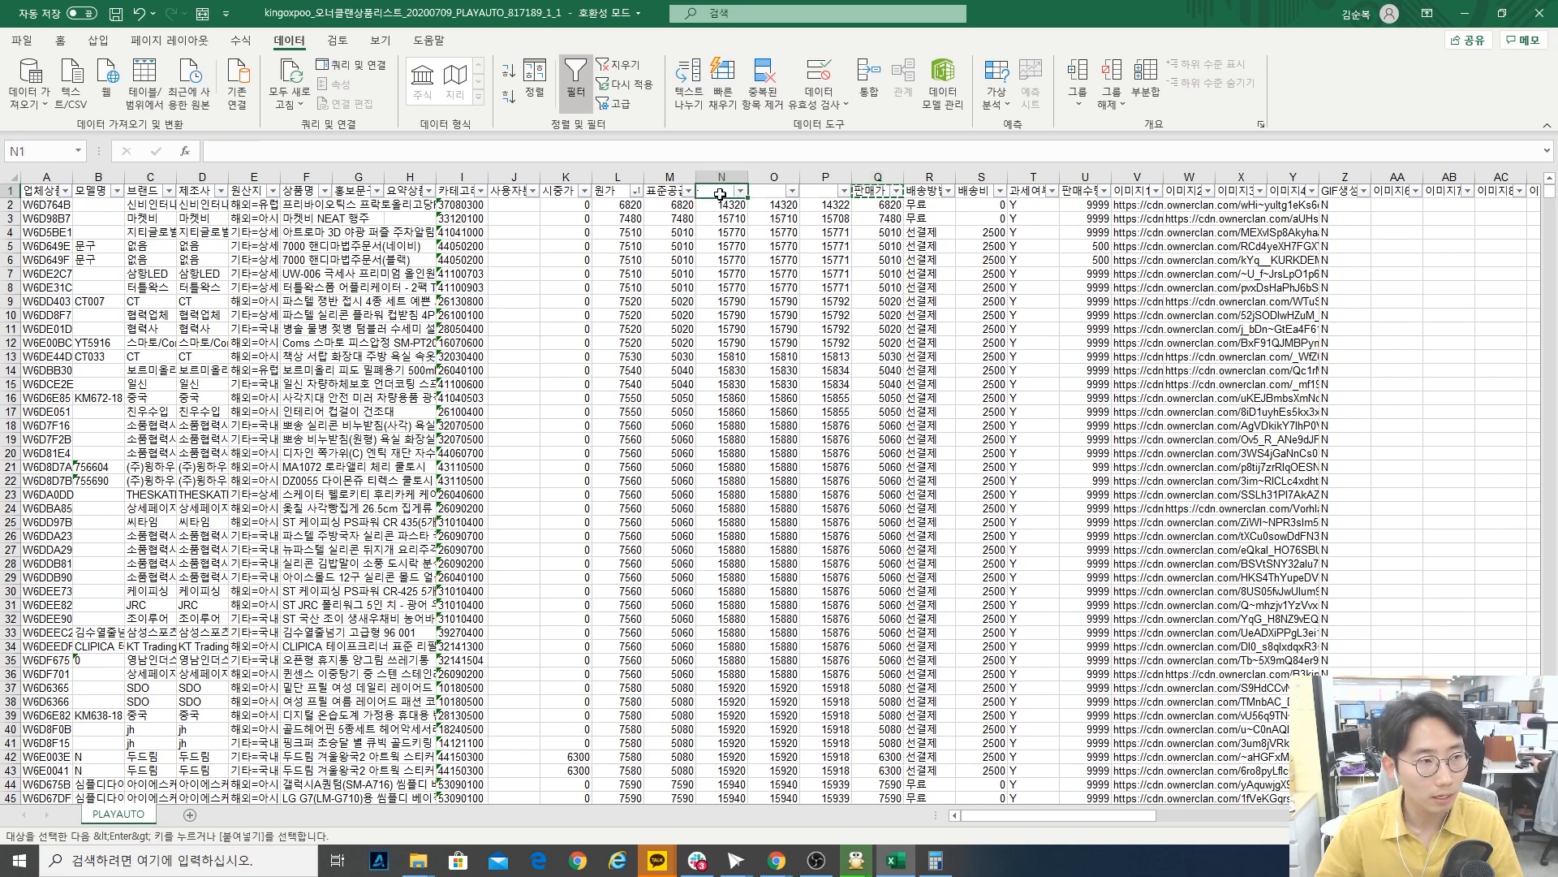
{"action": "key", "text": "ctrl+v"}
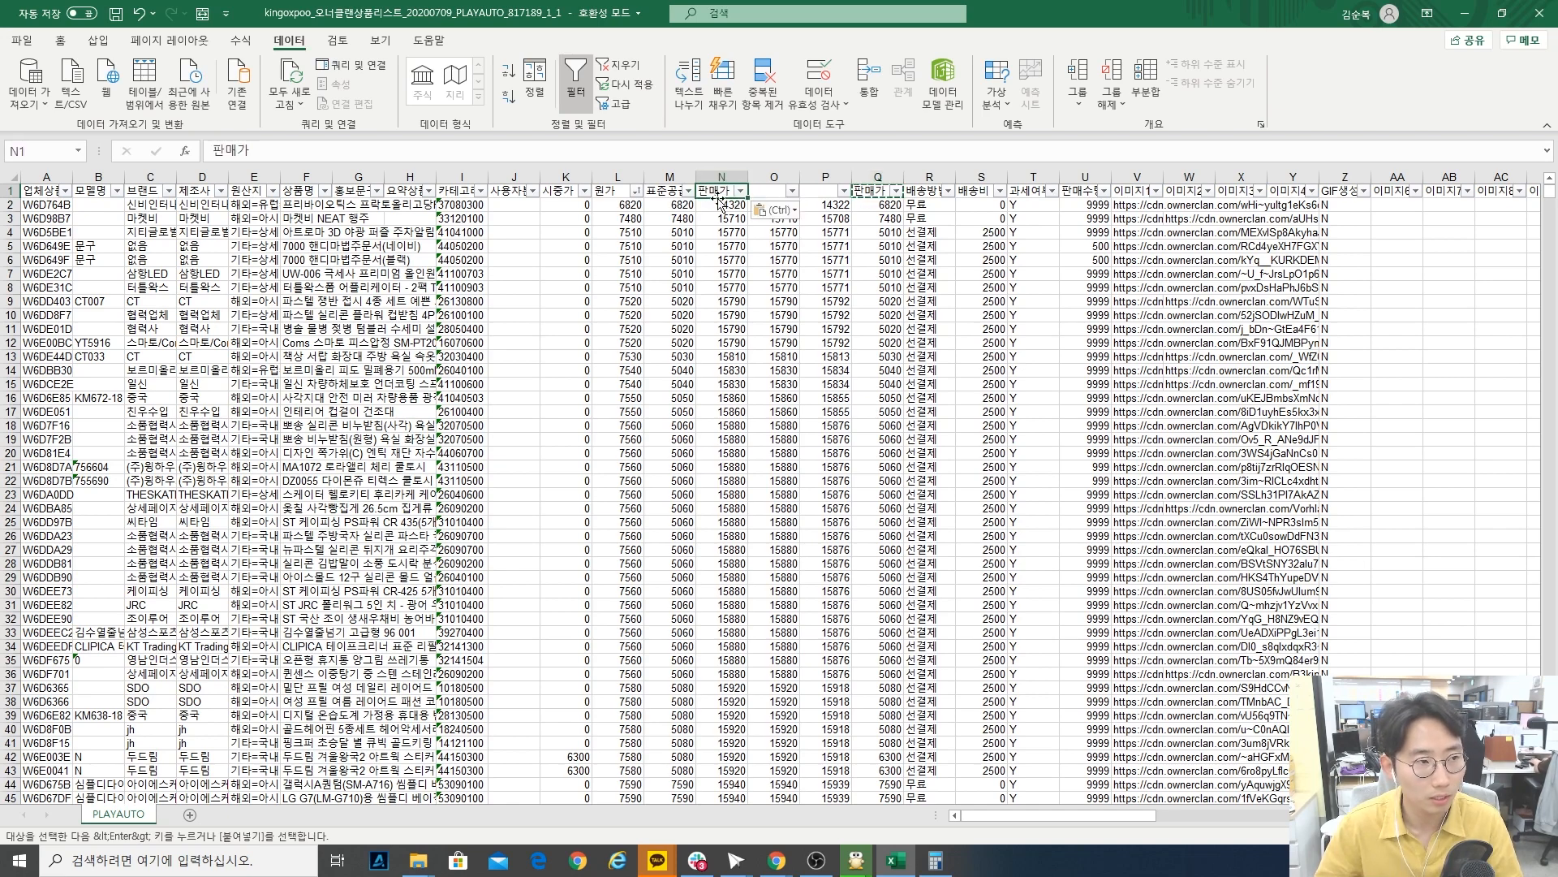
- Delete the superseded price columns O through Q and save the workbook
{"action": "left_click_drag", "start_coordinate": [774, 177], "coordinate": [860, 172]}
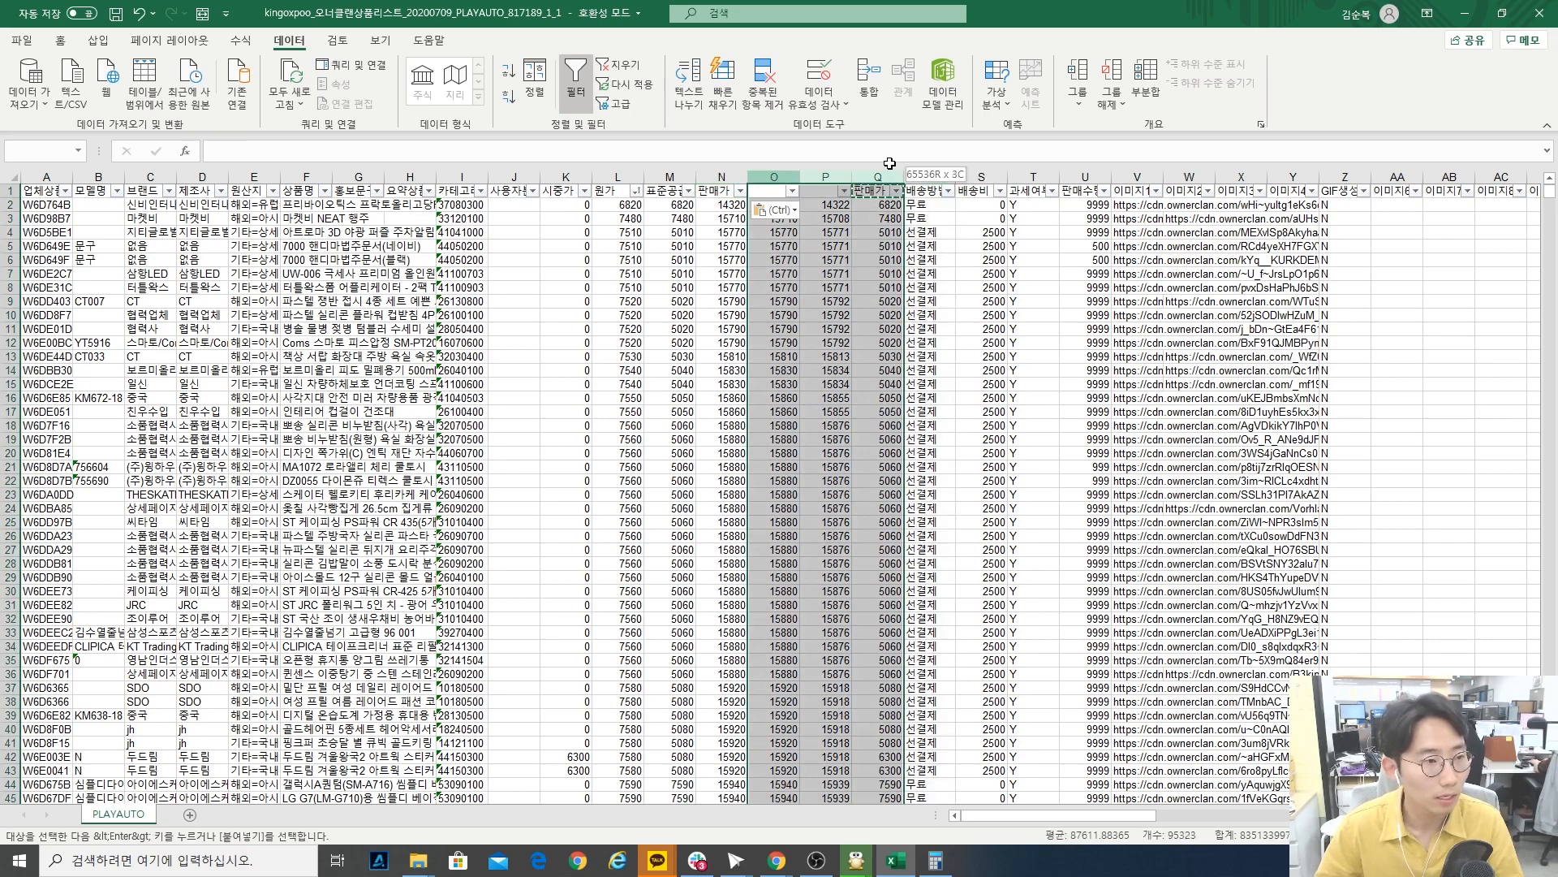
{"action": "right_click", "coordinate": [861, 174]}
{"action": "left_click", "coordinate": [901, 296]}
{"action": "left_click", "coordinate": [566, 355]}
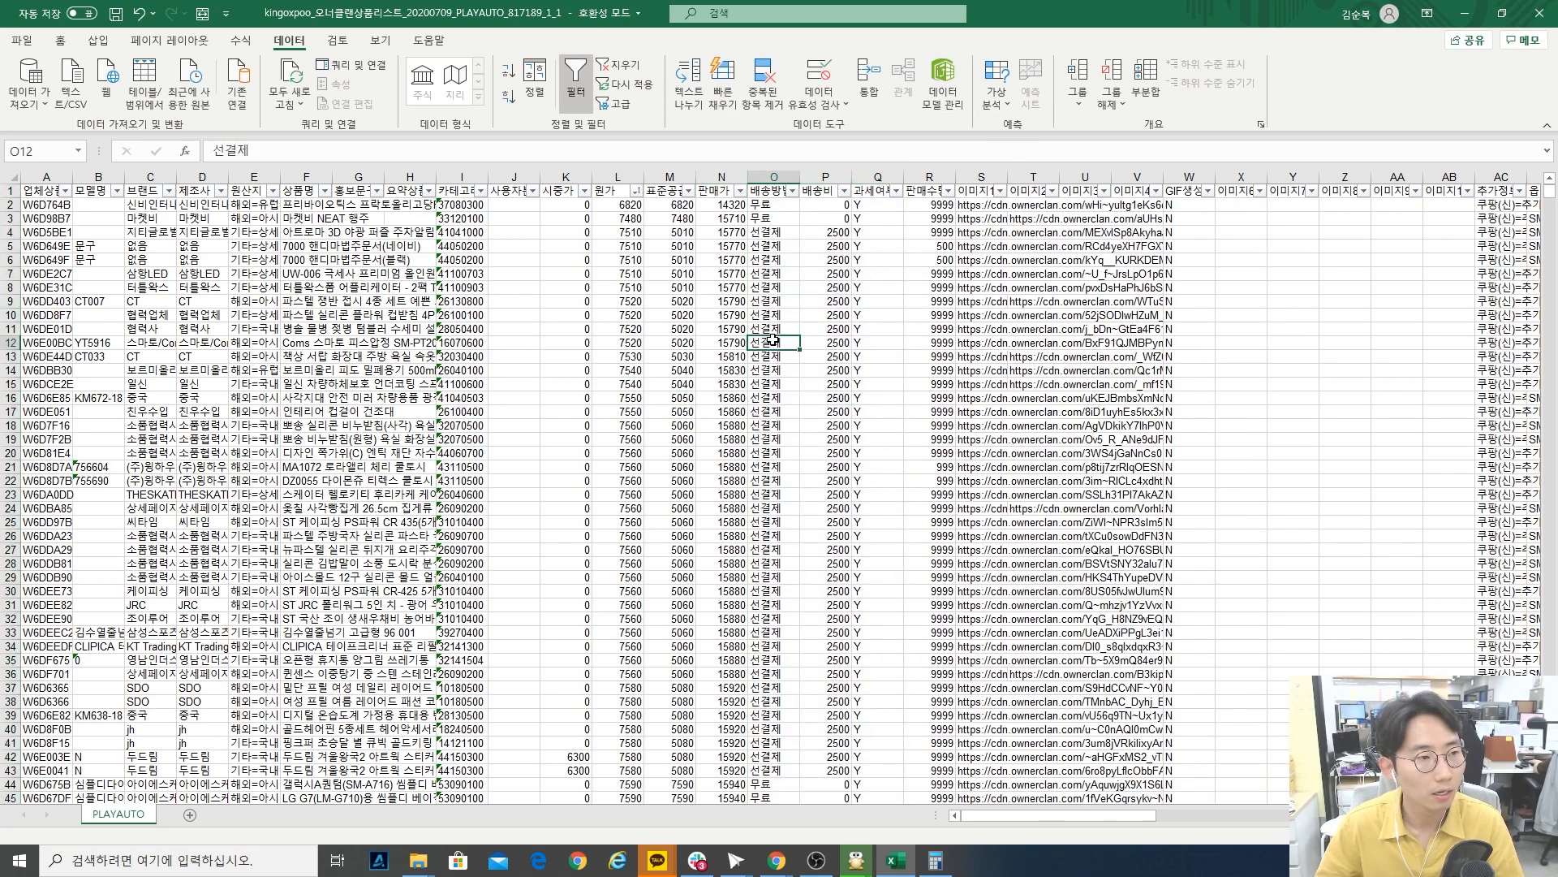
{"action": "left_click", "coordinate": [117, 13]}
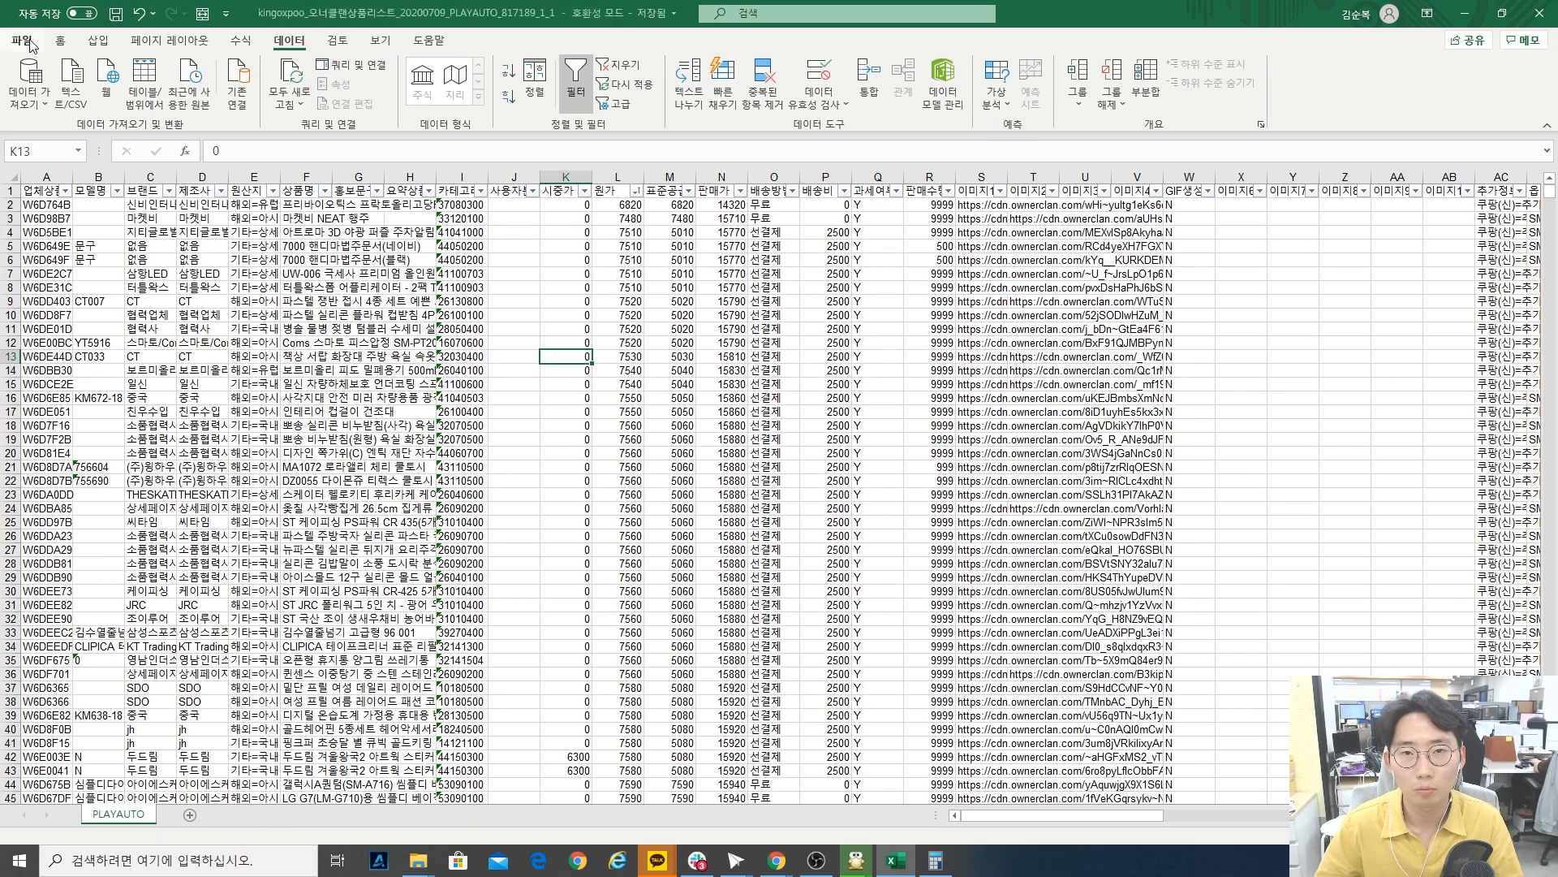
{"action": "left_click", "coordinate": [21, 40]}
{"action": "key", "text": "Escape"}
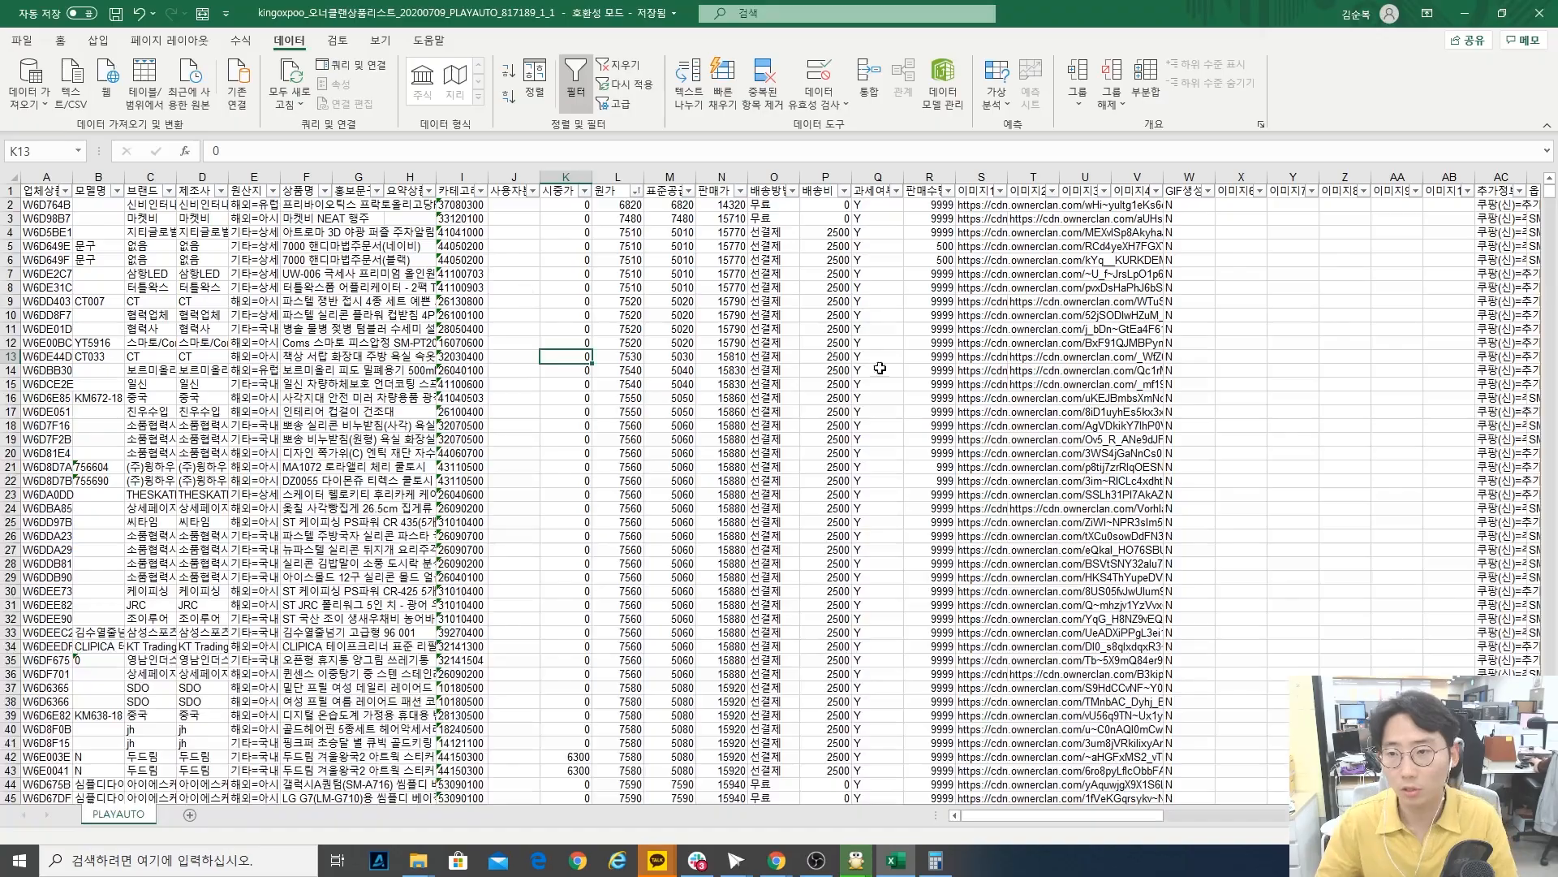
{"action": "left_click", "coordinate": [880, 368]}
- Switch to the 리짓(legit) EMP window and open product addition by bulk add/edit from an EXCEL file
{"action": "left_click", "coordinate": [1465, 12]}
{"action": "left_click", "coordinate": [192, 657]}
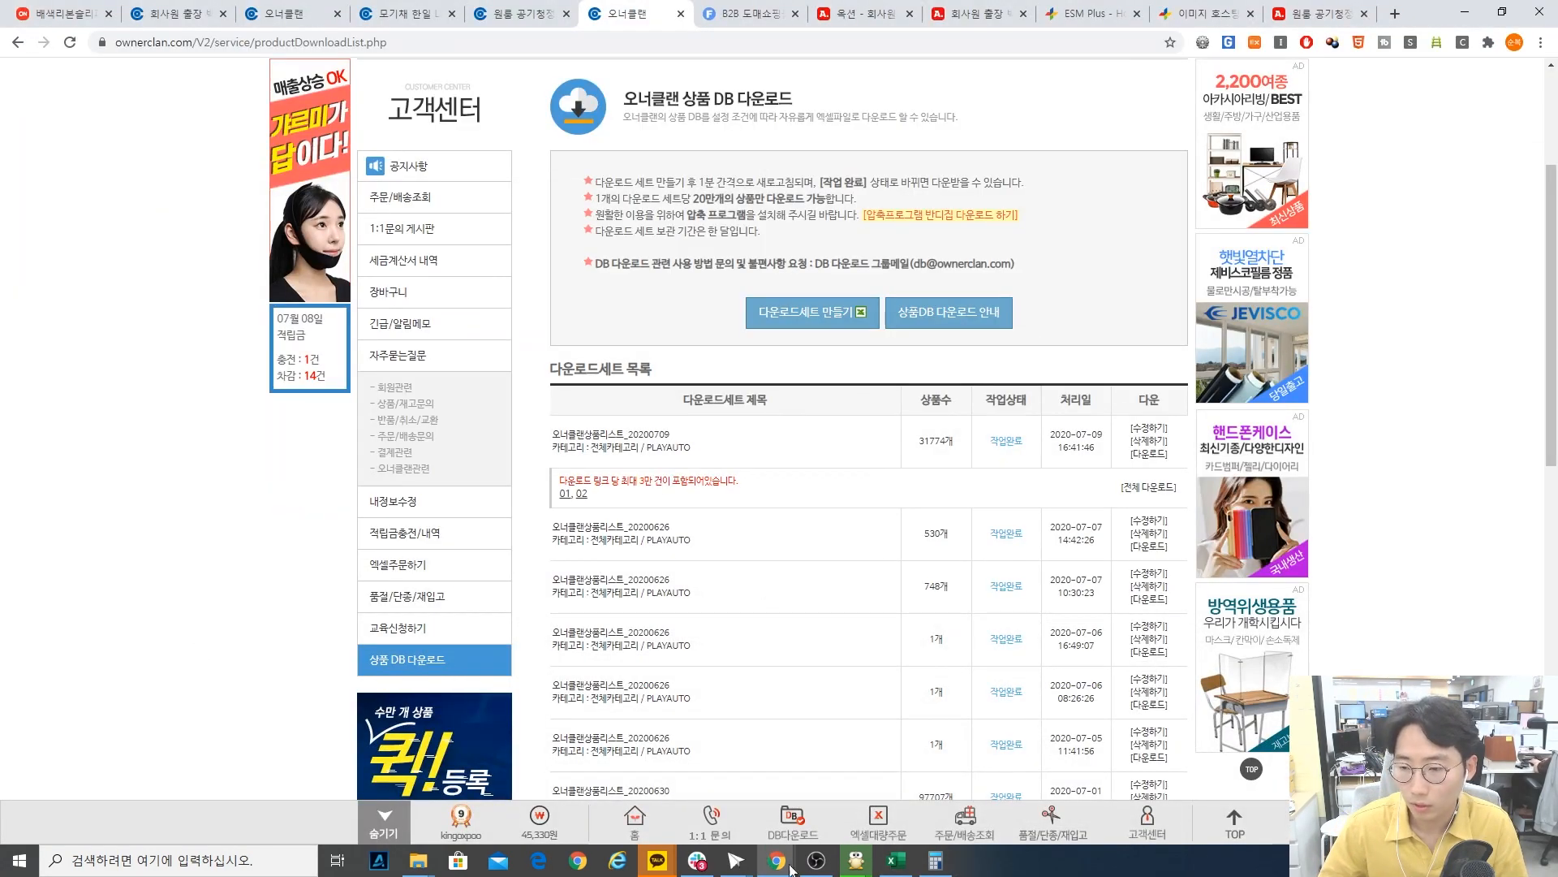
{"action": "mouse_move", "coordinate": [736, 860]}
{"action": "left_click", "coordinate": [671, 789]}
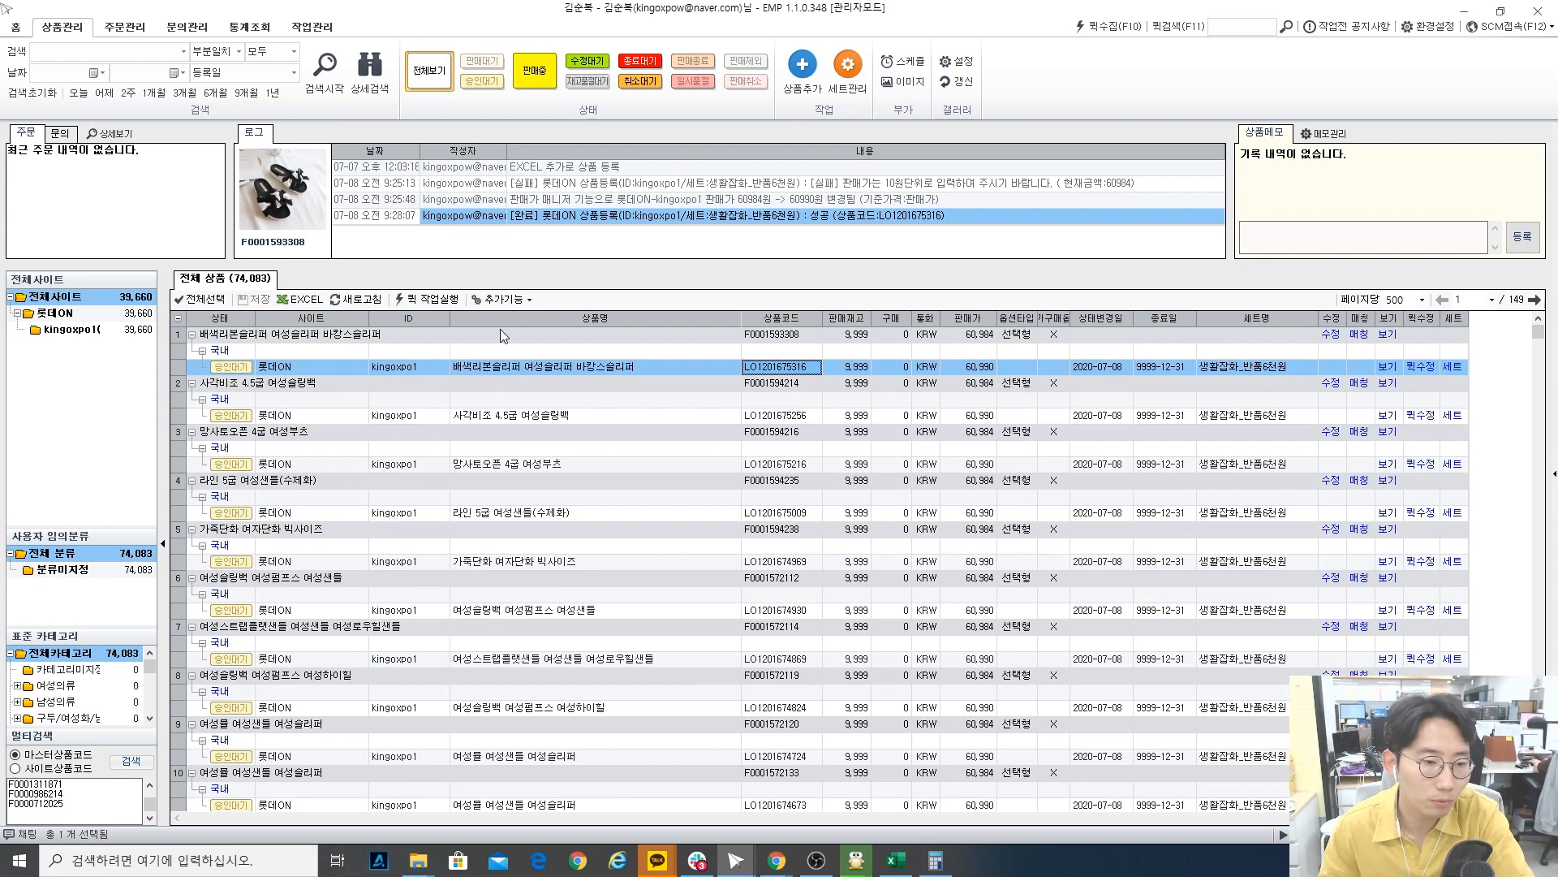
{"action": "mouse_move", "coordinate": [733, 862]}
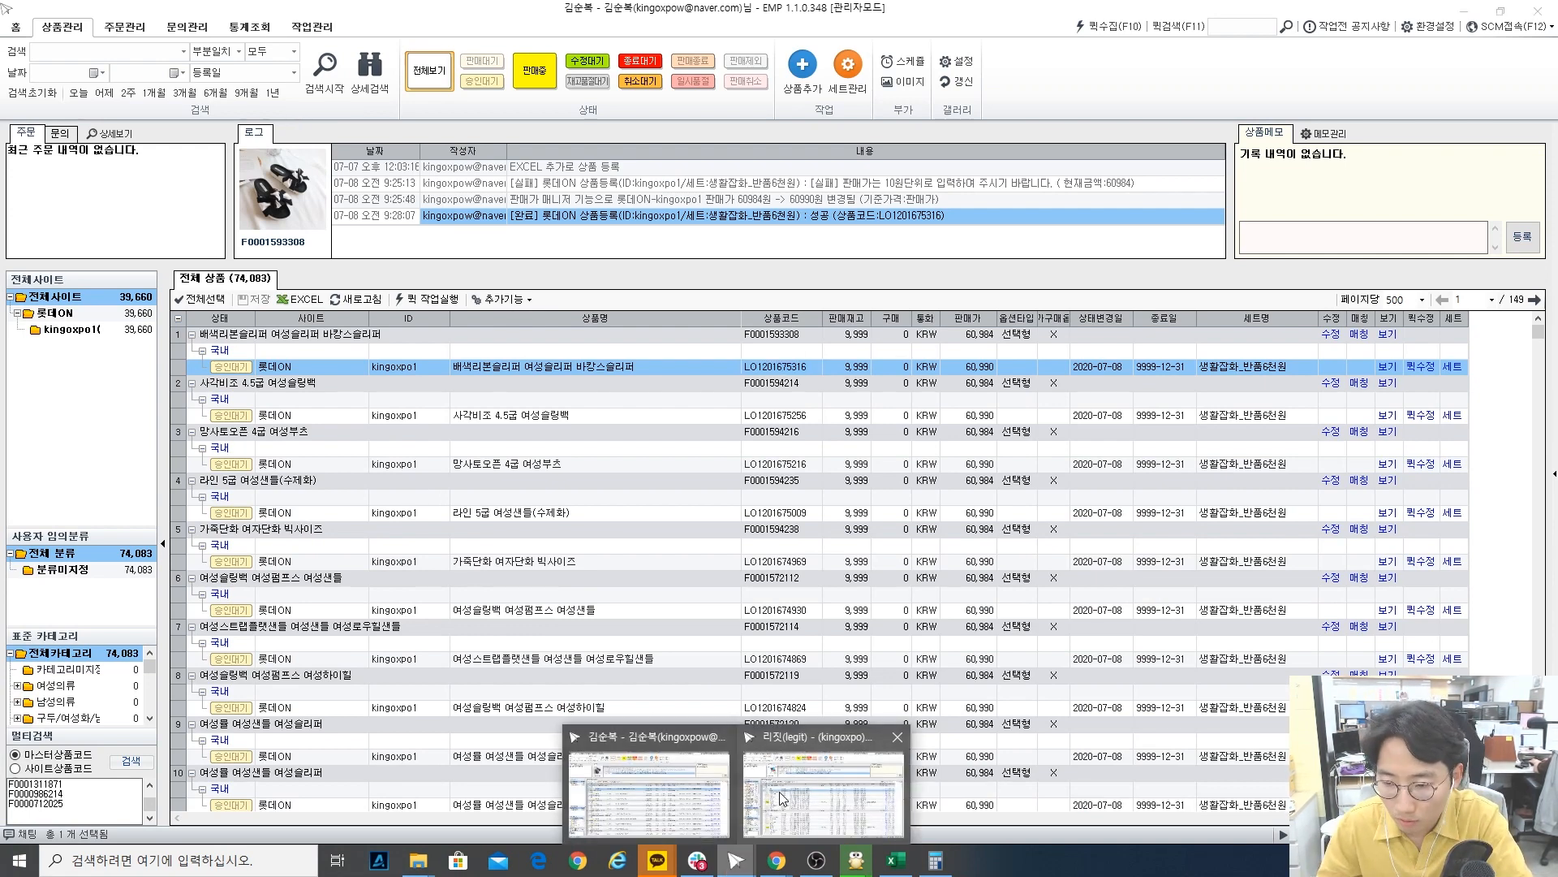
{"action": "left_click", "coordinate": [820, 784]}
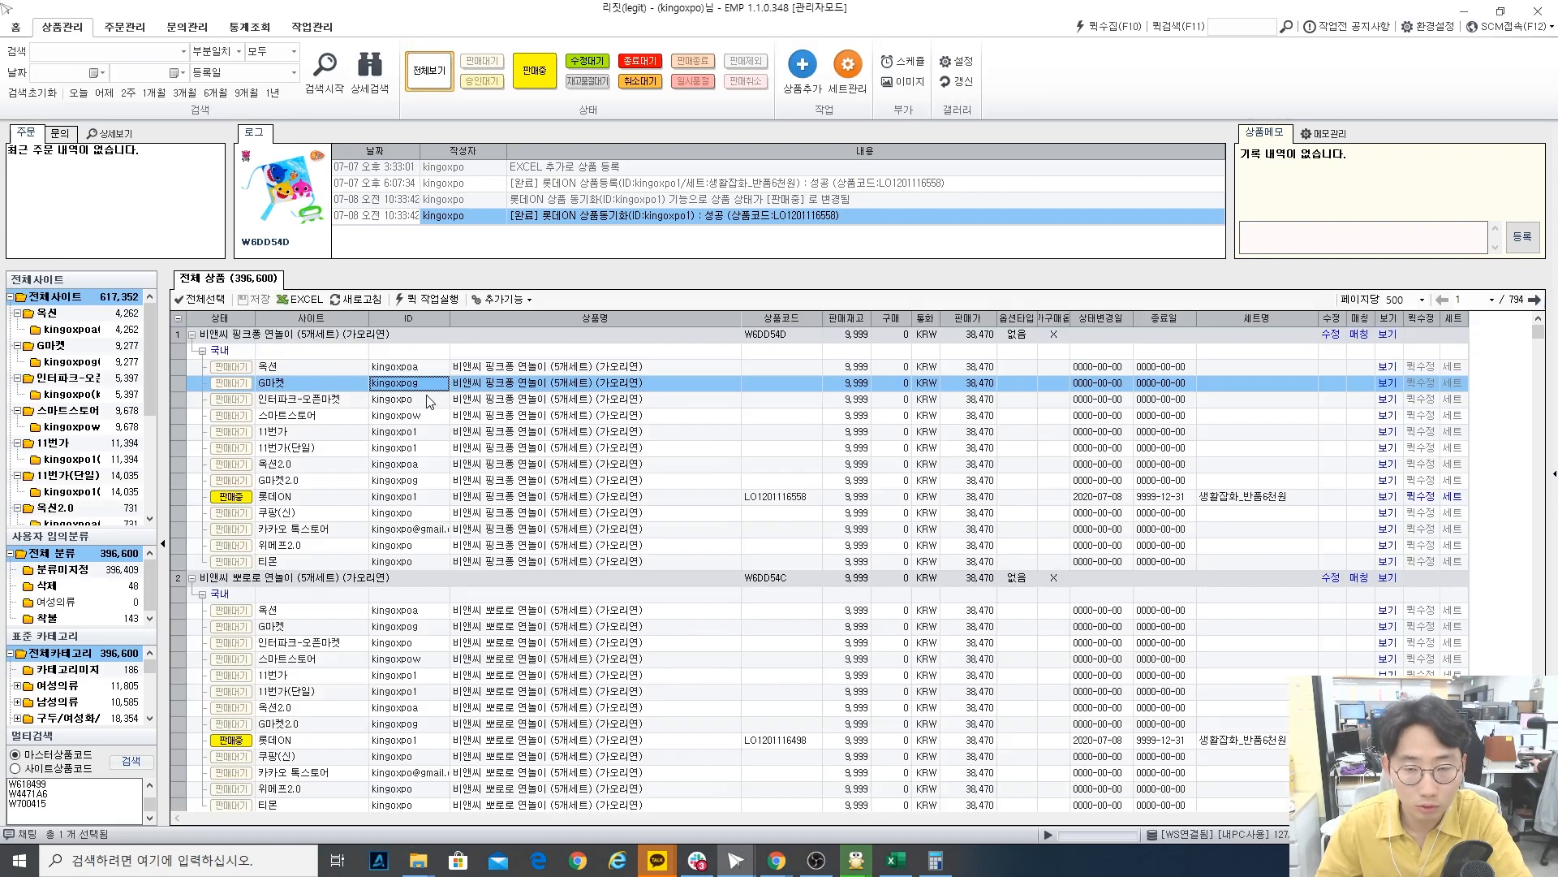
{"action": "left_click", "coordinate": [823, 83]}
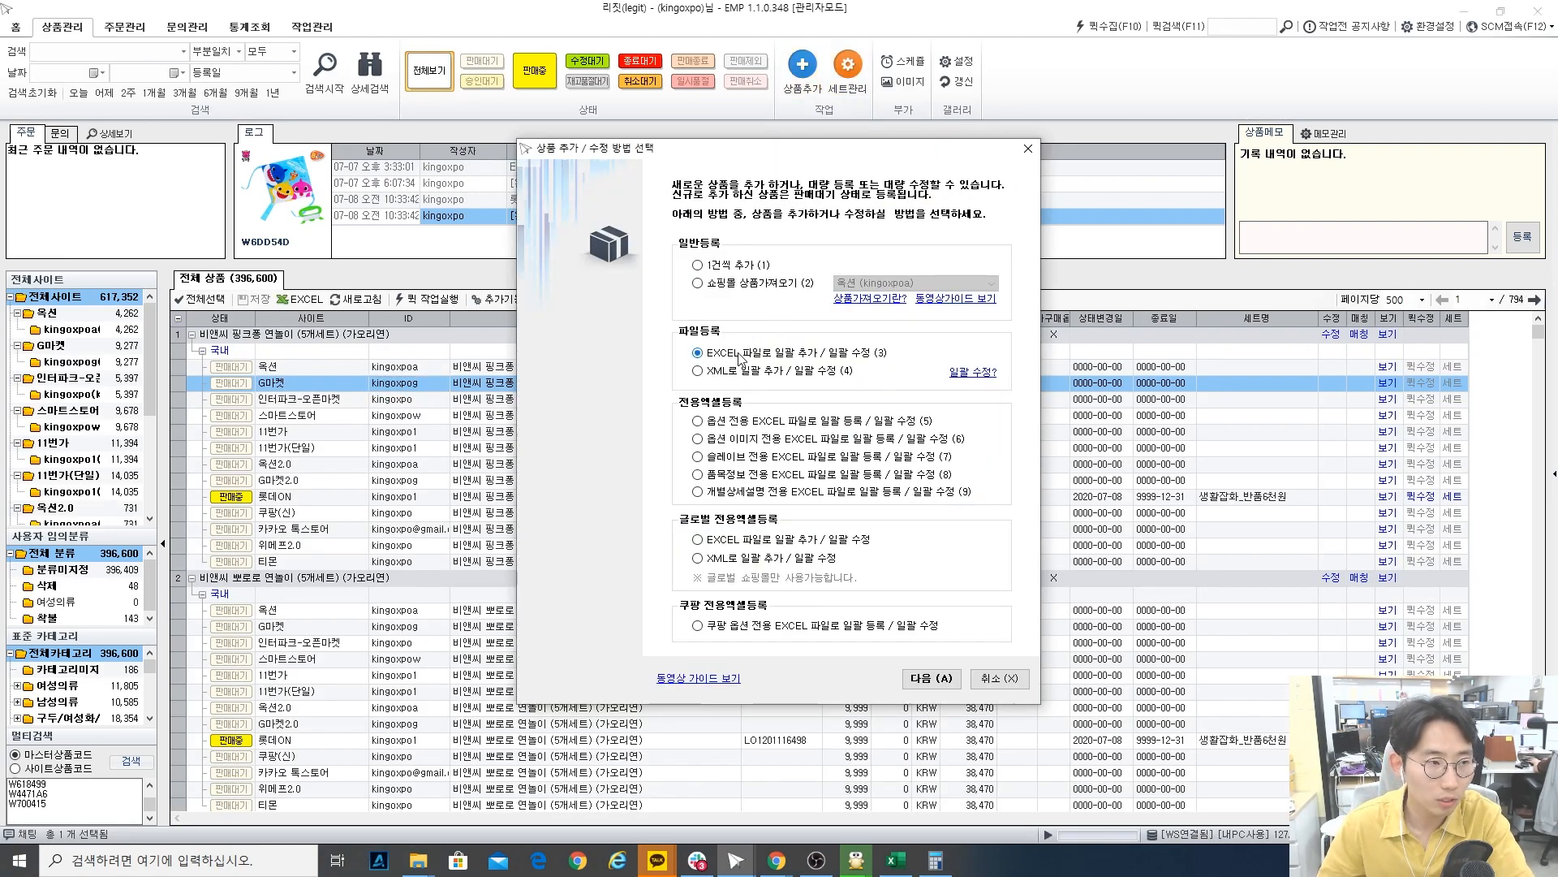
{"action": "left_click", "coordinate": [931, 681]}
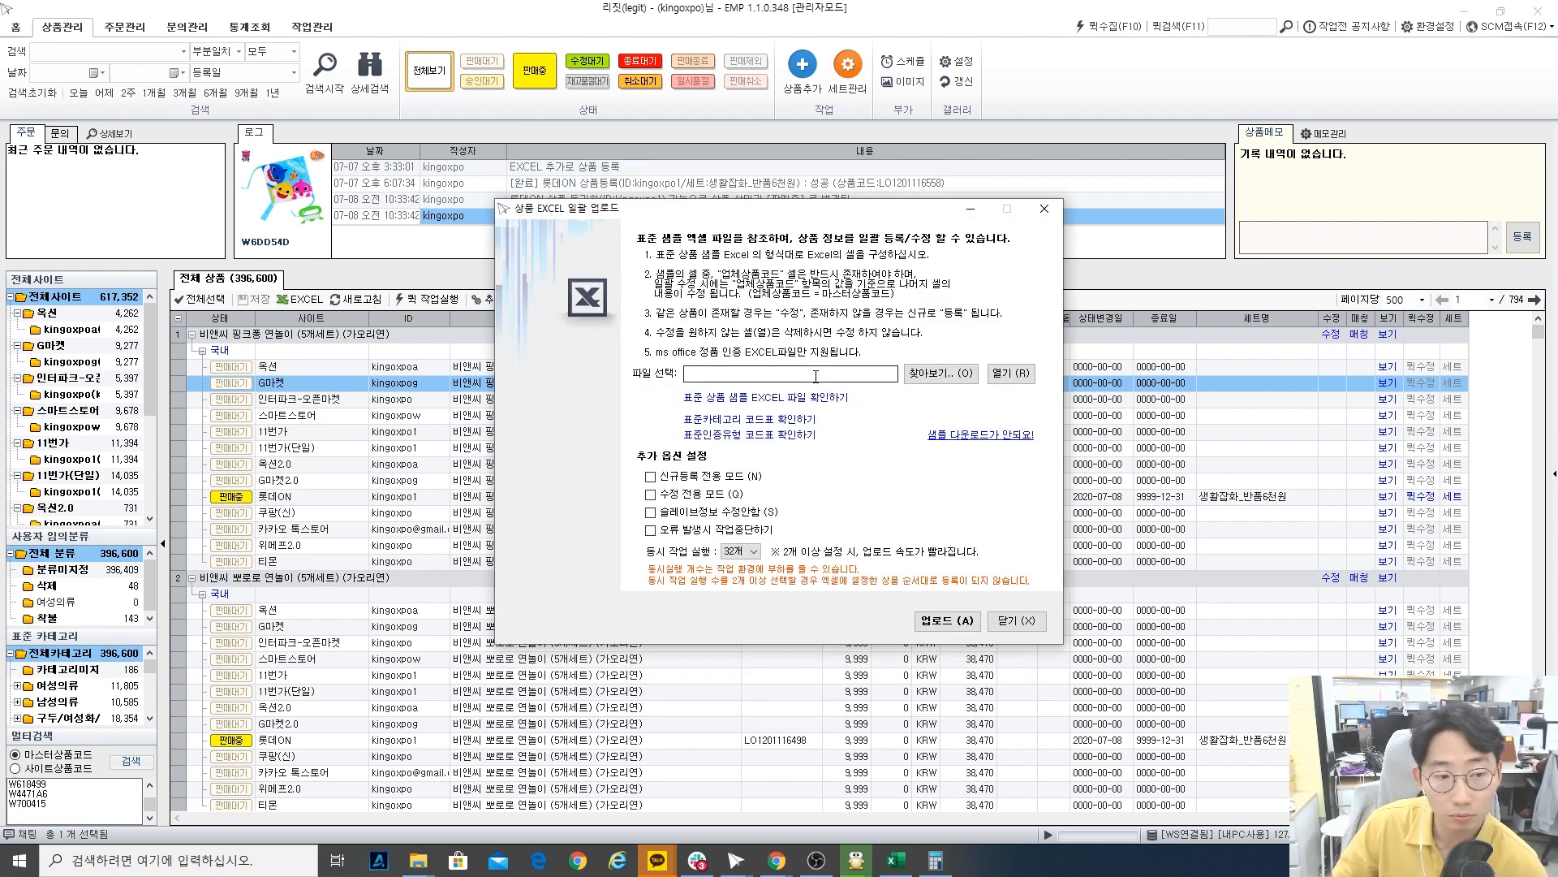
- Select the recent 오너클랜상품리스트_20200709_PLAYAUTO_817189_1_1 file and upload it, declining to change on-sale slave products to 수정대기
{"action": "left_click", "coordinate": [940, 373]}
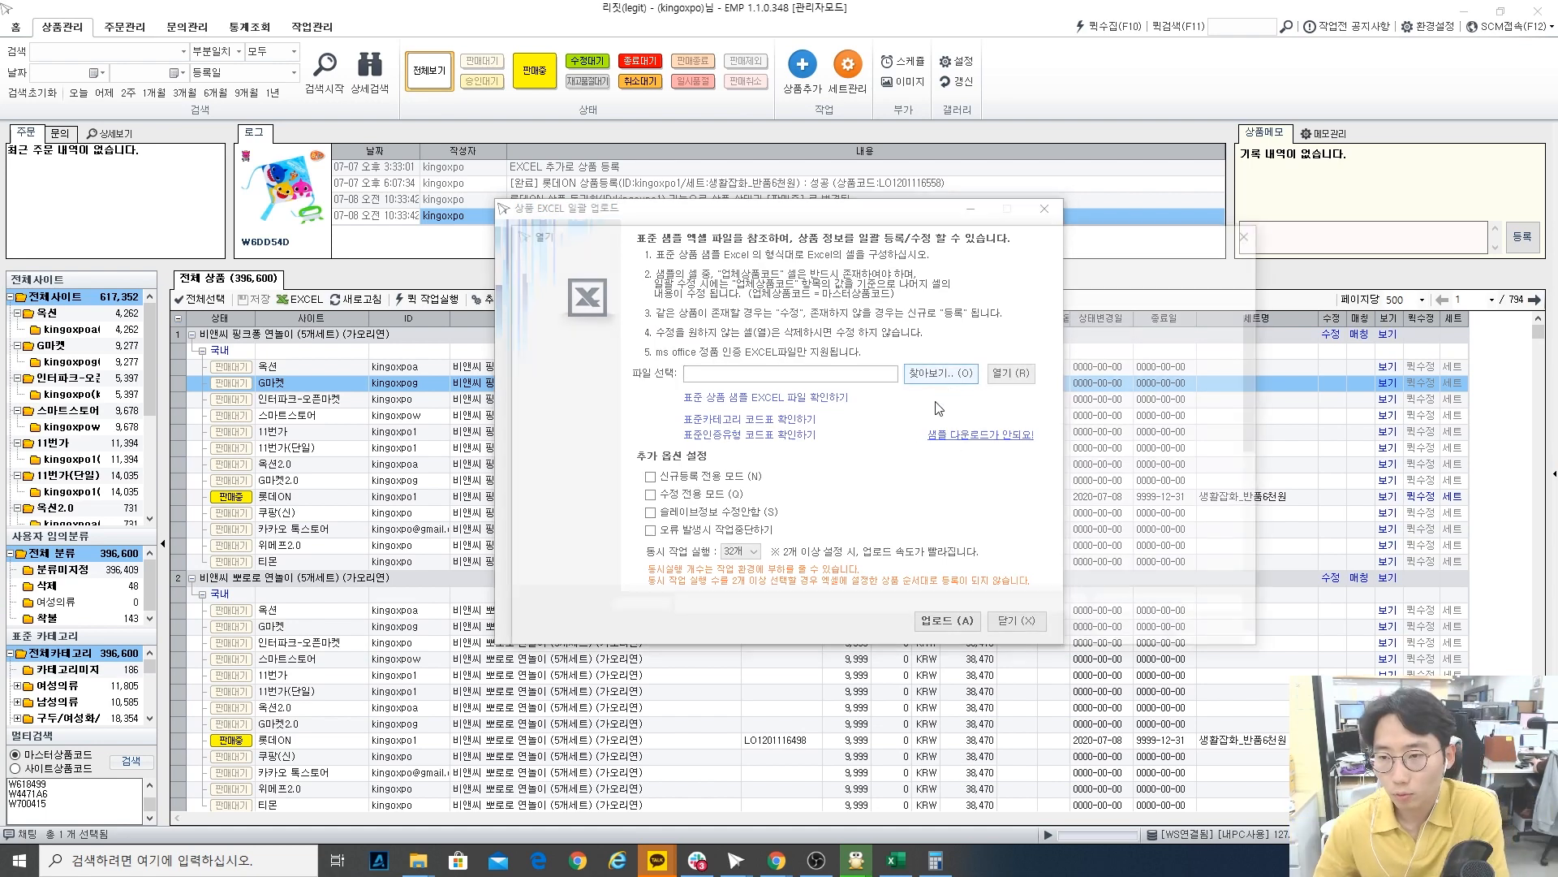
{"action": "left_click", "coordinate": [574, 322]}
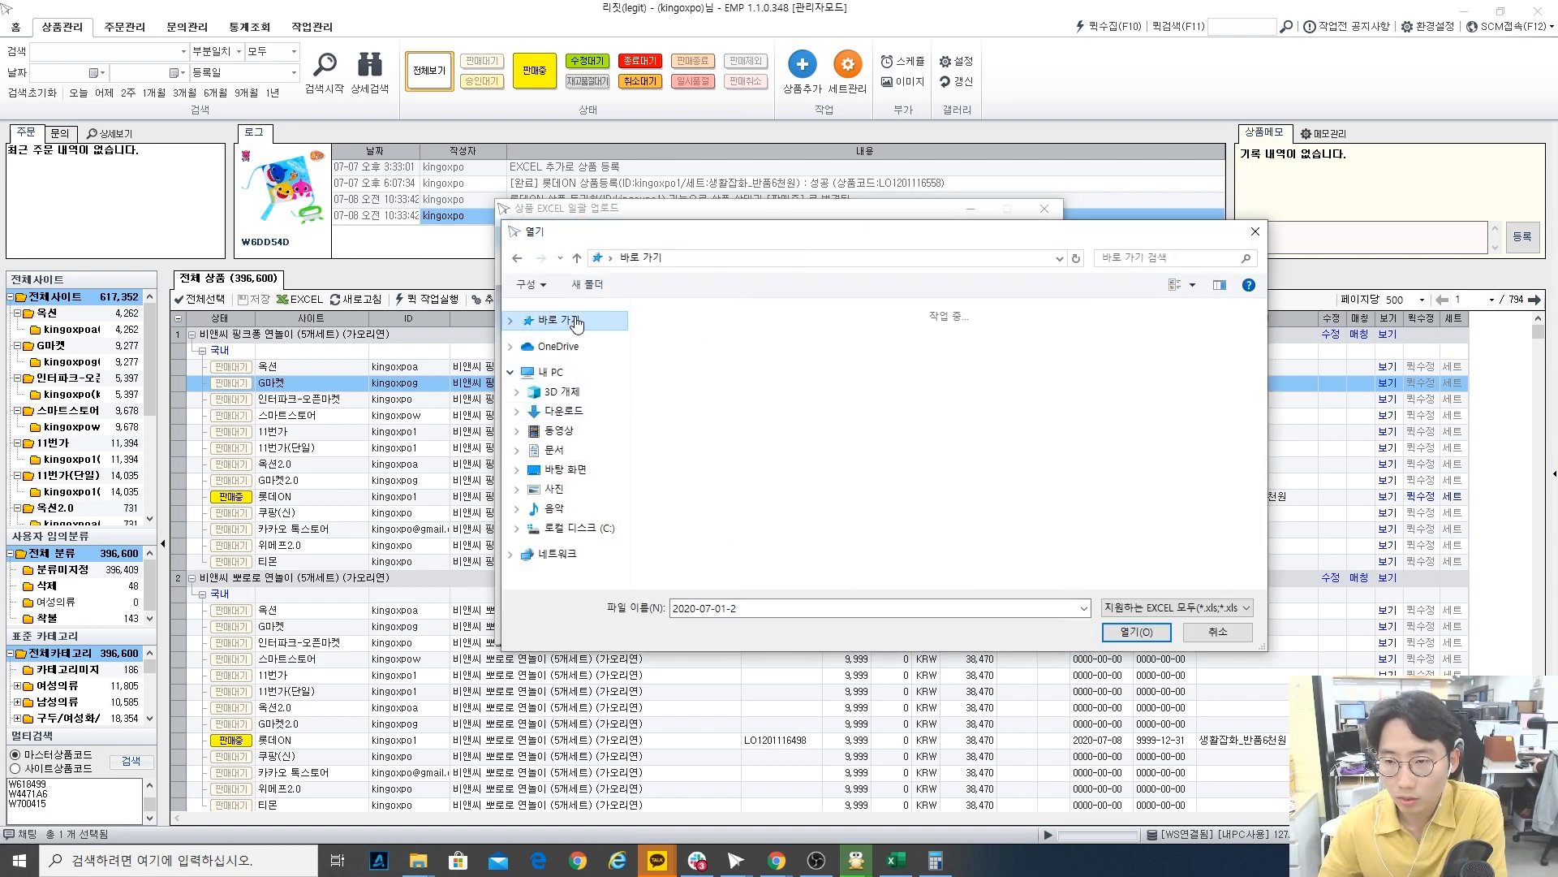
{"action": "double_click", "coordinate": [812, 552]}
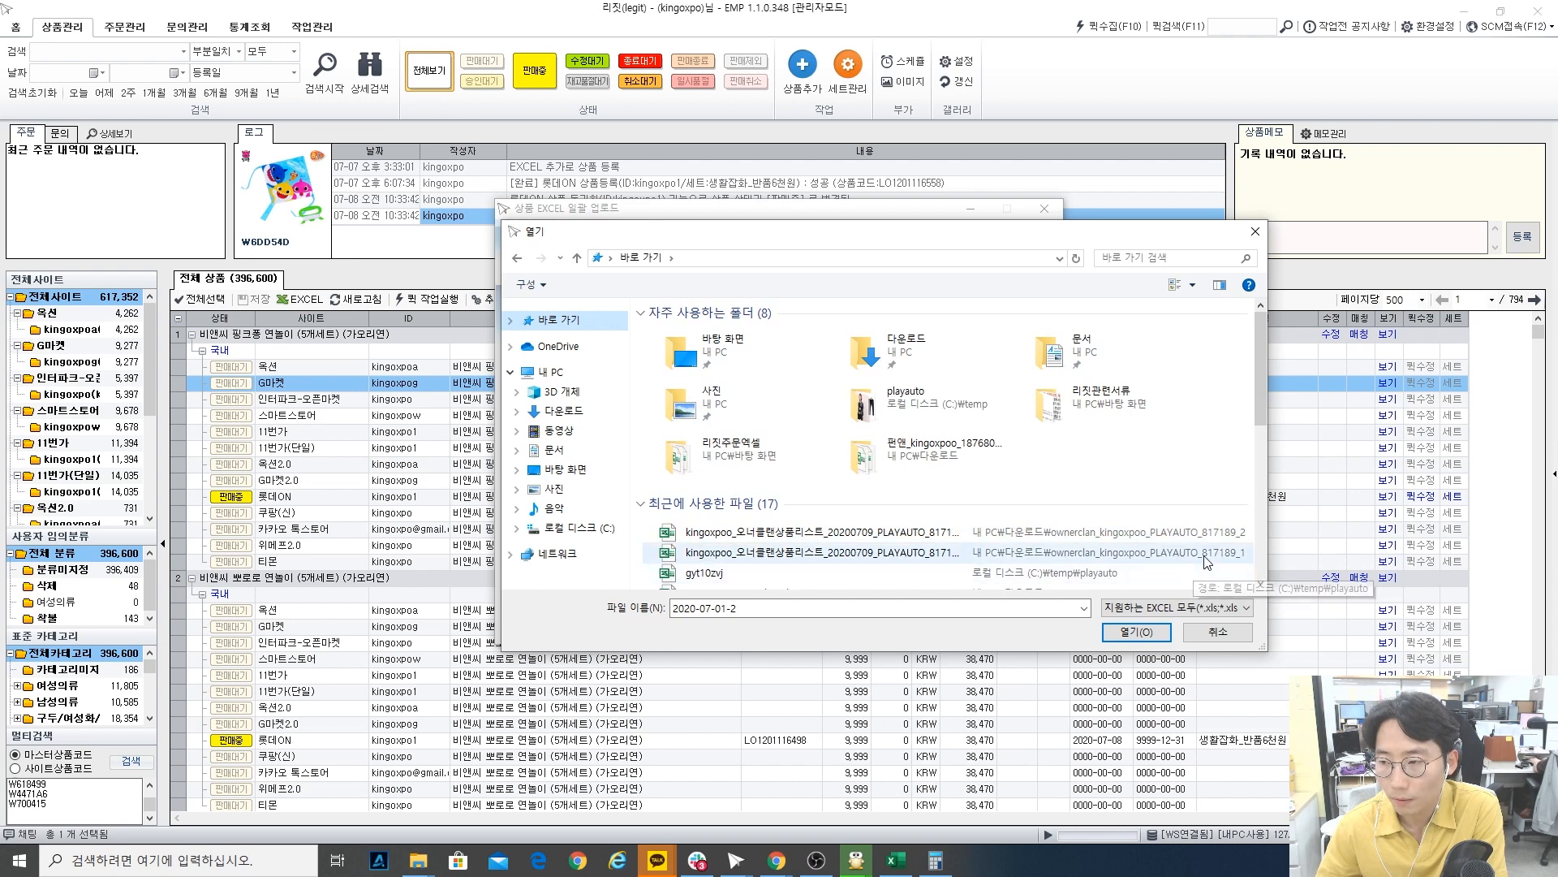
{"action": "left_click", "coordinate": [927, 622]}
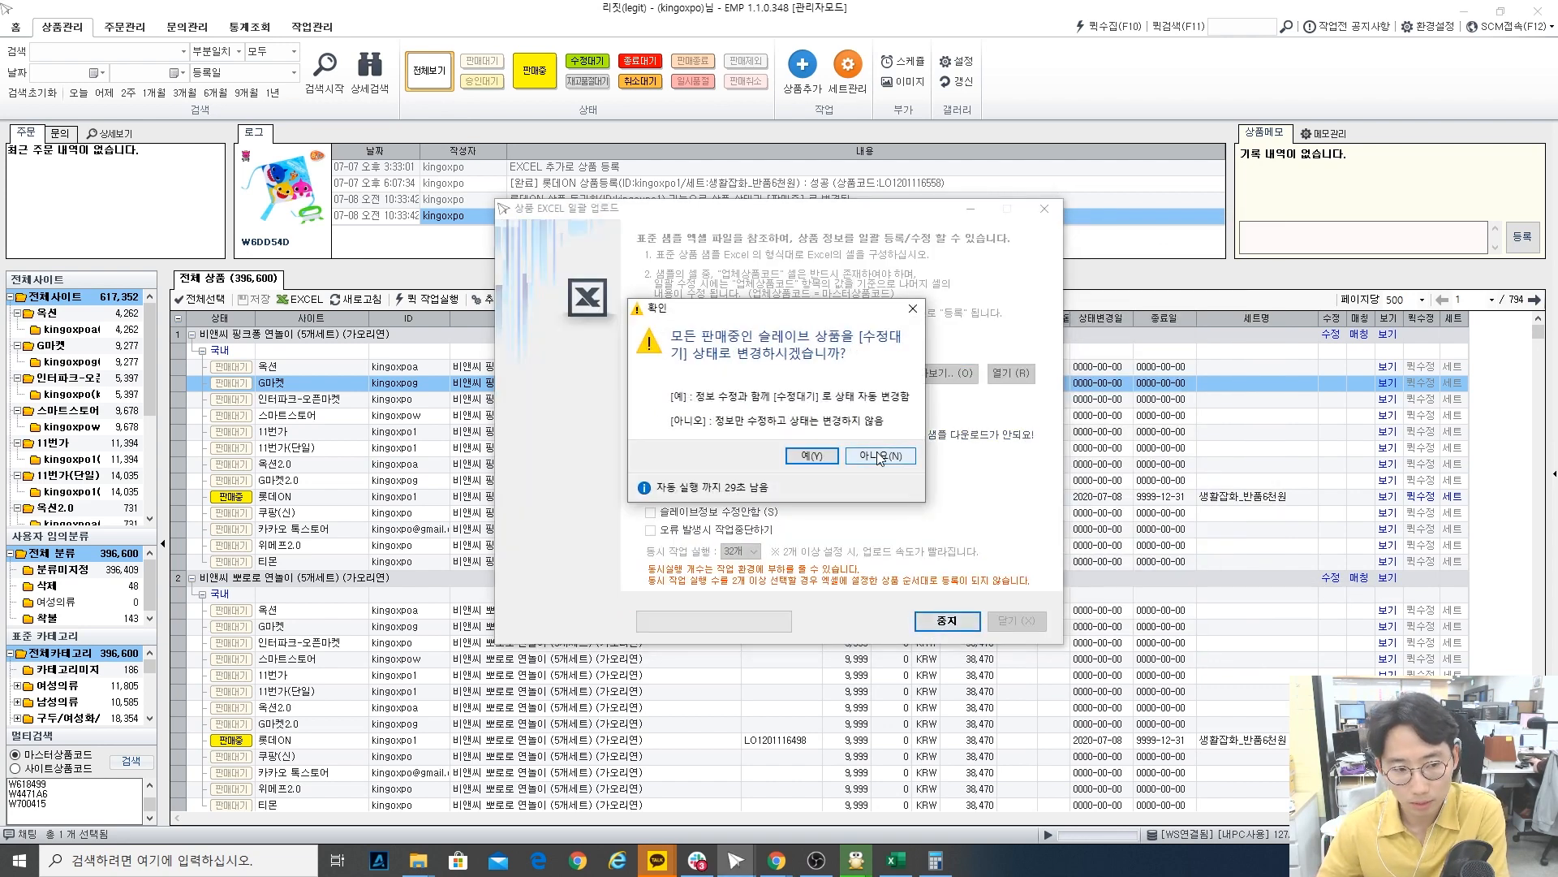
{"action": "left_click", "coordinate": [880, 456]}
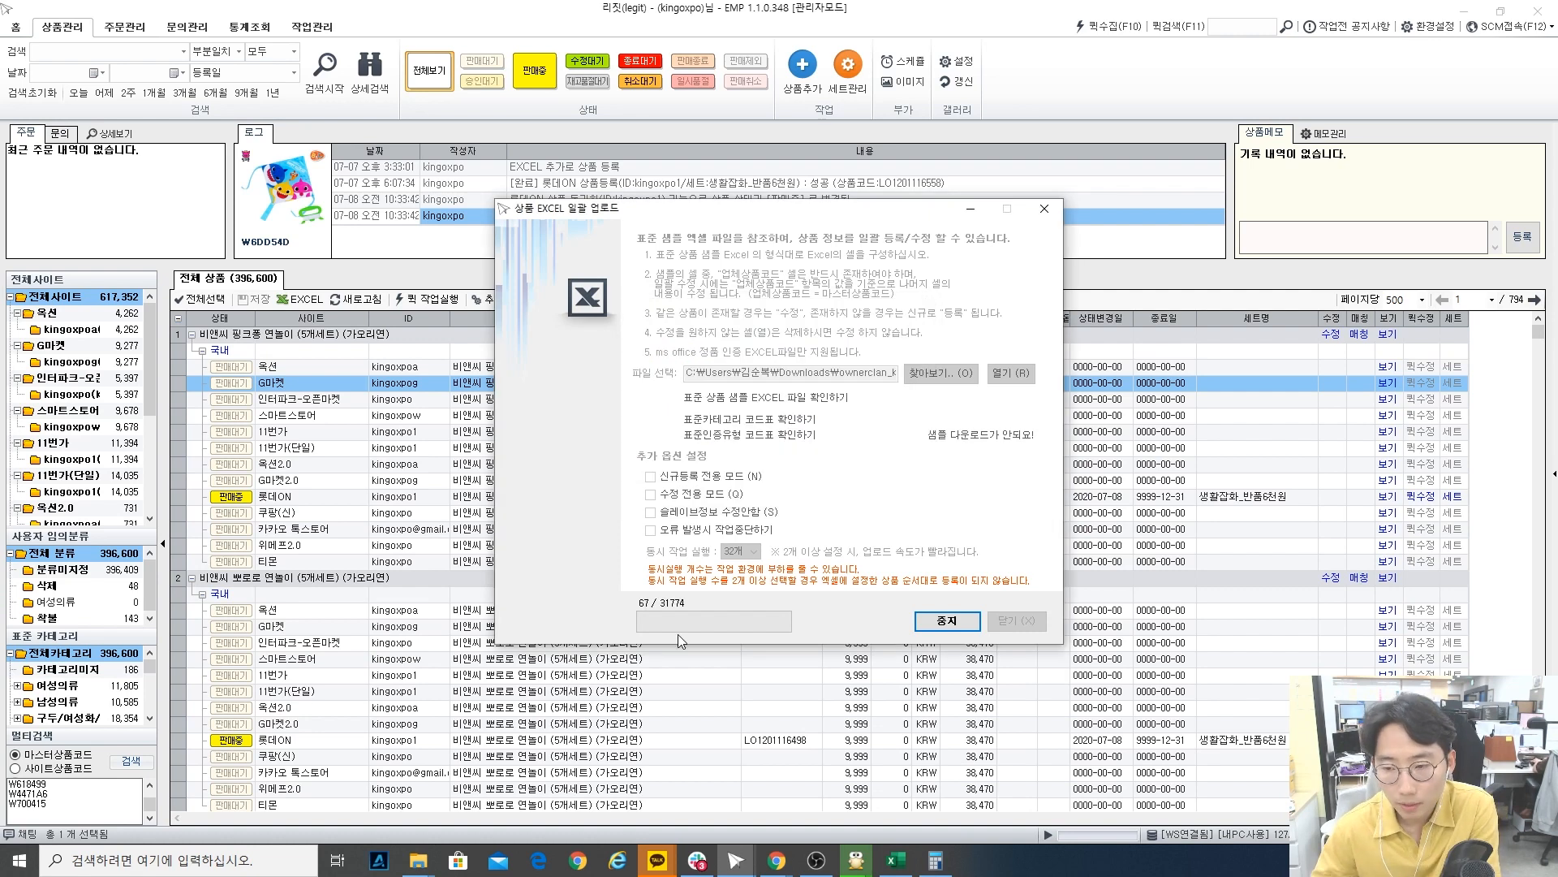